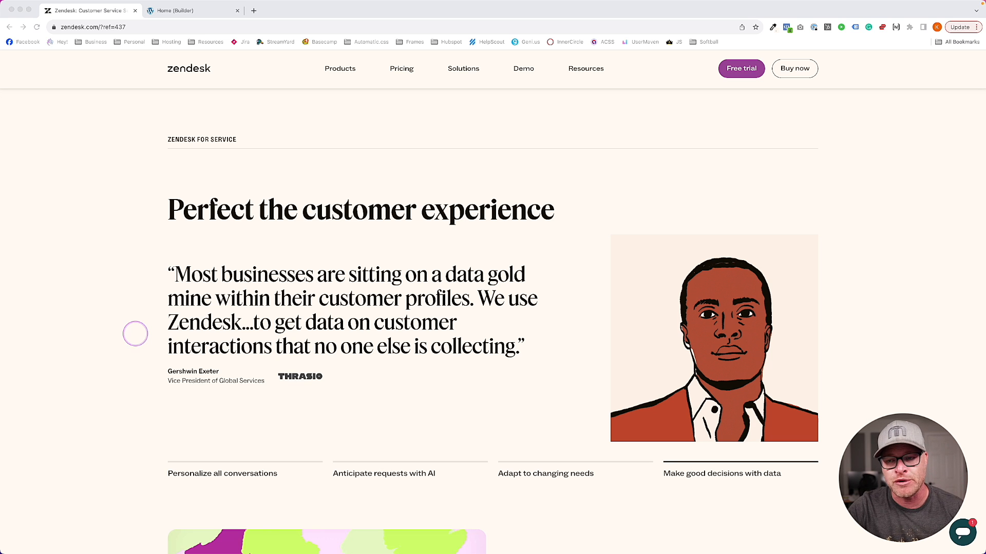
# Reload the Zendesk page to restart the testimonial slider
pyautogui.scroll(-2, 725, 361)
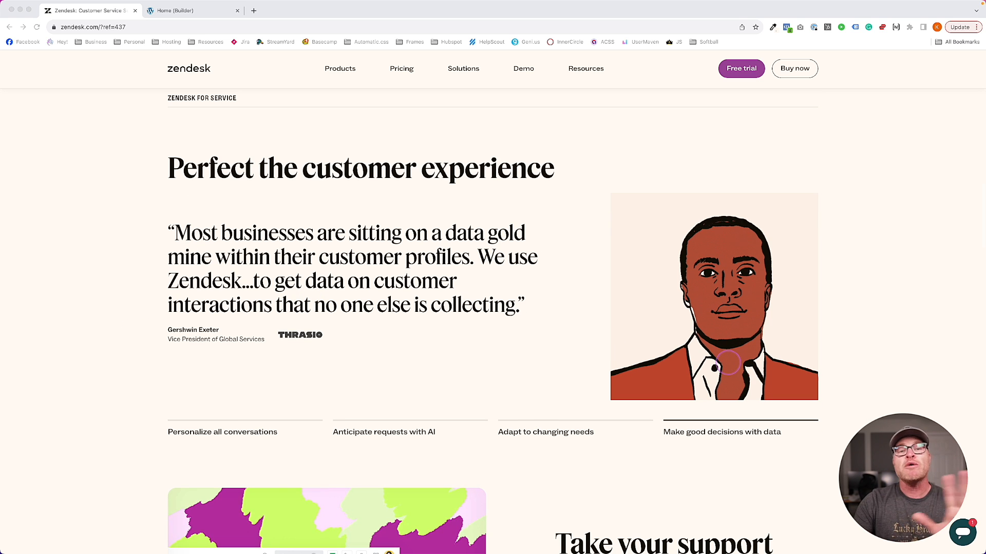
pyautogui.scroll(1, 727, 363)
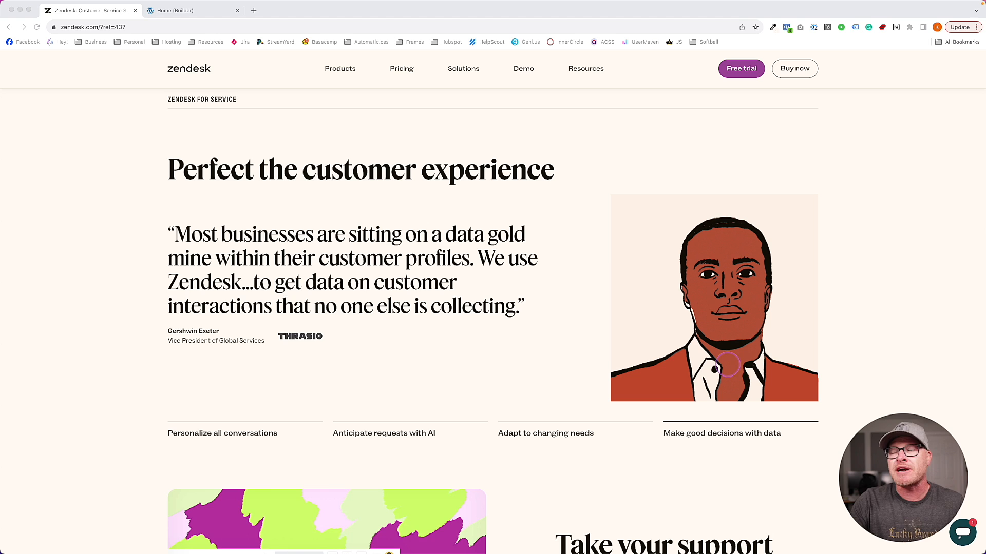
pyautogui.scroll(1, 581, 343)
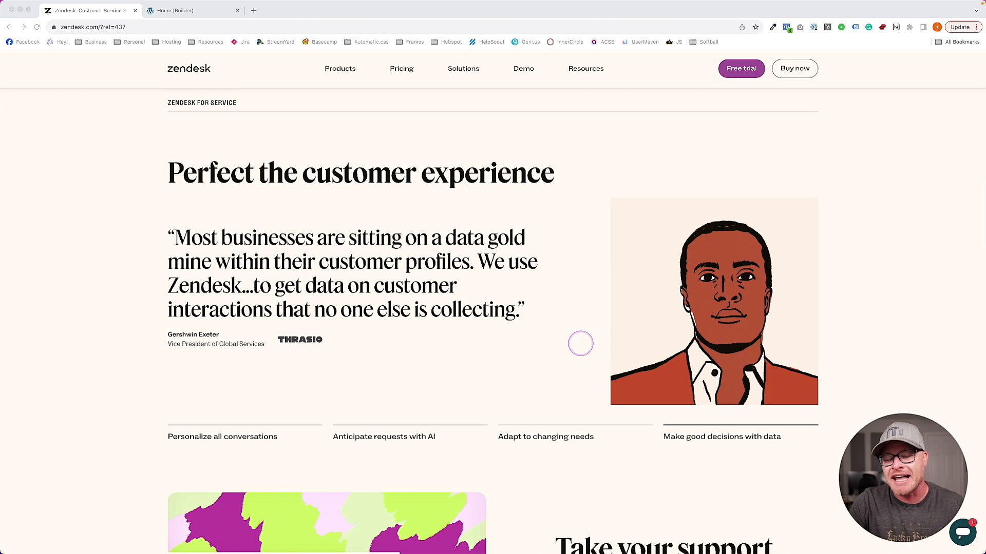
pyautogui.scroll(1, 457, 362)
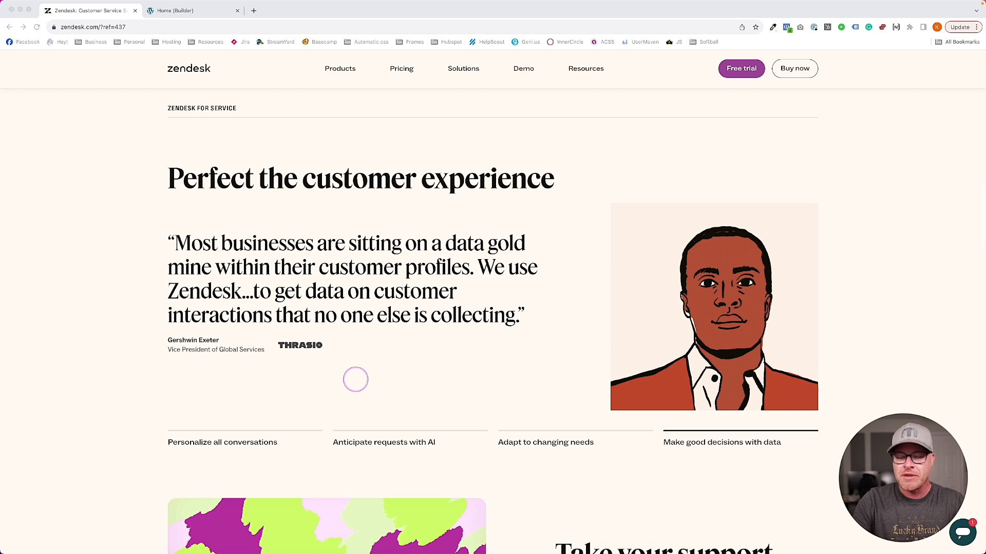
pyautogui.click(115, 291)
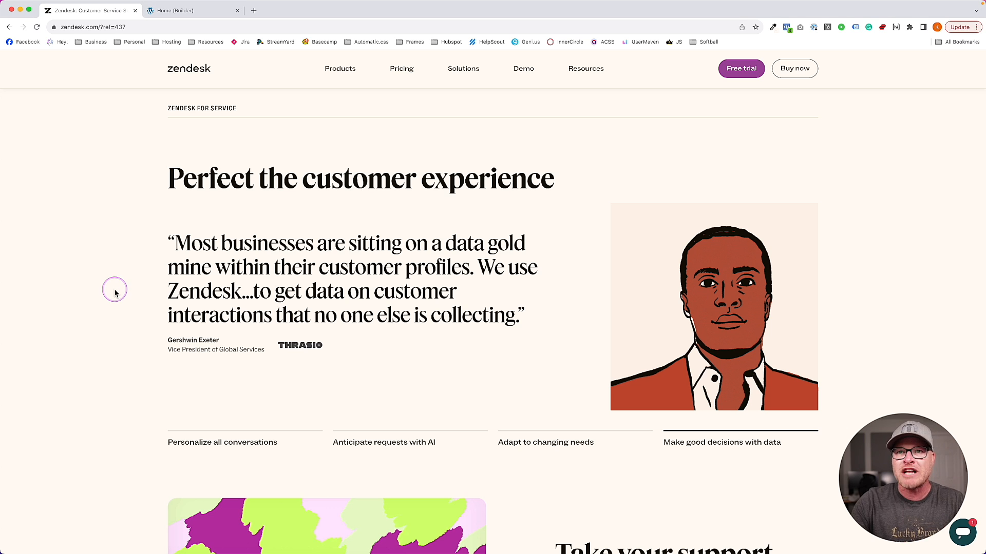
pyautogui.press('super+r')
pyautogui.scroll(-2, 669, 290)
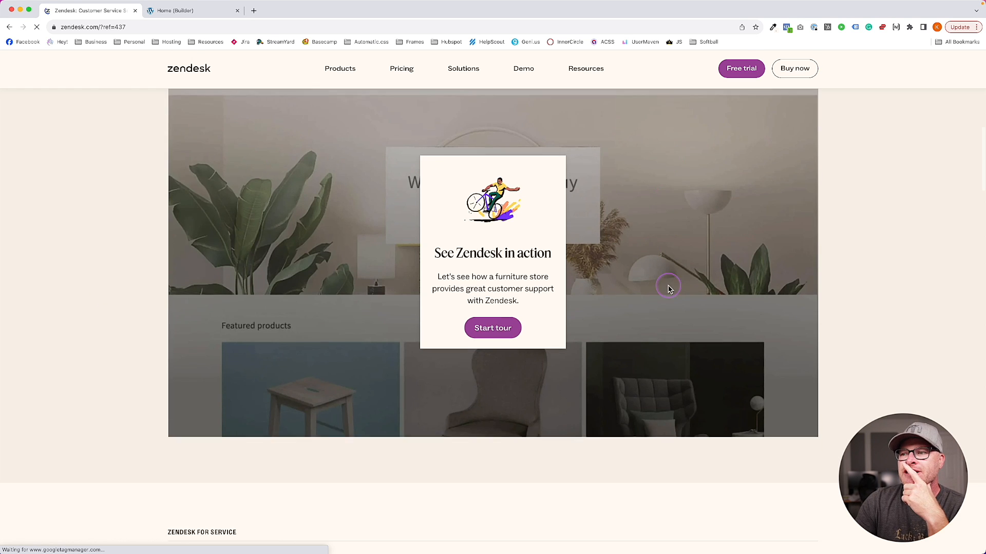
pyautogui.scroll(-8, 667, 287)
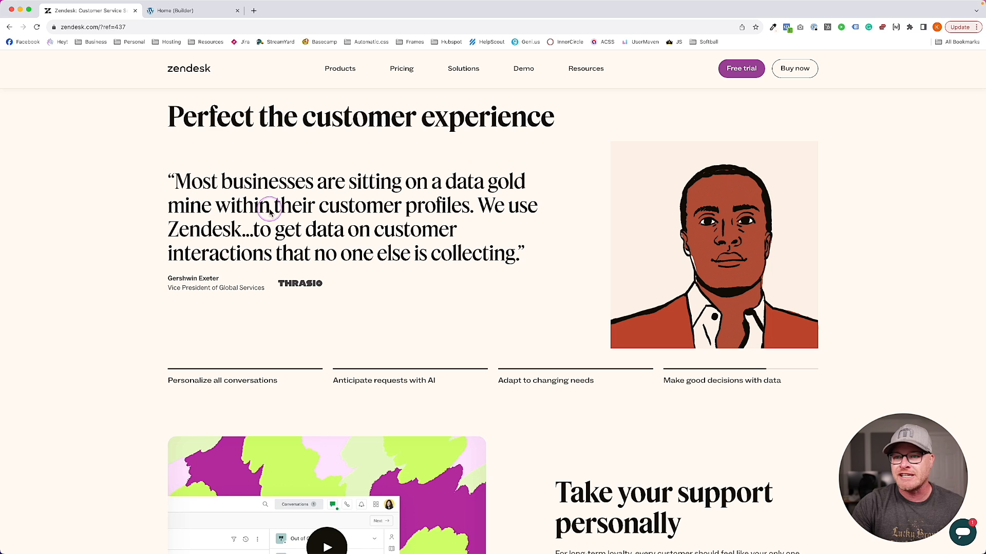
# Outline the testimonial quote and the surrounding testimonial block on the Zendesk page
pyautogui.moveTo(157, 153)
pyautogui.mouseDown()
pyautogui.moveTo(151, 285)
pyautogui.moveTo(473, 311)
pyautogui.moveTo(570, 167)
pyautogui.moveTo(205, 154)
pyautogui.moveTo(234, 157)
pyautogui.mouseUp()
pyautogui.moveTo(588, 136)
pyautogui.mouseDown()
pyautogui.moveTo(722, 365)
pyautogui.moveTo(854, 226)
pyautogui.moveTo(691, 116)
pyautogui.moveTo(576, 123)
pyautogui.mouseUp()
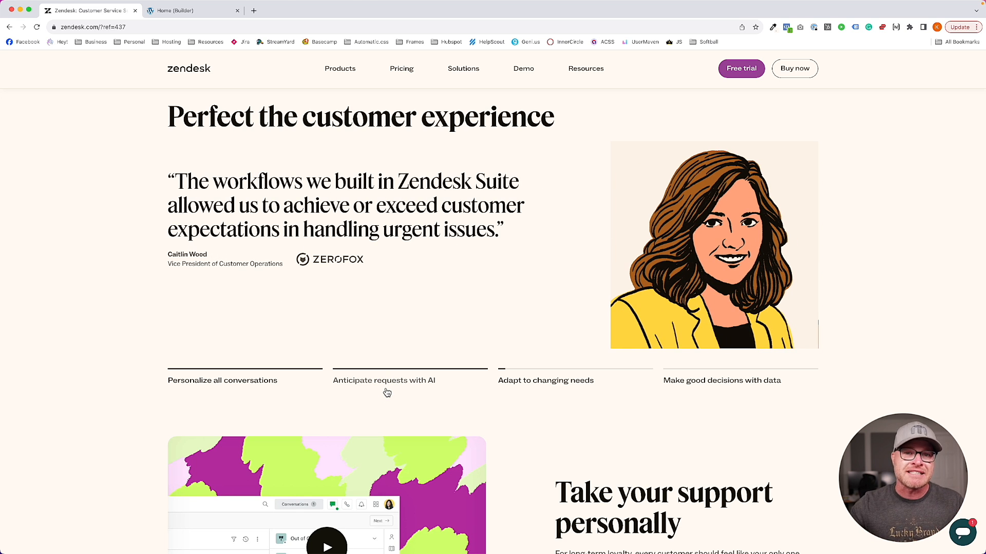
pyautogui.click(600, 351)
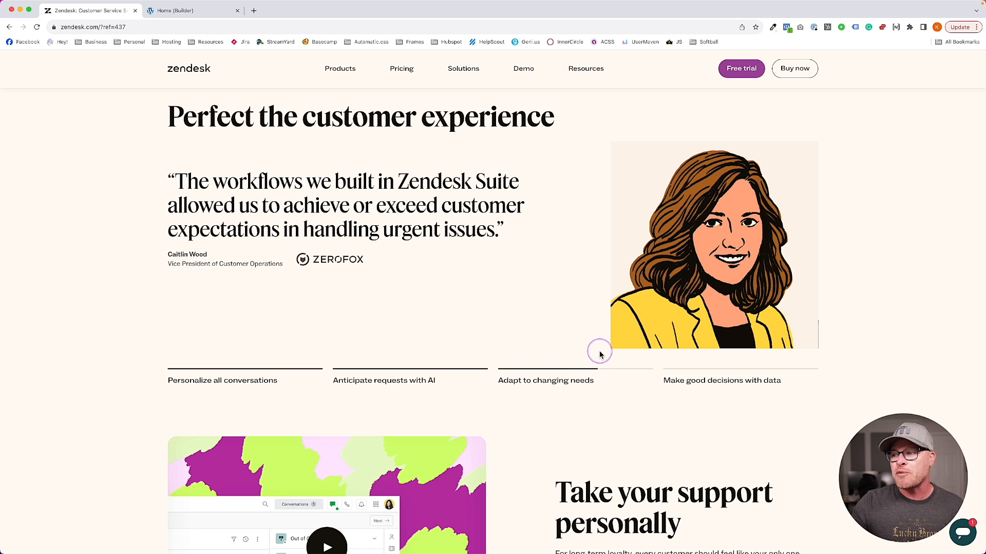
pyautogui.scroll(1, 583, 360)
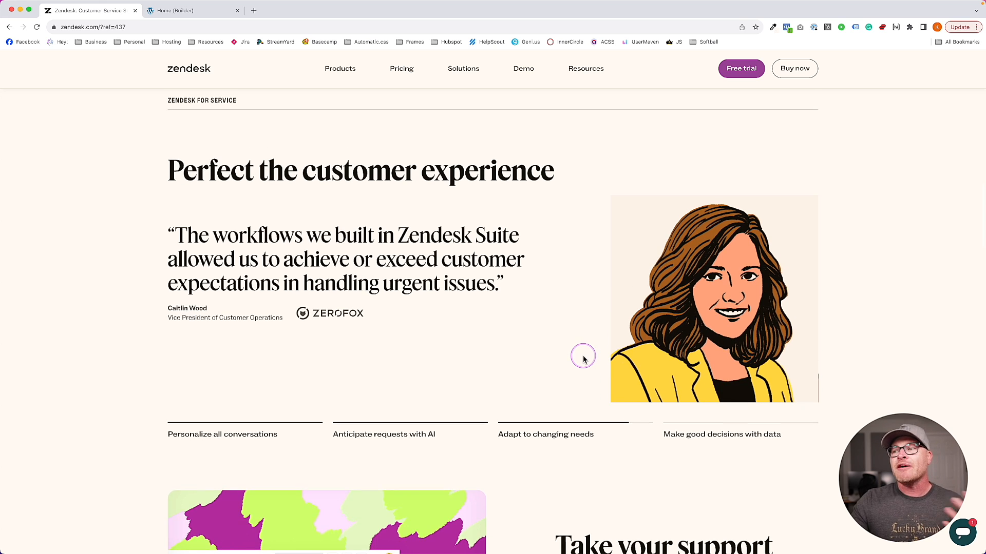
pyautogui.scroll(-1, 584, 358)
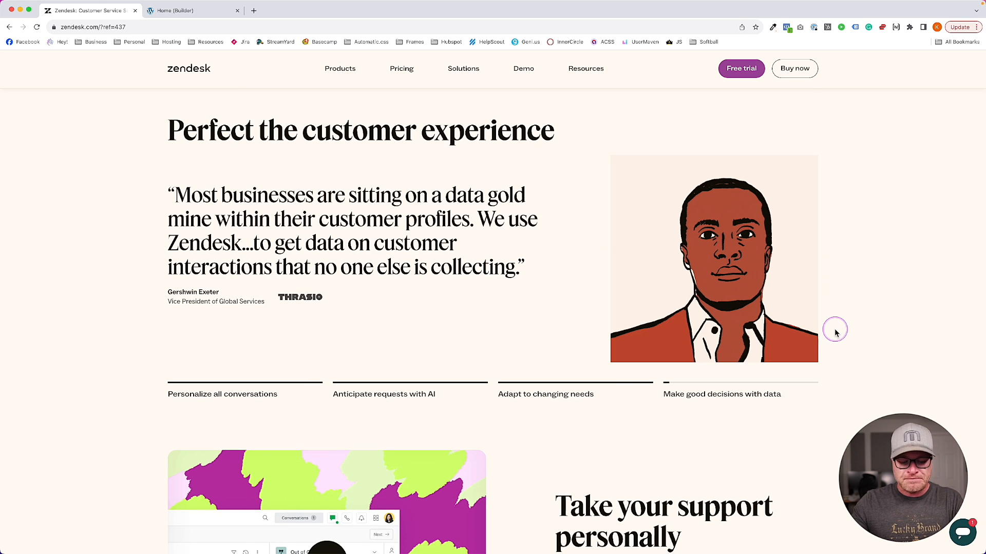
# Outline the quote text, the portrait beside it and the row of feature tabs
pyautogui.moveTo(148, 161)
pyautogui.mouseDown()
pyautogui.moveTo(154, 439)
pyautogui.moveTo(862, 427)
pyautogui.moveTo(851, 154)
pyautogui.moveTo(616, 138)
pyautogui.moveTo(257, 132)
pyautogui.moveTo(147, 136)
pyautogui.moveTo(150, 170)
pyautogui.mouseUp()
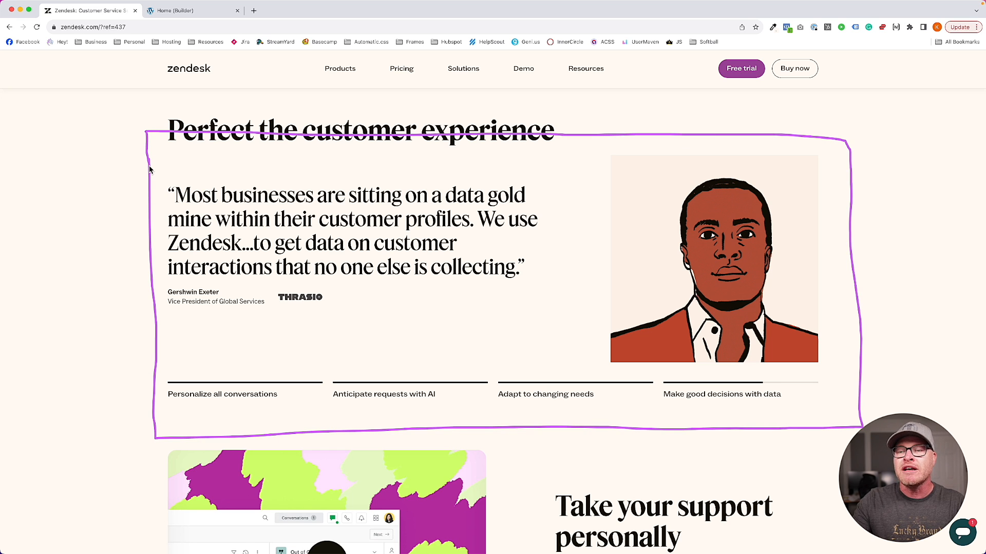
pyautogui.click(150, 170)
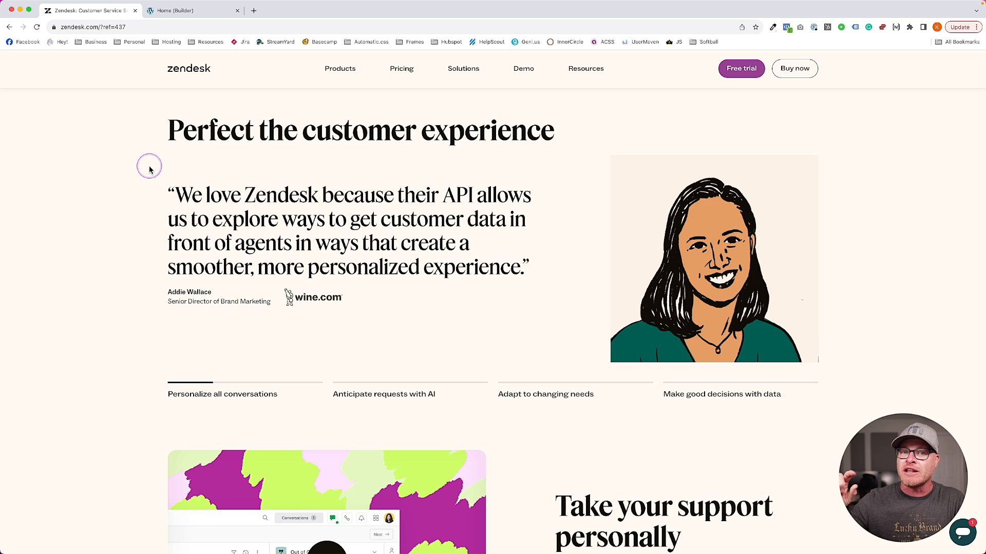
pyautogui.moveTo(149, 169)
pyautogui.mouseDown()
pyautogui.moveTo(165, 337)
pyautogui.moveTo(621, 332)
pyautogui.moveTo(132, 165)
pyautogui.mouseUp()
pyautogui.moveTo(598, 151)
pyautogui.mouseDown()
pyautogui.moveTo(594, 325)
pyautogui.moveTo(858, 385)
pyautogui.moveTo(786, 143)
pyautogui.moveTo(589, 142)
pyautogui.mouseUp()
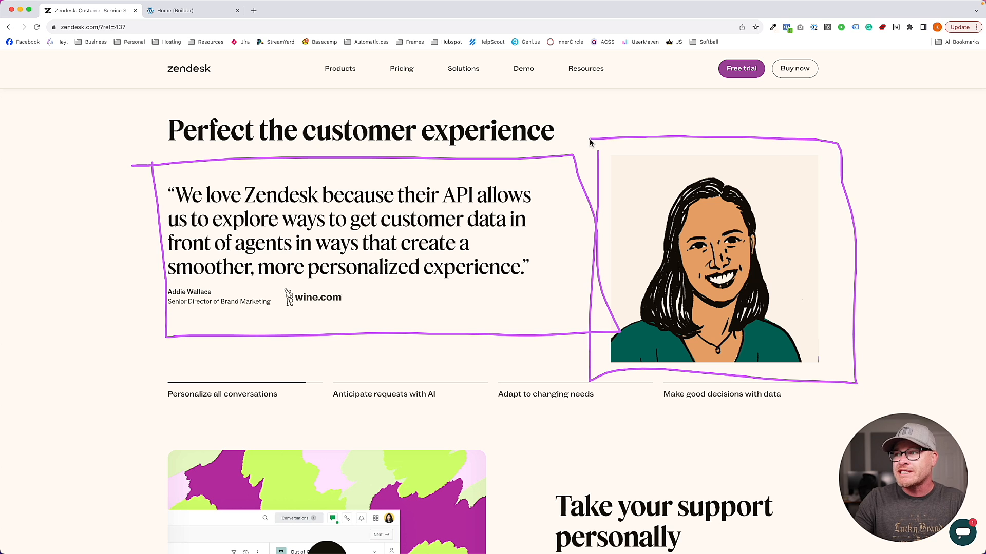
pyautogui.moveTo(155, 166)
pyautogui.mouseDown()
pyautogui.moveTo(512, 345)
pyautogui.moveTo(572, 161)
pyautogui.moveTo(3, 148)
pyautogui.mouseUp()
pyautogui.moveTo(131, 354)
pyautogui.mouseDown()
pyautogui.moveTo(494, 440)
pyautogui.moveTo(818, 403)
pyautogui.moveTo(138, 362)
pyautogui.mouseUp()
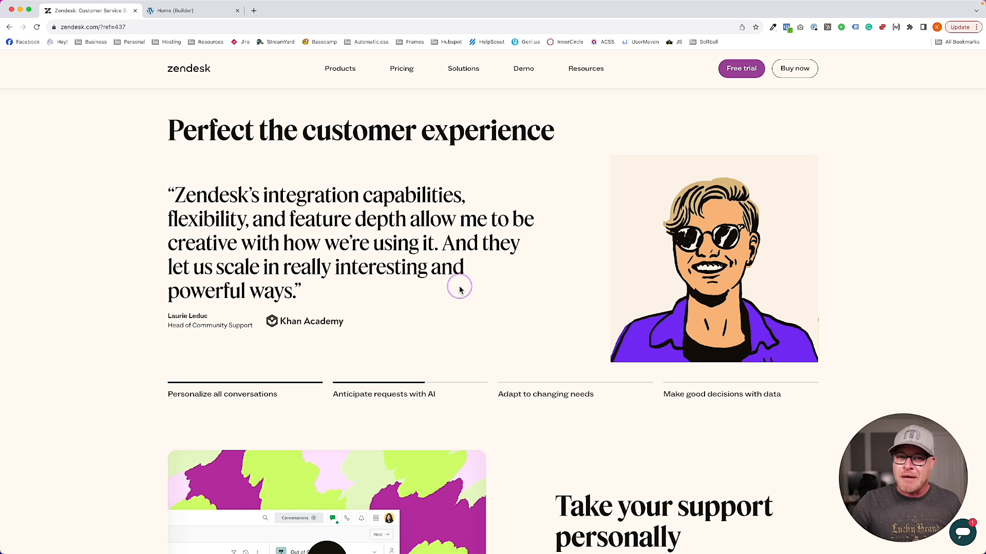
# Circle the quote once more, then switch to the Home (Builder) tab and select the section
pyautogui.scroll(1, 290, 239)
pyautogui.moveTo(162, 204)
pyautogui.mouseDown()
pyautogui.moveTo(160, 328)
pyautogui.moveTo(300, 341)
pyautogui.moveTo(535, 341)
pyautogui.moveTo(549, 189)
pyautogui.moveTo(160, 185)
pyautogui.mouseUp()
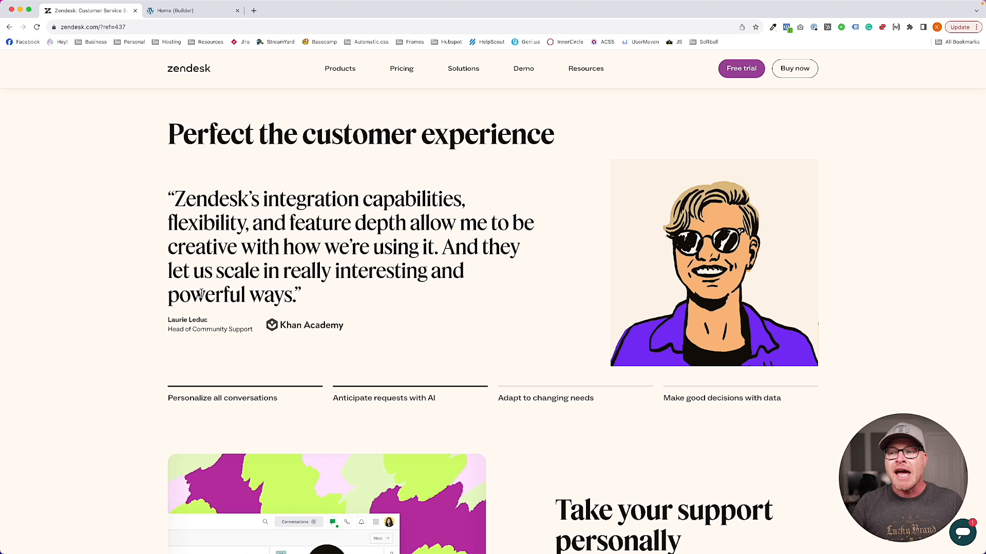
pyautogui.moveTo(157, 180)
pyautogui.mouseDown()
pyautogui.moveTo(159, 338)
pyautogui.moveTo(568, 336)
pyautogui.moveTo(548, 188)
pyautogui.moveTo(149, 183)
pyautogui.mouseUp()
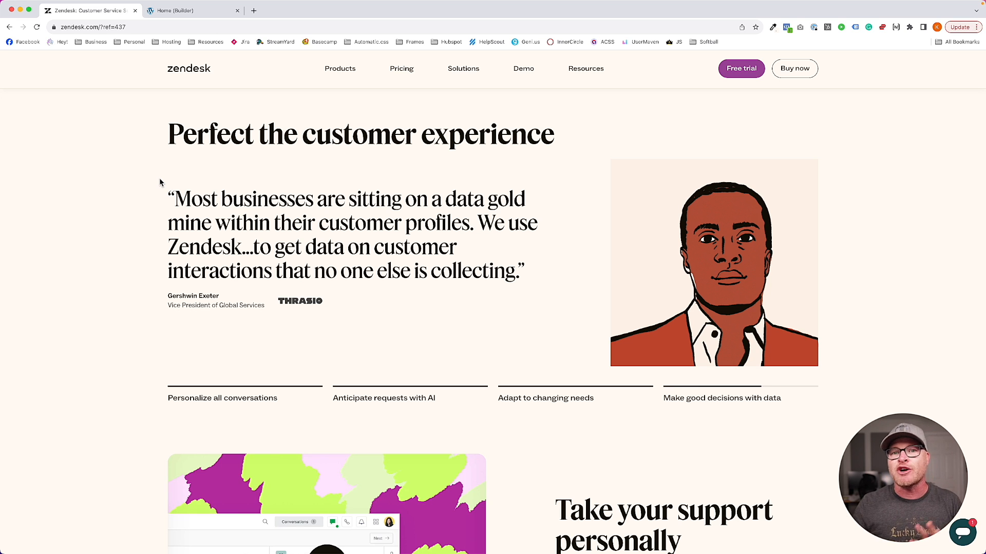
pyautogui.click(174, 10)
pyautogui.click(275, 134)
# Save the homepage, reload the builder and select the empty container above the support section
pyautogui.click(972, 60)
pyautogui.press('super+r')
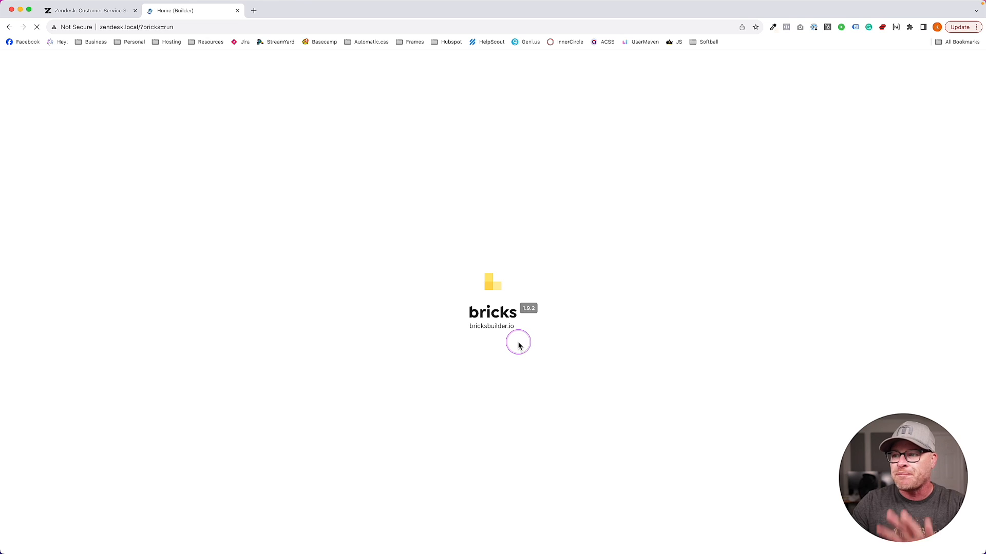
pyautogui.scroll(-20, 550, 377)
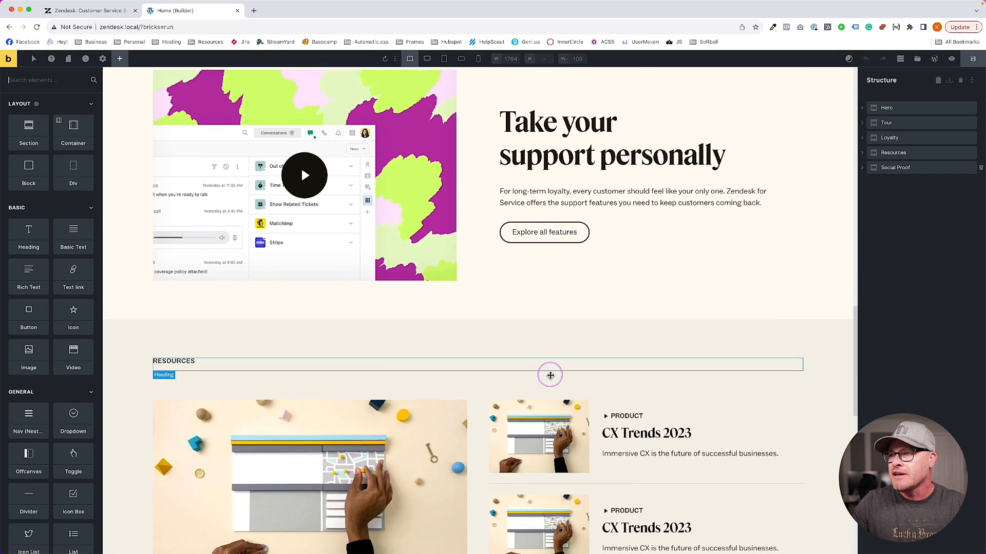
pyautogui.scroll(5, 550, 375)
pyautogui.click(420, 242)
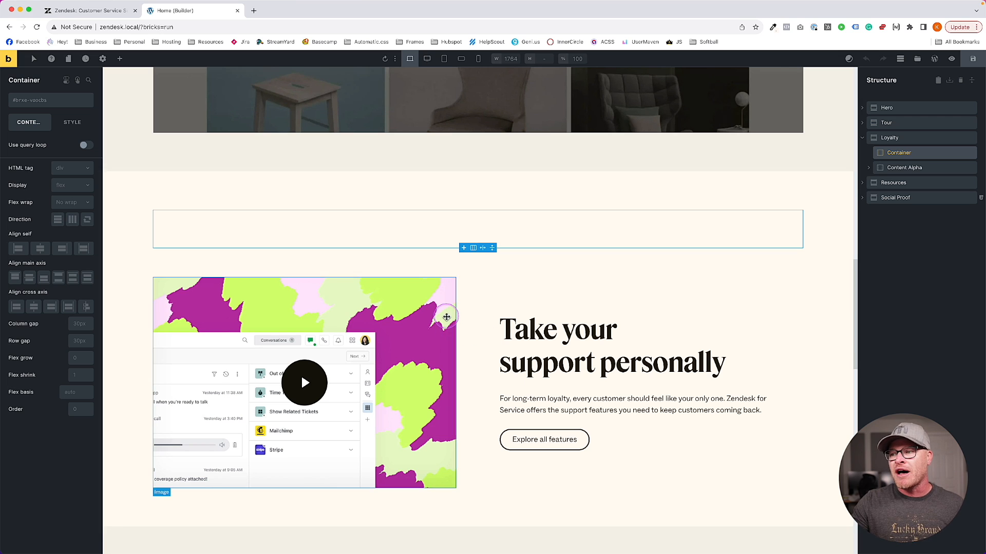
# Compare against the live Zendesk page and return to the builder
pyautogui.click(87, 11)
pyautogui.scroll(-3, 590, 436)
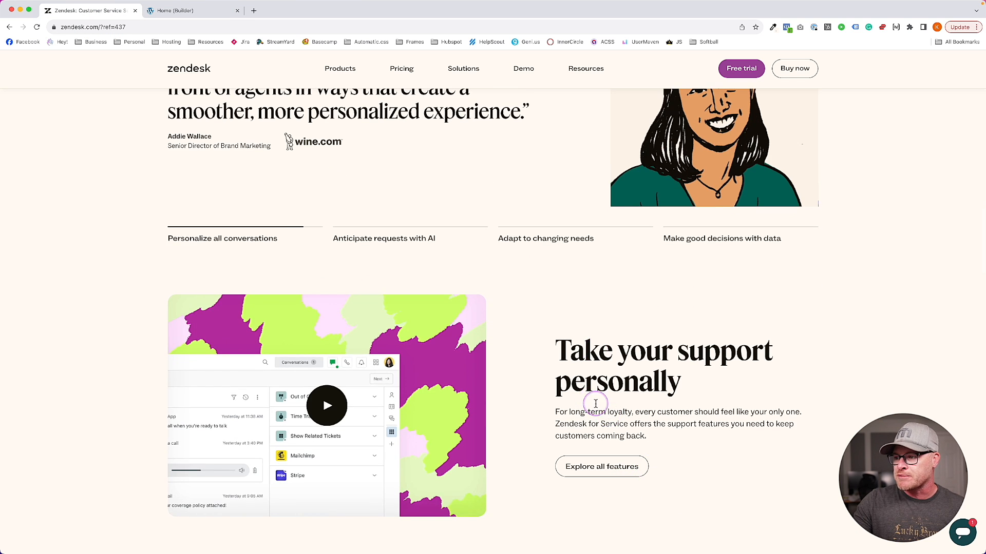
pyautogui.scroll(3, 565, 360)
pyautogui.click(225, 9)
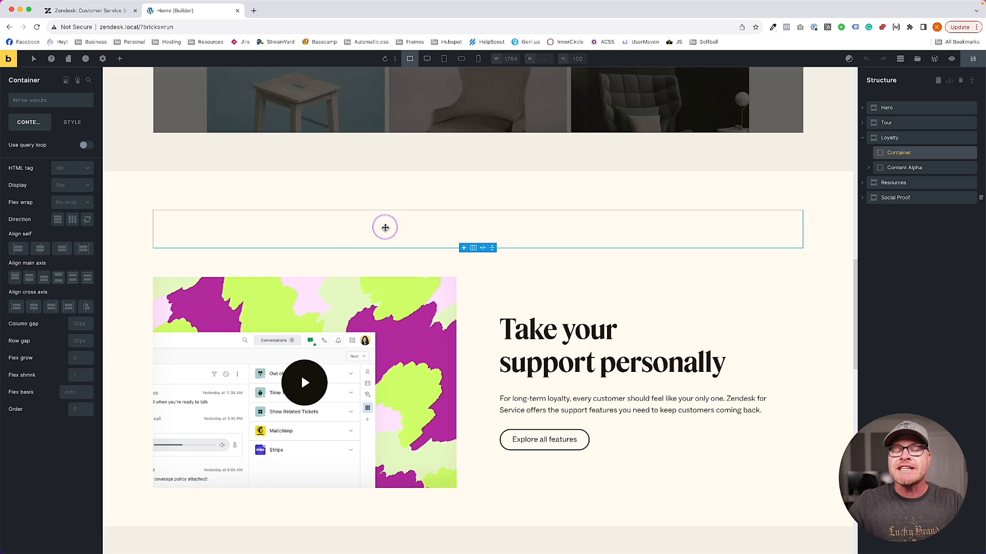
# Add a Block inside the empty Container and name it 'Review Slider'
pyautogui.click(123, 60)
pyautogui.write('block')
pyautogui.moveTo(29, 118); pyautogui.dragTo(898, 167)
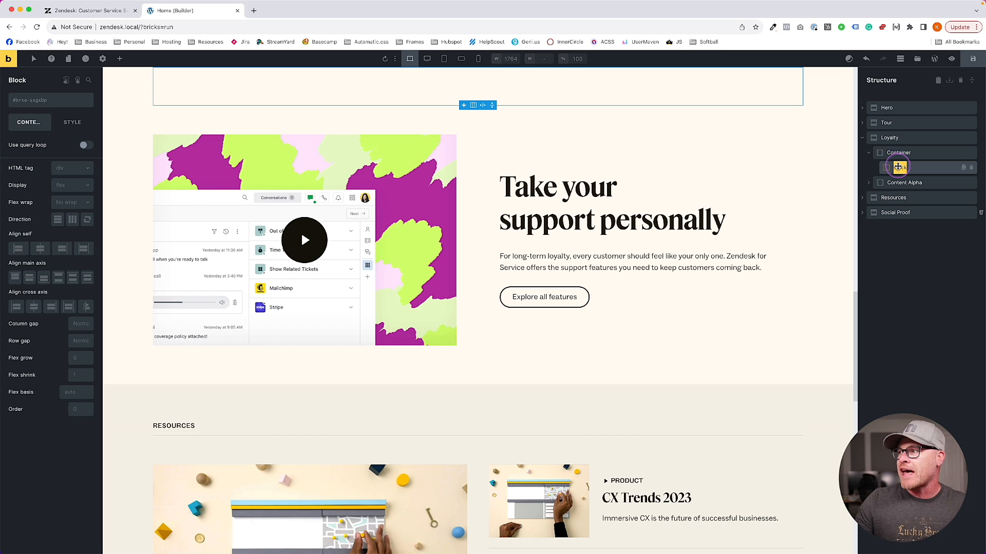
pyautogui.write('Review Slider')
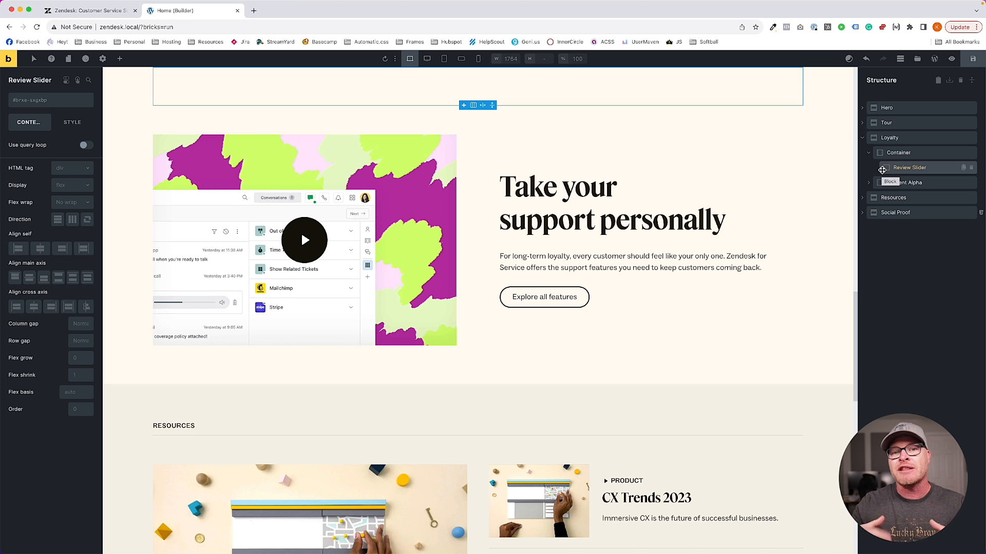
pyautogui.click(881, 170)
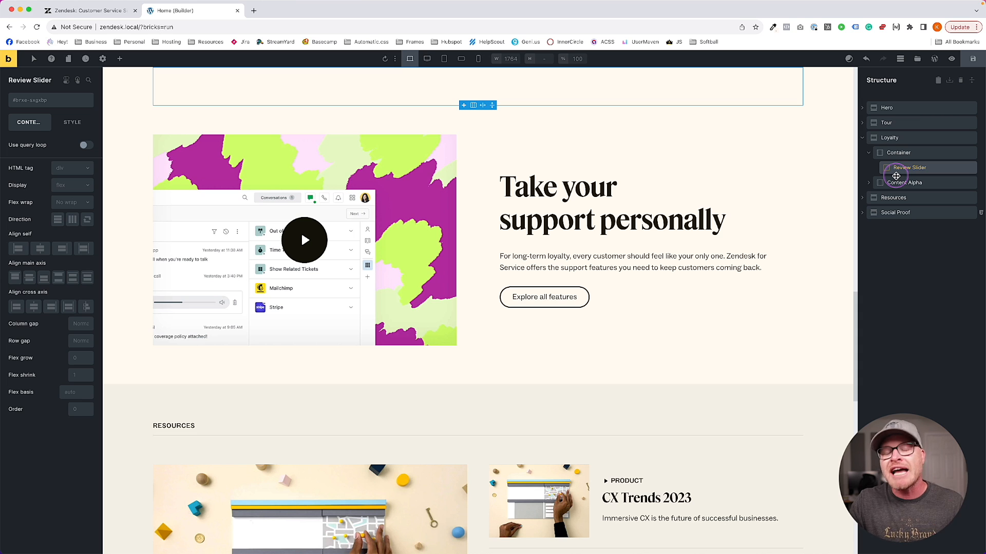
# Bring Review Slider into view on the canvas, then go back to the live Zendesk page
pyautogui.scroll(3, 623, 233)
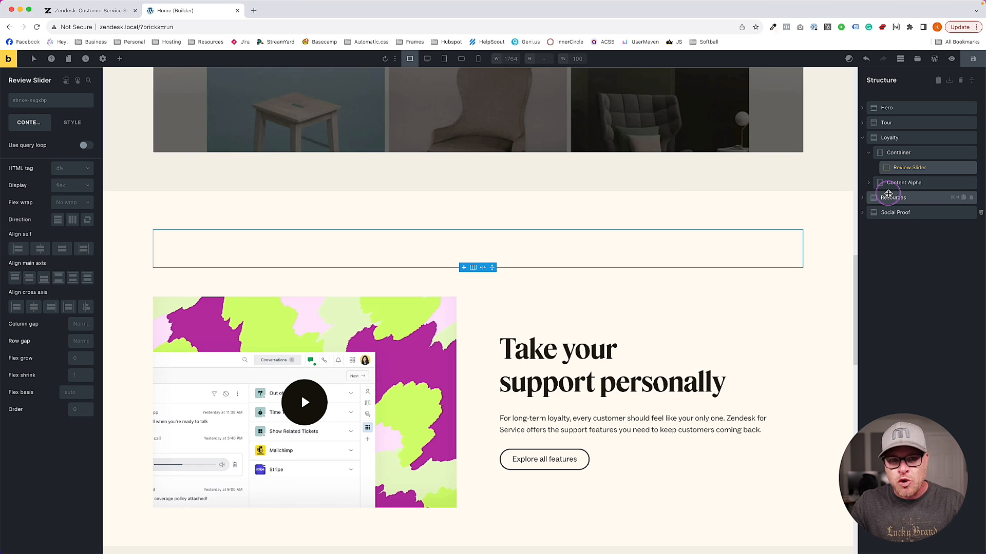
pyautogui.click(898, 168)
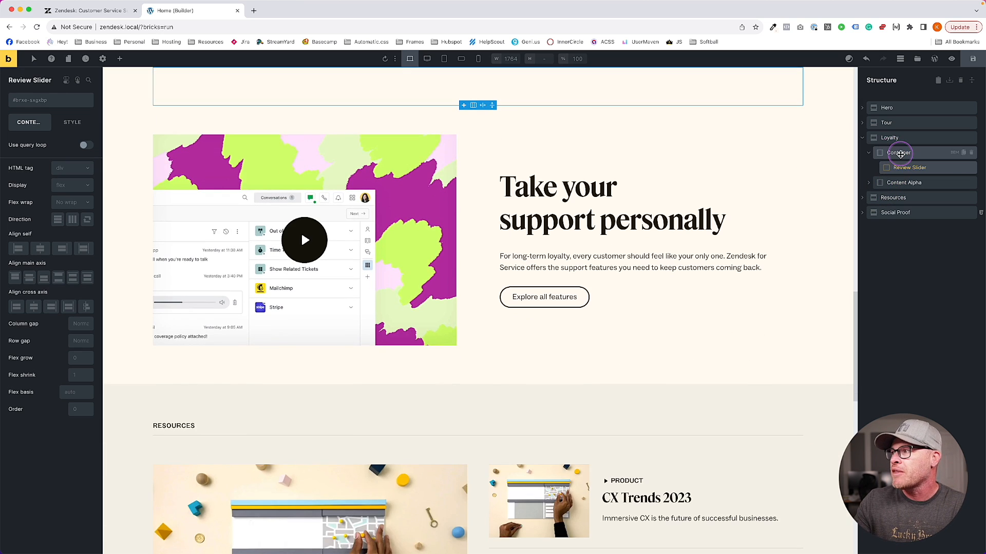
pyautogui.scroll(3, 708, 240)
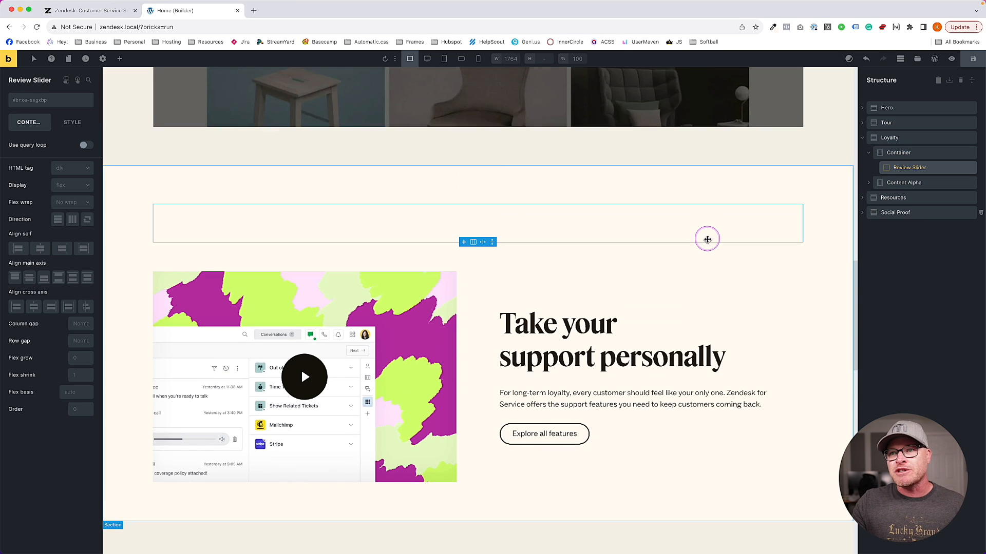
pyautogui.click(108, 12)
# Mark the quote edge and feature tab row, then add two Blocks inside Review Slider
pyautogui.moveTo(147, 181)
pyautogui.mouseDown()
pyautogui.moveTo(151, 358)
pyautogui.moveTo(830, 369)
pyautogui.moveTo(833, 149)
pyautogui.moveTo(147, 152)
pyautogui.moveTo(152, 208)
pyautogui.mouseUp()
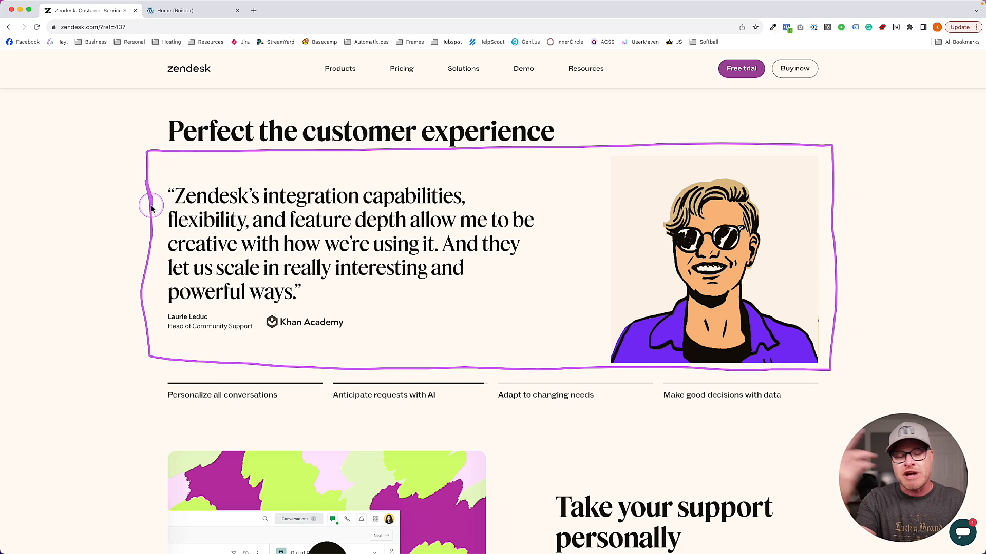
pyautogui.moveTo(154, 369)
pyautogui.mouseDown()
pyautogui.moveTo(159, 430)
pyautogui.moveTo(737, 427)
pyautogui.moveTo(836, 376)
pyautogui.moveTo(141, 363)
pyautogui.mouseUp()
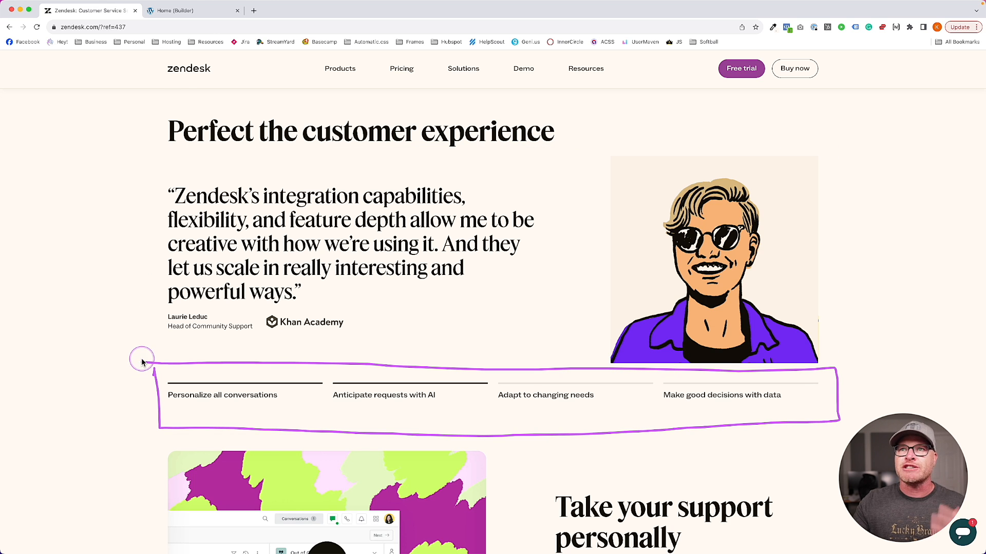
pyautogui.click(201, 11)
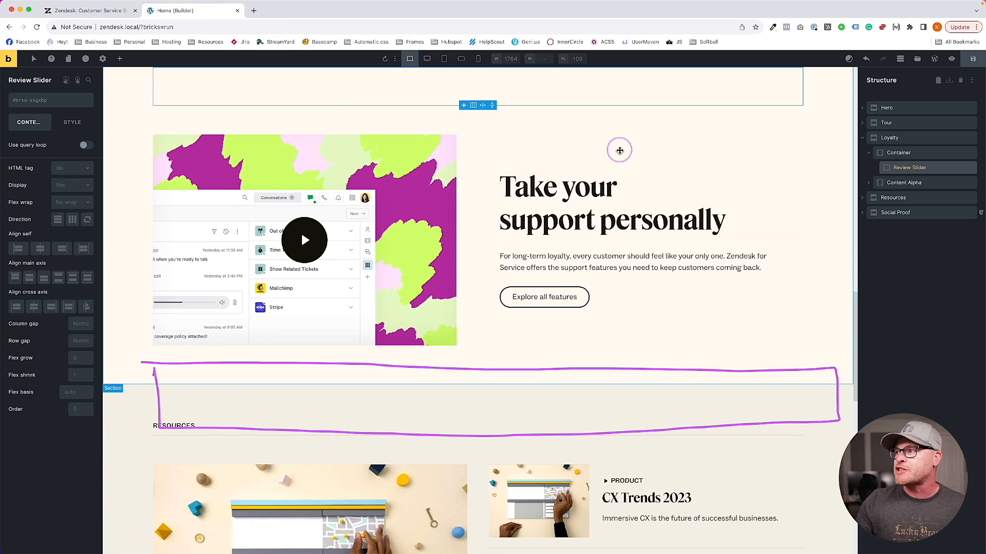
pyautogui.click(120, 59)
pyautogui.write('block')
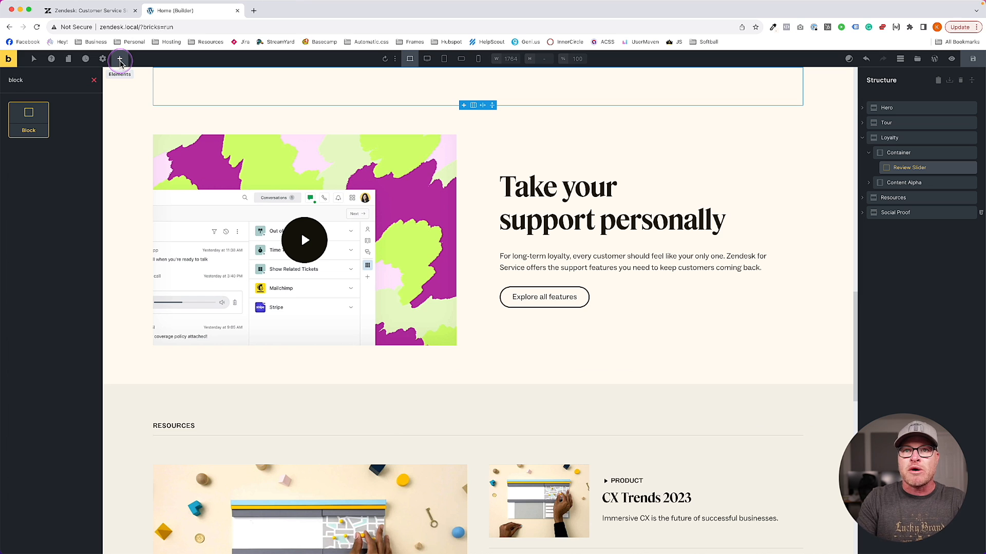
pyautogui.press('Return')
pyautogui.click(875, 168)
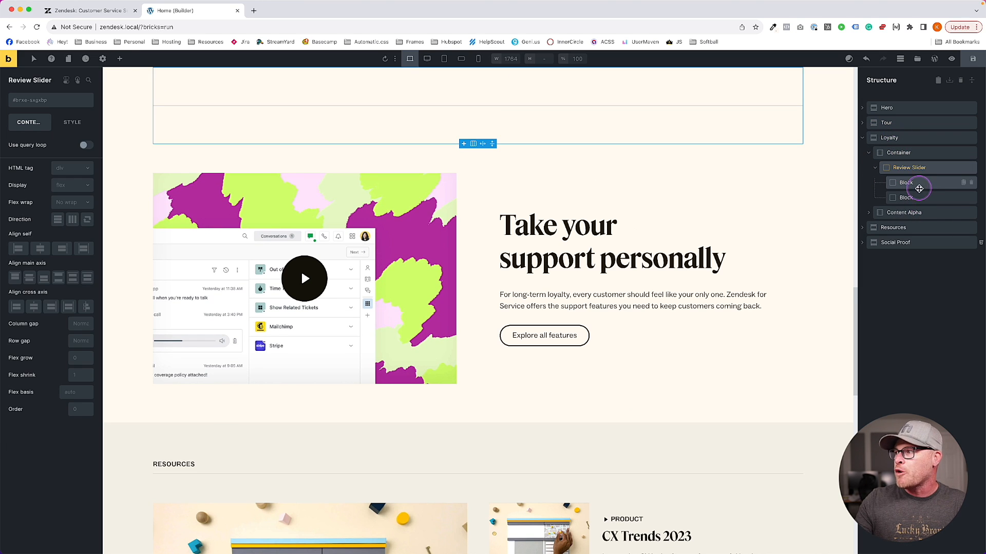
# Rename the two new blocks 'Top' and 'Bottom'
pyautogui.doubleClick(907, 182)
pyautogui.write('Top')
pyautogui.press('Return')
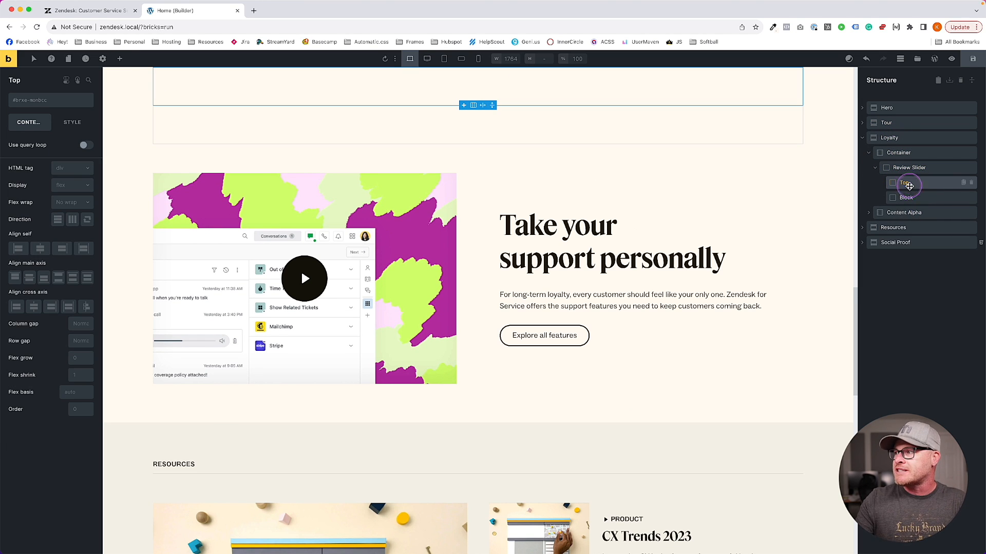
pyautogui.click(908, 198)
pyautogui.write('Bottom')
pyautogui.press('Return')
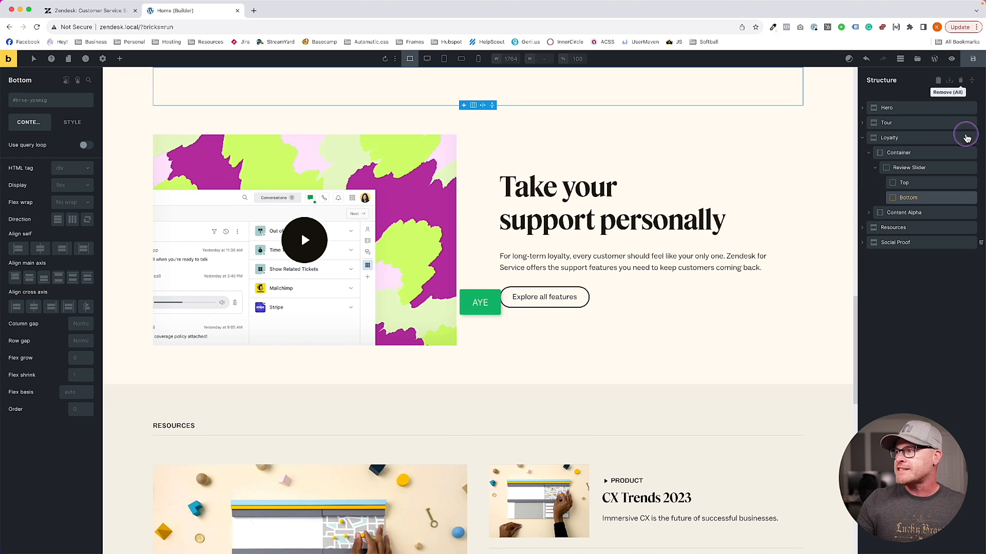
# Check the Top and Bottom blocks, then view the Zendesk reference page
pyautogui.click(916, 183)
pyautogui.click(917, 198)
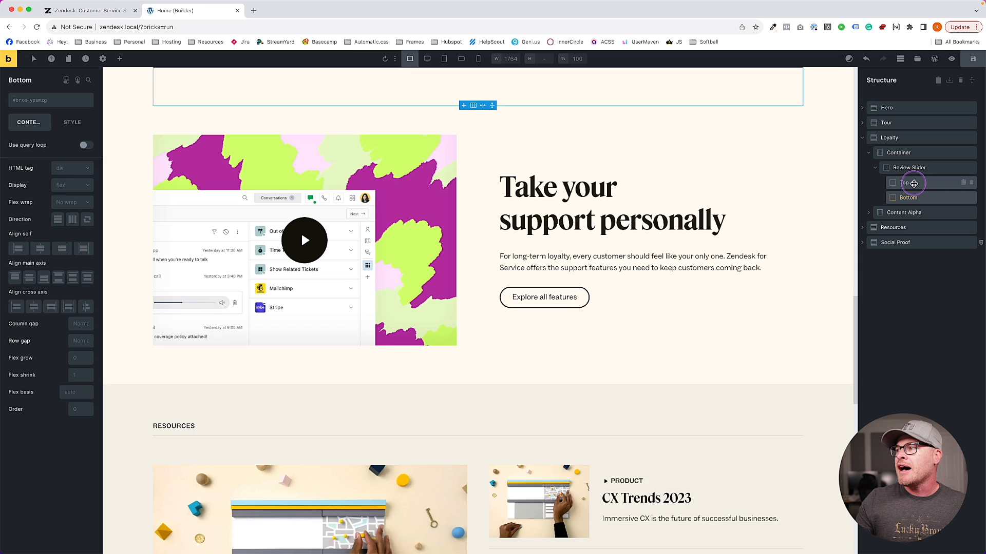
pyautogui.click(913, 184)
pyautogui.click(83, 14)
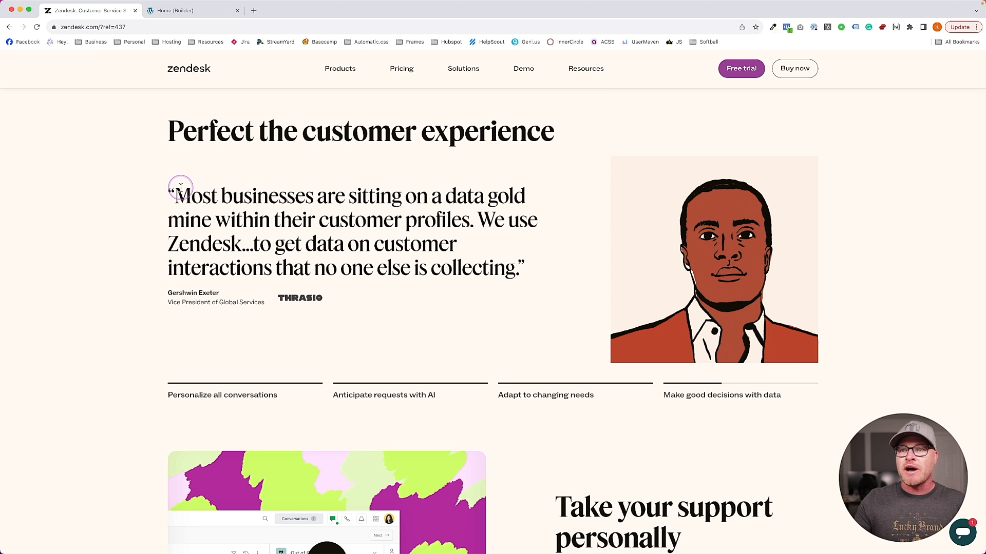
# Outline the quote and portrait on the Zendesk page, then return to the builder
pyautogui.moveTo(154, 174)
pyautogui.mouseDown()
pyautogui.moveTo(151, 341)
pyautogui.moveTo(608, 310)
pyautogui.moveTo(232, 160)
pyautogui.mouseUp()
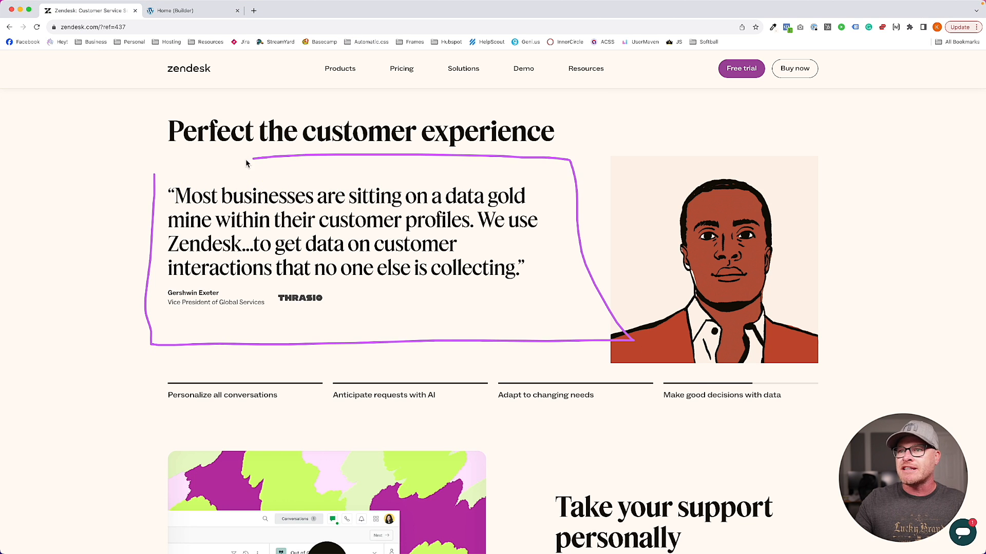
pyautogui.moveTo(571, 159)
pyautogui.mouseDown()
pyautogui.moveTo(569, 446)
pyautogui.moveTo(877, 402)
pyautogui.moveTo(683, 140)
pyautogui.moveTo(618, 143)
pyautogui.mouseUp()
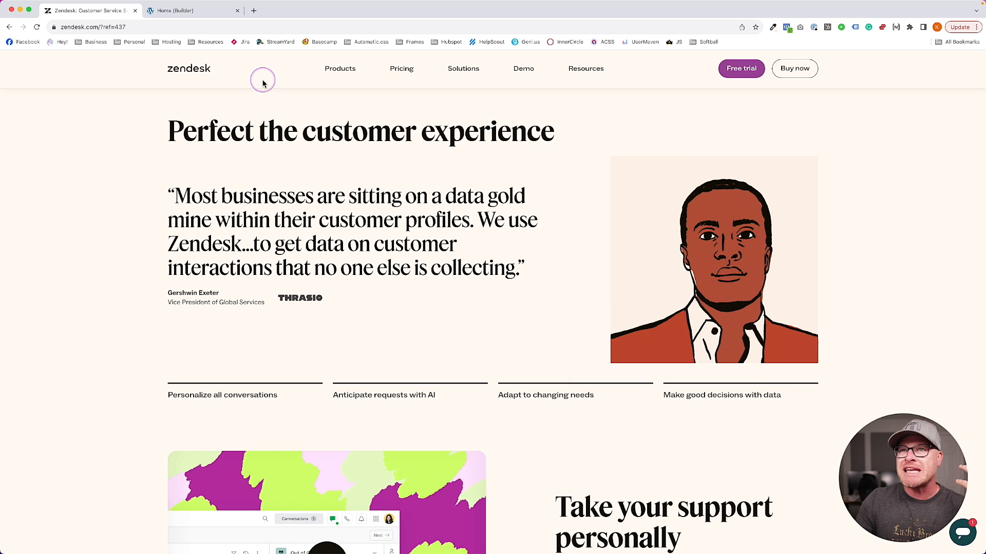
pyautogui.click(193, 10)
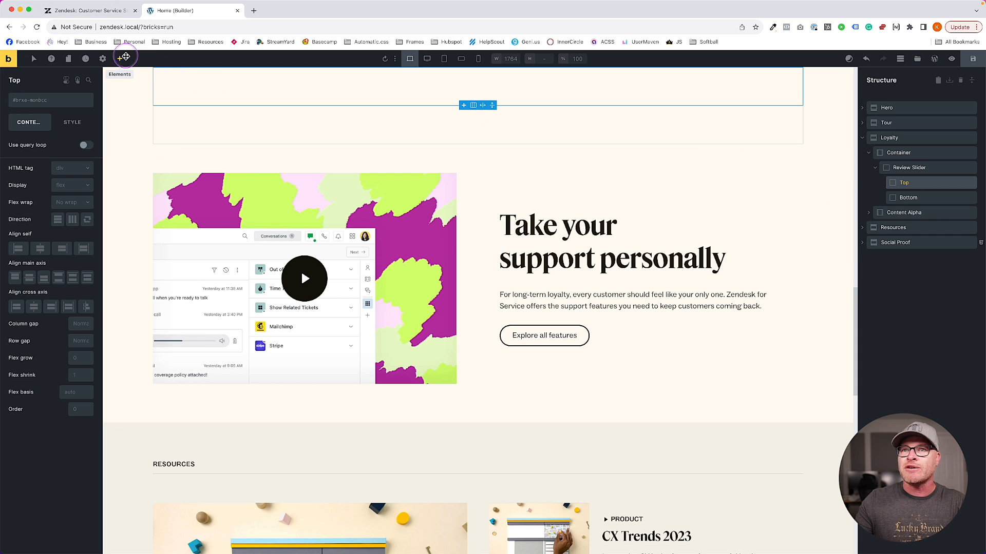
# Add two blocks inside Top named 'Content Wrapper' and 'Media Wrapper'
pyautogui.click(121, 59)
pyautogui.write('block')
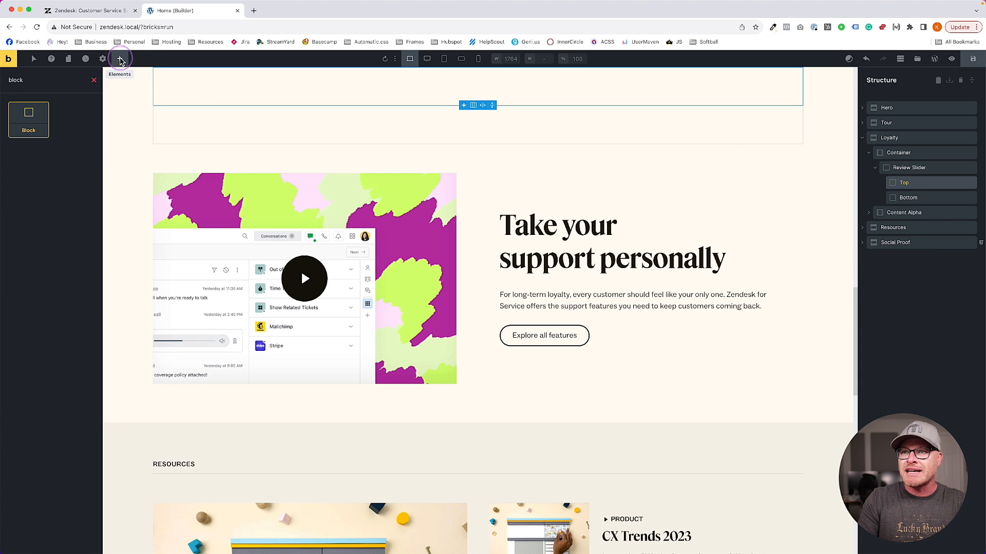
pyautogui.moveTo(29, 119); pyautogui.dragTo(899, 183)
pyautogui.click(882, 183)
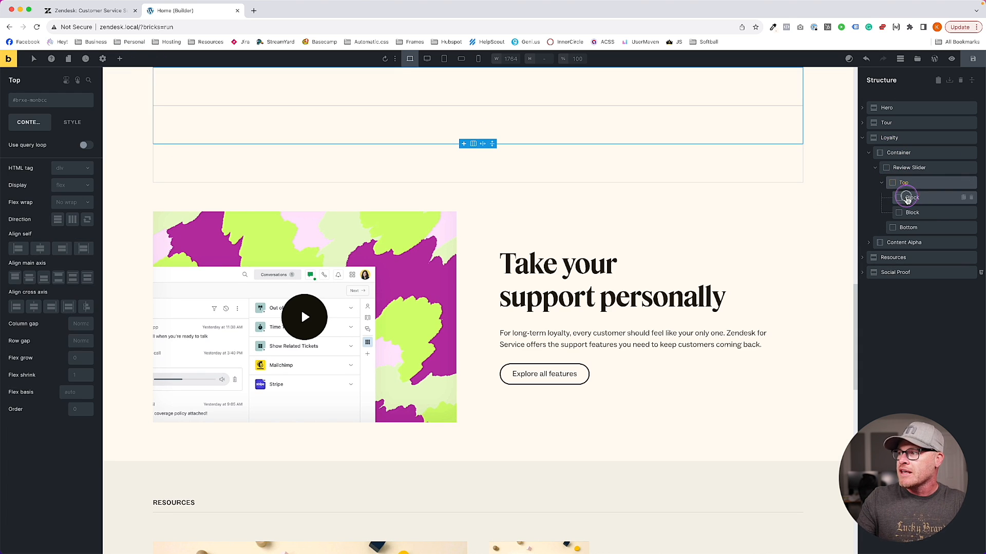
pyautogui.doubleClick(906, 197)
pyautogui.write('Content Wrapper')
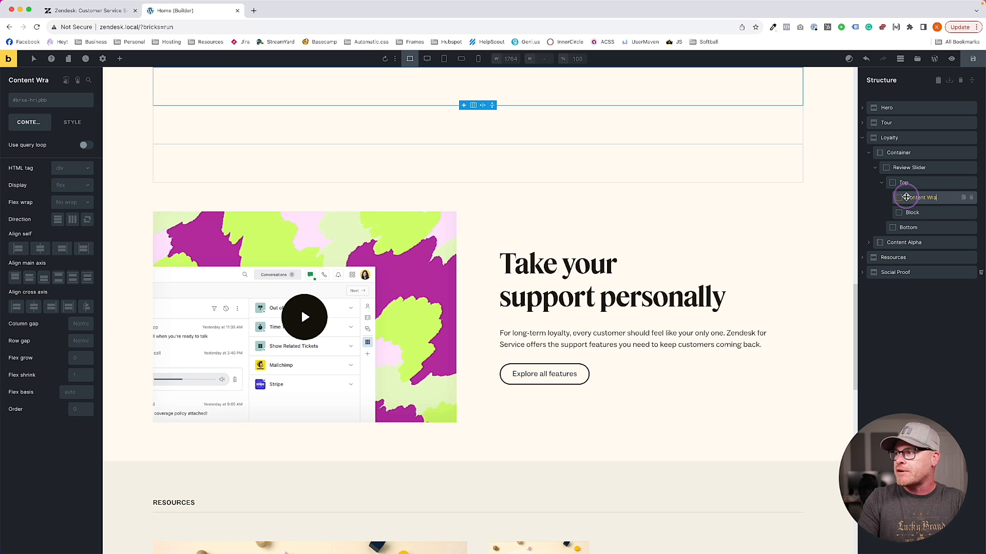
pyautogui.doubleClick(908, 212)
pyautogui.write('Media Wrapper')
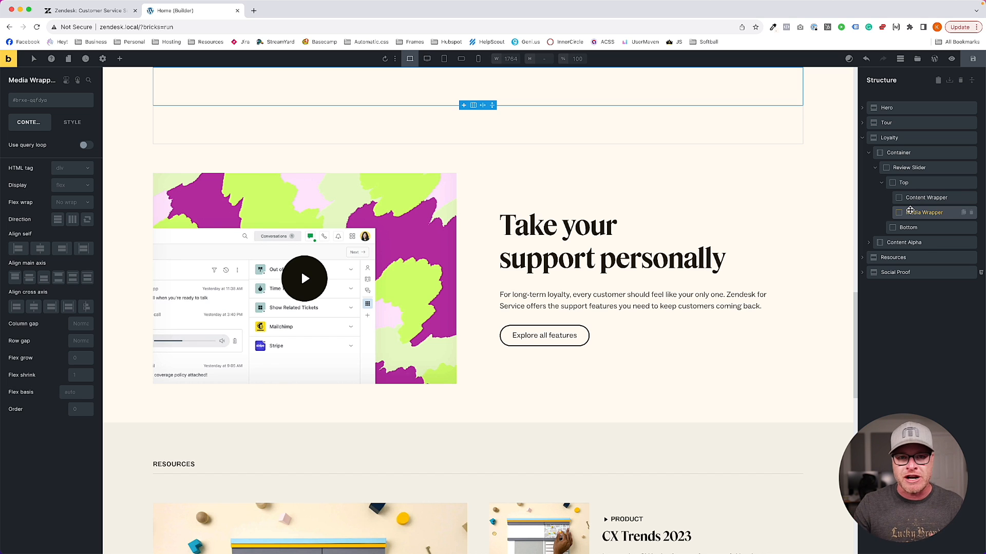
# Select Top, Content Wrapper, Media Wrapper and Bottom in turn to check the structure
pyautogui.click(913, 182)
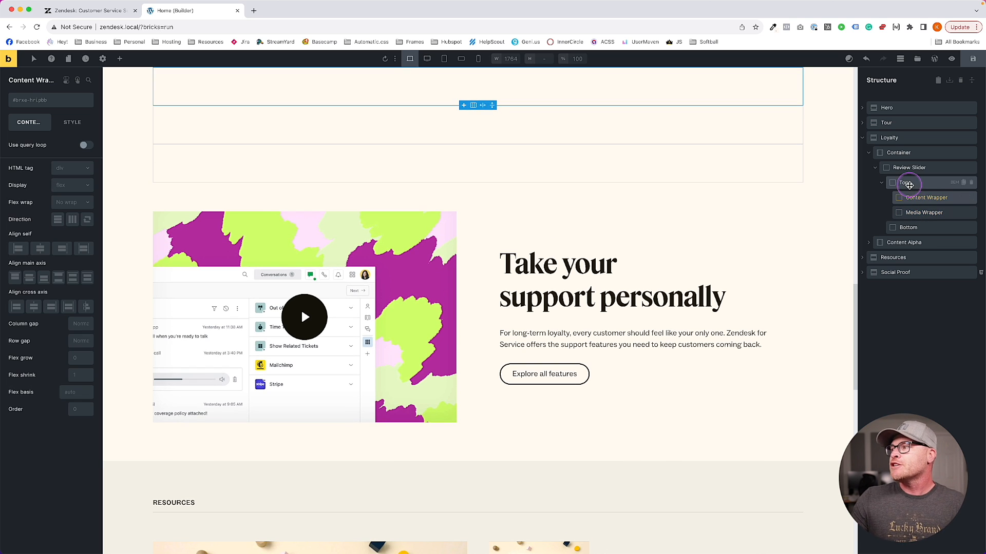
pyautogui.click(911, 198)
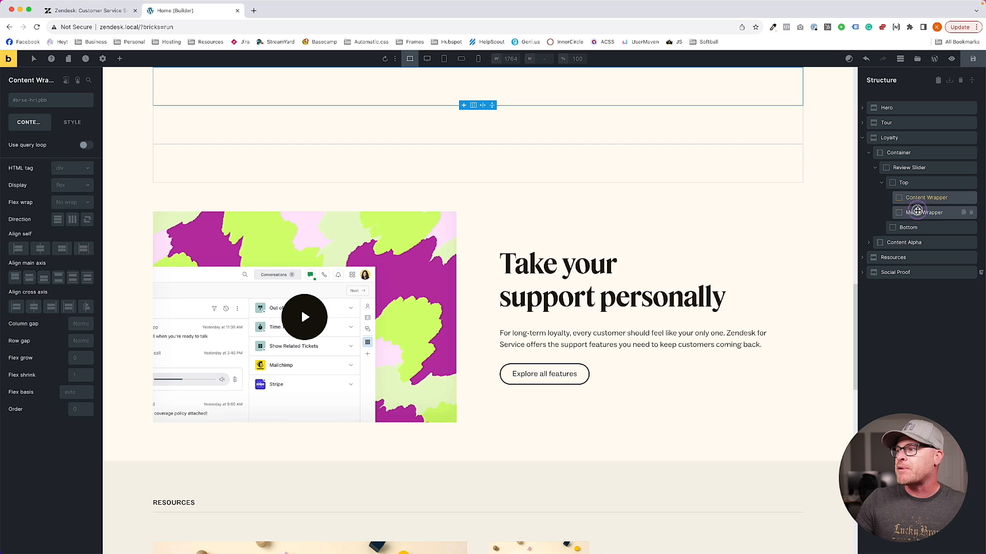
pyautogui.click(914, 213)
pyautogui.click(914, 225)
# With Content Wrapper selected, search the elements panel for 'slider'
pyautogui.click(919, 198)
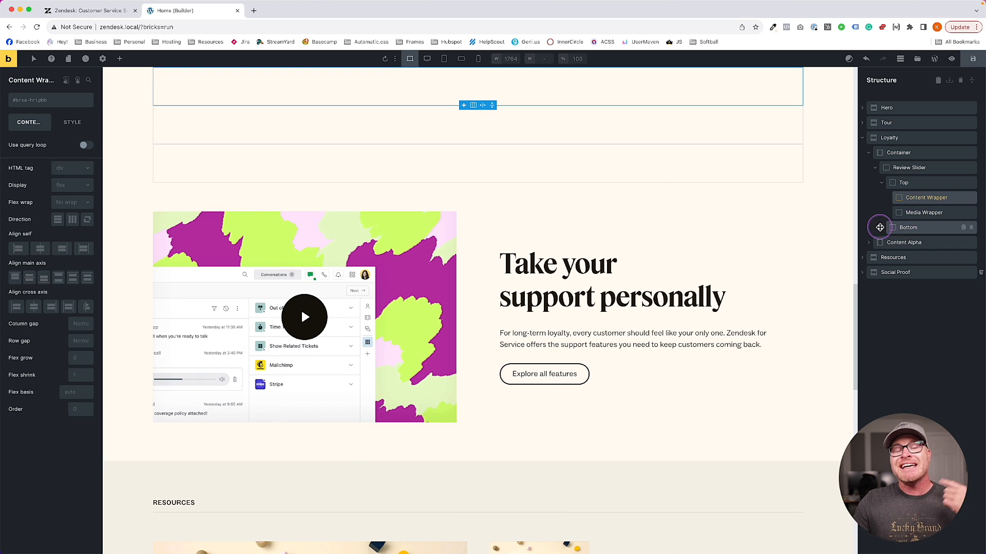
pyautogui.click(119, 58)
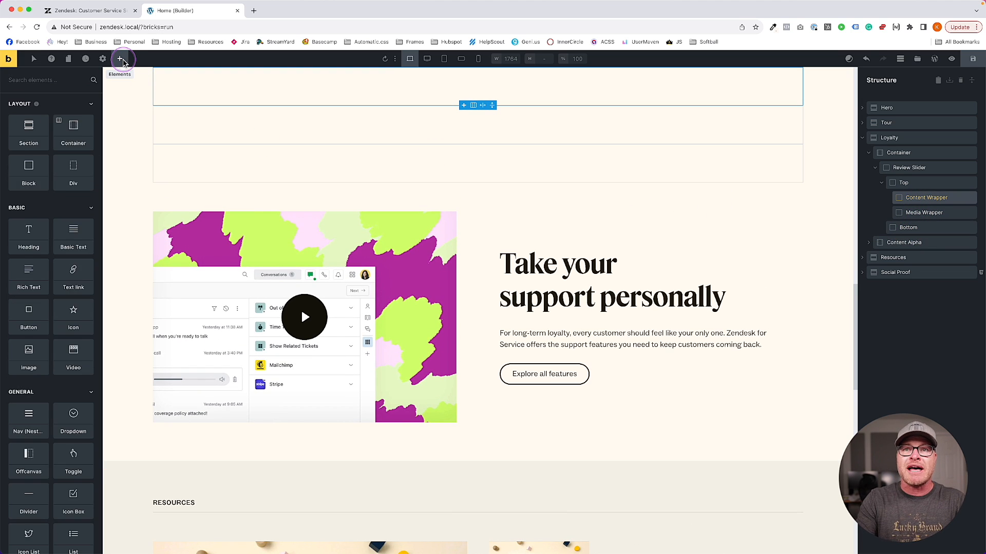
pyautogui.write('slider')
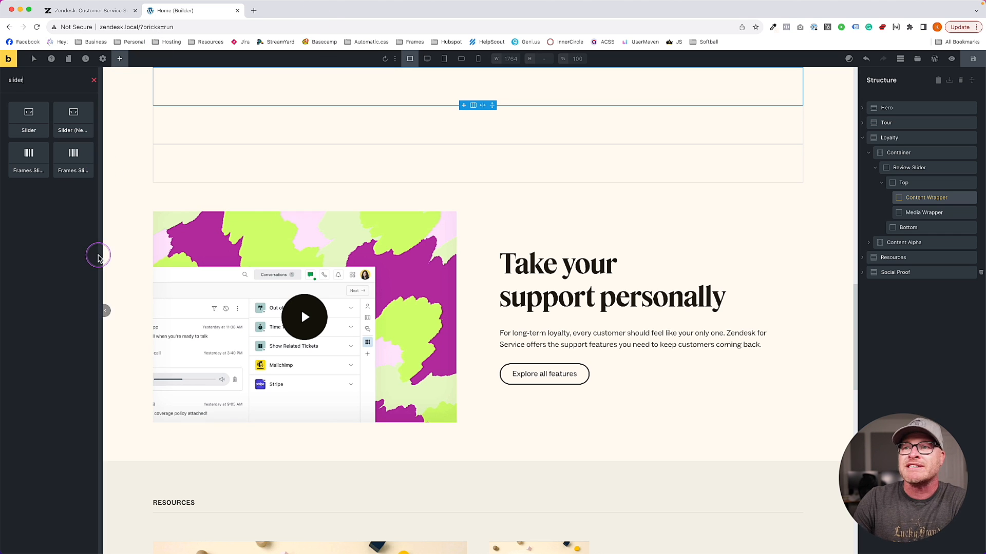
pyautogui.scroll(2, 410, 232)
# Drop Frames Slider elements into Media Wrapper and Content Wrapper
pyautogui.moveTo(62, 164); pyautogui.dragTo(199, 135)
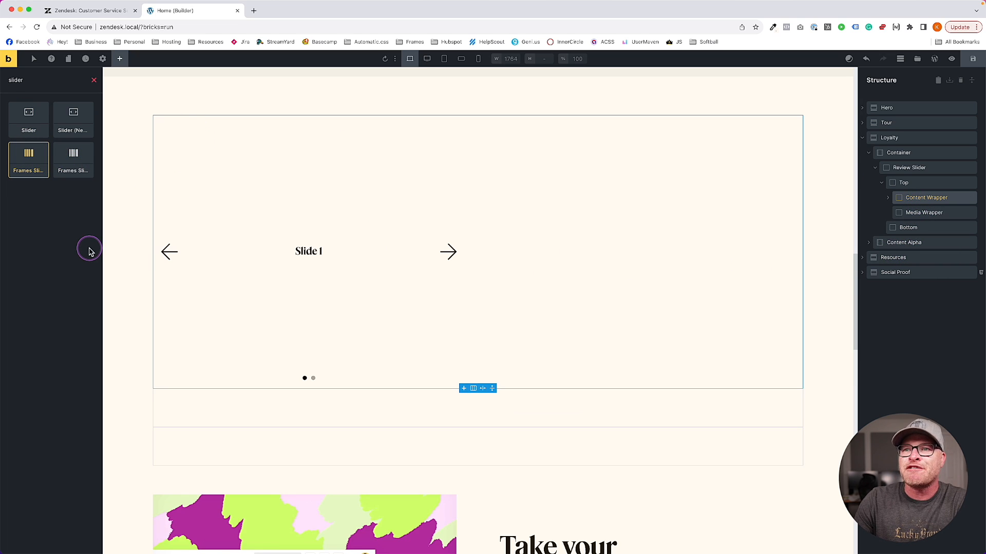
pyautogui.moveTo(325, 241); pyautogui.dragTo(922, 212)
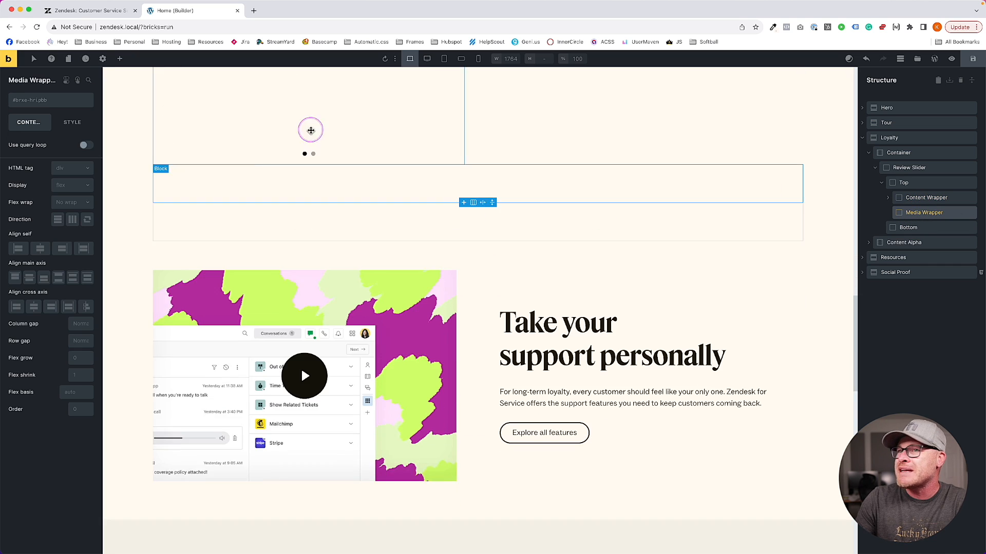
pyautogui.click(120, 59)
pyautogui.write('slider')
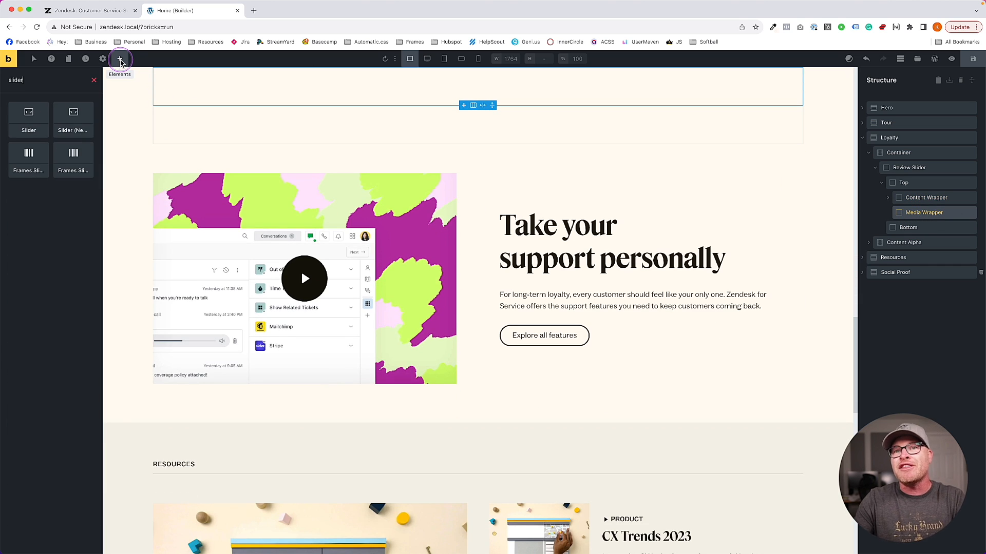
pyautogui.moveTo(28, 159); pyautogui.dragTo(403, 203)
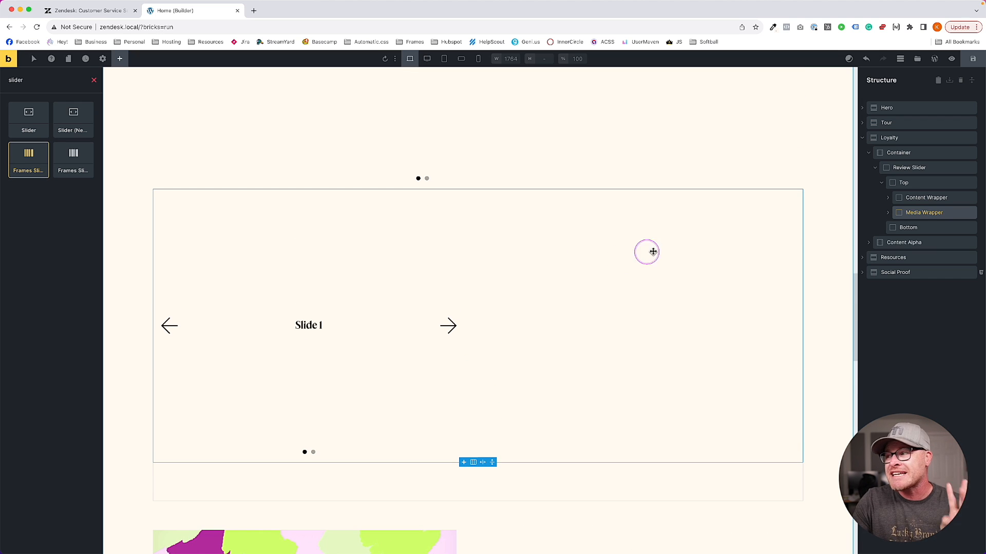
# Insert a Frames Slider into the Bottom block
pyautogui.click(908, 227)
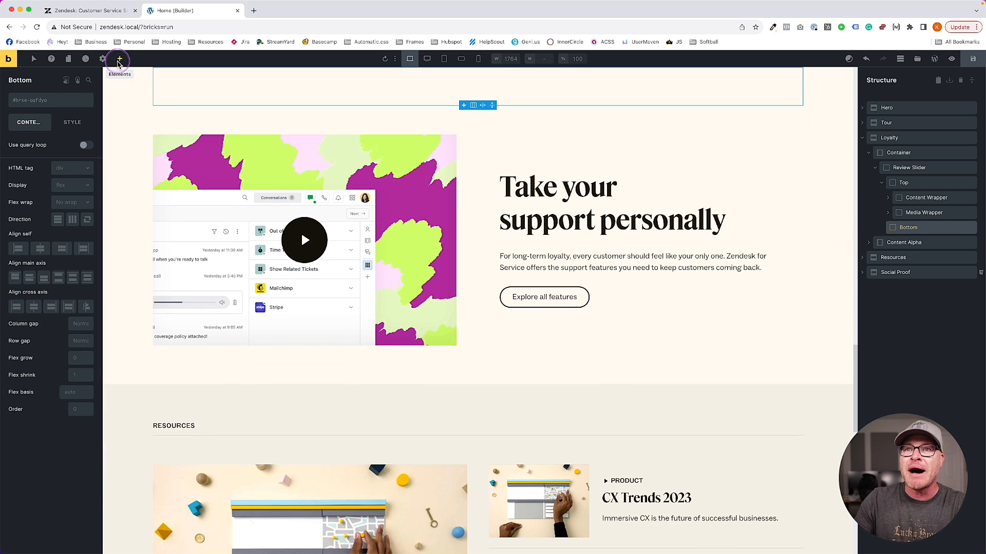
pyautogui.click(119, 60)
pyautogui.write('slider')
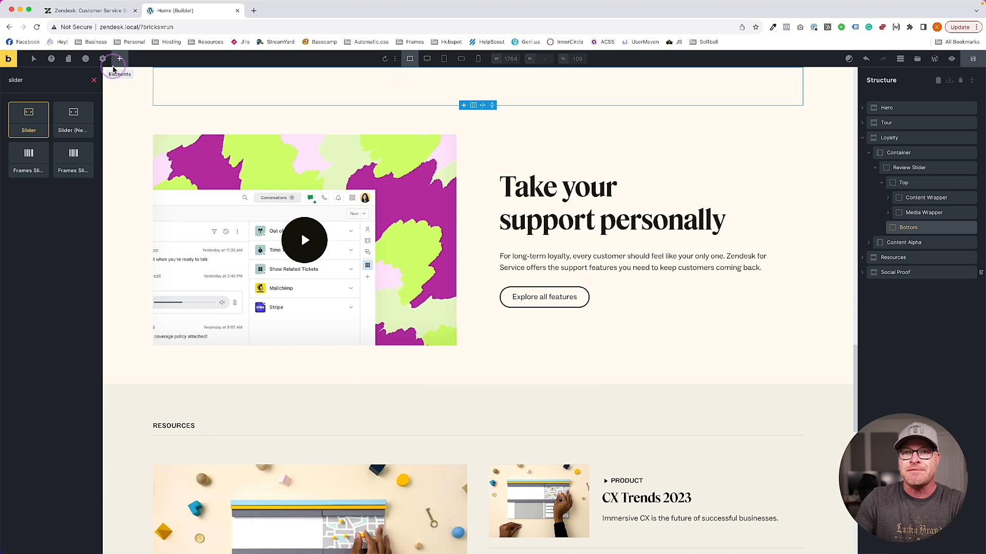
pyautogui.click(28, 158)
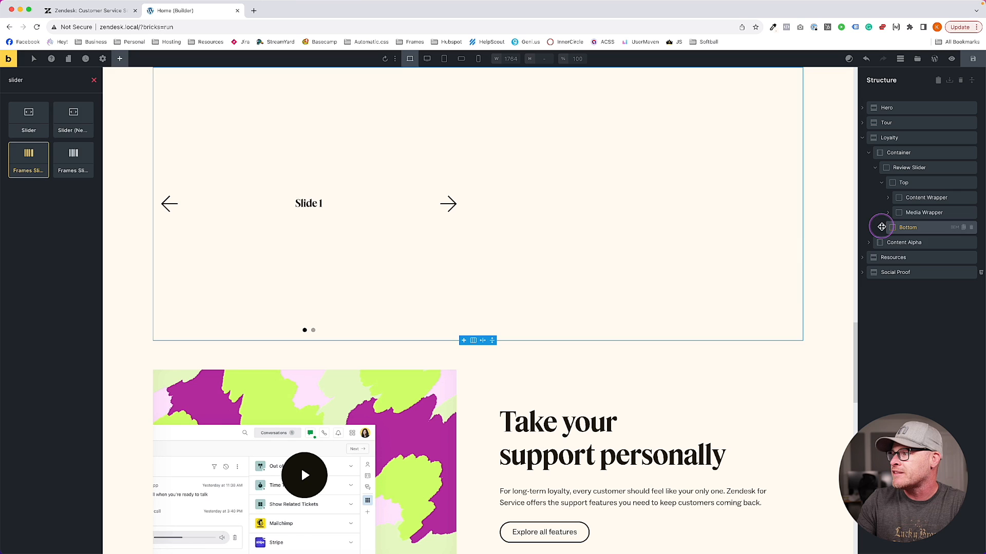
# Expand Bottom, Media Wrapper and Content Wrapper and select each of the three sliders
pyautogui.click(881, 228)
pyautogui.click(887, 213)
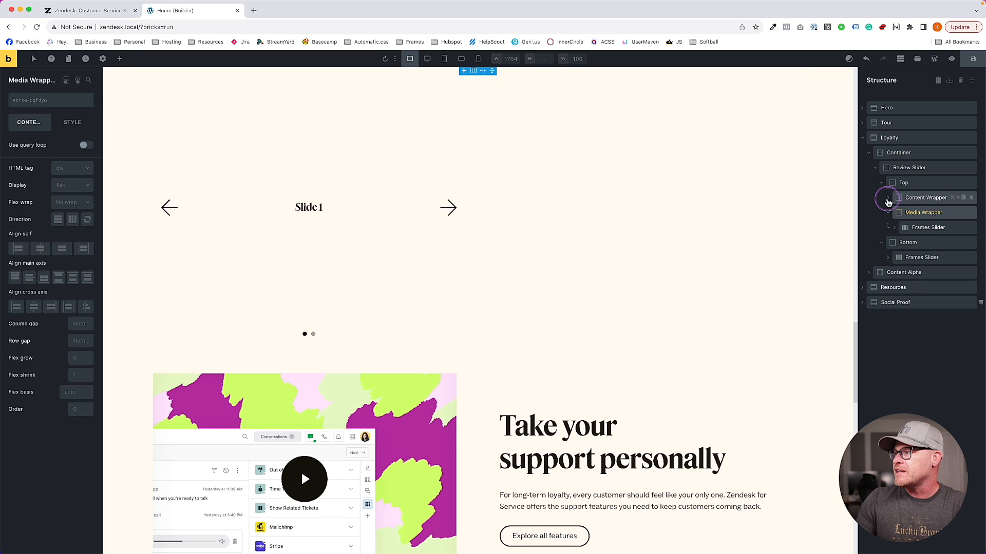
pyautogui.click(887, 199)
pyautogui.click(934, 213)
pyautogui.click(934, 244)
pyautogui.click(920, 273)
pyautogui.click(928, 212)
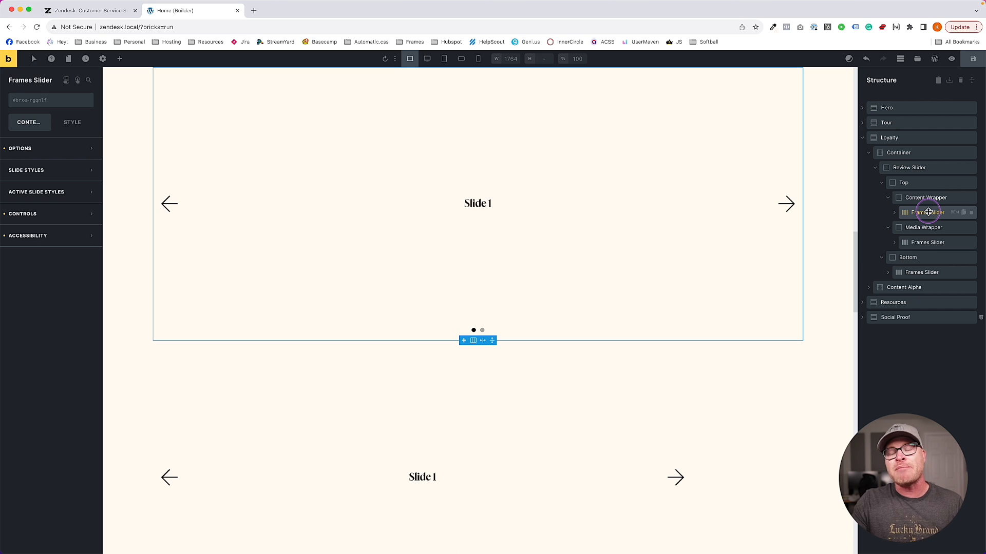
# Rename the first two sliders 'Content Slider' and 'Media Slider'
pyautogui.doubleClick(928, 212)
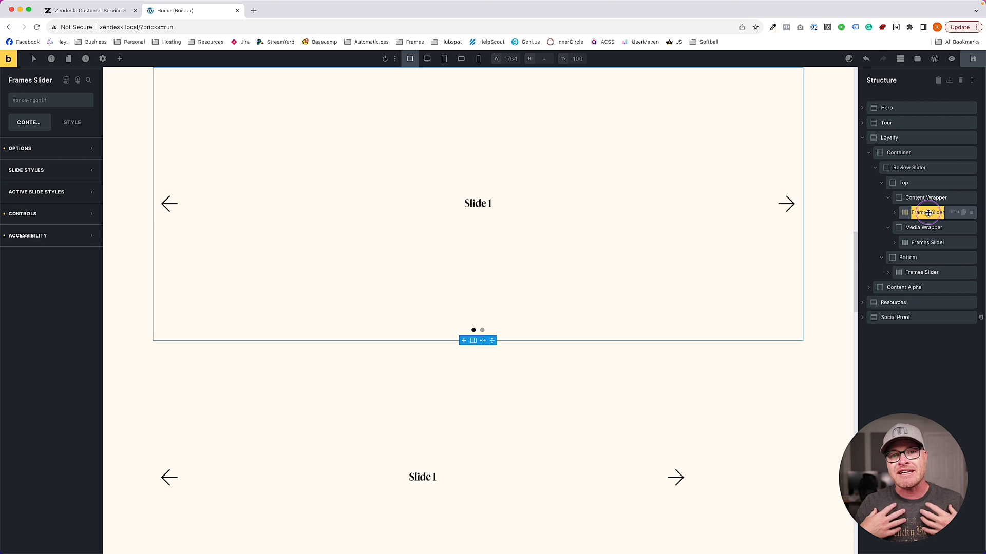
pyautogui.write('Content')
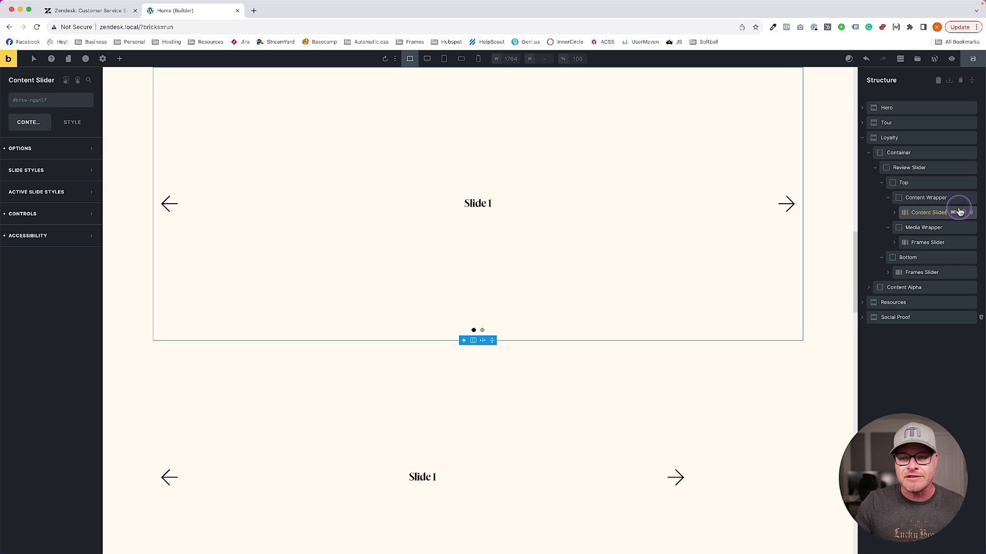
pyautogui.click(948, 242)
pyautogui.click(894, 243)
pyautogui.click(893, 244)
pyautogui.write('M')
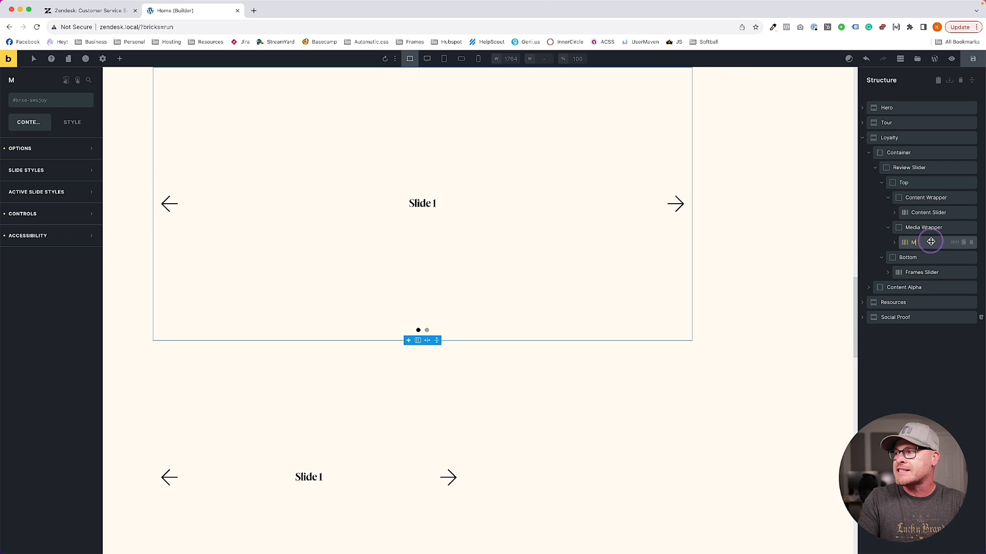
pyautogui.write('edia Slider')
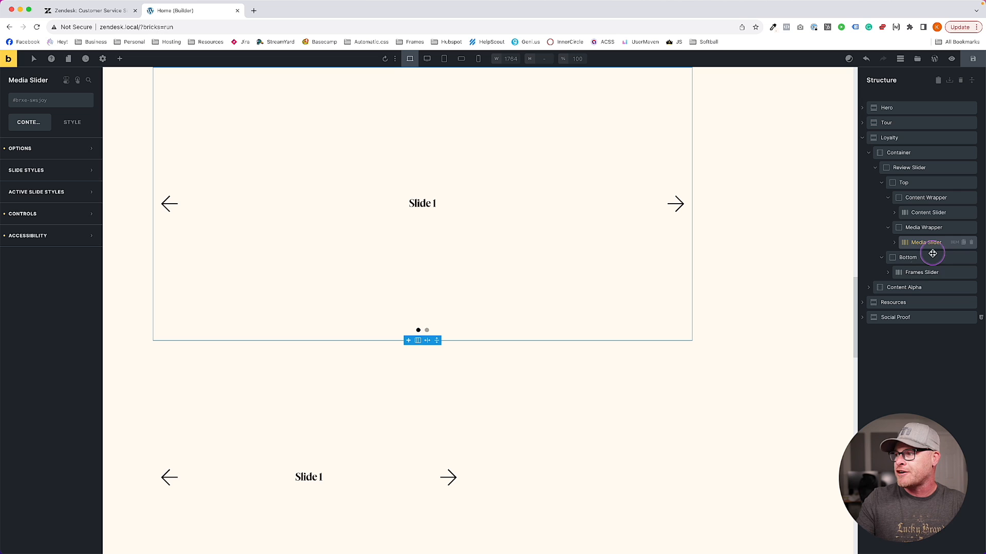
# Rename the Bottom slider 'Nav Slider' and delete its Slide 3
pyautogui.click(914, 272)
pyautogui.write('Nav')
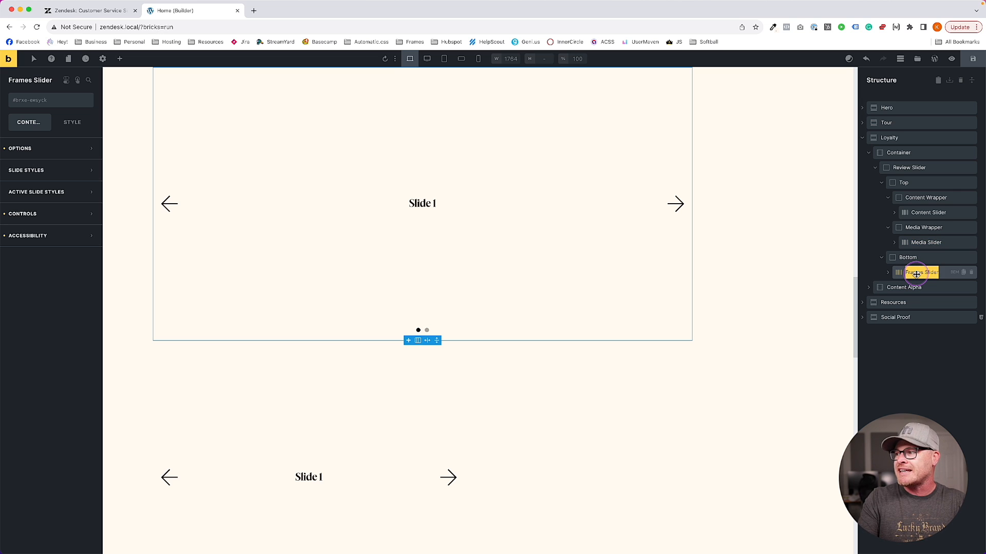
pyautogui.write(' Slider')
pyautogui.press('Return')
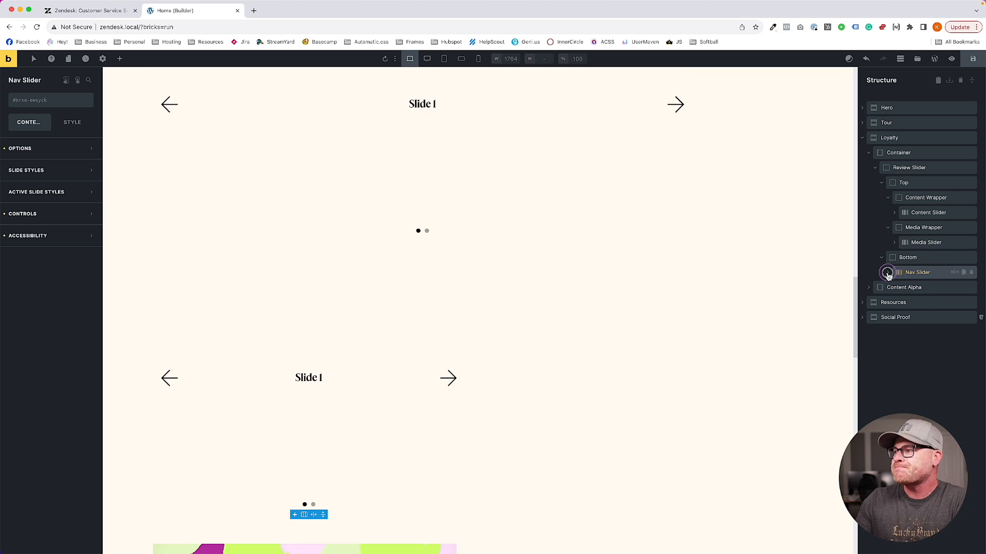
pyautogui.click(888, 272)
pyautogui.click(971, 318)
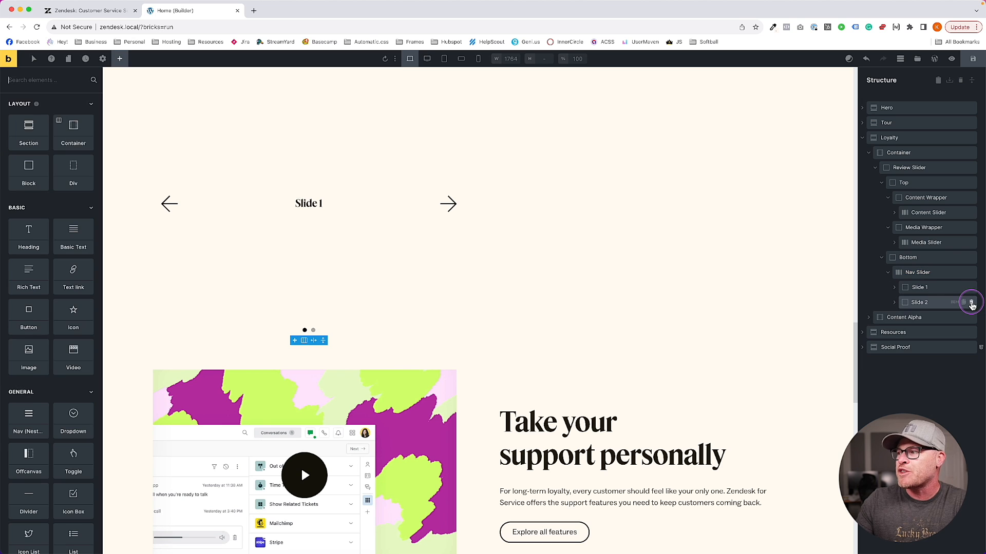
# Delete Slide 2 and Slide 3 from the Nav, Media and Content sliders
pyautogui.click(971, 303)
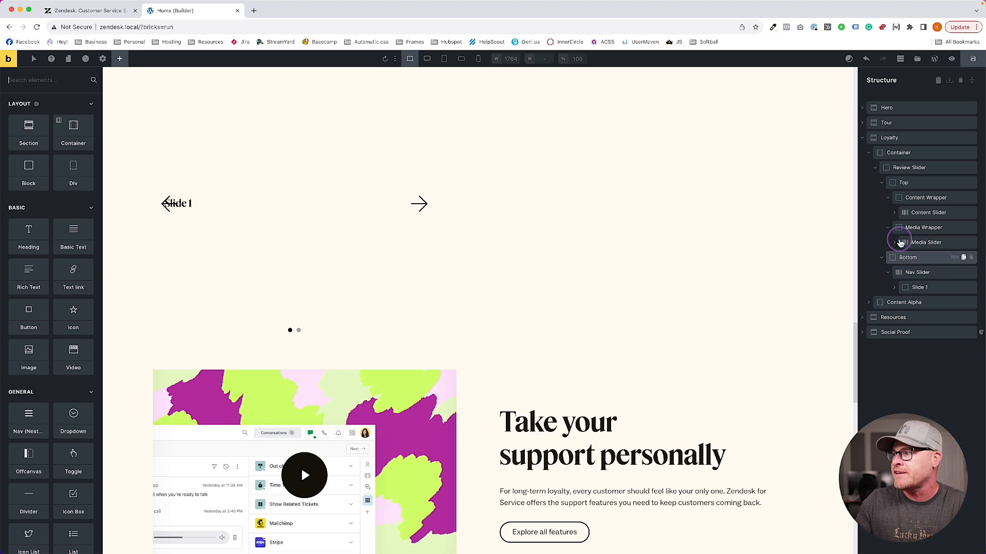
pyautogui.click(895, 245)
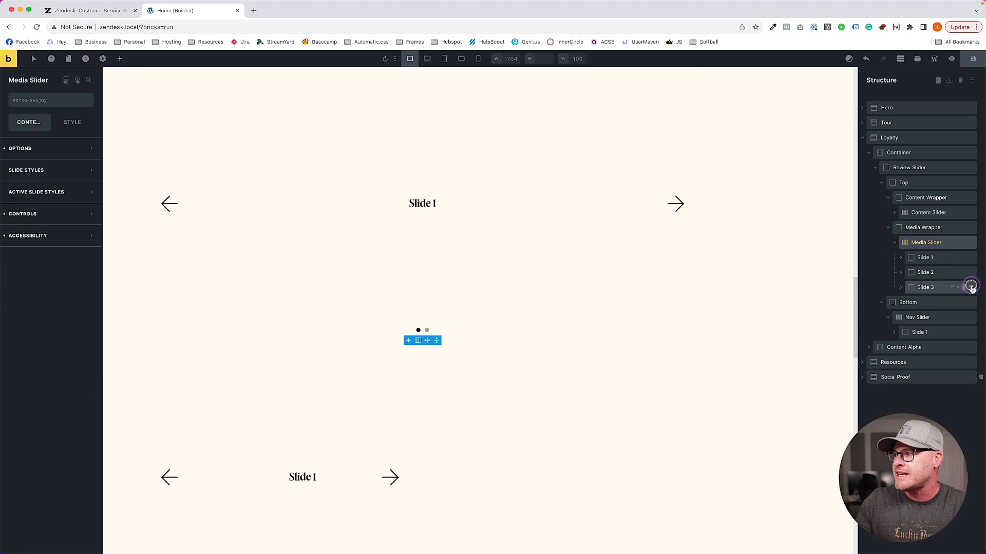
pyautogui.click(971, 287)
pyautogui.click(970, 272)
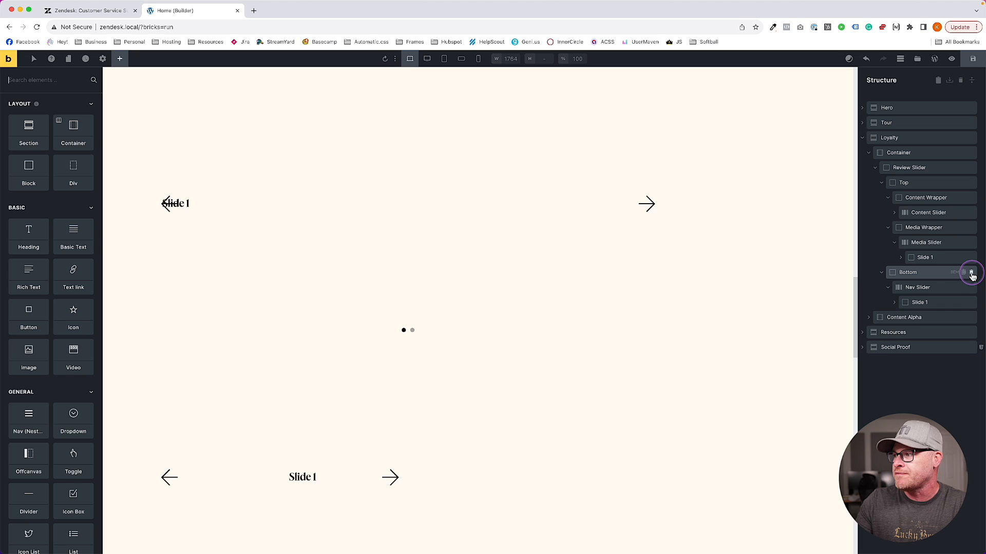
pyautogui.click(894, 212)
pyautogui.click(970, 257)
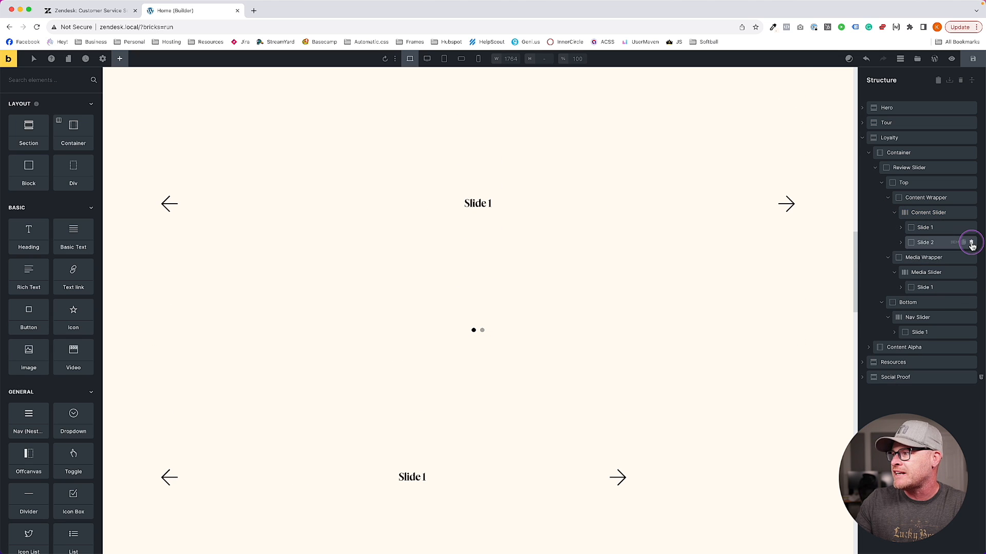
pyautogui.click(971, 242)
# Expand each remaining slide to show its heading, and rename the content slide 'Content Slide'
pyautogui.click(912, 228)
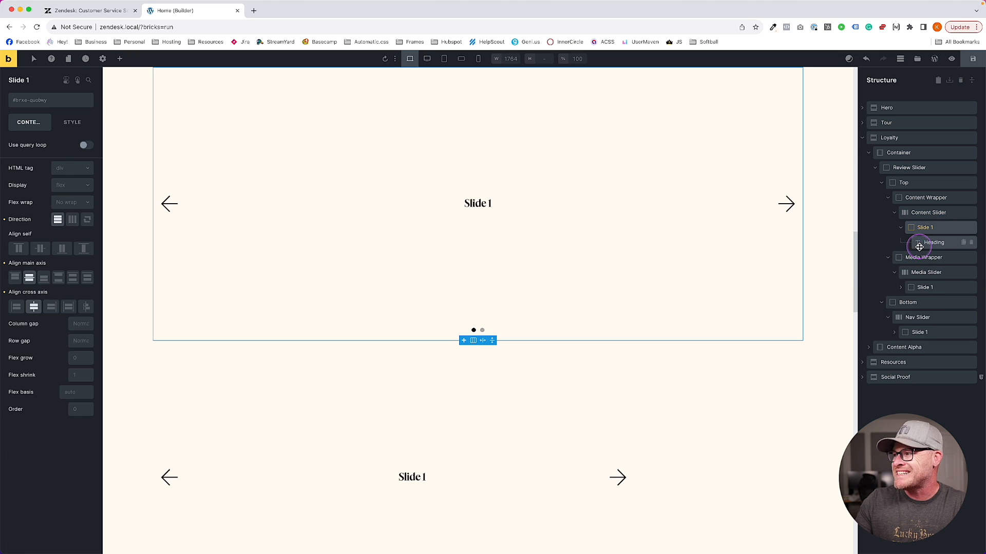
pyautogui.click(926, 244)
pyautogui.click(919, 287)
pyautogui.click(934, 303)
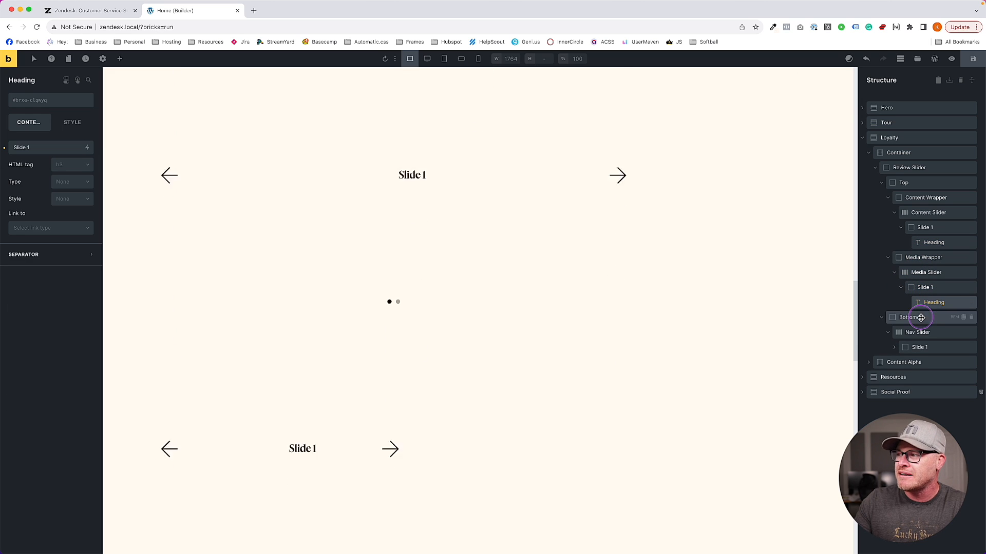
pyautogui.click(897, 349)
pyautogui.click(927, 362)
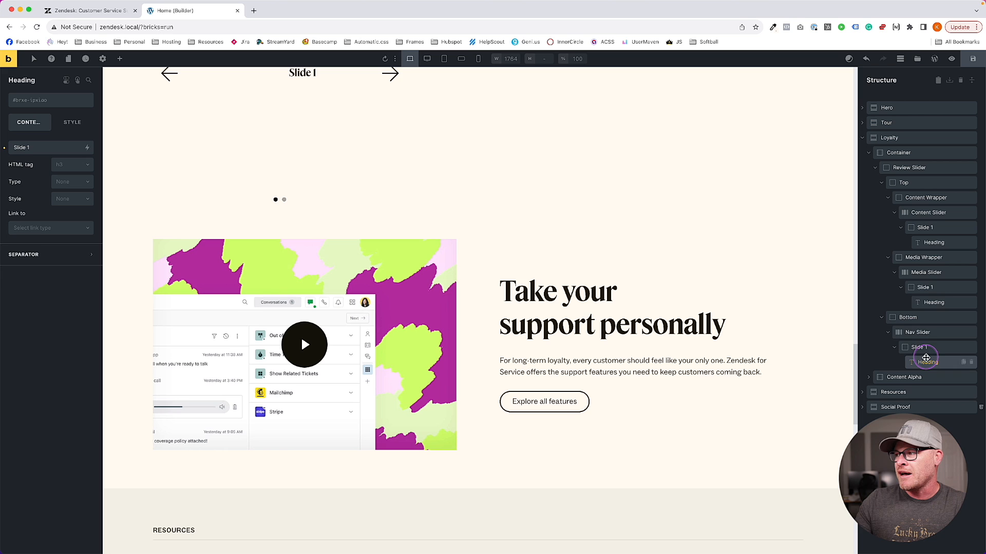
pyautogui.click(934, 242)
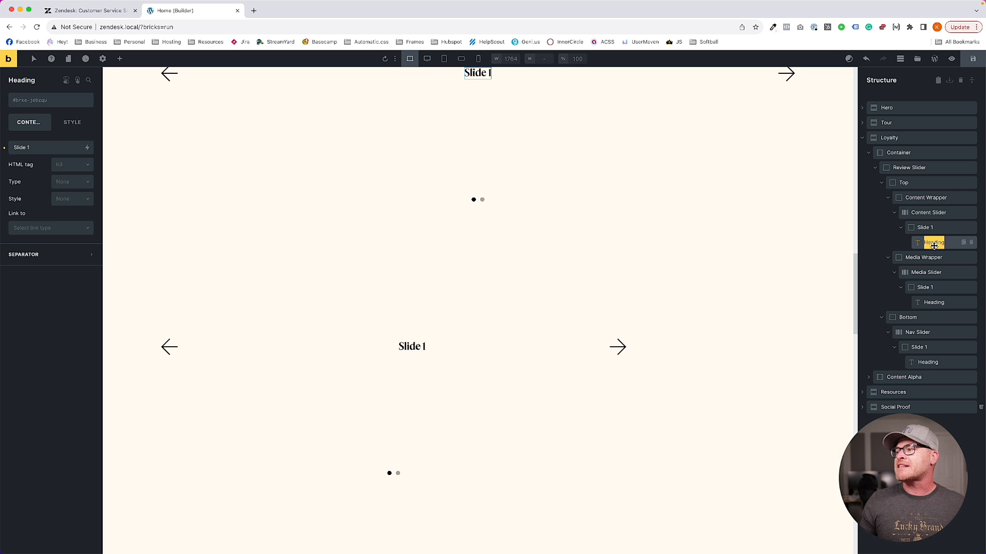
pyautogui.click(922, 228)
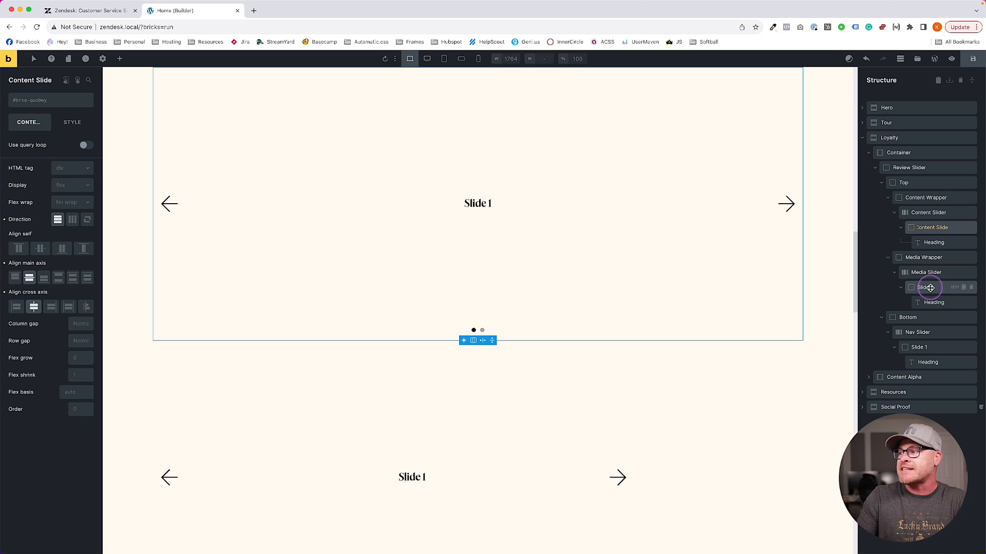
# Rename the media and nav slides 'Media Slide' and 'Nav Slide'
pyautogui.click(928, 288)
pyautogui.write('Media')
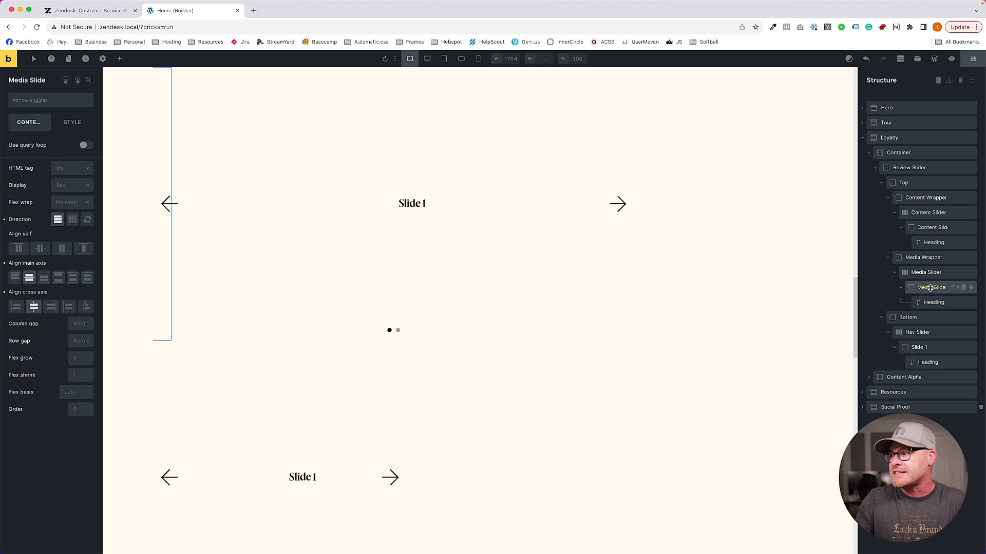
pyautogui.click(923, 348)
pyautogui.write('Nav')
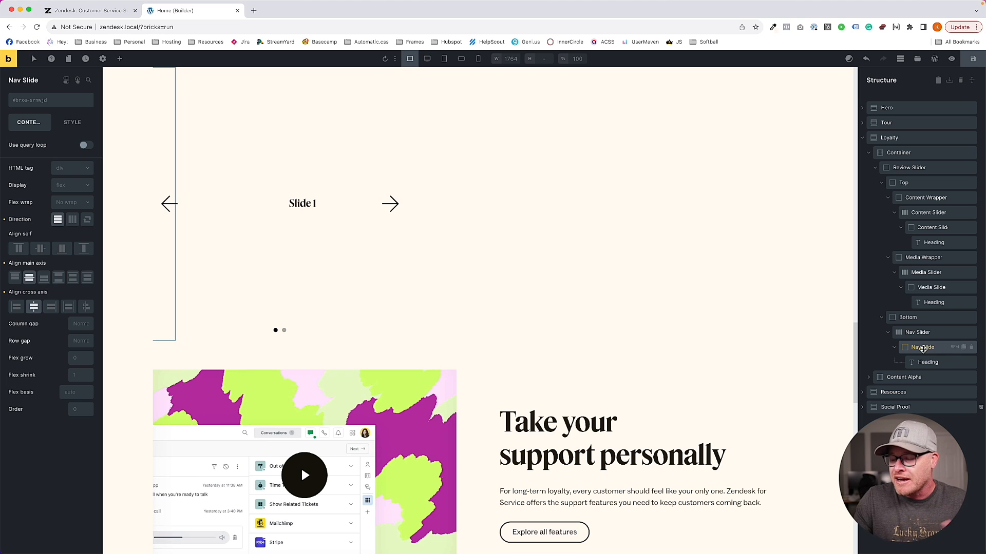
pyautogui.click(935, 362)
pyautogui.doubleClick(933, 352)
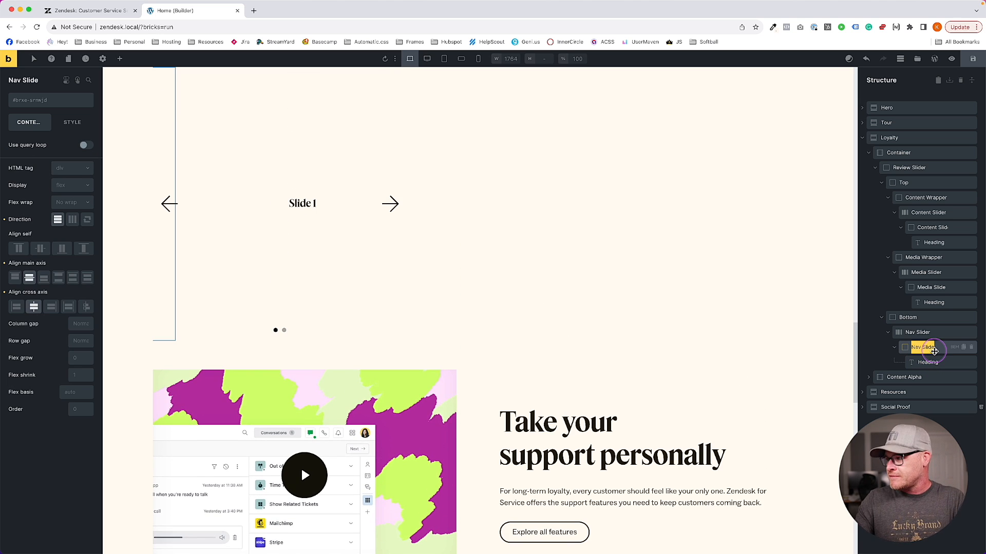
# Rename the nav slide's heading 'Nav Heading' and delete the heading inside Media Slide
pyautogui.click(928, 362)
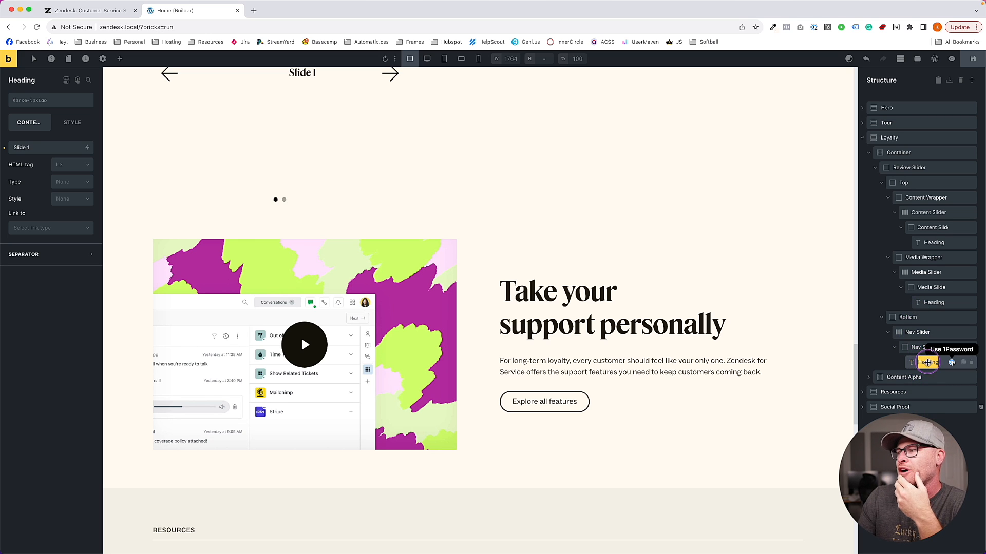
pyautogui.write('Nav')
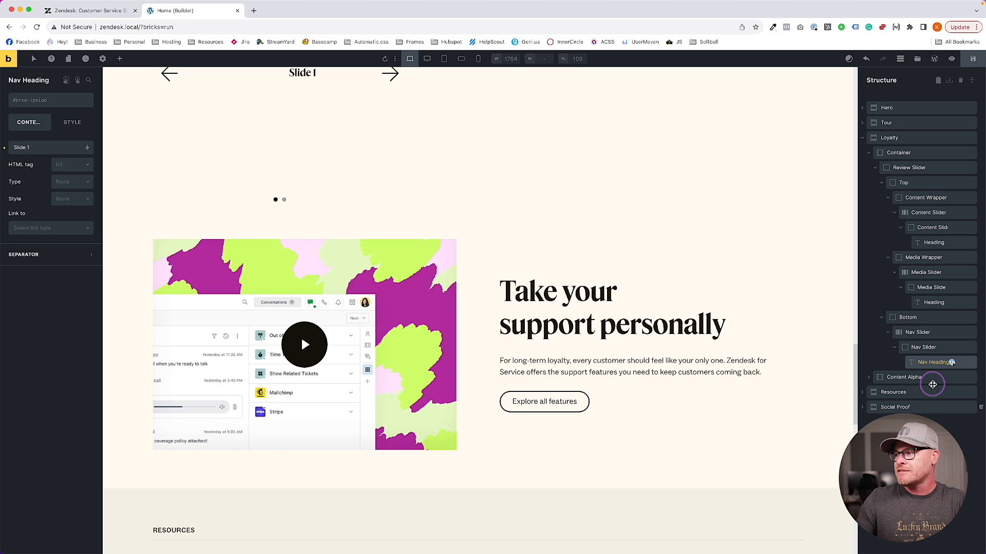
pyautogui.doubleClick(942, 303)
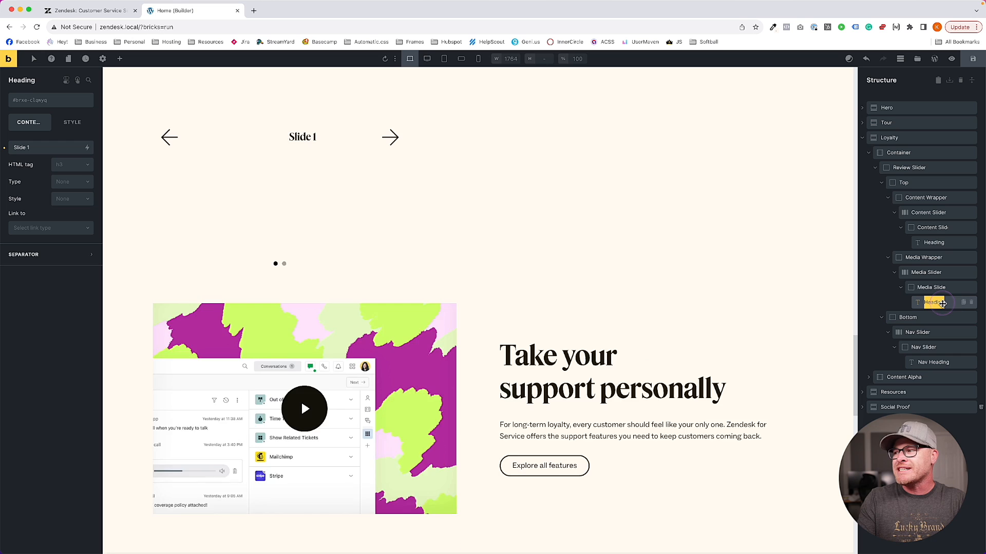
pyautogui.click(971, 304)
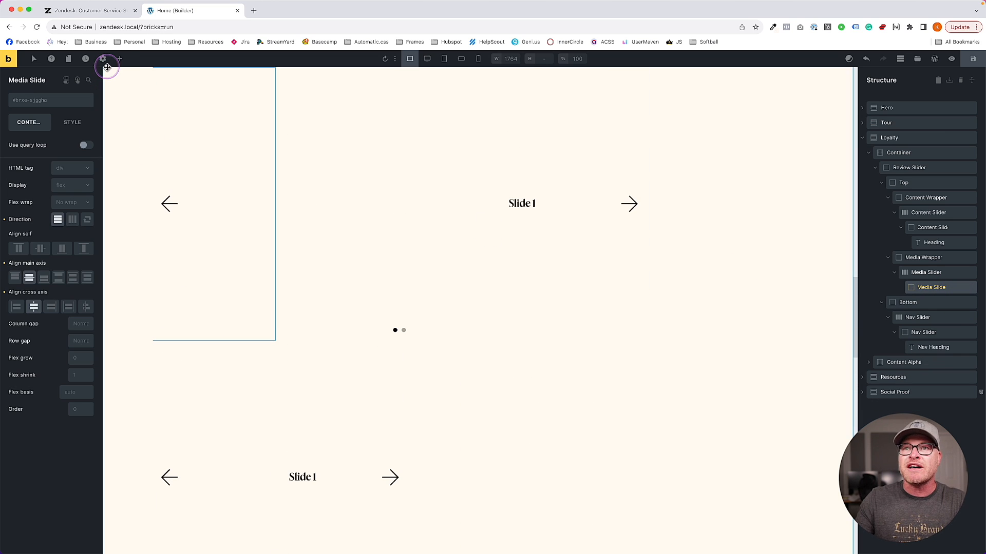
# Add an Image element to Media Slide and rename it Media
pyautogui.click(119, 59)
pyautogui.write('image')
pyautogui.click(28, 119)
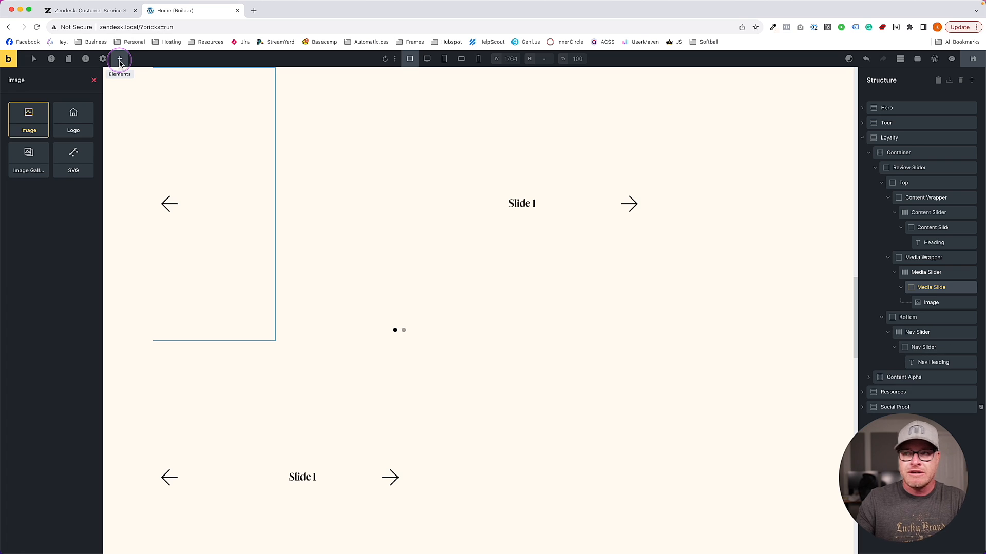
pyautogui.doubleClick(933, 304)
pyautogui.write('Media')
pyautogui.press('Return')
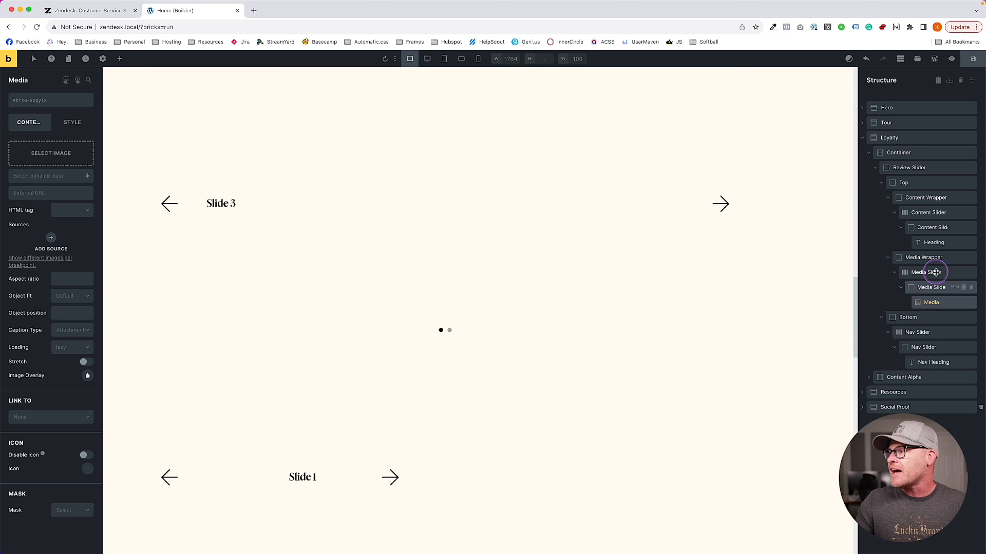
# Rename the Content Slide heading to Content, then delete it
pyautogui.click(934, 241)
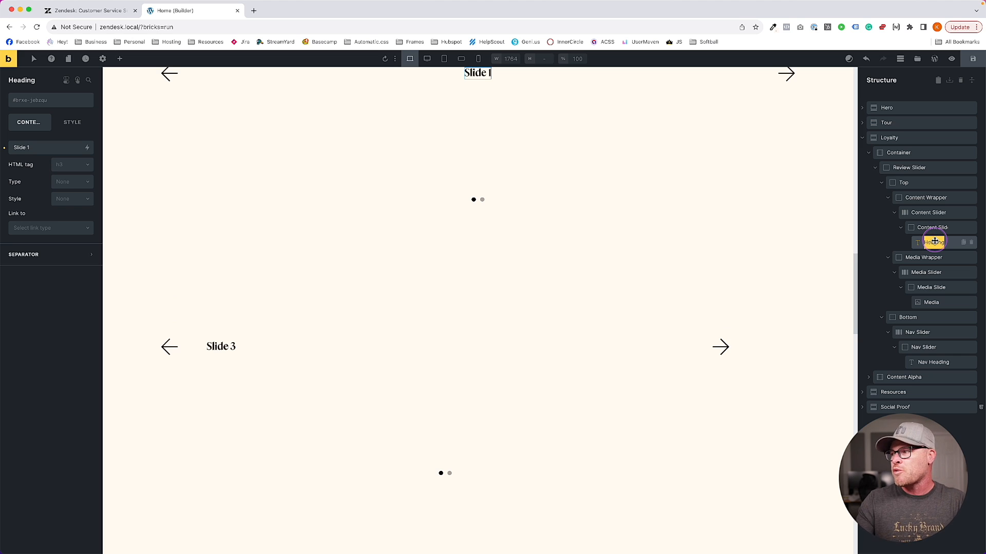
pyautogui.write('Content')
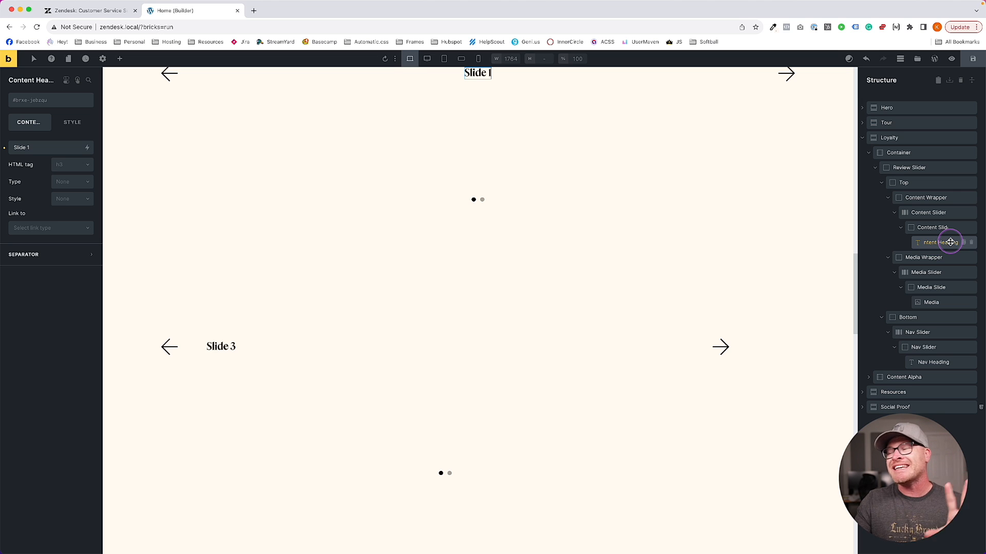
pyautogui.click(971, 243)
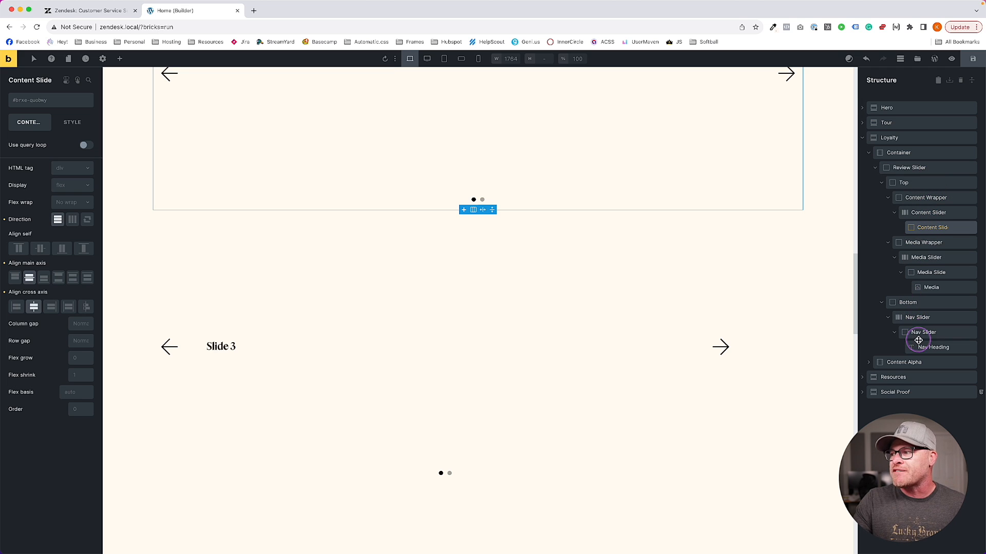
# Preview the BEM classes generated for Review Slider and its nested slides, closing without applying
pyautogui.click(917, 183)
pyautogui.click(921, 173)
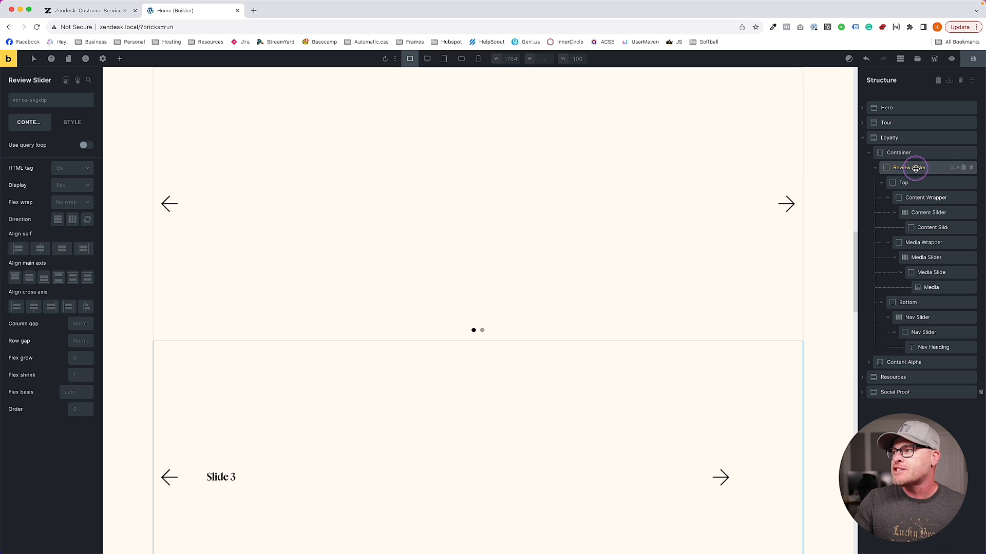
pyautogui.click(955, 168)
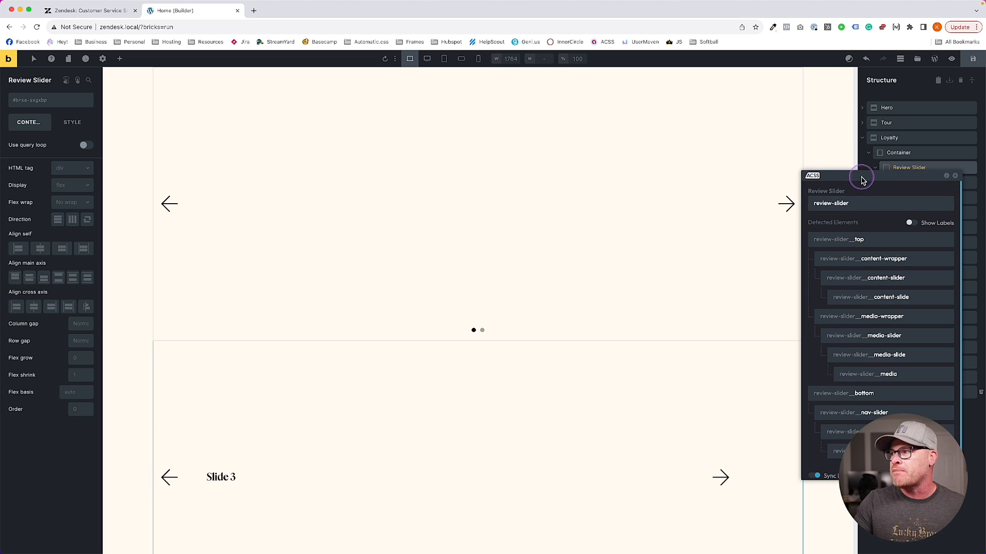
pyautogui.moveTo(861, 177); pyautogui.dragTo(738, 159)
pyautogui.scroll(-1, 754, 235)
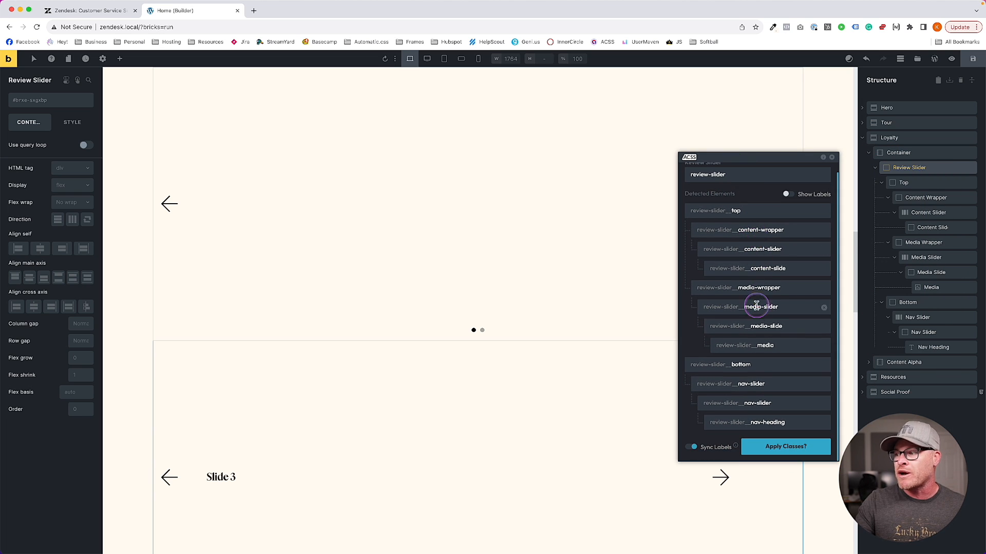
pyautogui.scroll(1, 750, 375)
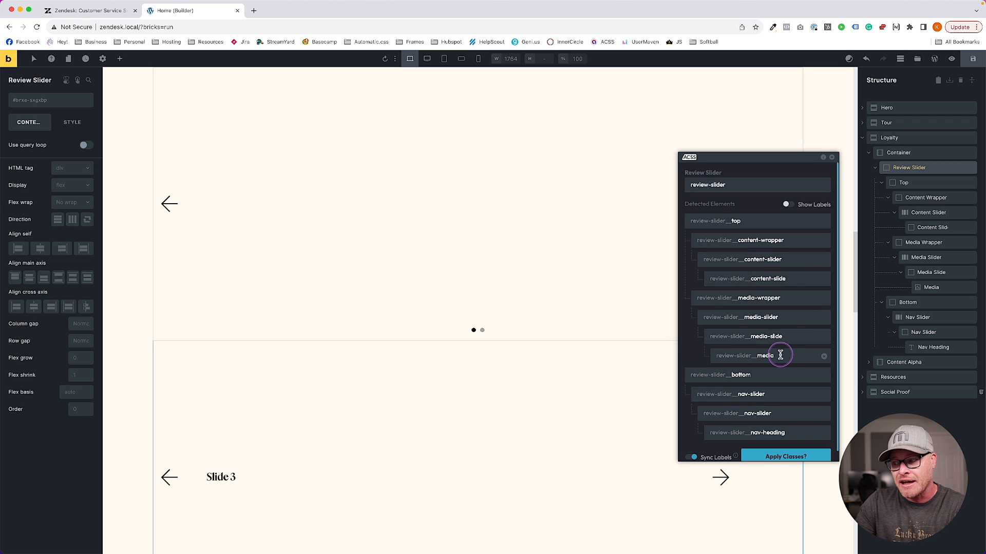
pyautogui.scroll(-1, 780, 354)
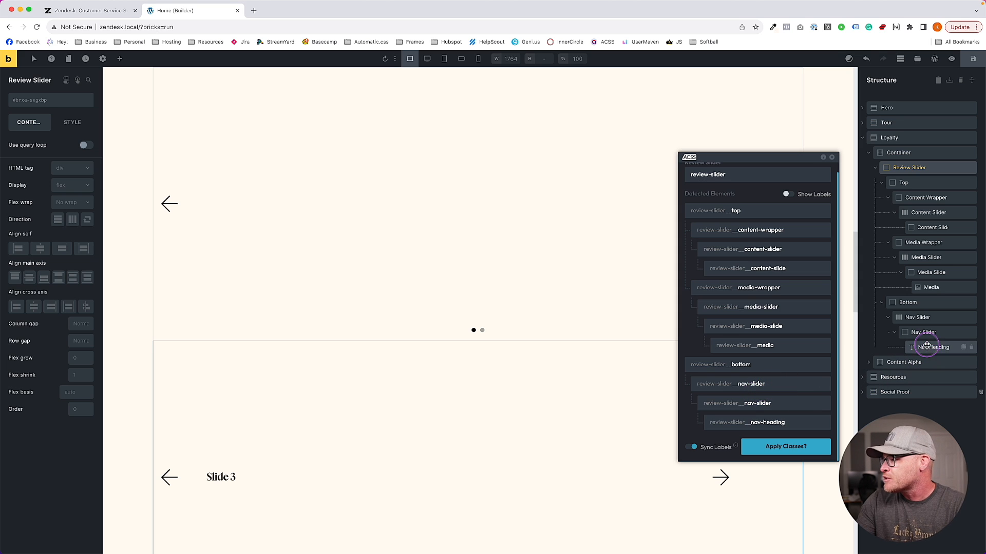
pyautogui.click(894, 333)
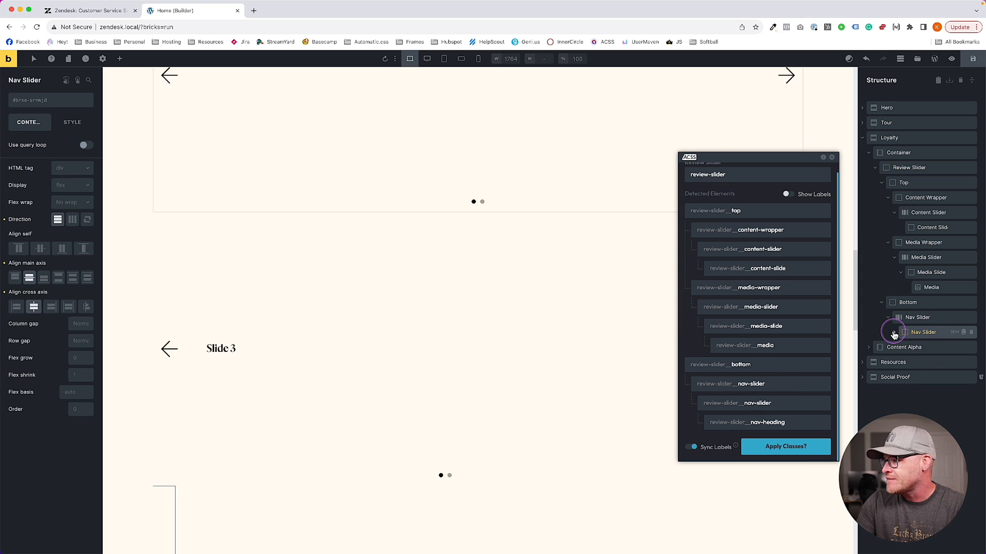
pyautogui.doubleClick(925, 332)
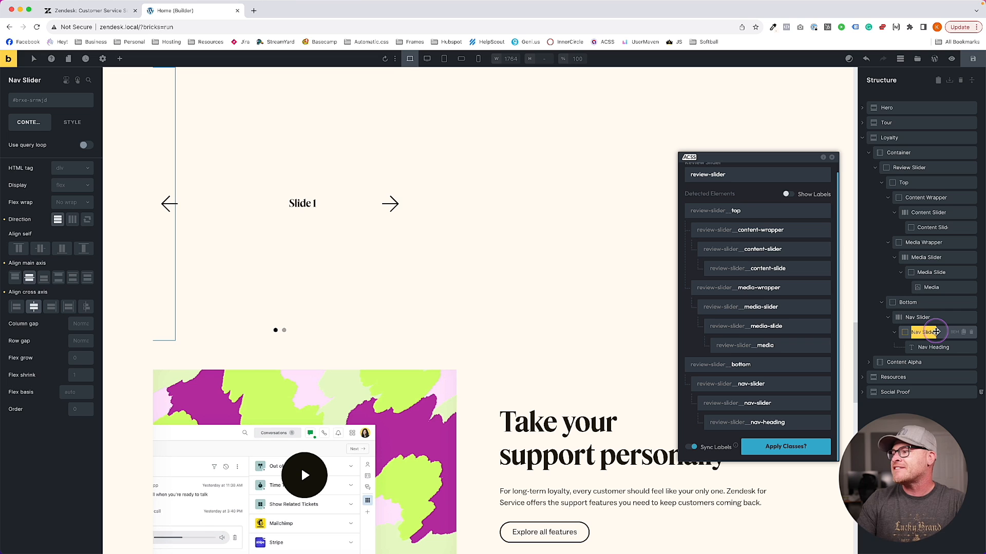
pyautogui.click(895, 333)
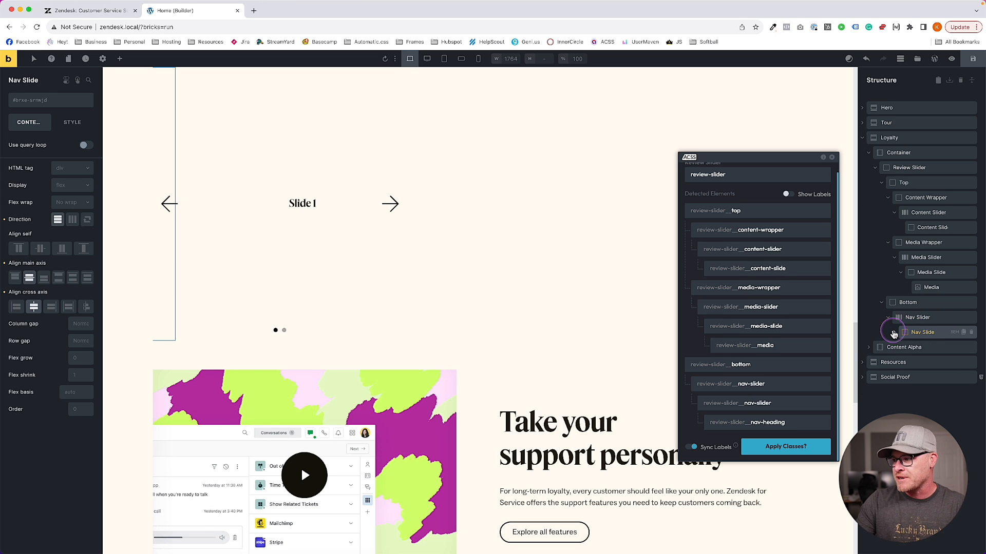
pyautogui.click(832, 157)
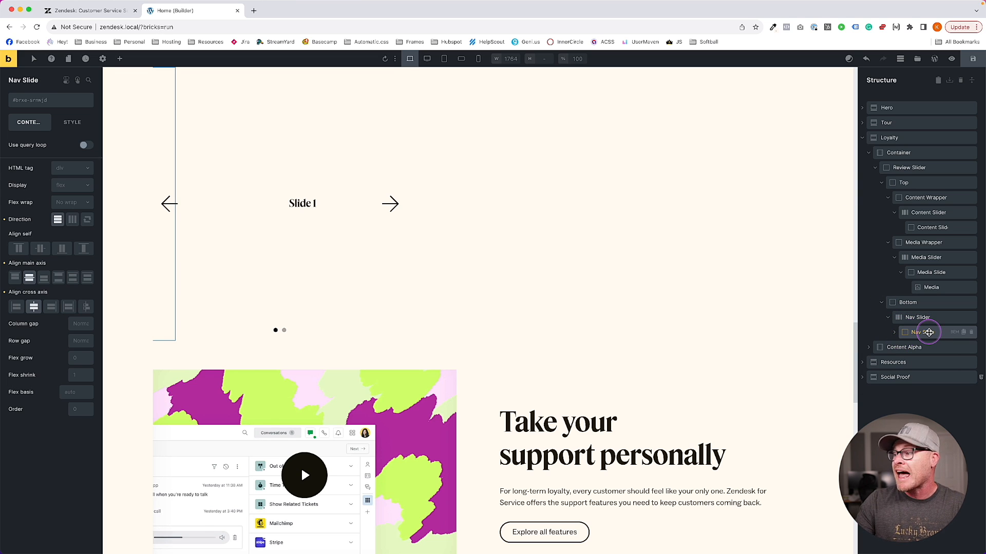
# Regenerate the review-slider BEM classes and apply them to Review Slider and all nested elements
pyautogui.click(895, 333)
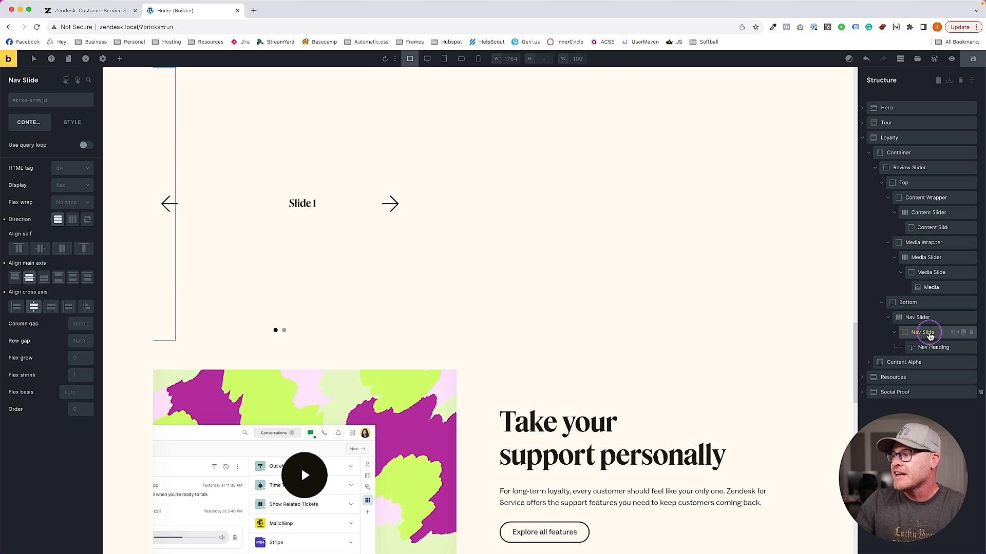
pyautogui.click(955, 168)
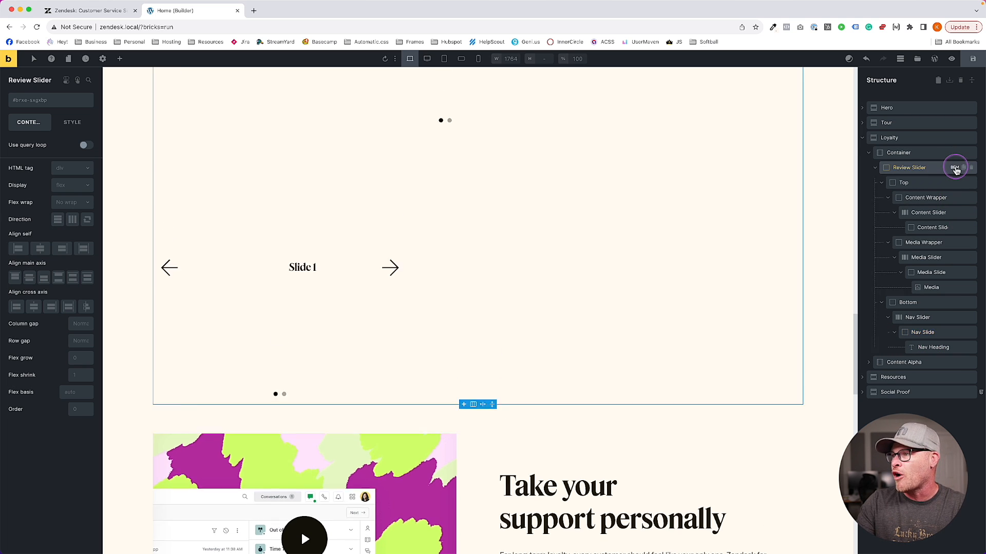
pyautogui.scroll(-1, 770, 277)
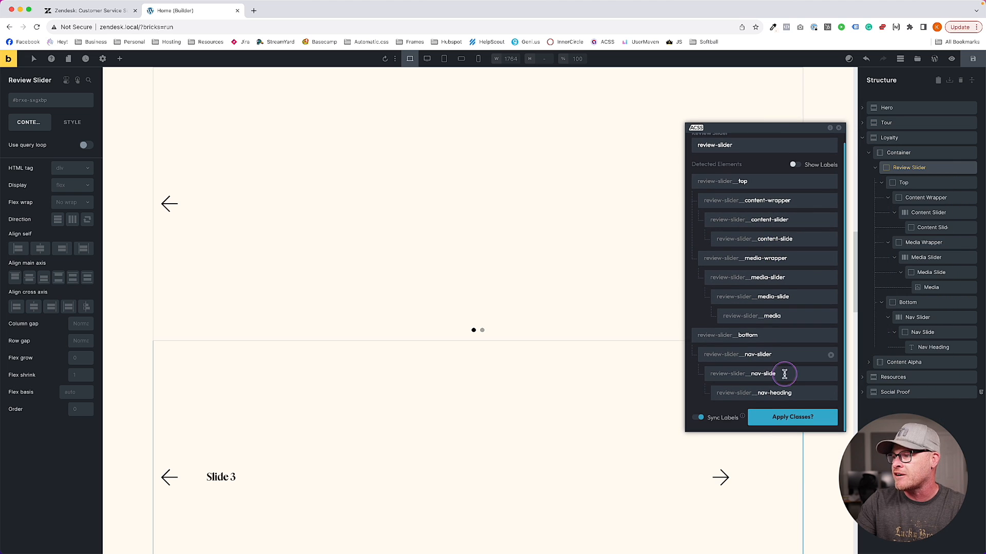
pyautogui.click(788, 417)
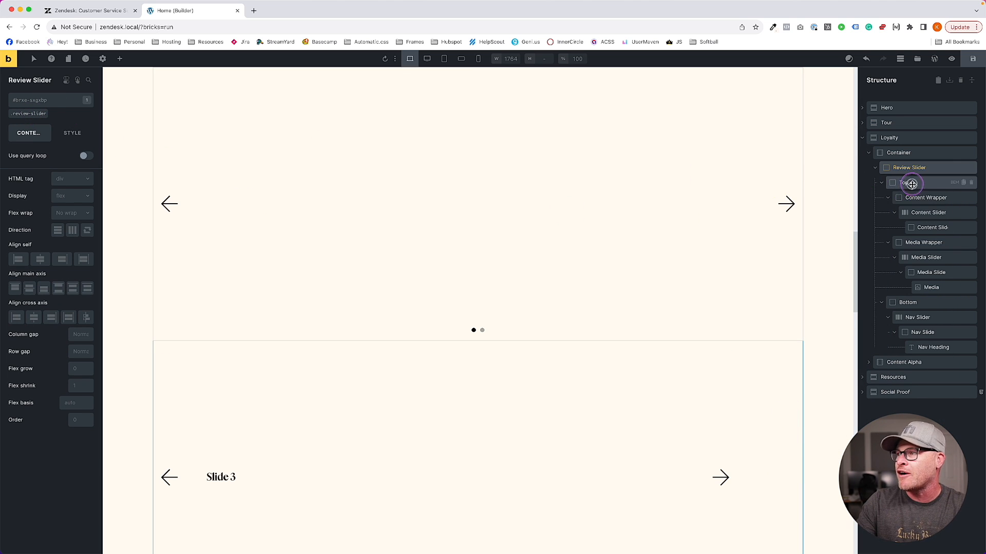
# Check the classes on Top, Content Wrapper and Content Slide, compare with Zendesk, then show the elements list
pyautogui.click(911, 184)
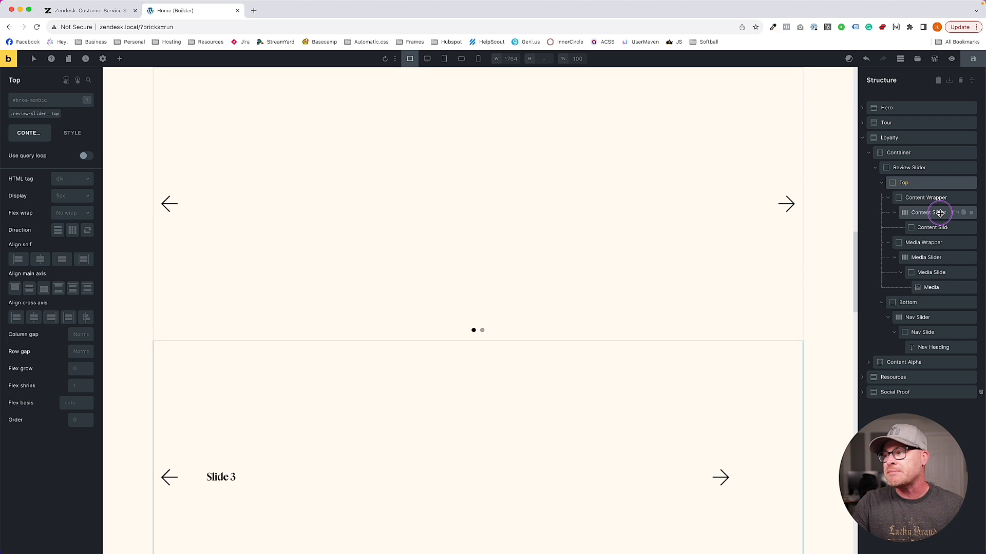
pyautogui.click(924, 199)
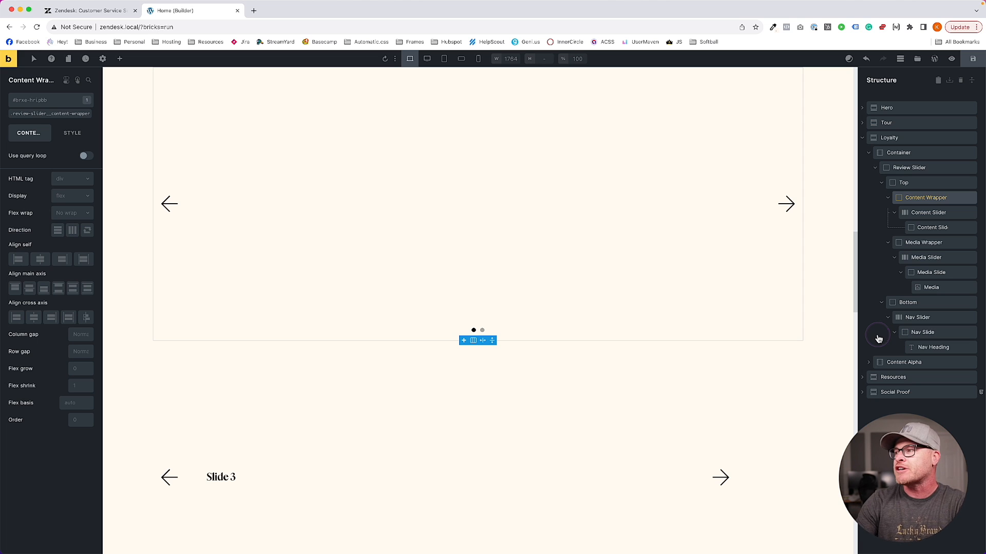
pyautogui.click(937, 229)
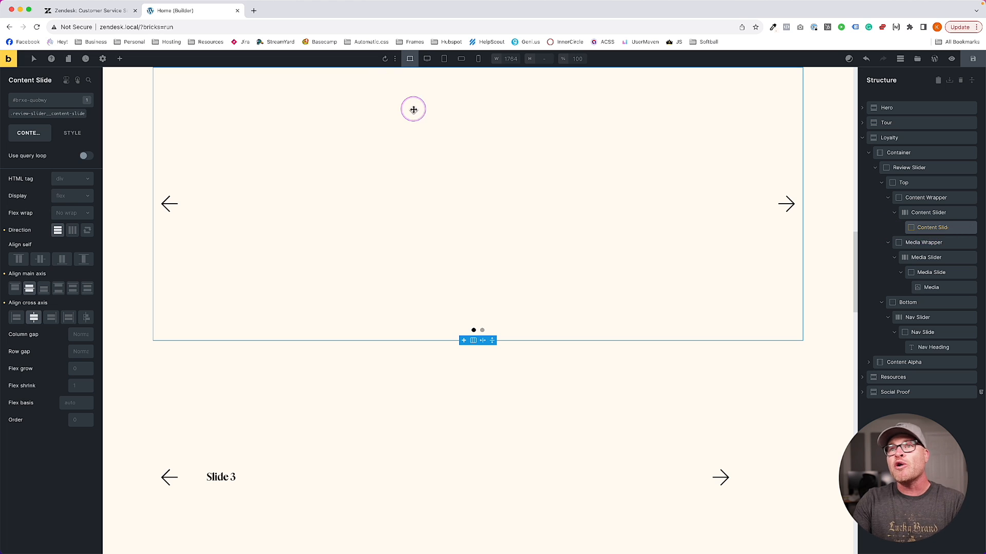
pyautogui.click(82, 10)
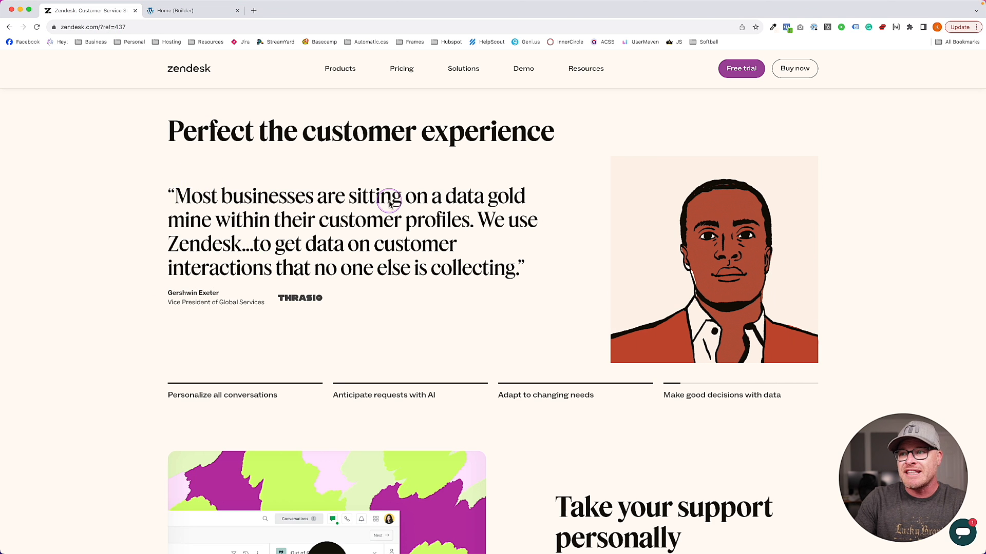
pyautogui.click(176, 12)
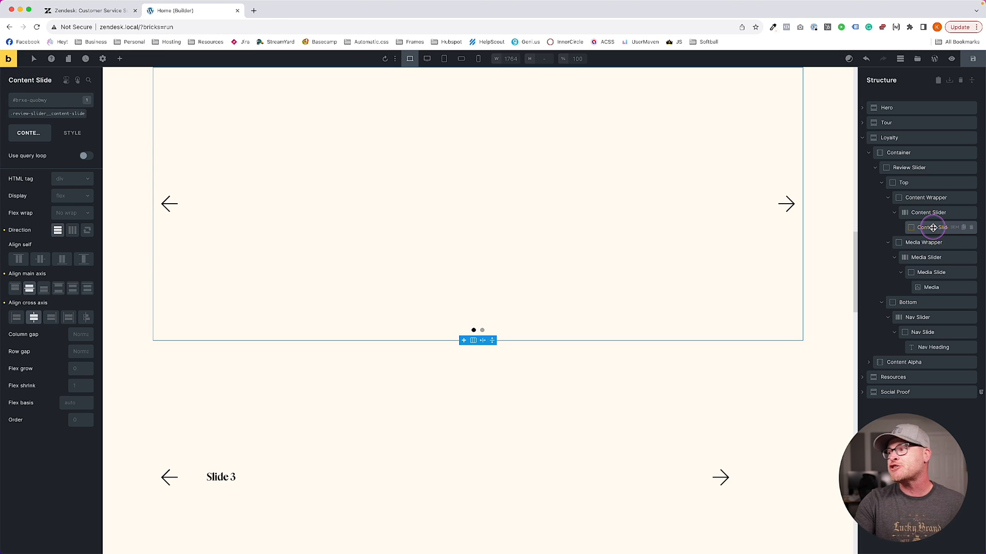
pyautogui.click(119, 59)
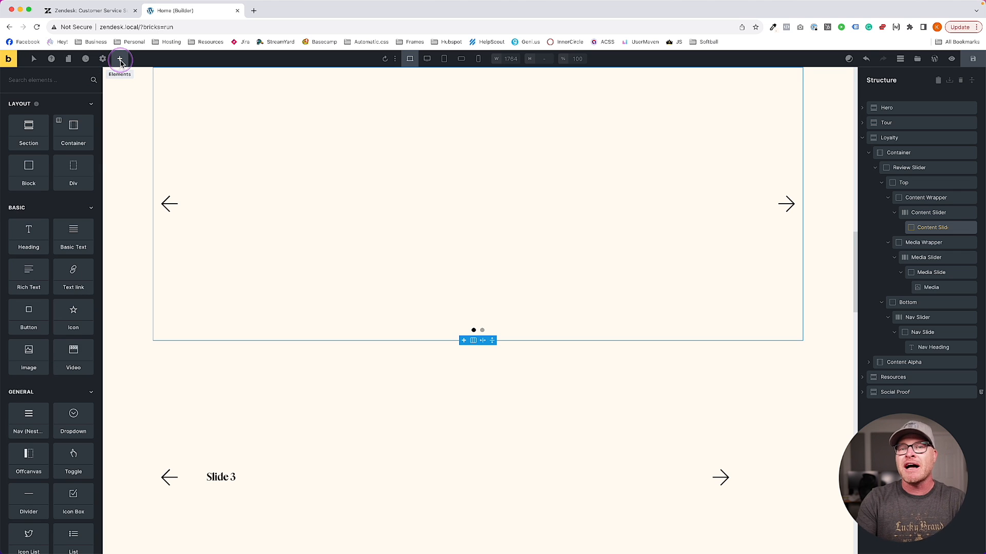
# Drag a Heading element into Content Slide and compare the layout with the Zendesk testimonial
pyautogui.write('head')
pyautogui.moveTo(29, 118); pyautogui.dragTo(499, 182)
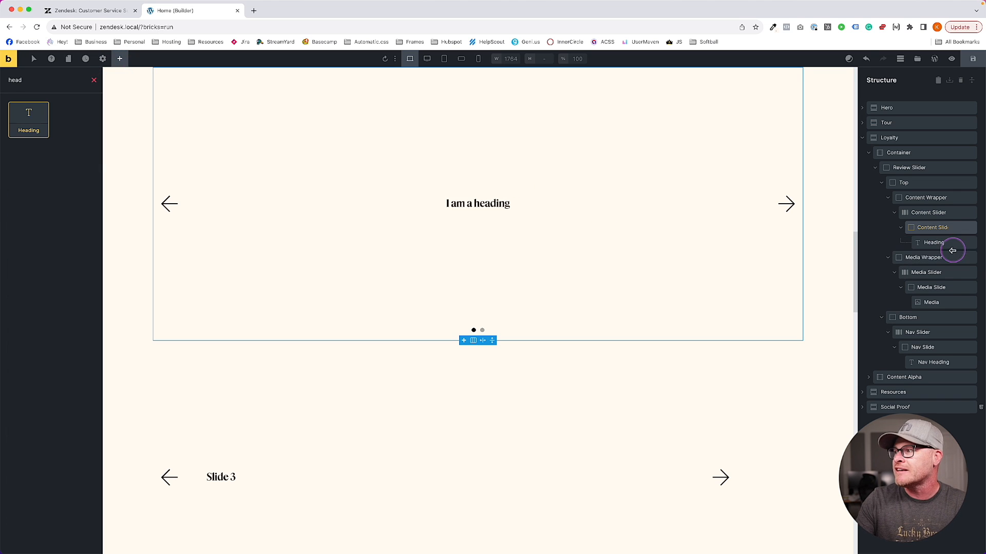
pyautogui.click(934, 243)
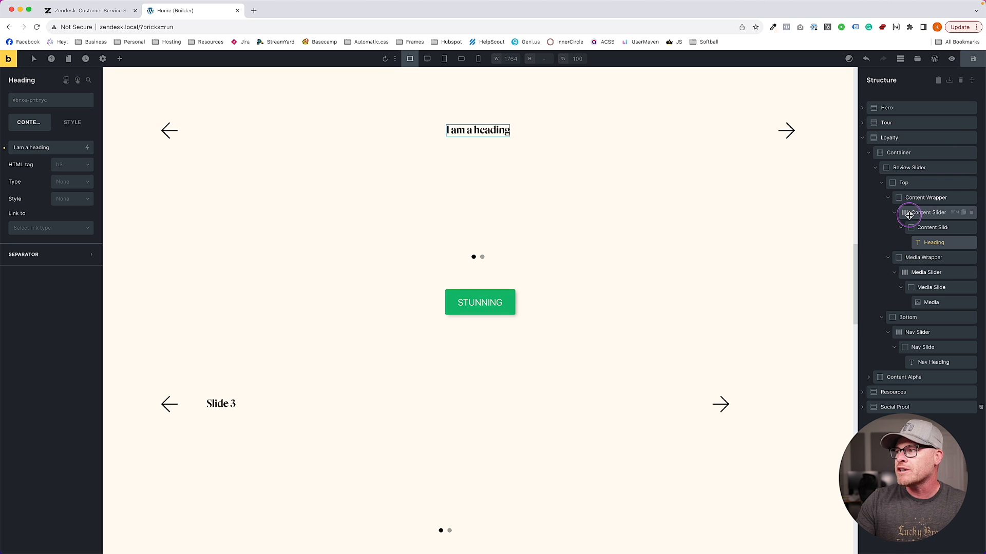
pyautogui.click(88, 11)
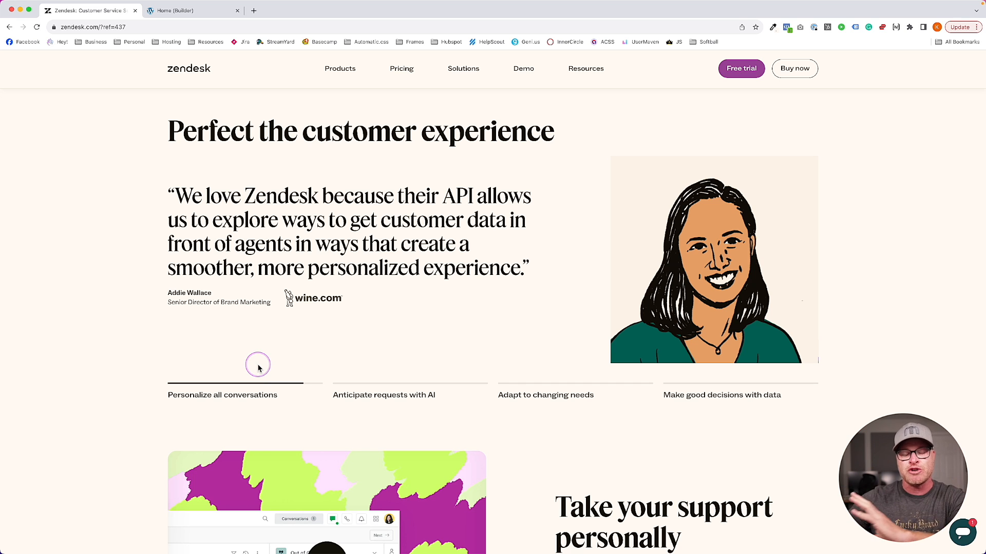
pyautogui.click(216, 7)
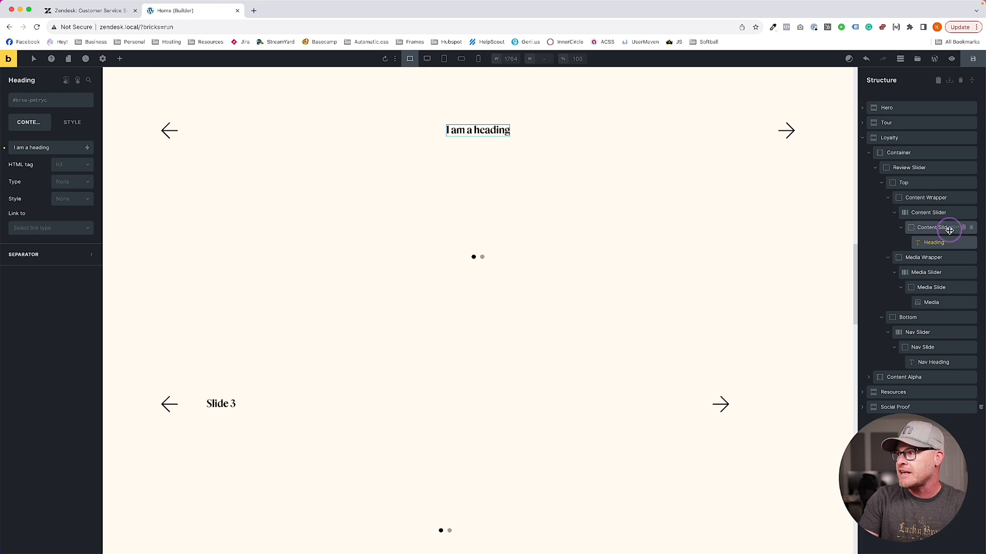
pyautogui.click(919, 183)
# Set the review-slider__top class to display grid with var(--grid-3-2) columns and var(--grid-gap) gap
pyautogui.click(34, 114)
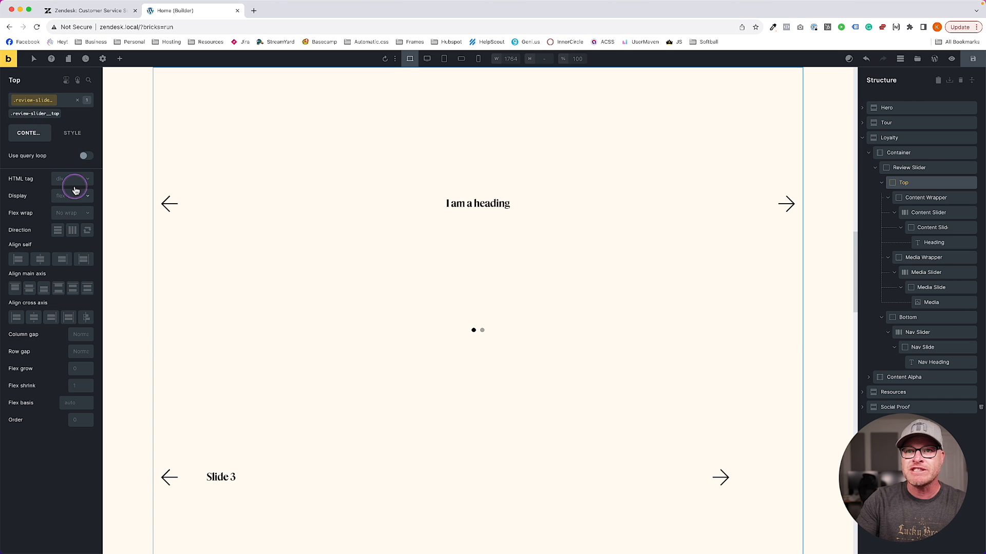
pyautogui.click(69, 196)
pyautogui.click(75, 229)
pyautogui.click(61, 244)
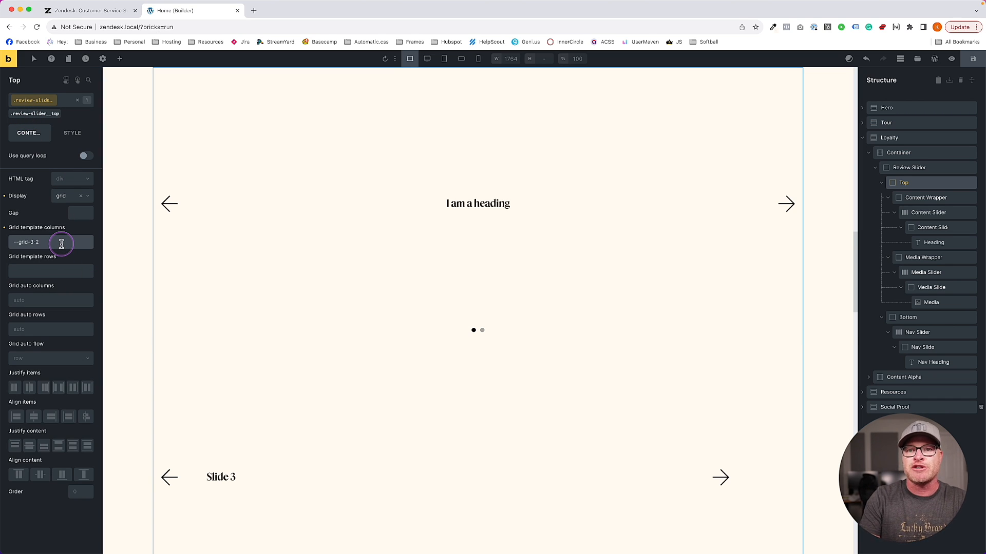
pyautogui.write('--grid-3-2')
pyautogui.press('Return')
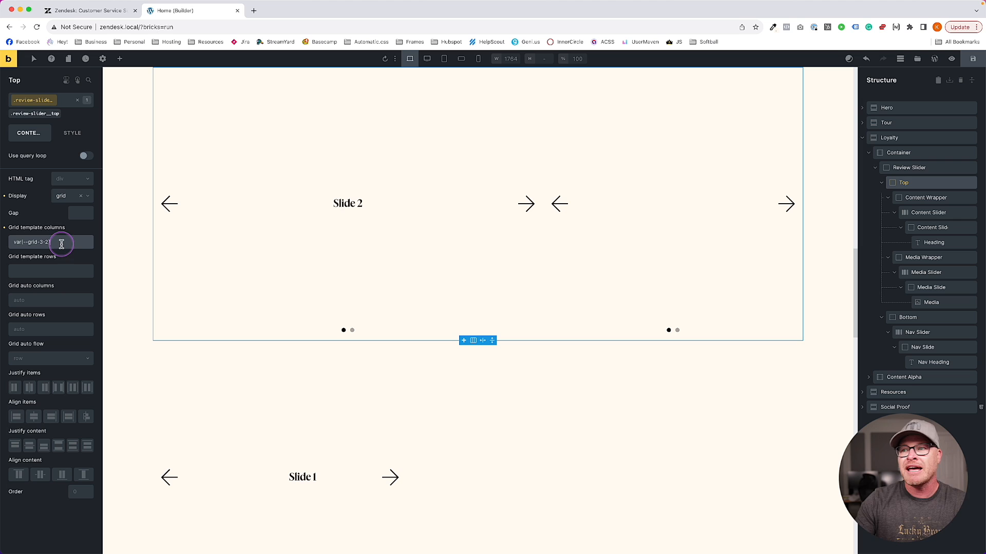
pyautogui.click(86, 212)
pyautogui.write('--grid')
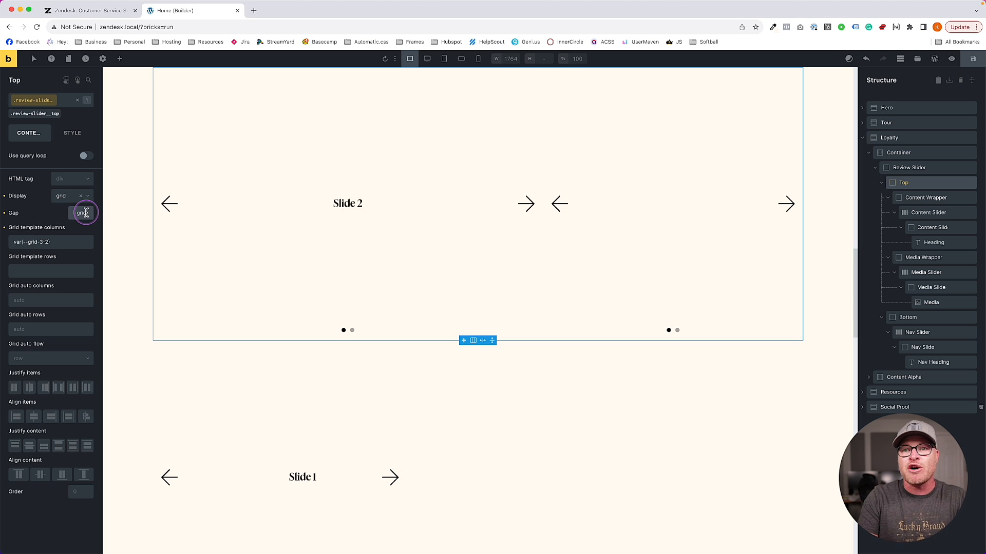
pyautogui.write('-gap')
pyautogui.press('Return')
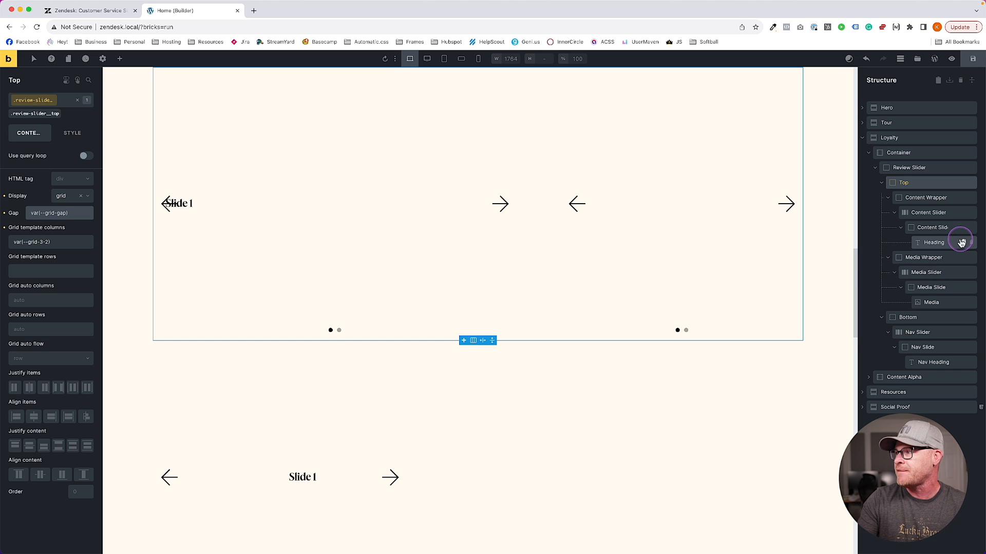
pyautogui.click(929, 303)
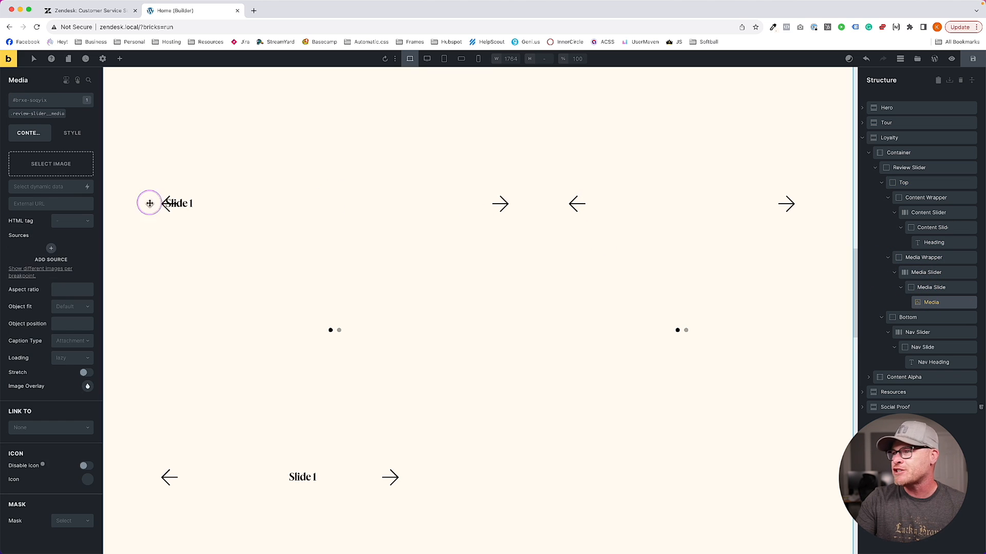
# Insert quote-1-lg.webp from the Media Library into the Media image element
pyautogui.click(66, 165)
pyautogui.click(557, 325)
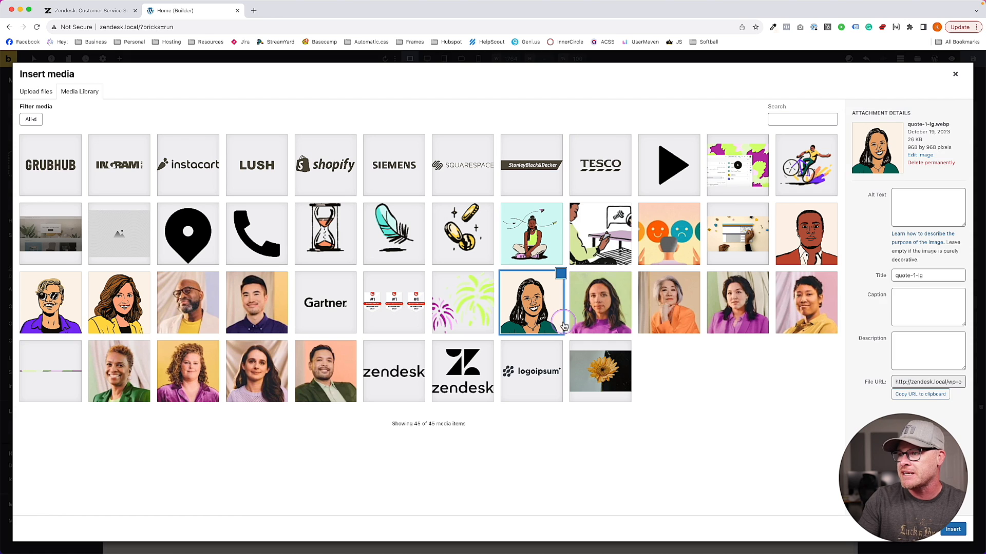
pyautogui.click(952, 529)
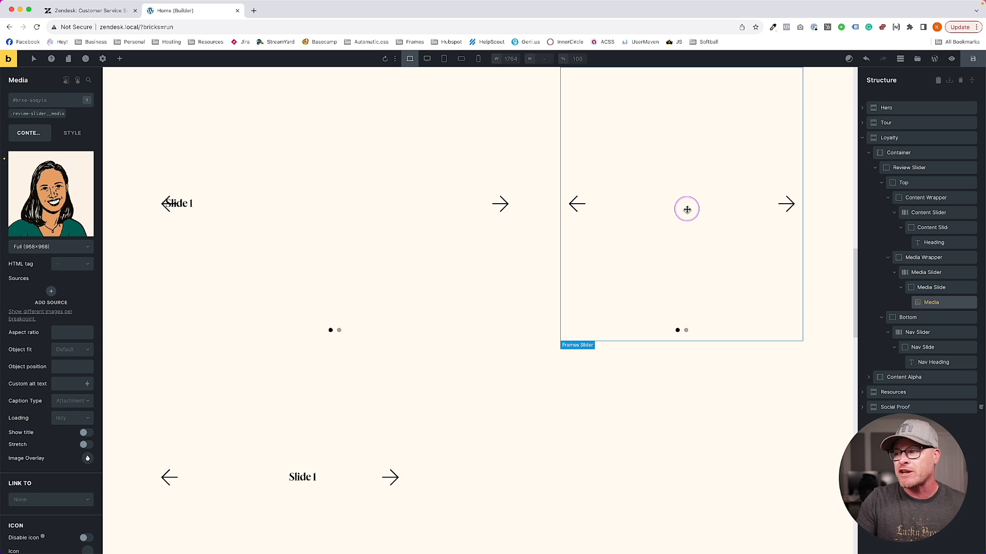
pyautogui.click(928, 347)
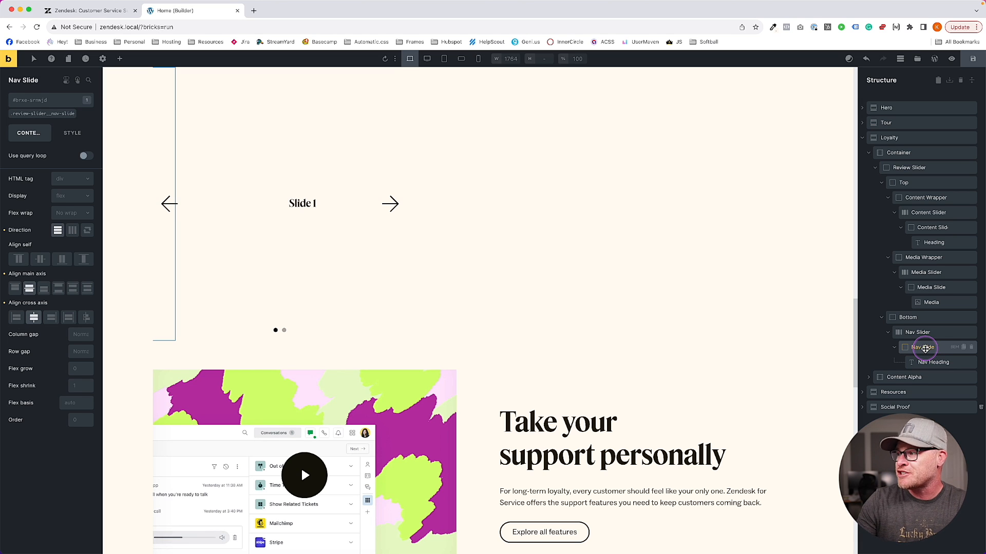
# Set the review-slider__nav-slider class width to 100% so the Nav Slider spans the full row
pyautogui.click(931, 362)
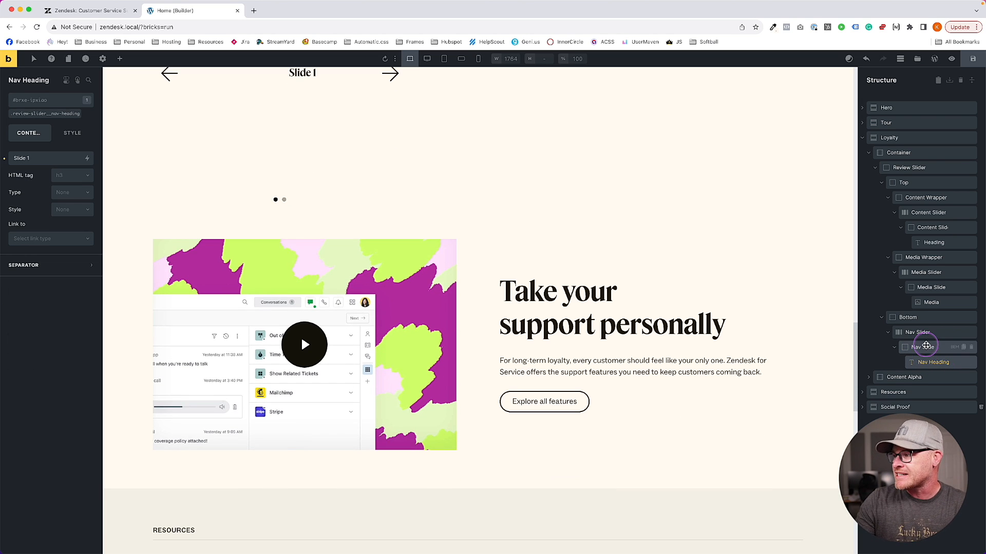
pyautogui.moveTo(929, 358); pyautogui.dragTo(902, 351)
pyautogui.click(922, 333)
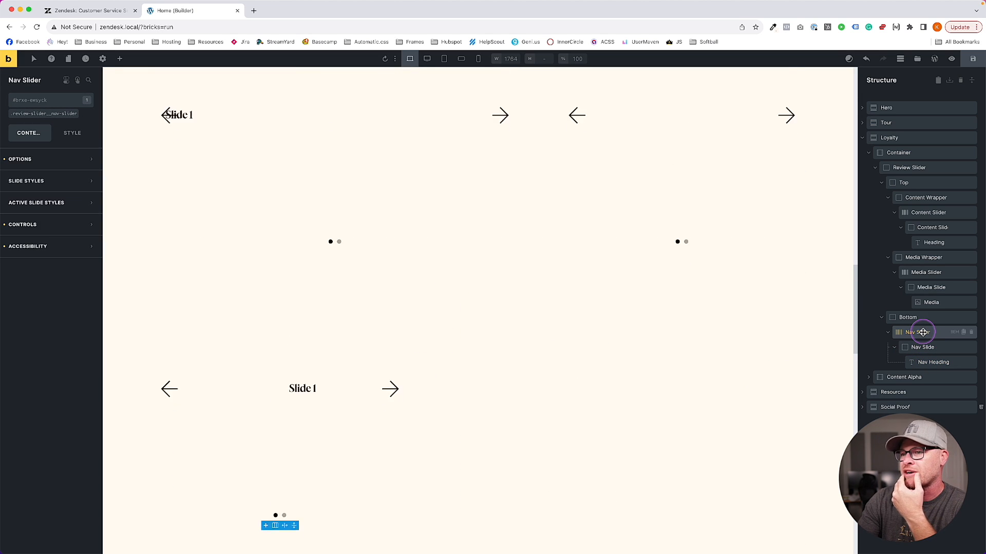
pyautogui.scroll(1, 601, 304)
pyautogui.click(39, 113)
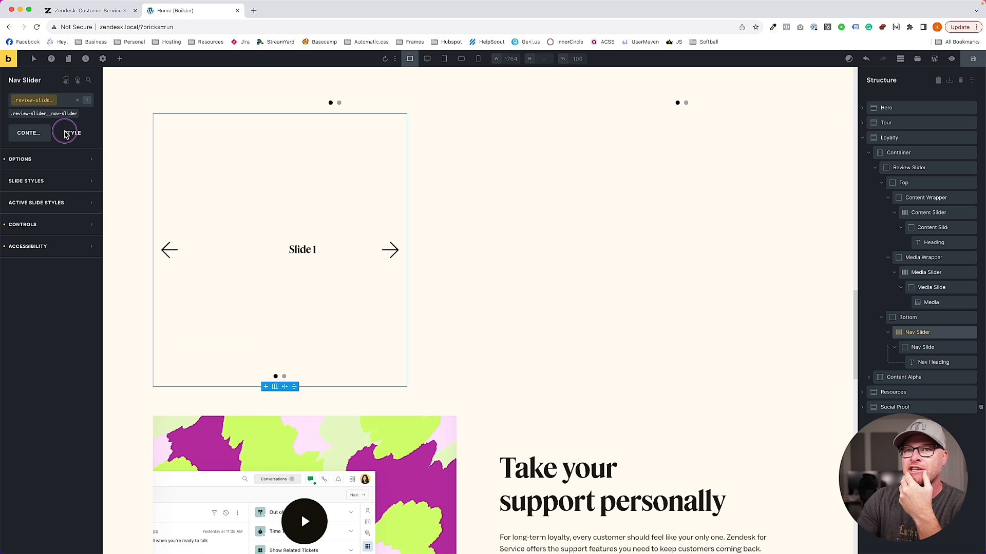
pyautogui.click(66, 134)
pyautogui.click(21, 159)
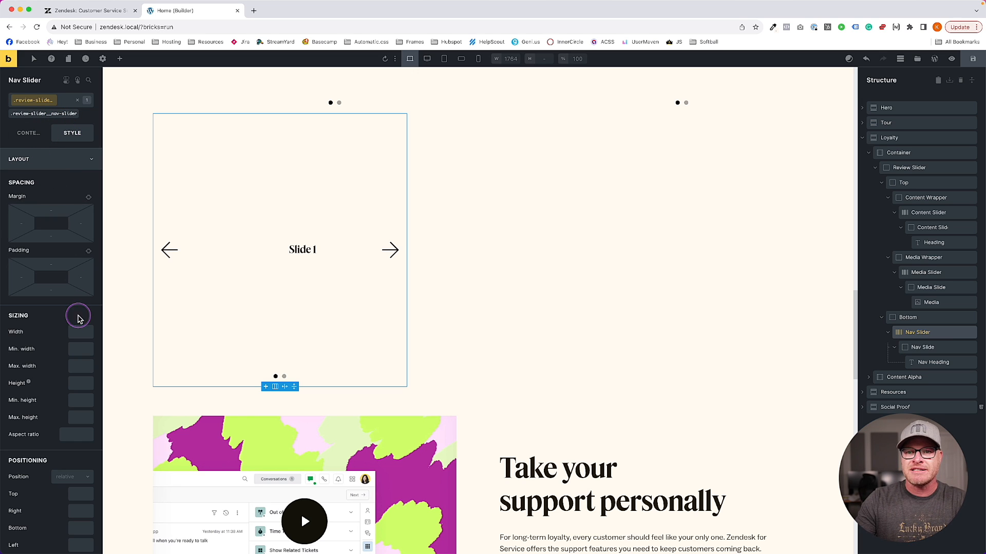
pyautogui.click(81, 328)
pyautogui.write('100%')
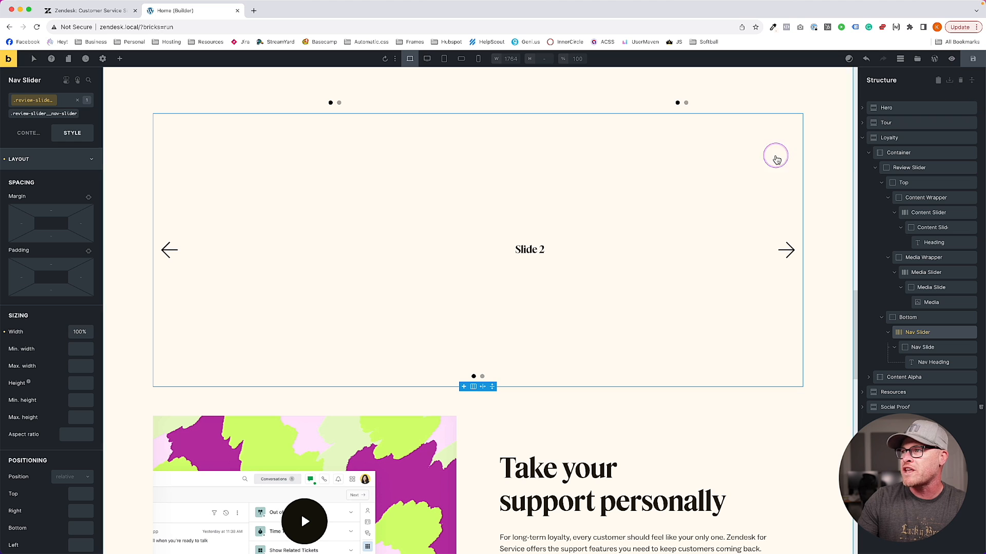
pyautogui.scroll(5, 762, 171)
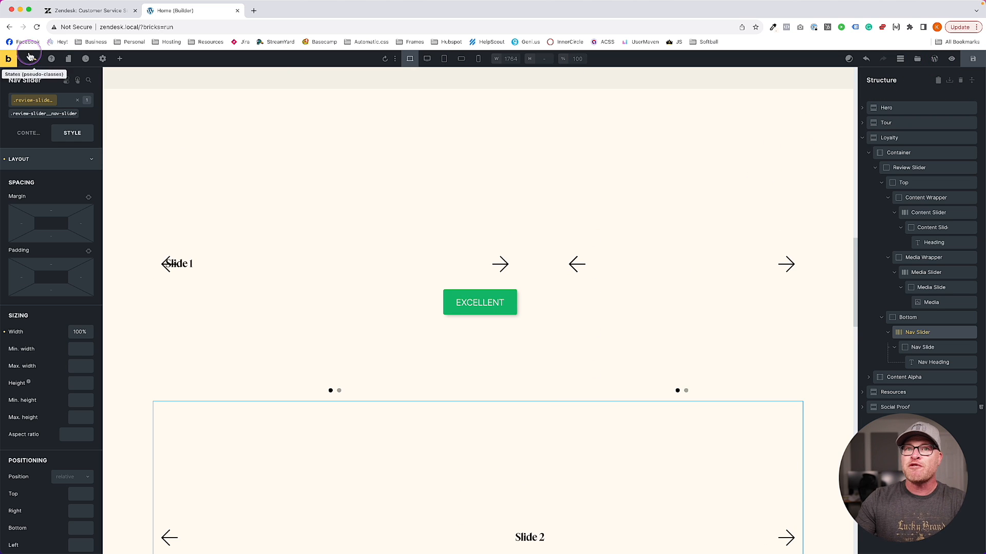
pyautogui.keyDown('super'); pyautogui.click(9, 59); pyautogui.keyUp('super')
pyautogui.click(301, 16)
pyautogui.scroll(-20, 301, 205)
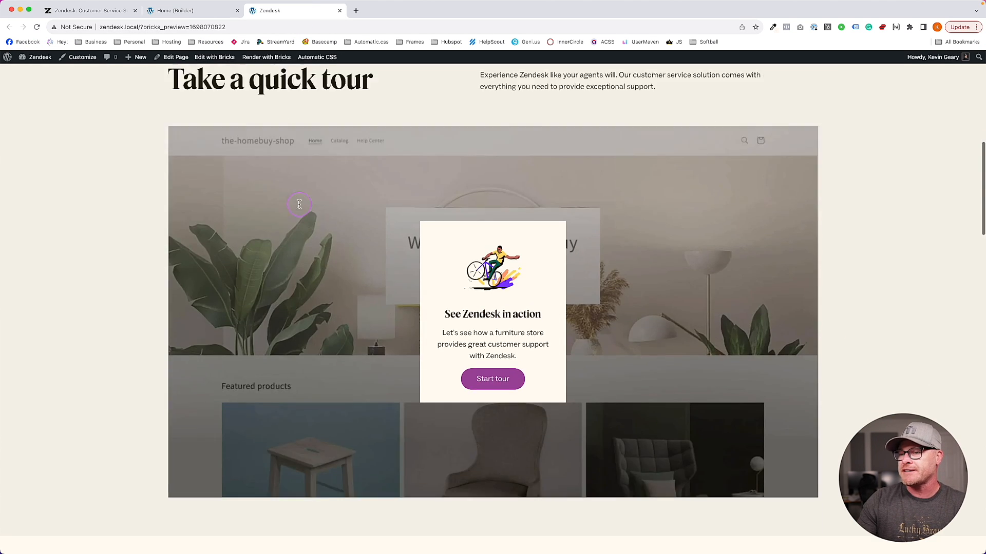
pyautogui.scroll(-2, 300, 205)
pyautogui.scroll(1, 301, 204)
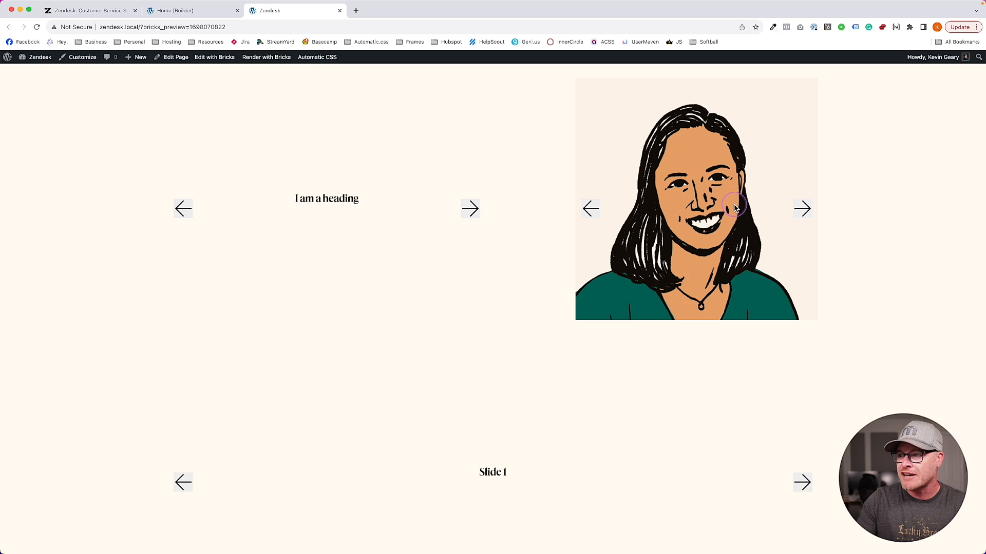
pyautogui.scroll(-3, 735, 208)
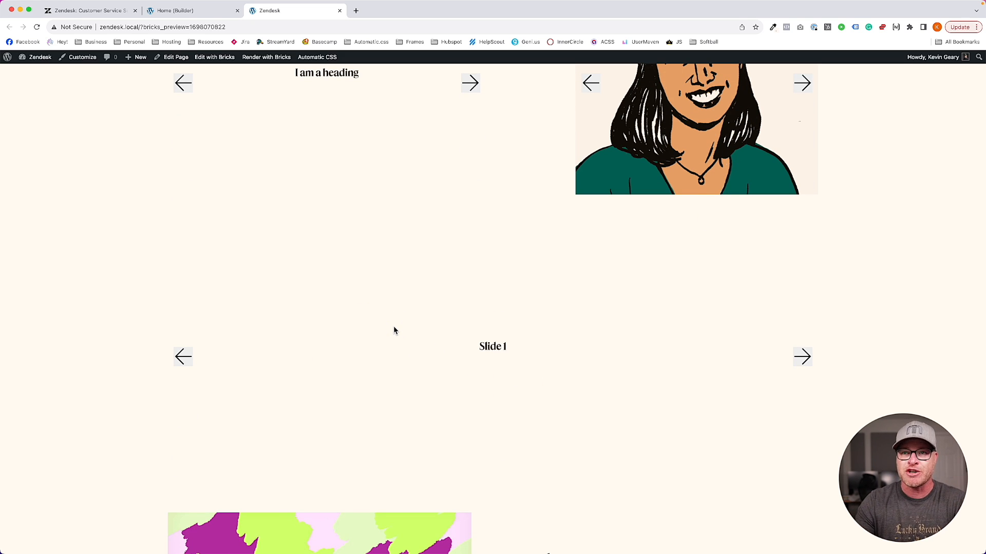
pyautogui.click(194, 11)
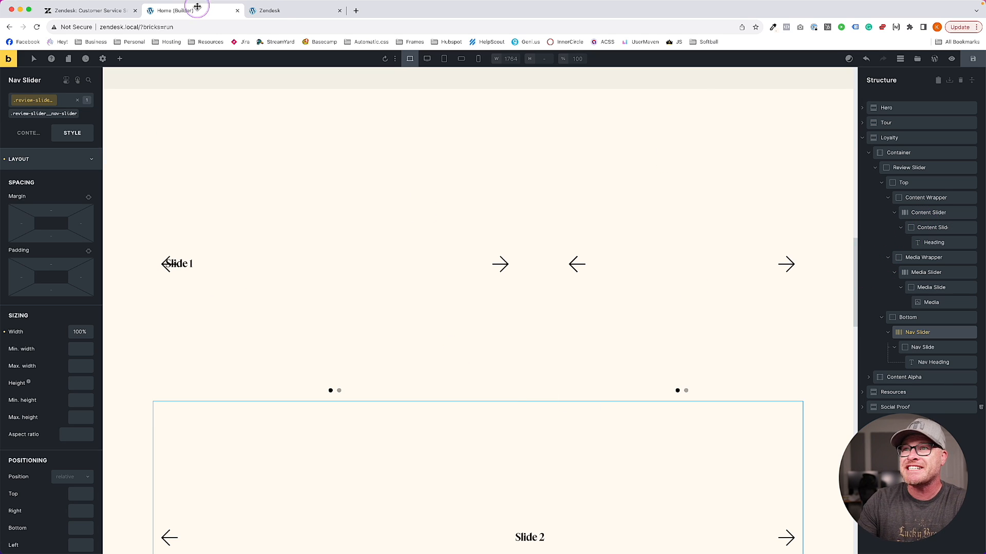
pyautogui.click(282, 18)
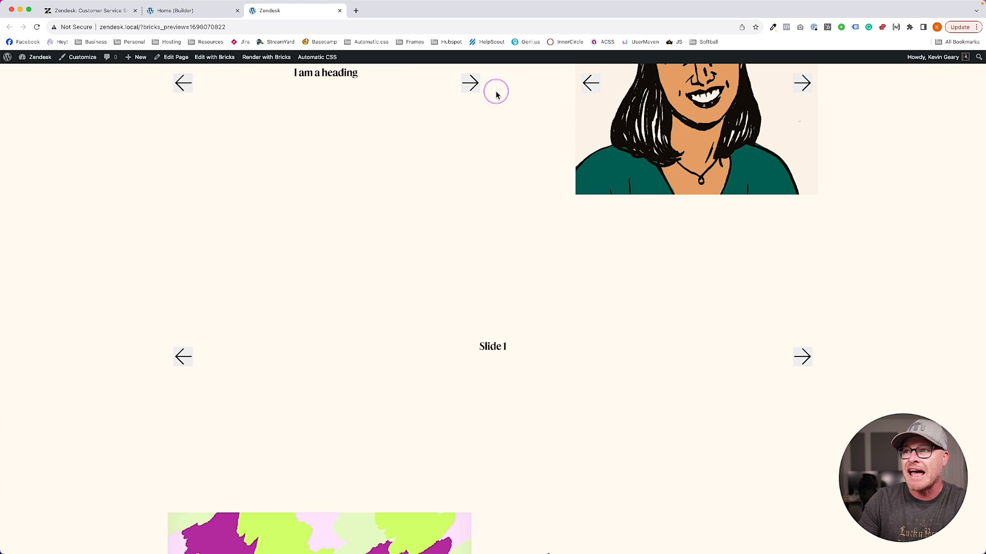
pyautogui.click(467, 81)
pyautogui.click(590, 82)
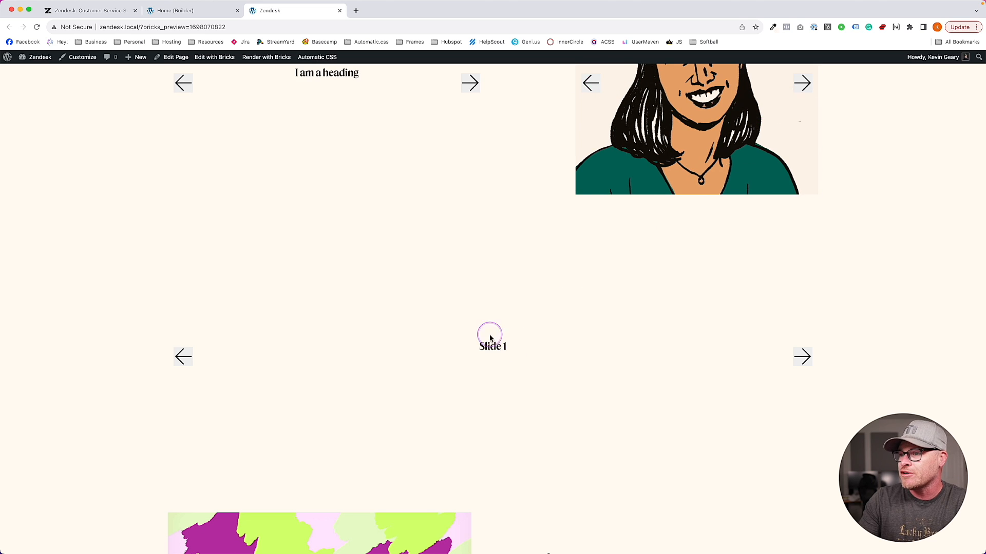
pyautogui.click(181, 356)
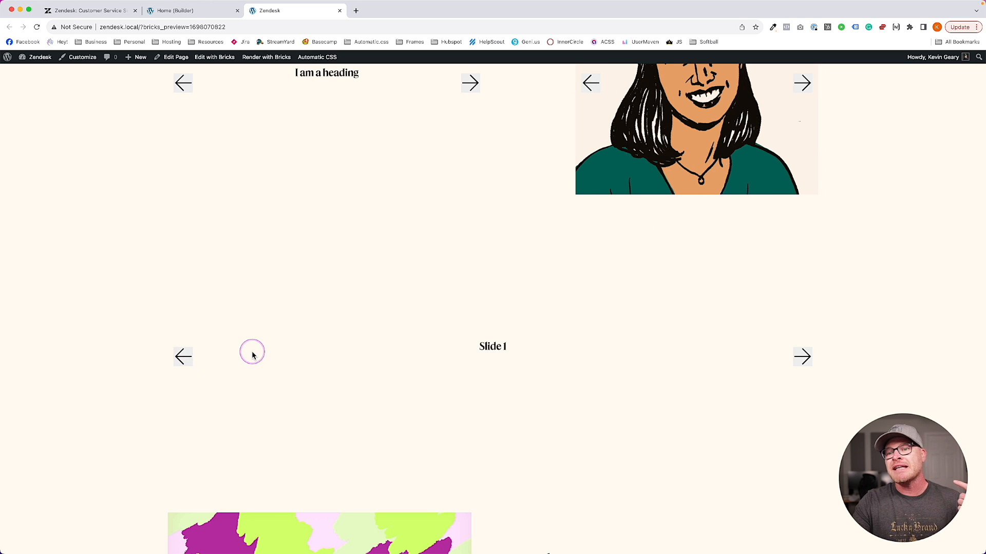
pyautogui.click(108, 10)
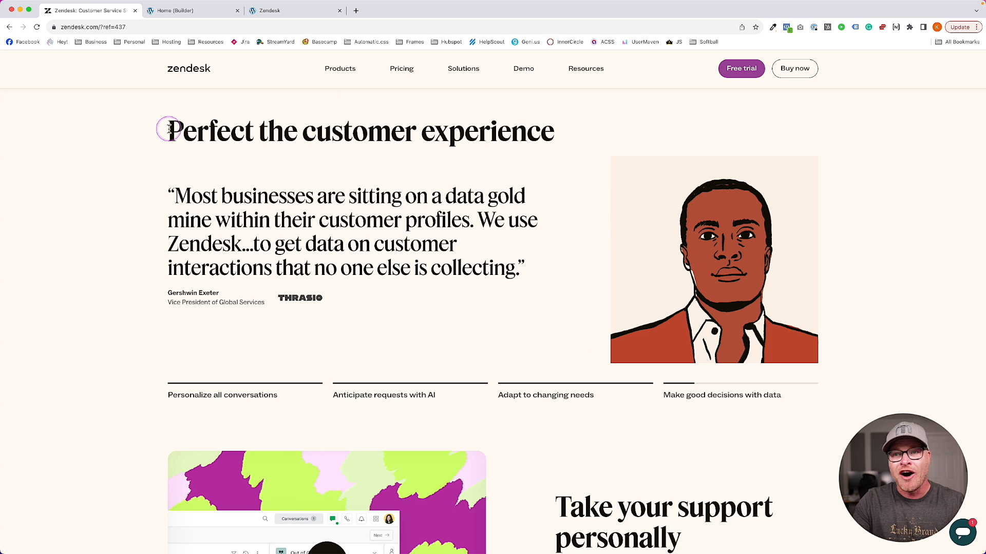
pyautogui.click(173, 10)
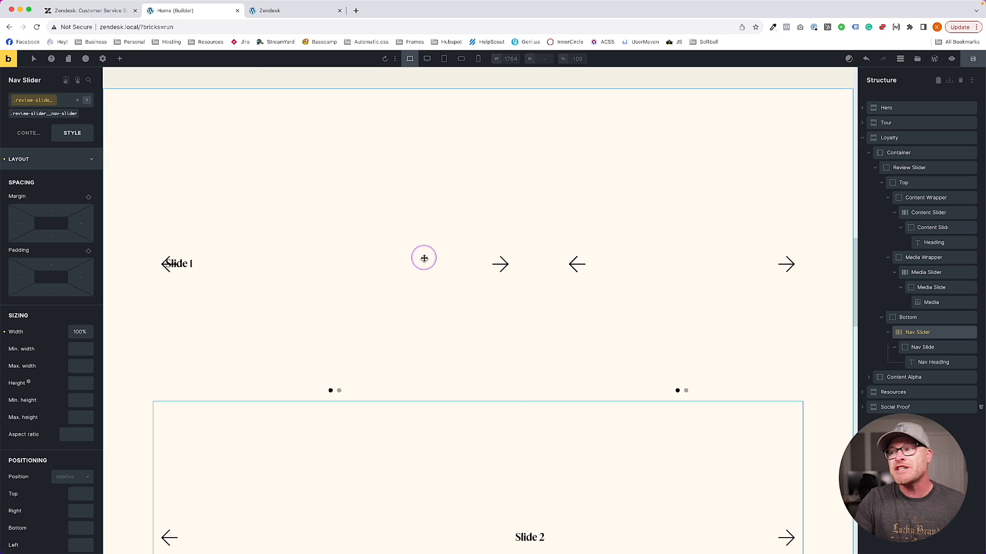
# Turn off the Content Slider's navigation arrows and pagination dots, save, and check the preview
pyautogui.click(930, 210)
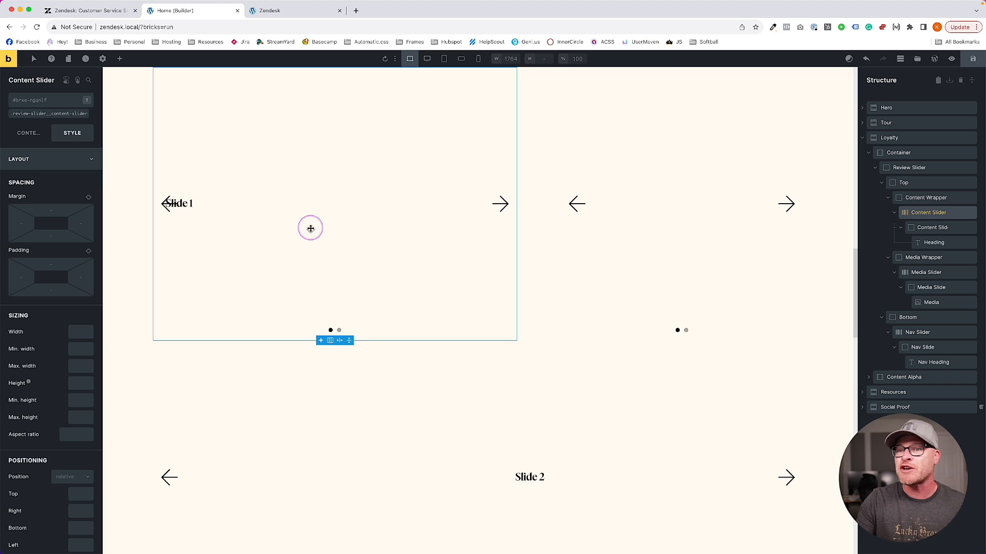
pyautogui.click(28, 134)
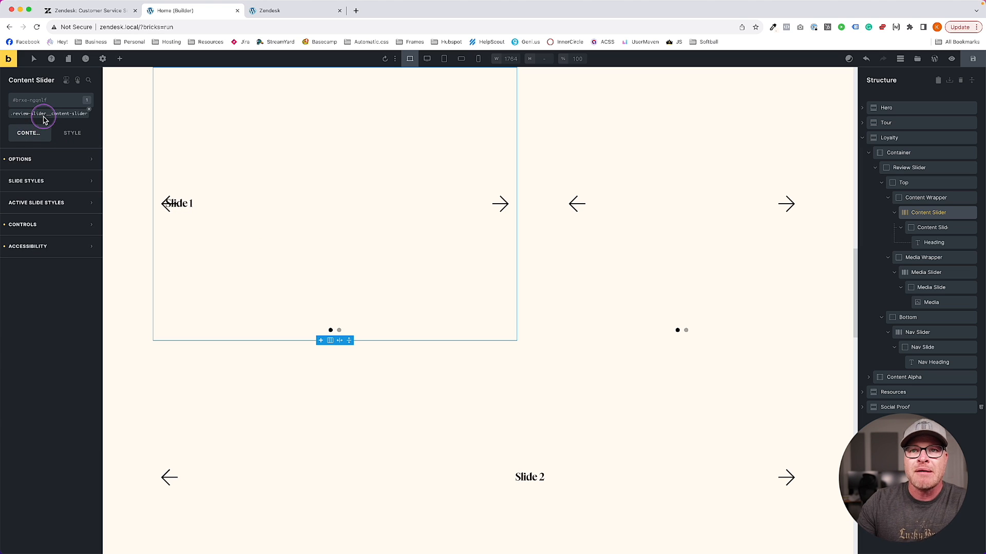
pyautogui.click(35, 160)
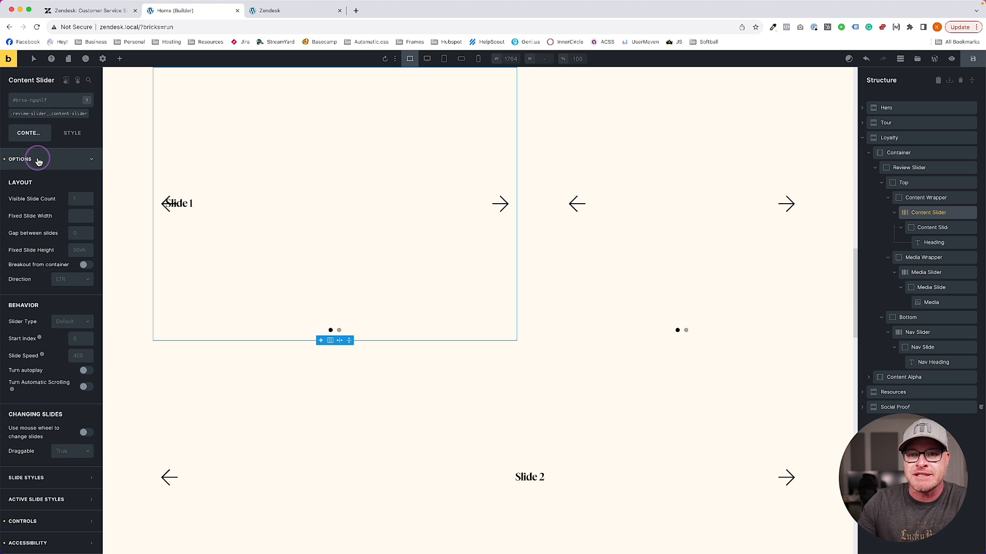
pyautogui.click(51, 521)
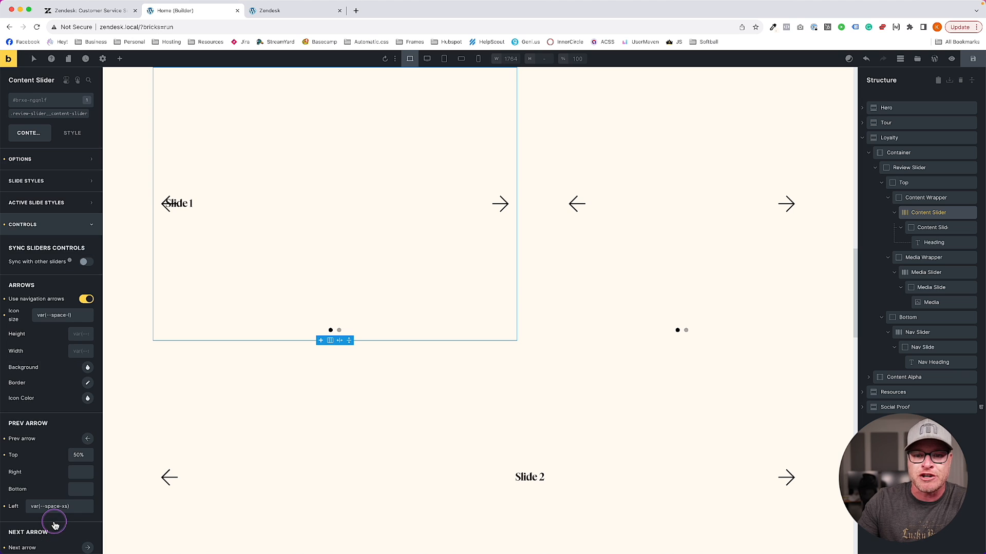
pyautogui.click(4, 316)
pyautogui.click(5, 299)
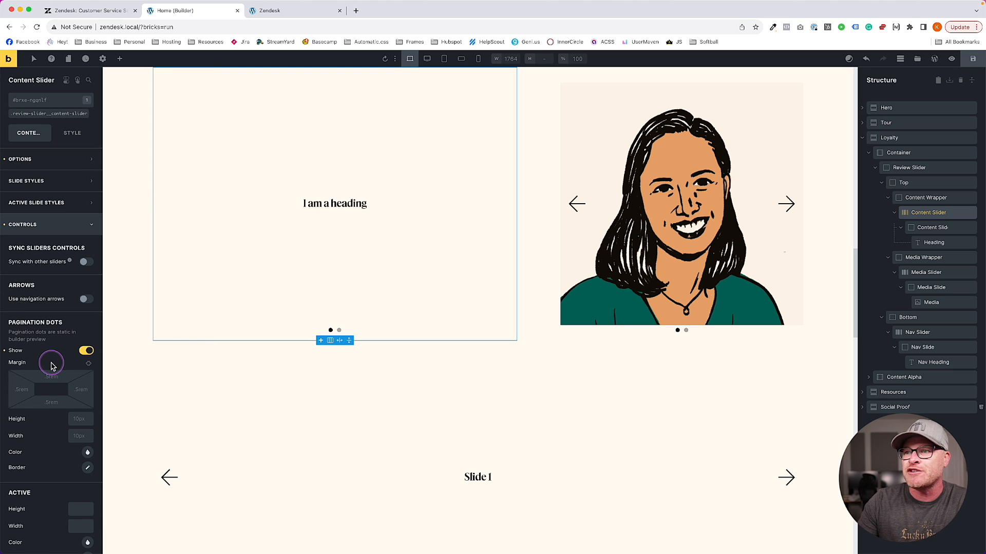
pyautogui.click(4, 350)
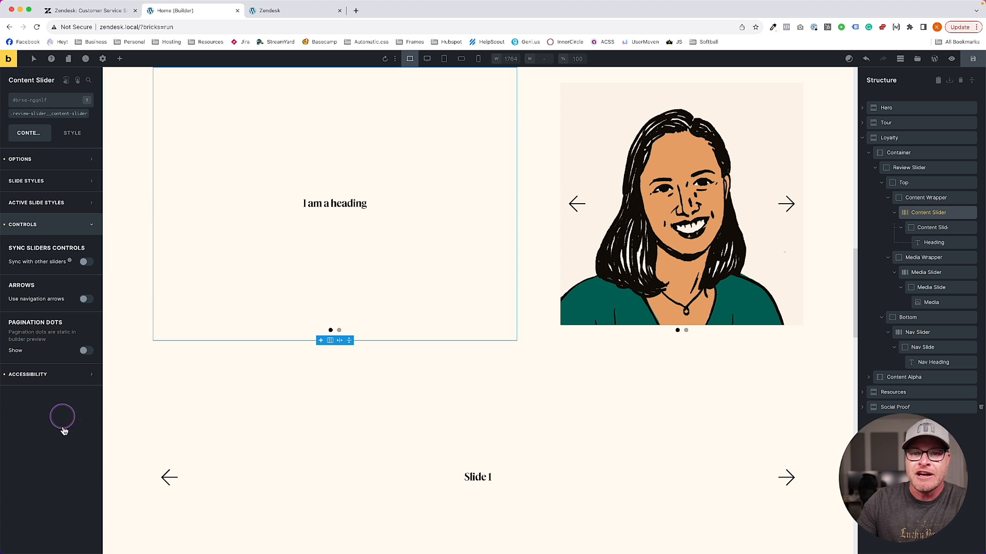
pyautogui.click(973, 59)
pyautogui.click(300, 10)
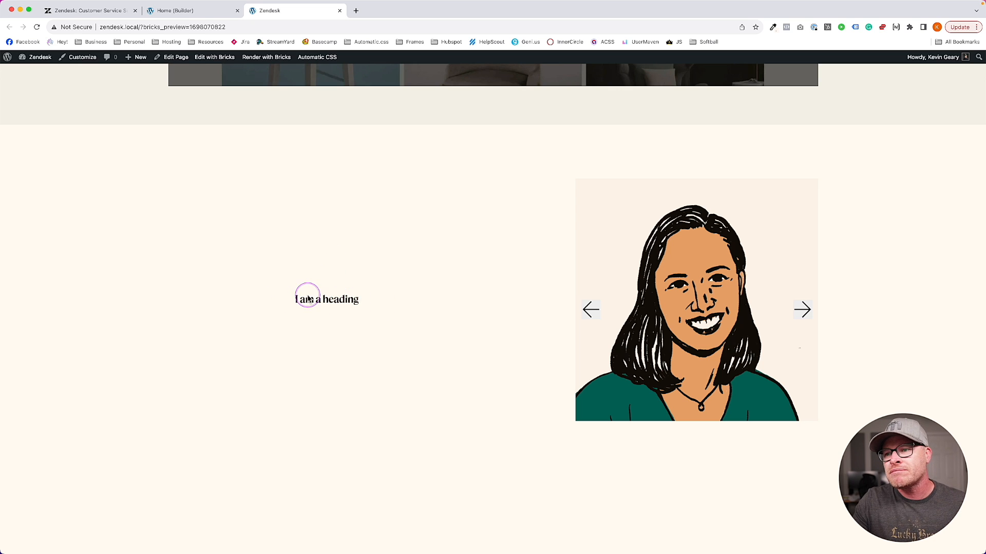
pyautogui.scroll(-5, 367, 305)
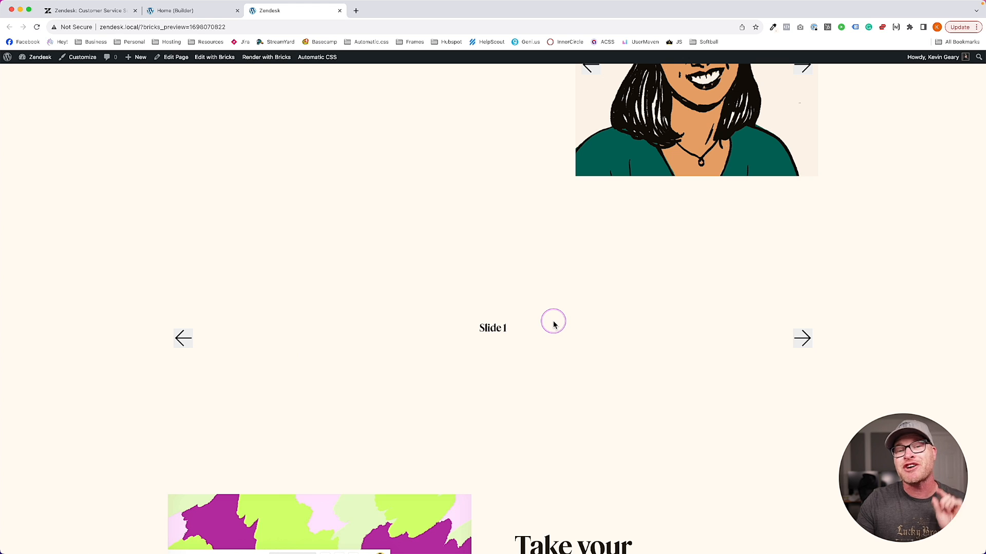
pyautogui.scroll(3, 552, 327)
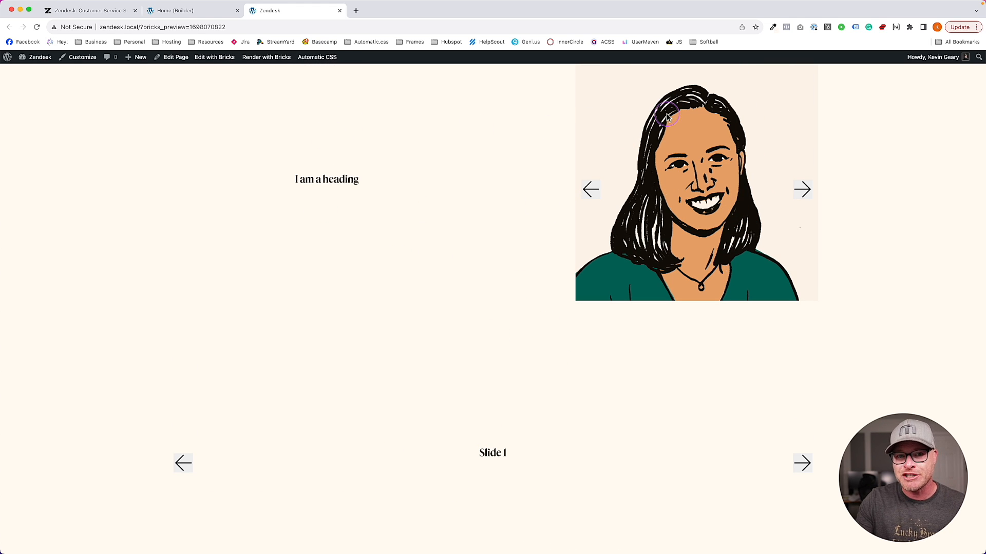
# Reset the Media Slider's controls to remove its arrows and dots, save, and check the preview
pyautogui.click(174, 10)
pyautogui.click(673, 199)
pyautogui.click(894, 272)
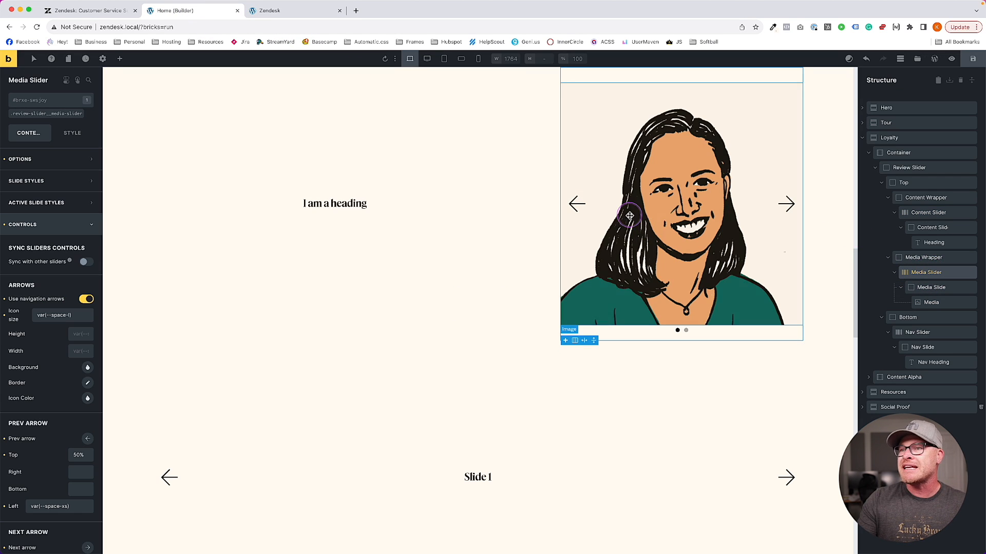
pyautogui.click(4, 225)
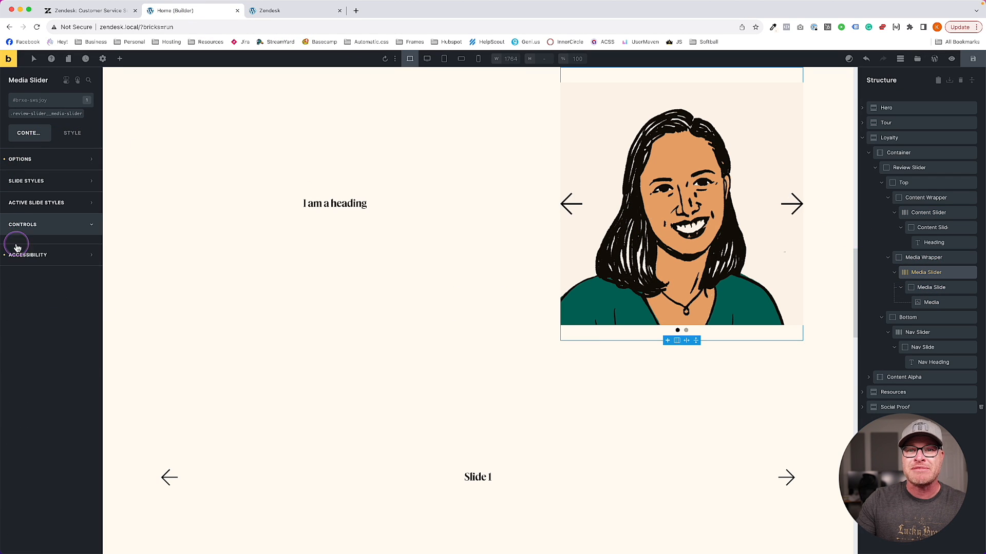
pyautogui.click(973, 58)
pyautogui.click(297, 10)
pyautogui.scroll(-5, 348, 106)
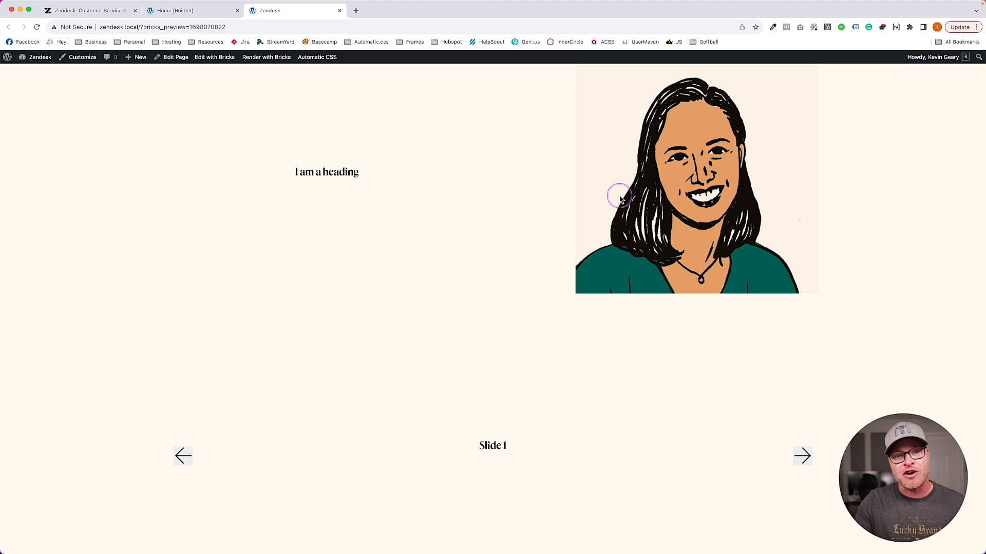
# Turn off the Nav Slider's navigation arrows and pagination dots, save, and check the preview
pyautogui.click(186, 11)
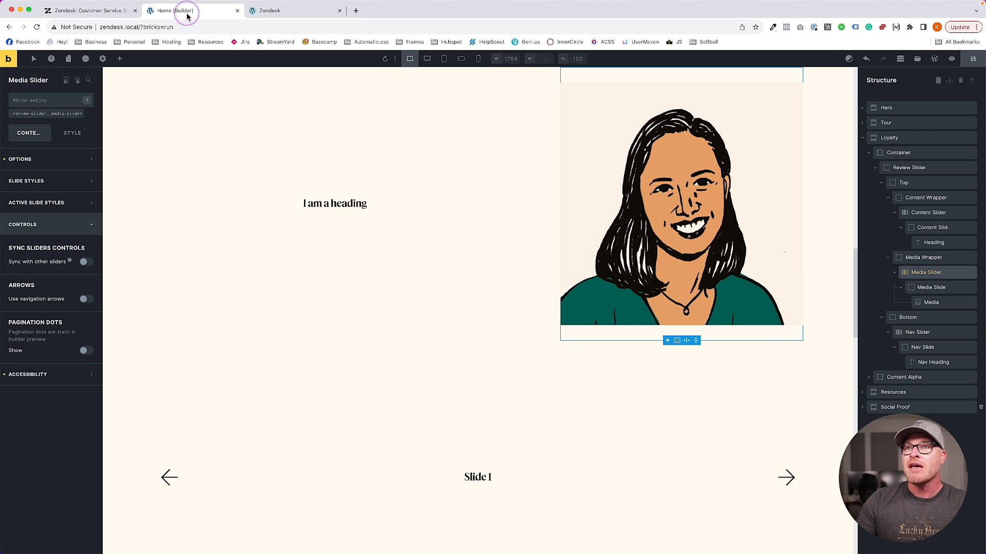
pyautogui.click(916, 333)
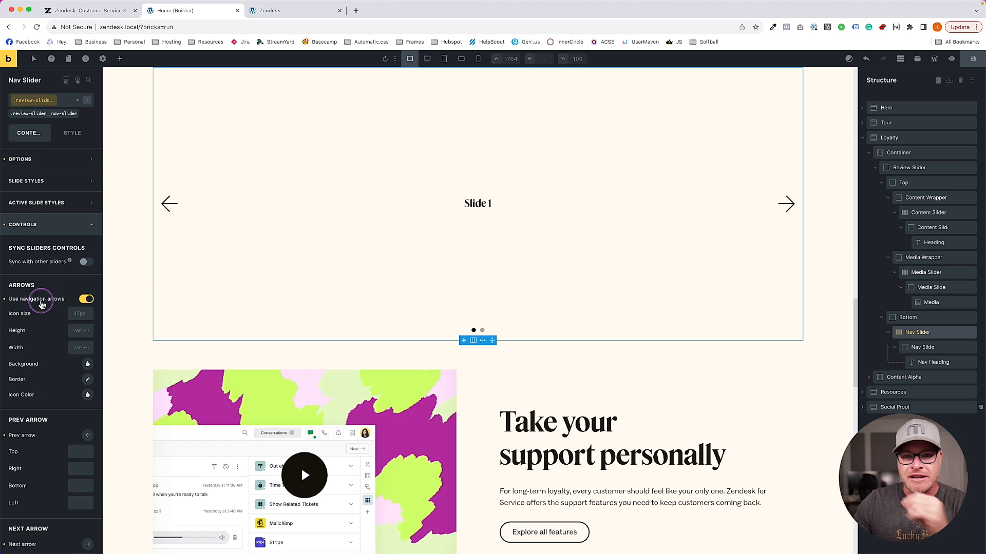
pyautogui.click(15, 302)
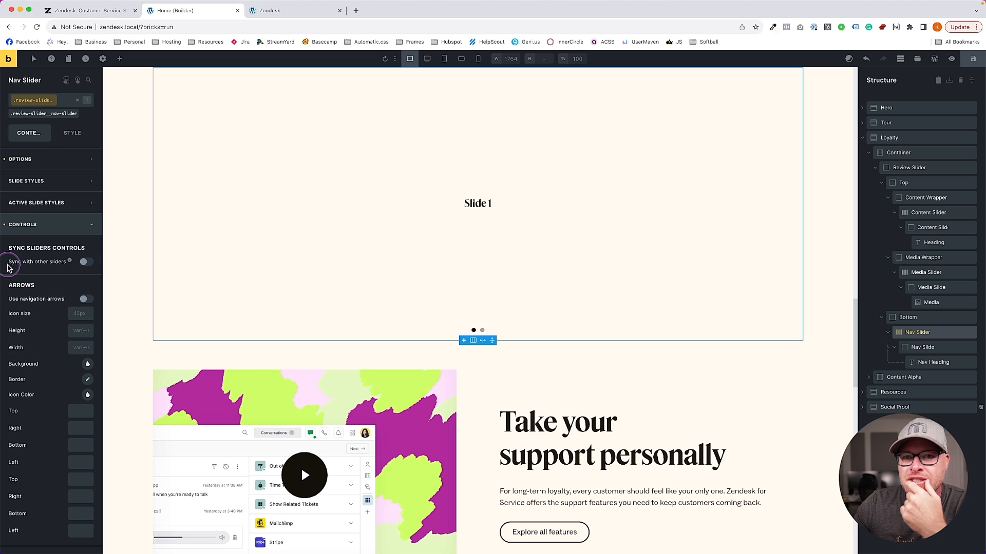
pyautogui.click(5, 226)
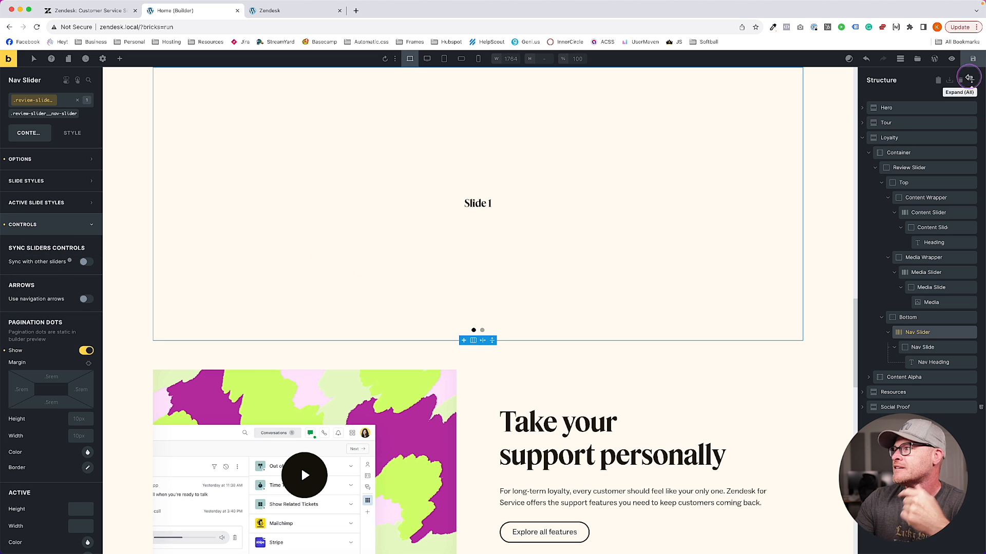
pyautogui.scroll(-5, 29, 355)
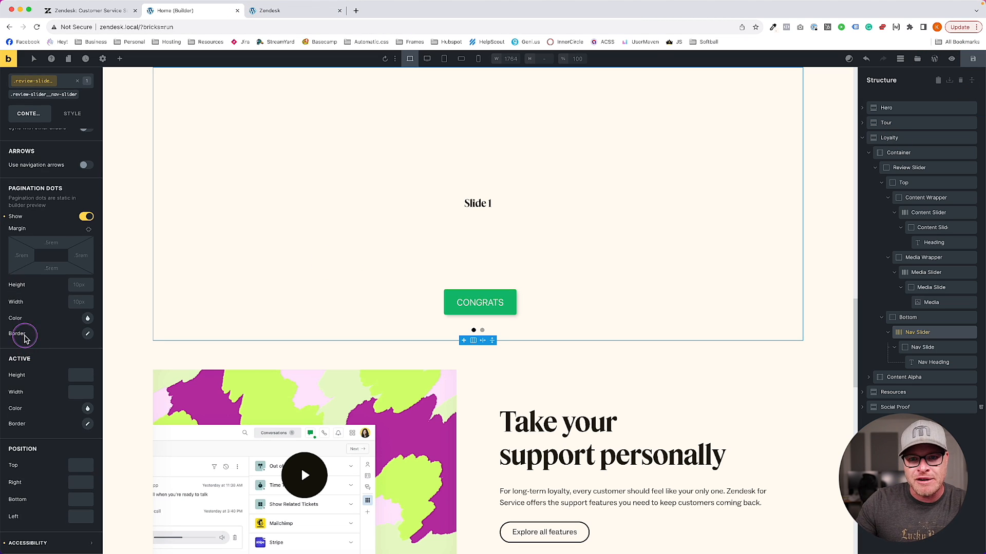
pyautogui.click(5, 217)
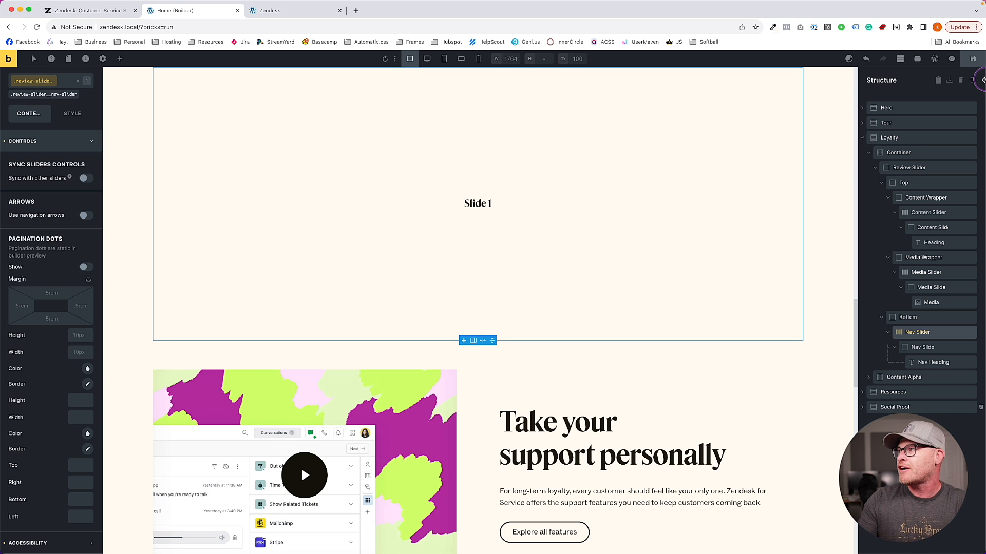
pyautogui.click(974, 59)
pyautogui.click(295, 10)
pyautogui.scroll(-15, 668, 206)
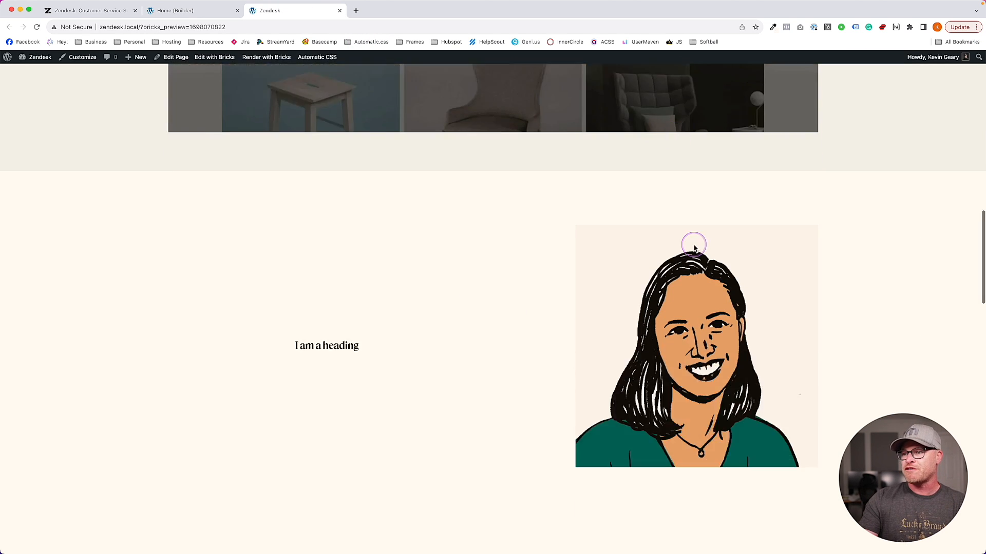
pyautogui.scroll(3, 716, 256)
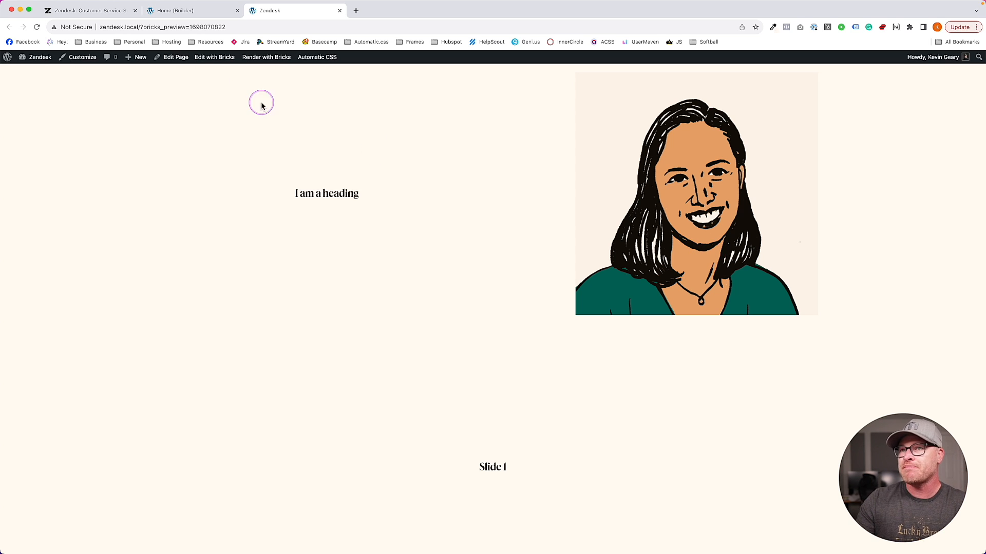
# Set the Nav Slider's Fixed Slide Height to auto, save, and confirm Slide 1 shrinks in the preview
pyautogui.click(175, 11)
pyautogui.scroll(4, 395, 254)
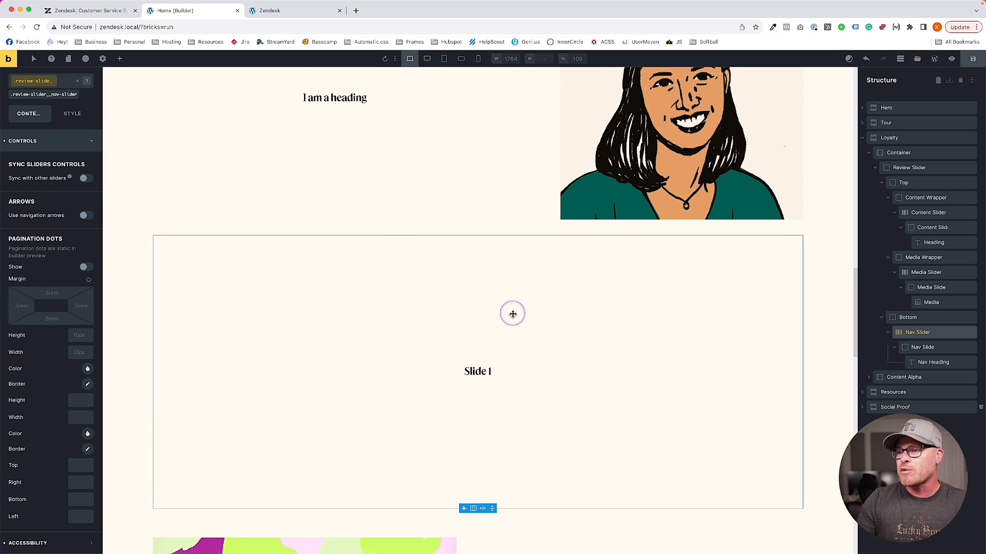
pyautogui.click(28, 135)
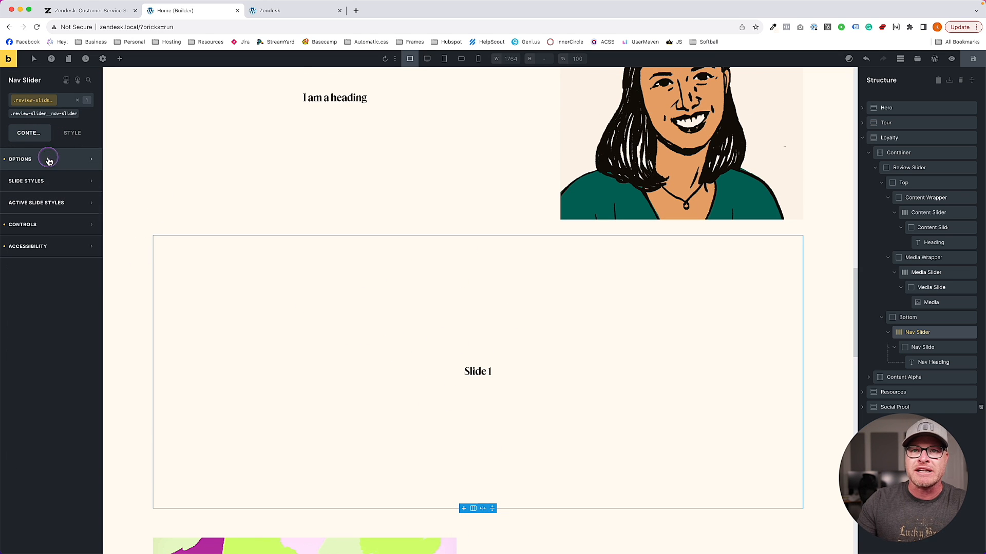
pyautogui.click(48, 160)
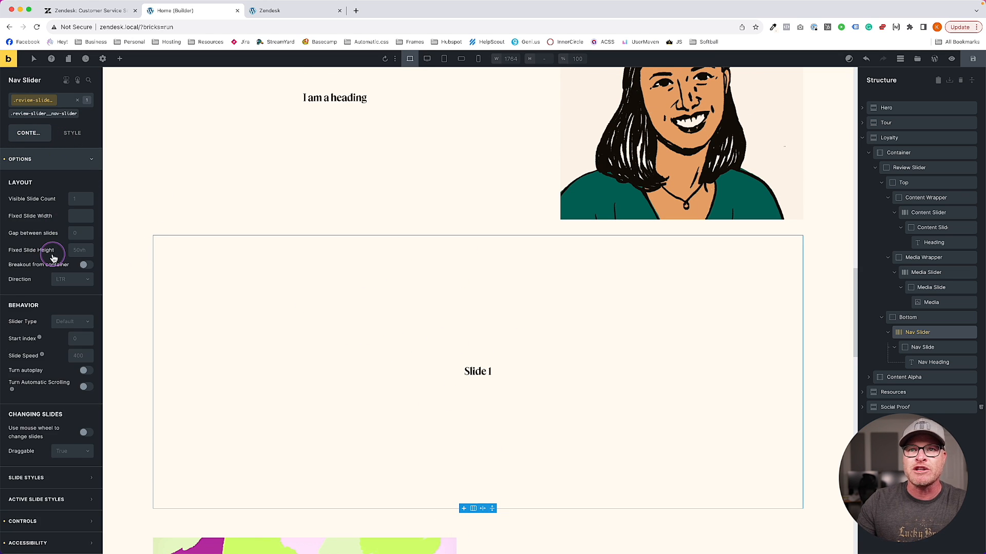
pyautogui.click(87, 249)
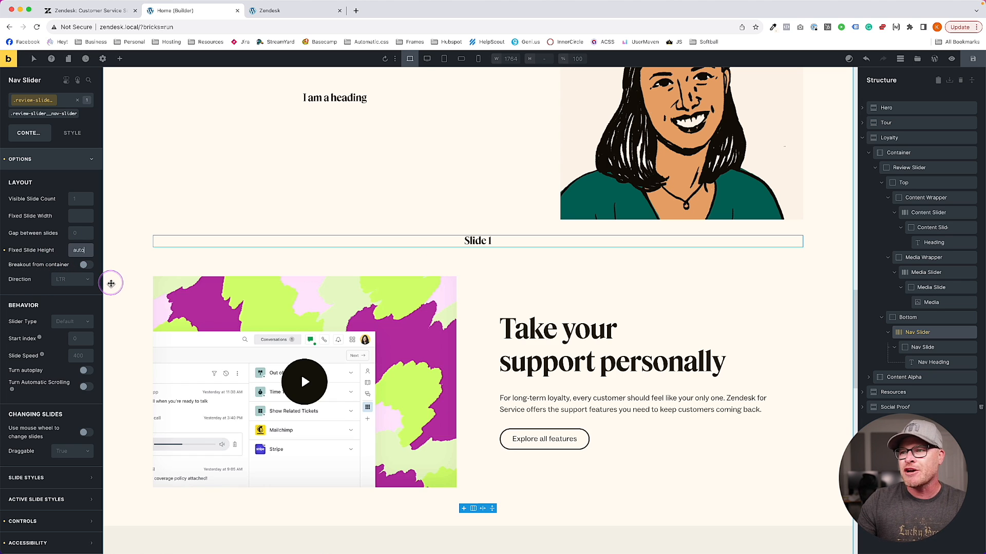
pyautogui.click(971, 60)
pyautogui.click(305, 12)
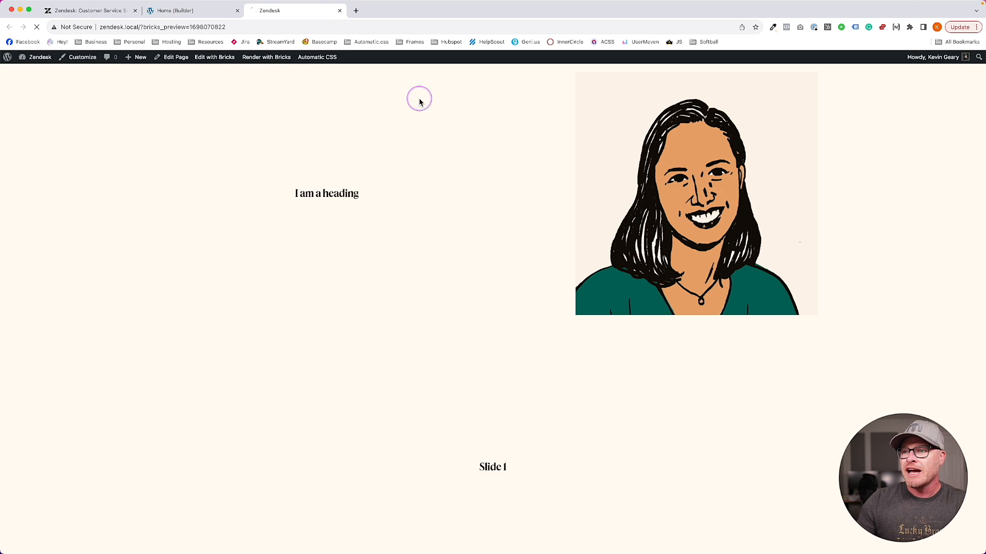
pyautogui.scroll(-2, 554, 221)
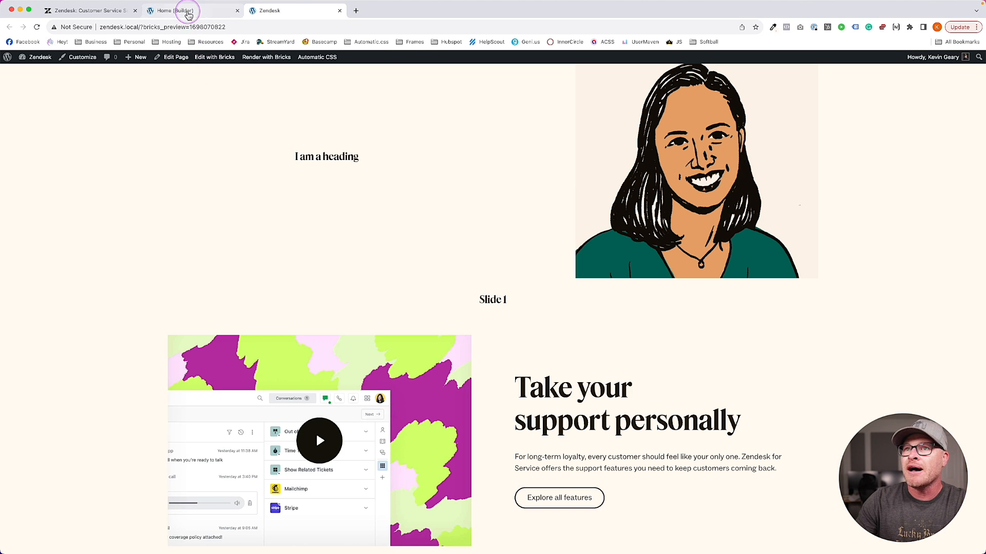
pyautogui.click(190, 10)
pyautogui.scroll(2, 318, 206)
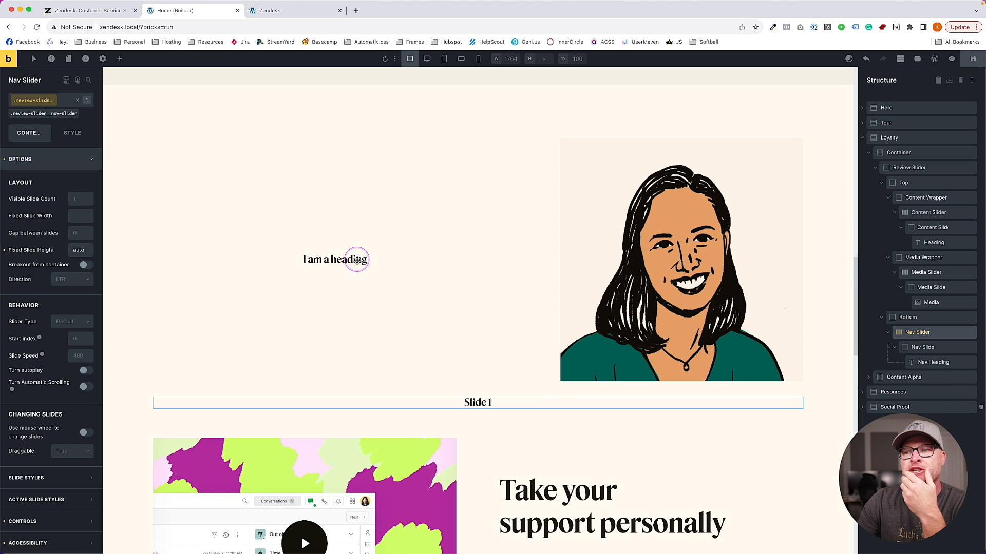
# Set the .review-slider class Row gap to var(--content-gap) after checking the slide and slider classes
pyautogui.click(408, 241)
pyautogui.click(51, 114)
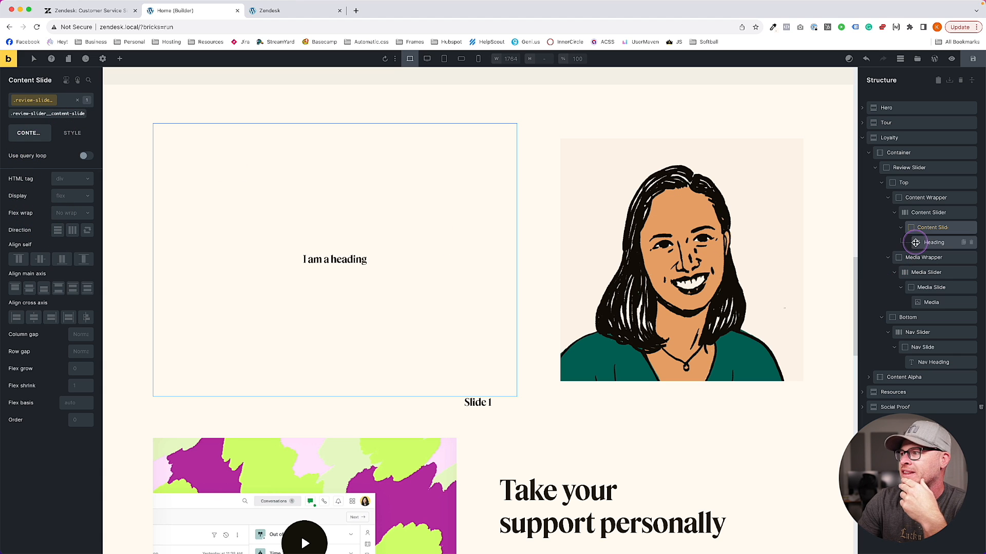
pyautogui.click(920, 213)
pyautogui.click(86, 121)
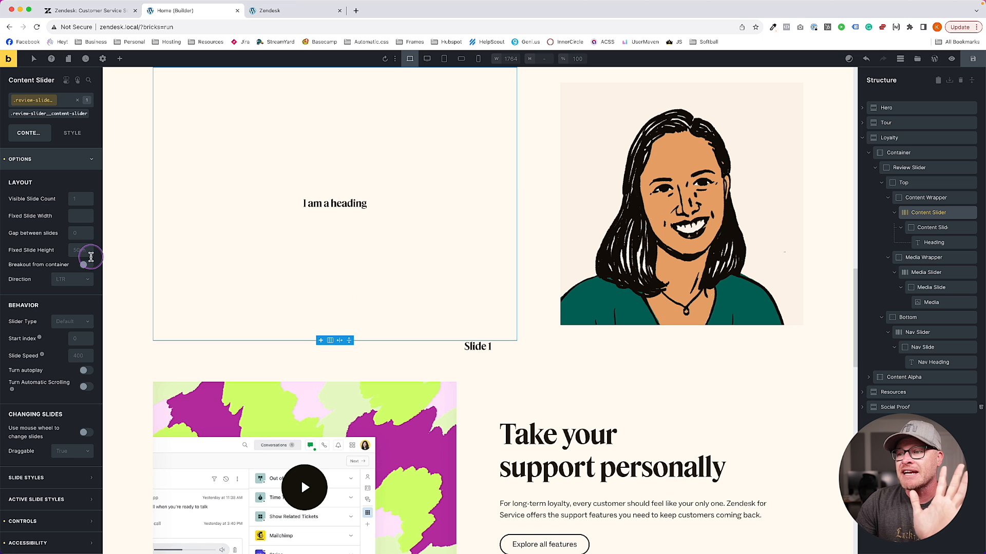
pyautogui.click(534, 330)
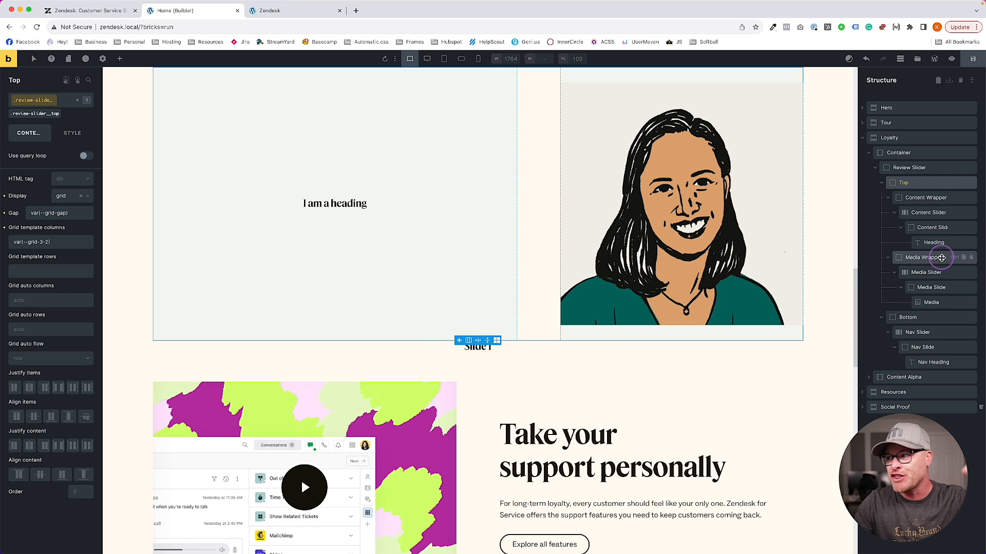
pyautogui.click(924, 168)
pyautogui.click(42, 113)
pyautogui.click(77, 351)
pyautogui.write('var(--content-gap)')
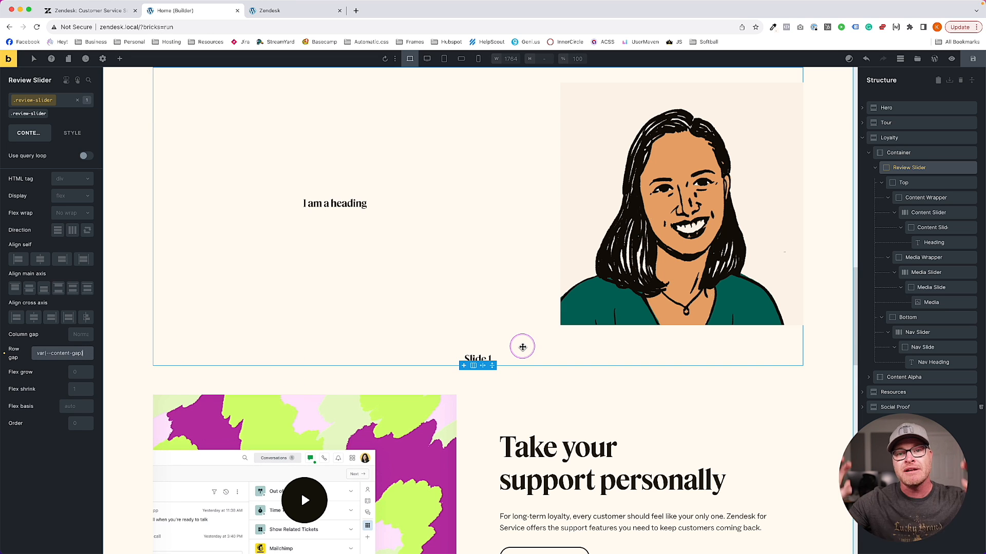
# Save the page and reload the front-end preview to check the new spacing above Slide 1
pyautogui.click(972, 58)
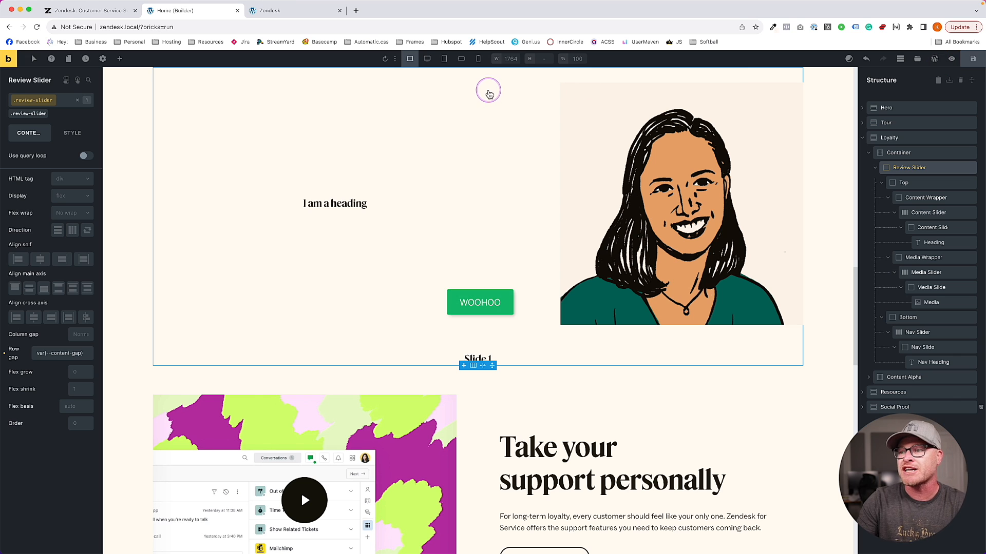
pyautogui.click(282, 15)
pyautogui.press('super+r')
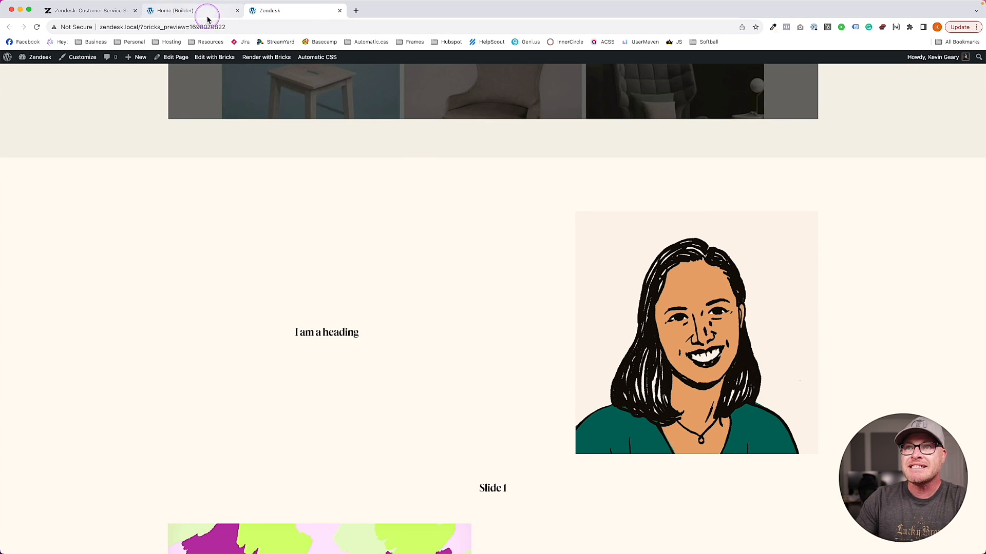
pyautogui.click(207, 12)
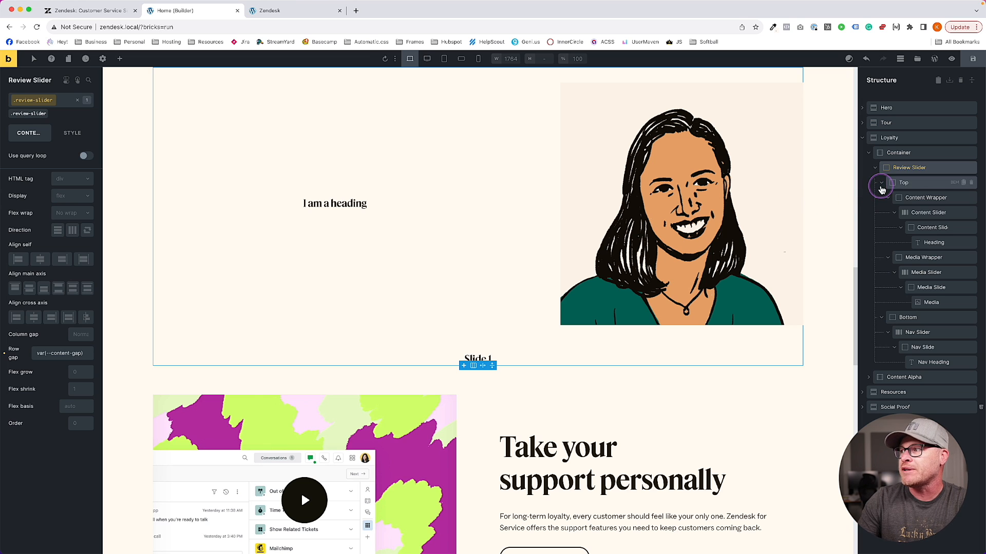
# After checking the live Zendesk slider, delete the 'I am a heading' Heading under Content Slide
pyautogui.click(85, 10)
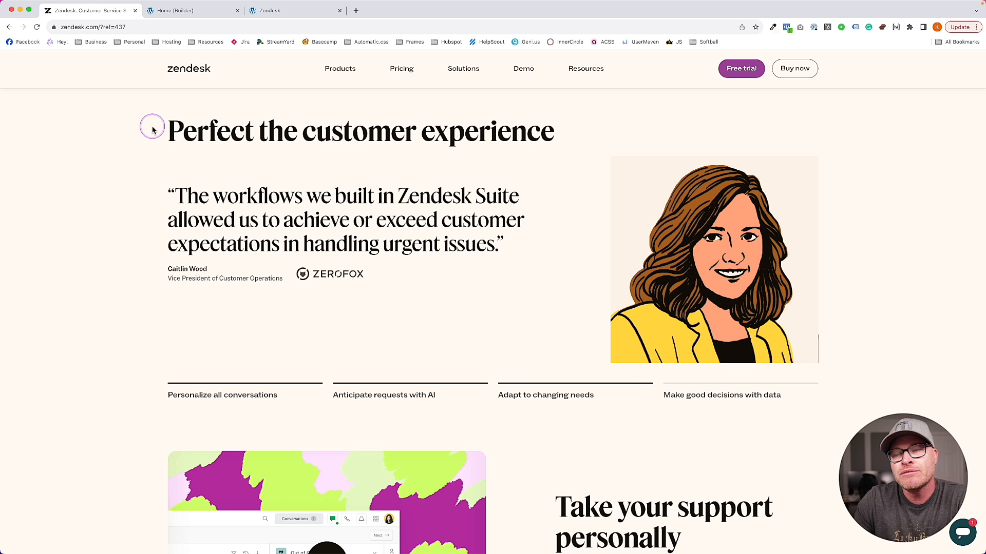
pyautogui.click(196, 11)
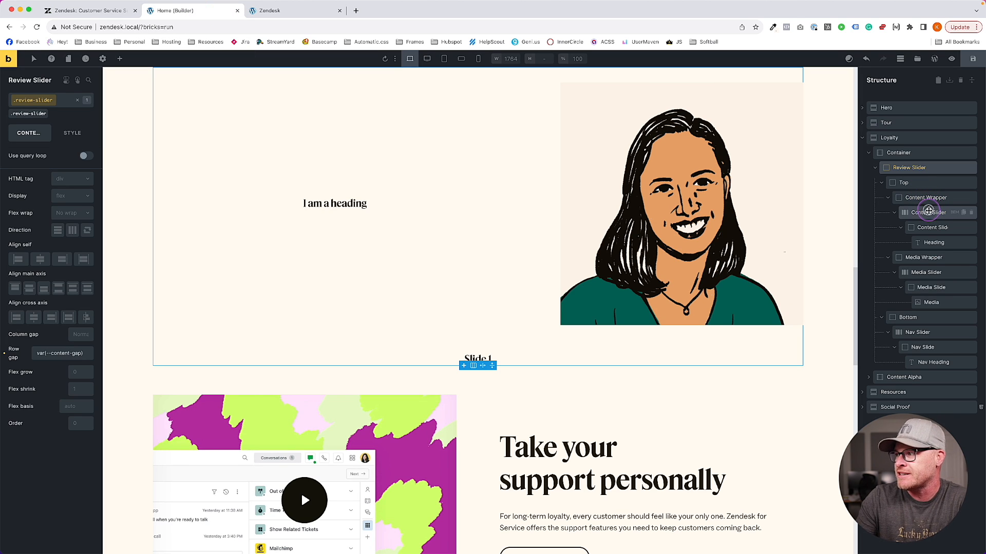
pyautogui.click(929, 212)
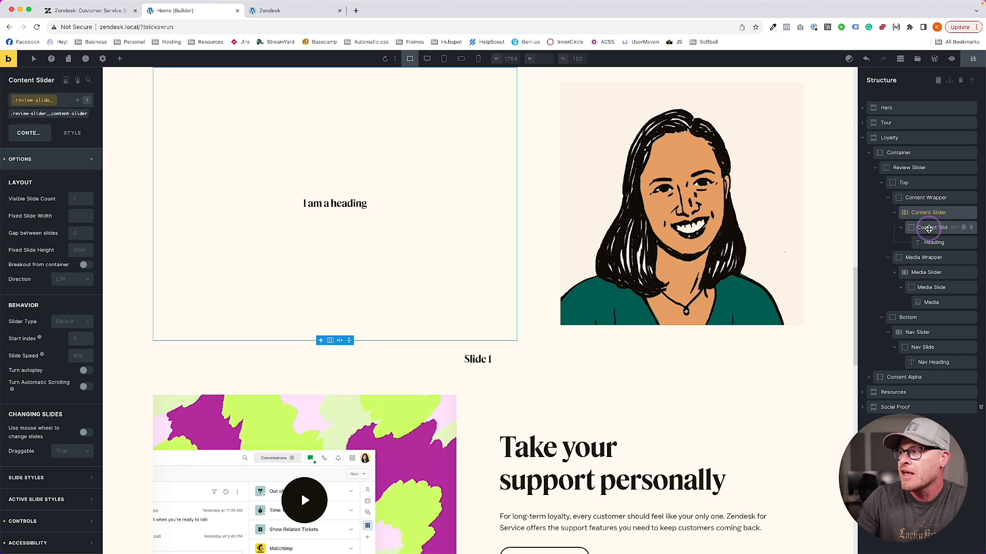
pyautogui.click(929, 228)
pyautogui.click(937, 242)
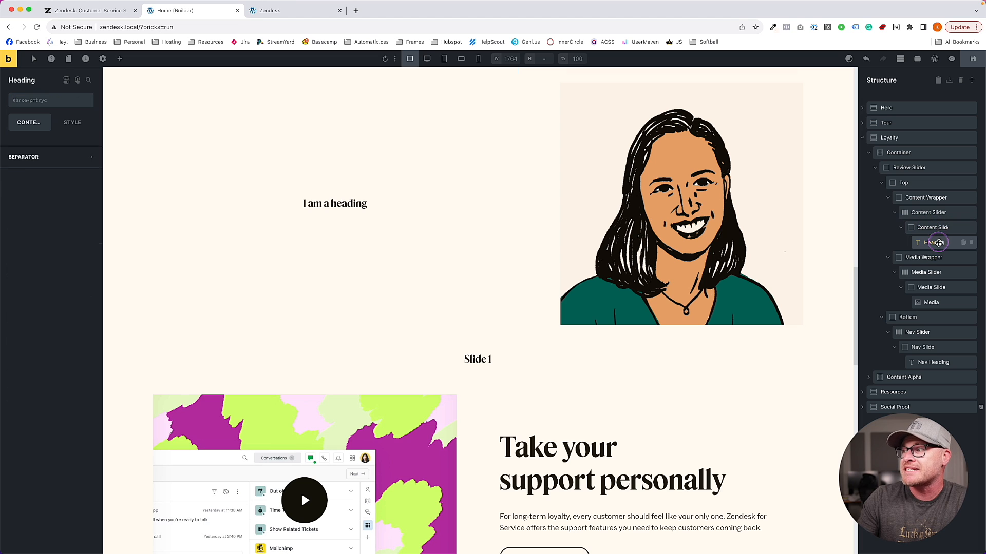
pyautogui.click(970, 242)
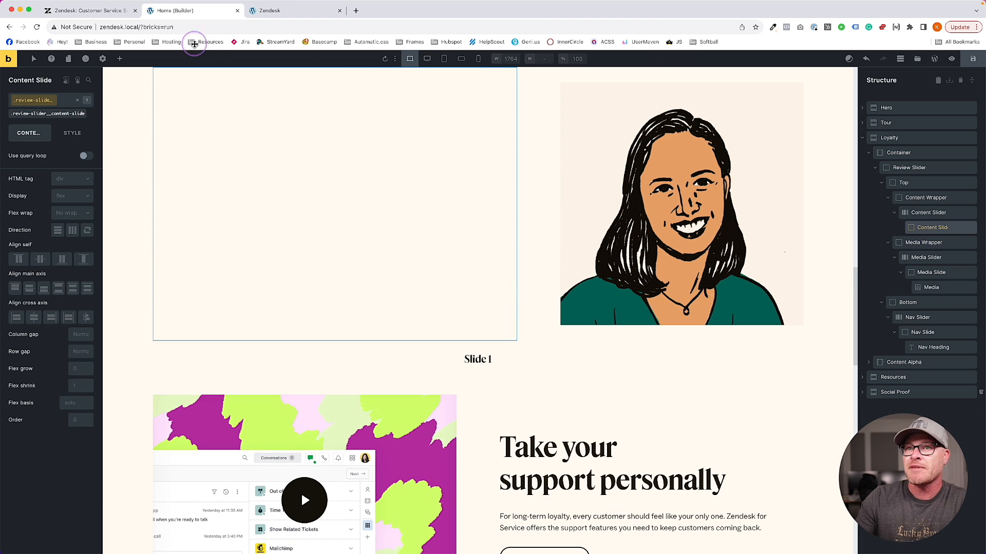
# Add a Block under Content Slide, rename it Review Blockquote, and compare with the Zendesk testimonial
pyautogui.click(122, 60)
pyautogui.write('block')
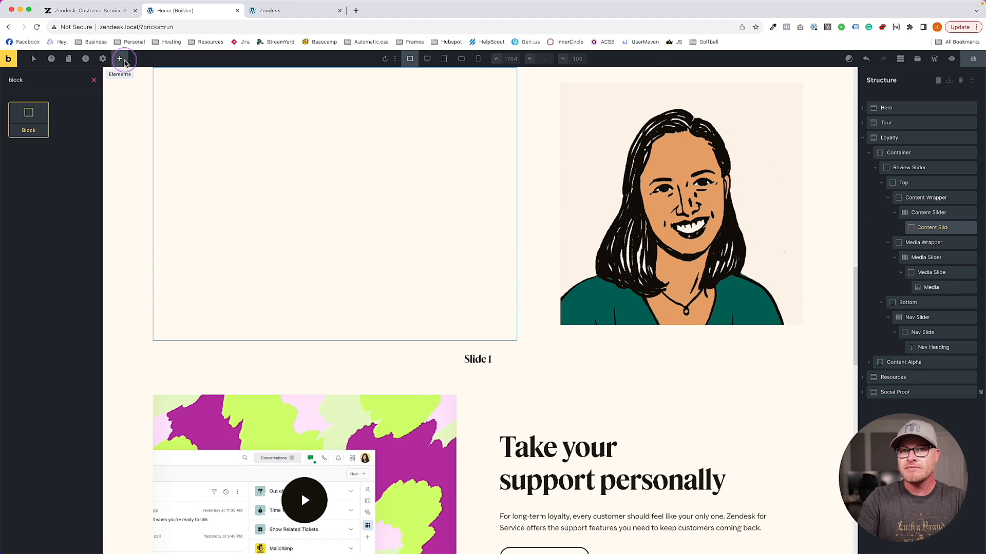
pyautogui.press('Return')
pyautogui.click(937, 245)
pyautogui.doubleClick(930, 243)
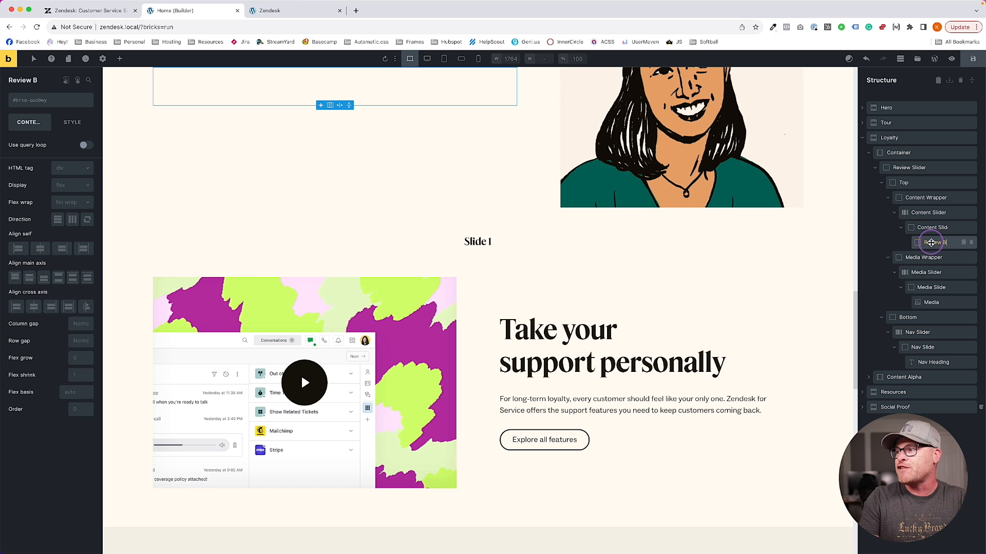
pyautogui.write('blockquote')
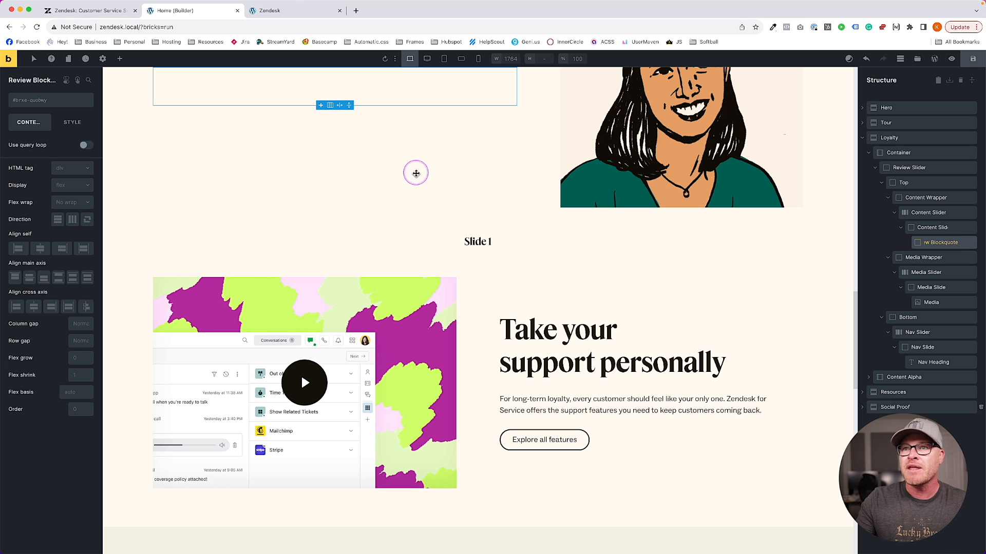
pyautogui.click(85, 10)
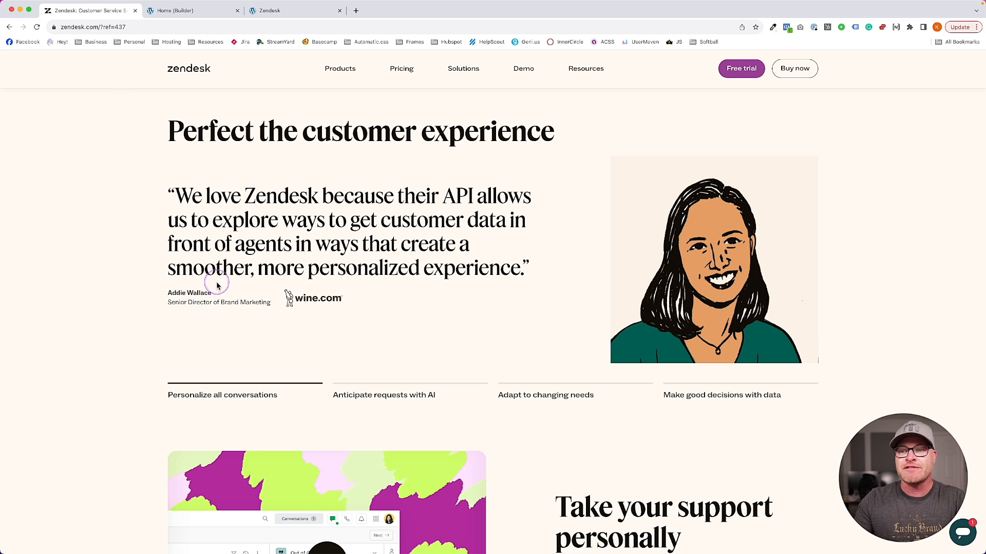
pyautogui.moveTo(158, 281); pyautogui.dragTo(311, 281)
pyautogui.moveTo(352, 315); pyautogui.dragTo(159, 308)
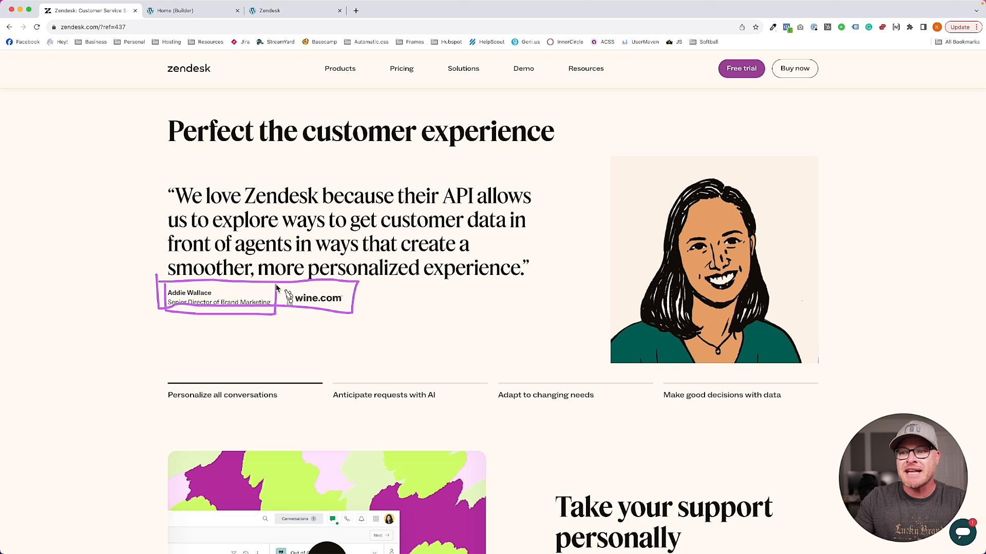
pyautogui.moveTo(285, 287)
pyautogui.mouseDown()
pyautogui.moveTo(283, 318)
pyautogui.moveTo(360, 304)
pyautogui.mouseUp()
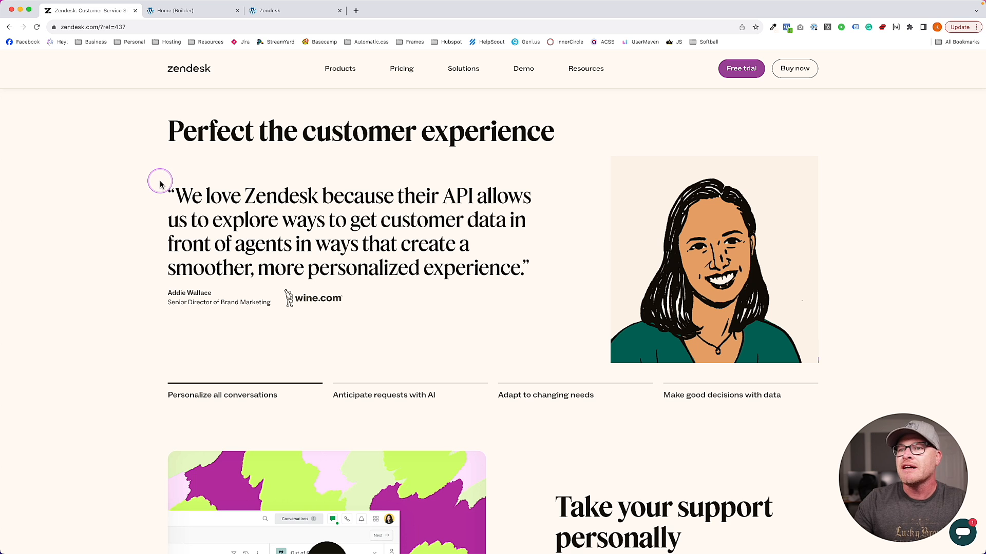
pyautogui.moveTo(162, 281); pyautogui.dragTo(533, 285)
pyautogui.moveTo(539, 188); pyautogui.dragTo(190, 171)
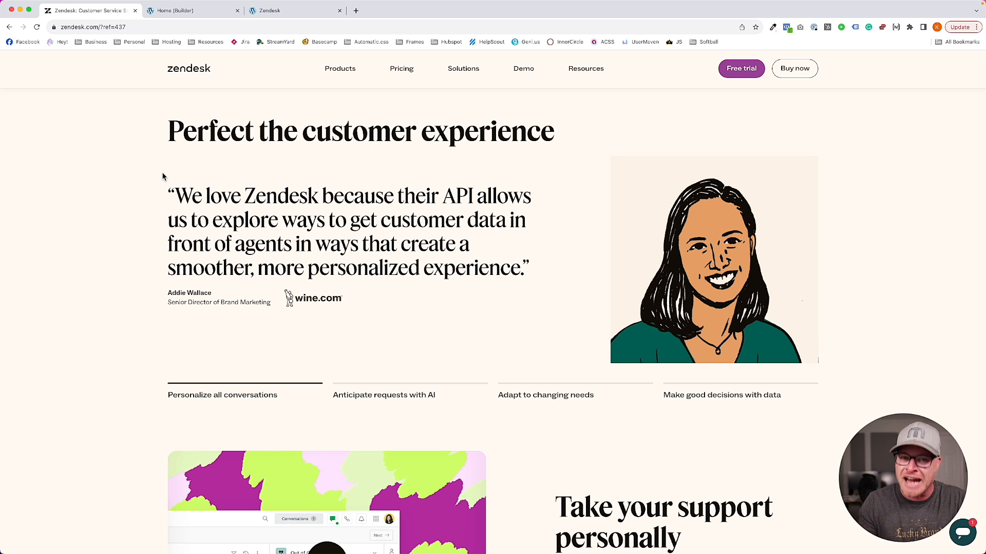
pyautogui.moveTo(161, 184)
pyautogui.mouseDown()
pyautogui.moveTo(163, 308)
pyautogui.moveTo(444, 307)
pyautogui.moveTo(548, 227)
pyautogui.moveTo(308, 185)
pyautogui.moveTo(157, 188)
pyautogui.moveTo(161, 329)
pyautogui.moveTo(397, 346)
pyautogui.mouseUp()
pyautogui.moveTo(392, 312); pyautogui.dragTo(127, 307)
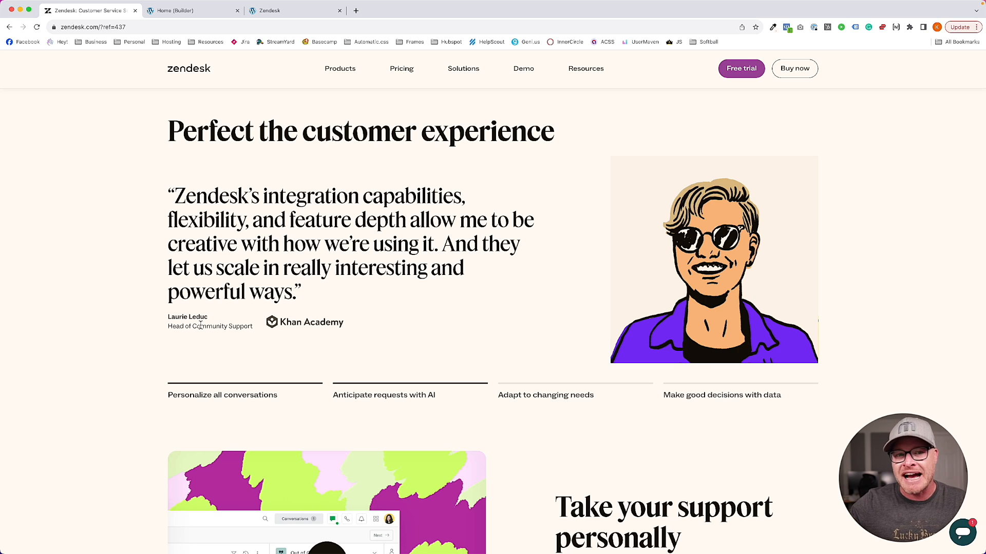
pyautogui.moveTo(265, 314)
pyautogui.mouseDown()
pyautogui.moveTo(265, 323)
pyautogui.moveTo(343, 313)
pyautogui.moveTo(270, 308)
pyautogui.mouseUp()
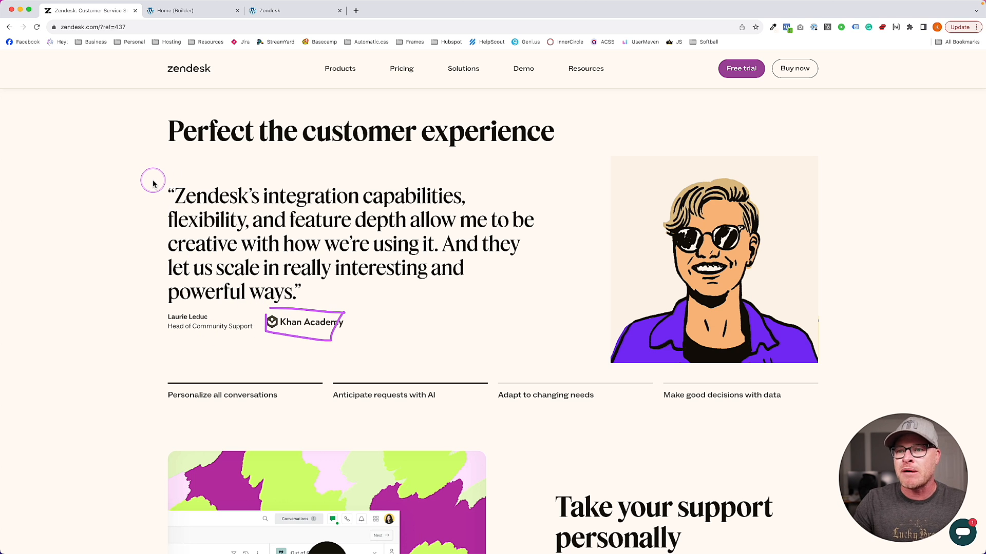
pyautogui.moveTo(153, 181)
pyautogui.mouseDown()
pyautogui.moveTo(259, 323)
pyautogui.moveTo(535, 277)
pyautogui.moveTo(207, 183)
pyautogui.mouseUp()
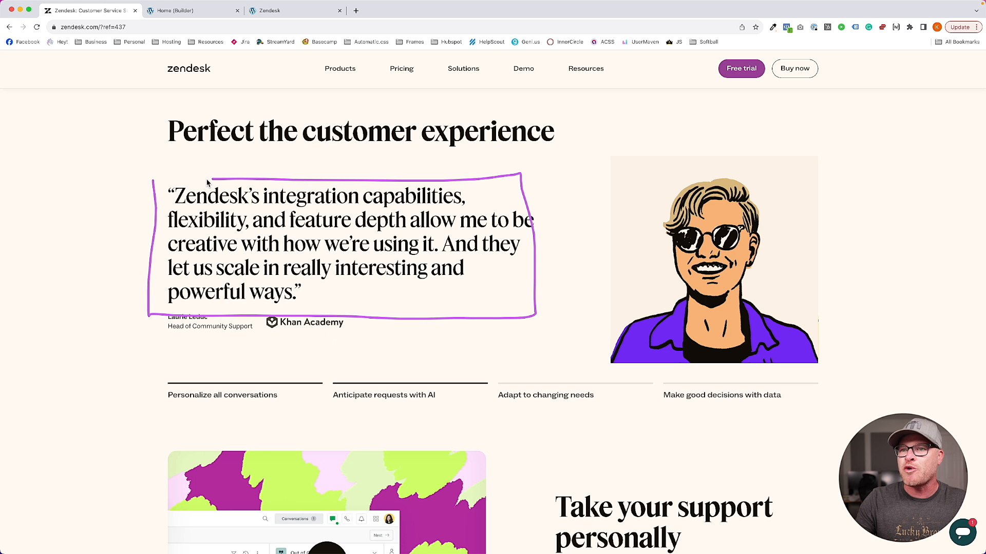
pyautogui.moveTo(150, 308)
pyautogui.mouseDown()
pyautogui.moveTo(185, 337)
pyautogui.moveTo(151, 314)
pyautogui.mouseUp()
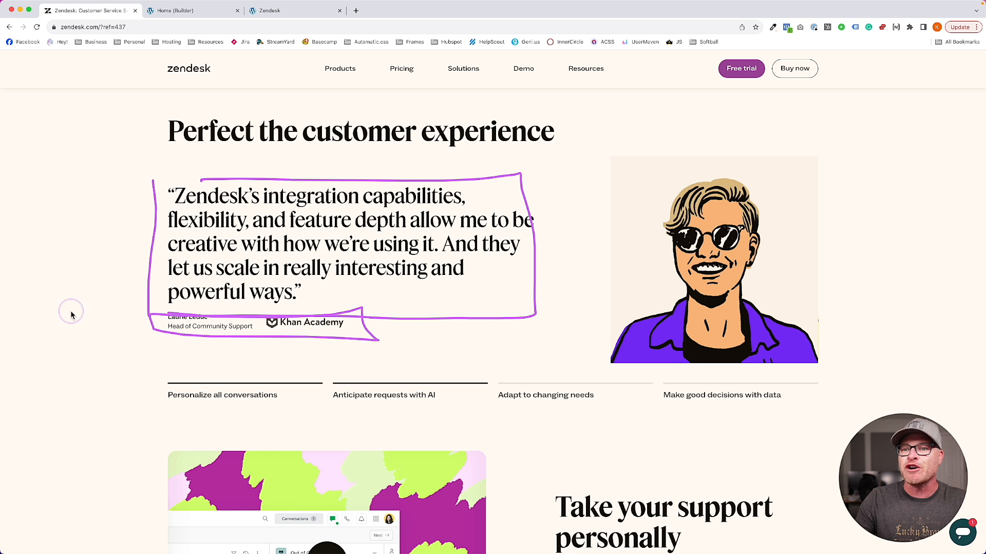
# Add a second Block inside Review Blockquote and rename the first inner block Quote Wrapper
pyautogui.click(189, 10)
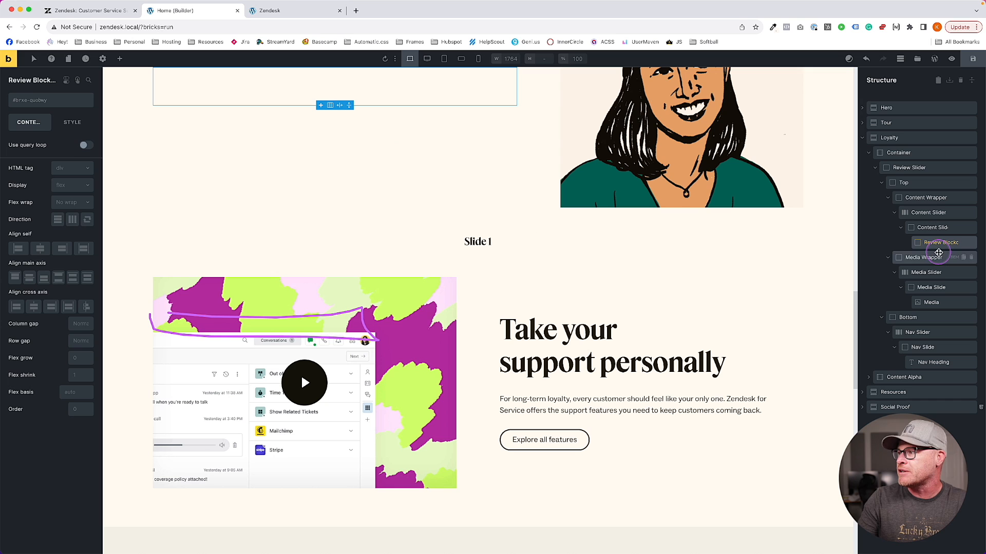
pyautogui.click(120, 58)
pyautogui.write('block')
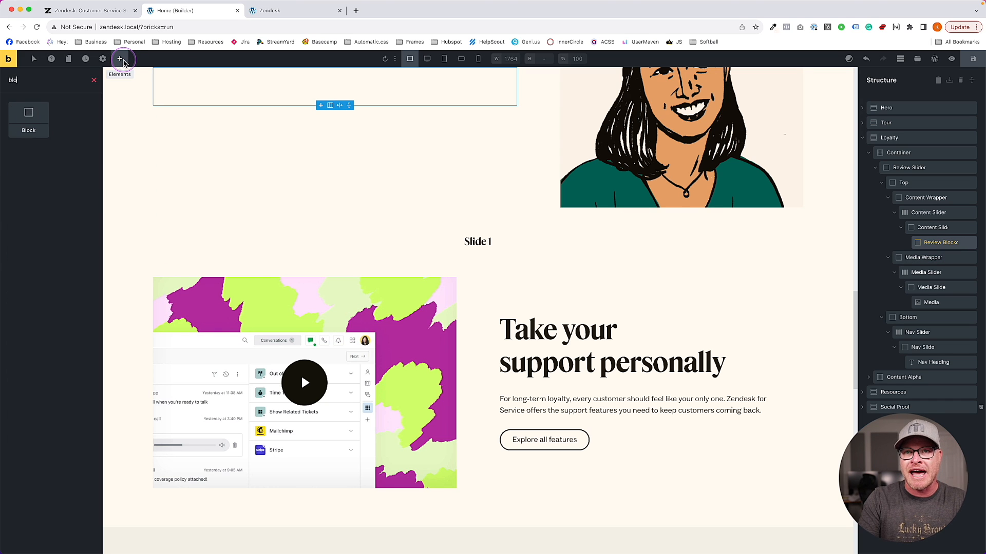
pyautogui.press('Return')
pyautogui.click(906, 243)
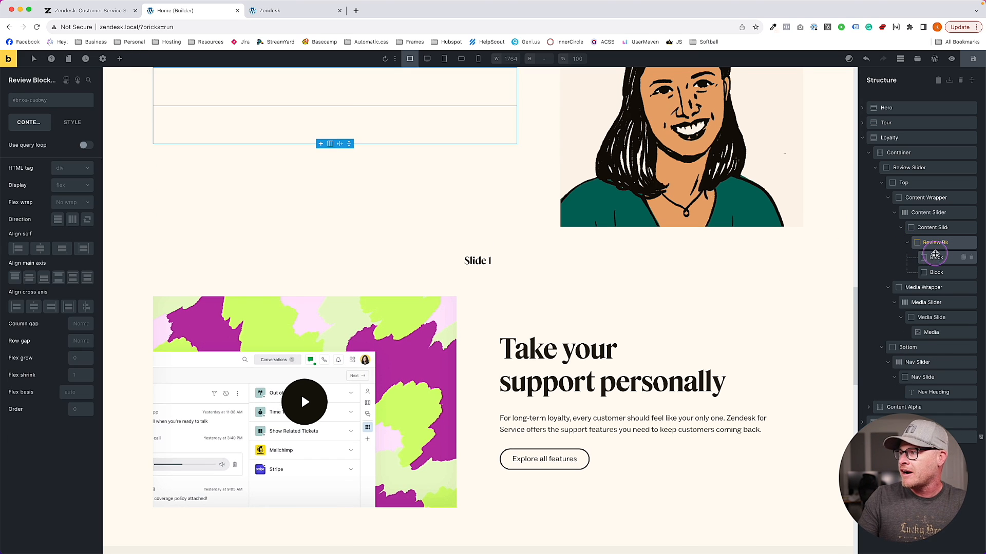
pyautogui.doubleClick(937, 258)
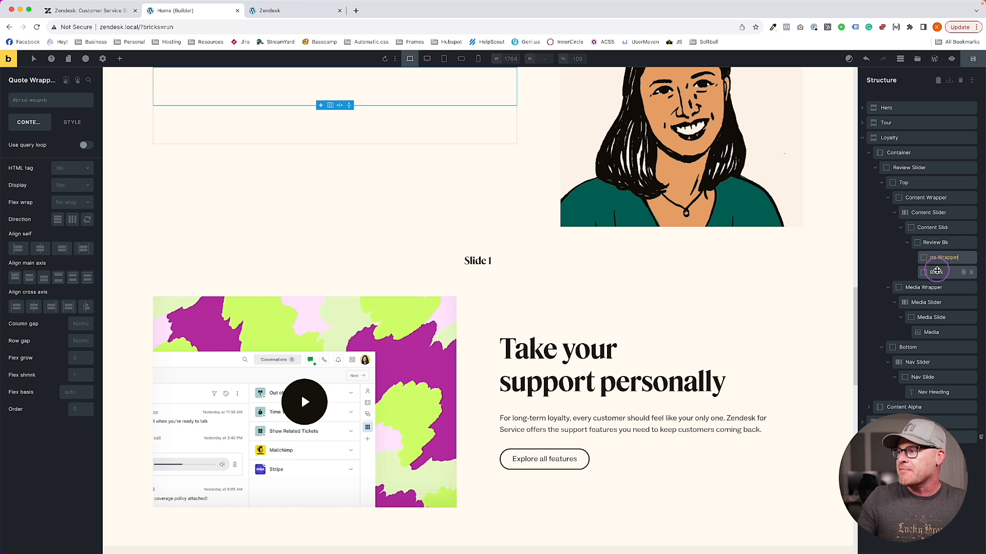
pyautogui.click(937, 271)
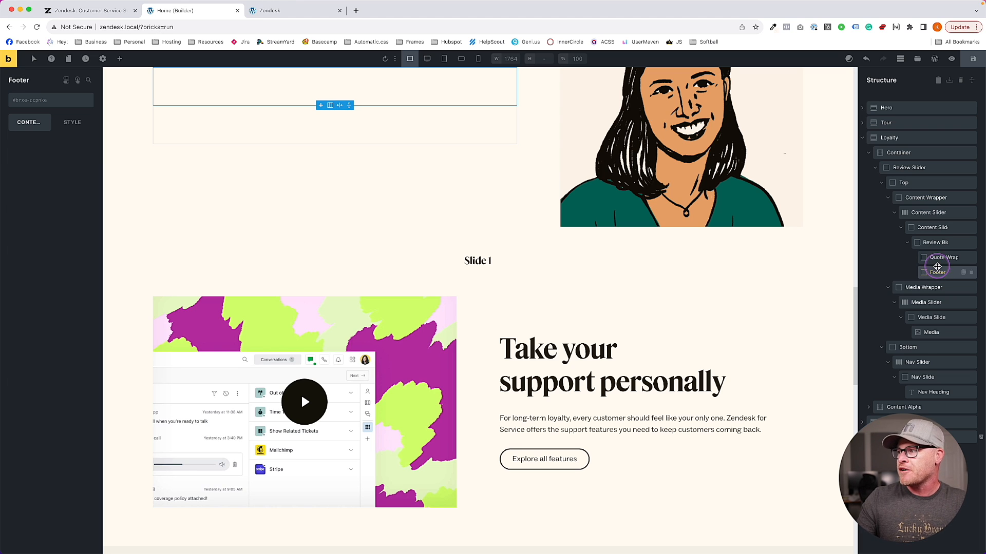
# Add a Basic Text inside Quote Wrapper and rename it Quote
pyautogui.click(939, 243)
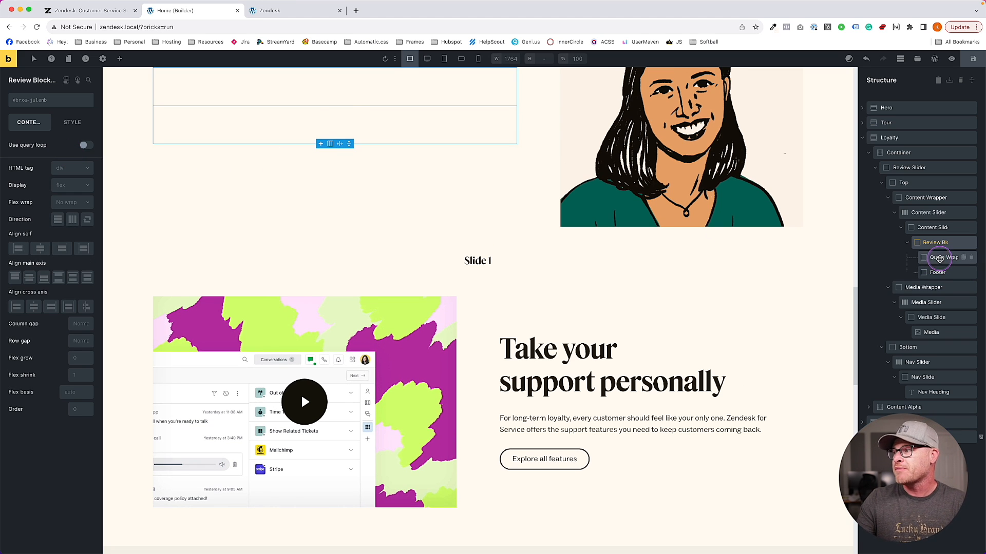
pyautogui.click(943, 257)
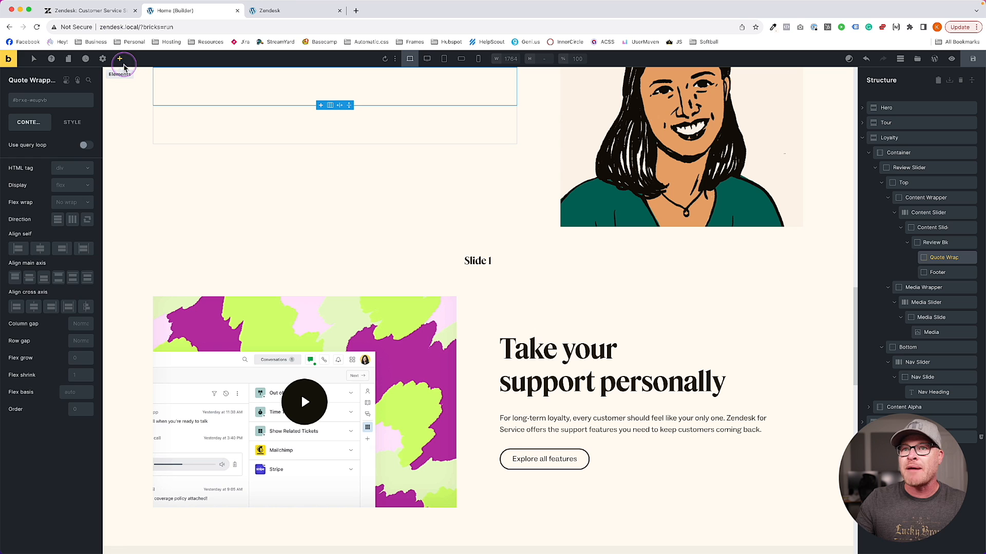
pyautogui.click(122, 62)
pyautogui.write('text')
pyautogui.press('Return')
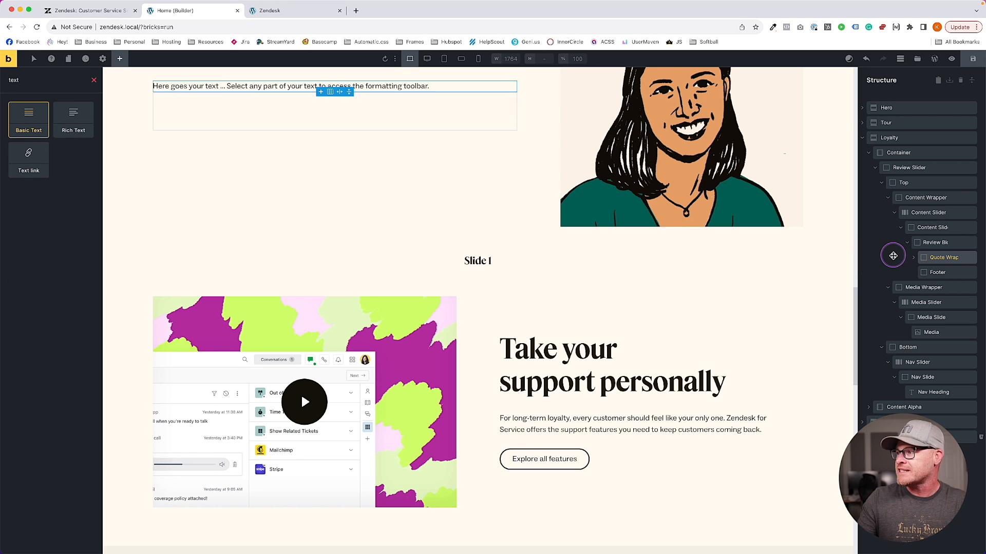
pyautogui.click(913, 259)
pyautogui.click(939, 272)
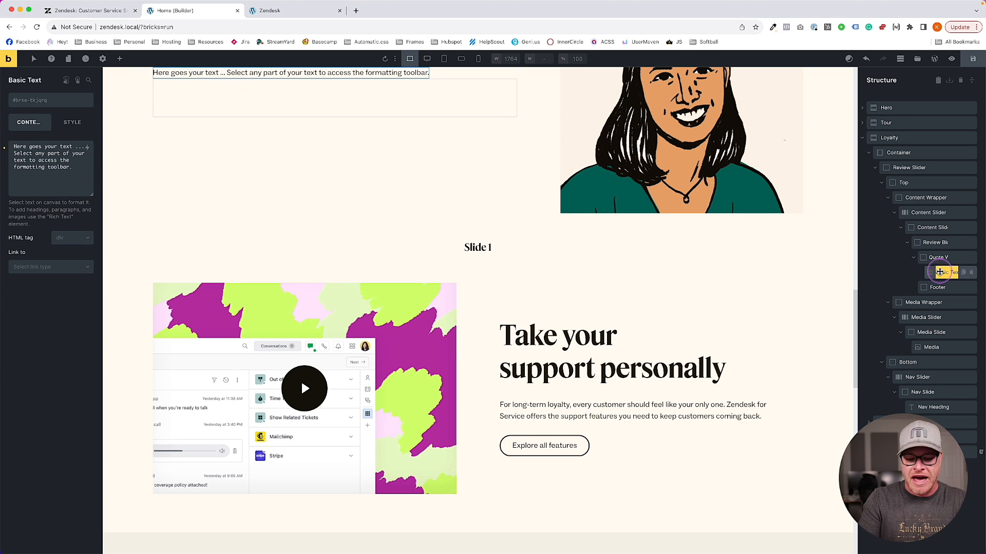
pyautogui.doubleClick(940, 273)
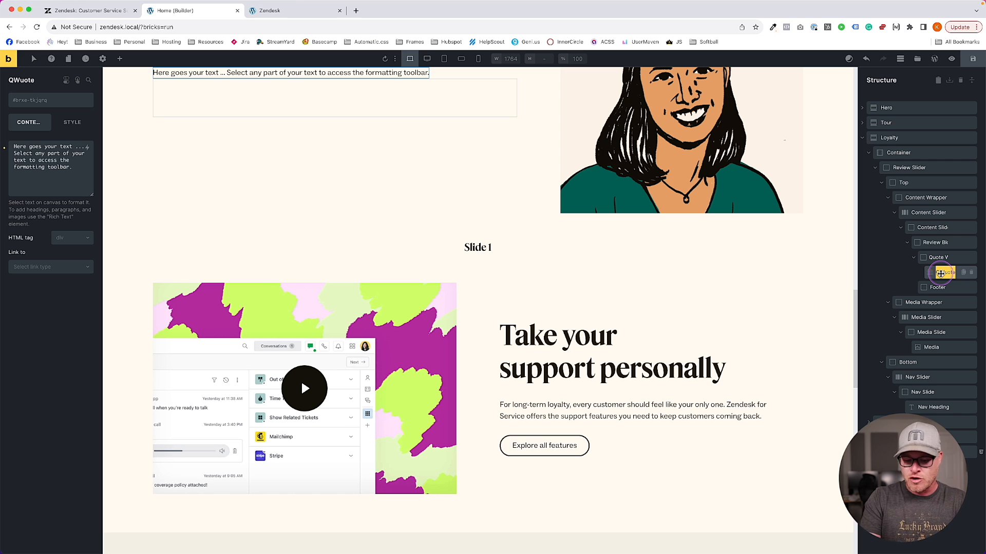
pyautogui.click(937, 287)
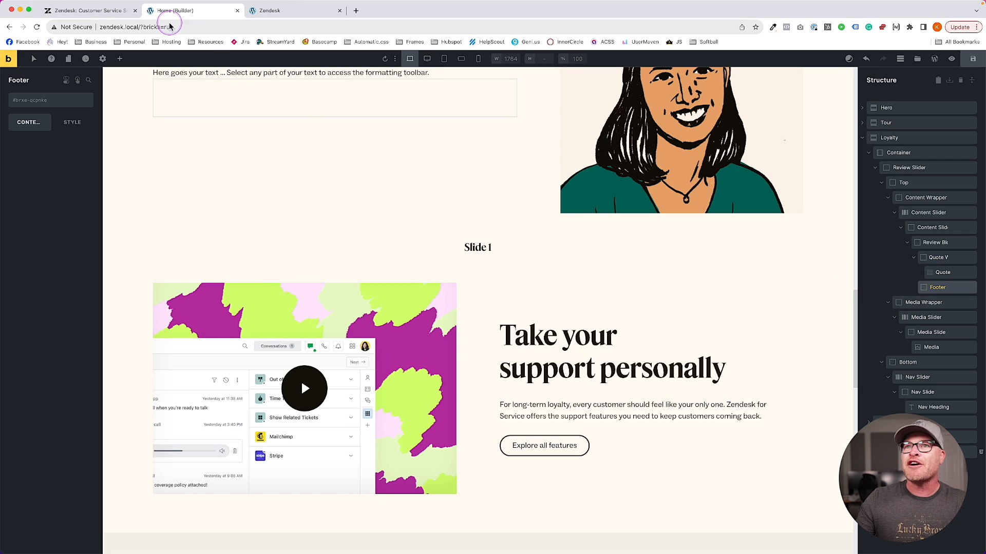
# On the live Zendesk page, mark the author's name, job title and company logo for reference
pyautogui.click(97, 16)
pyautogui.moveTo(159, 283); pyautogui.dragTo(275, 321)
pyautogui.moveTo(278, 287); pyautogui.dragTo(380, 310)
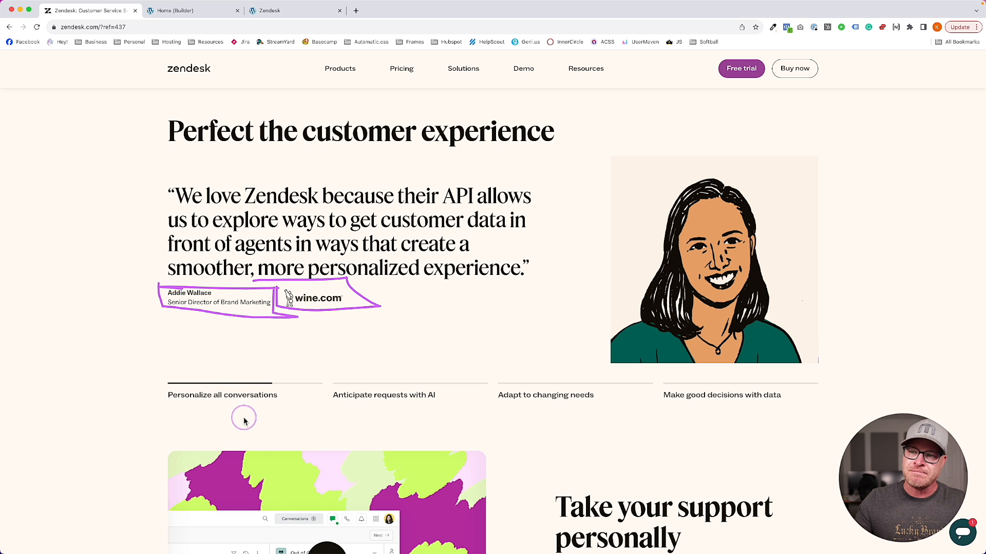
# Drag a Block into Footer so it holds Cite Wrapper and a second block renamed Logo Wrapper
pyautogui.click(167, 12)
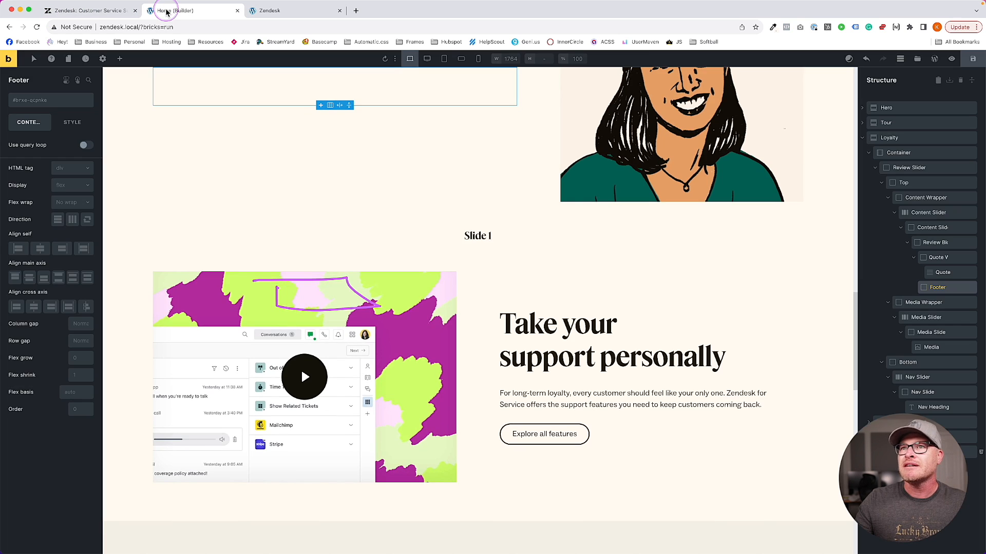
pyautogui.click(119, 60)
pyautogui.write('block')
pyautogui.moveTo(29, 118); pyautogui.dragTo(939, 302)
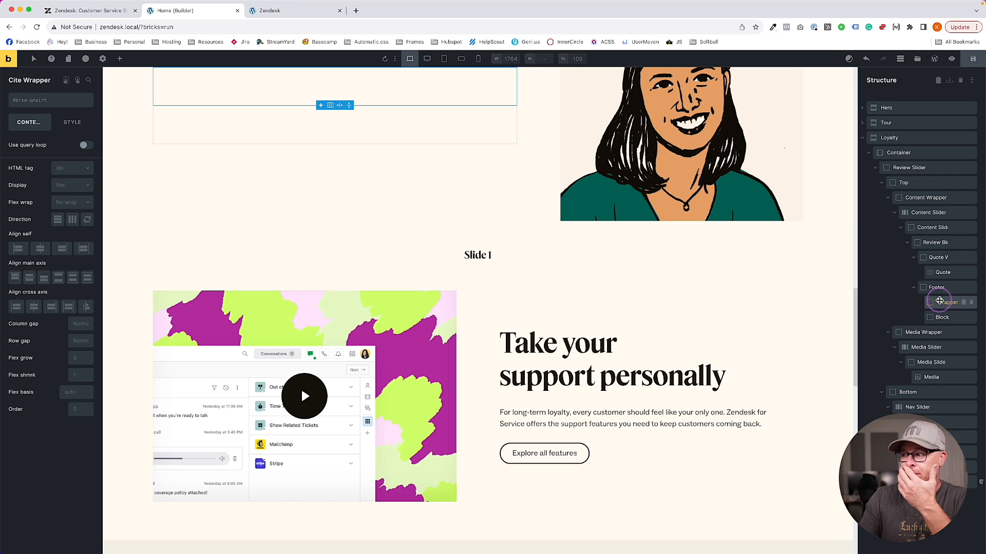
pyautogui.click(943, 317)
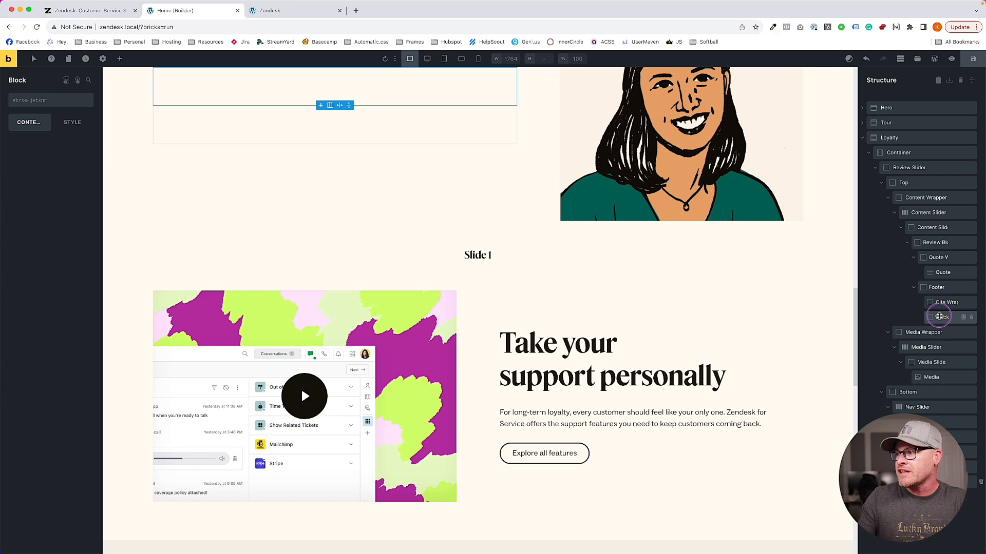
pyautogui.click(938, 316)
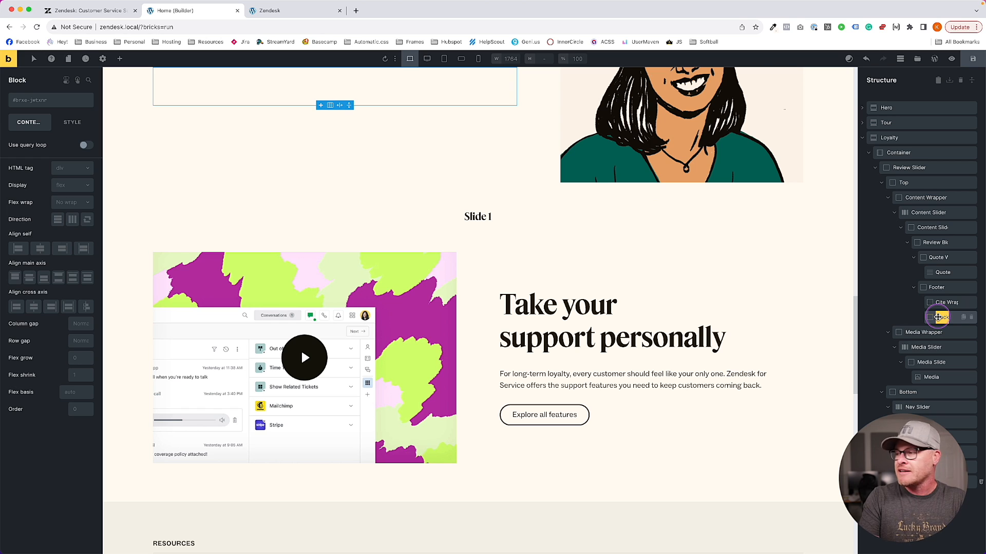
pyautogui.write('Logo Wrapper')
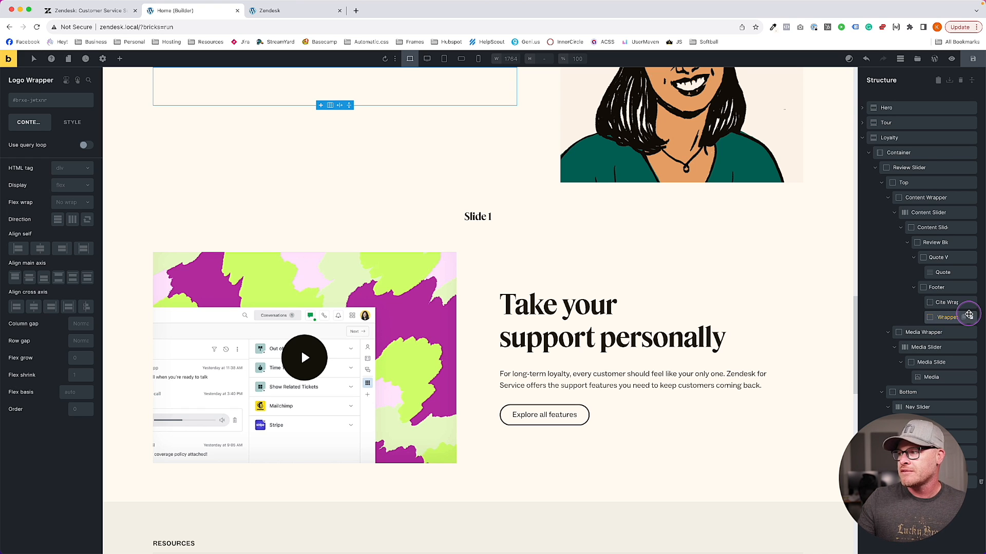
# Drag an Image element into Logo Wrapper and rename it Logo
pyautogui.click(121, 59)
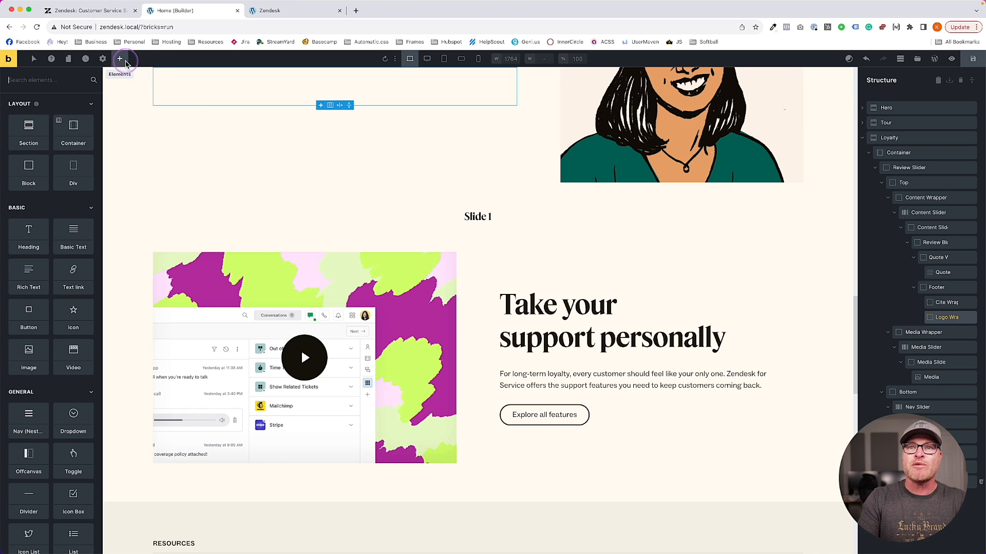
pyautogui.click(113, 11)
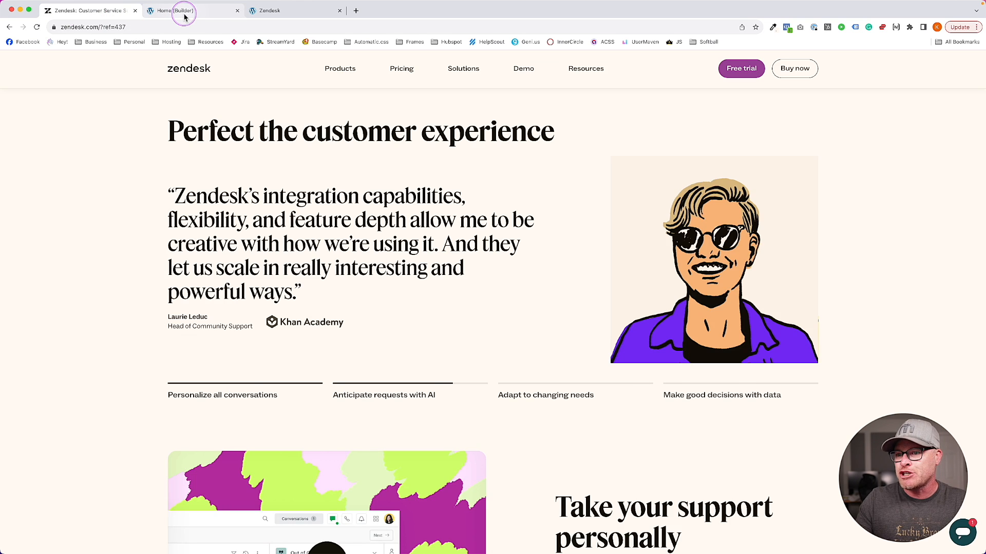
pyautogui.click(184, 12)
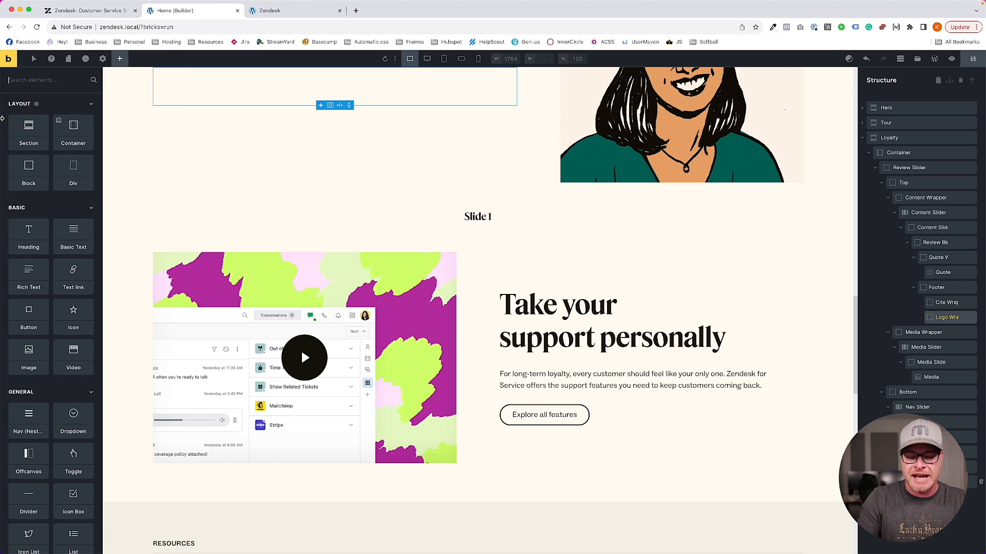
pyautogui.write('image')
pyautogui.moveTo(30, 118); pyautogui.dragTo(205, 90)
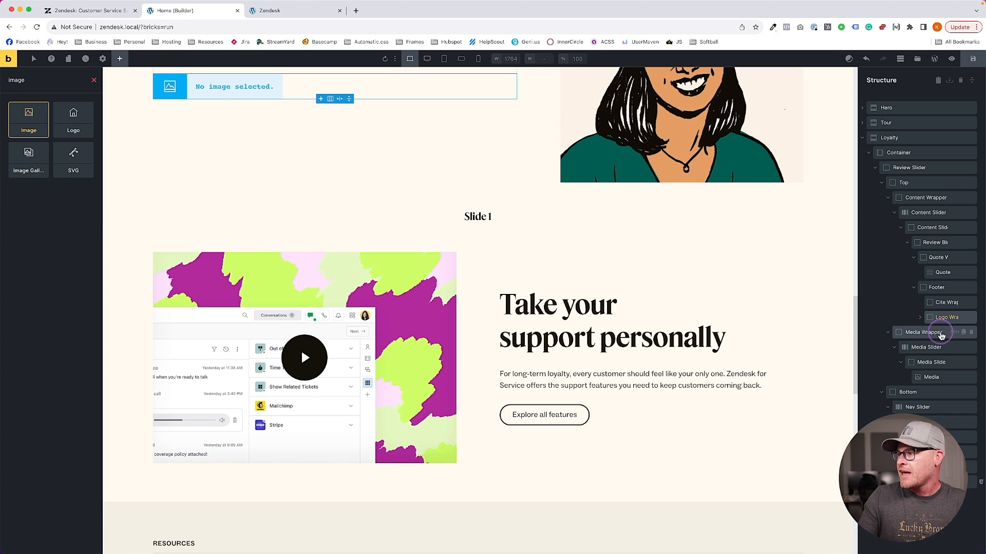
pyautogui.click(919, 318)
pyautogui.doubleClick(942, 332)
pyautogui.write('L')
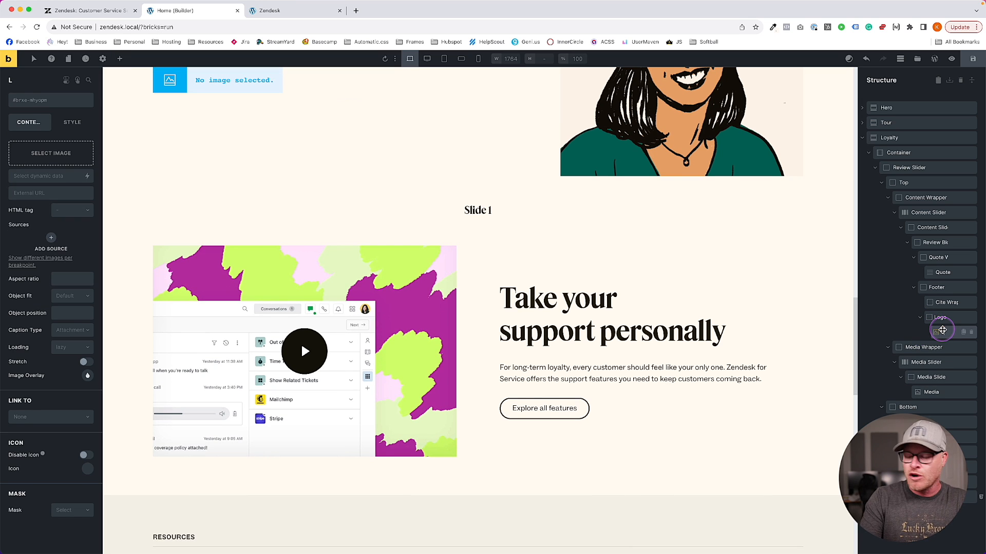
# Select Cite Wrapper, then review the testimonial quote and author name on the live Zendesk page
pyautogui.click(944, 304)
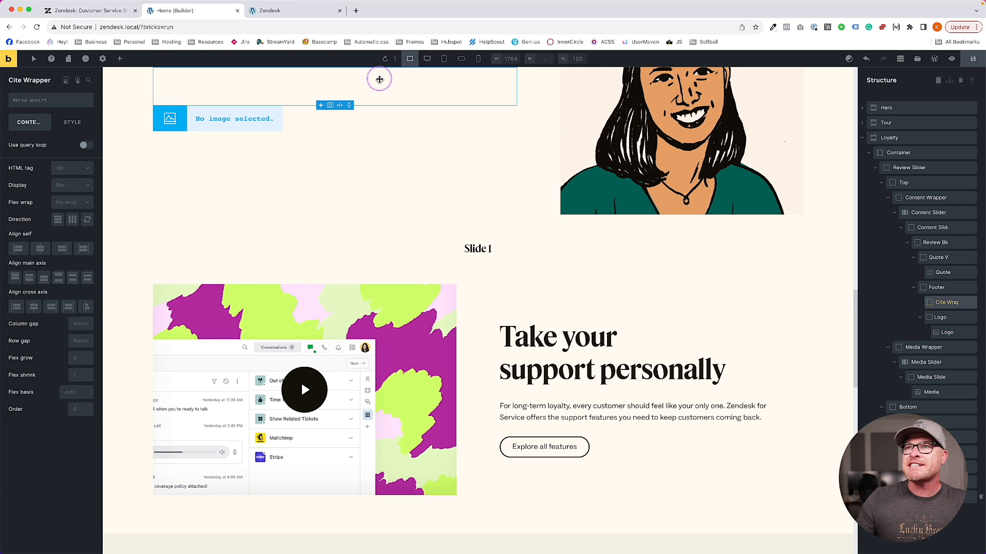
pyautogui.click(274, 11)
pyautogui.click(92, 10)
pyautogui.moveTo(158, 266); pyautogui.dragTo(236, 282)
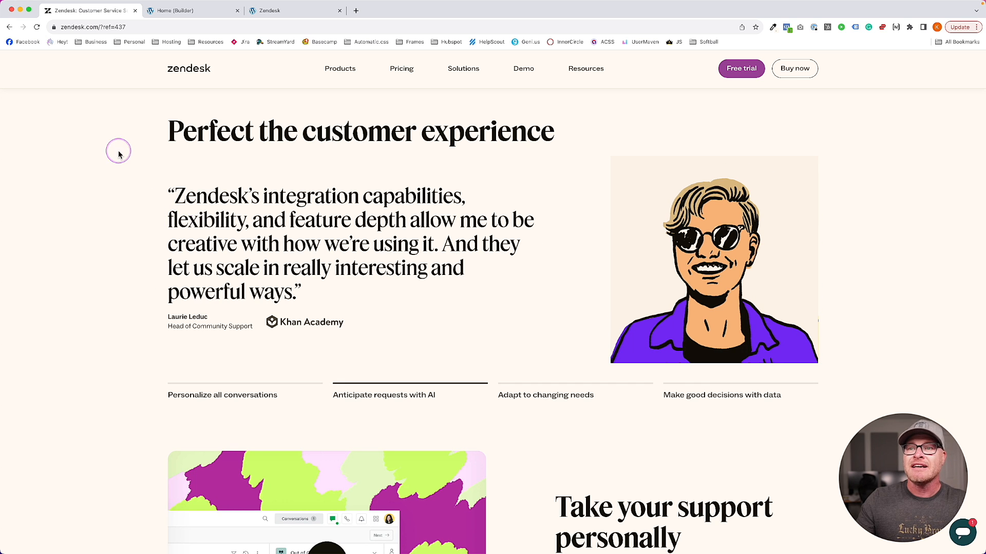
# Insert two Basic Text elements into the Cite Wrapper
pyautogui.click(173, 12)
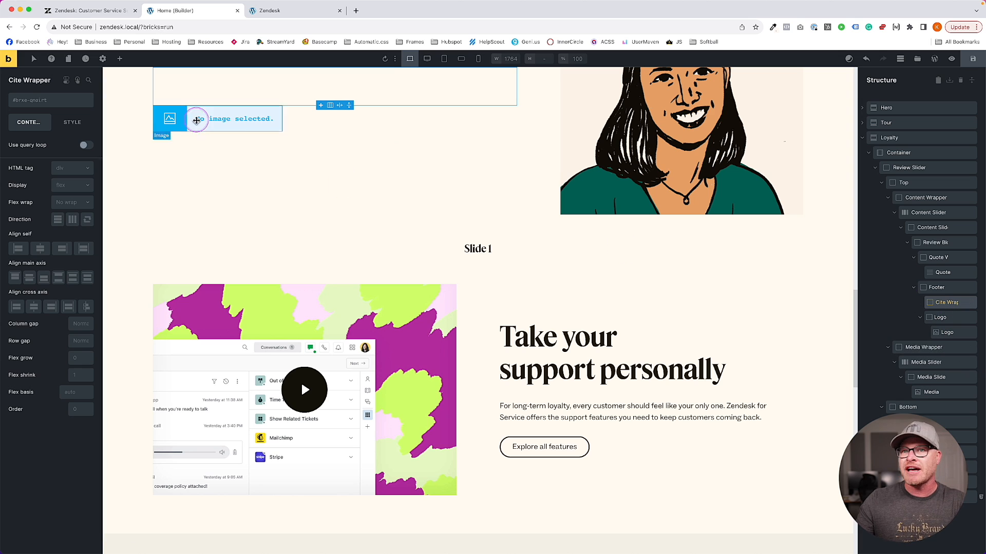
pyautogui.click(121, 60)
pyautogui.write('text')
pyautogui.press('Return')
pyautogui.click(920, 303)
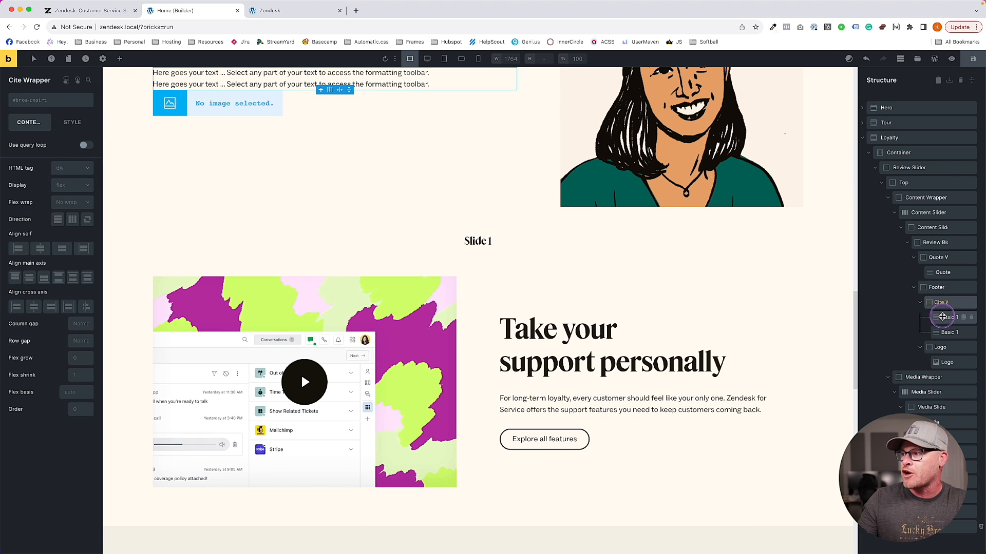
# Rename the two text elements Name and Title, then save the page
pyautogui.click(944, 317)
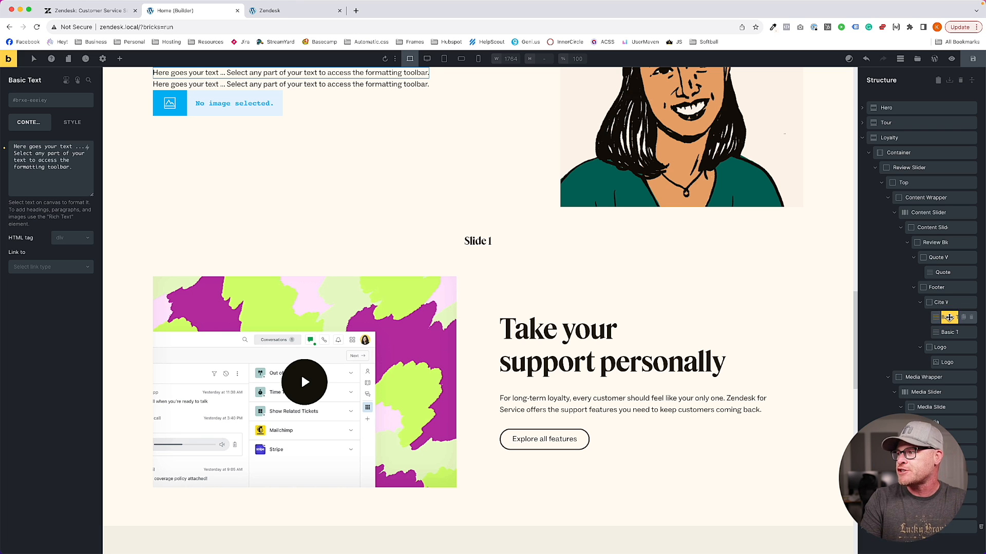
pyautogui.write('Name')
pyautogui.doubleClick(948, 333)
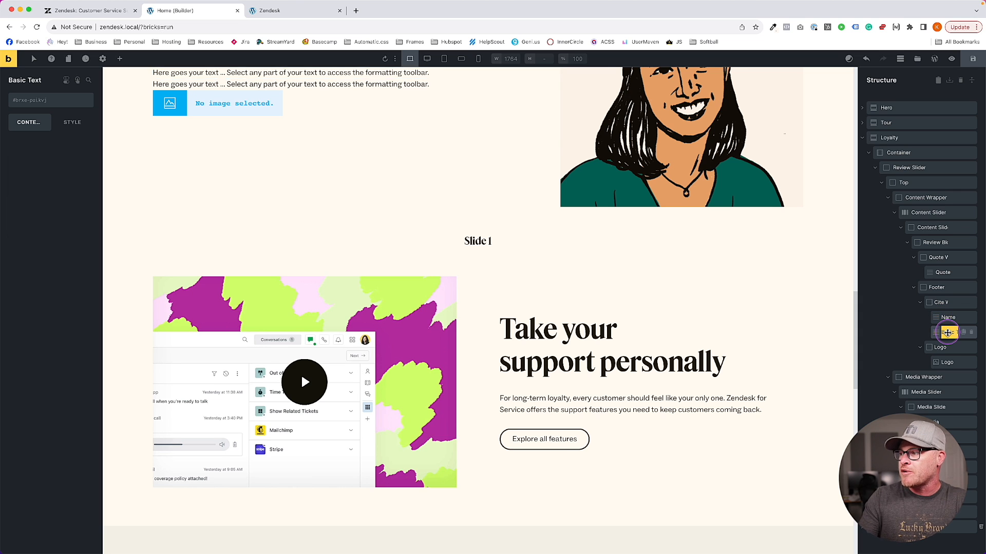
pyautogui.write('Title')
pyautogui.doubleClick(944, 302)
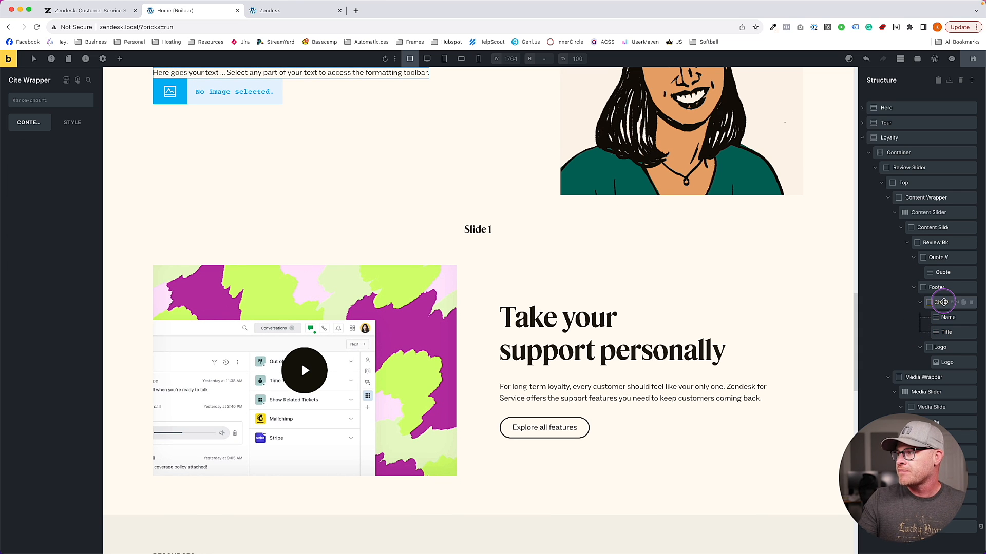
pyautogui.press('Right')
pyautogui.click(972, 59)
pyautogui.scroll(2, 476, 235)
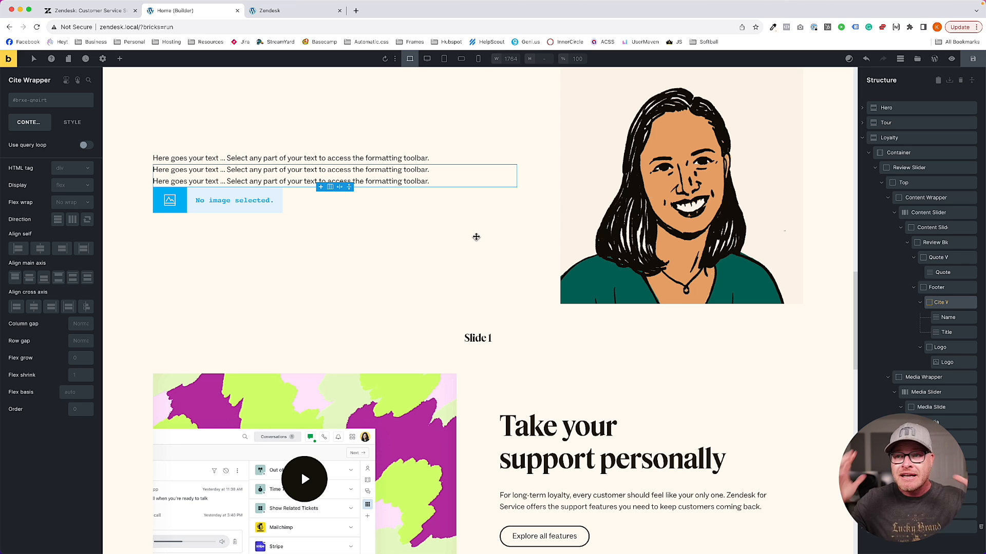
pyautogui.scroll(1, 503, 253)
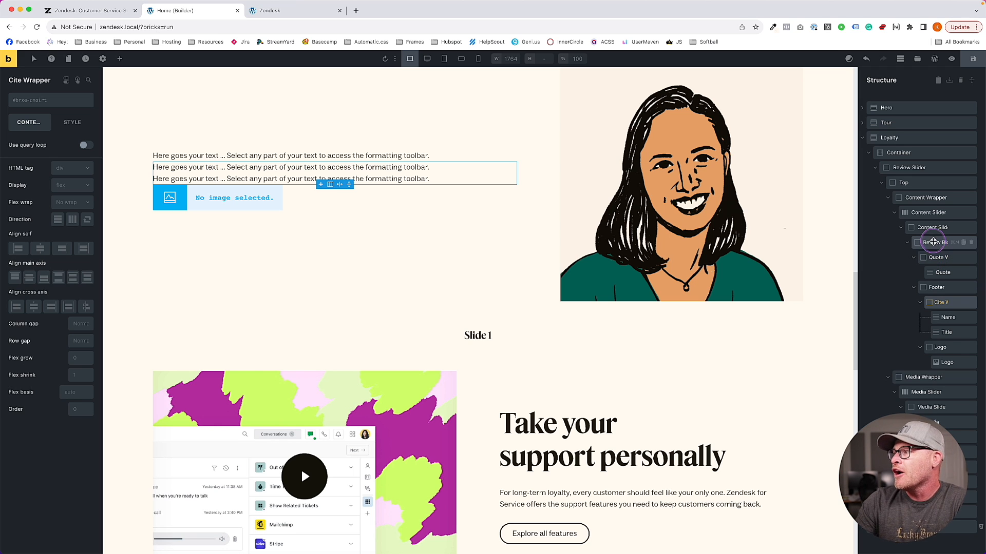
# Generate BEM classes from review-blockquote and apply them to all its children
pyautogui.click(935, 242)
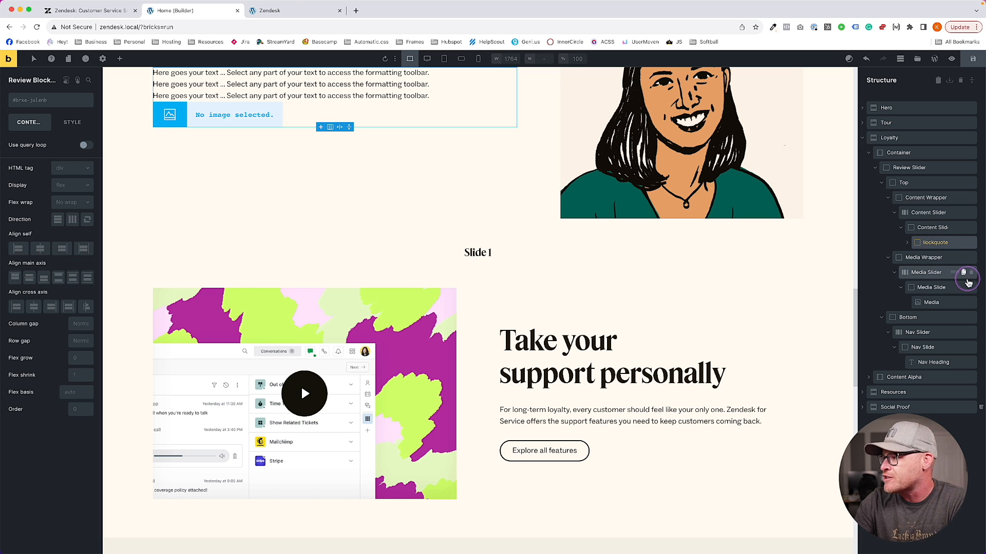
pyautogui.click(954, 243)
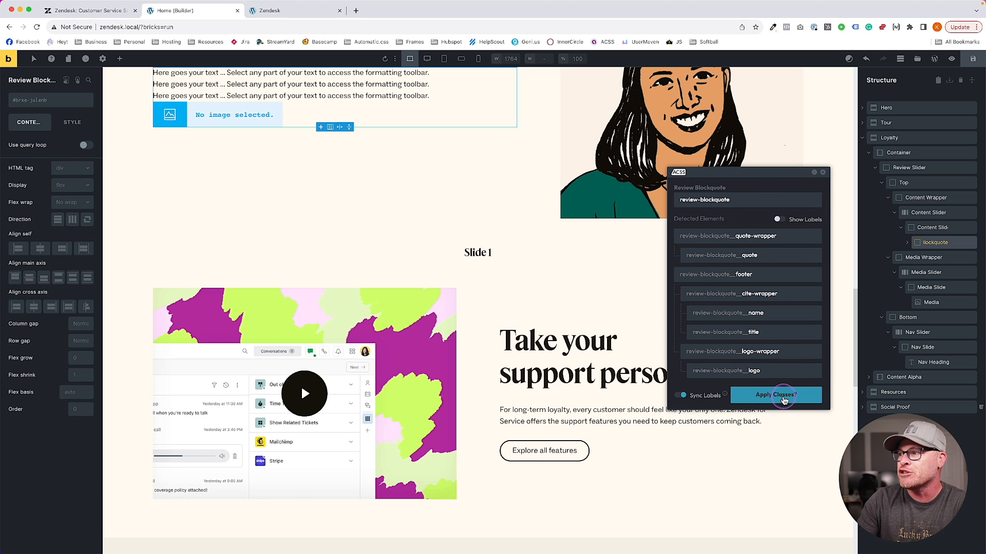
pyautogui.click(784, 398)
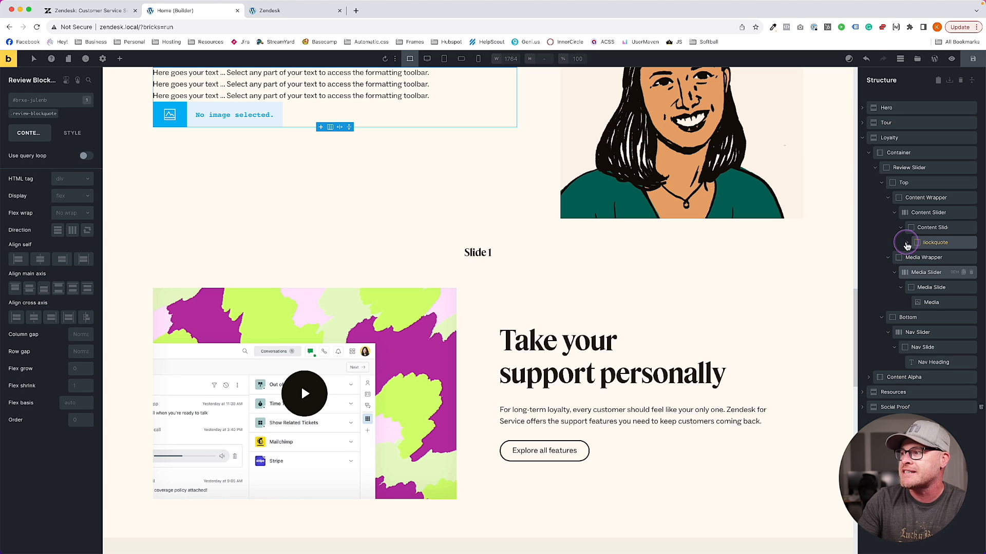
# Expand the blockquote's Quote Wrapper and Footer nodes in the Structure panel
pyautogui.click(906, 246)
pyautogui.click(935, 257)
pyautogui.click(942, 272)
pyautogui.click(938, 286)
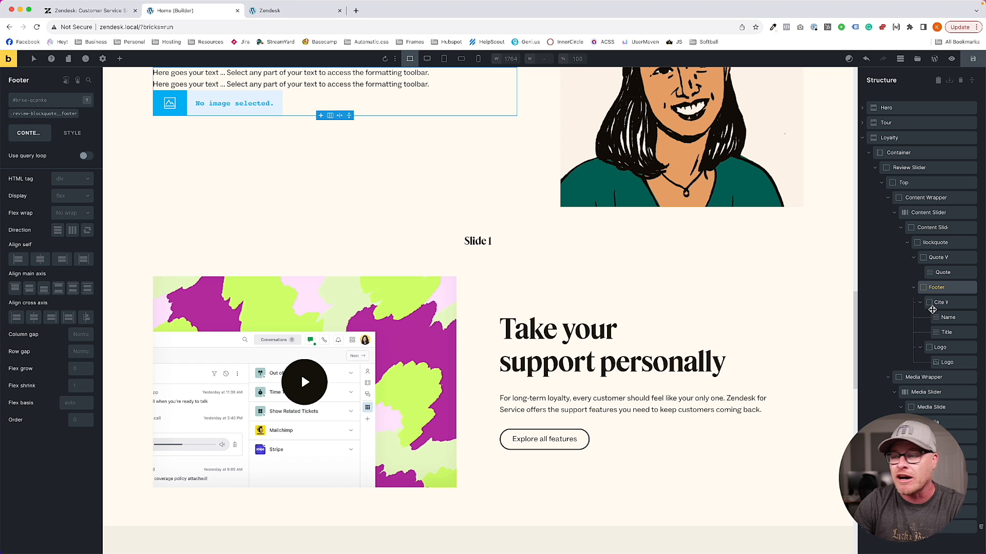
pyautogui.click(933, 248)
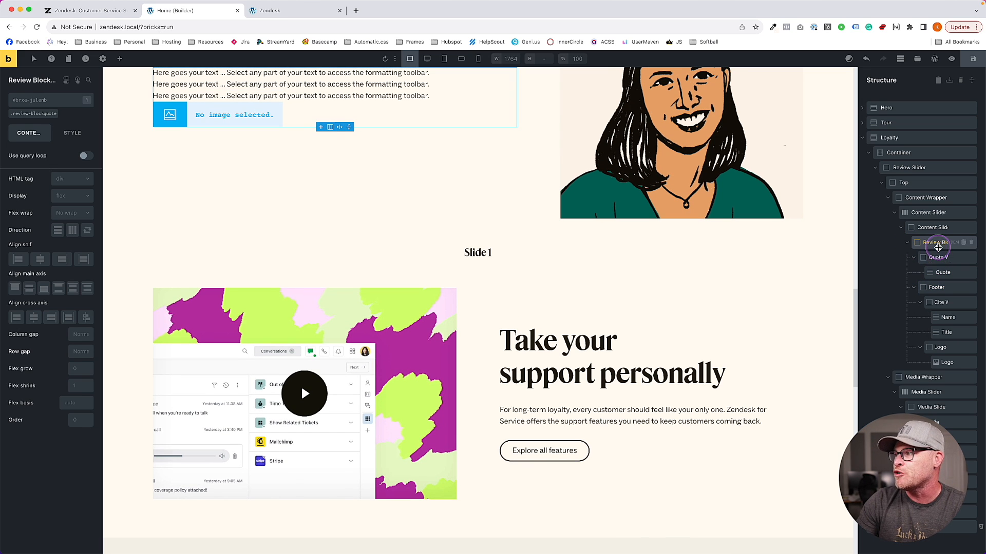
pyautogui.scroll(3, 335, 257)
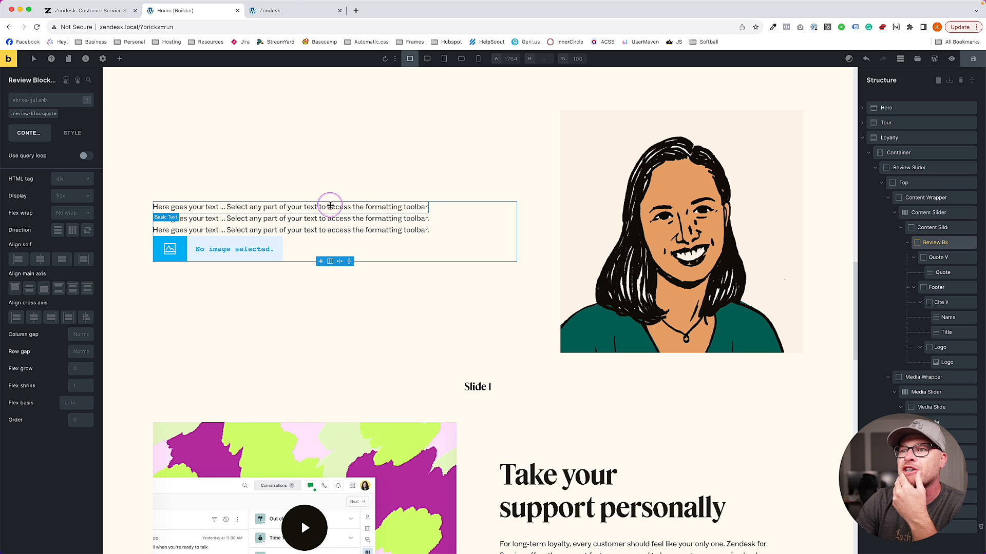
pyautogui.click(330, 206)
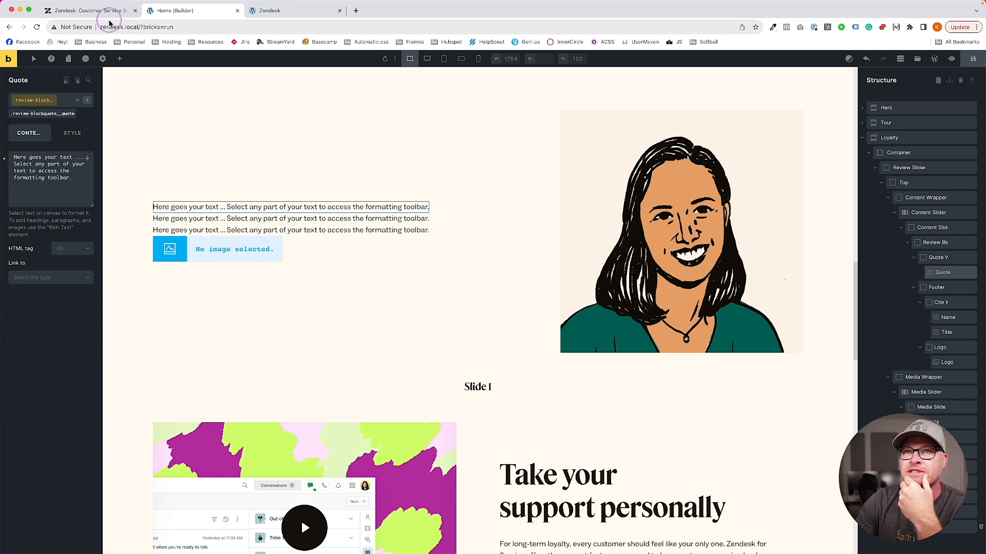
pyautogui.click(108, 14)
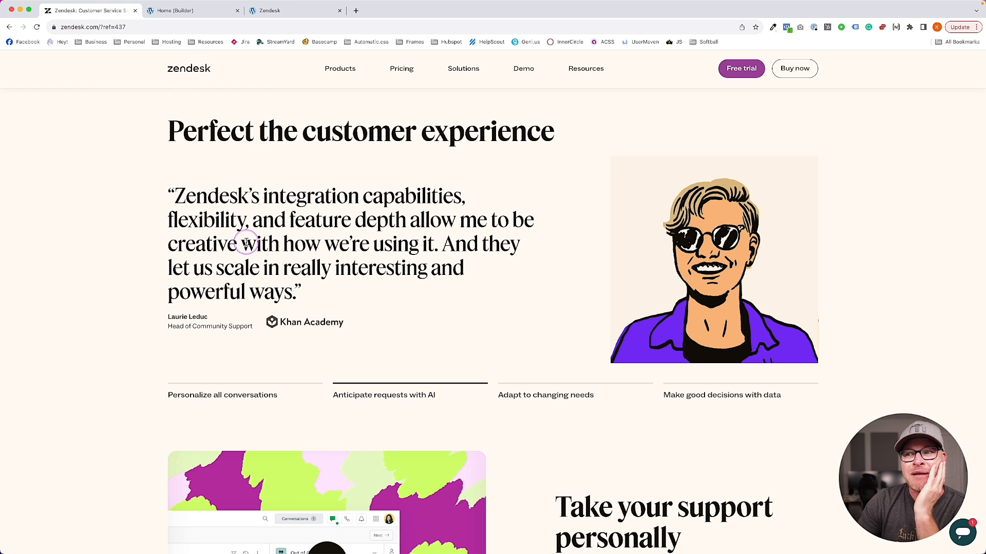
pyautogui.click(175, 11)
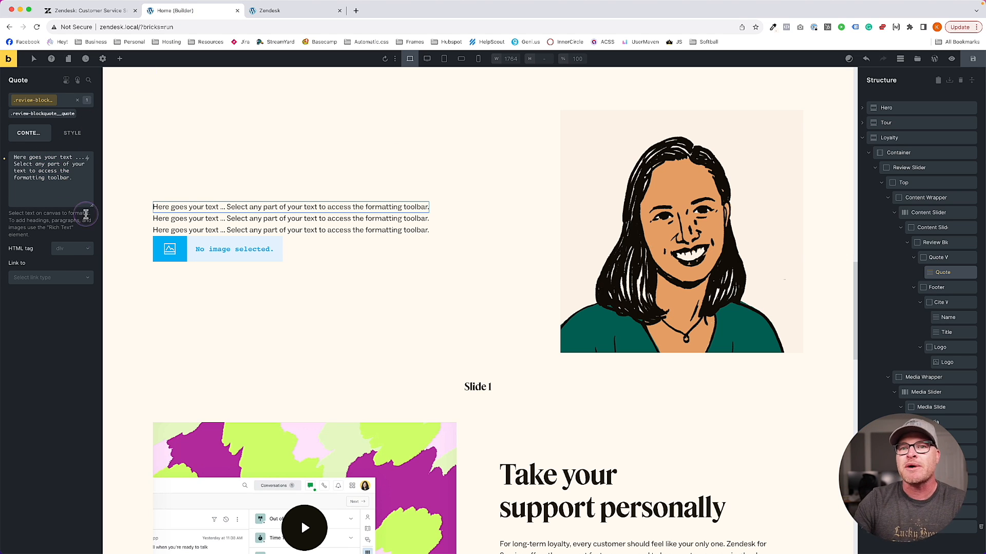
pyautogui.click(72, 249)
# Try a custom blockquote tag on the Quote element, then revert it to a div
pyautogui.click(67, 324)
pyautogui.click(66, 264)
pyautogui.write('blockquote')
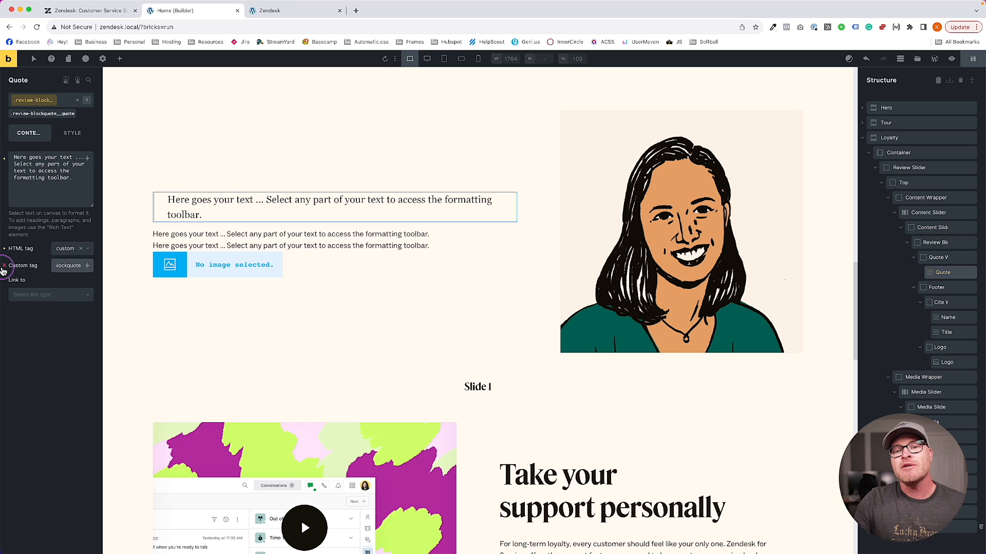
pyautogui.click(4, 267)
pyautogui.click(5, 248)
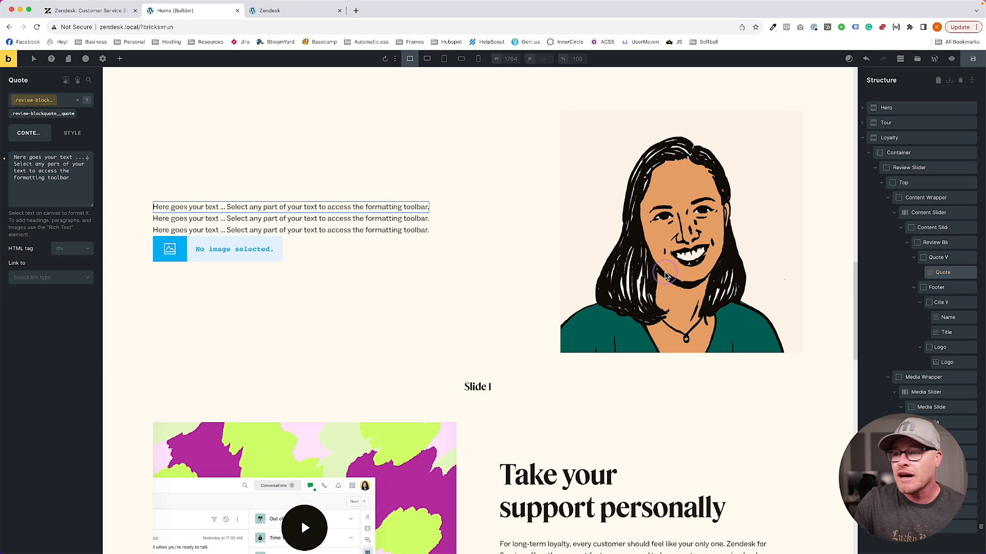
# On the .review-blockquote class, set the HTML tag to custom with blockquote as the tag
pyautogui.click(942, 242)
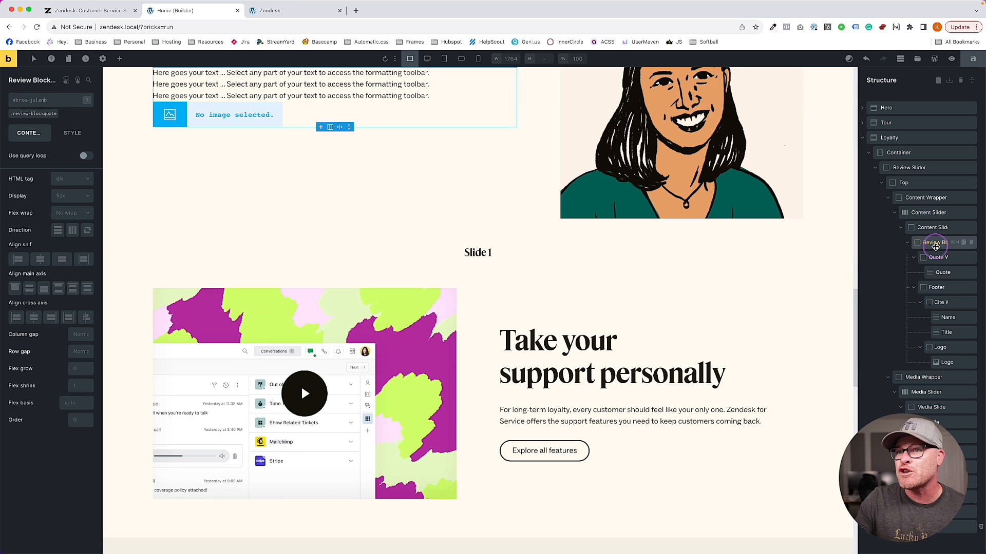
pyautogui.click(34, 113)
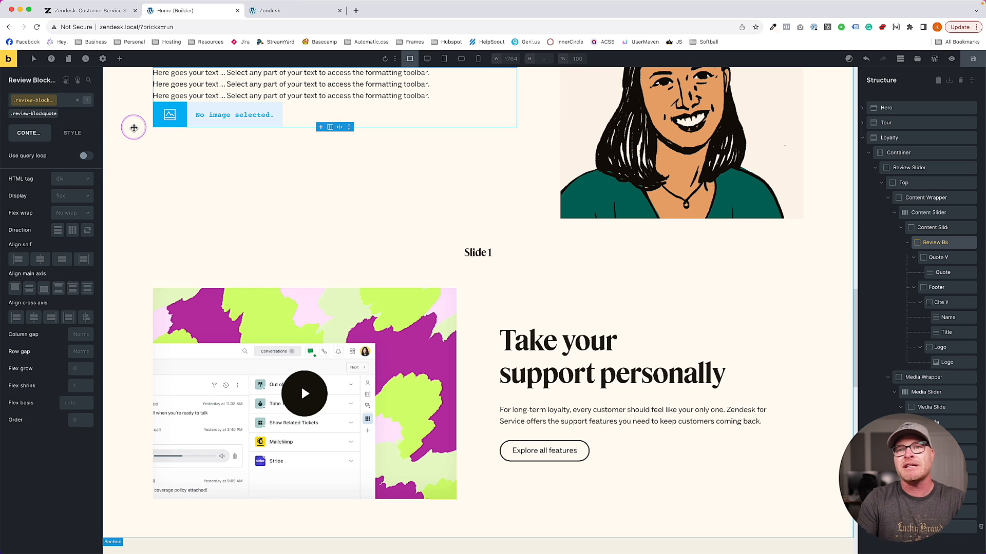
pyautogui.click(70, 196)
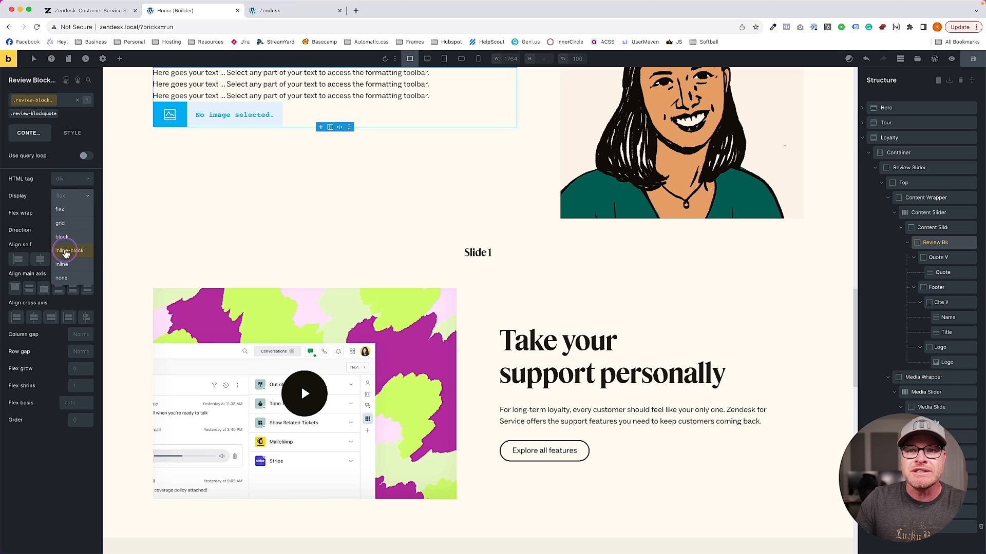
pyautogui.click(70, 179)
pyautogui.scroll(-2, 66, 303)
pyautogui.click(70, 315)
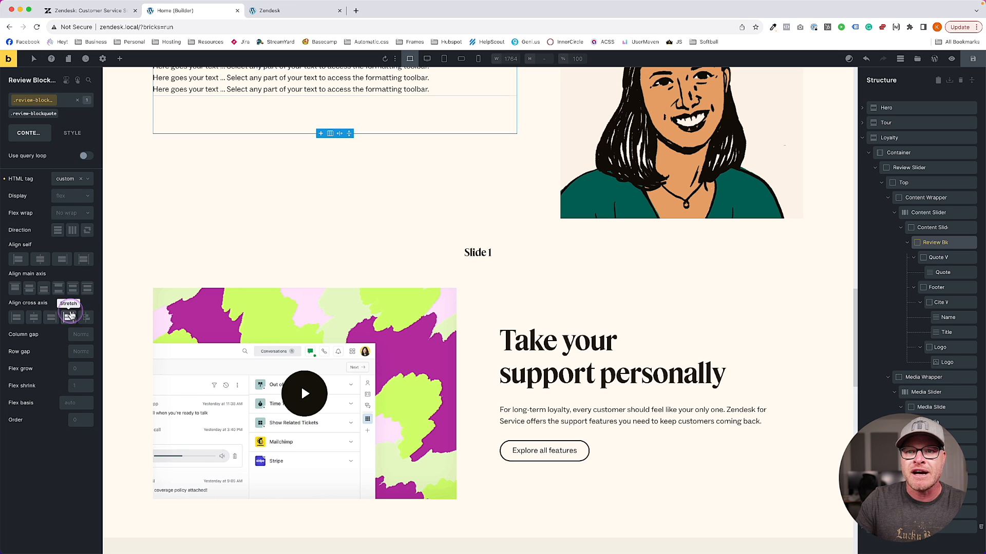
pyautogui.click(70, 195)
pyautogui.write('blockquote')
pyautogui.scroll(3, 335, 185)
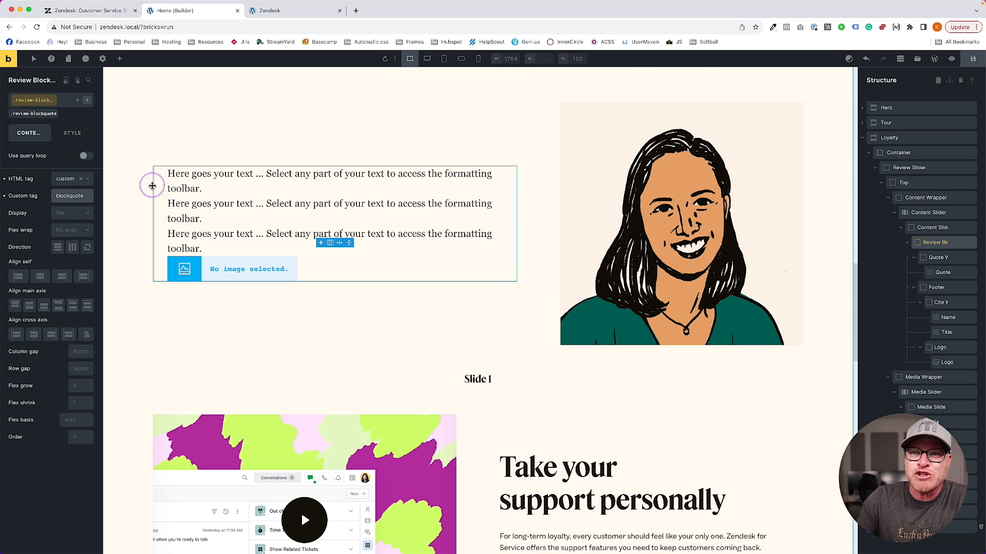
# Set the blockquote's left padding to 0 in the Layout settings
pyautogui.click(71, 133)
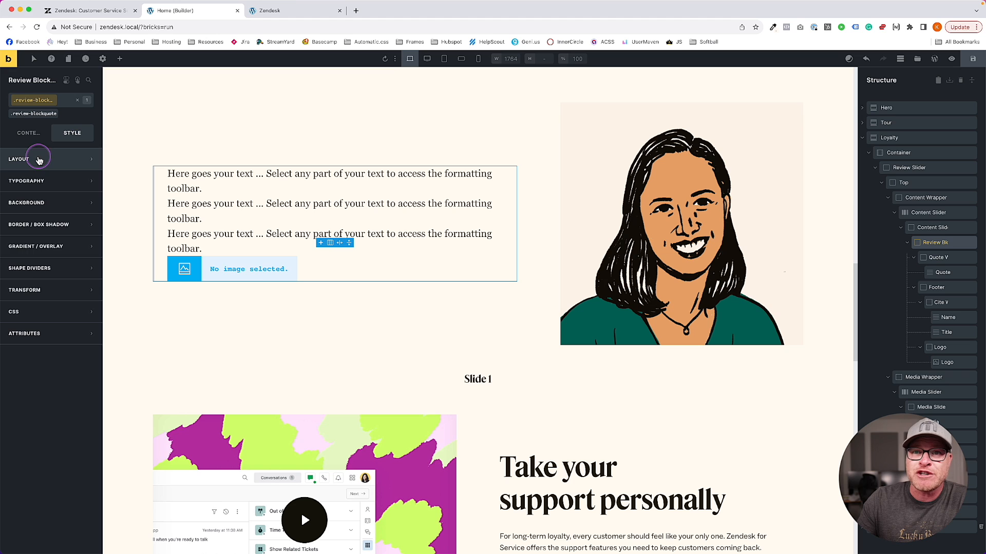
pyautogui.click(39, 161)
pyautogui.click(29, 277)
pyautogui.write('0')
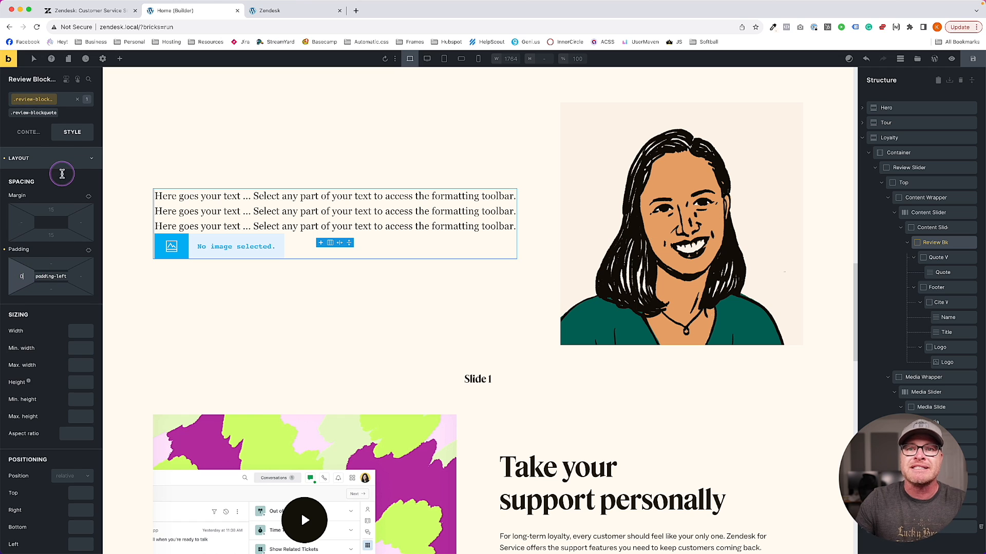
# Set the blockquote's left border width to 0 and save the page
pyautogui.click(61, 159)
pyautogui.click(46, 226)
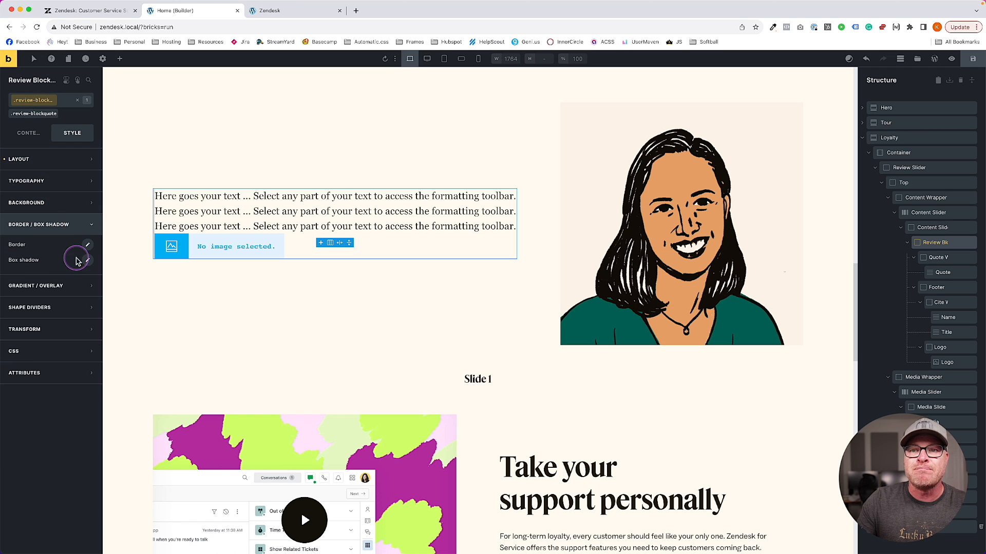
pyautogui.click(87, 244)
pyautogui.click(79, 289)
pyautogui.write('0')
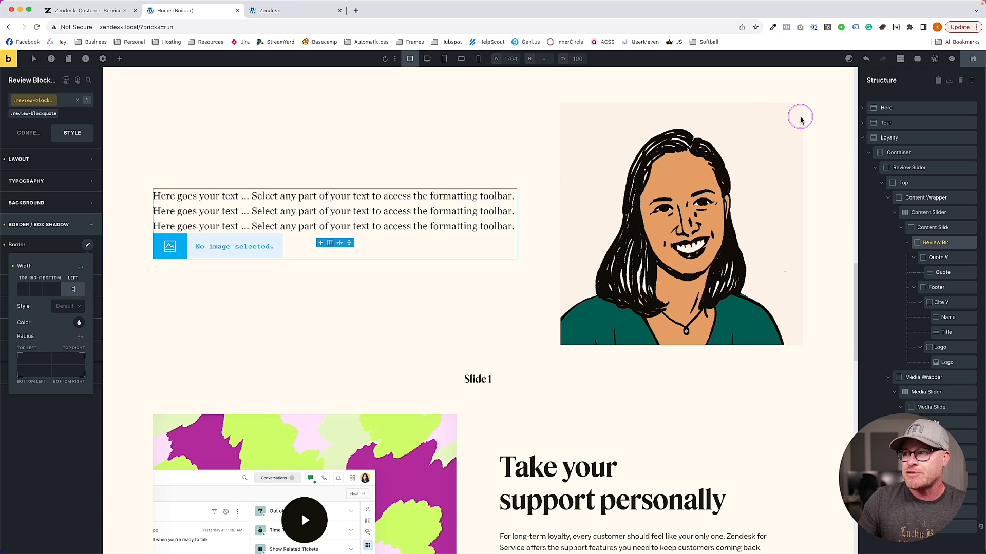
pyautogui.click(973, 60)
# Give the first quote text the h2 font size, var(--h2)
pyautogui.click(299, 199)
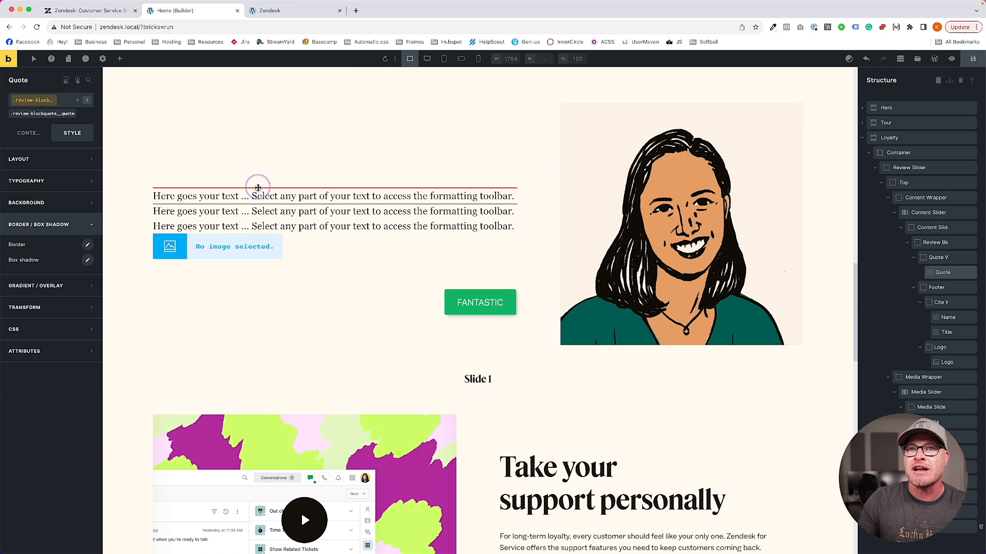
pyautogui.click(75, 181)
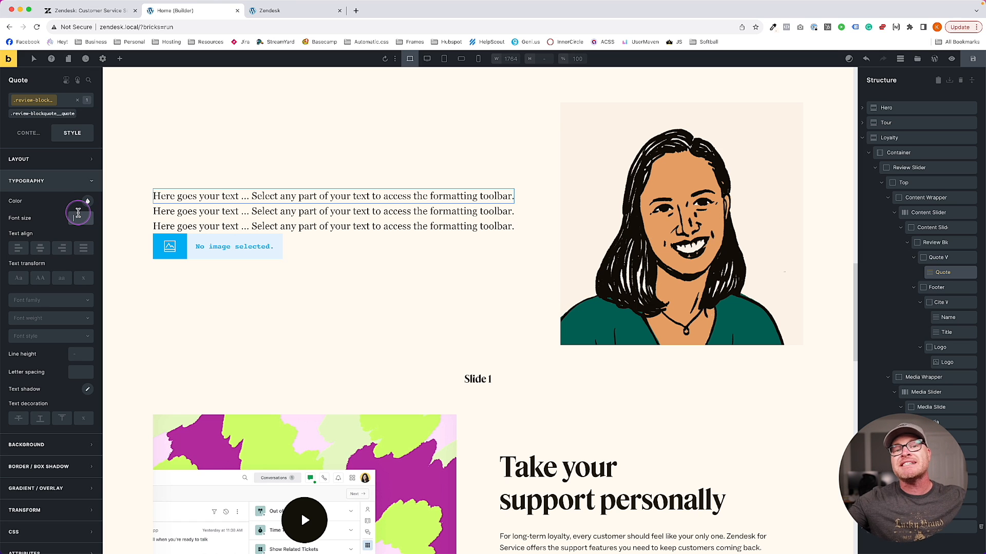
pyautogui.press('Return')
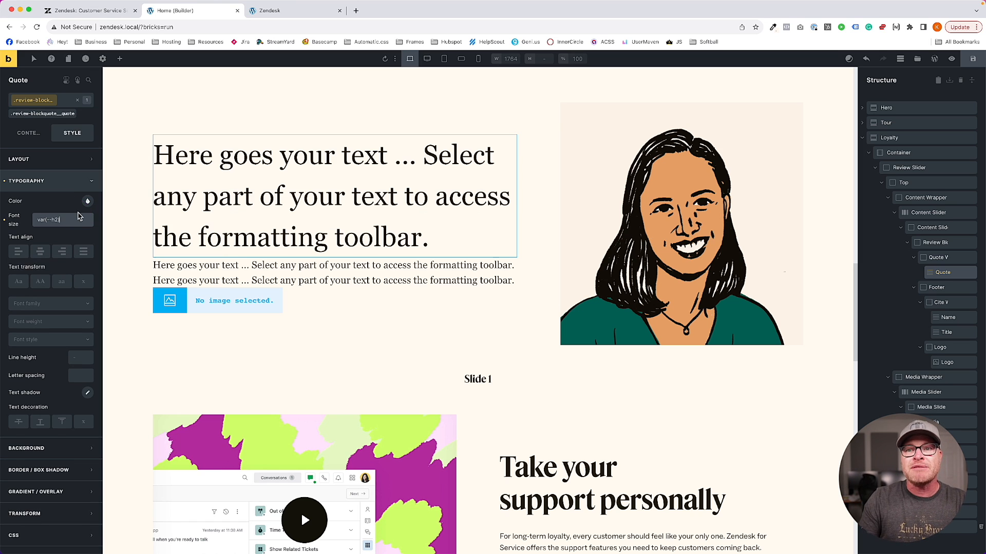
pyautogui.click(80, 216)
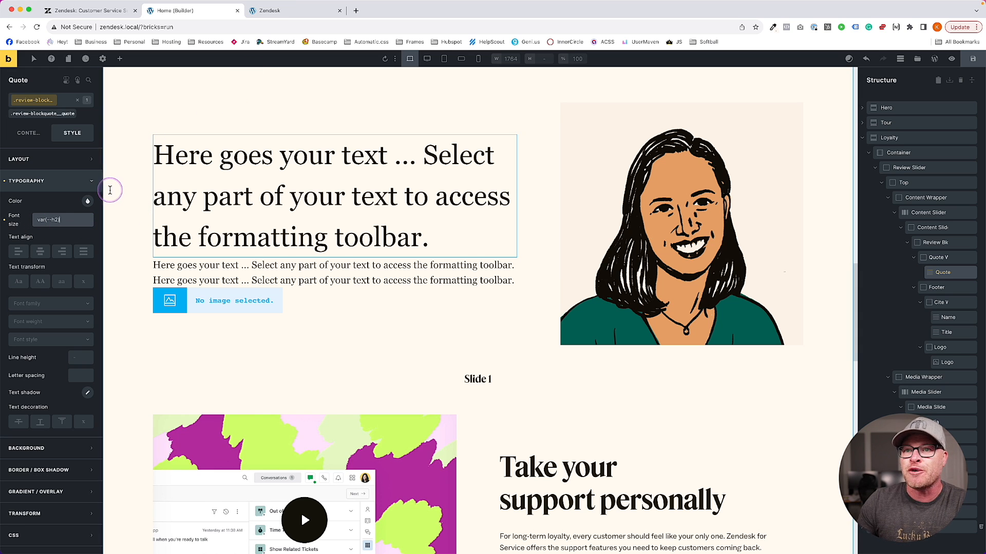
pyautogui.click(23, 181)
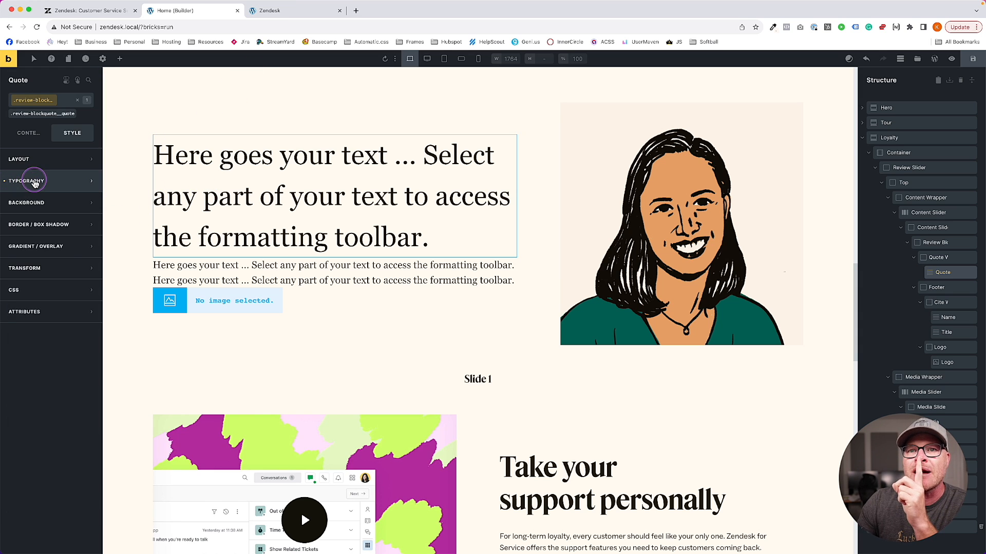
# Set the quote's font family to Feature after trying Social
pyautogui.click(34, 182)
pyautogui.click(61, 304)
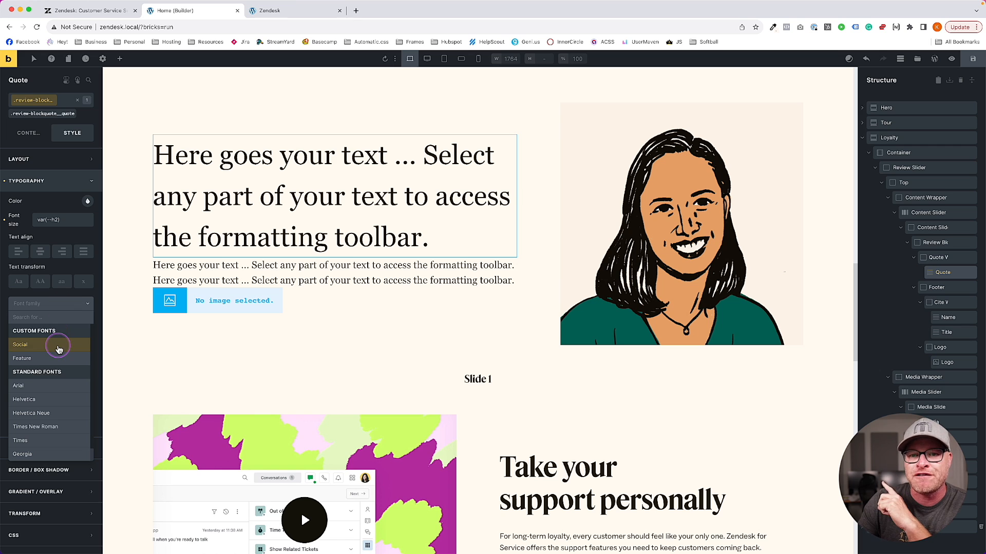
pyautogui.click(58, 346)
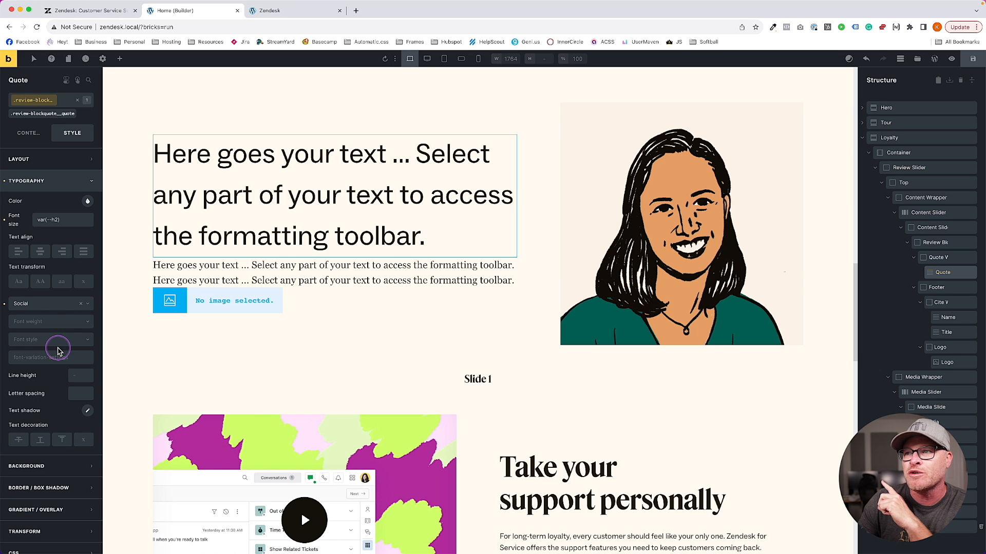
pyautogui.click(46, 304)
pyautogui.click(45, 347)
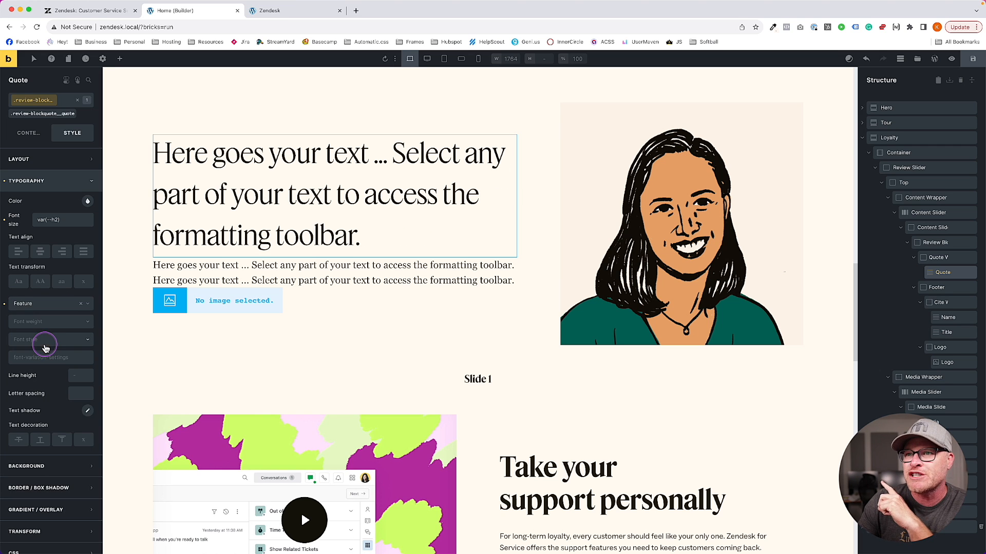
# Check the live Zendesk quote, then make the quote text weight 700
pyautogui.click(72, 11)
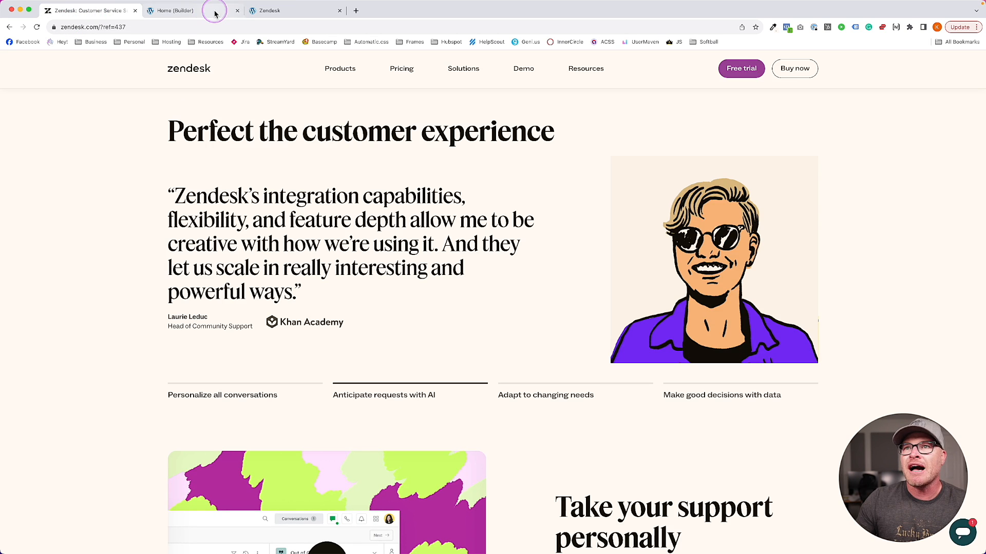
pyautogui.click(214, 13)
pyautogui.click(49, 321)
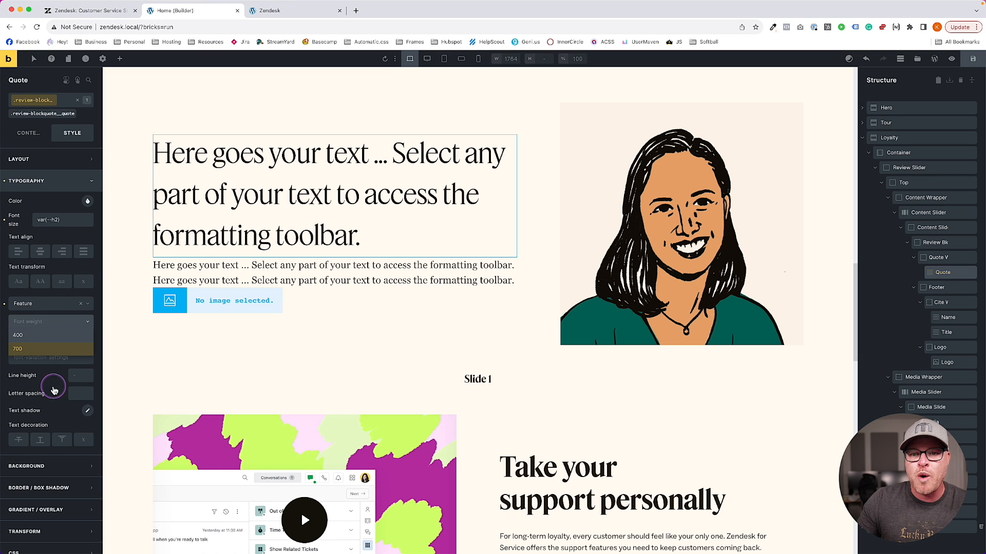
pyautogui.click(39, 349)
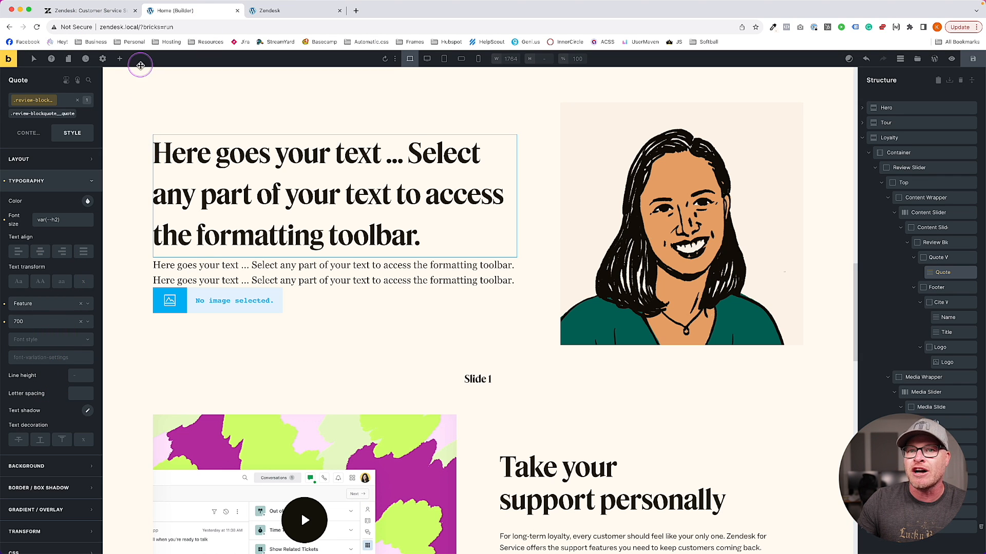
# Set the quote's line height to 1.1 and bring the Zendesk testimonial back up
pyautogui.click(78, 376)
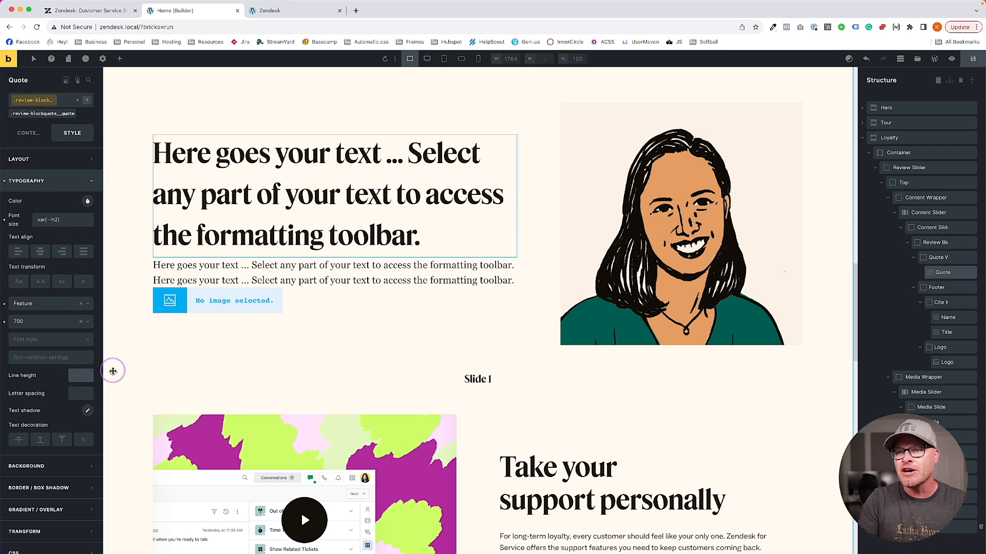
pyautogui.write('1.1')
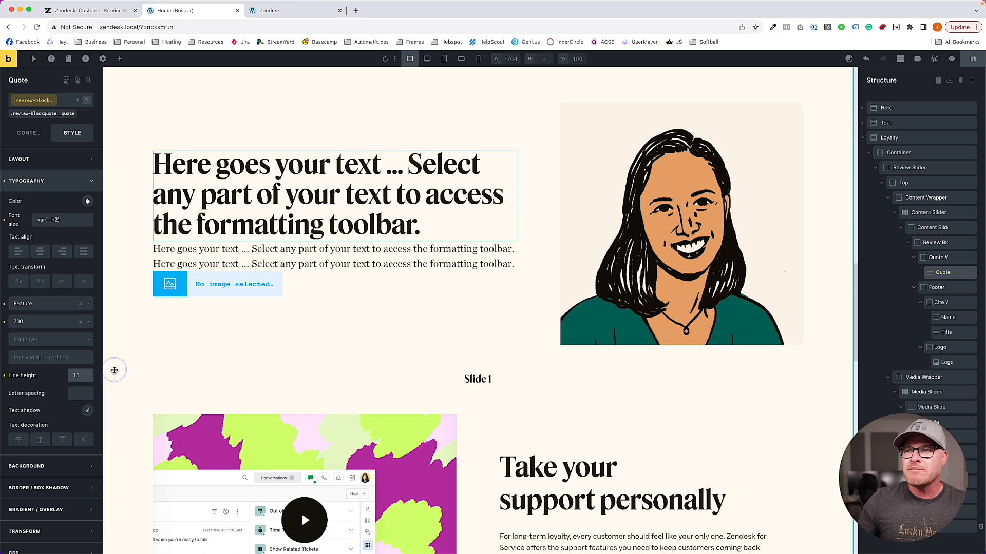
pyautogui.click(110, 12)
pyautogui.click(176, 12)
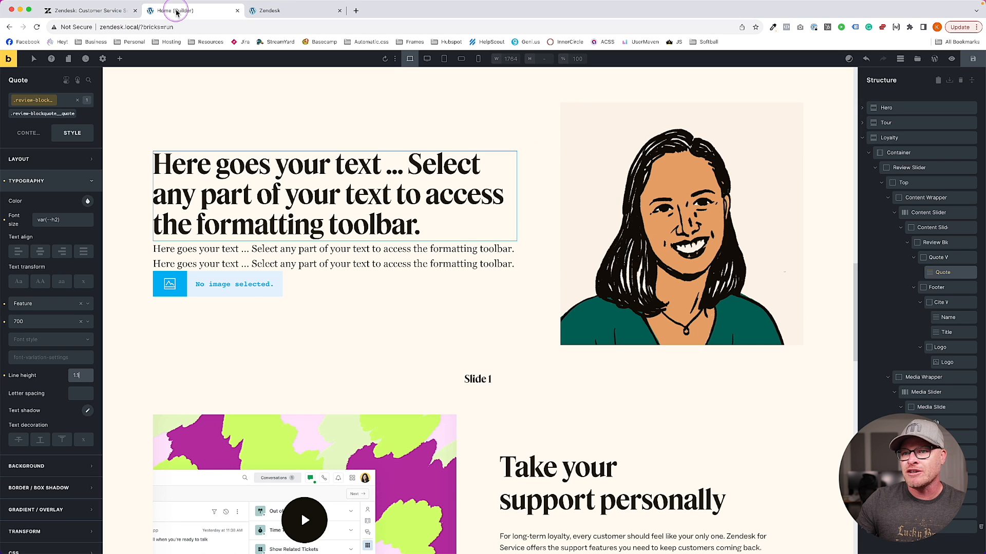
pyautogui.click(82, 11)
# Inspect the Zendesk quote's size in DevTools, then return to the builder
pyautogui.rightClick(221, 247)
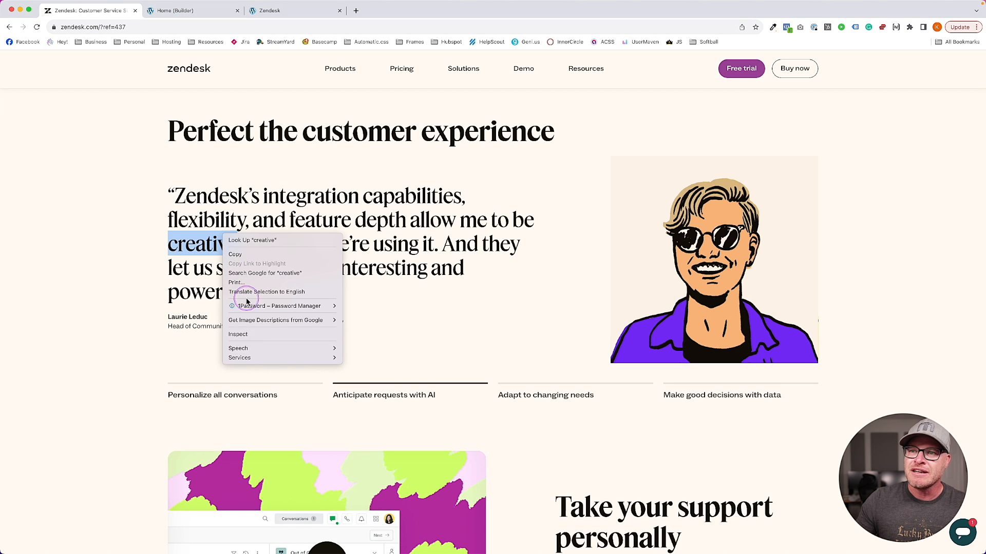
pyautogui.click(264, 335)
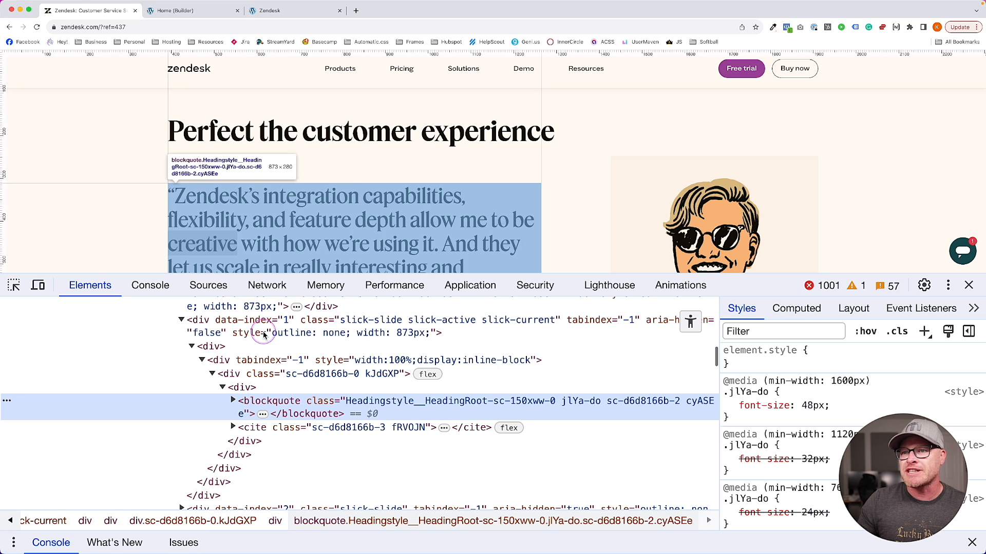
pyautogui.click(969, 287)
pyautogui.click(184, 12)
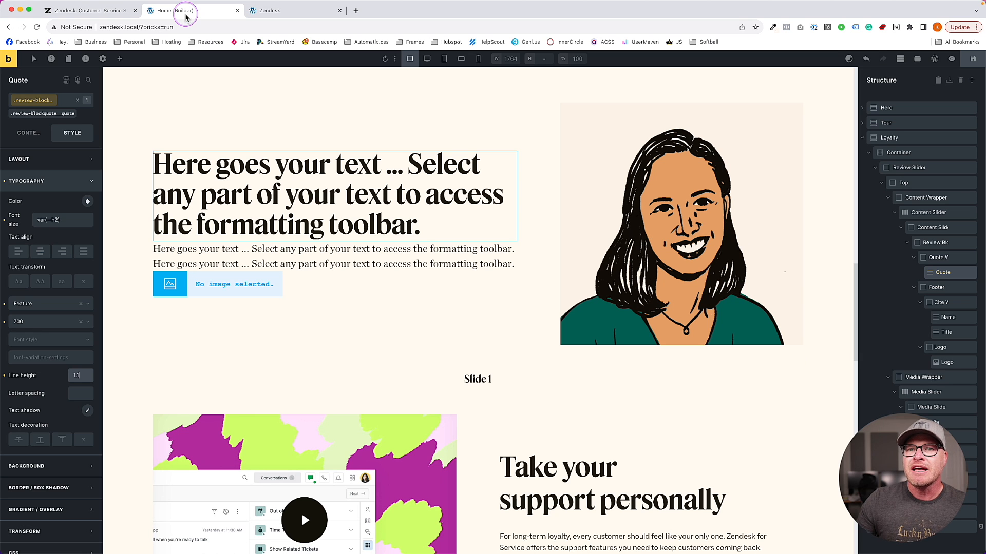
# Change the quote's font size to calc(var(--h2) / 1.4) after trying h3
pyautogui.click(61, 220)
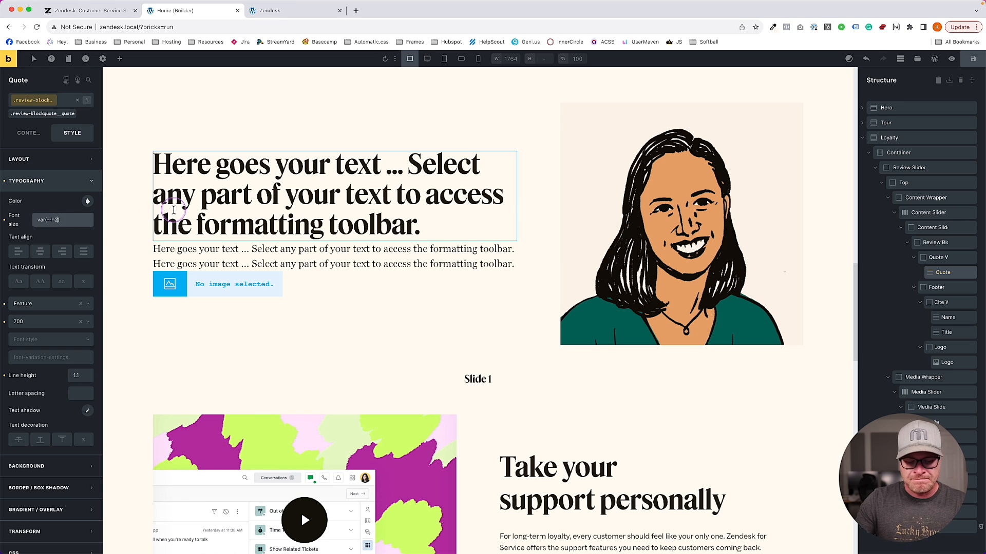
pyautogui.press('BackSpace')
pyautogui.write('3')
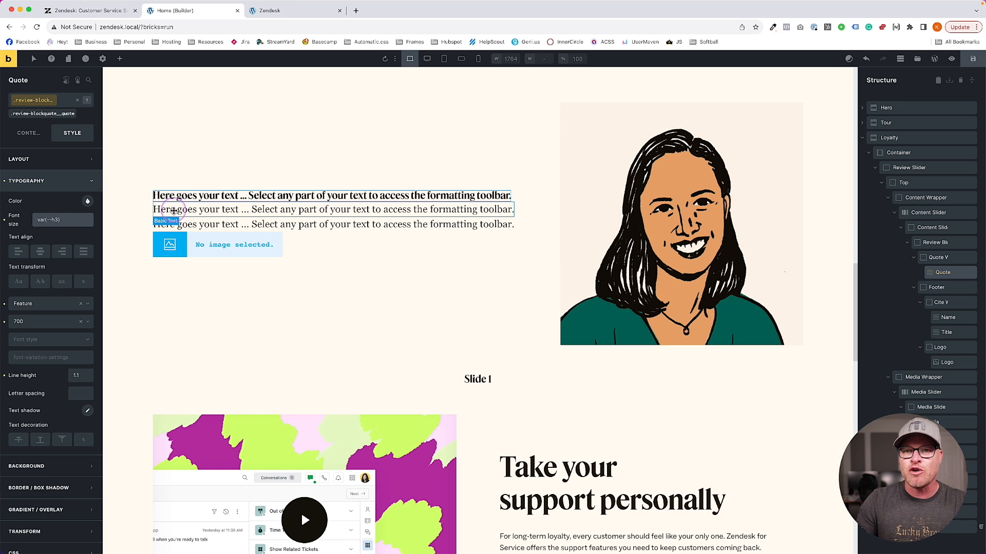
pyautogui.press('BackSpace')
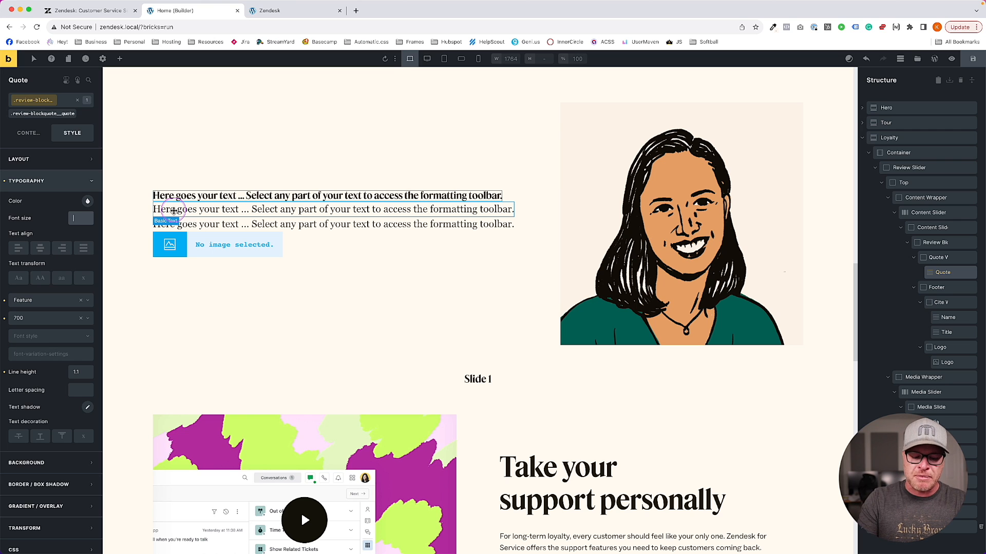
pyautogui.write('--h2) / 1.4)')
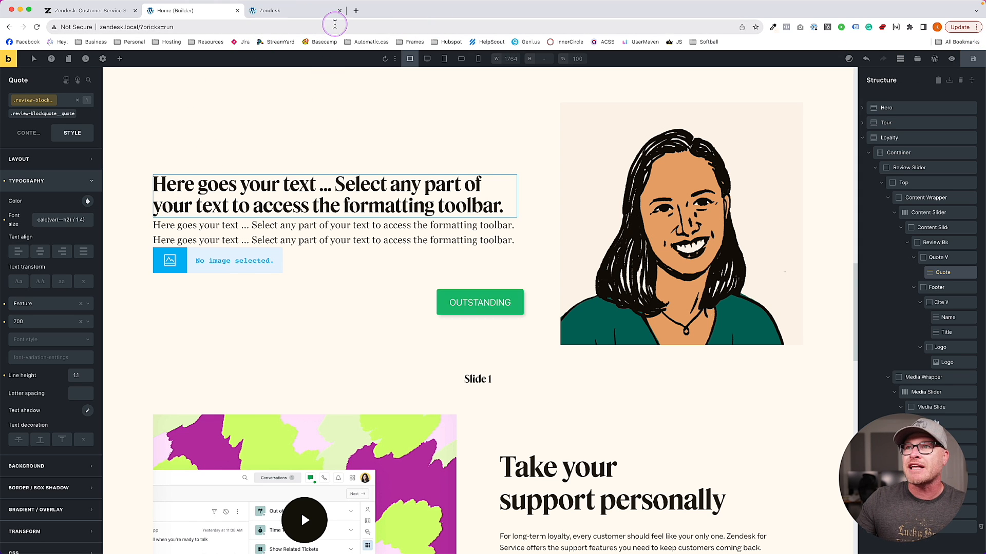
# Inspect the front-end preview quote's computed styles in DevTools
pyautogui.click(308, 12)
pyautogui.rightClick(319, 302)
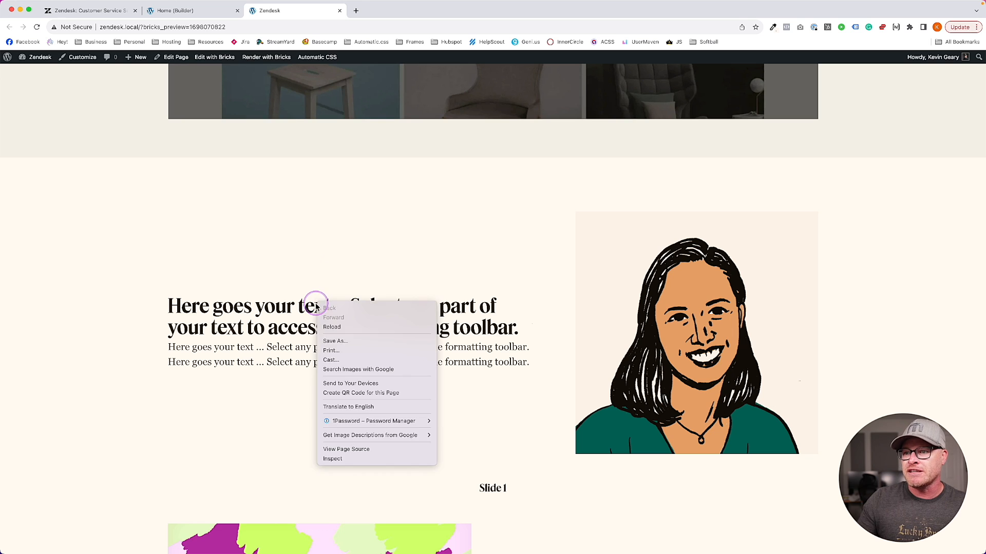
pyautogui.click(360, 458)
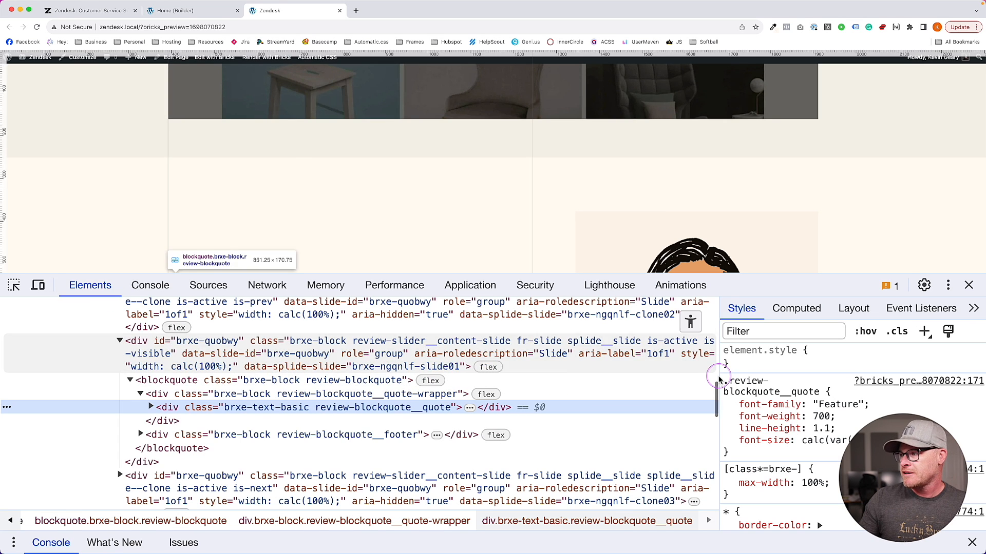
pyautogui.click(797, 309)
pyautogui.scroll(-5, 835, 437)
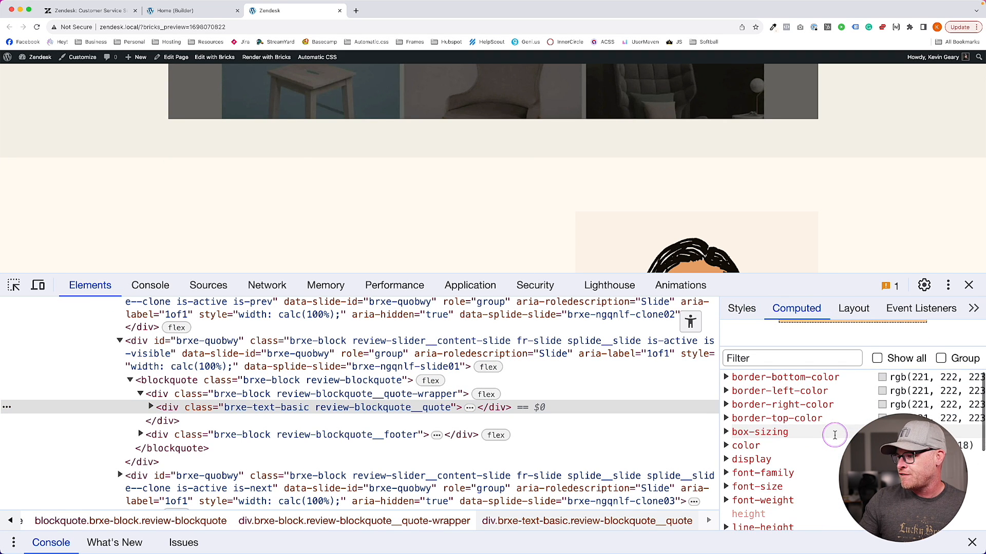
pyautogui.click(969, 285)
# Compare builder and live Zendesk page, then view the quote's placeholder text
pyautogui.click(195, 8)
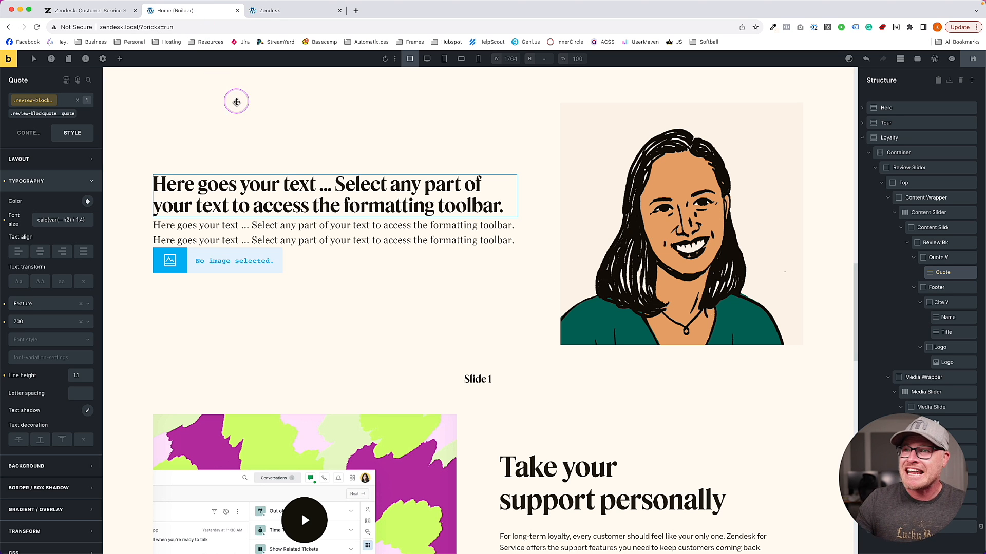
pyautogui.click(126, 11)
pyautogui.click(169, 12)
pyautogui.click(103, 11)
pyautogui.click(176, 13)
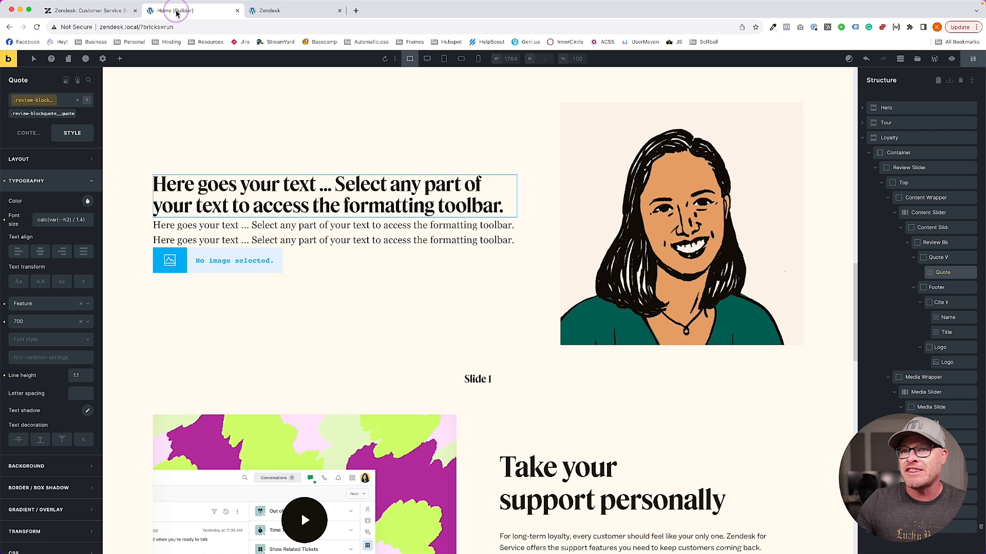
pyautogui.click(35, 165)
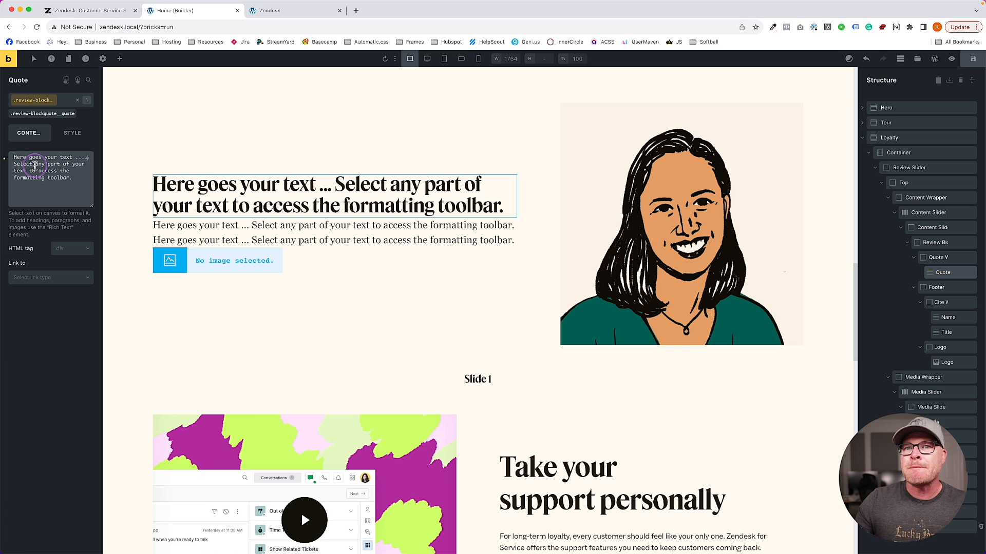
# Swipe the Zendesk carousel and return to the Khan Academy testimonial
pyautogui.click(87, 7)
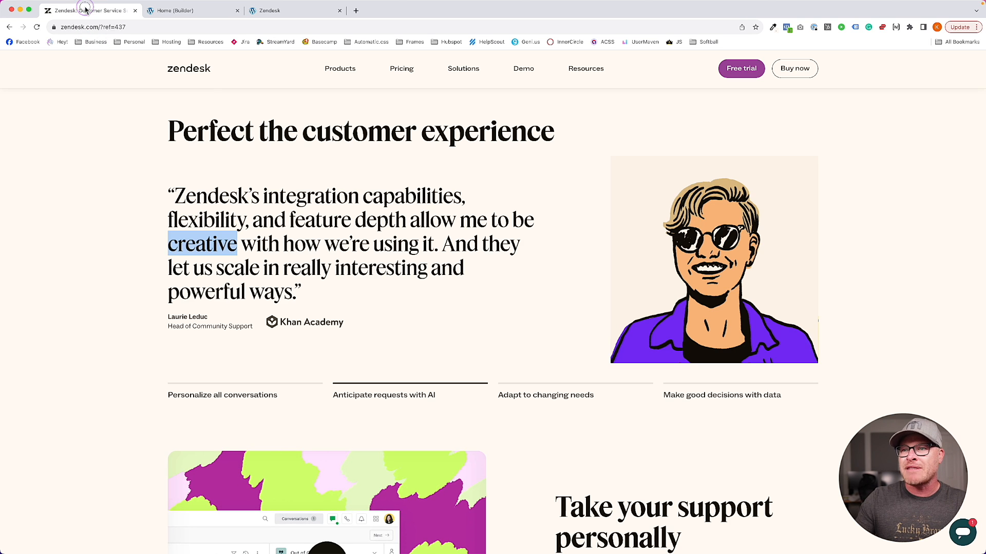
pyautogui.click(246, 234)
pyautogui.moveTo(245, 234); pyautogui.dragTo(344, 263)
pyautogui.moveTo(523, 264); pyautogui.dragTo(442, 262)
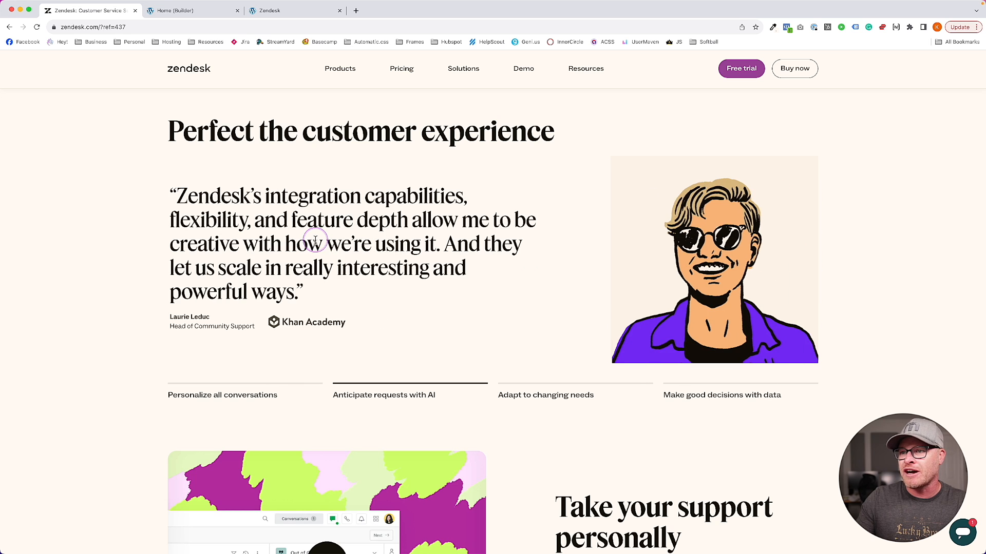
# Inspect Zendesk's quote markup: a blockquote followed by a cite holding the credit
pyautogui.rightClick(301, 240)
pyautogui.click(316, 338)
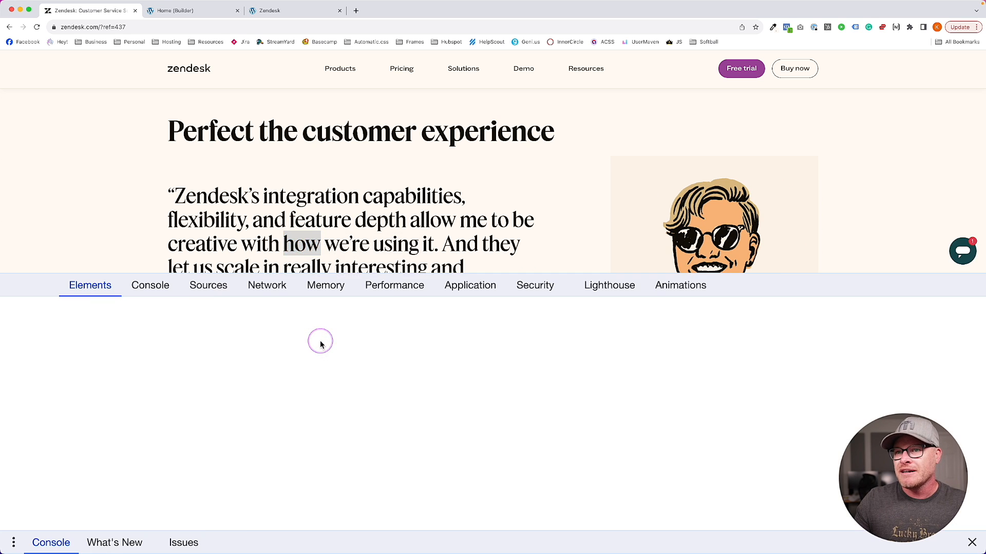
pyautogui.click(232, 401)
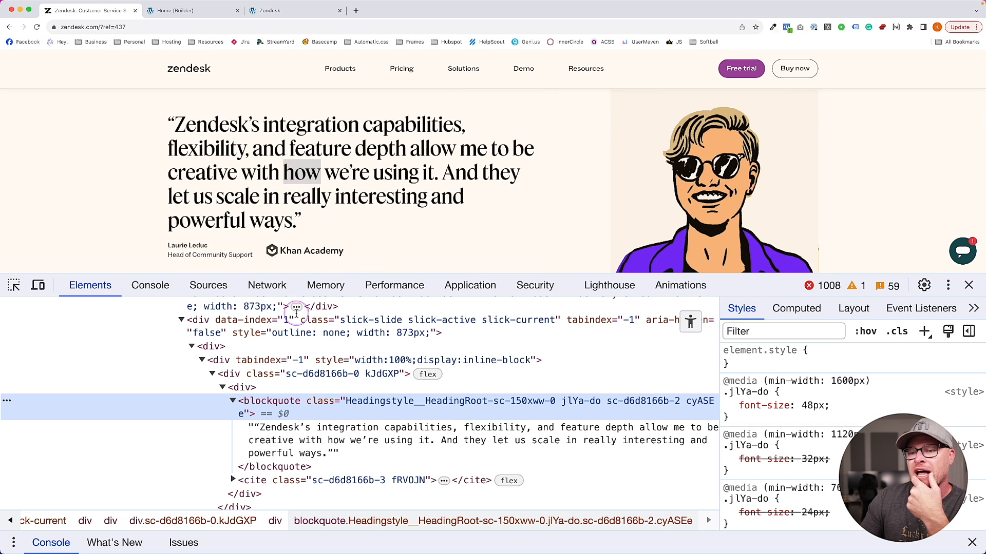
pyautogui.scroll(-2, 311, 415)
pyautogui.scroll(-1, 310, 208)
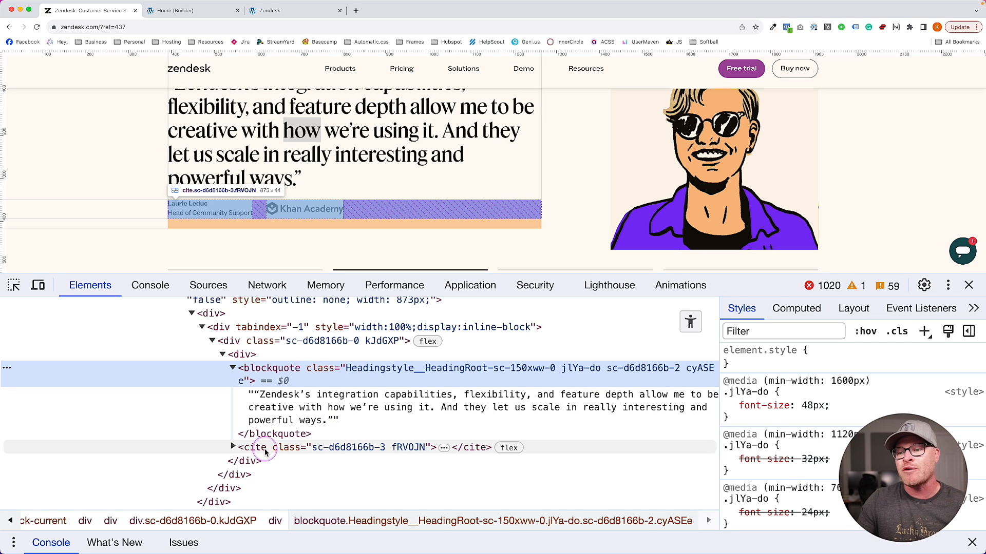
pyautogui.click(329, 447)
pyautogui.click(233, 367)
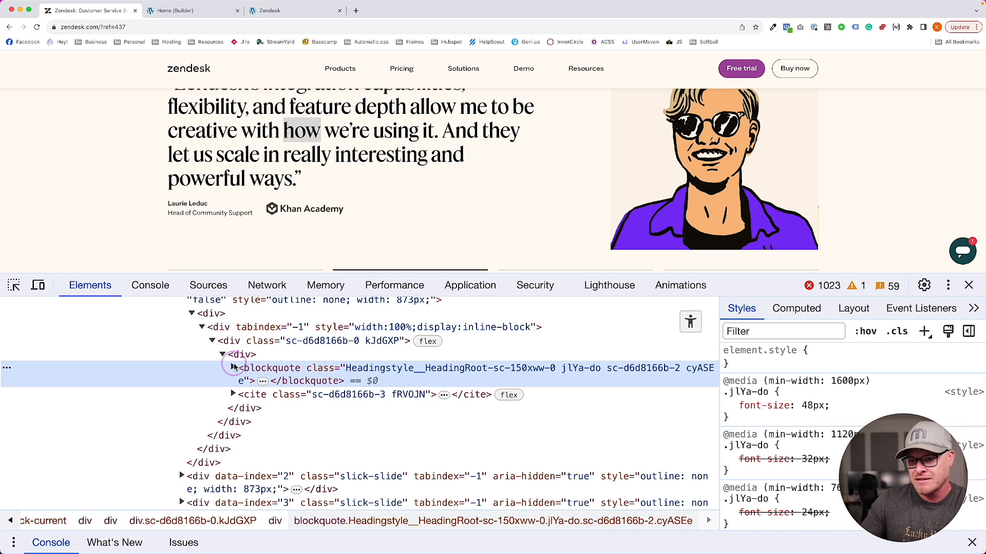
pyautogui.click(254, 400)
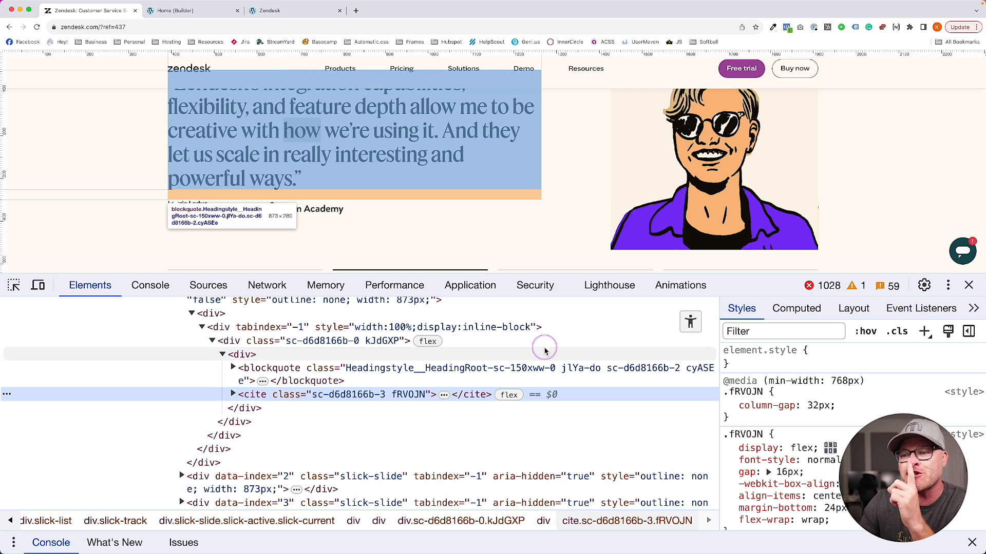
pyautogui.press('super+t')
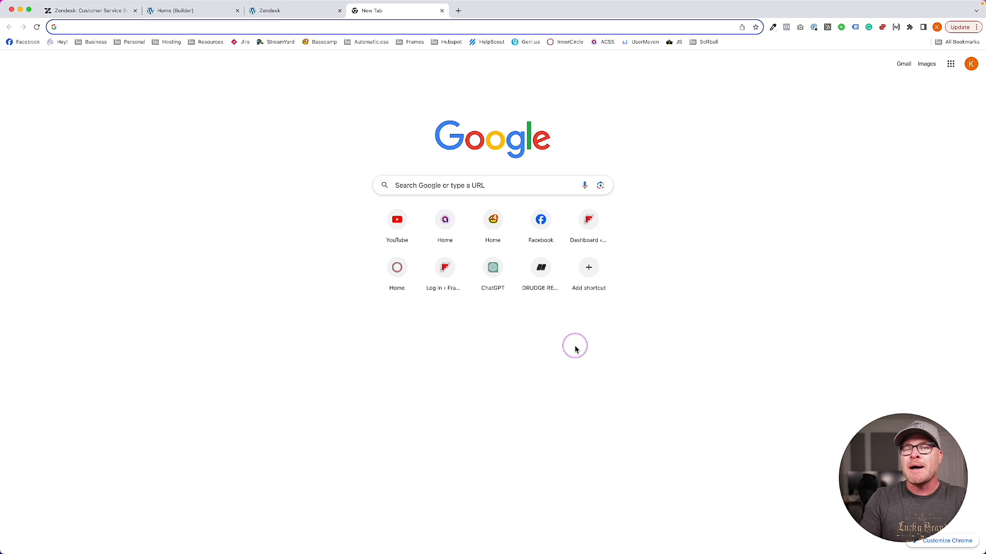
# Search 'mozilla blockquote', read MDN's blockquote reference example, then close the tab
pyautogui.write('mozilla blockquote')
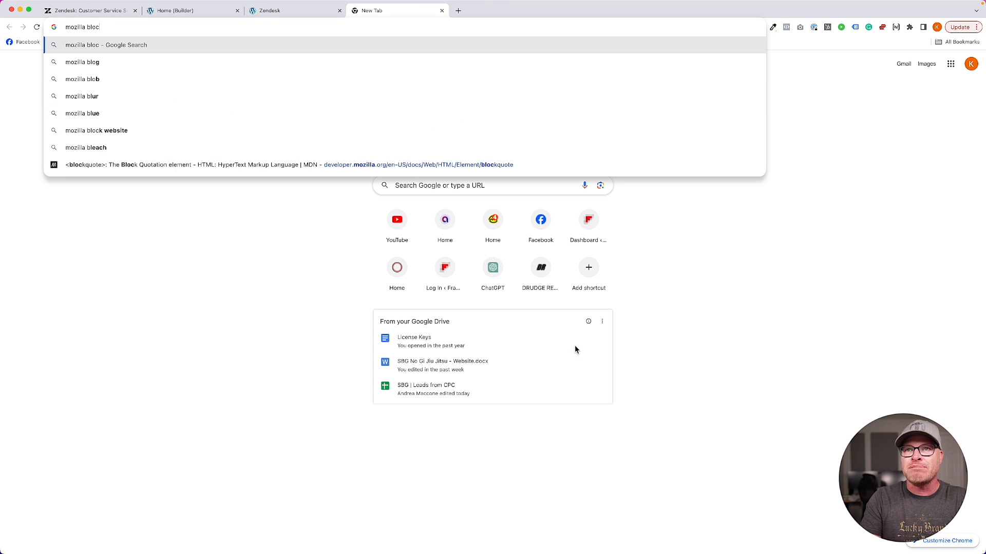
pyautogui.press('Return')
pyautogui.click(220, 157)
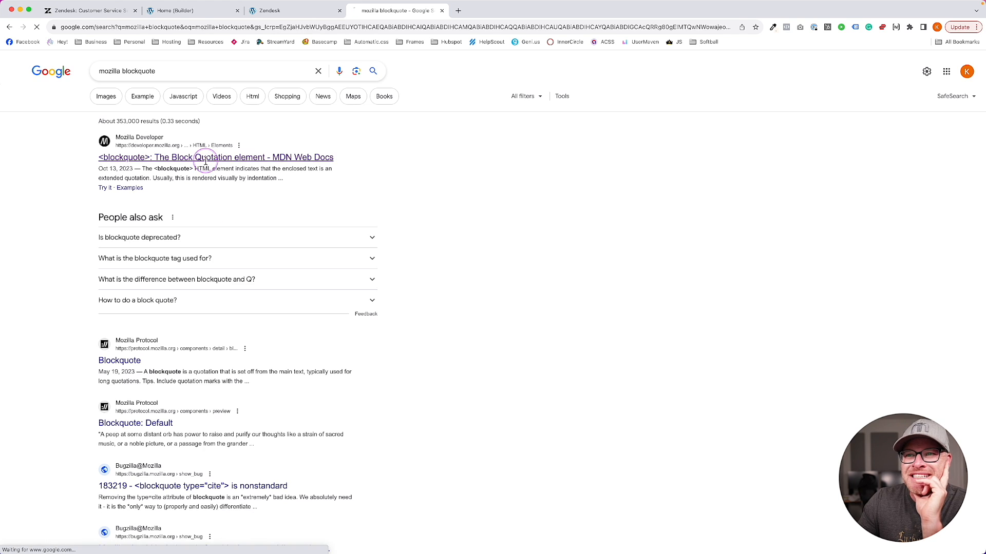
pyautogui.scroll(-3, 387, 291)
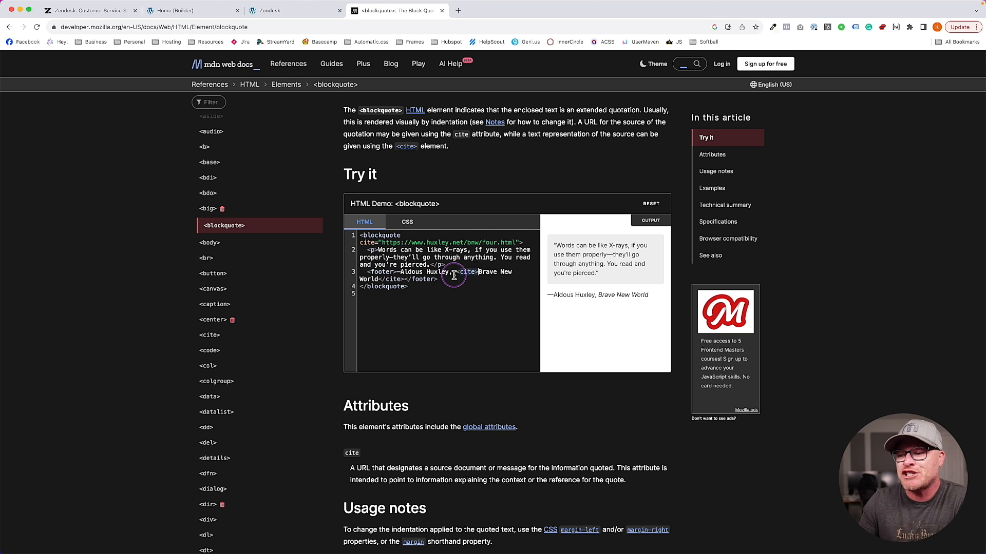
pyautogui.click(440, 11)
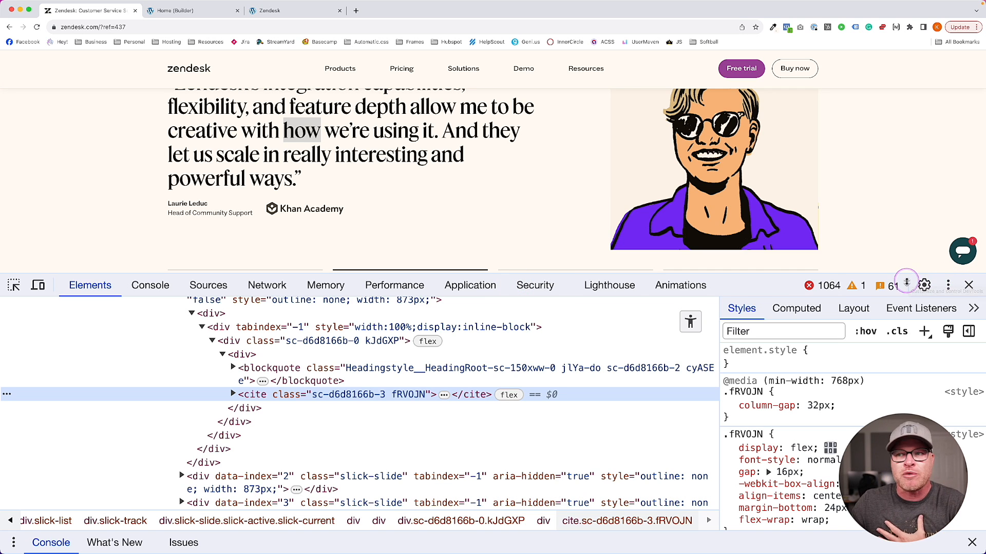
# Select the builder's Footer element and compare it with Zendesk's live name-and-title credit
pyautogui.click(969, 285)
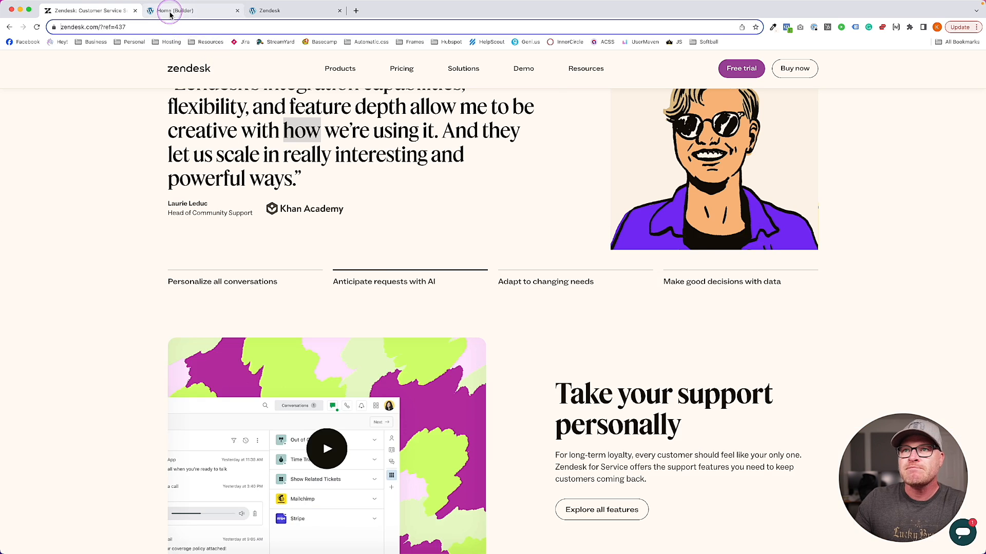
pyautogui.click(174, 10)
pyautogui.click(84, 12)
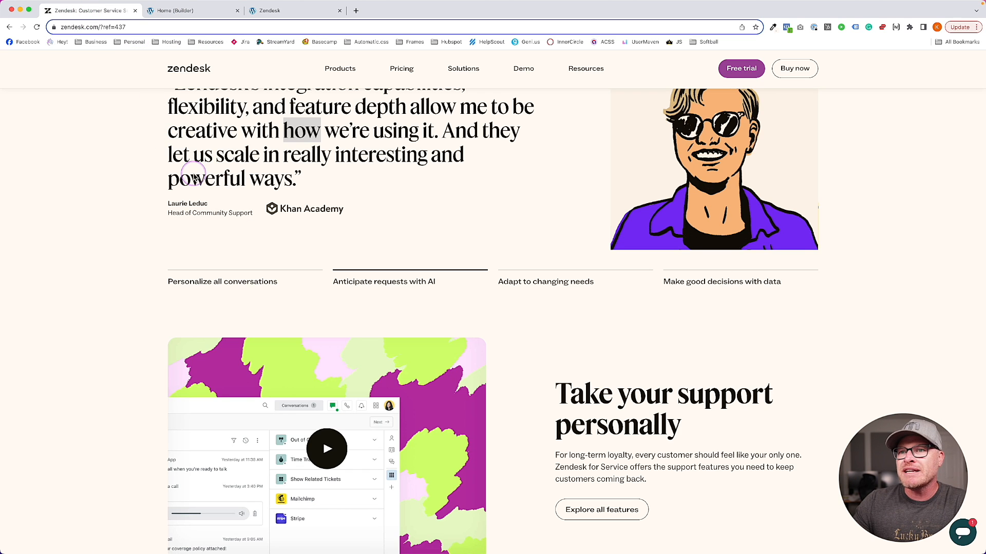
pyautogui.click(169, 11)
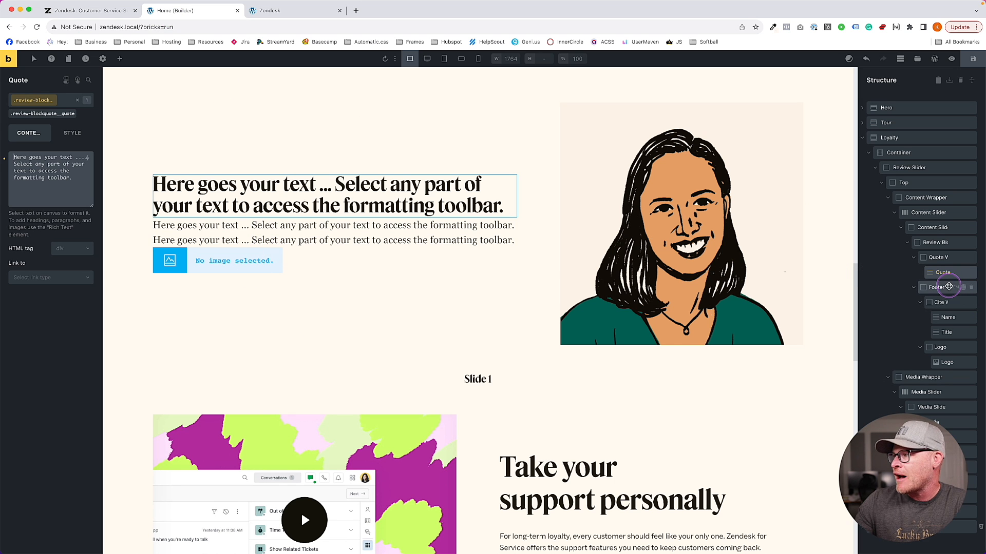
pyautogui.click(938, 288)
pyautogui.click(97, 10)
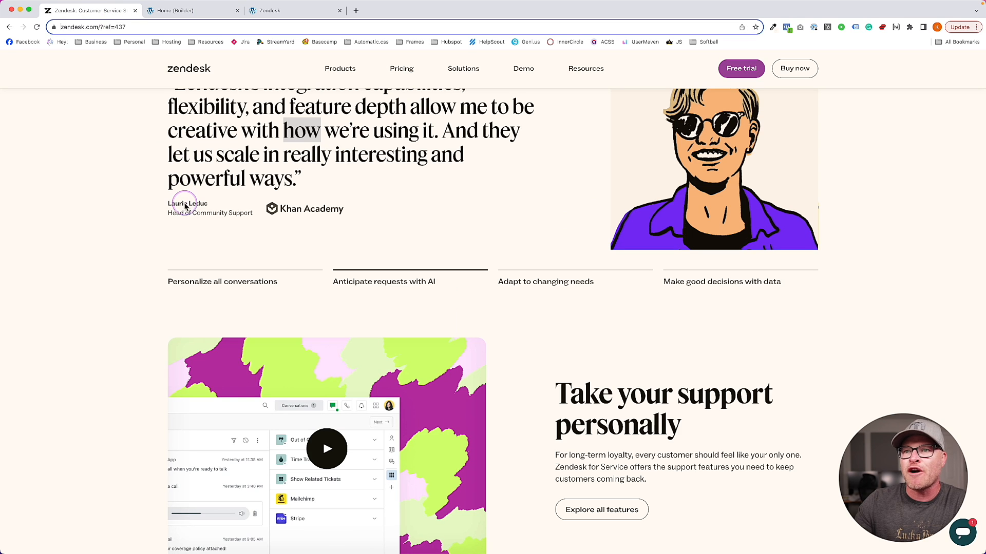
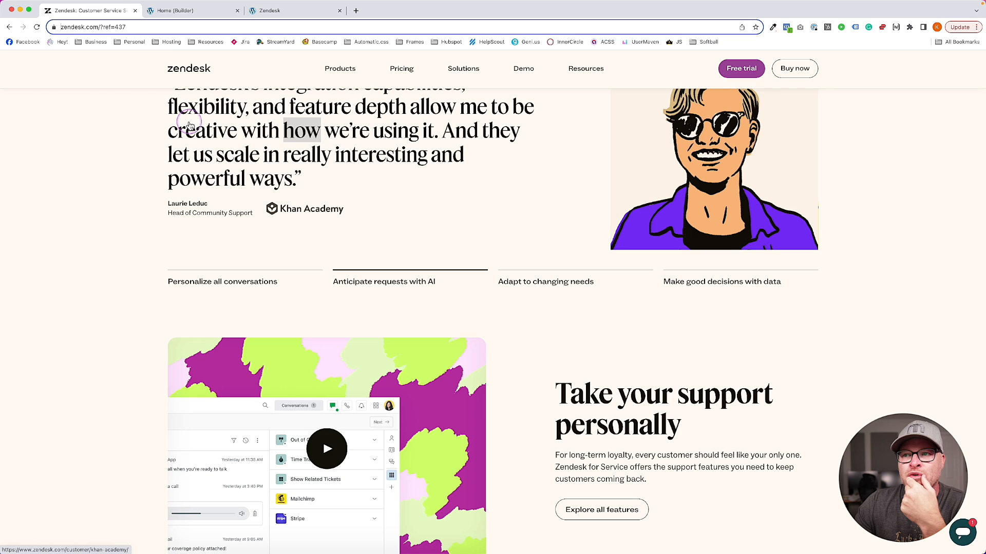
# Back in the builder, reselect the review Footer, apply its review class and set Display to grid
pyautogui.click(185, 11)
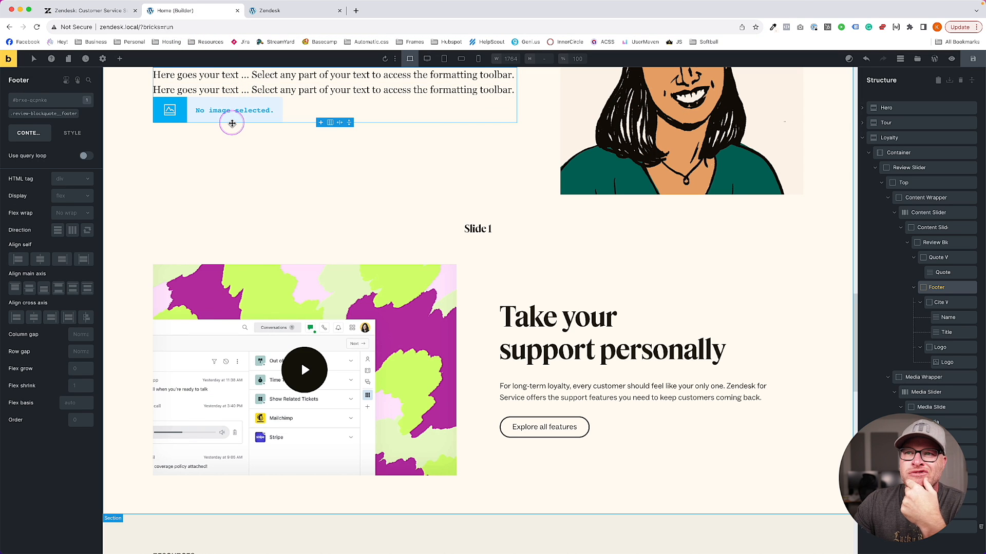
pyautogui.scroll(2, 229, 123)
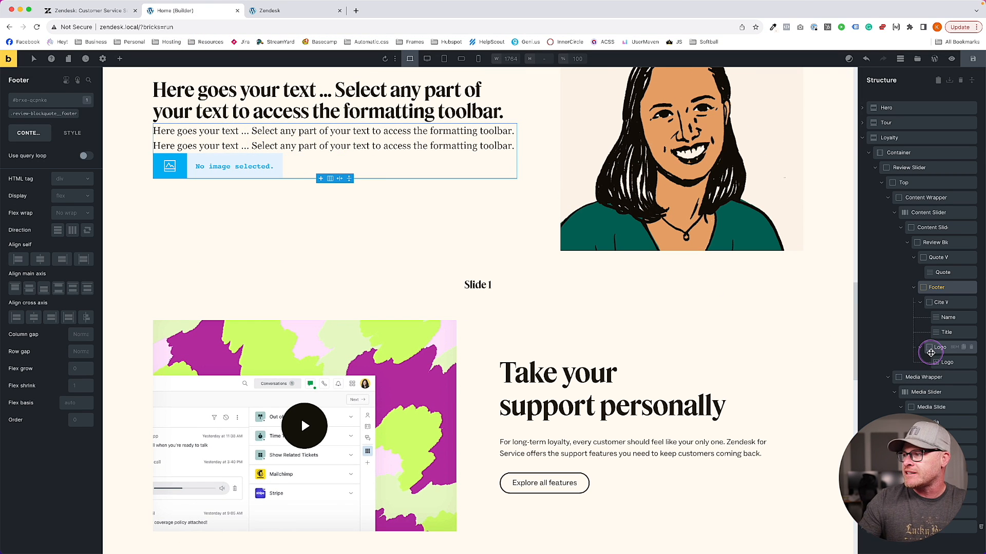
pyautogui.click(939, 348)
pyautogui.click(936, 288)
pyautogui.click(51, 115)
pyautogui.click(65, 204)
# Set the footer's grid template columns to auto minmax(0, 1fr)
pyautogui.click(67, 233)
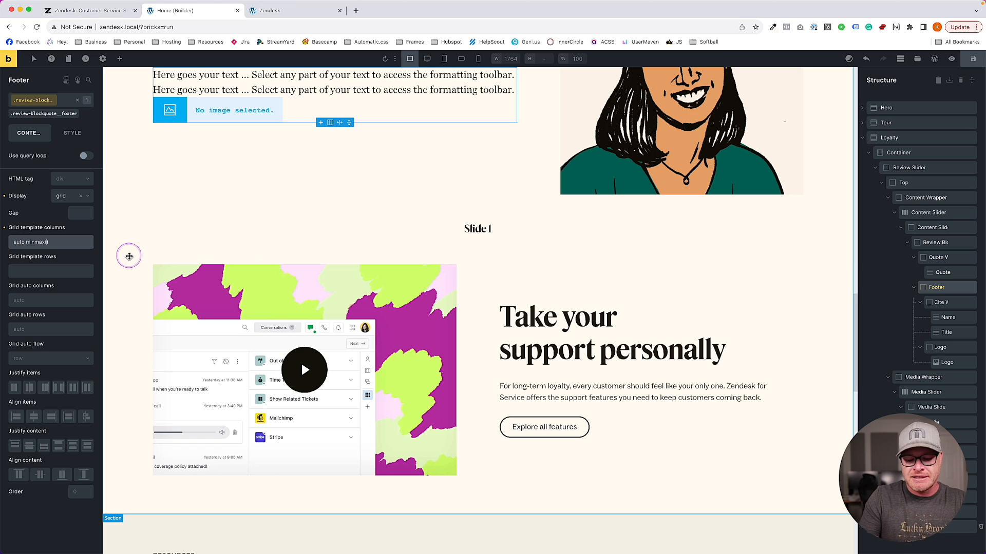
pyautogui.write('fr)')
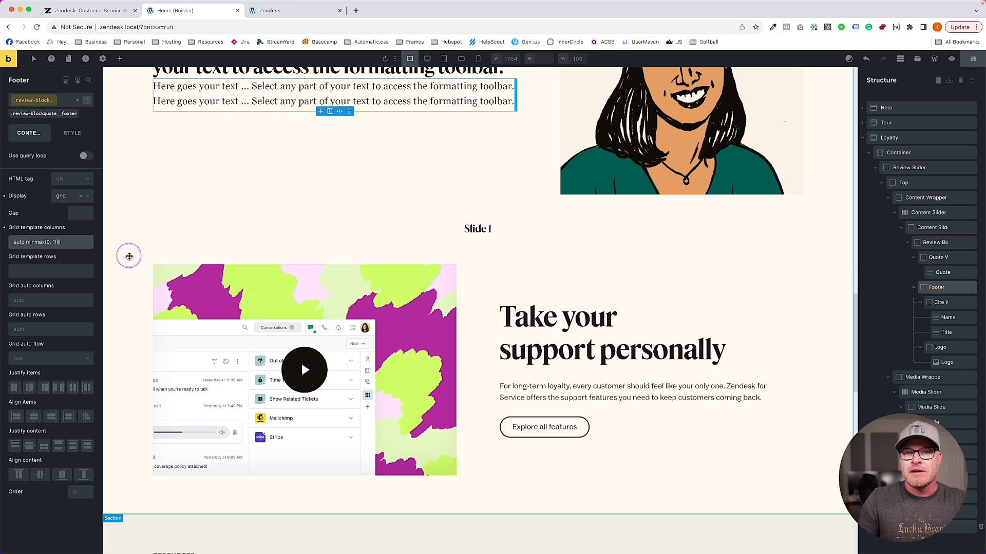
pyautogui.press('super+a')
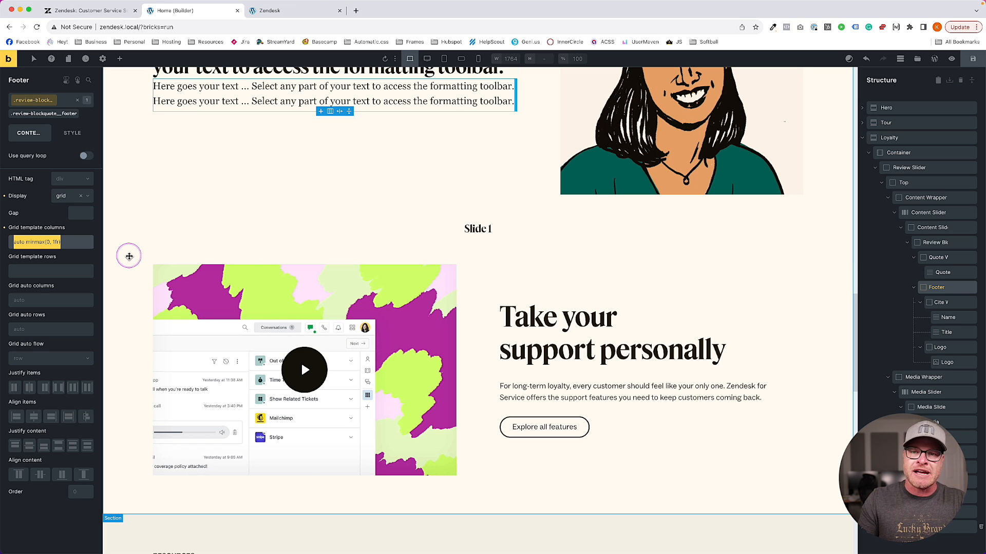
pyautogui.scroll(2, 132, 252)
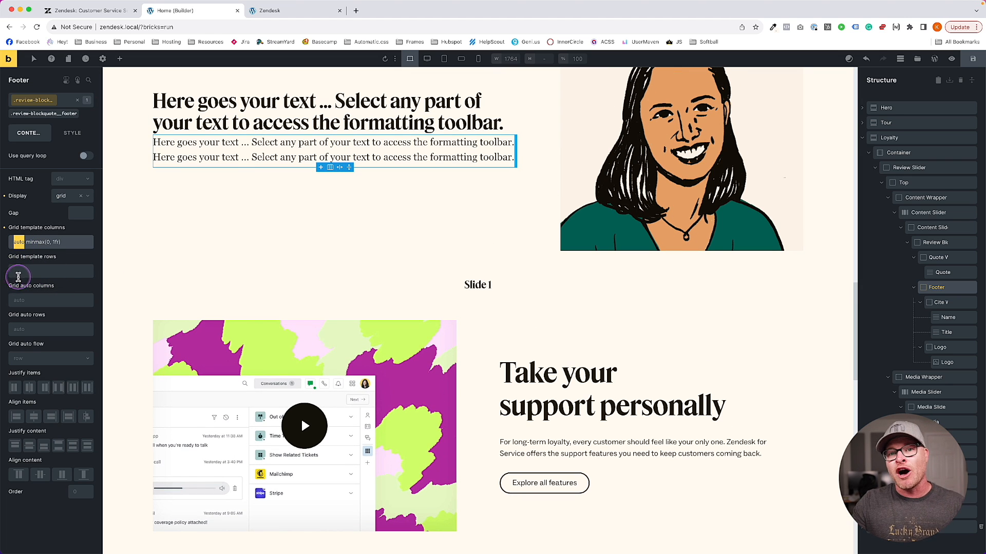
pyautogui.click(115, 11)
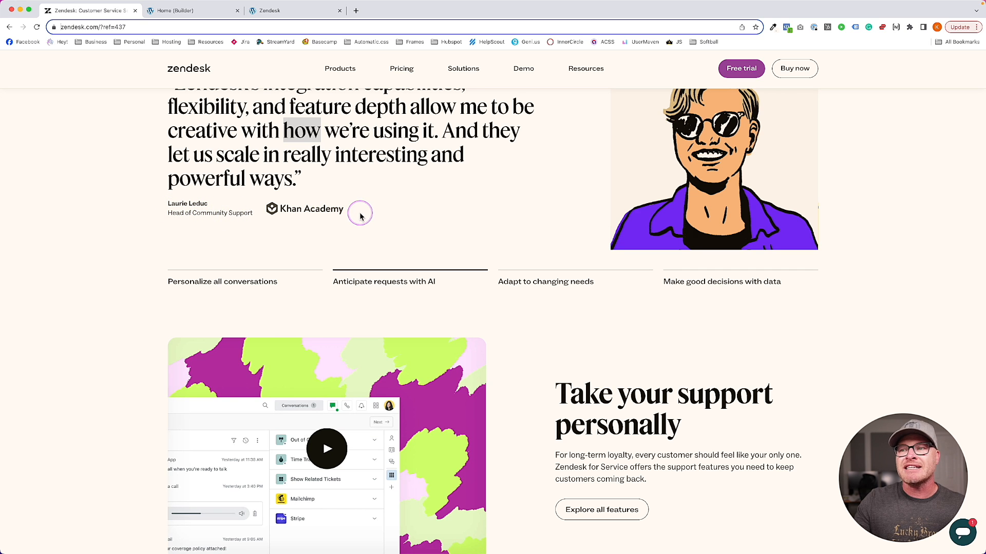
pyautogui.click(186, 10)
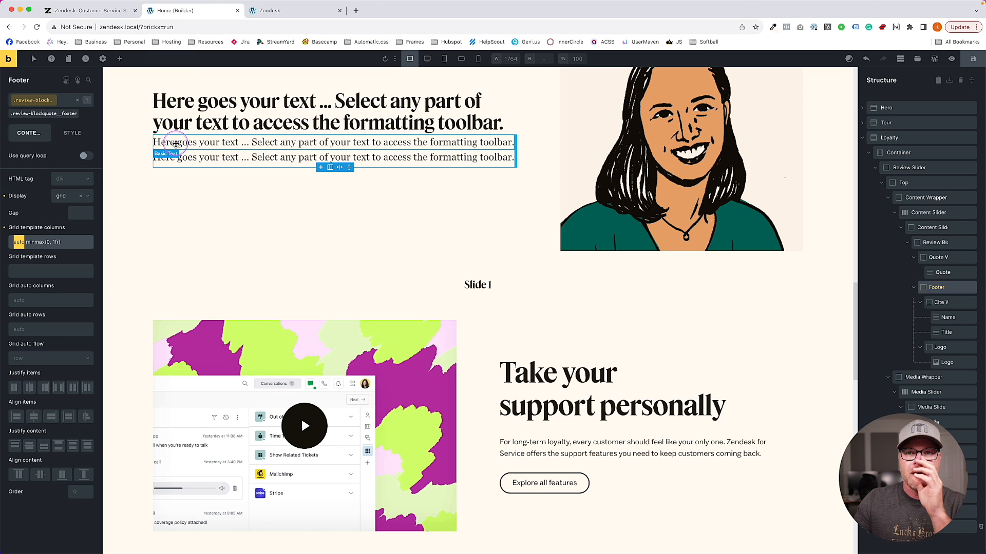
# Set the footer's grid rows to var(--grid-1) and gap to var(--content-gap), then select Logo Wrapper
pyautogui.click(64, 266)
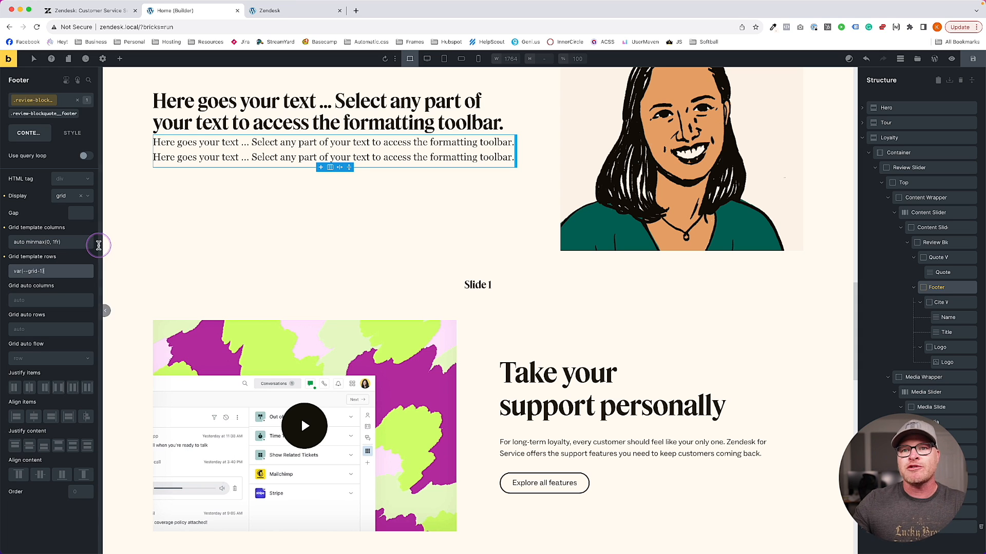
pyautogui.click(86, 214)
pyautogui.write('content')
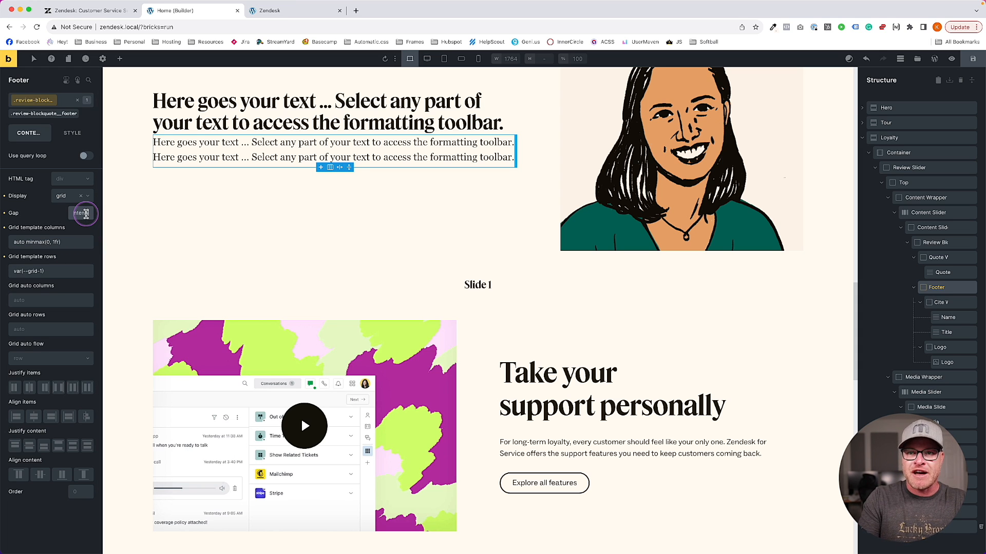
pyautogui.write('-gap')
pyautogui.press('Return')
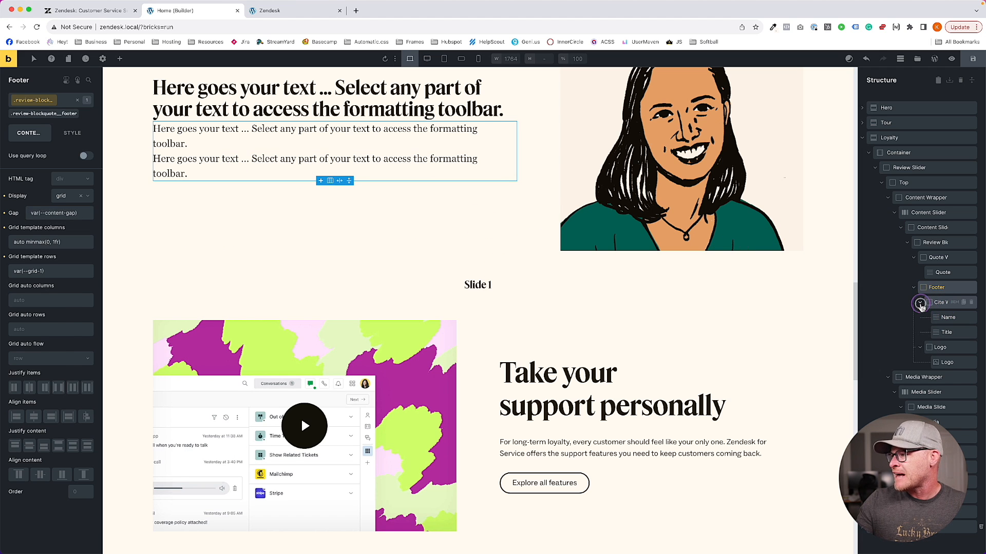
pyautogui.click(920, 305)
pyautogui.click(940, 317)
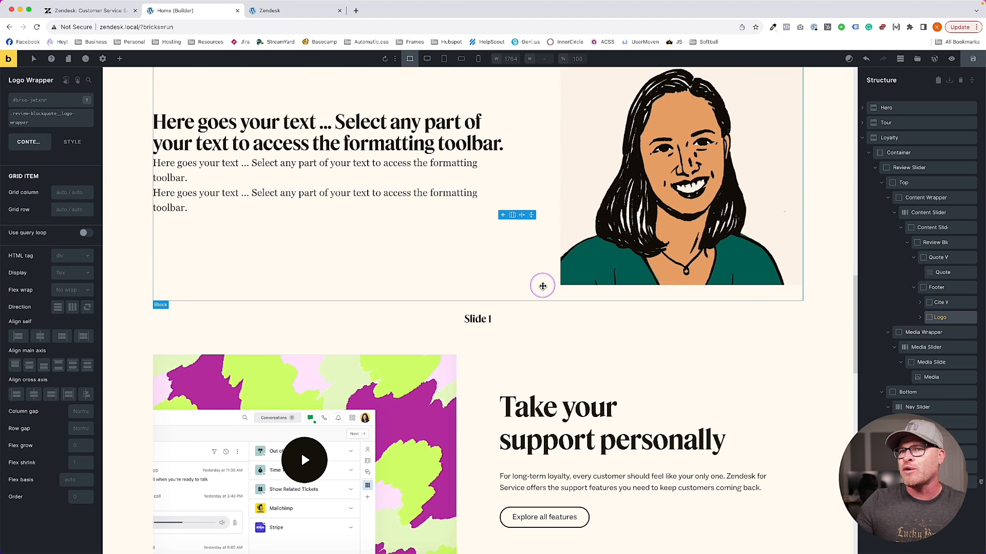
# Select the Logo image inside the wrapper and open its image picker
pyautogui.scroll(1, 542, 287)
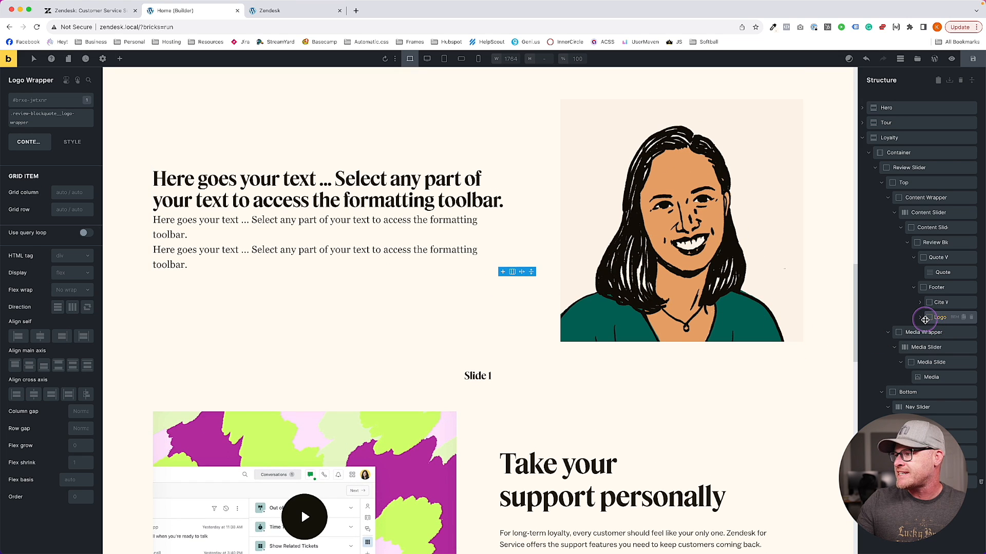
pyautogui.click(925, 319)
pyautogui.click(919, 319)
pyautogui.click(941, 332)
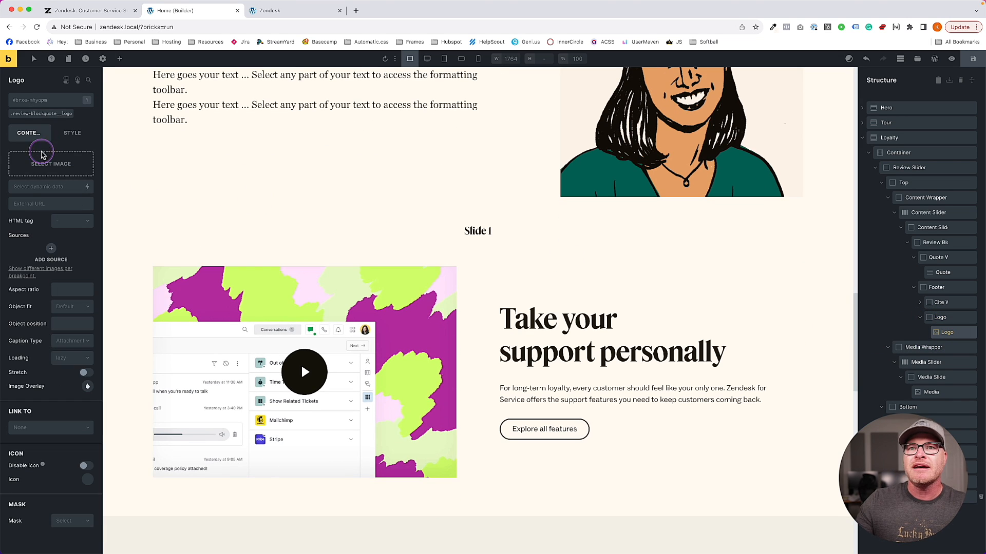
pyautogui.click(43, 156)
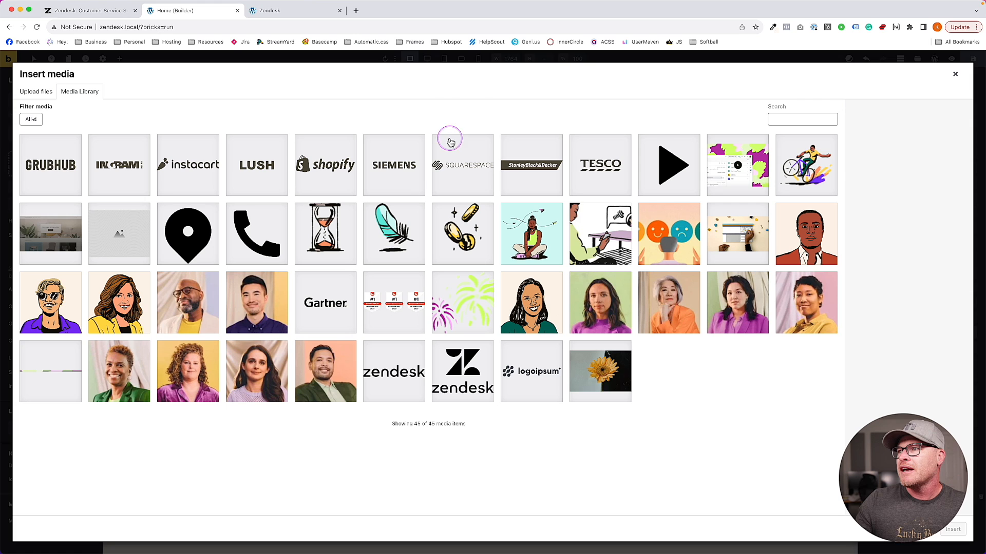
pyautogui.click(121, 13)
pyautogui.click(186, 16)
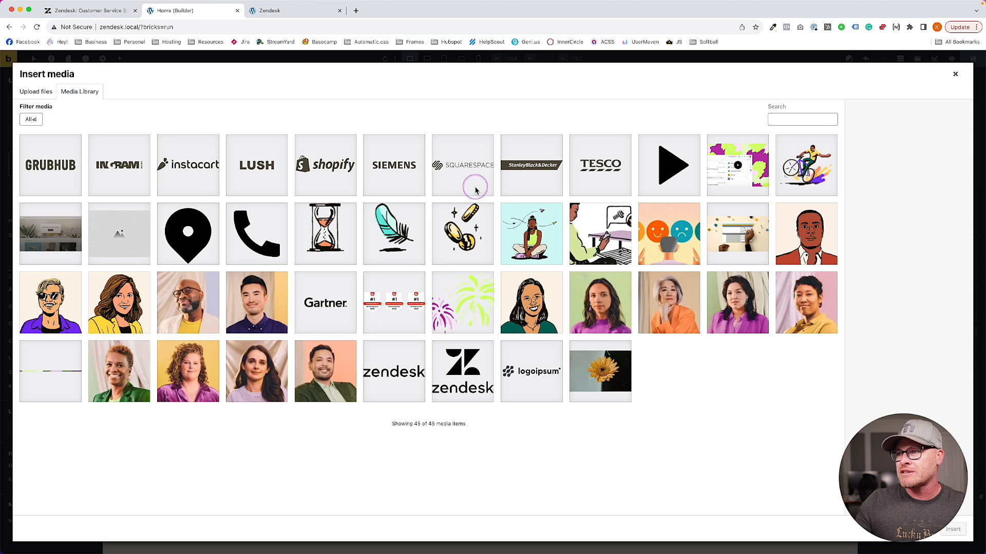
# Save the Khan Academy logo from the live Zendesk page to disk
pyautogui.click(277, 13)
pyautogui.click(114, 13)
pyautogui.rightClick(295, 209)
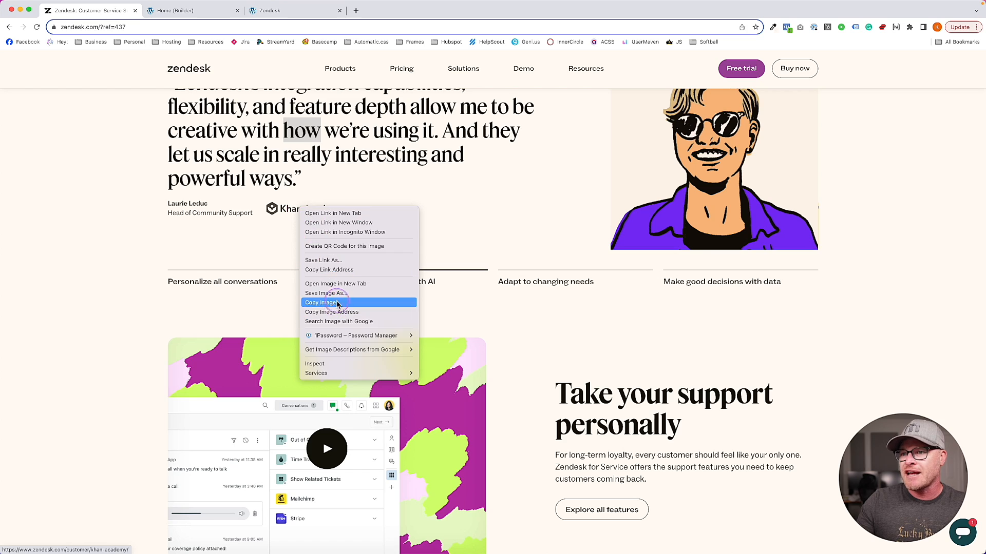
pyautogui.click(308, 292)
pyautogui.press('Return')
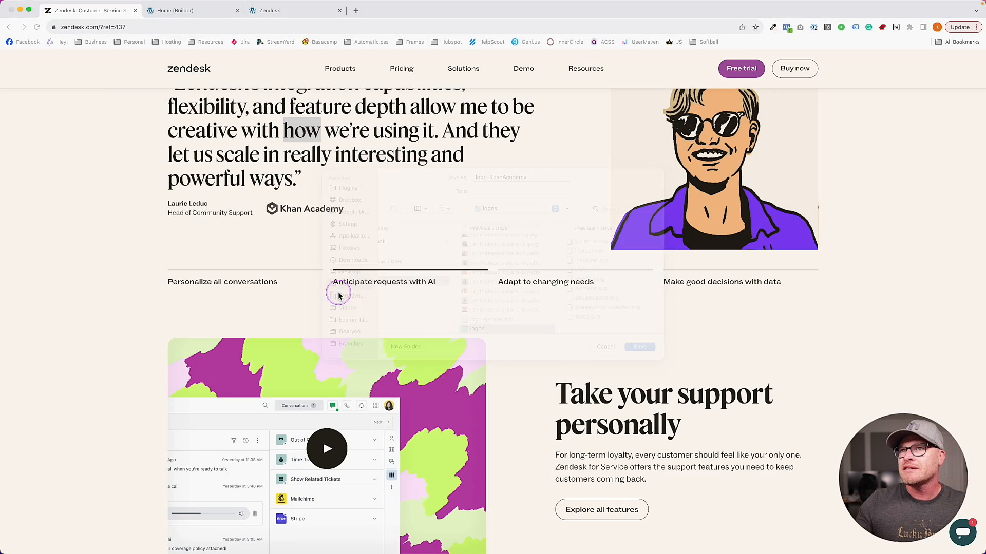
# Upload the Khan Academy SVG from Downloads into the Media Library and insert it
pyautogui.click(166, 11)
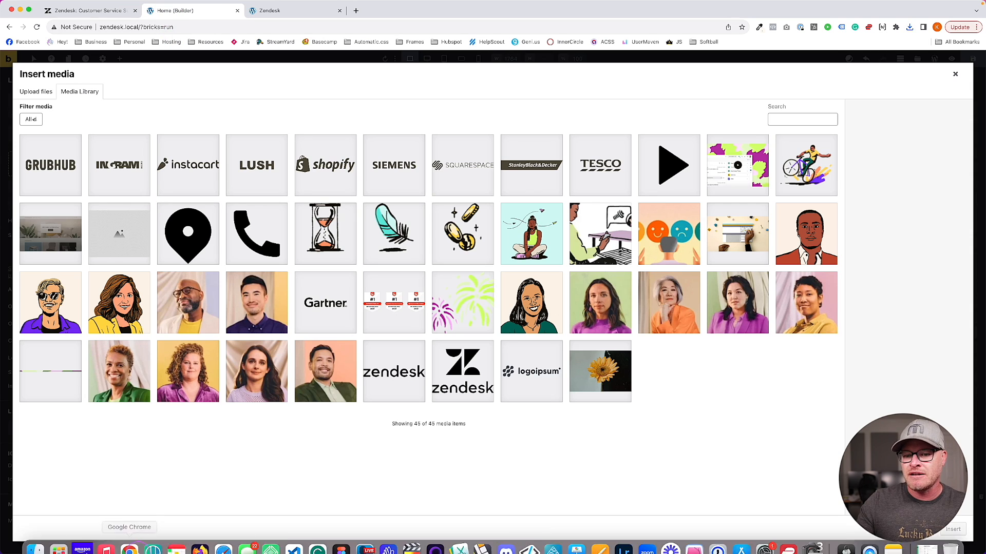
pyautogui.click(45, 538)
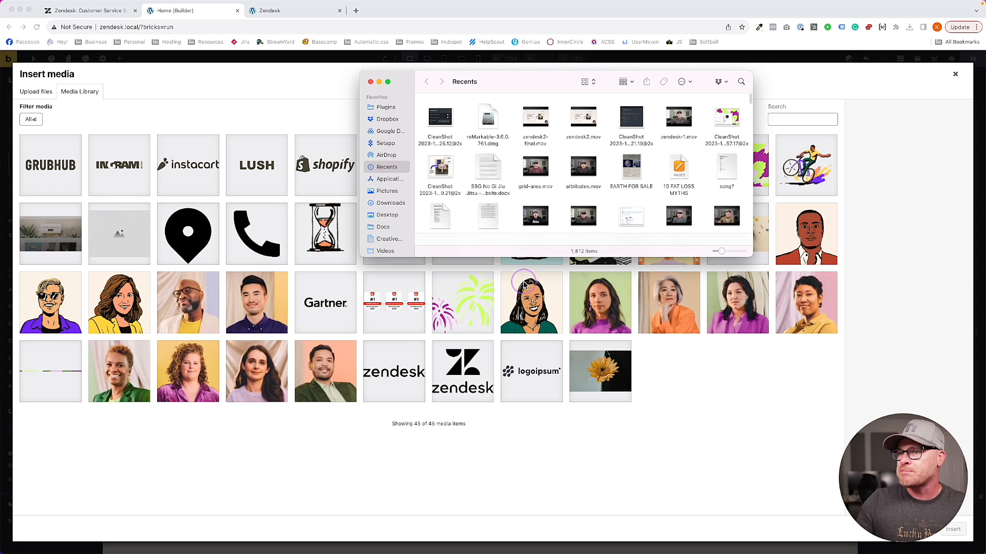
pyautogui.click(388, 204)
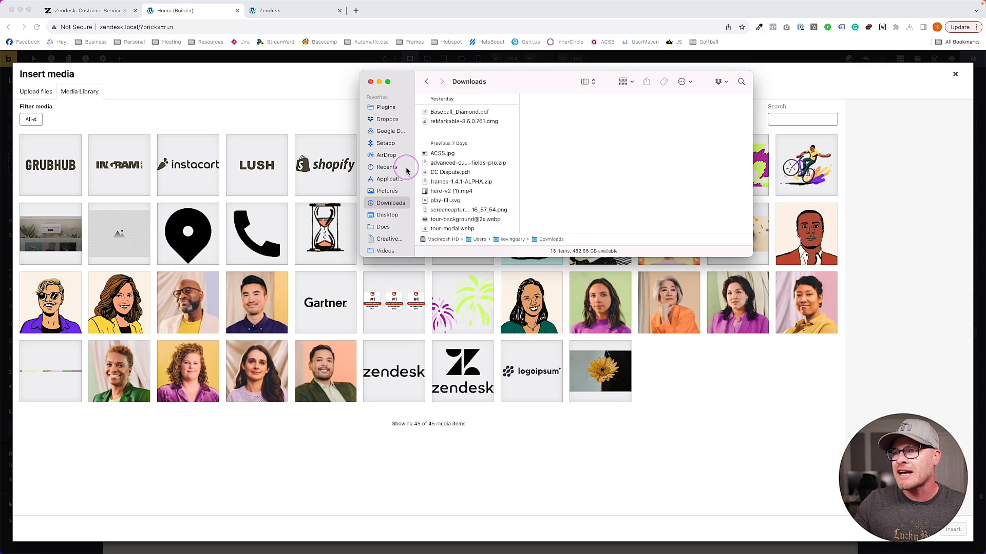
pyautogui.click(909, 29)
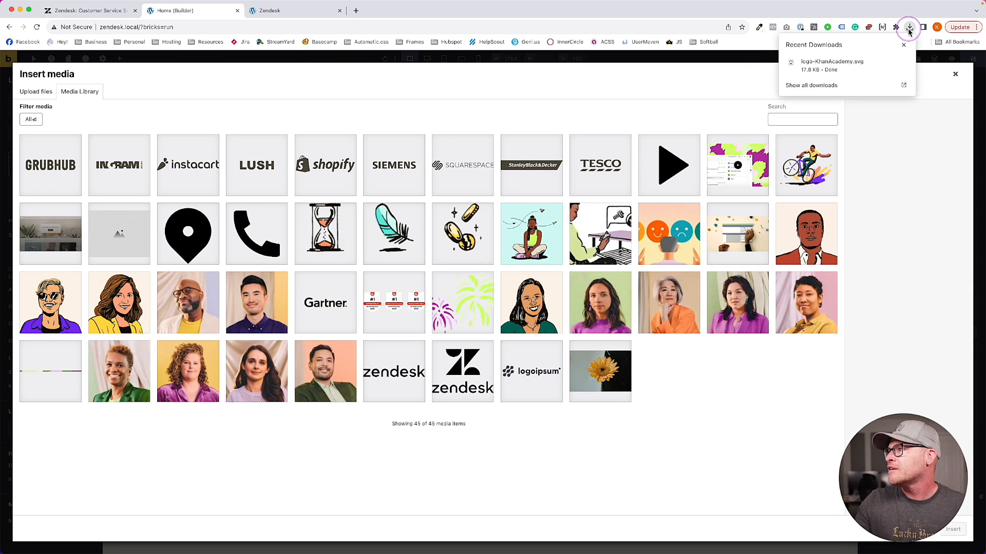
pyautogui.moveTo(814, 62); pyautogui.dragTo(464, 159)
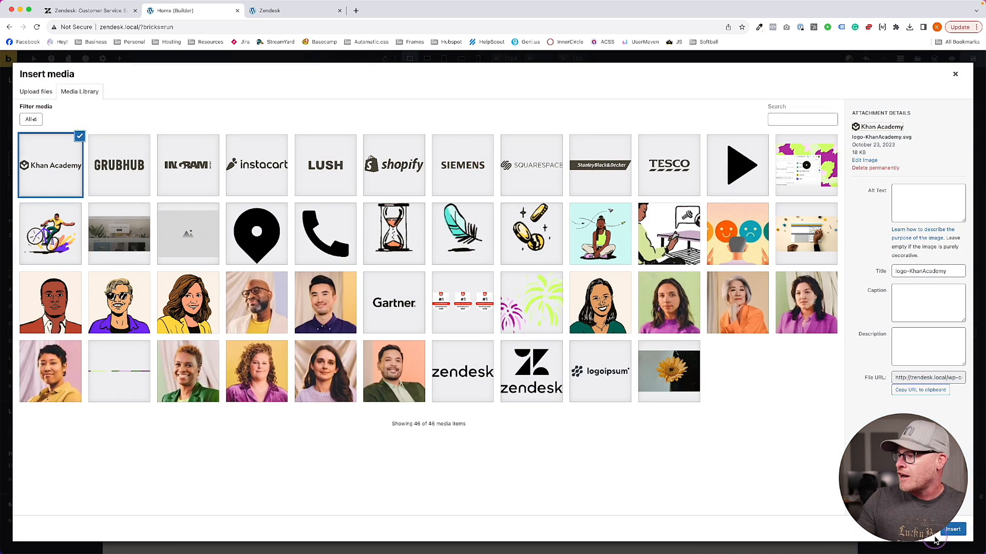
pyautogui.click(952, 530)
pyautogui.scroll(4, 341, 224)
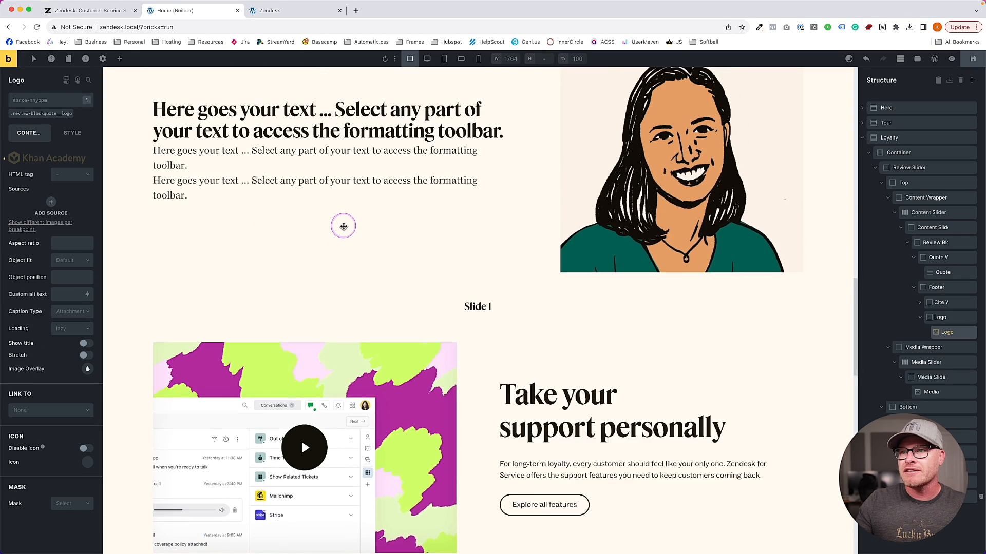
# Select the Name element and replace its default text with the reviewer's name from Zendesk
pyautogui.click(923, 318)
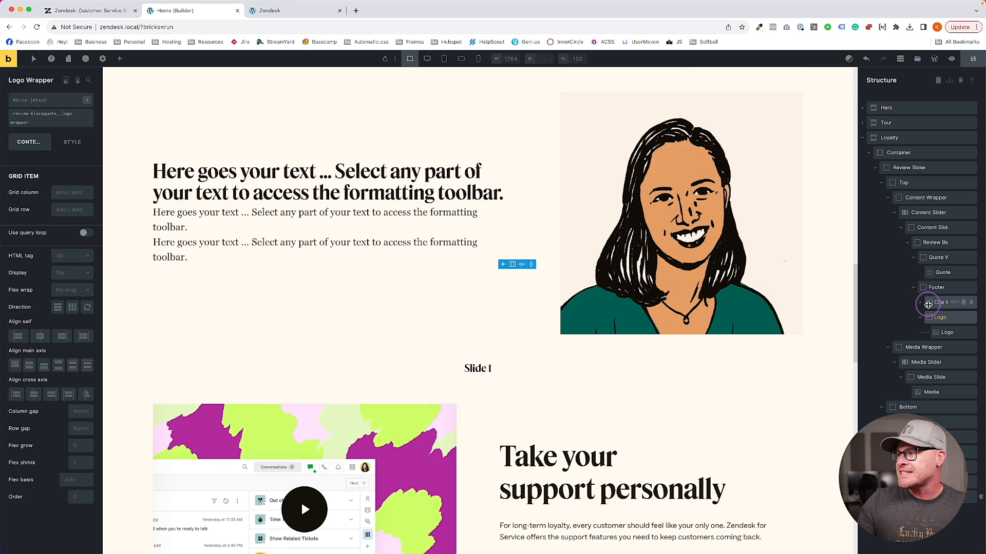
pyautogui.click(923, 303)
pyautogui.click(947, 317)
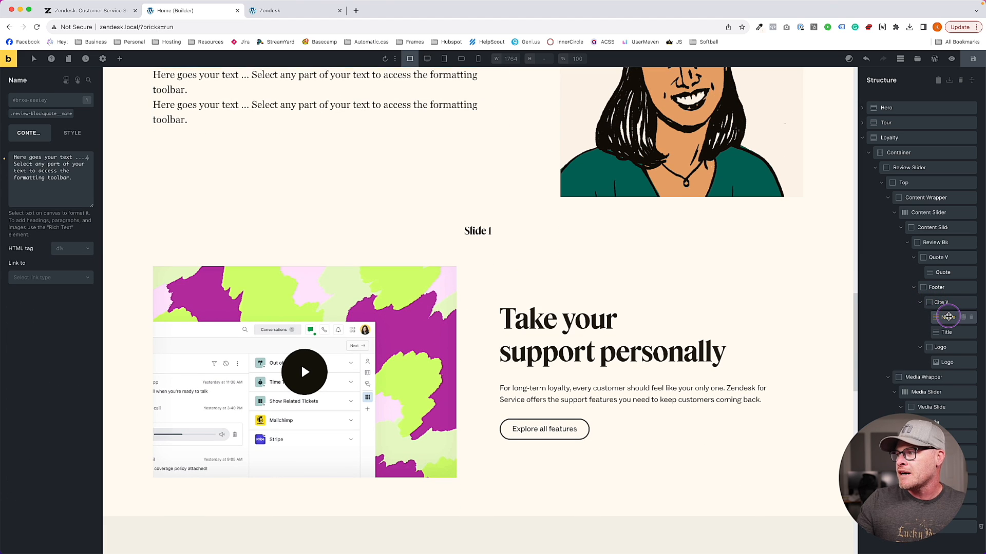
pyautogui.scroll(2, 370, 230)
pyautogui.click(33, 173)
pyautogui.press('super+a')
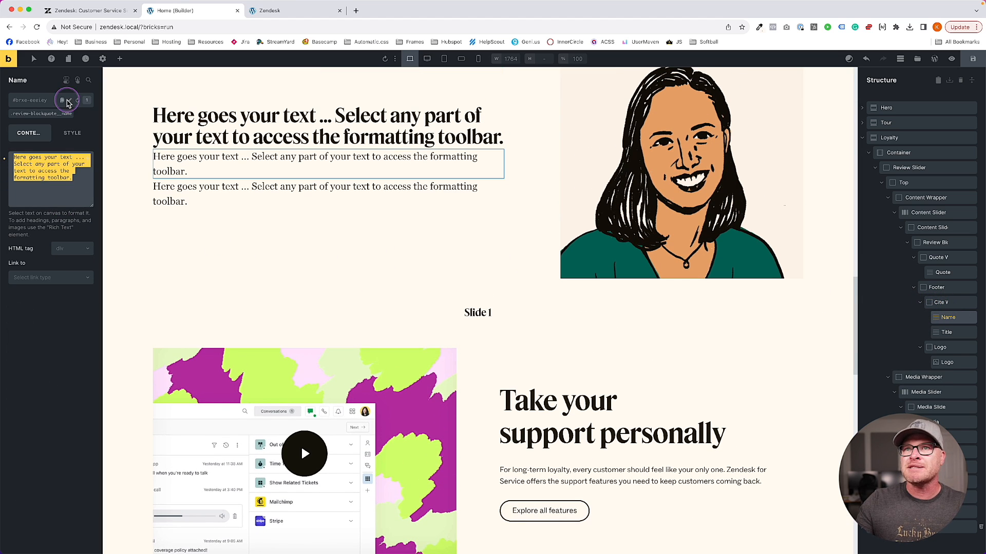
pyautogui.click(105, 19)
pyautogui.click(179, 14)
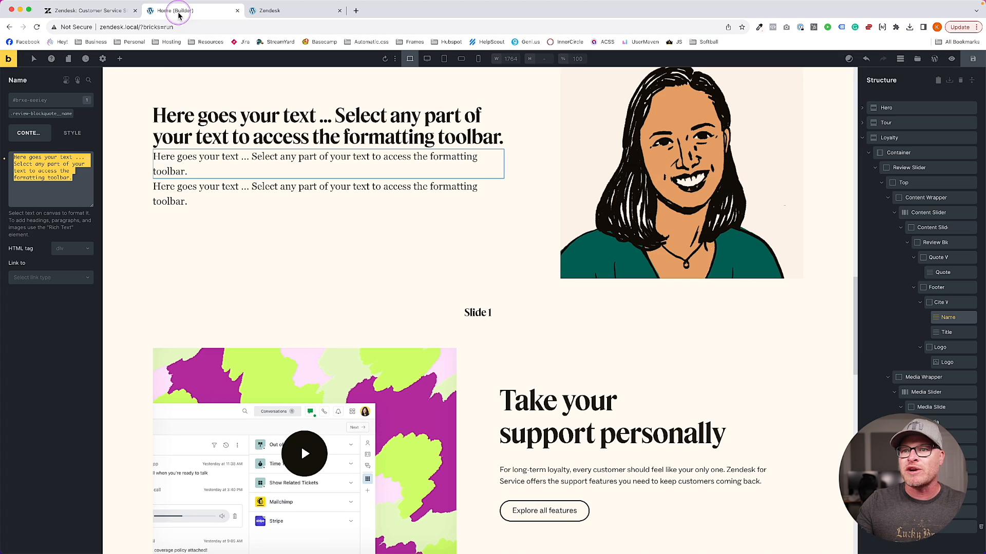
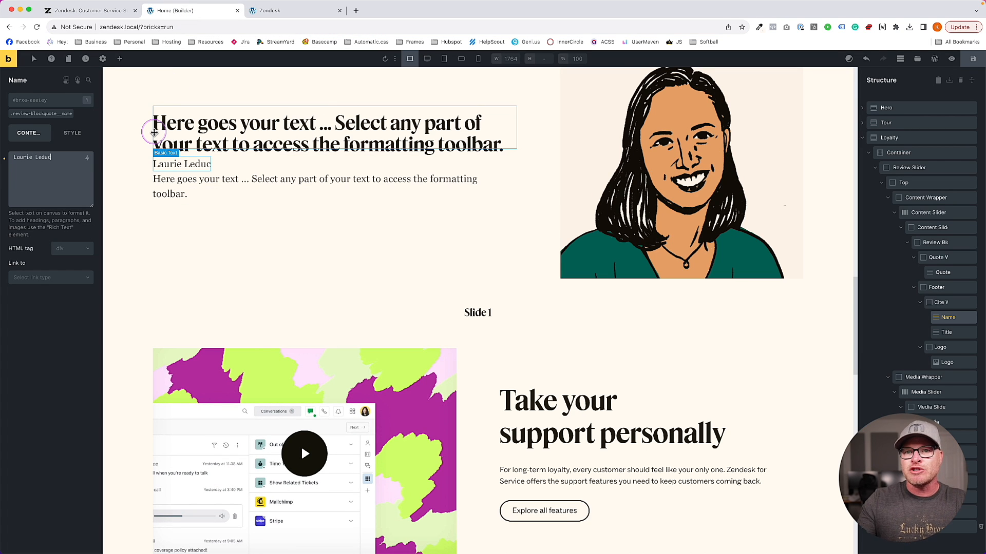
# Change the Name element's HTML tag to span
pyautogui.click(64, 249)
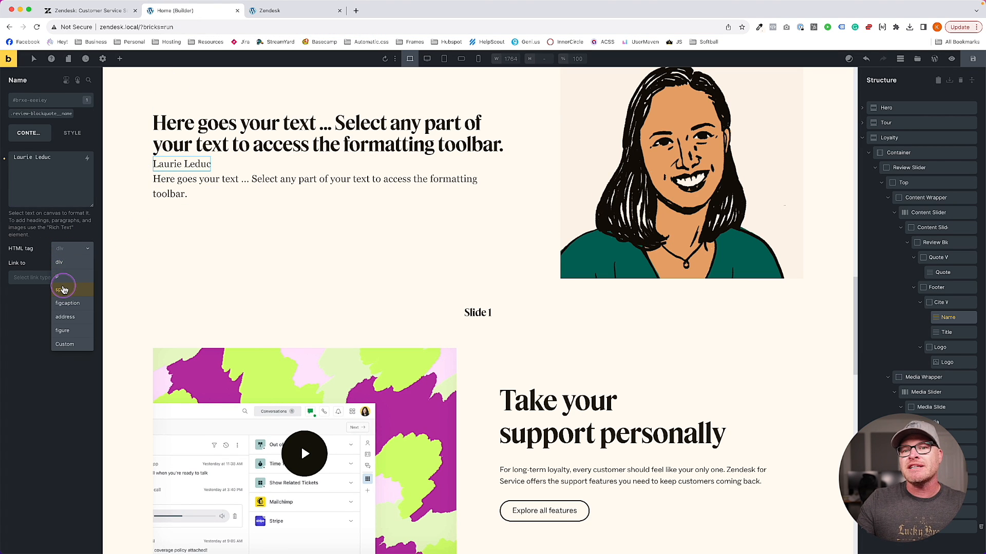
pyautogui.click(64, 290)
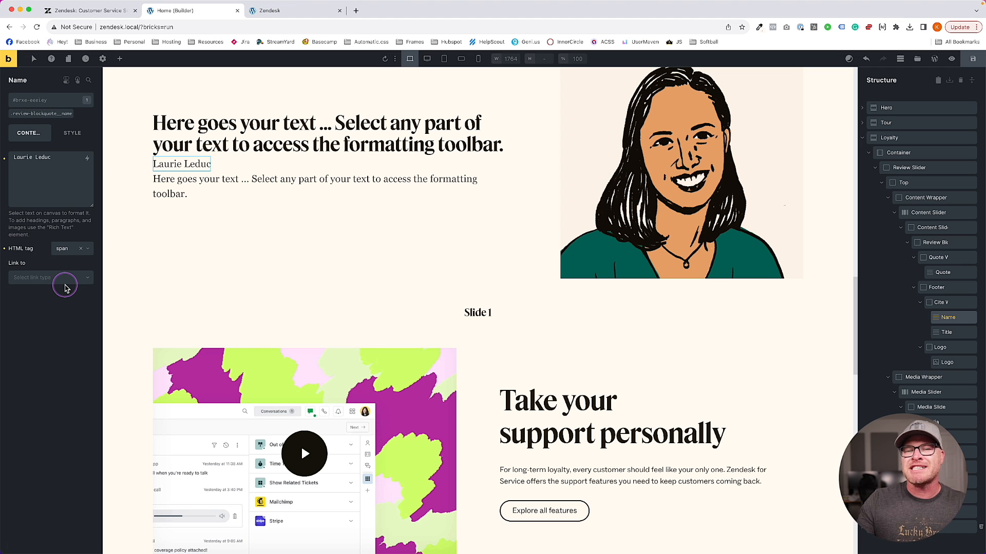
pyautogui.click(87, 11)
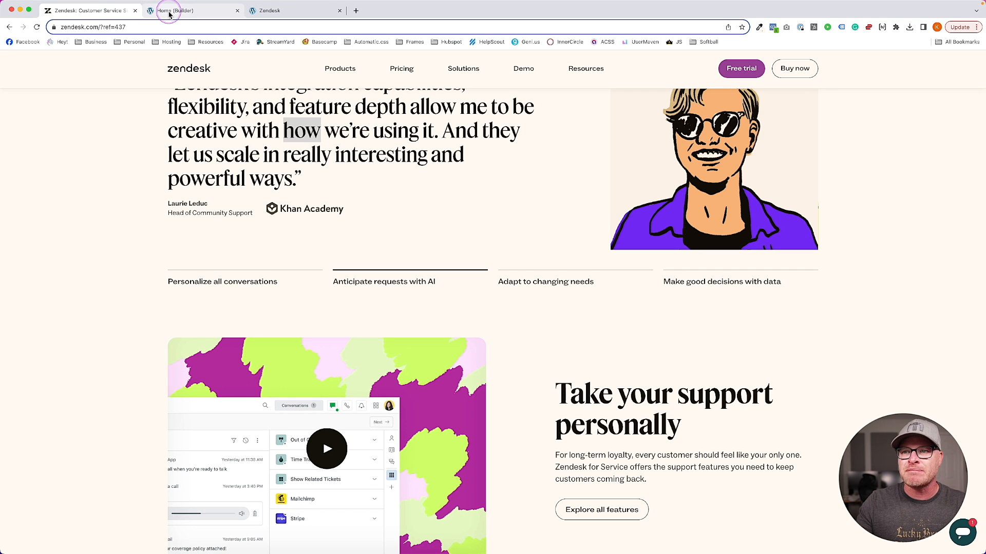
pyautogui.click(170, 15)
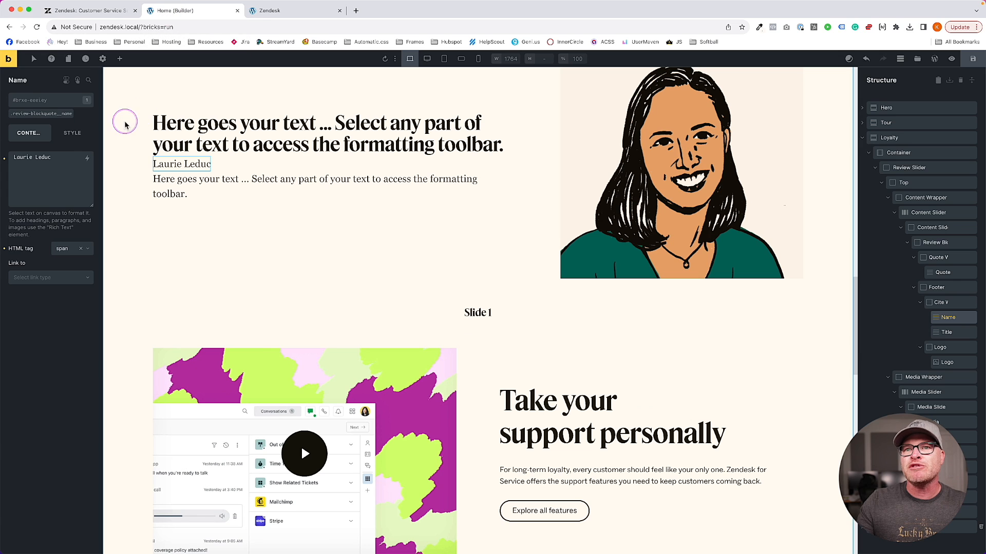
# Replace the job title text with 'Head of Community Support'
pyautogui.click(182, 182)
pyautogui.tripleClick(55, 180)
pyautogui.write('Head of Community Su')
pyautogui.write('pport')
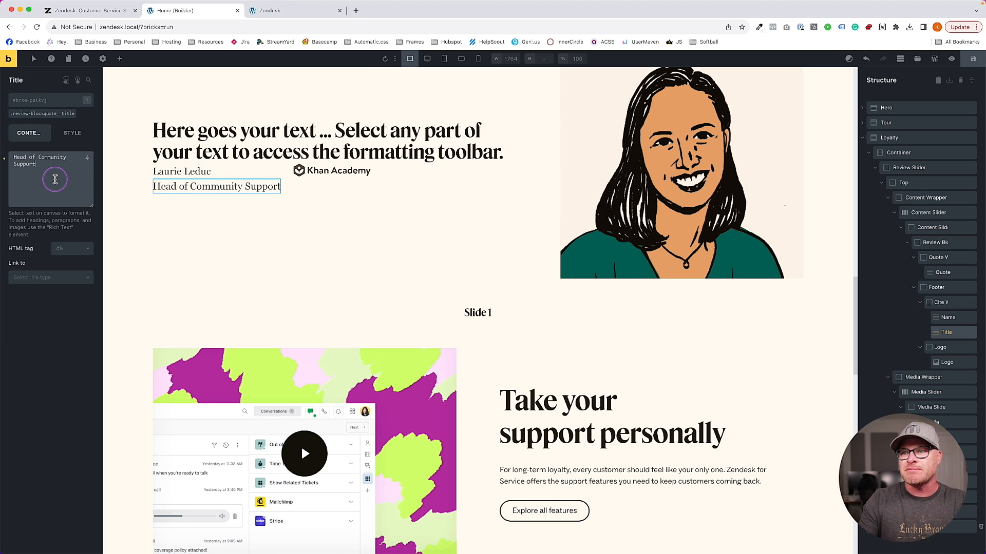
pyautogui.click(183, 173)
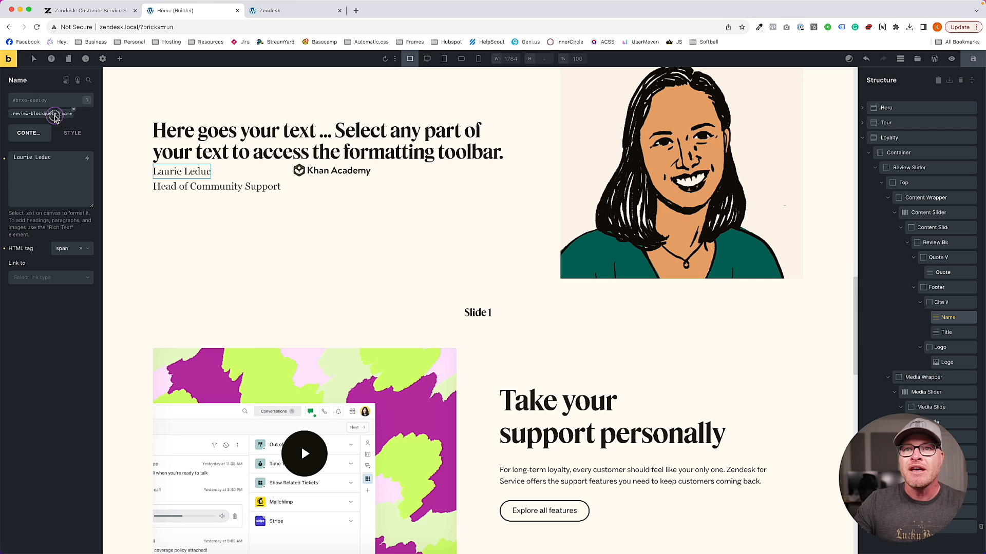
# Give both the Name and Title font size var(--text-s)
pyautogui.click(71, 133)
pyautogui.click(58, 182)
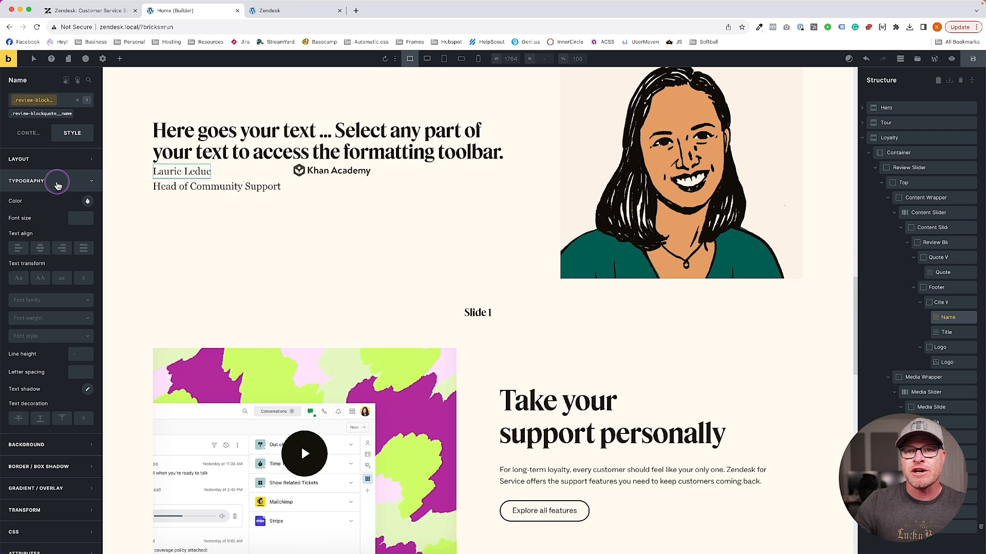
pyautogui.click(80, 220)
pyautogui.write('--text')
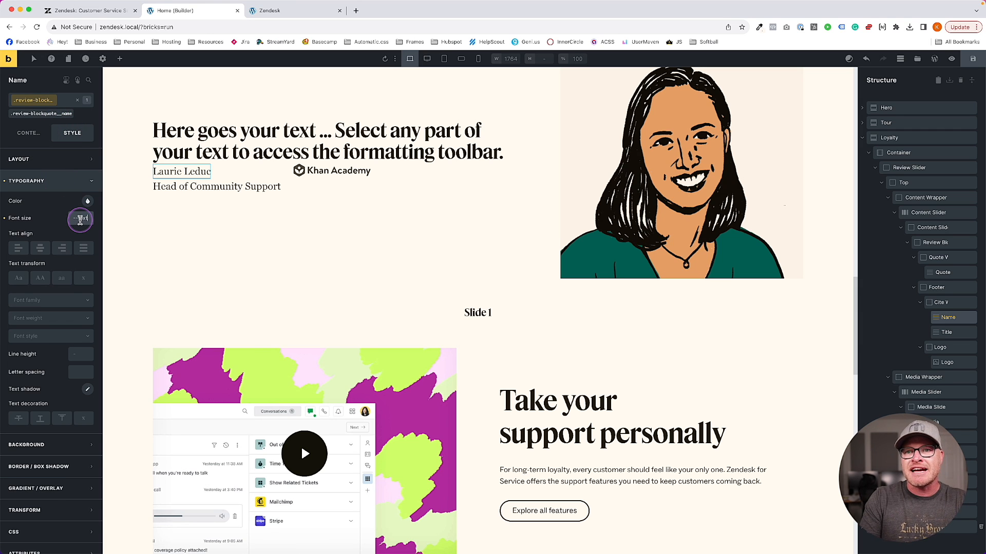
pyautogui.write('-s')
pyautogui.press('Return')
pyautogui.click(184, 190)
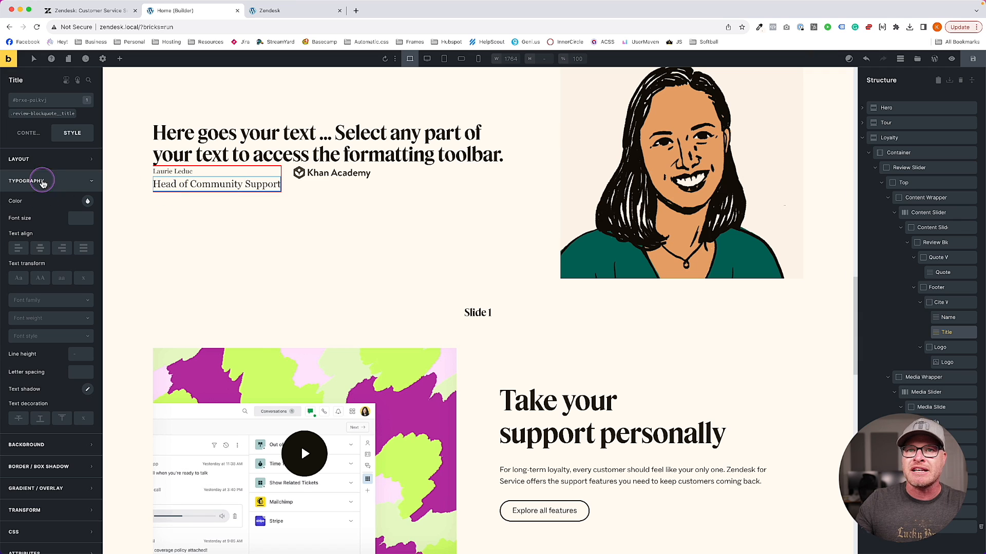
pyautogui.click(83, 220)
pyautogui.write('--te')
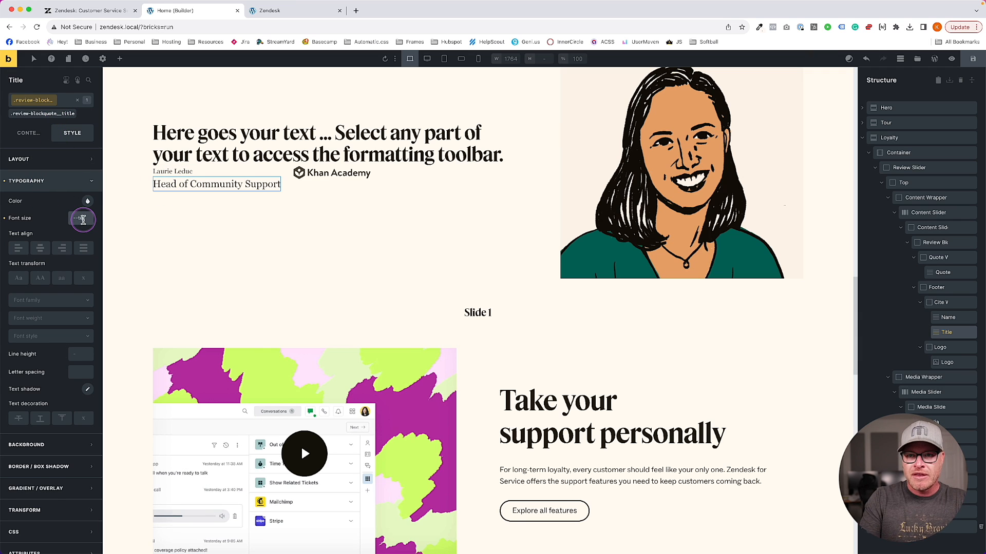
pyautogui.write('xt-s')
pyautogui.press('Return')
# Give the Name line height 1.1 and font weight 700
pyautogui.click(172, 174)
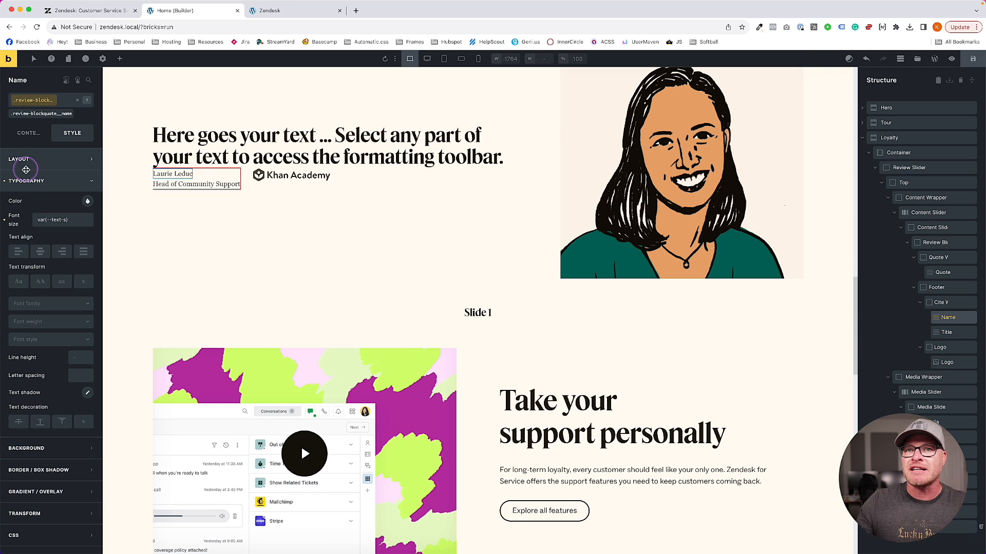
pyautogui.click(81, 358)
pyautogui.write('1.1')
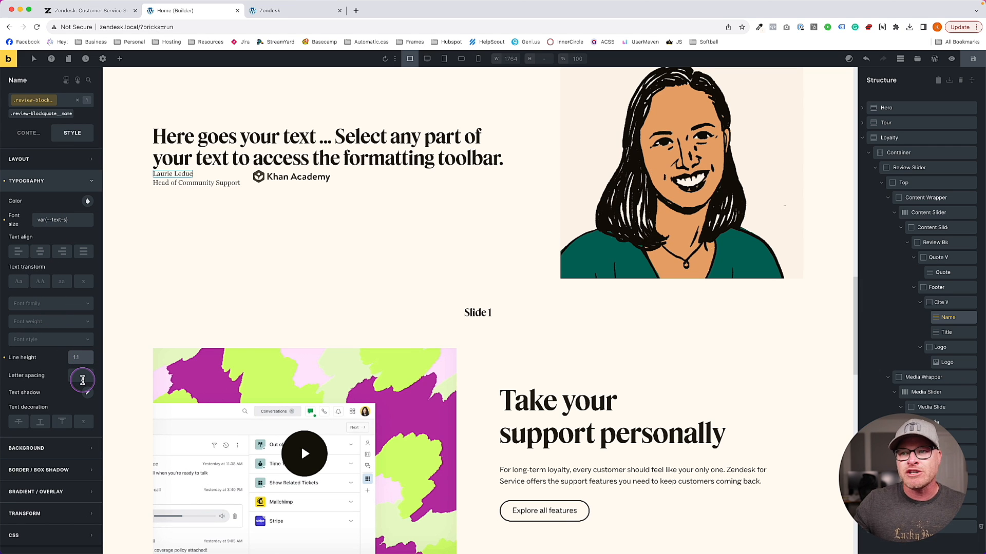
pyautogui.click(59, 322)
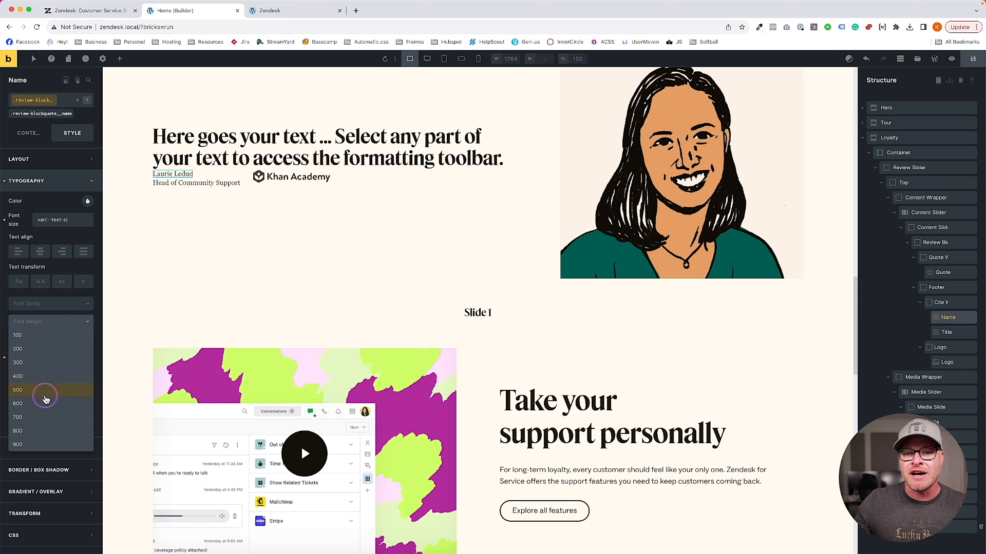
pyautogui.click(44, 417)
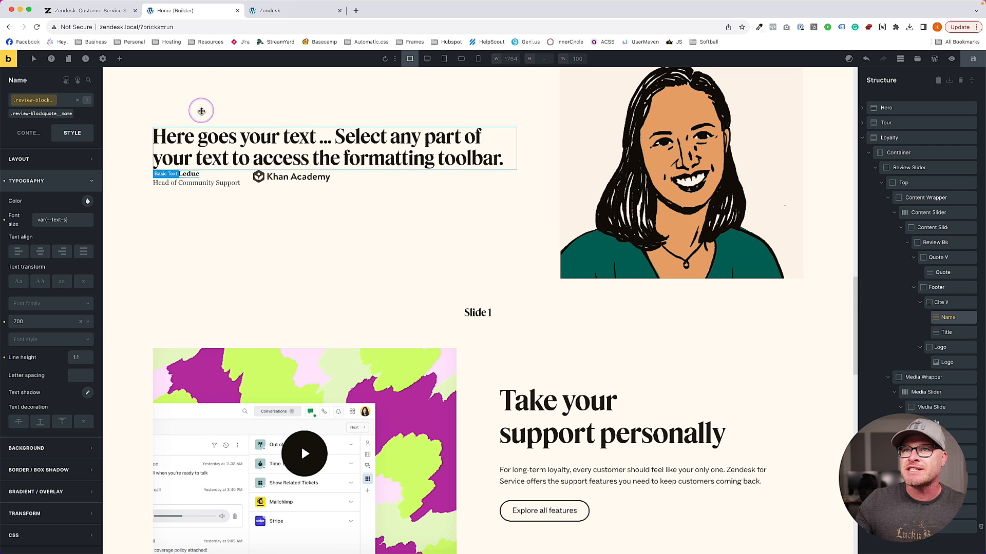
# Compare with the live Zendesk name, inspecting its computed styles in DevTools
pyautogui.click(113, 14)
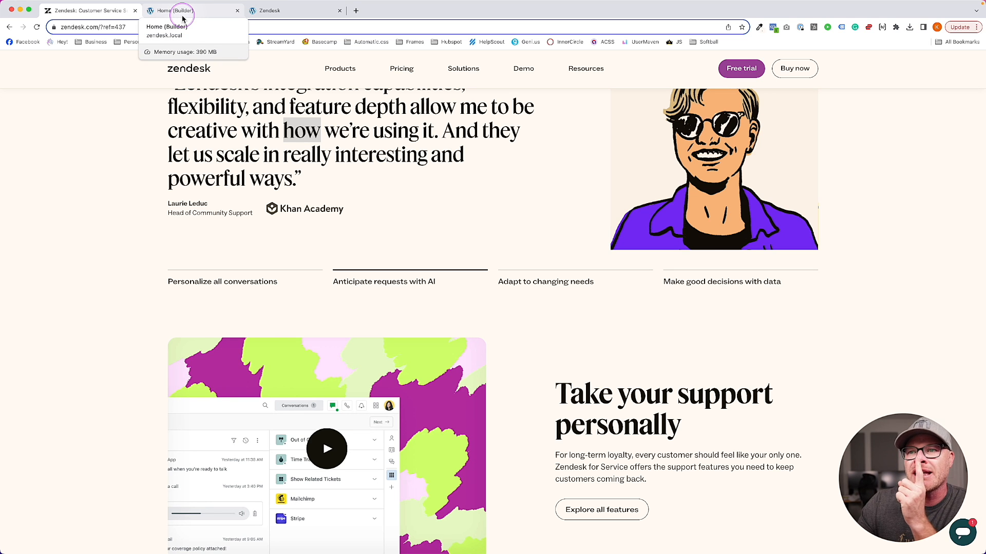
pyautogui.click(183, 13)
pyautogui.click(77, 11)
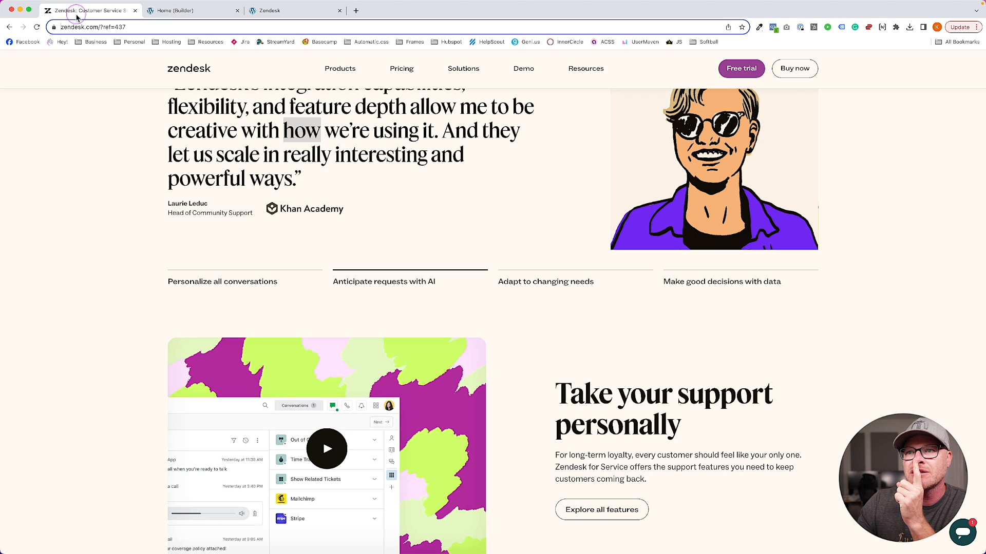
pyautogui.click(195, 16)
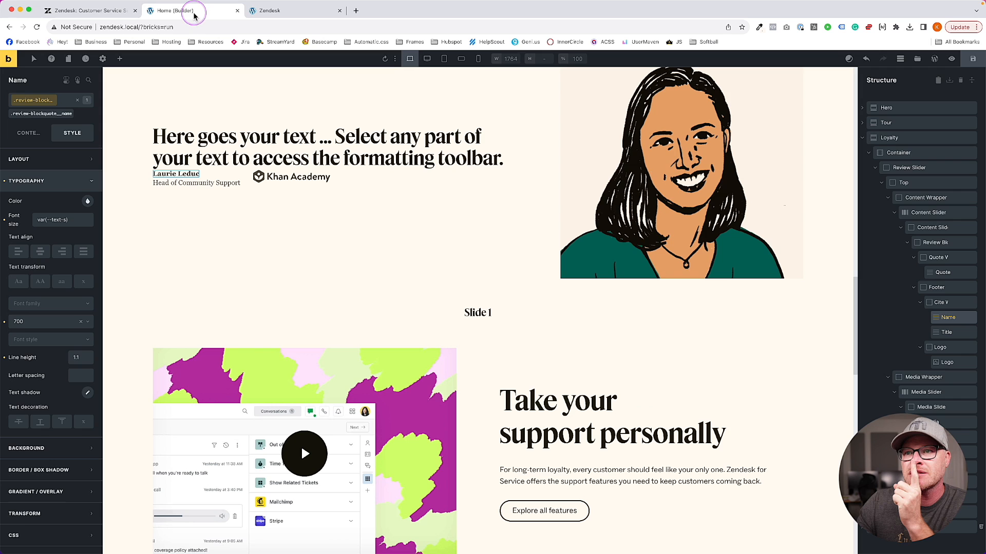
pyautogui.click(105, 16)
pyautogui.click(196, 14)
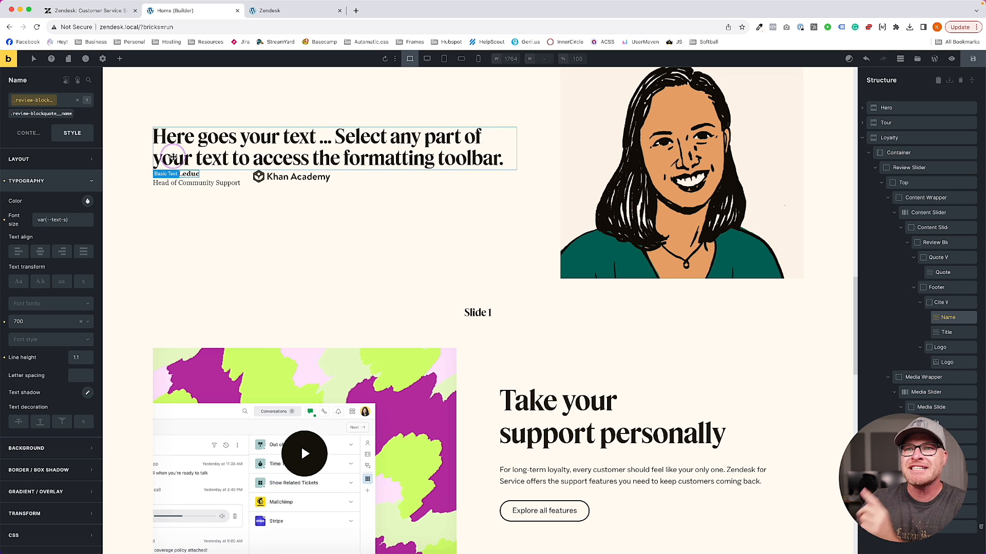
pyautogui.click(22, 135)
pyautogui.click(76, 134)
pyautogui.click(109, 8)
pyautogui.rightClick(206, 204)
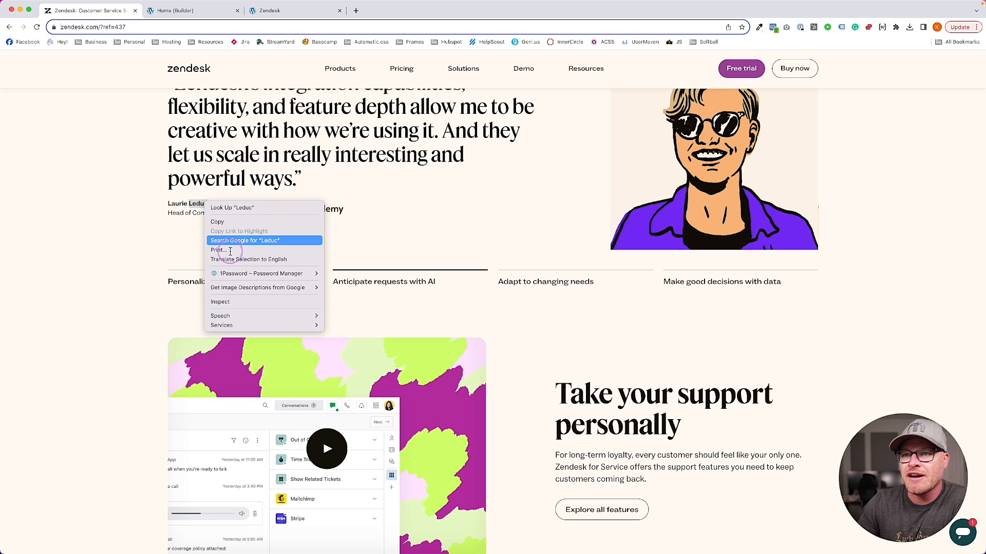
pyautogui.click(236, 303)
pyautogui.click(797, 309)
pyautogui.scroll(-5, 818, 478)
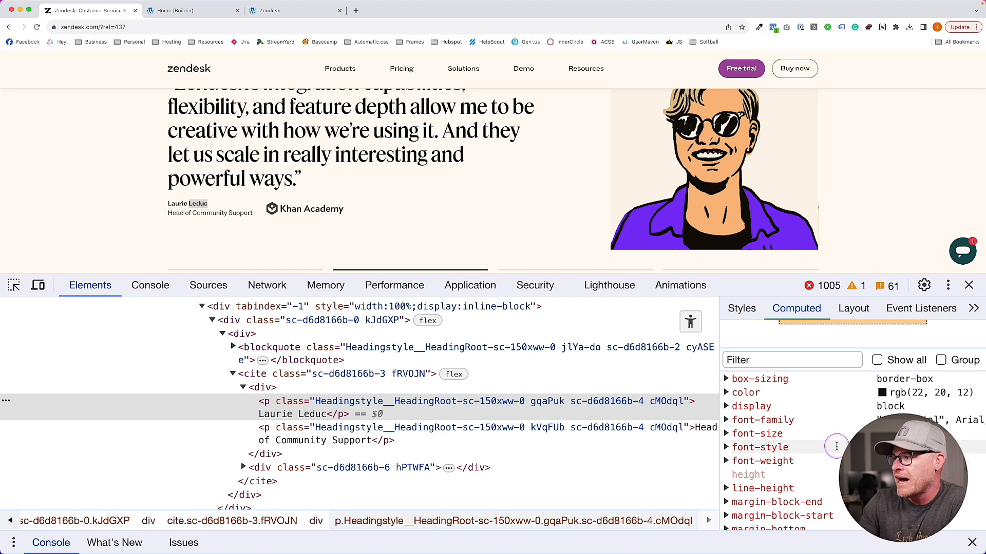
pyautogui.press('super+alt+i')
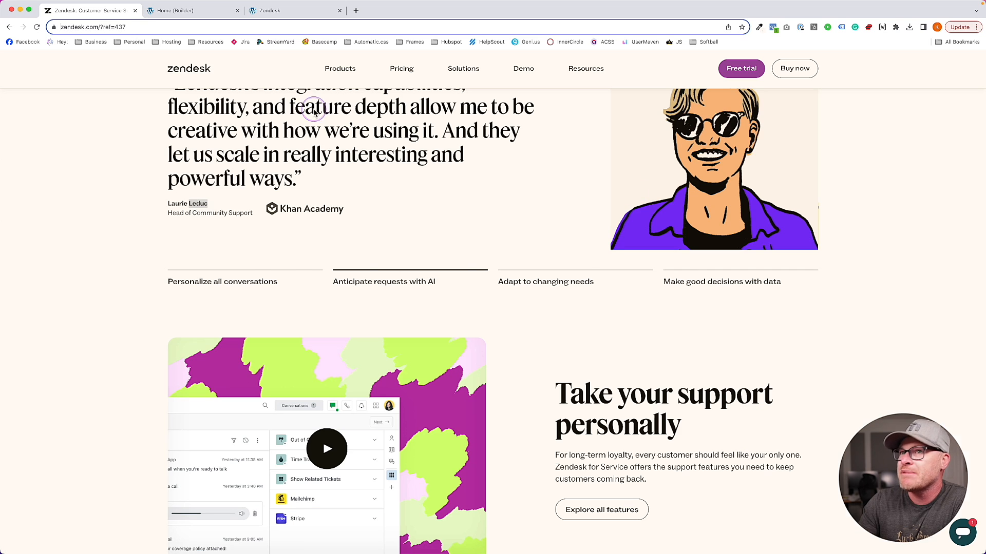
pyautogui.click(154, 11)
# Set both the Name and Title font family to Social
pyautogui.click(60, 309)
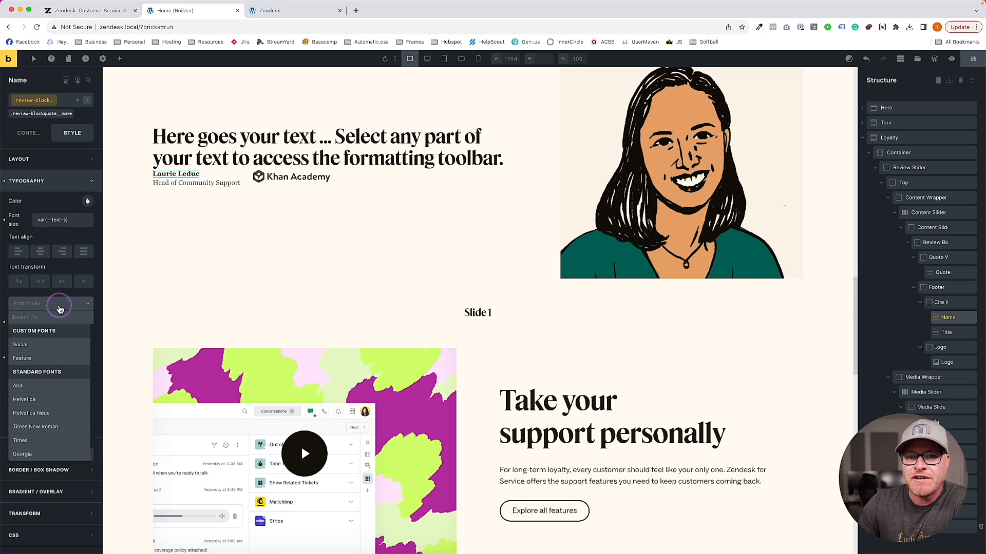
pyautogui.click(53, 348)
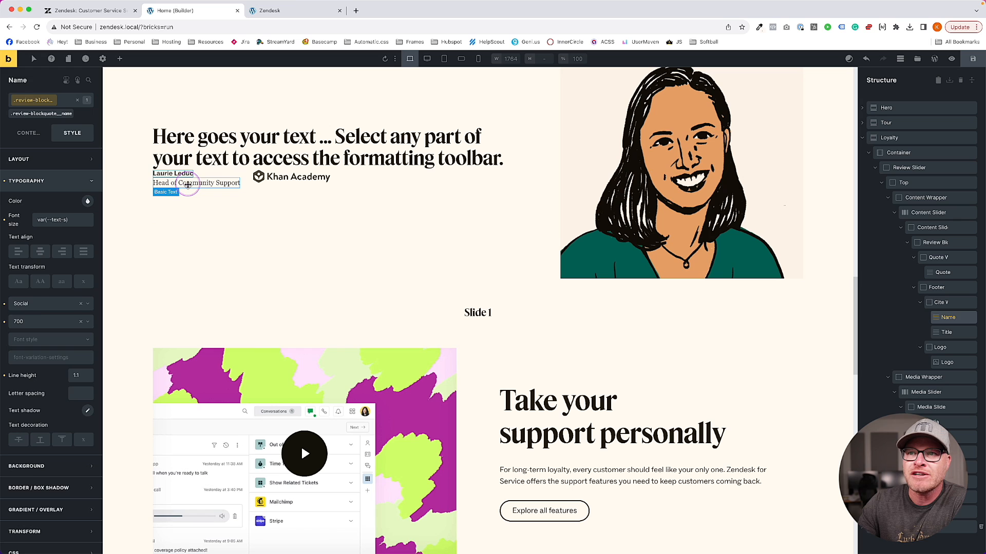
pyautogui.click(189, 184)
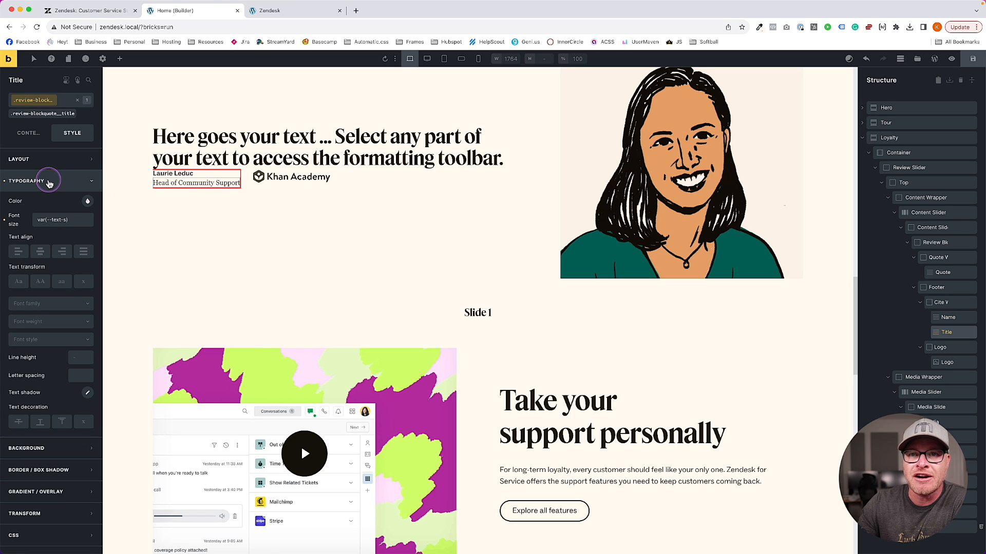
pyautogui.click(50, 301)
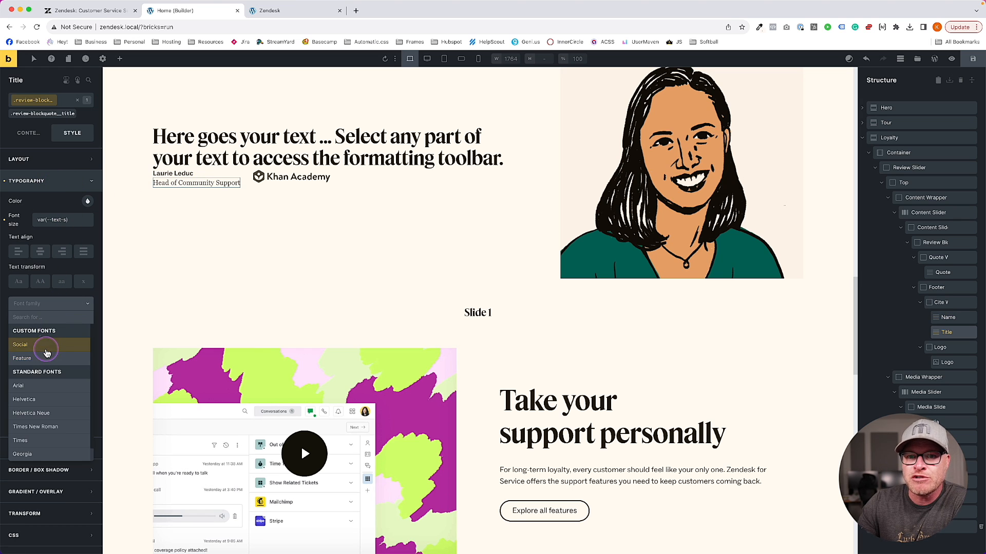
pyautogui.click(47, 347)
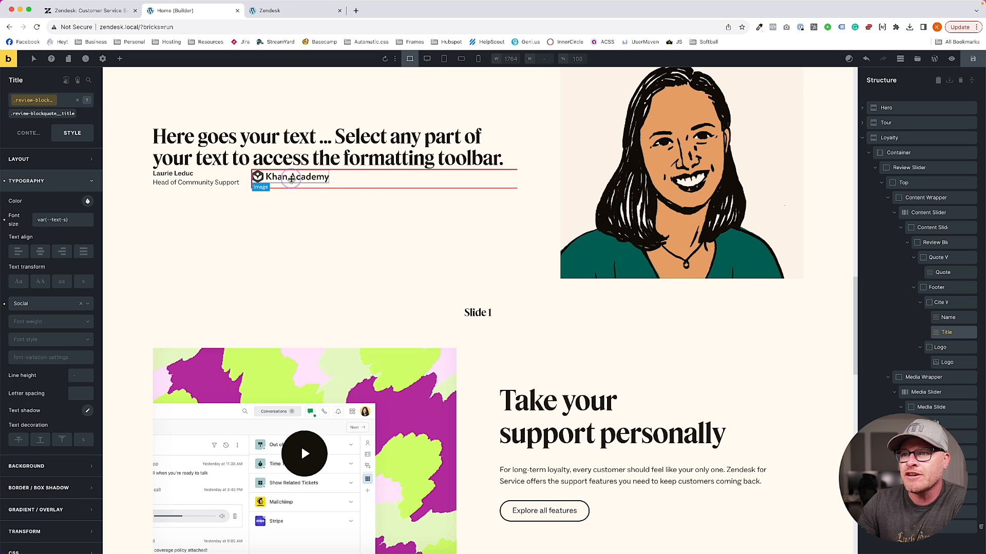
pyautogui.click(255, 177)
pyautogui.click(305, 219)
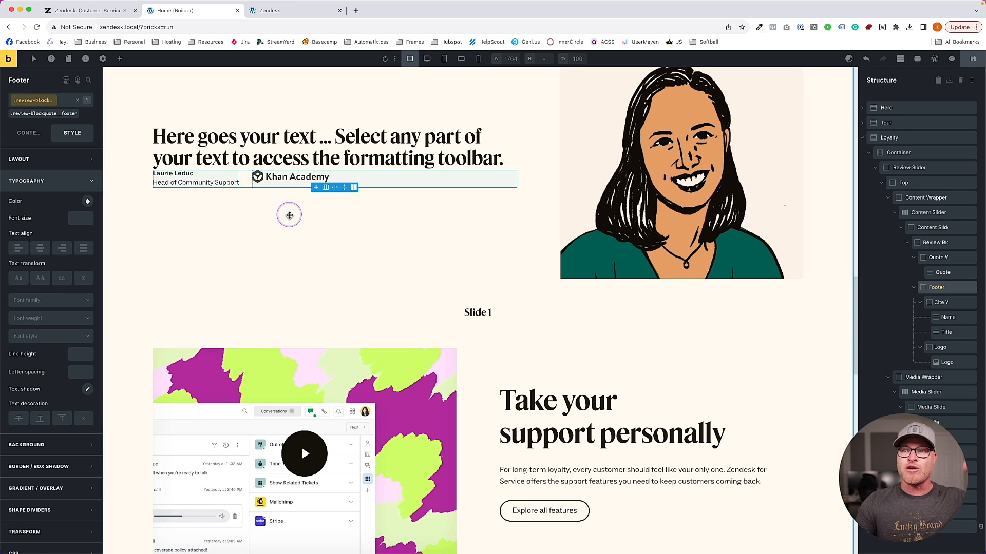
# Vertically centre the review footer's items
pyautogui.click(28, 133)
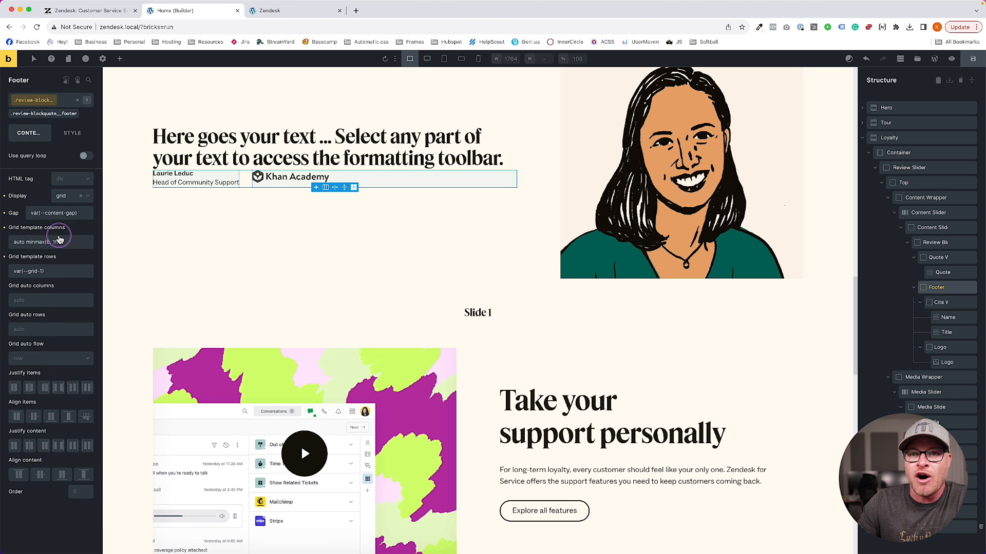
pyautogui.click(34, 416)
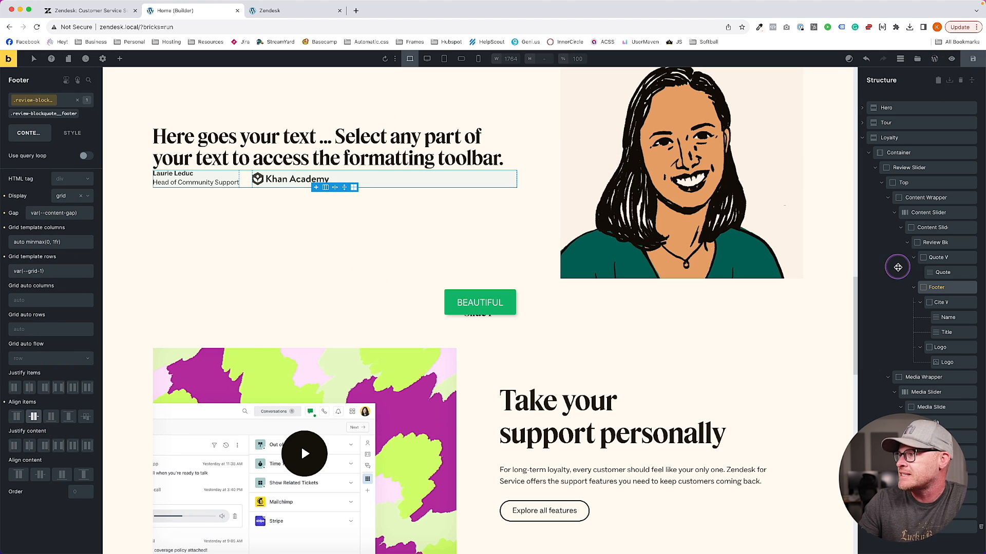
pyautogui.click(935, 242)
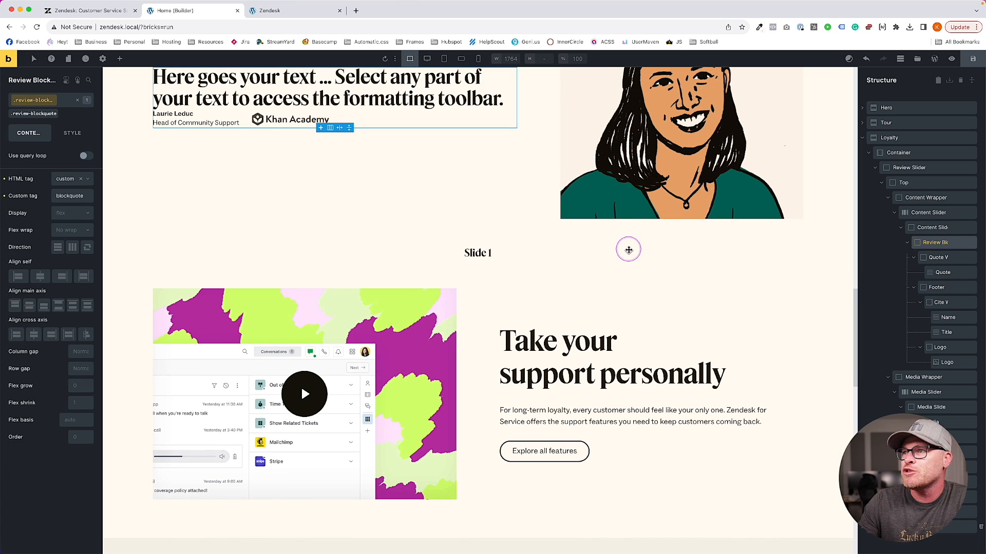
# Set the review block's row gap to calc(var(--content-gap) / 2)
pyautogui.click(81, 369)
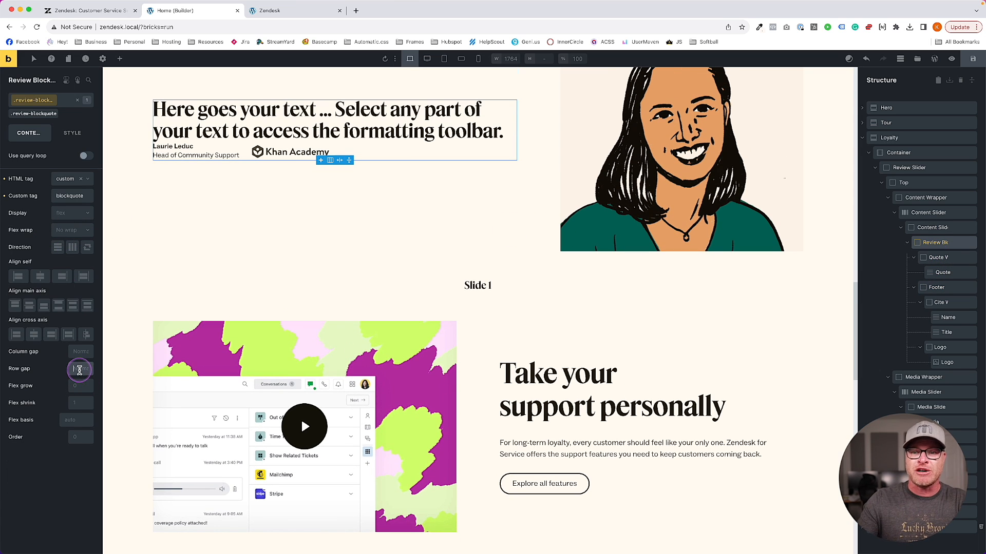
pyautogui.write('--content-gap)')
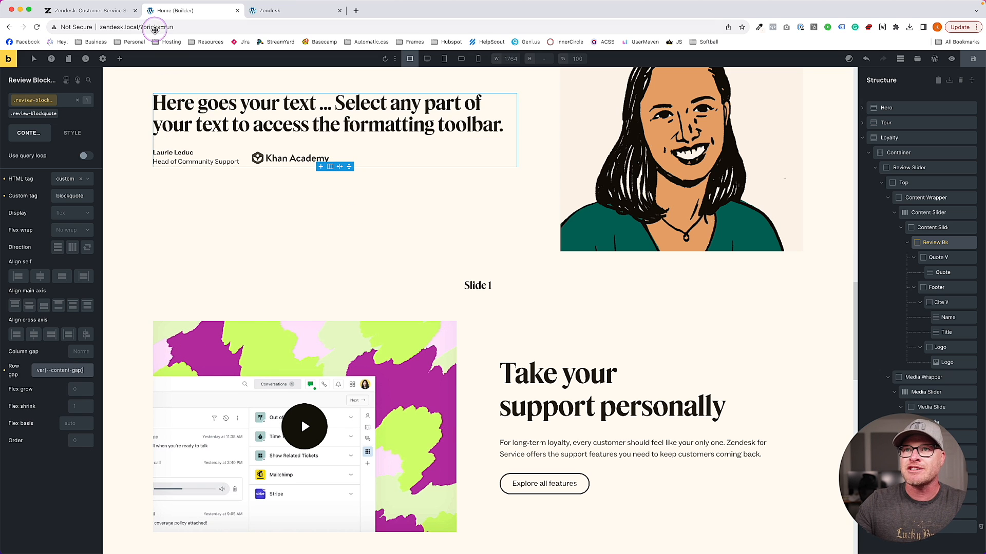
pyautogui.click(95, 10)
pyautogui.click(170, 11)
pyautogui.click(86, 386)
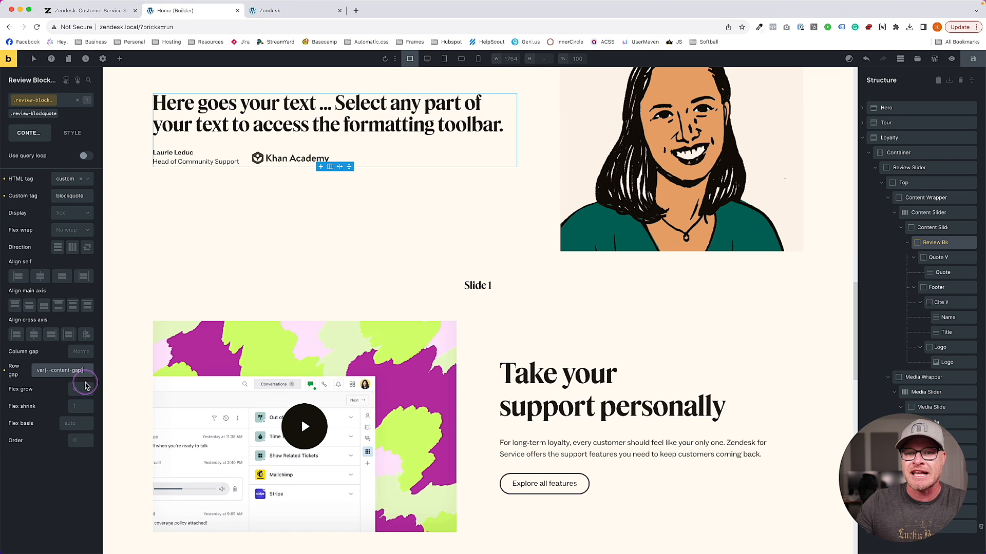
pyautogui.click(84, 367)
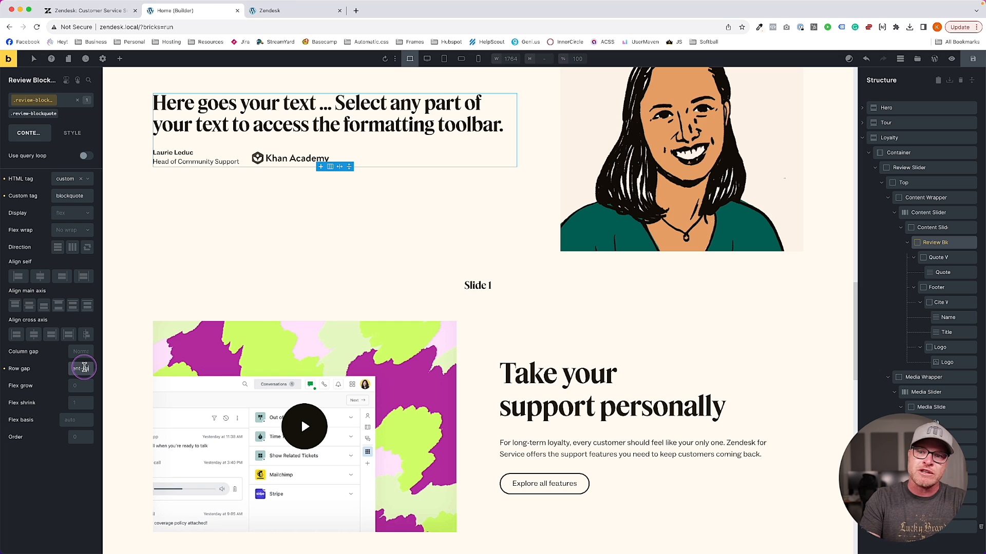
pyautogui.write('calc(')
pyautogui.click(84, 366)
pyautogui.write('/ 2)')
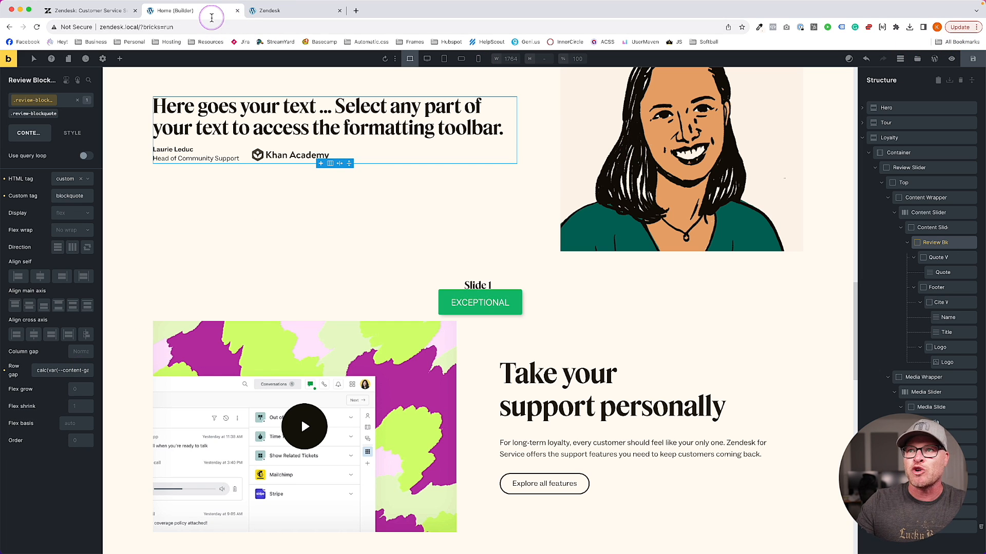
pyautogui.scroll(2, 362, 191)
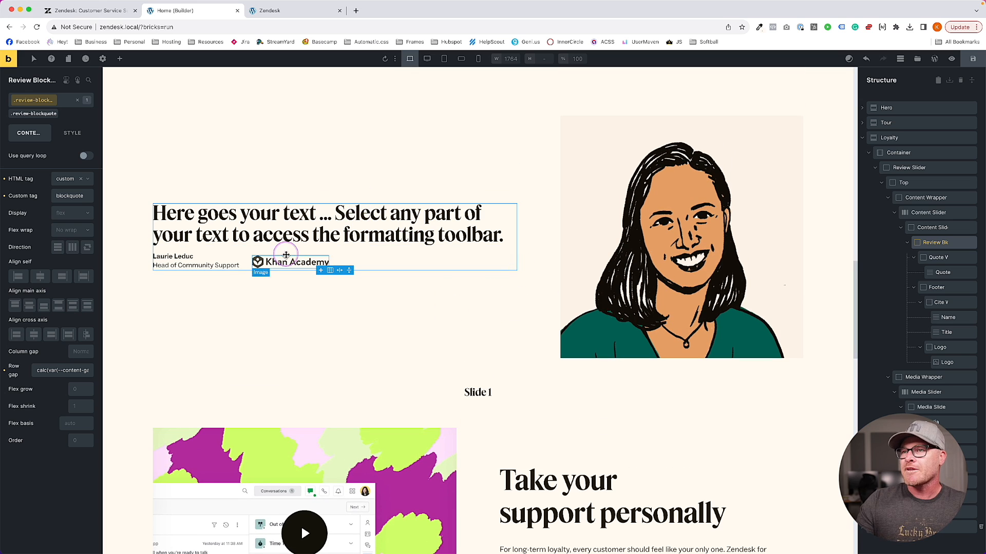
# Copy the testimonial text from the live Zendesk blockquote via DevTools
pyautogui.click(97, 14)
pyautogui.rightClick(277, 153)
pyautogui.click(288, 227)
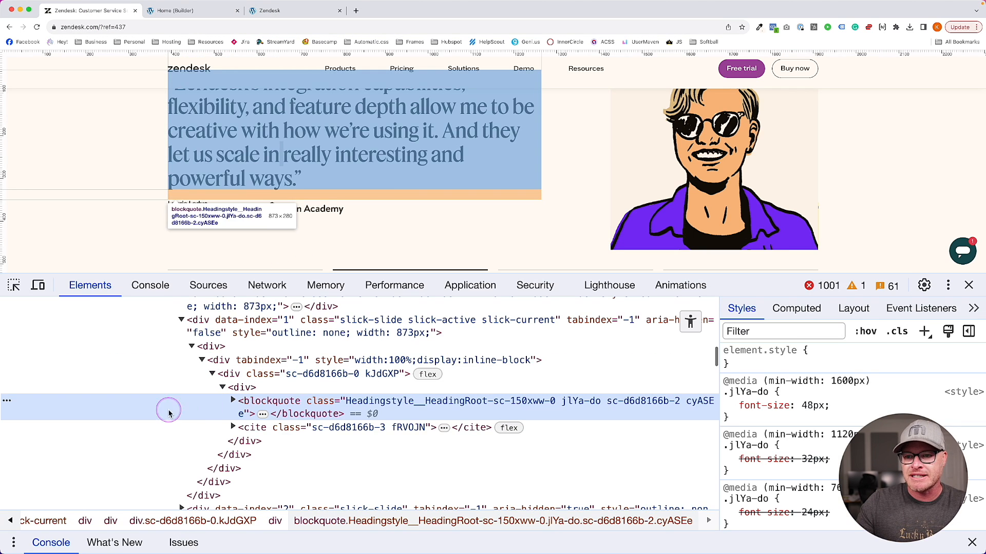
pyautogui.click(233, 401)
pyautogui.doubleClick(273, 430)
pyautogui.hotkey('ctrl', 'c')
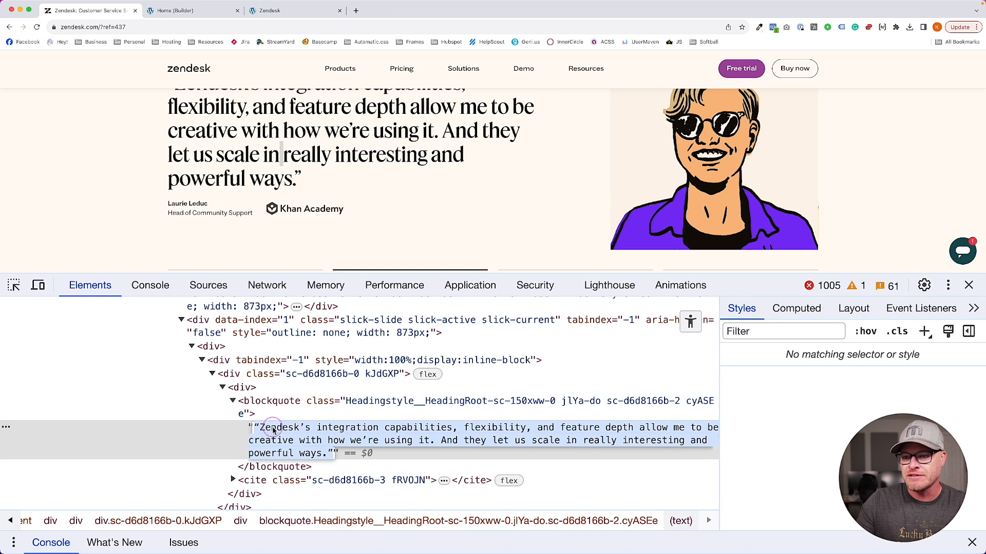
# Paste the Zendesk testimonial over the placeholder quote and add a leading quotation mark
pyautogui.click(177, 19)
pyautogui.click(31, 173)
pyautogui.hotkey('ctrl', 'a')
pyautogui.hotkey('ctrl', 'v')
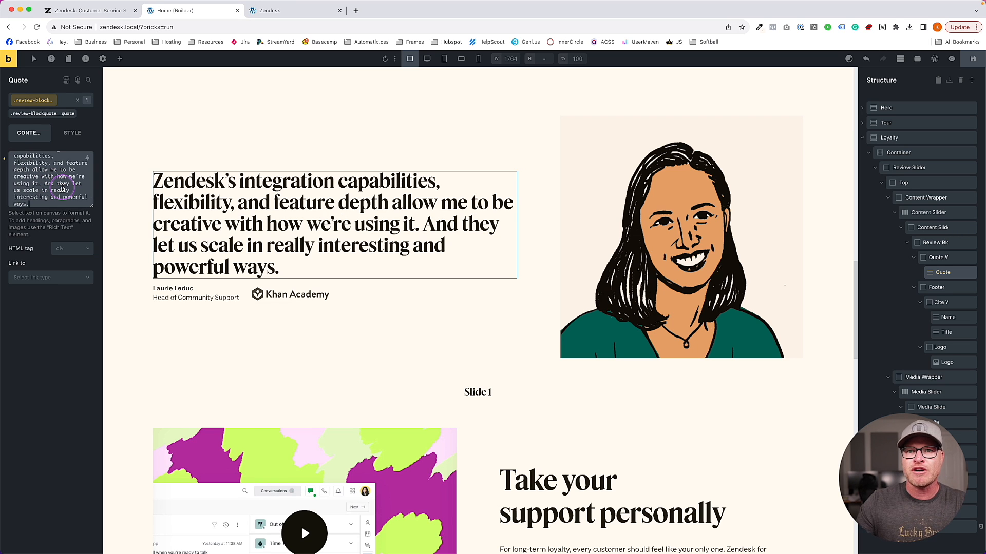
pyautogui.press('Up')
pyautogui.press('Up')
pyautogui.press('Up')
pyautogui.press('Up')
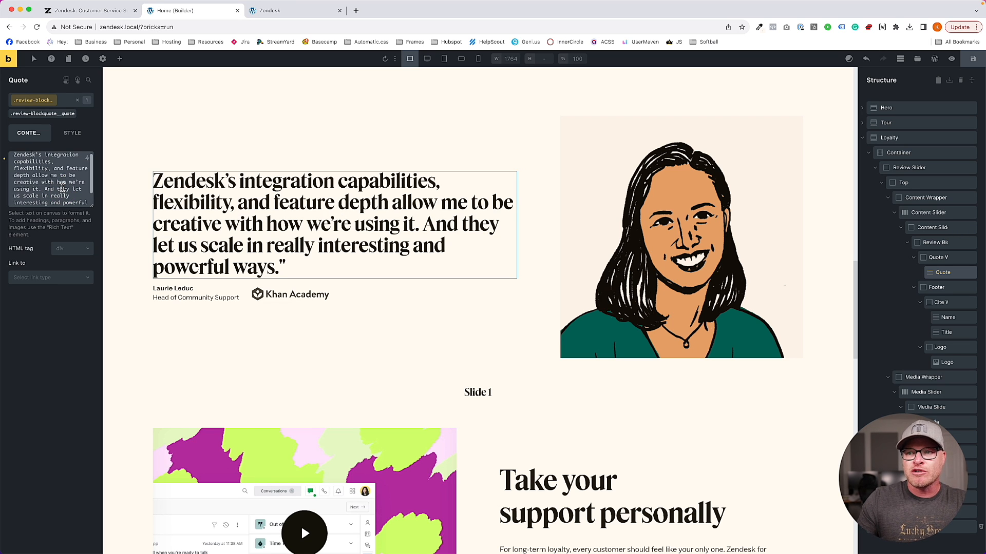
pyautogui.write('"')
# Output the quote as a p element and preview the page
pyautogui.click(67, 250)
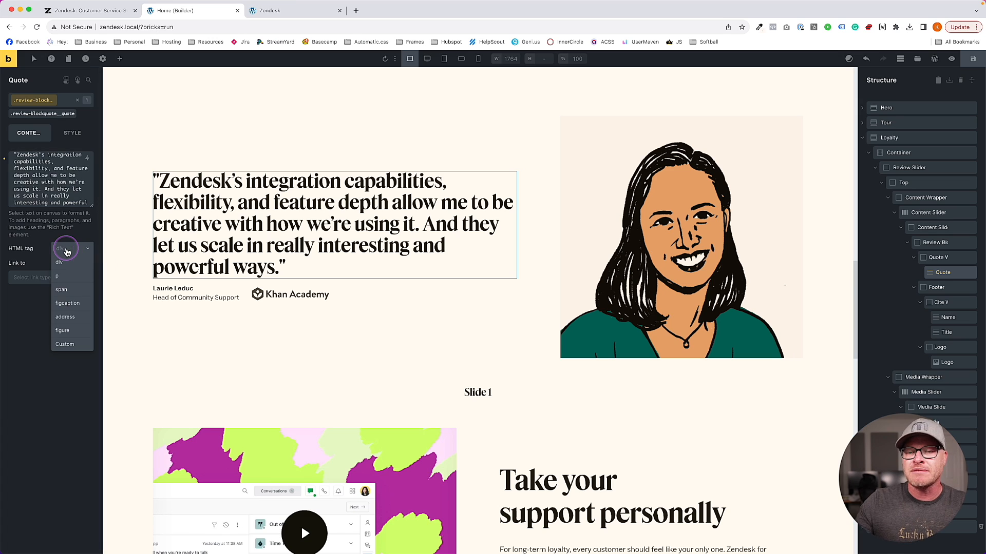
pyautogui.click(66, 277)
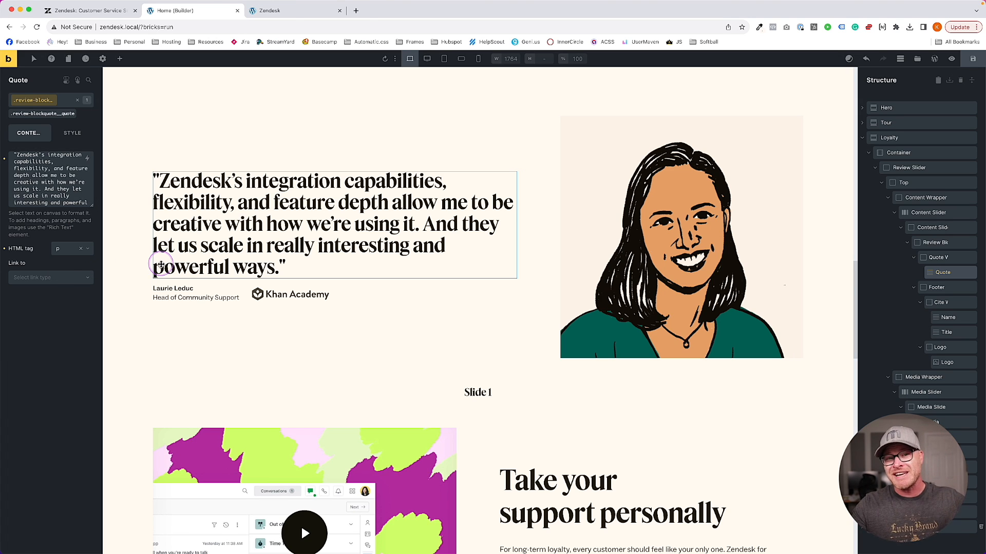
pyautogui.click(951, 58)
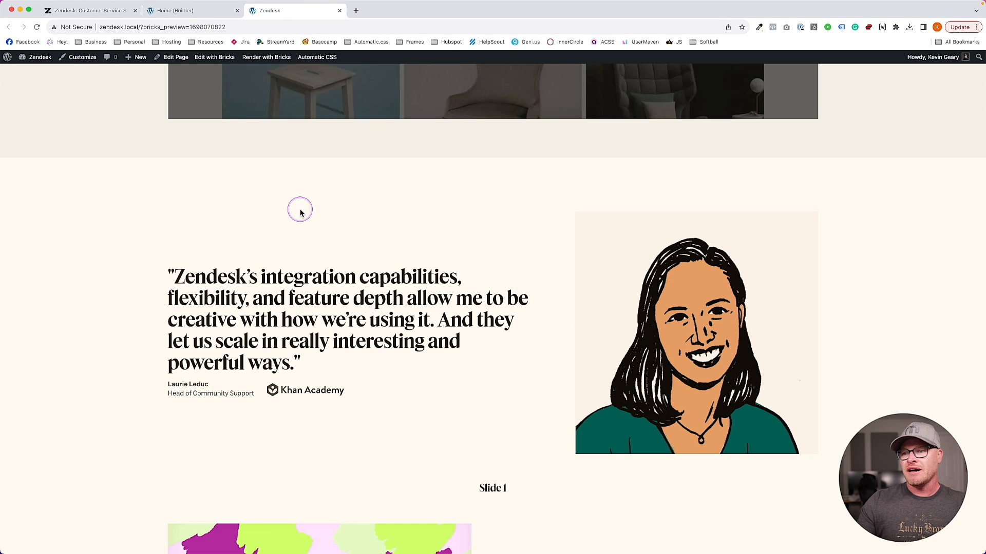
# Close the developer tools on the live Zendesk page and return to the builder
pyautogui.scroll(-3, 300, 212)
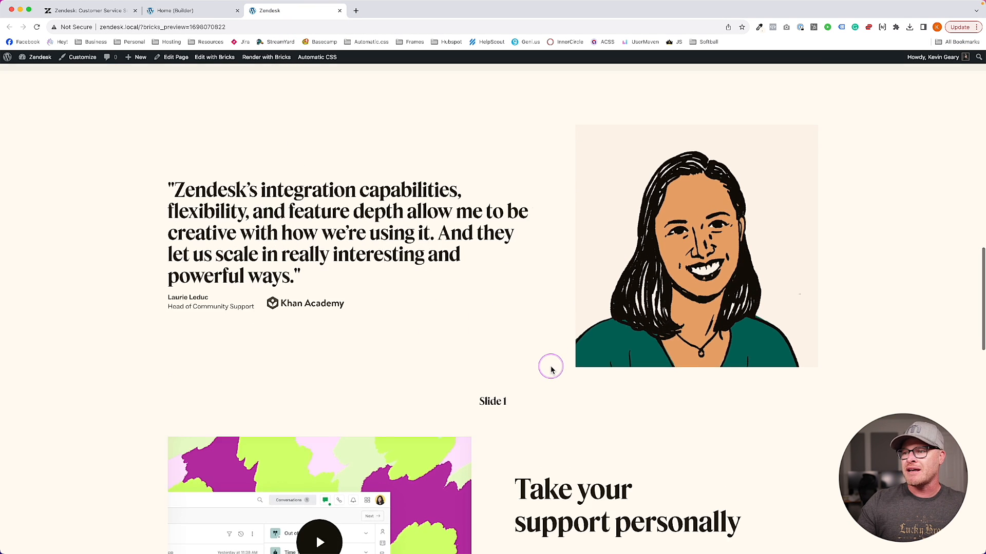
pyautogui.scroll(-3, 551, 369)
pyautogui.scroll(2, 550, 368)
pyautogui.click(174, 10)
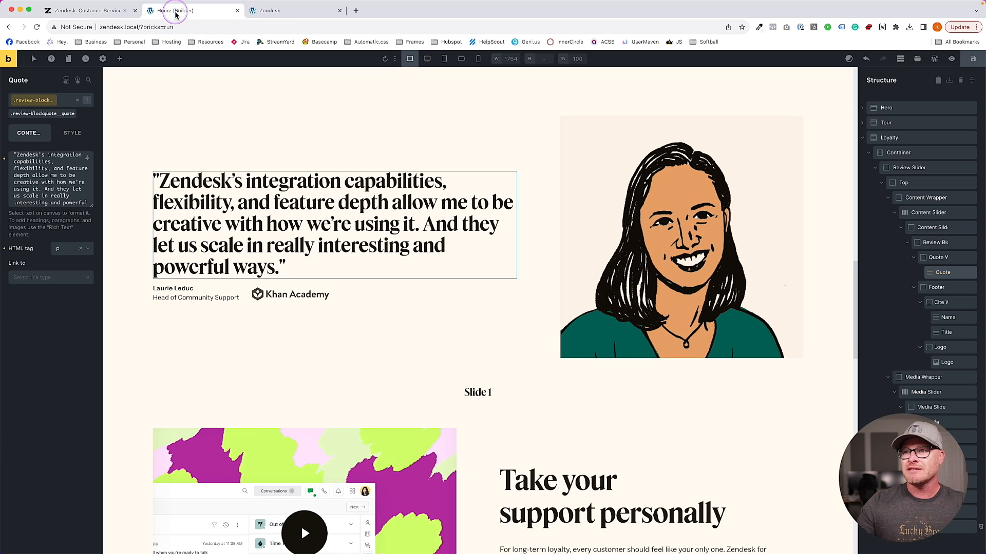
pyautogui.click(99, 14)
pyautogui.click(968, 285)
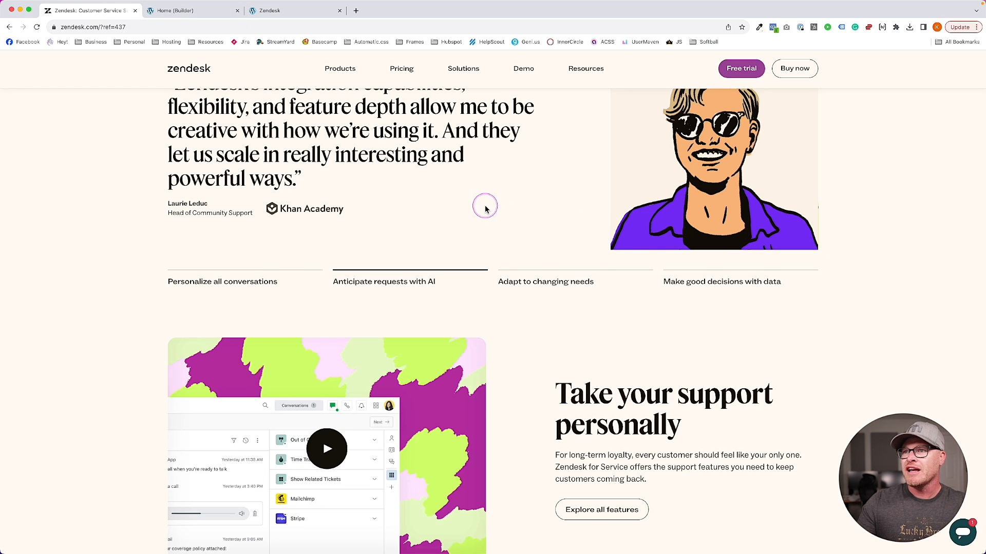
pyautogui.scroll(2, 485, 204)
pyautogui.click(209, 5)
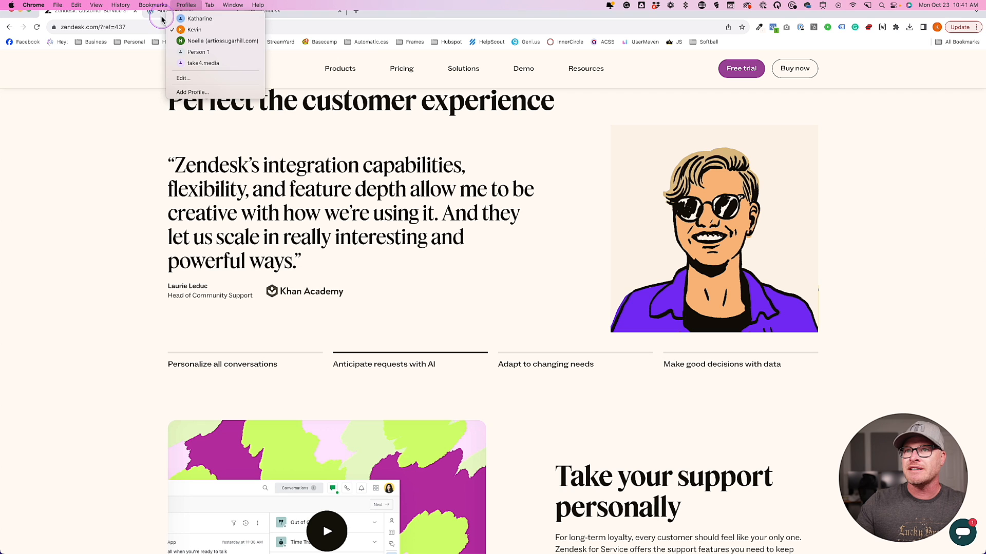
pyautogui.click(249, 72)
pyautogui.click(213, 14)
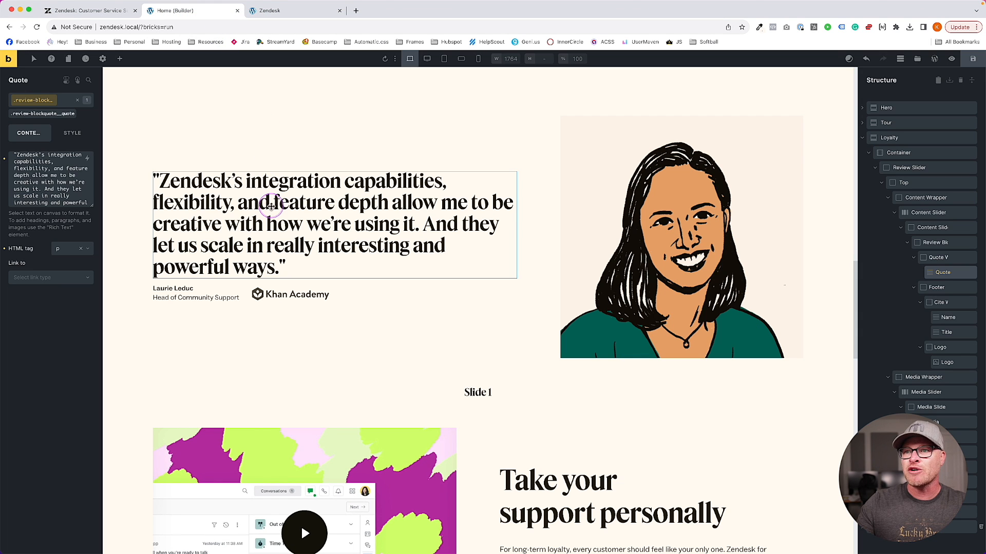
# Open the quote's font-weight options, save the page, and check the live Zendesk page
pyautogui.click(70, 131)
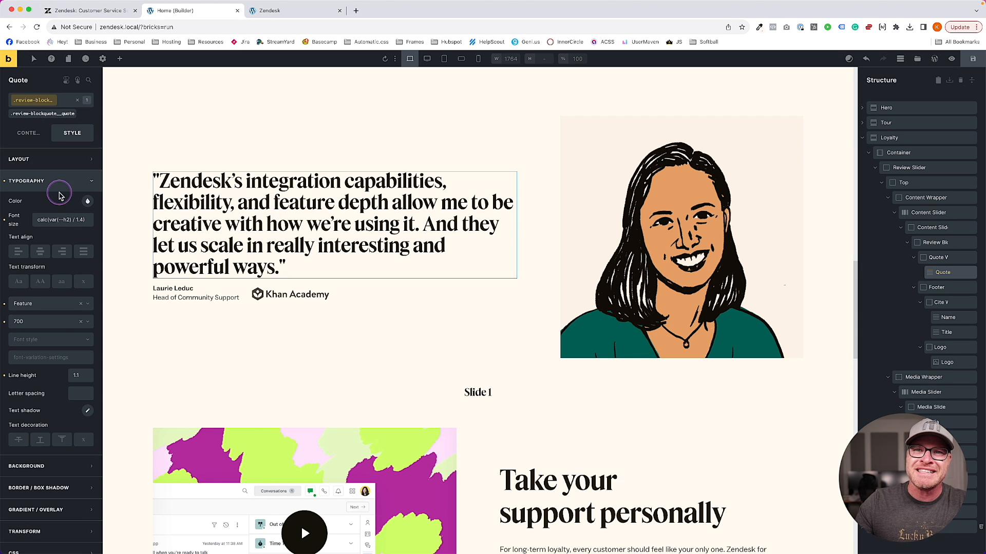
pyautogui.click(44, 323)
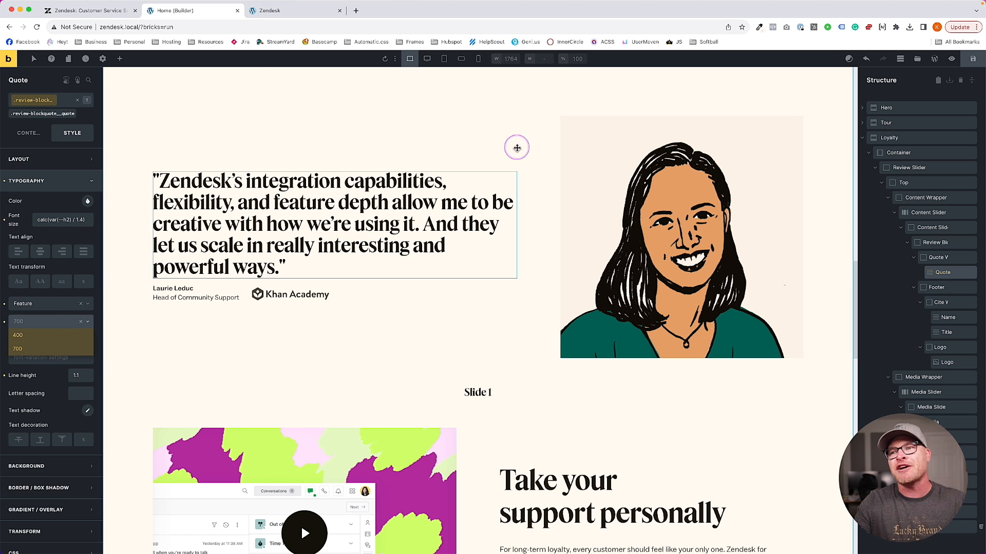
pyautogui.click(965, 59)
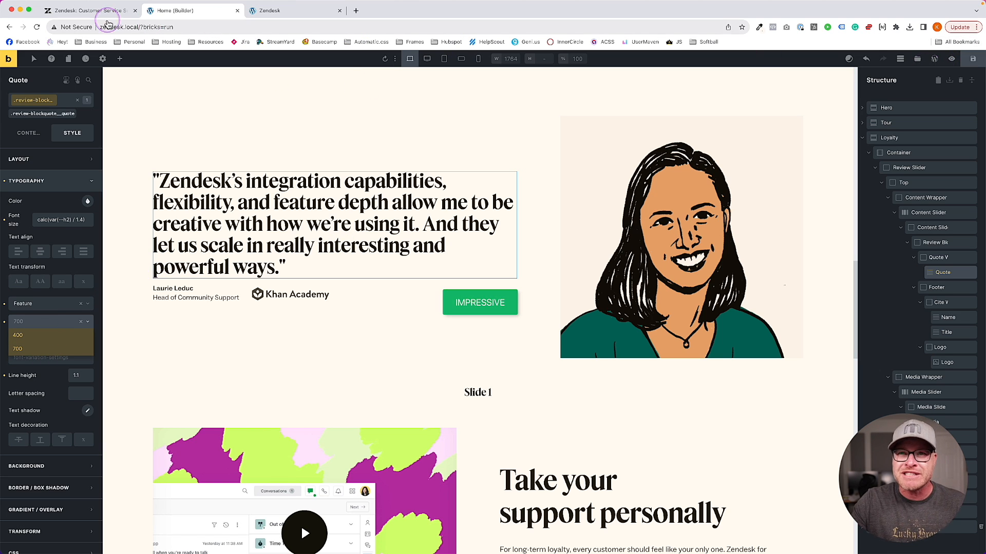
pyautogui.click(106, 11)
pyautogui.click(356, 81)
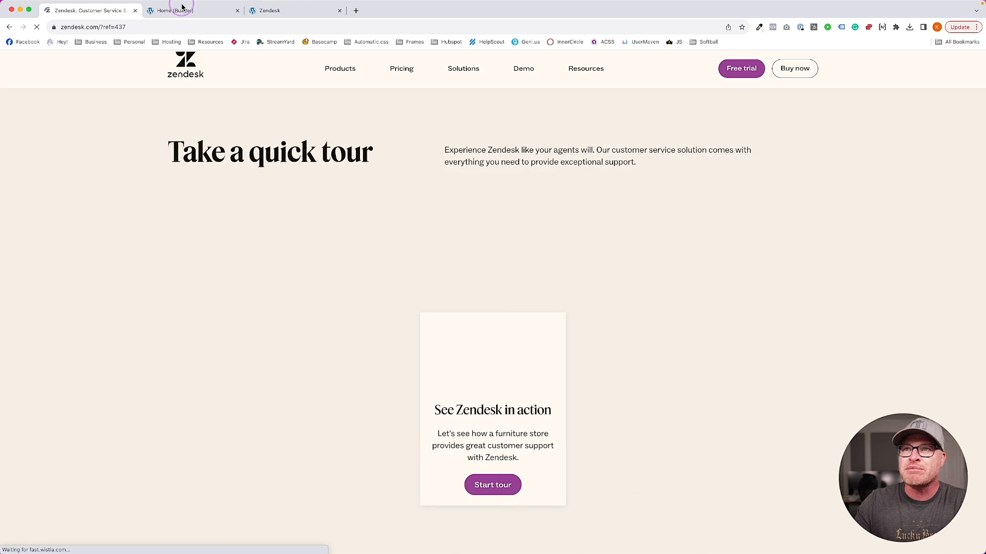
pyautogui.click(184, 10)
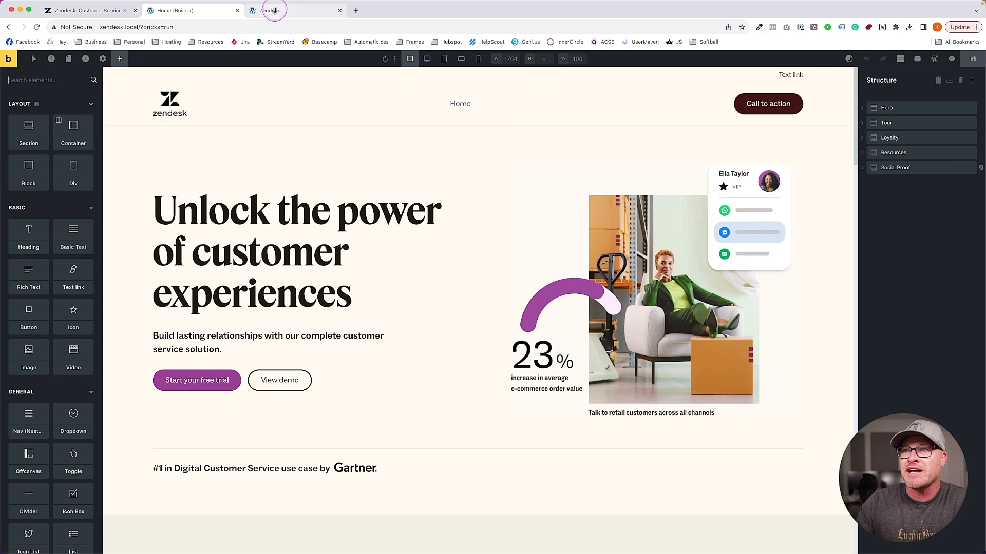
# Compare the front-end preview of the testimonial section with the live Zendesk page
pyautogui.click(265, 10)
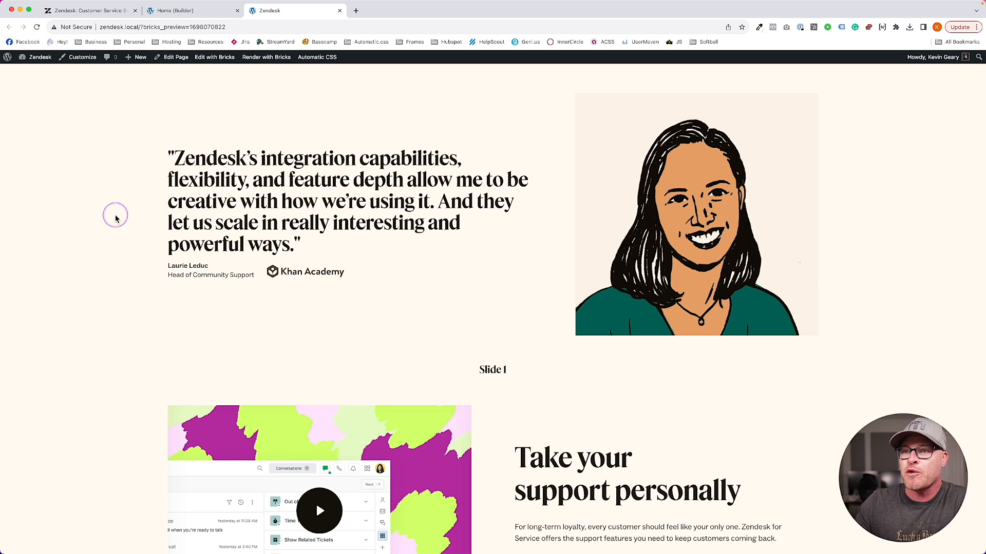
pyautogui.click(176, 14)
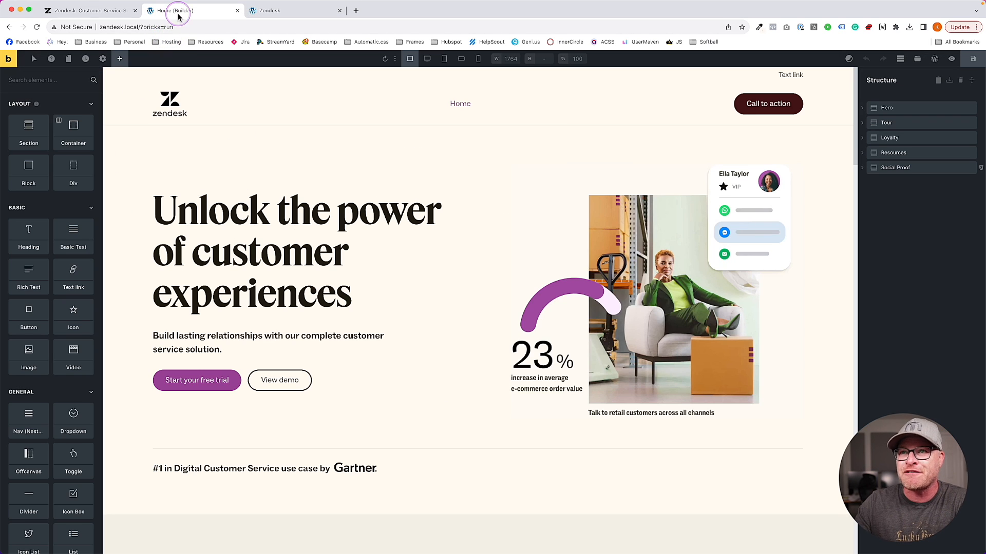
pyautogui.click(292, 11)
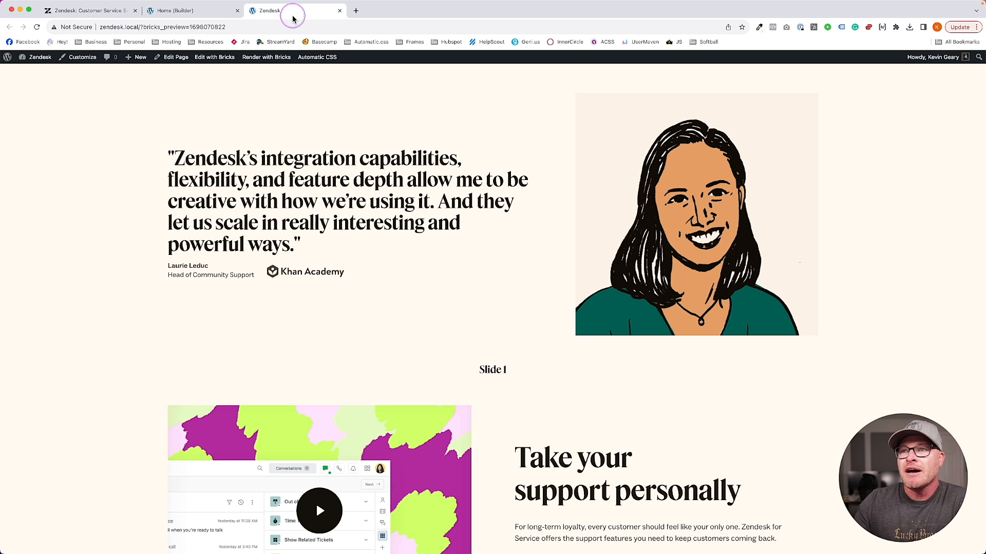
pyautogui.click(111, 11)
pyautogui.scroll(-3, 249, 131)
pyautogui.scroll(1, 206, 139)
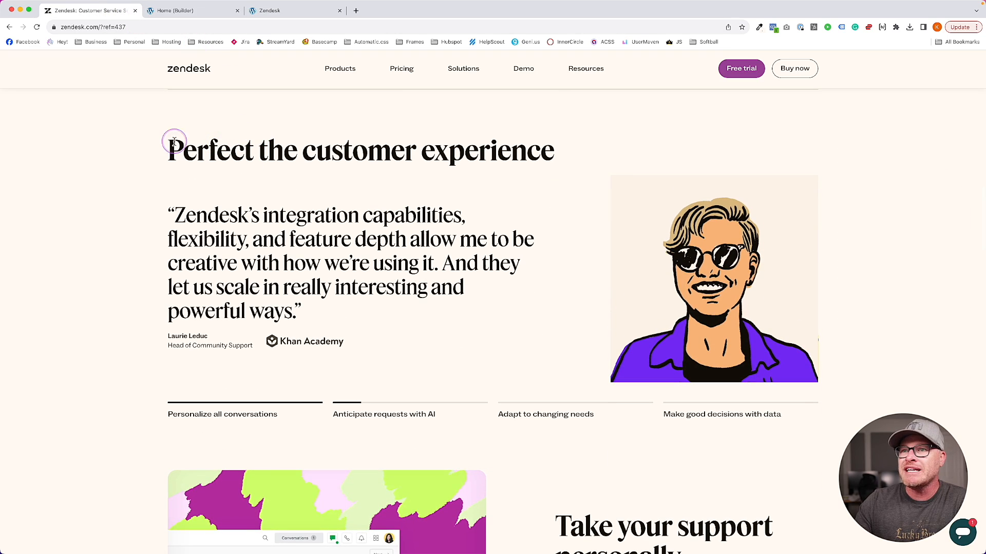
pyautogui.click(303, 10)
pyautogui.scroll(2, 640, 164)
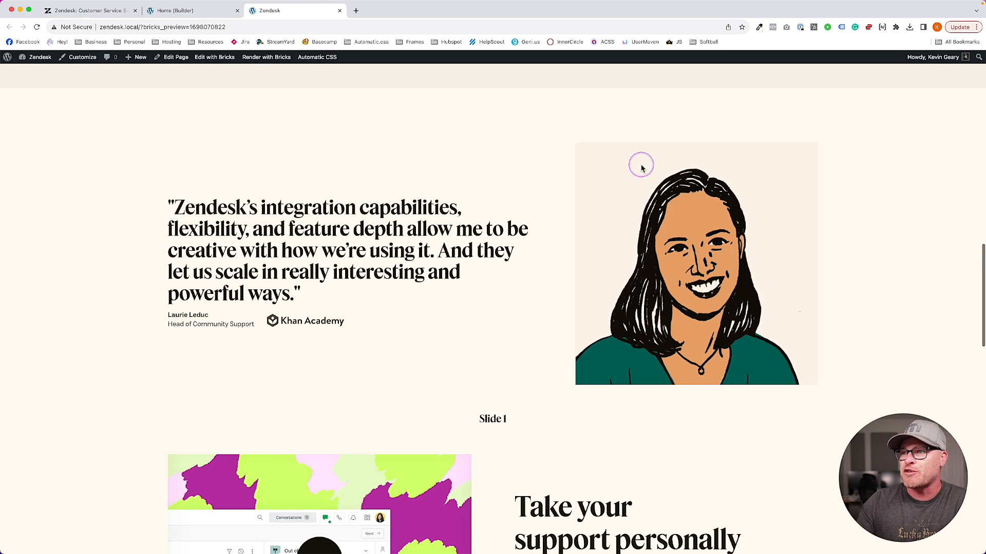
pyautogui.click(203, 11)
pyautogui.scroll(-15, 314, 158)
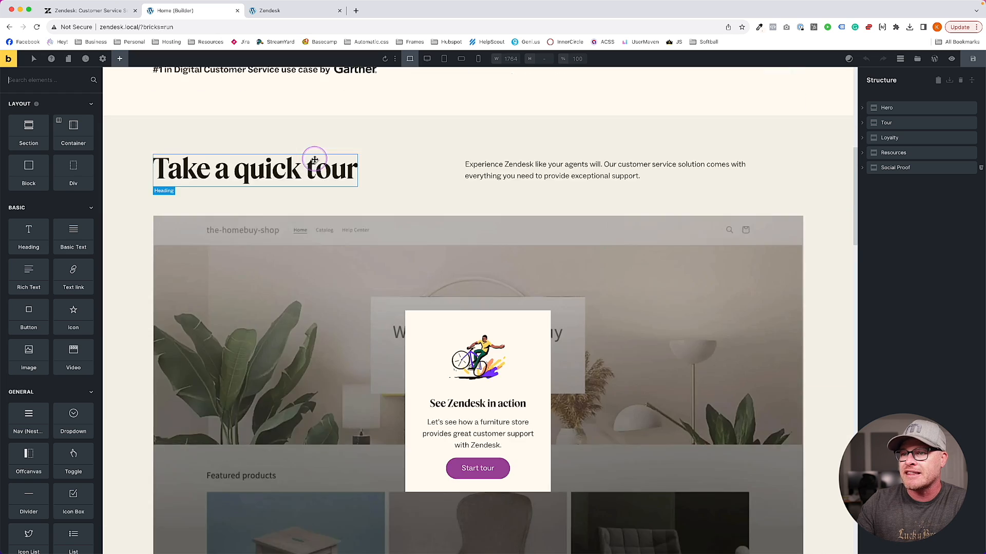
pyautogui.scroll(-3, 314, 160)
pyautogui.scroll(4, 815, 167)
# Select the container that holds the Review Slider in the structure tree
pyautogui.click(550, 198)
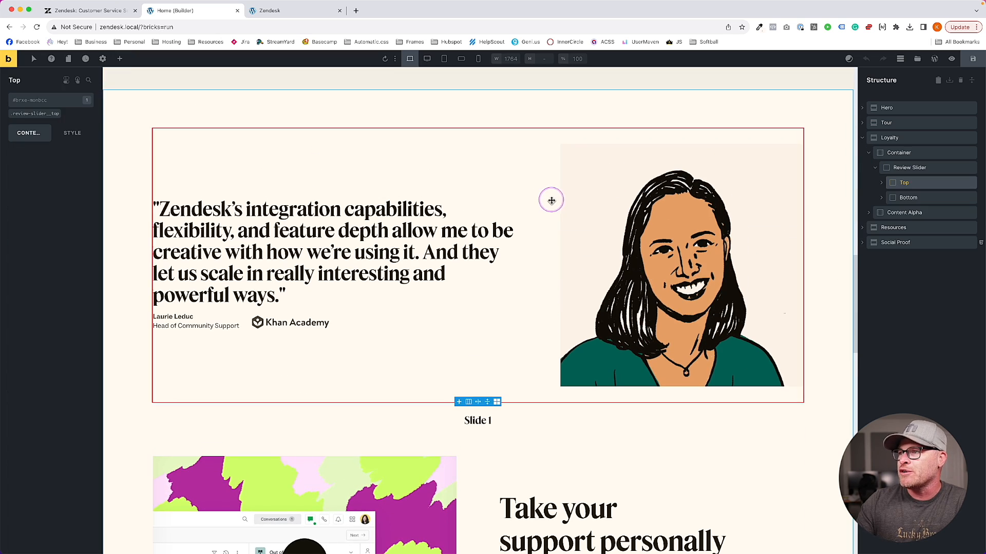
pyautogui.click(909, 167)
pyautogui.click(898, 152)
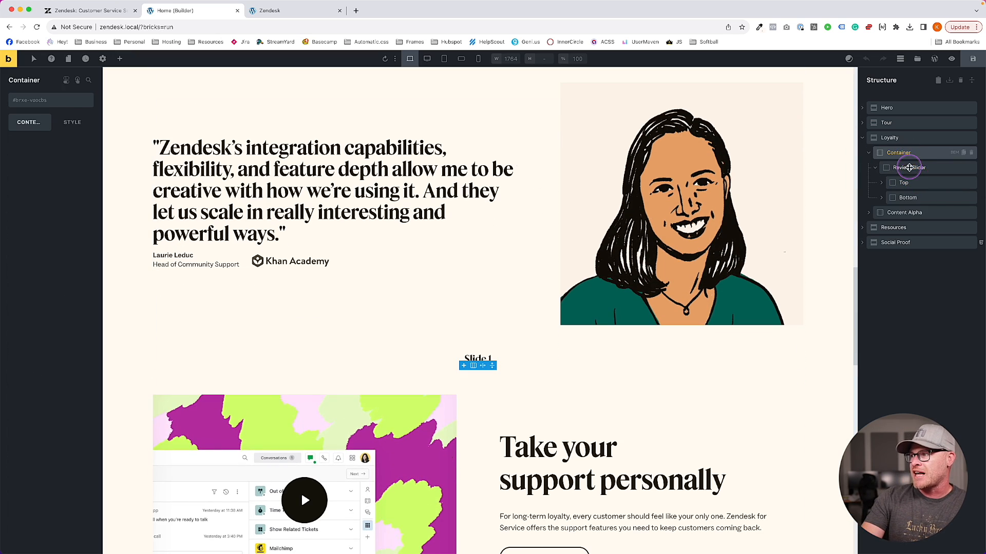
pyautogui.click(905, 169)
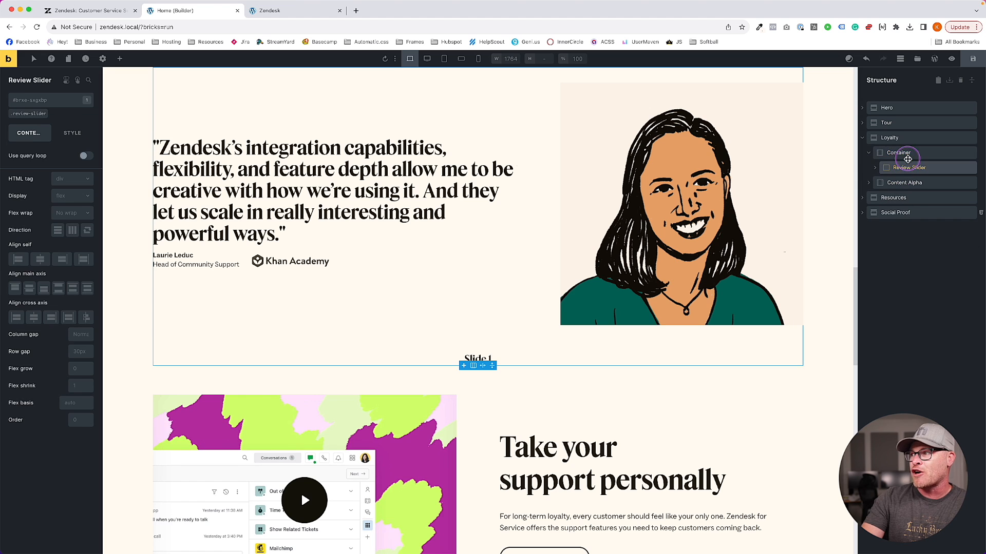
pyautogui.click(907, 156)
# Add a Heading element above the Review Slider and make it an h2
pyautogui.click(121, 59)
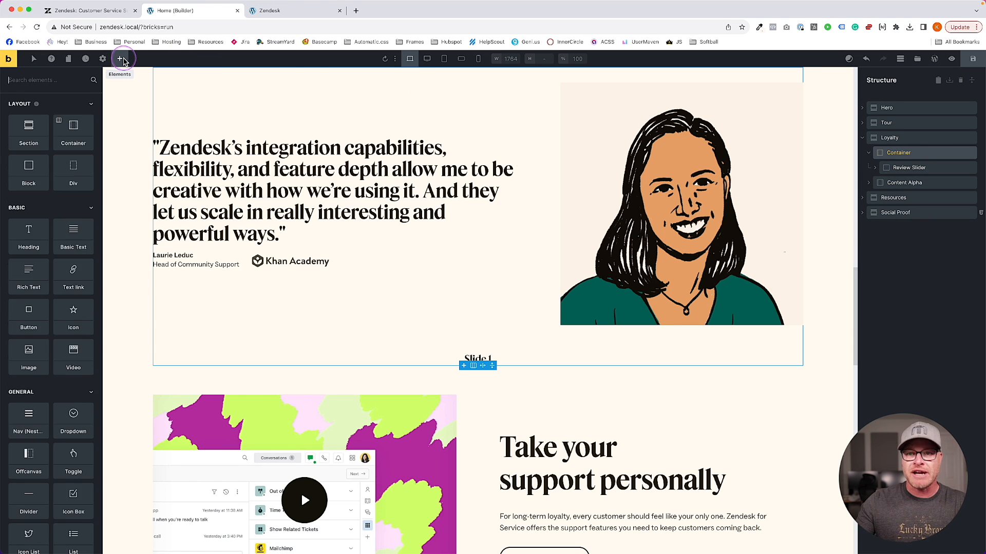
pyautogui.write('head')
pyautogui.click(29, 118)
pyautogui.moveTo(903, 186); pyautogui.dragTo(888, 163)
pyautogui.click(52, 164)
pyautogui.click(59, 189)
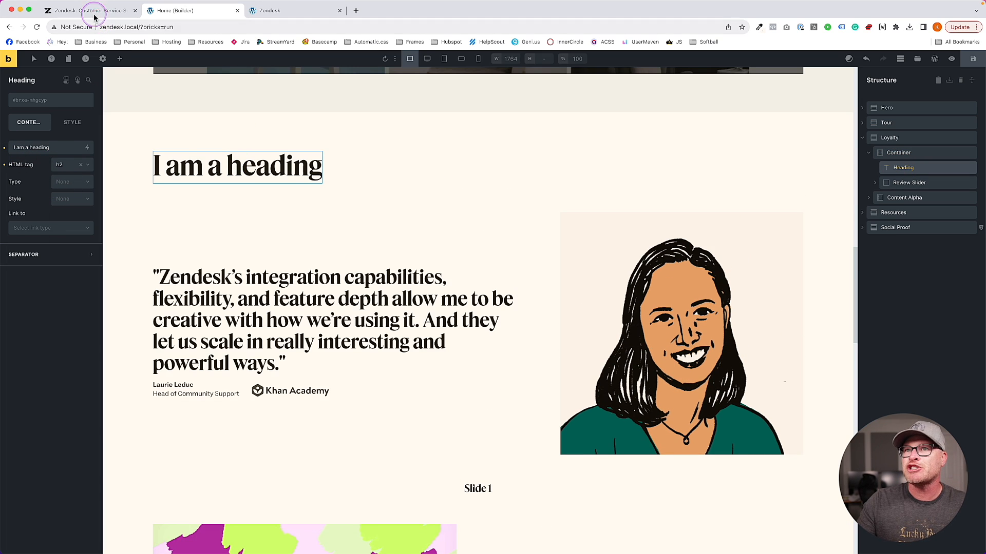
# Replace the heading placeholder with 'Perfect the customer experience' copied from Zendesk
pyautogui.click(94, 16)
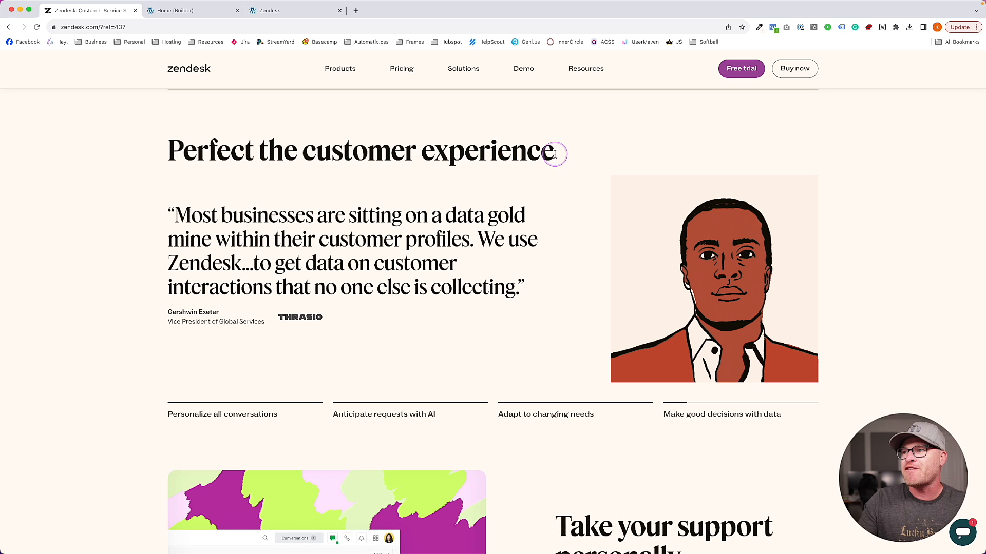
pyautogui.moveTo(555, 154); pyautogui.dragTo(125, 148)
pyautogui.press('super+c')
pyautogui.click(194, 11)
pyautogui.tripleClick(199, 168)
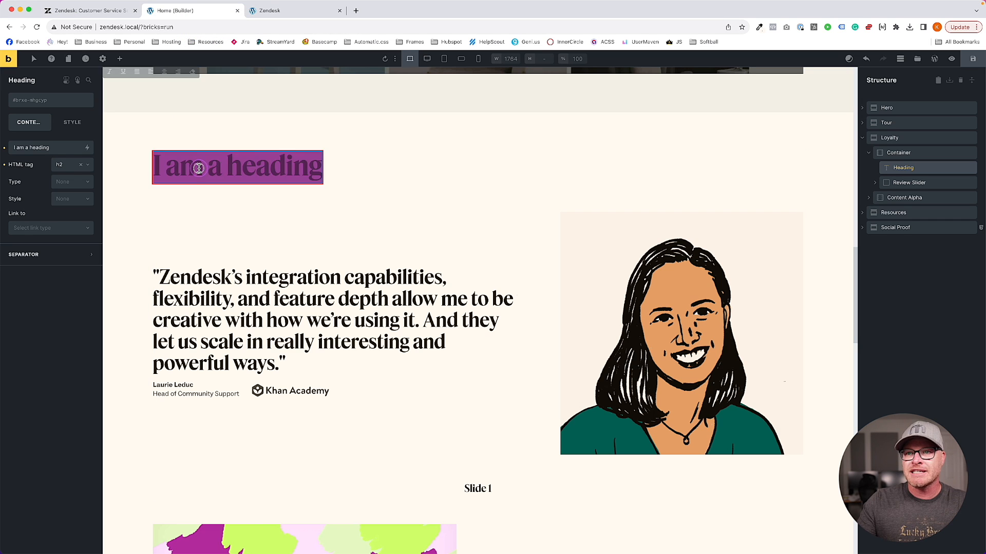
pyautogui.press('super+v')
pyautogui.click(614, 185)
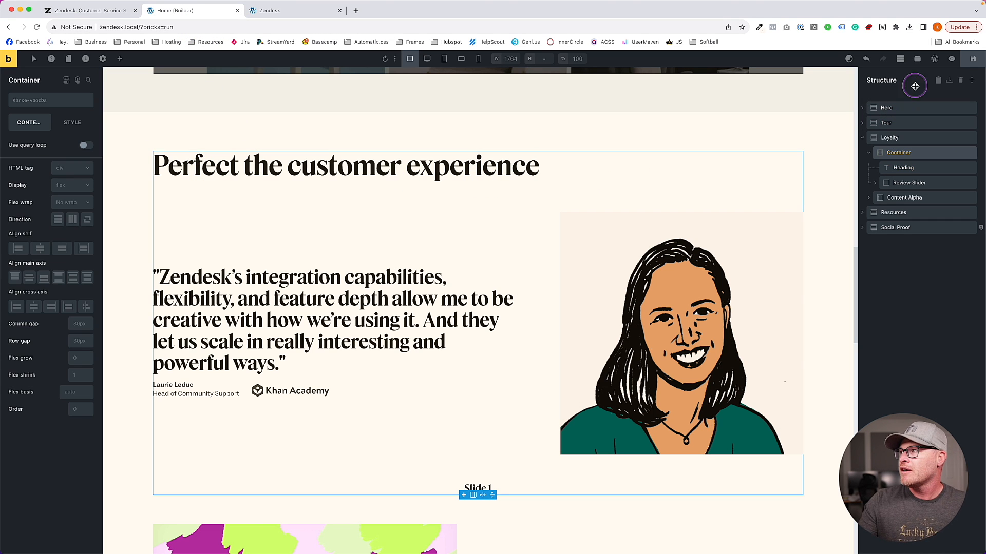
# Compare the local preview of the new heading with the live Zendesk section
pyautogui.click(272, 10)
pyautogui.scroll(1, 251, 98)
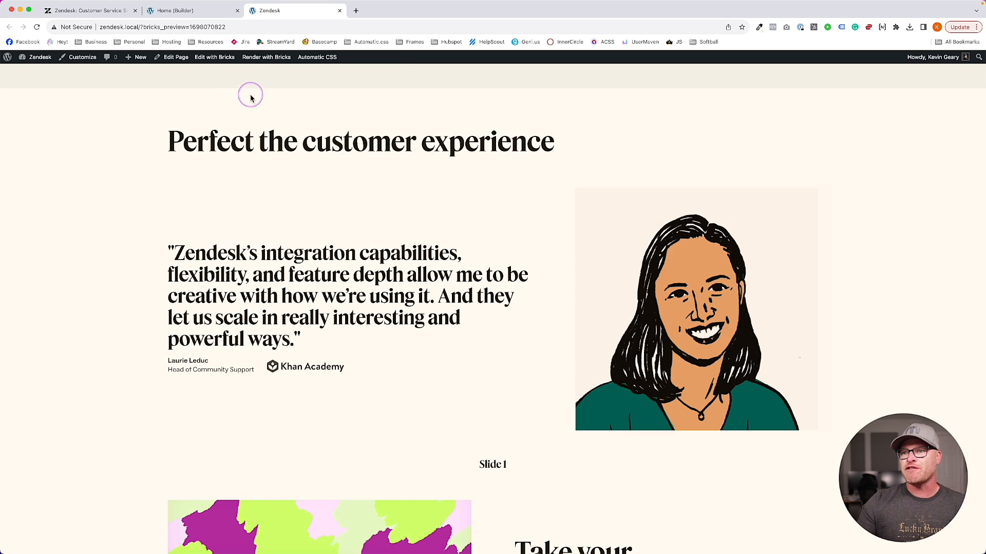
pyautogui.click(120, 6)
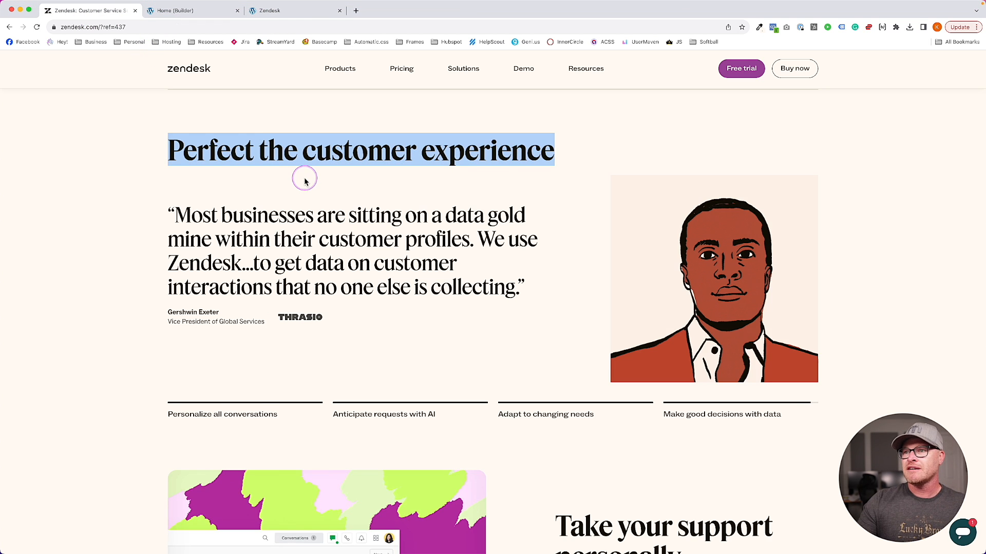
pyautogui.scroll(1, 291, 179)
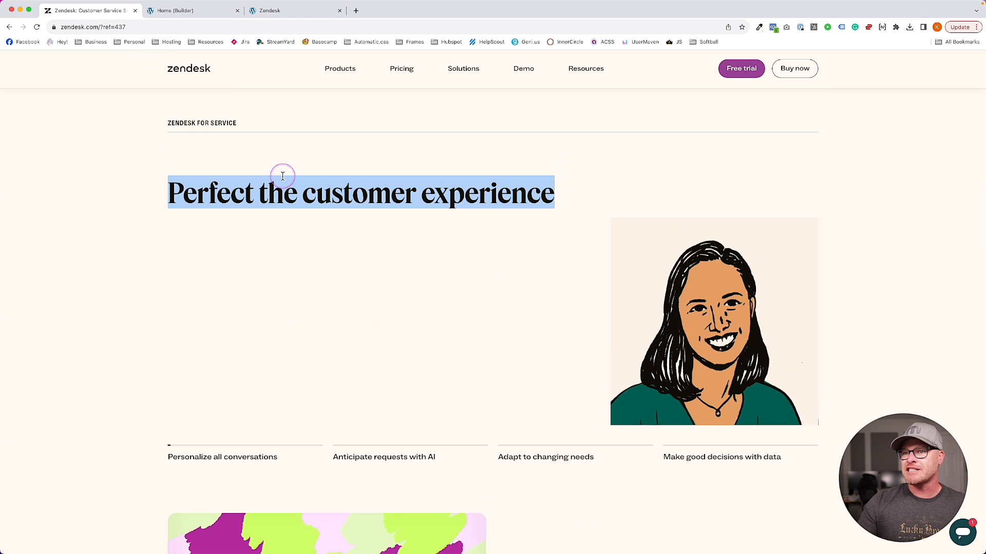
pyautogui.click(290, 13)
pyautogui.click(110, 13)
pyautogui.click(266, 14)
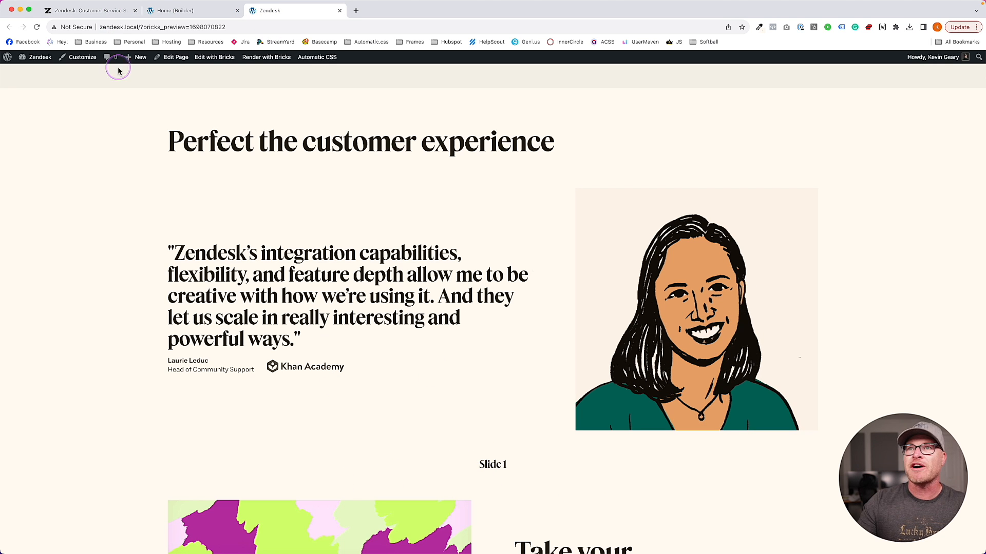
pyautogui.click(102, 15)
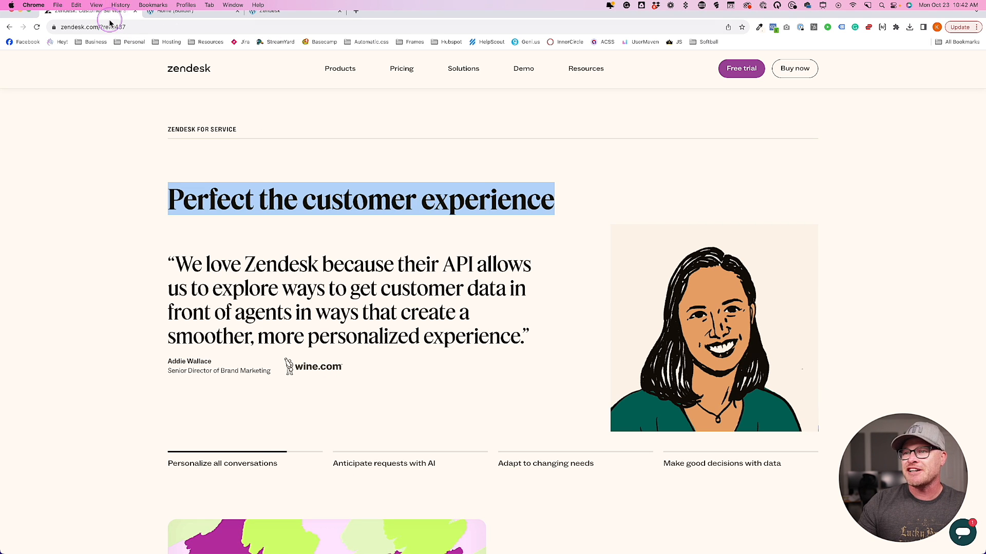
pyautogui.click(205, 11)
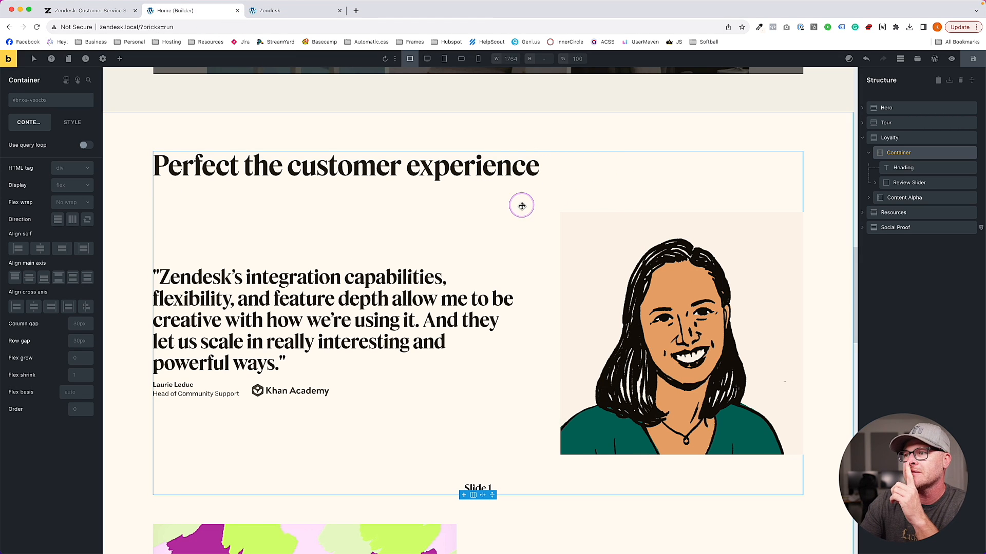
# Set the testimonial container's row gap to 00, save, and check the spacing in preview
pyautogui.click(271, 176)
pyautogui.click(267, 198)
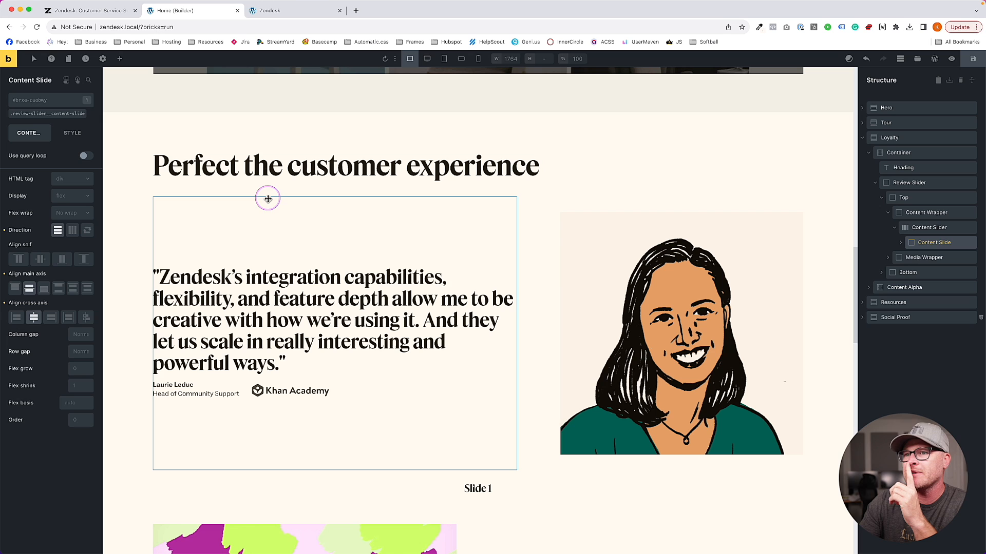
pyautogui.click(407, 185)
pyautogui.click(80, 341)
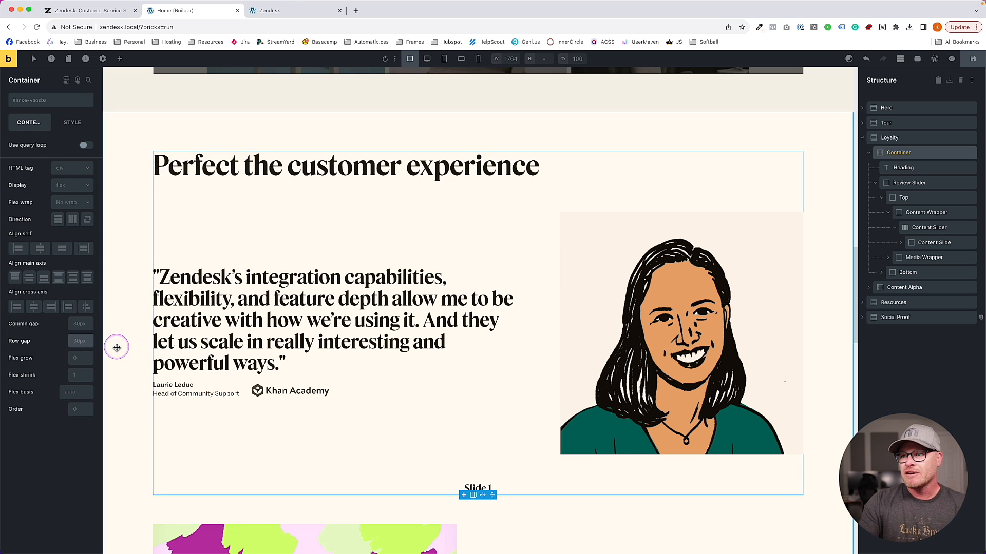
pyautogui.write('00')
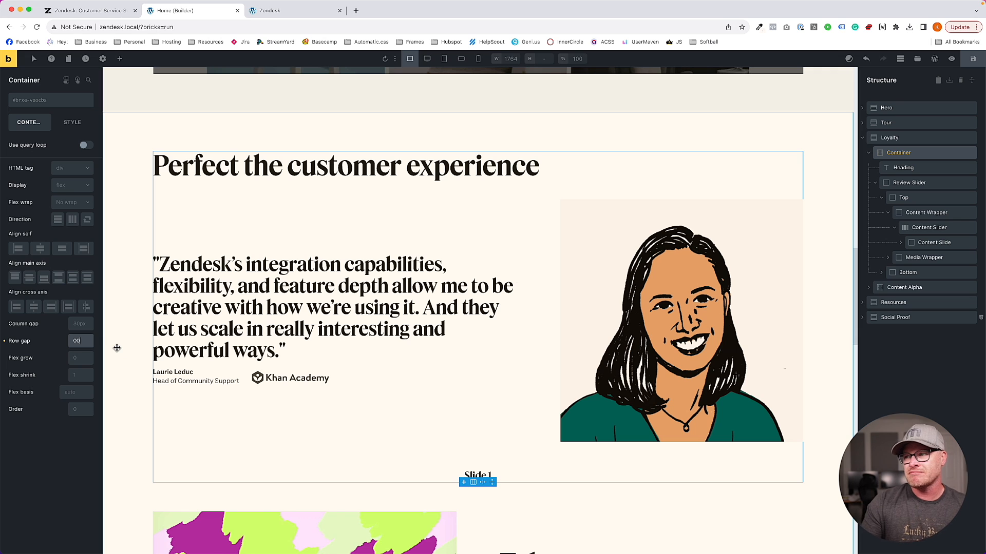
pyautogui.click(479, 198)
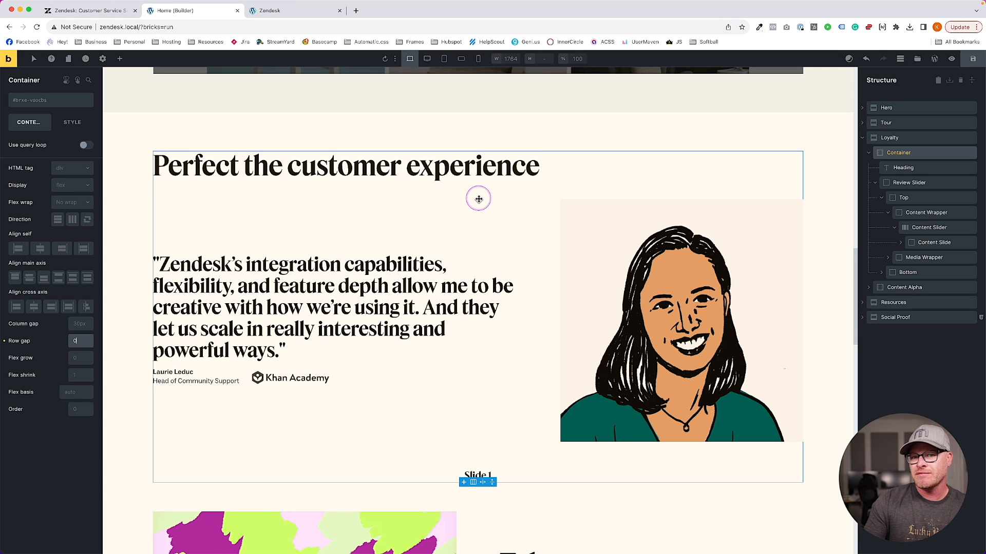
pyautogui.click(973, 59)
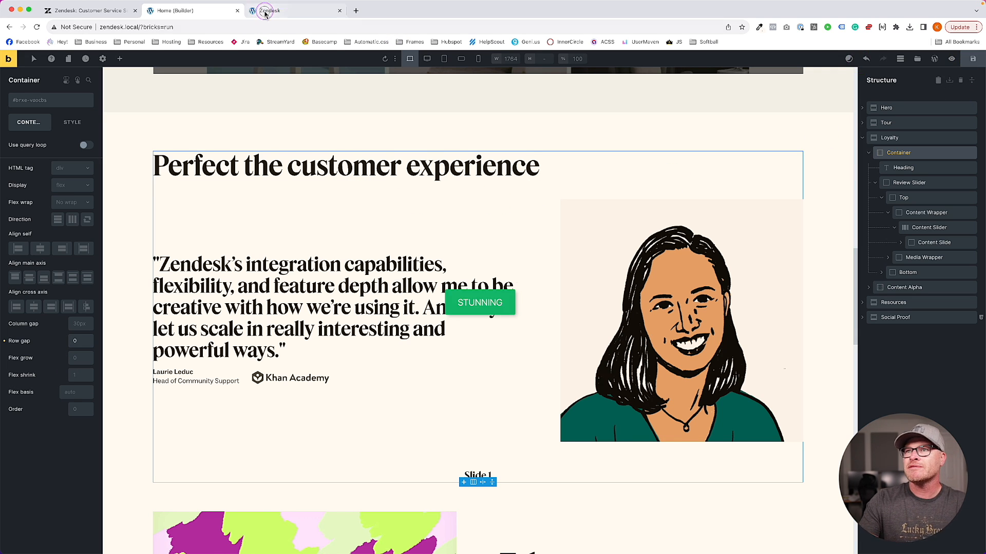
pyautogui.click(266, 15)
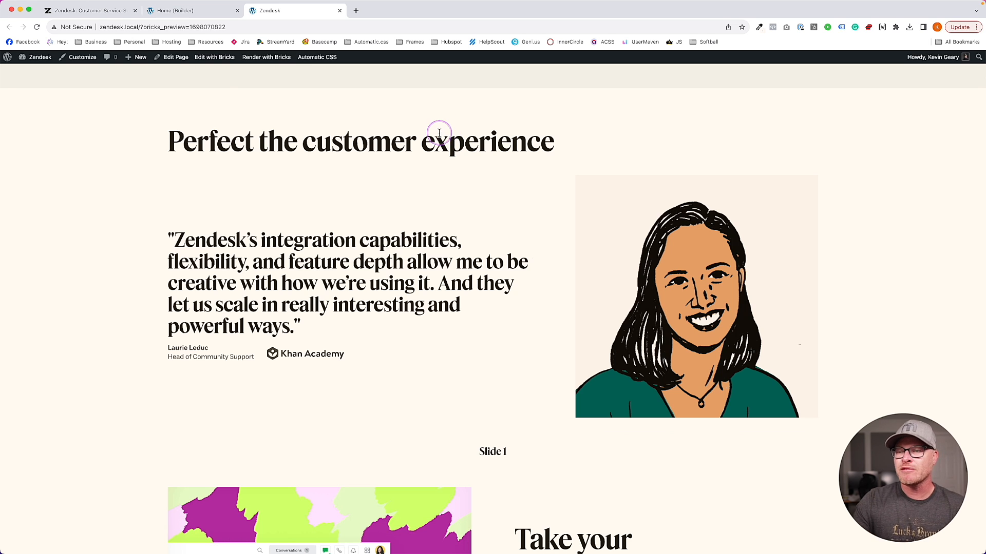
pyautogui.click(203, 12)
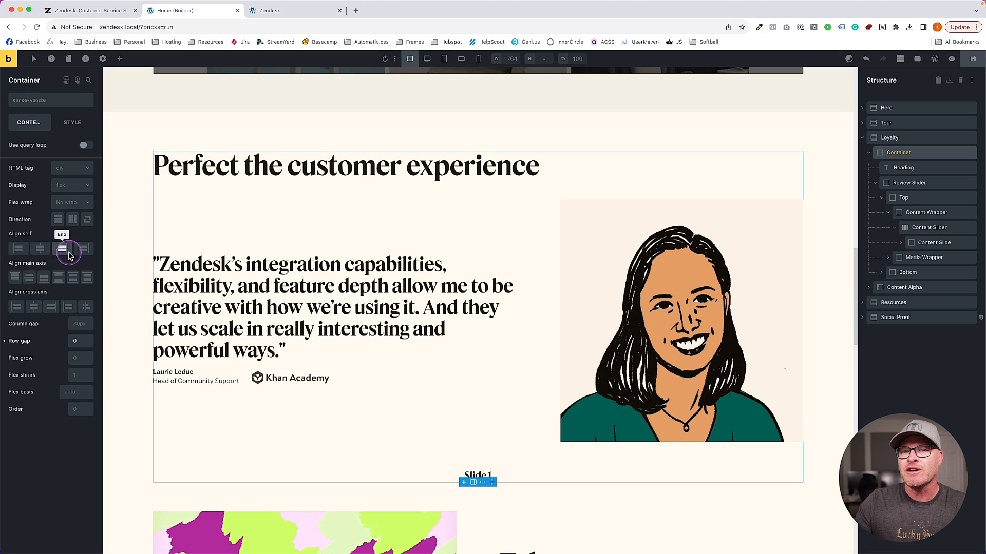
# Restore the 30px row gap, reselect the testimonial container, and set its row gap to 0
pyautogui.click(5, 341)
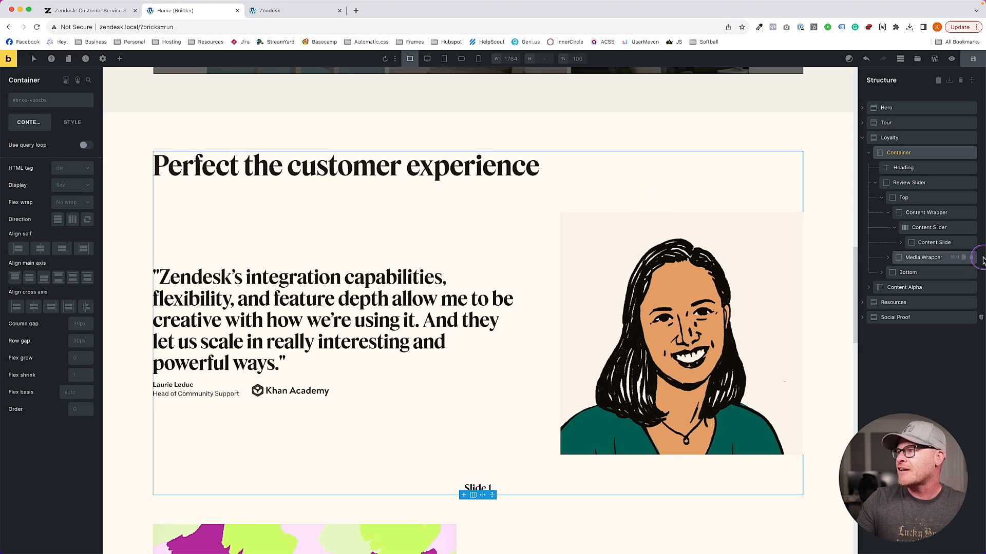
pyautogui.click(870, 153)
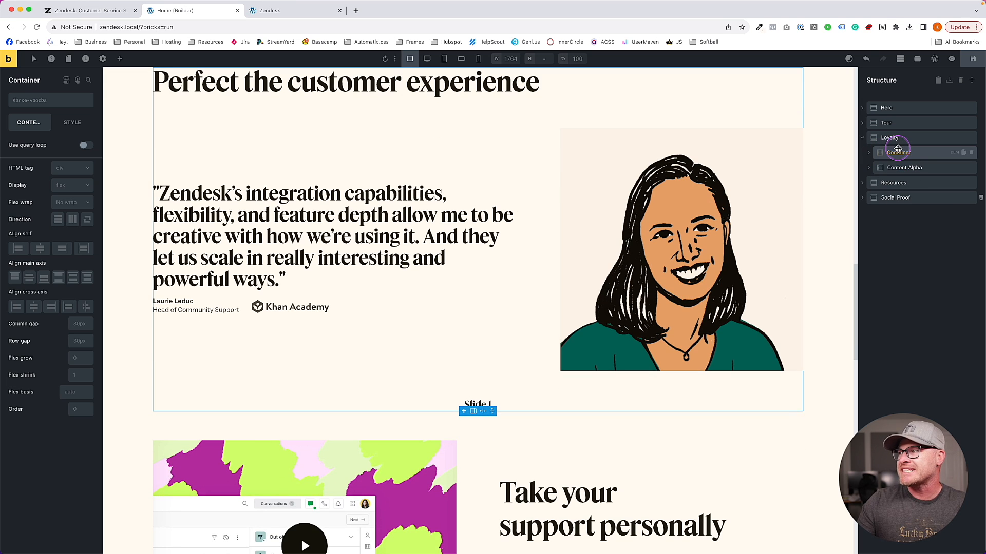
pyautogui.scroll(1, 583, 233)
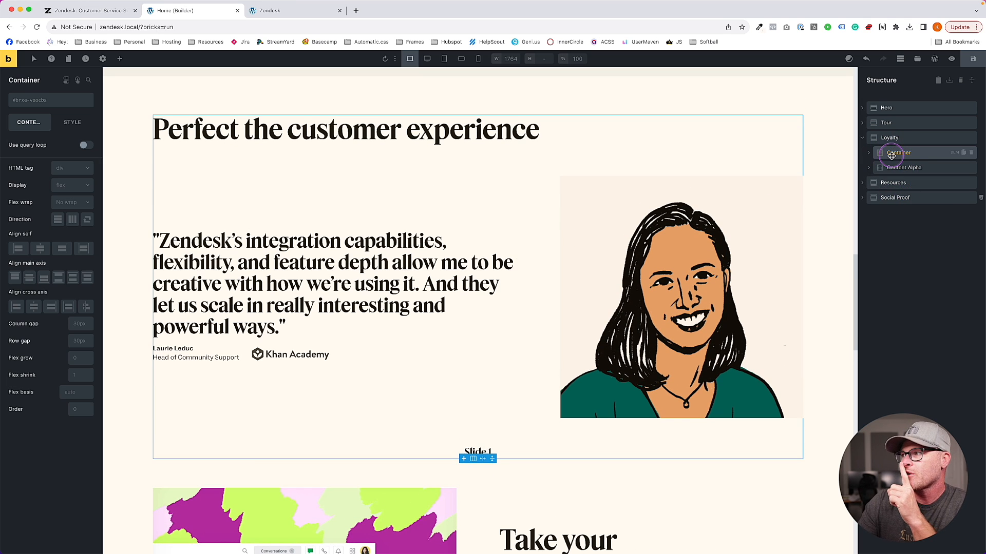
pyautogui.click(872, 154)
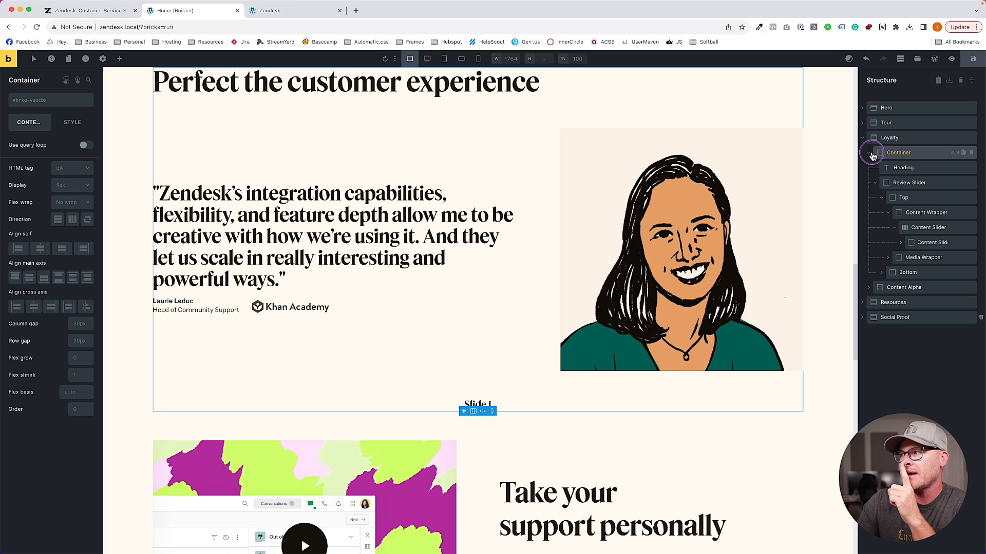
pyautogui.click(903, 168)
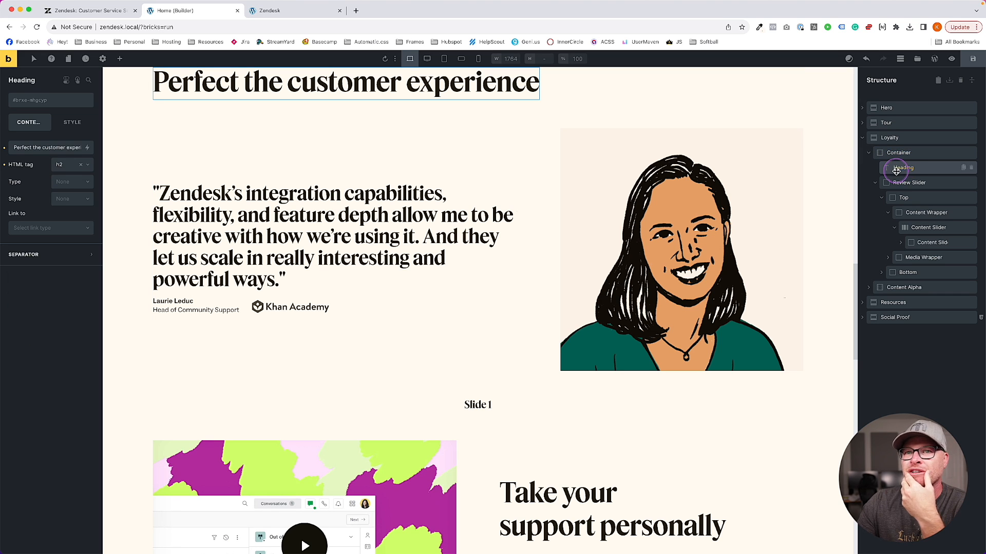
pyautogui.click(913, 153)
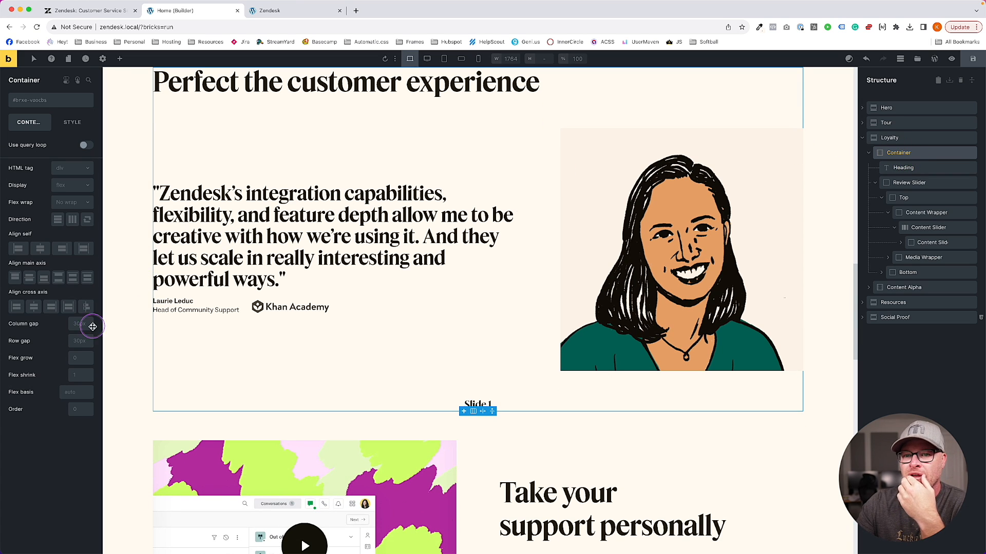
pyautogui.click(85, 342)
pyautogui.write('0')
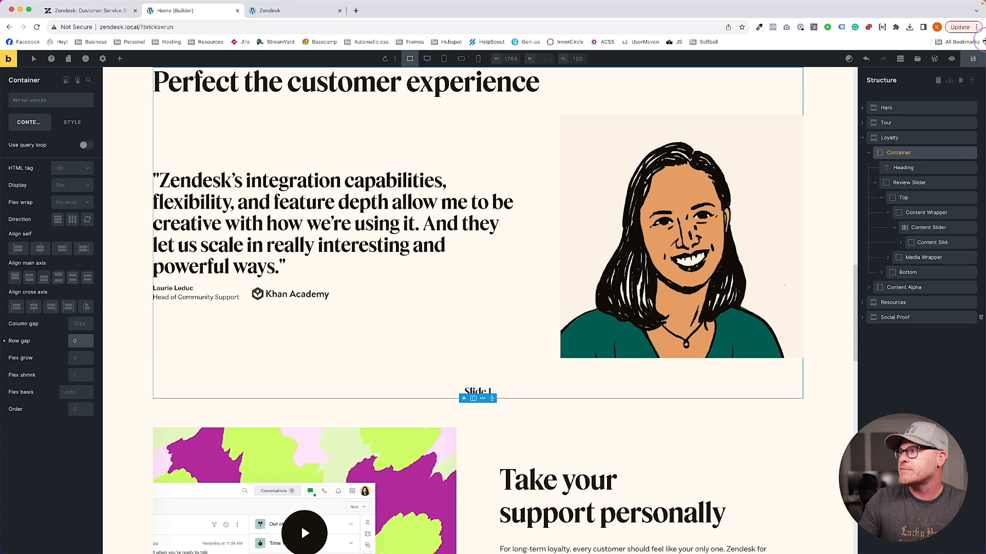
# Compare the preview with another testimonial on the live Zendesk slider
pyautogui.click(280, 11)
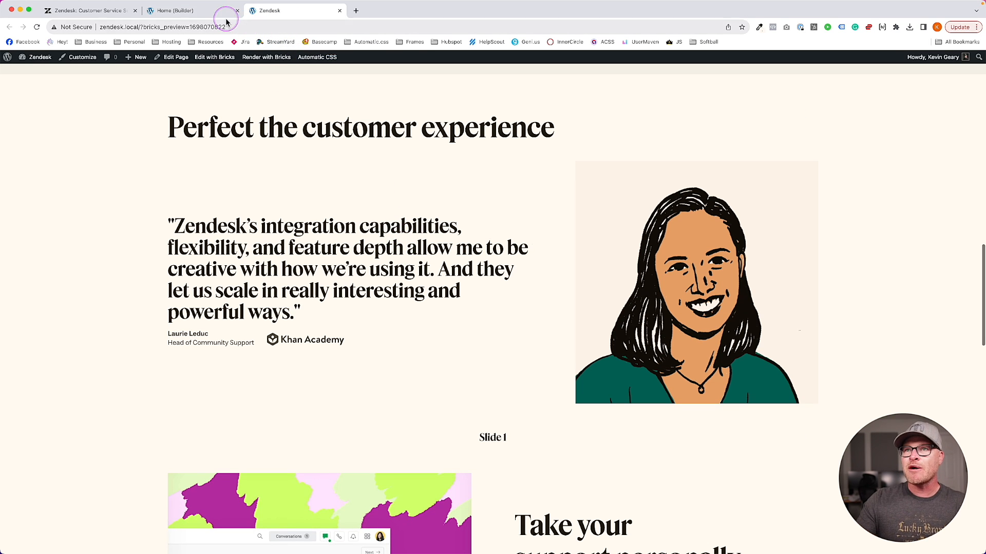
pyautogui.click(224, 21)
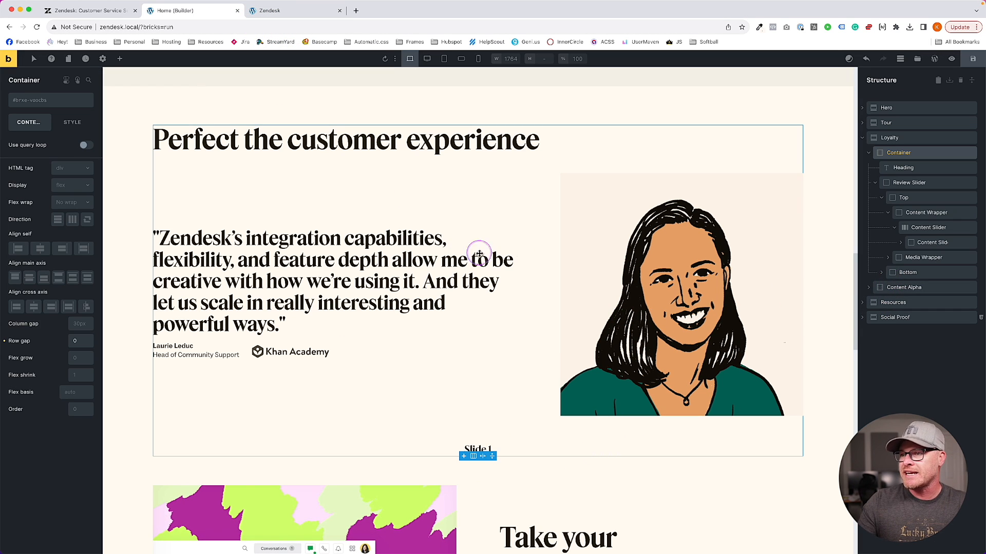
pyautogui.click(92, 10)
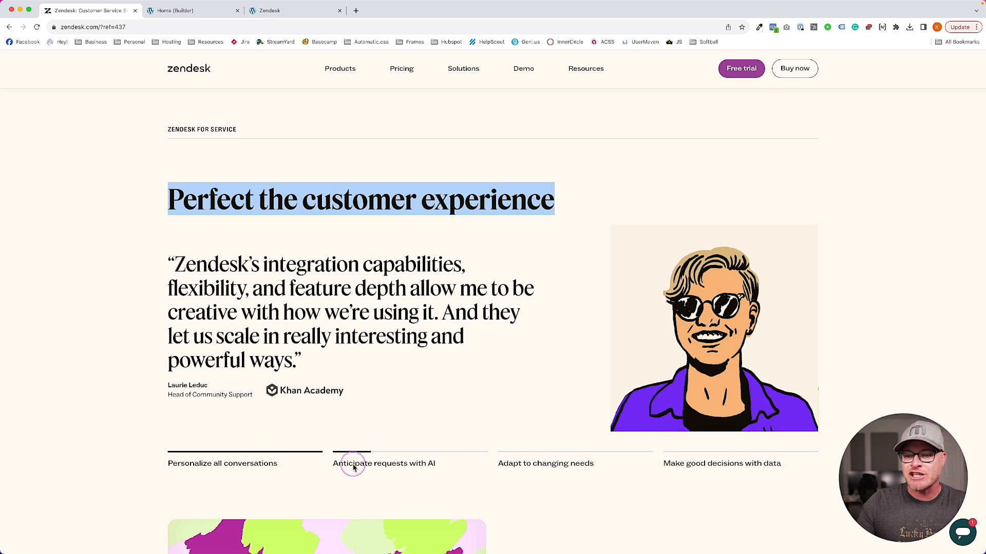
pyautogui.click(267, 464)
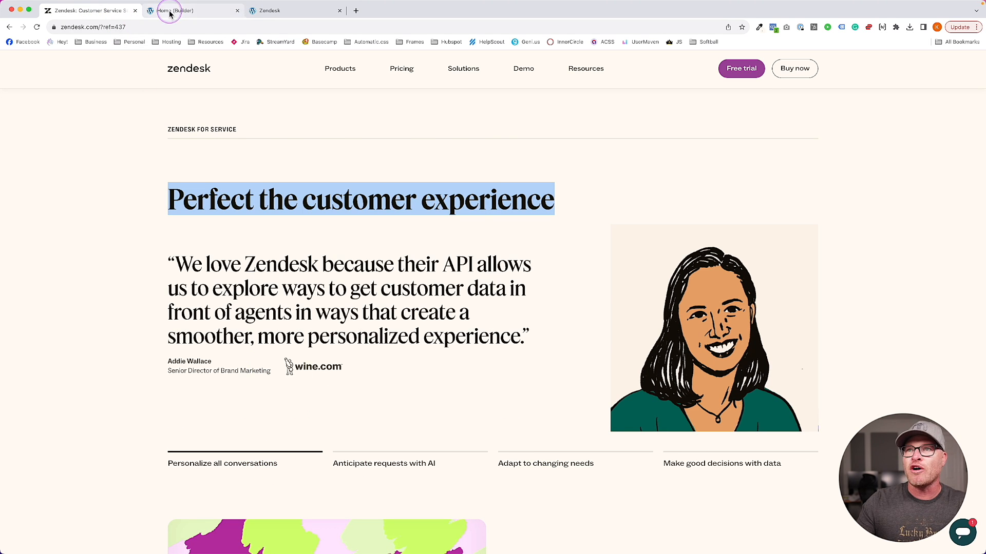
pyautogui.click(169, 10)
# Change the first nav heading from 'Slide 1' to 'Personalize all conversations'
pyautogui.click(921, 288)
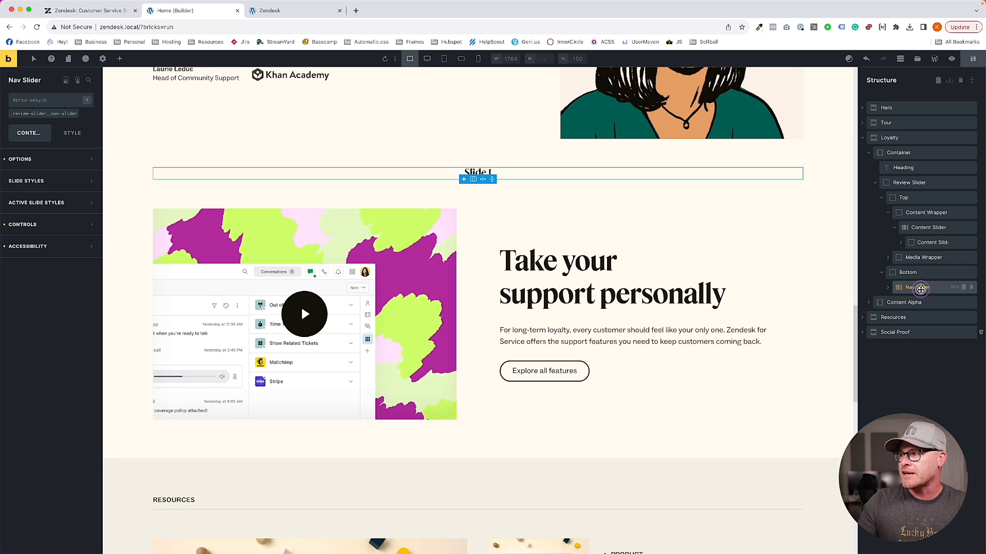
pyautogui.click(888, 288)
pyautogui.click(911, 303)
pyautogui.click(894, 303)
pyautogui.click(921, 319)
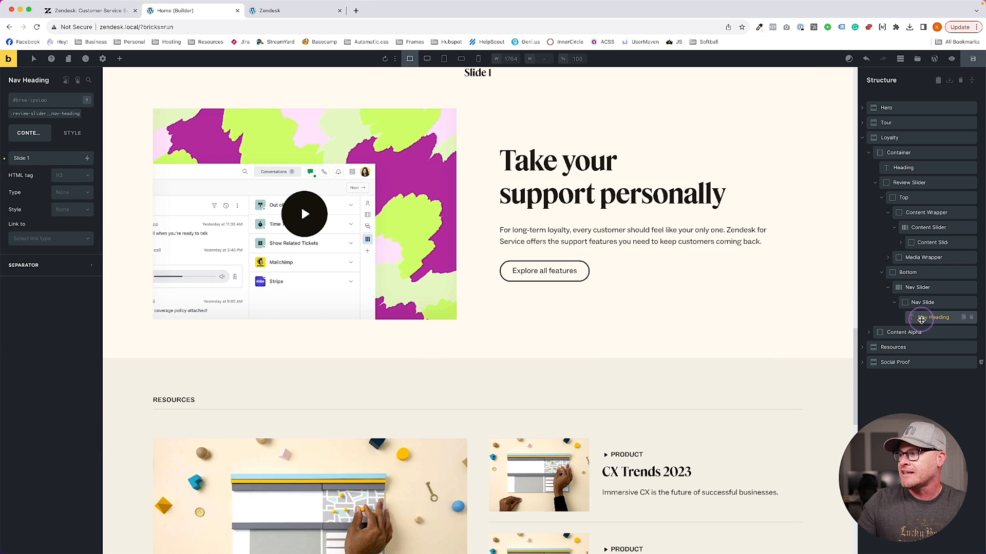
pyautogui.tripleClick(47, 159)
pyautogui.write('Persona')
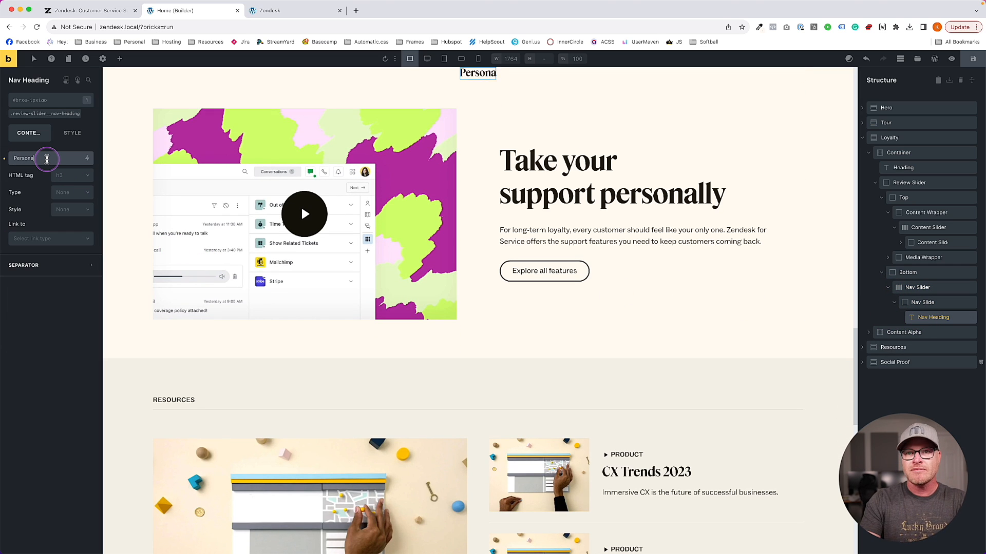
pyautogui.write('lize all conversations')
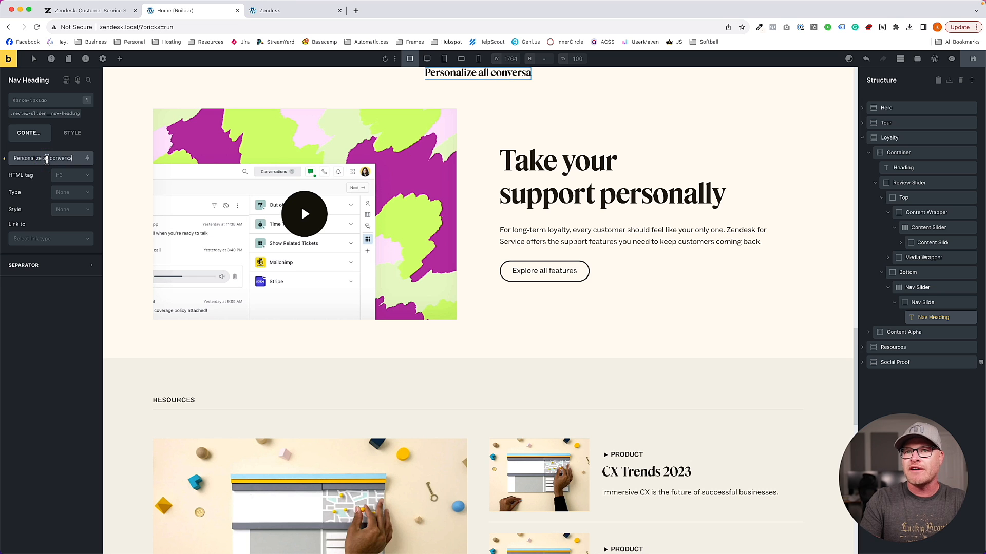
# Apply the nav heading class, set its font to Social, and start editing its font size
pyautogui.click(86, 16)
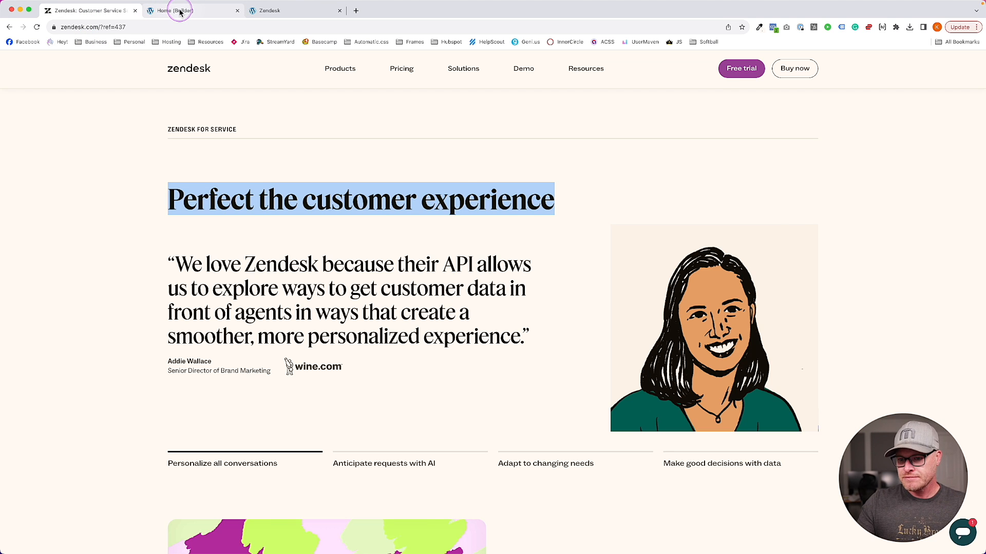
pyautogui.click(180, 11)
pyautogui.scroll(3, 301, 230)
pyautogui.click(46, 121)
pyautogui.click(72, 133)
pyautogui.click(26, 180)
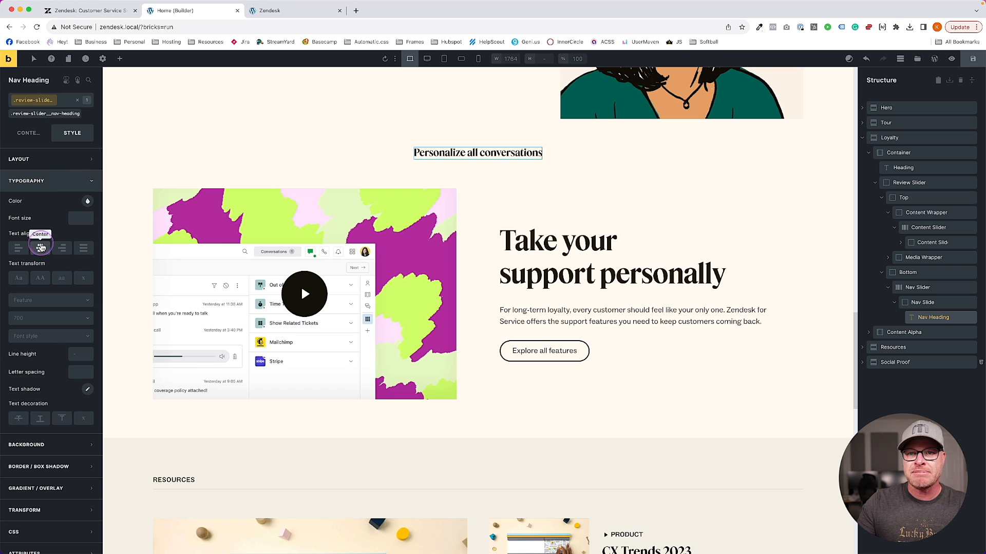
pyautogui.click(46, 302)
pyautogui.click(45, 341)
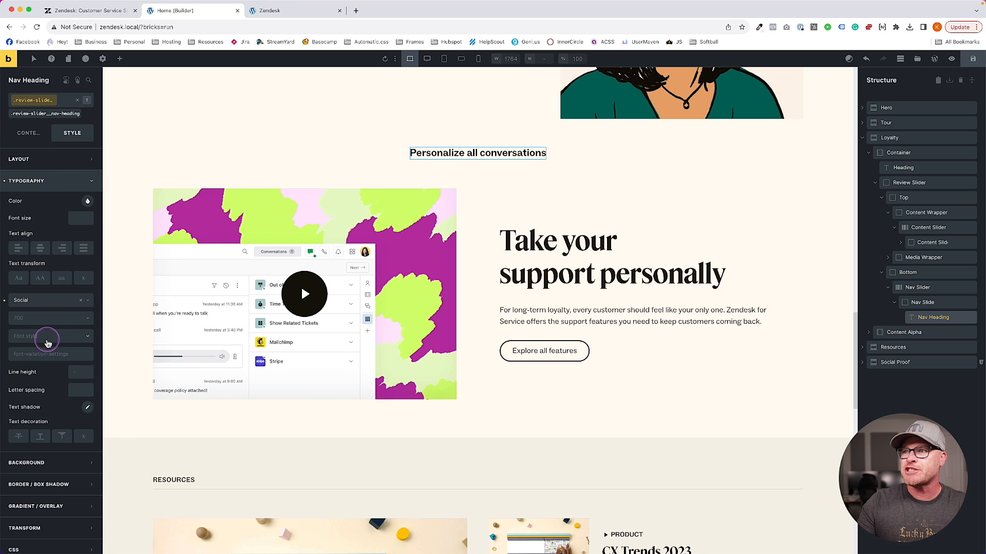
pyautogui.click(102, 10)
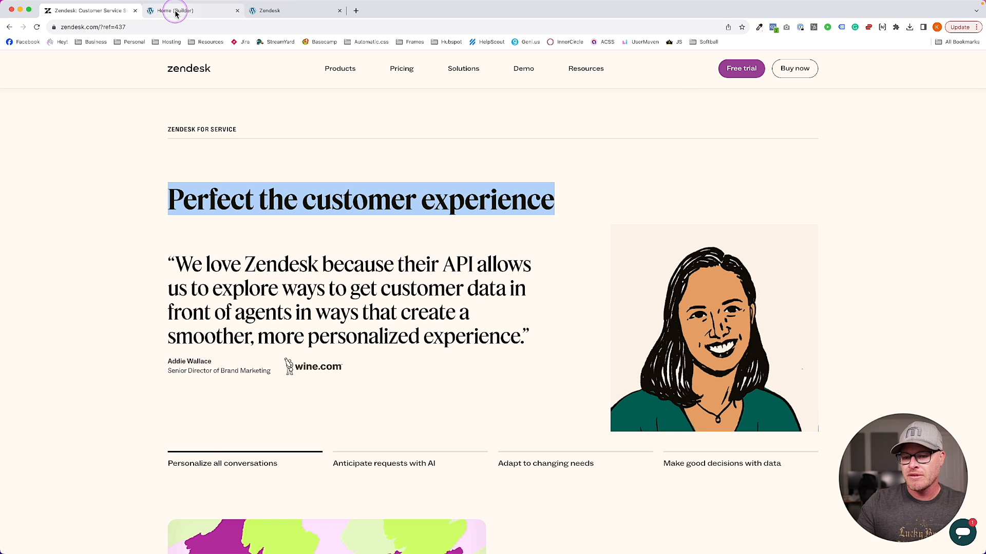
pyautogui.click(175, 12)
pyautogui.click(83, 218)
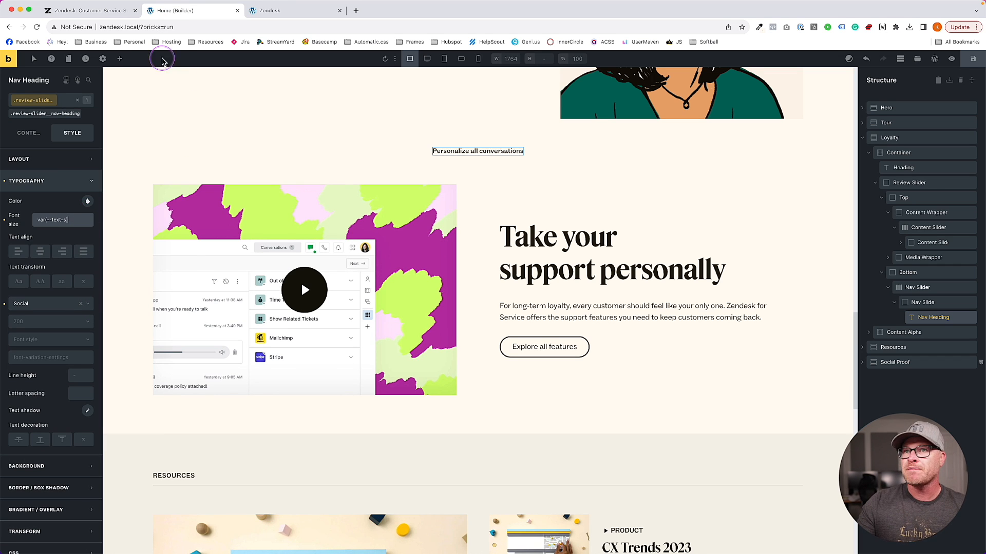
# Clear the nav heading's var(--text-s) font size
pyautogui.click(116, 17)
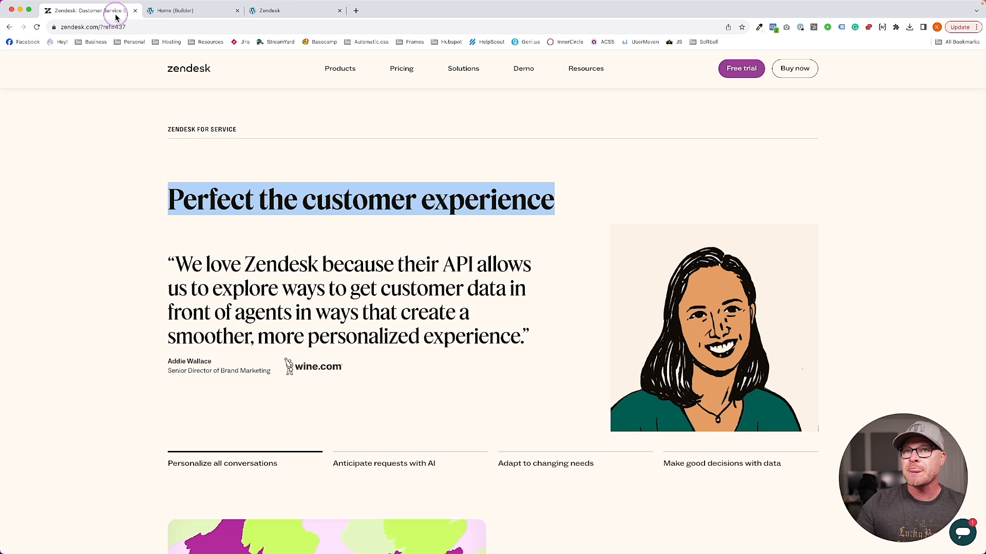
pyautogui.click(172, 14)
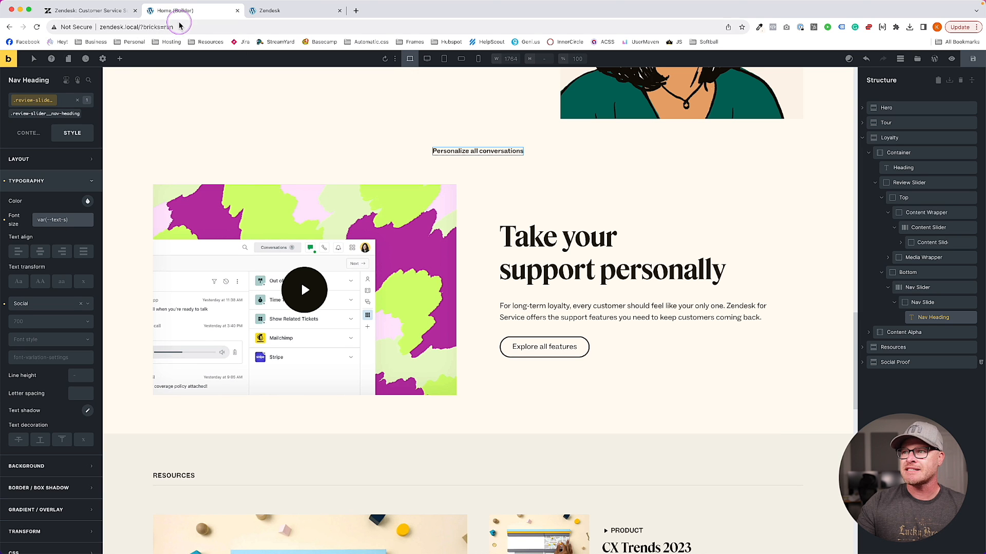
pyautogui.tripleClick(77, 224)
pyautogui.press('BackSpace')
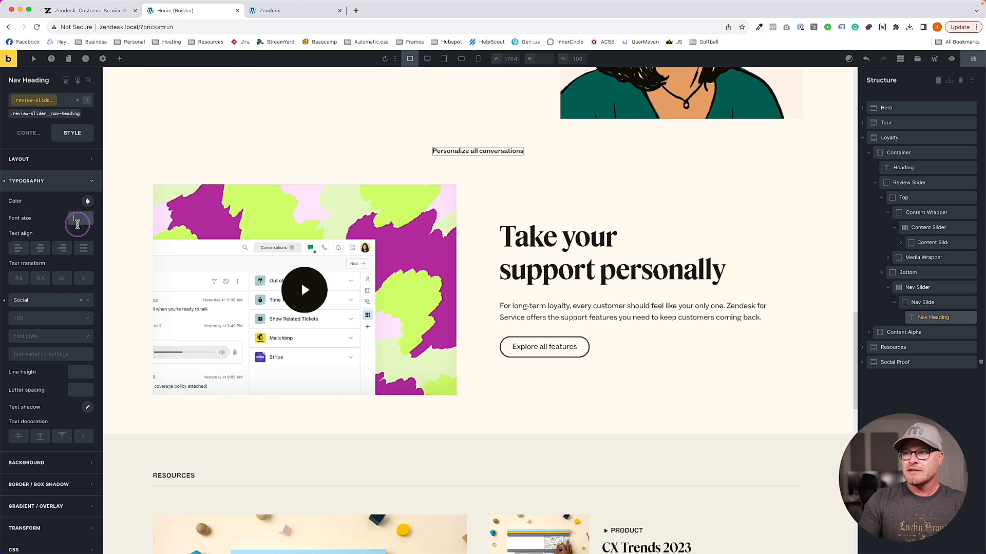
# Scroll the live Zendesk page to its 'Personalize all conversations' feature tabs
pyautogui.click(108, 14)
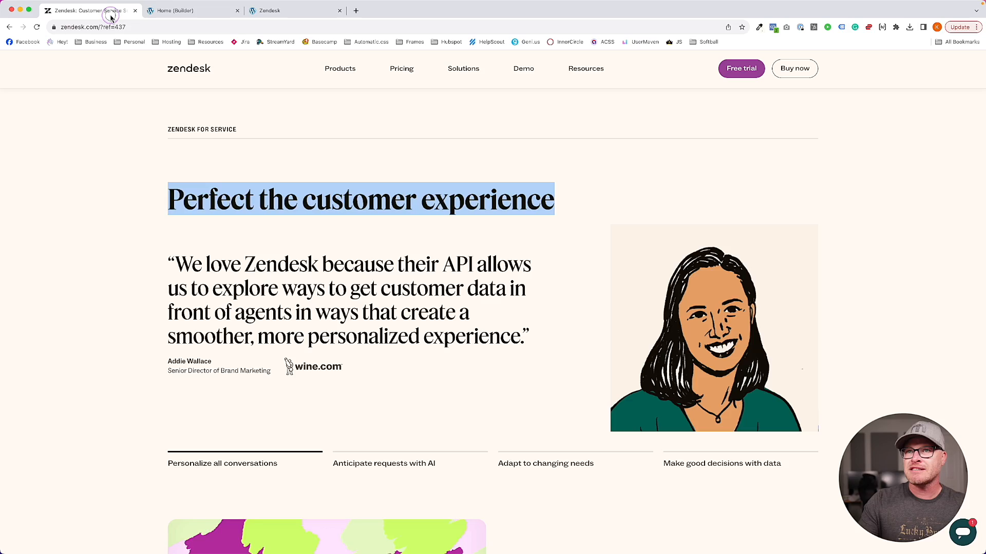
pyautogui.click(185, 12)
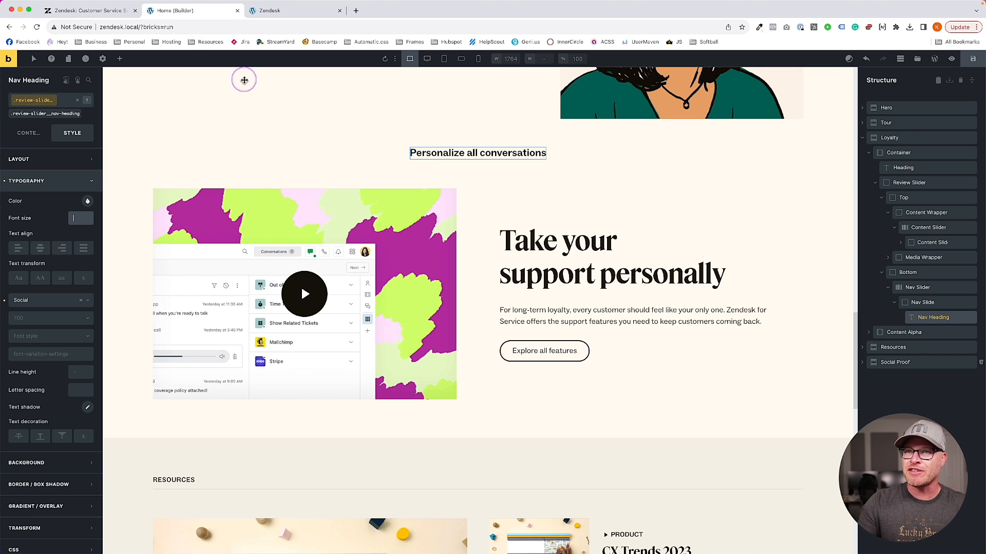
pyautogui.click(106, 10)
pyautogui.scroll(-5, 426, 377)
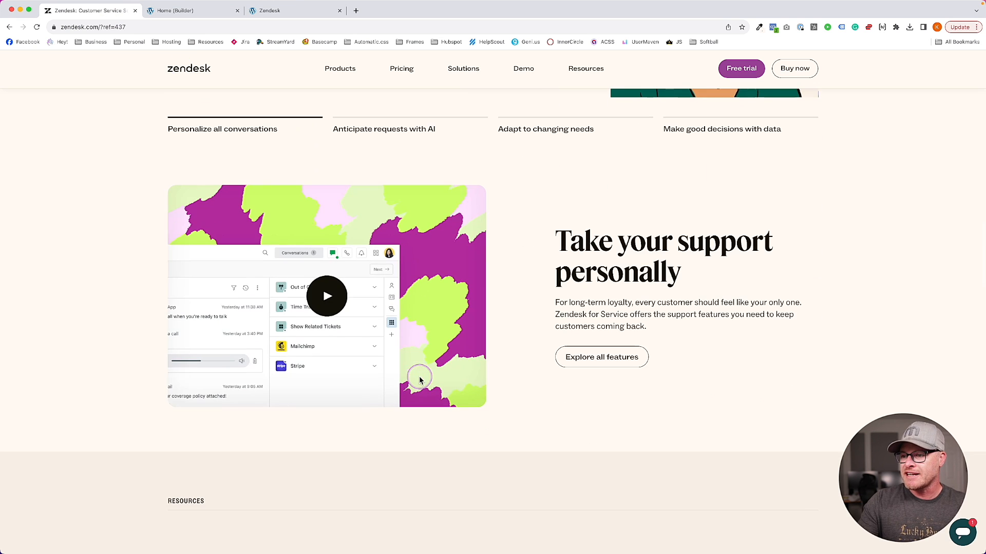
pyautogui.rightClick(620, 328)
pyautogui.click(636, 470)
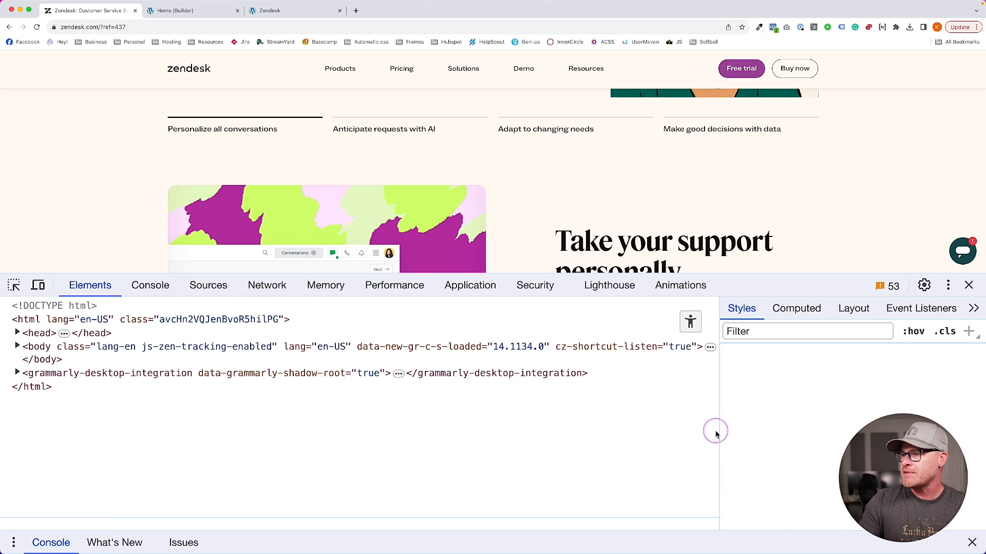
pyautogui.scroll(-2, 829, 401)
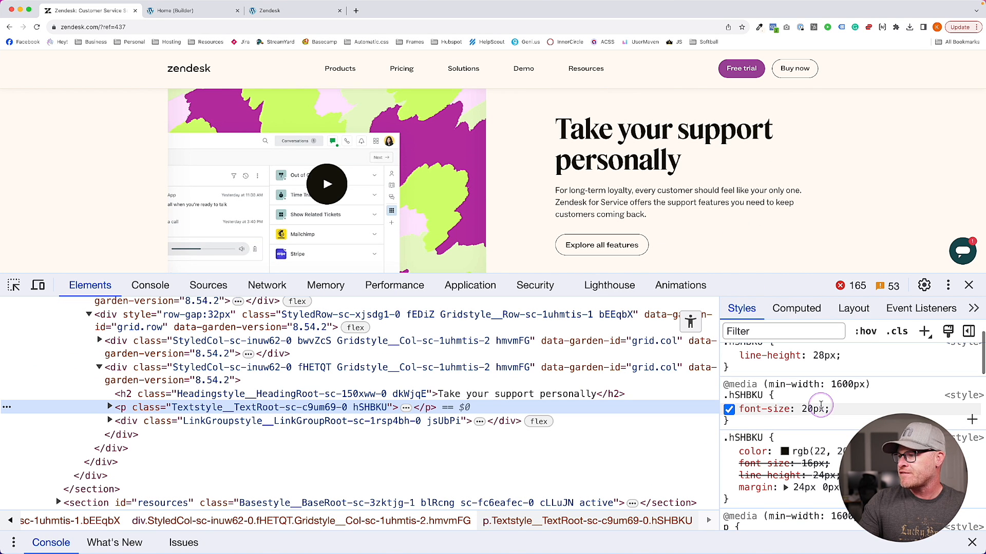
pyautogui.scroll(3, 264, 159)
pyautogui.rightClick(220, 125)
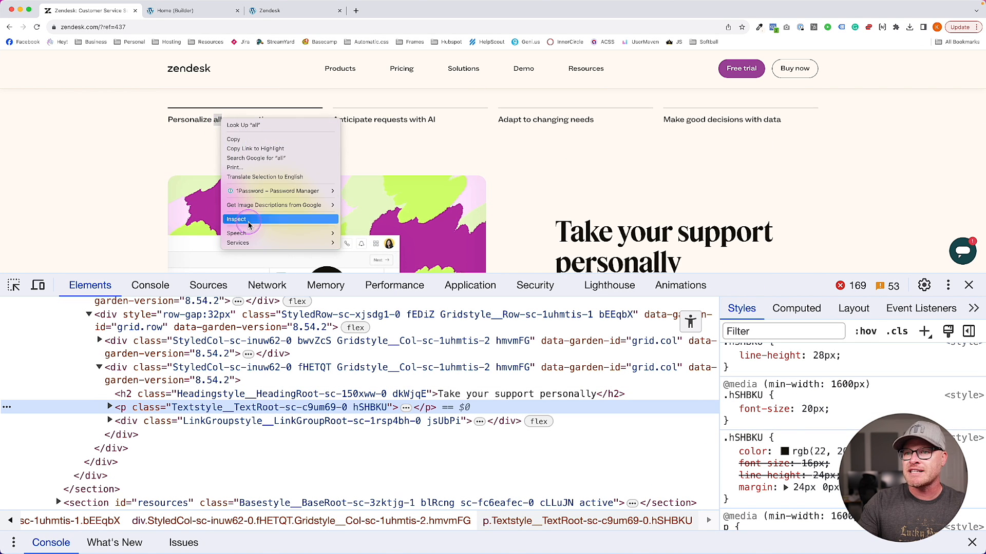
pyautogui.click(249, 222)
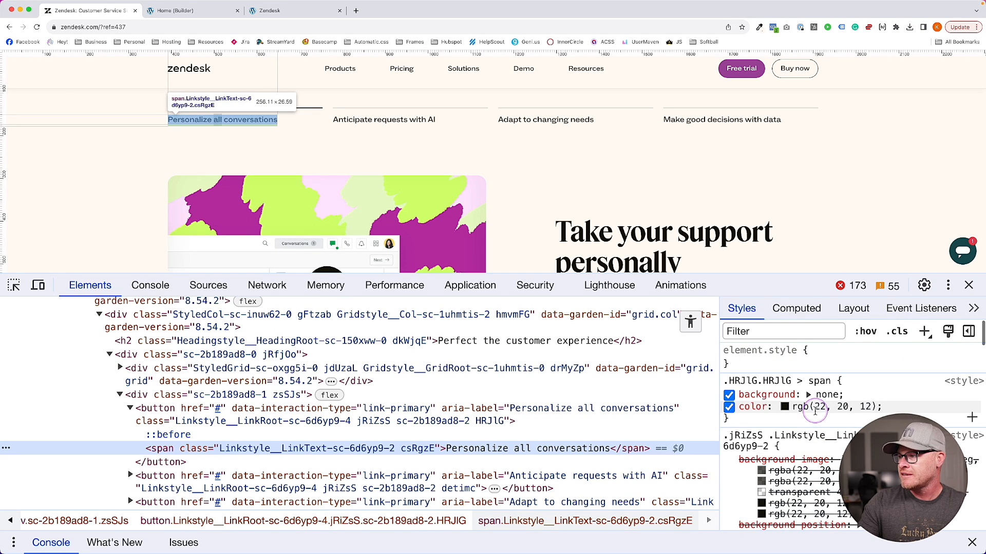
pyautogui.click(796, 308)
pyautogui.scroll(-5, 818, 410)
pyautogui.scroll(-4, 818, 410)
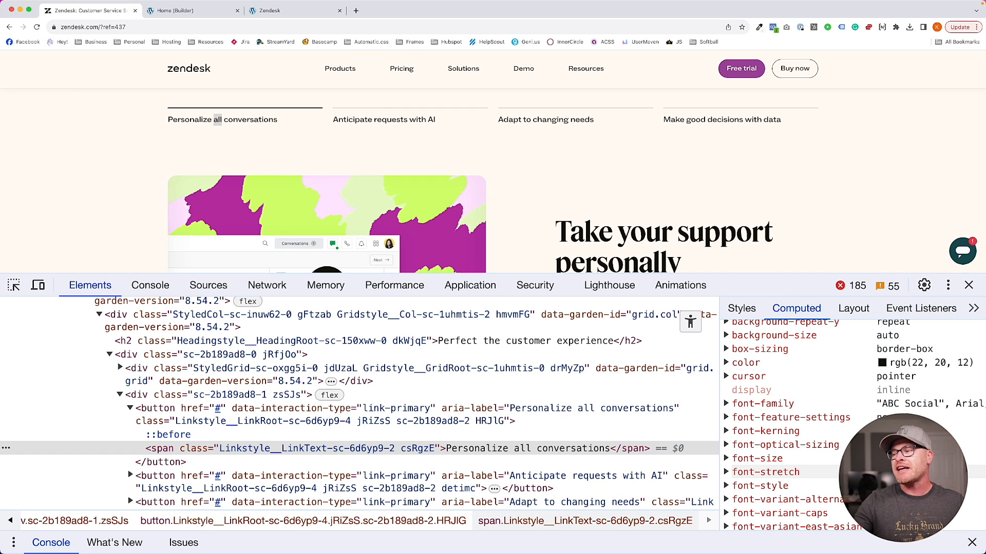
pyautogui.click(968, 285)
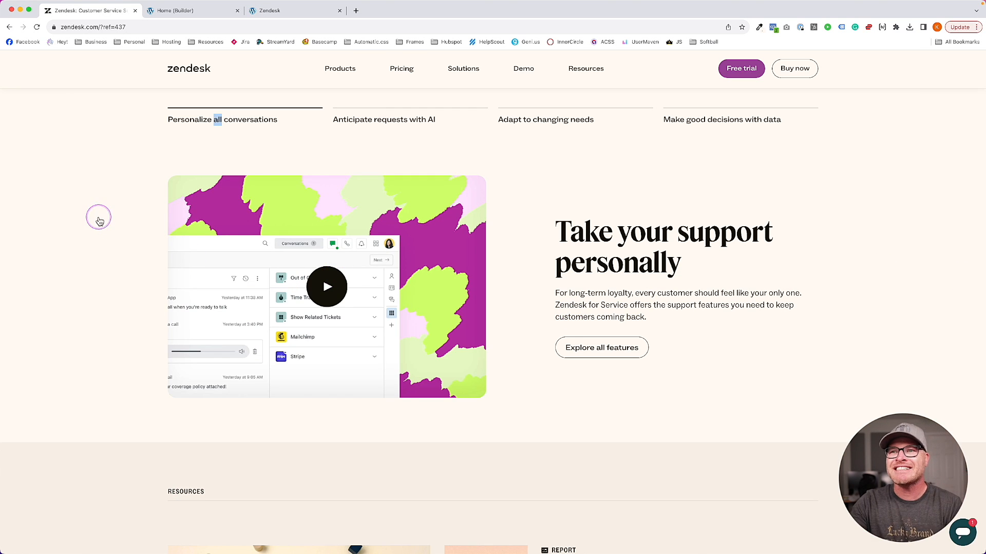
# Change the nav heading's font size to calc(var(--text-m) / 1.05)
pyautogui.click(171, 10)
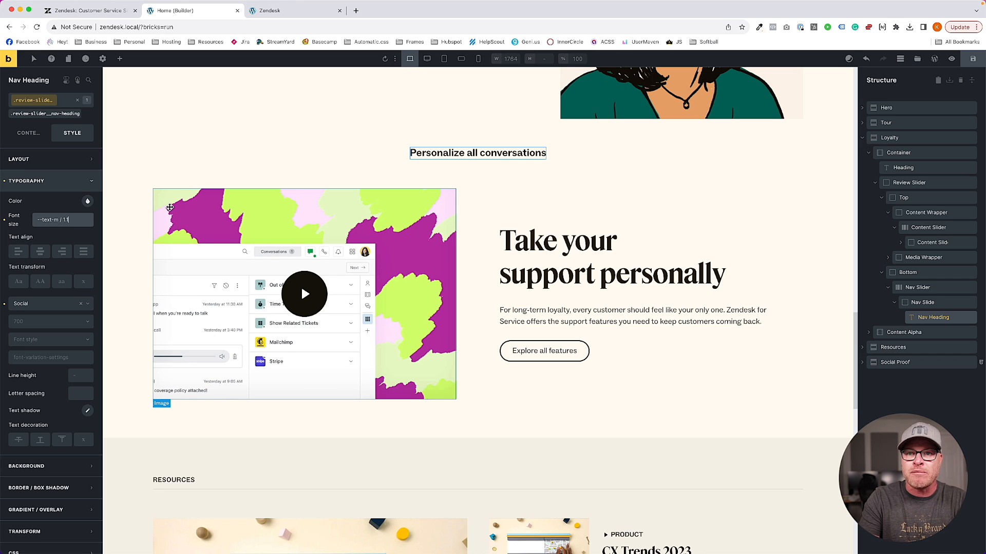
pyautogui.click(89, 224)
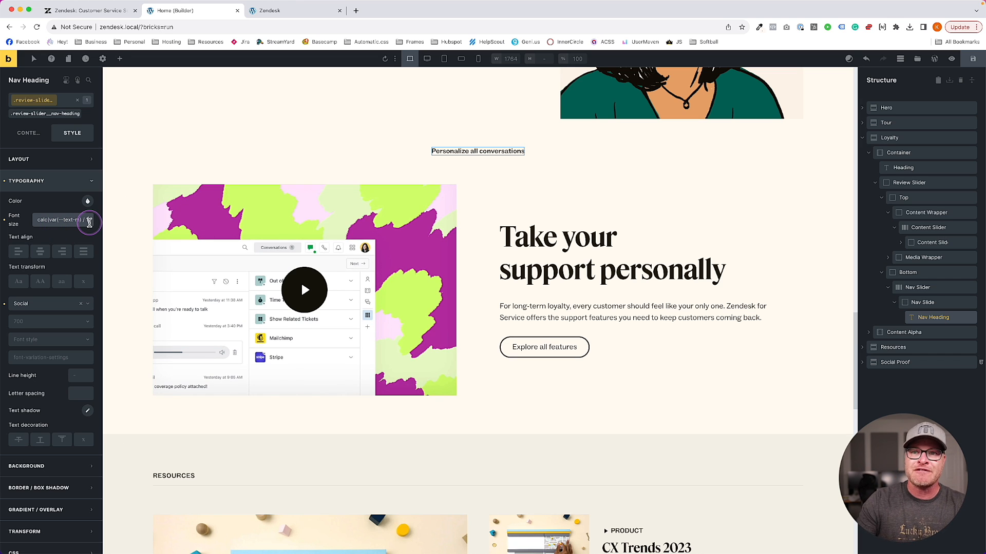
pyautogui.press('BackSpace')
pyautogui.write('05')
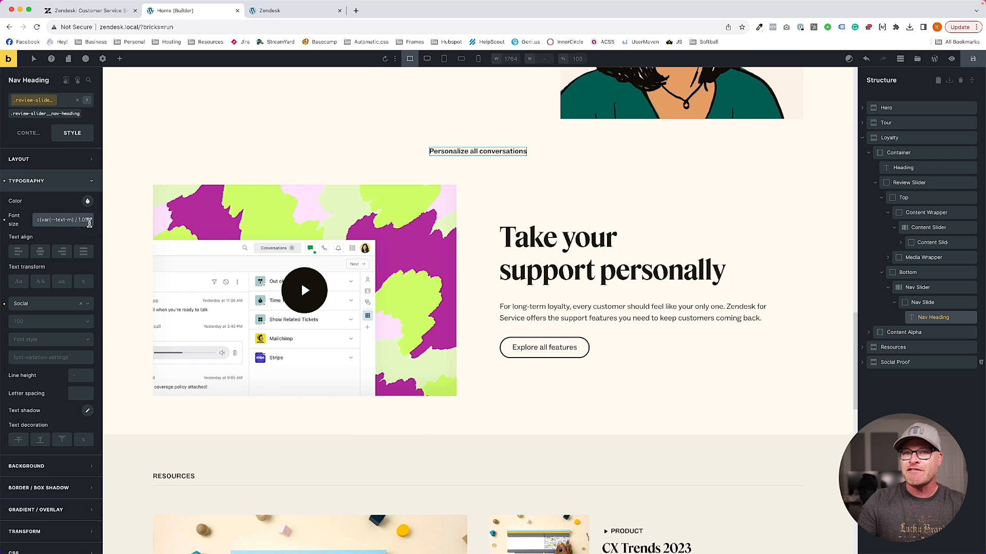
# Collapse the nav slide and duplicate it into a second Nav Slide
pyautogui.click(908, 303)
pyautogui.click(894, 303)
pyautogui.click(958, 304)
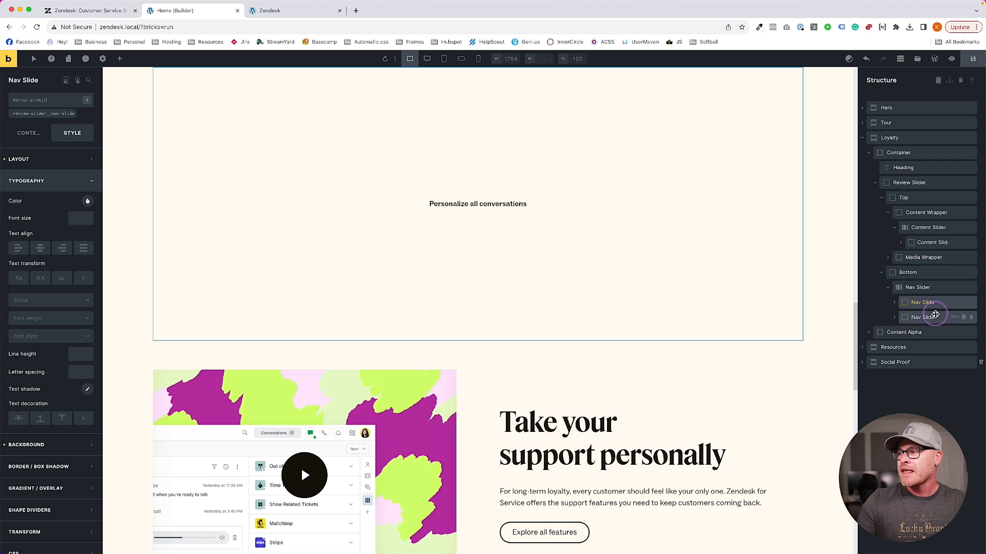
# Make four nav slides in total and set the Nav Slider's visible slide count to 4
pyautogui.press('super+d')
pyautogui.press('super+d')
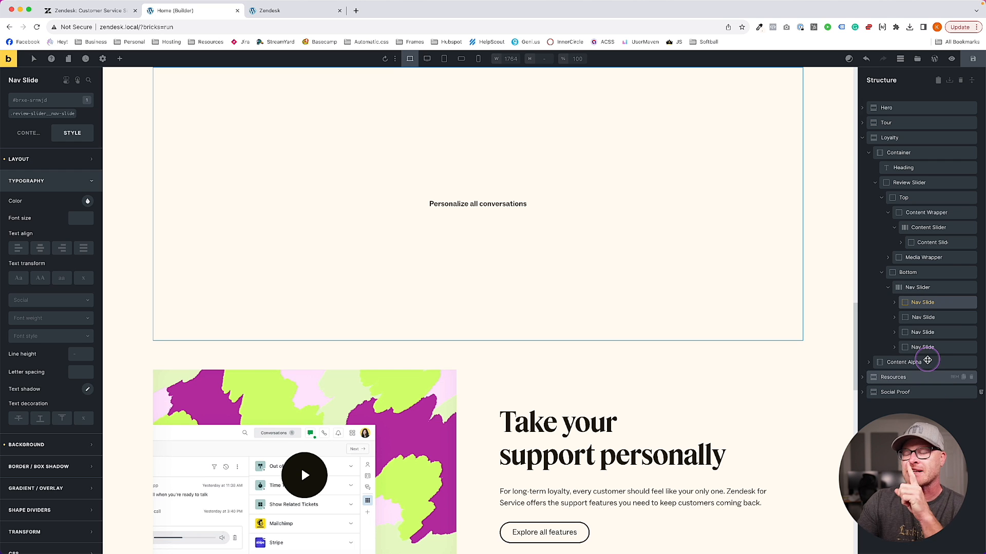
pyautogui.scroll(3, 636, 249)
pyautogui.scroll(-2, 635, 249)
pyautogui.click(917, 288)
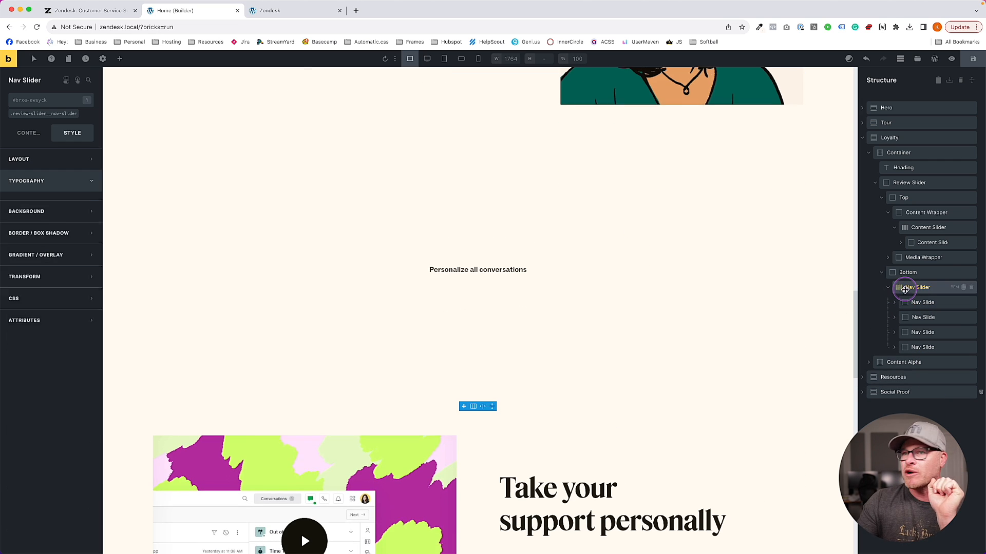
pyautogui.click(28, 133)
pyautogui.click(32, 161)
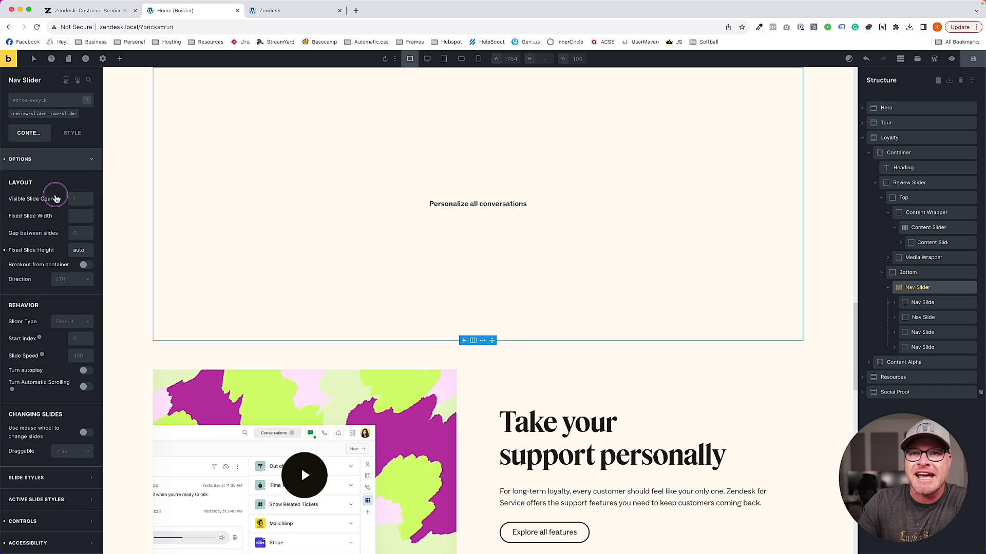
pyautogui.click(70, 198)
pyautogui.write('4')
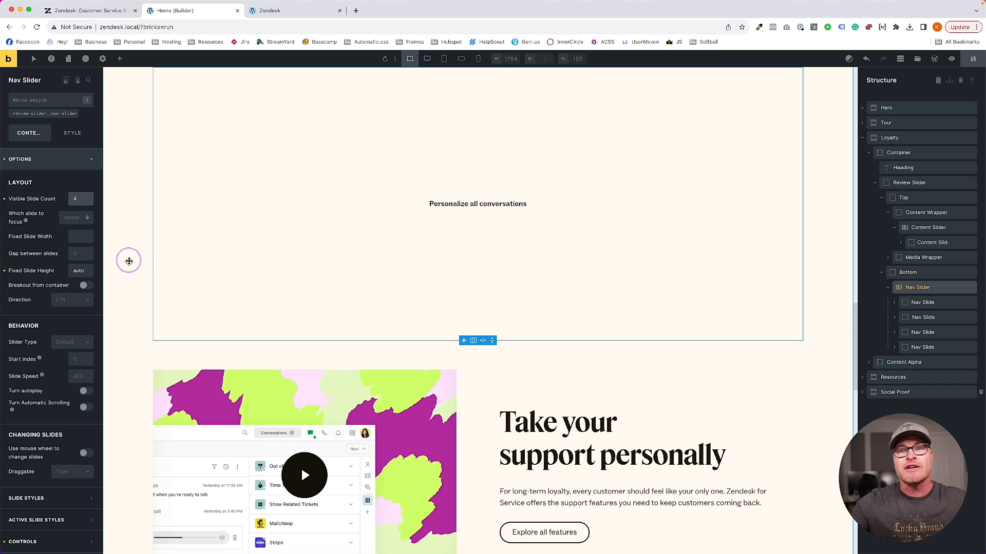
pyautogui.scroll(3, 129, 261)
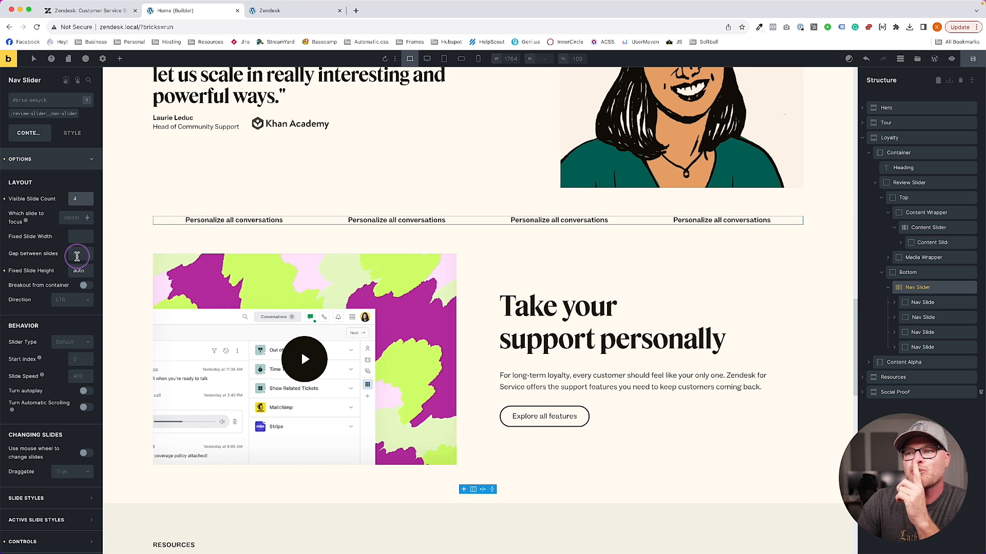
# Set the first Nav Slide's cross-axis alignment to Start and view the front-end preview
pyautogui.click(900, 301)
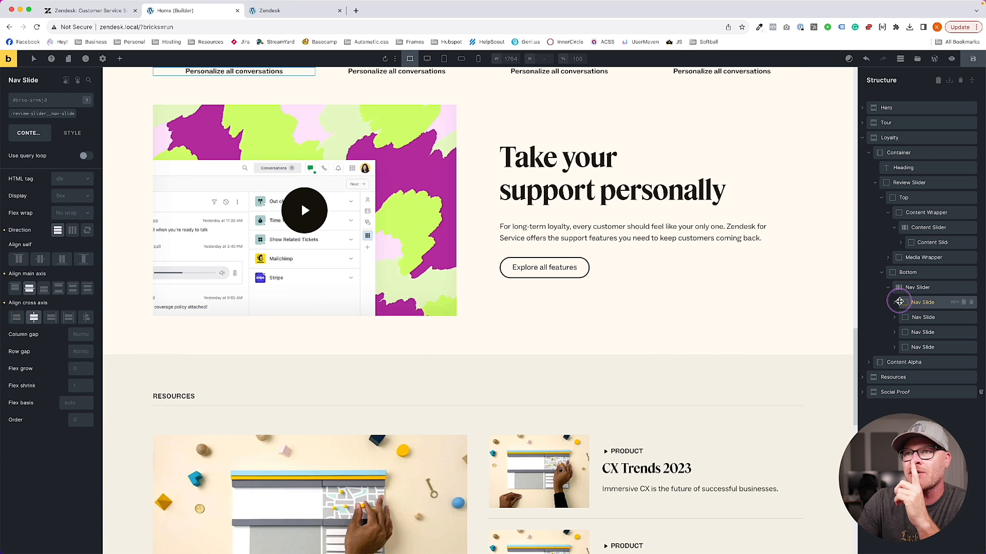
pyautogui.scroll(2, 651, 271)
pyautogui.click(137, 14)
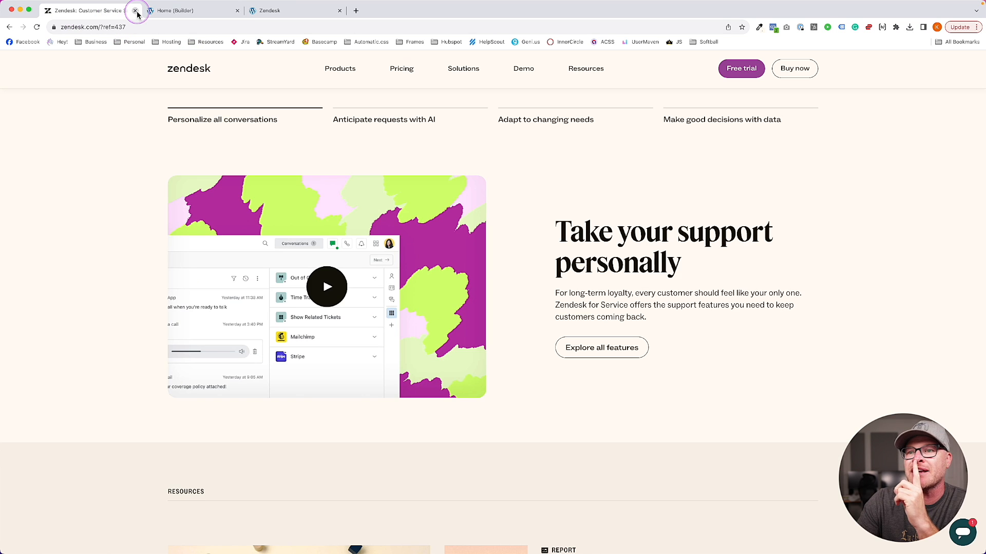
pyautogui.click(142, 15)
pyautogui.scroll(-1, 308, 206)
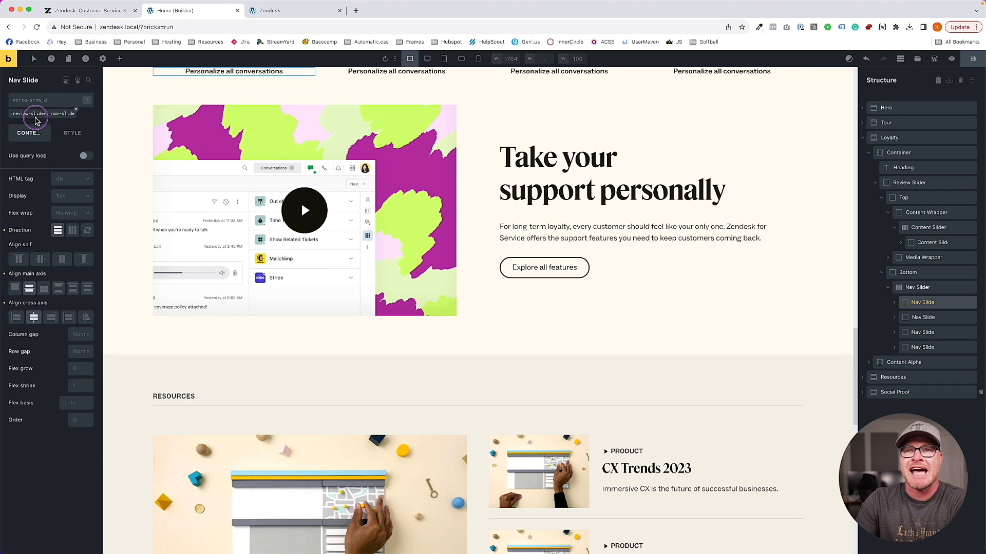
pyautogui.click(17, 317)
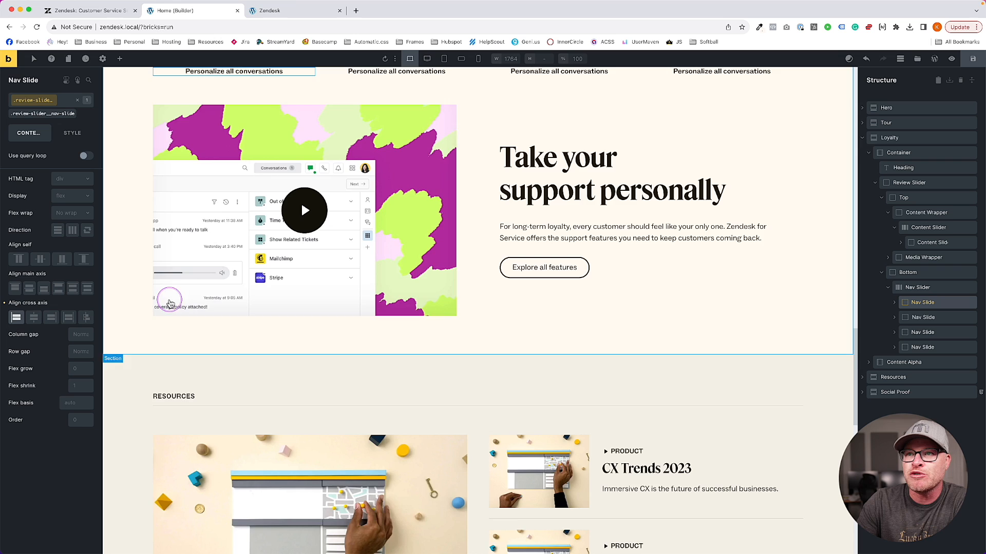
pyautogui.scroll(3, 239, 294)
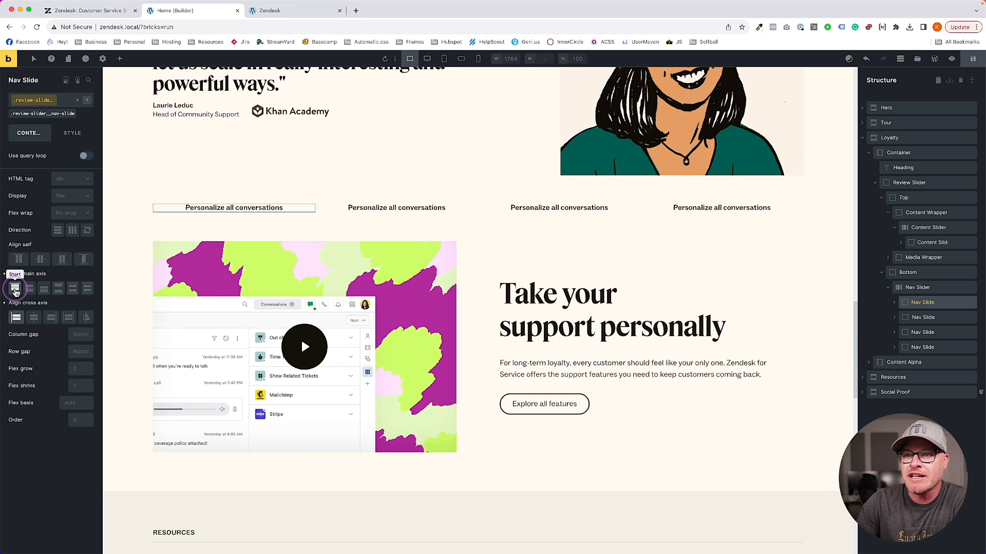
pyautogui.click(72, 133)
pyautogui.click(50, 181)
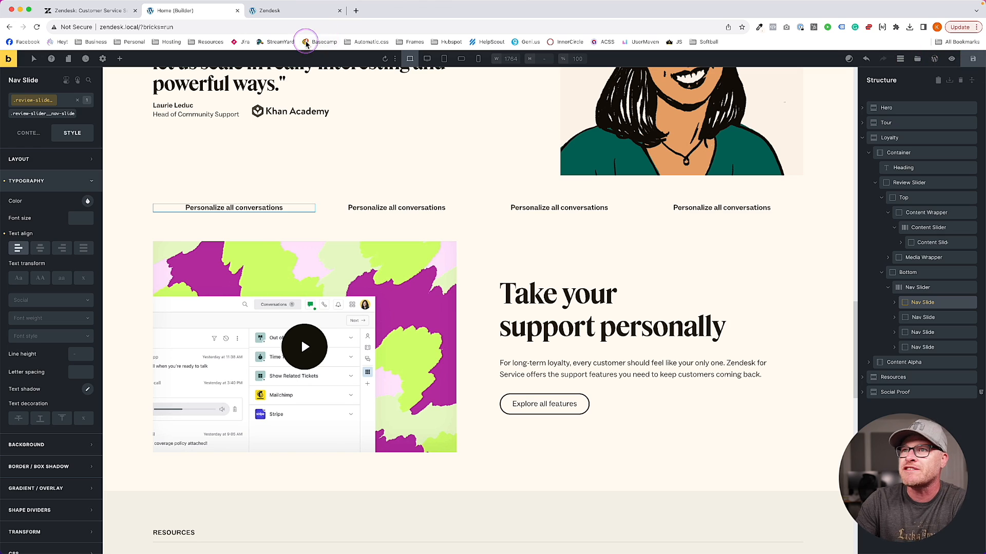
pyautogui.click(287, 10)
# Inspect the first nav slide's wrapper div and its width and height styles in DevTools
pyautogui.scroll(-2, 202, 353)
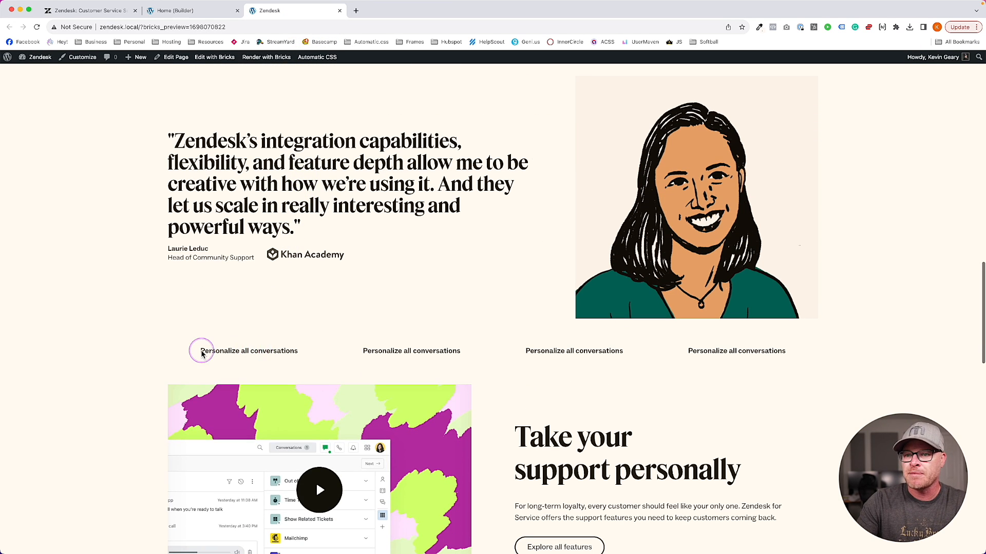
pyautogui.rightClick(201, 351)
pyautogui.click(226, 507)
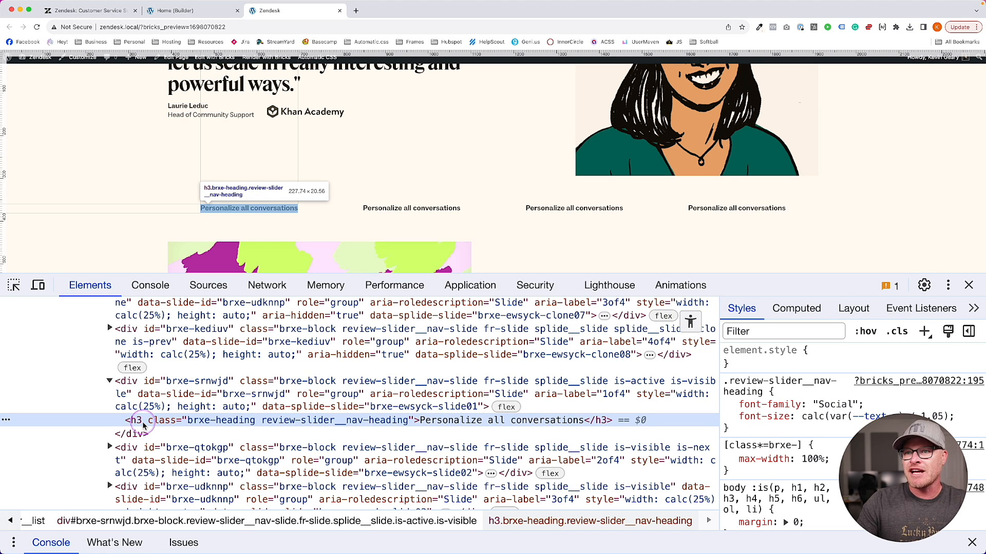
pyautogui.click(129, 395)
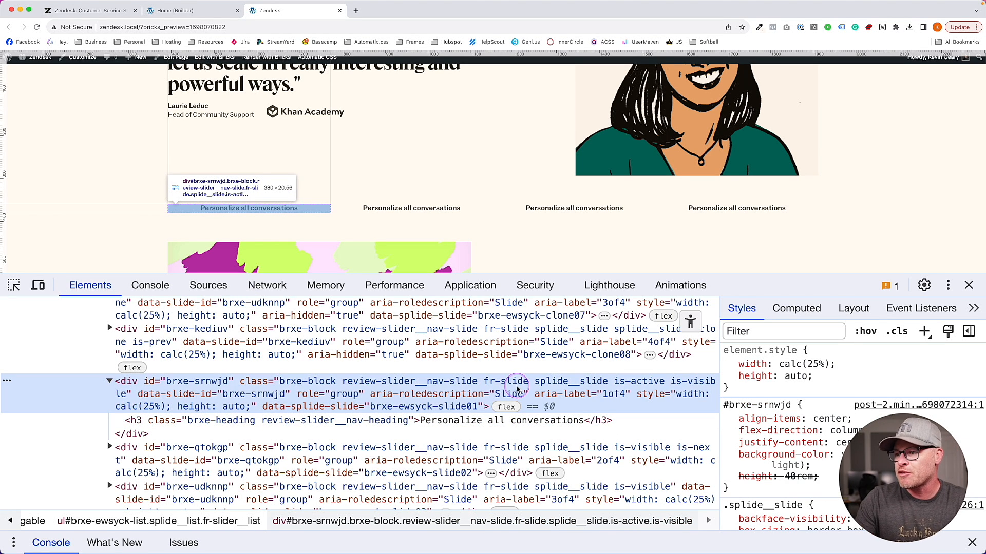
pyautogui.scroll(-1, 806, 380)
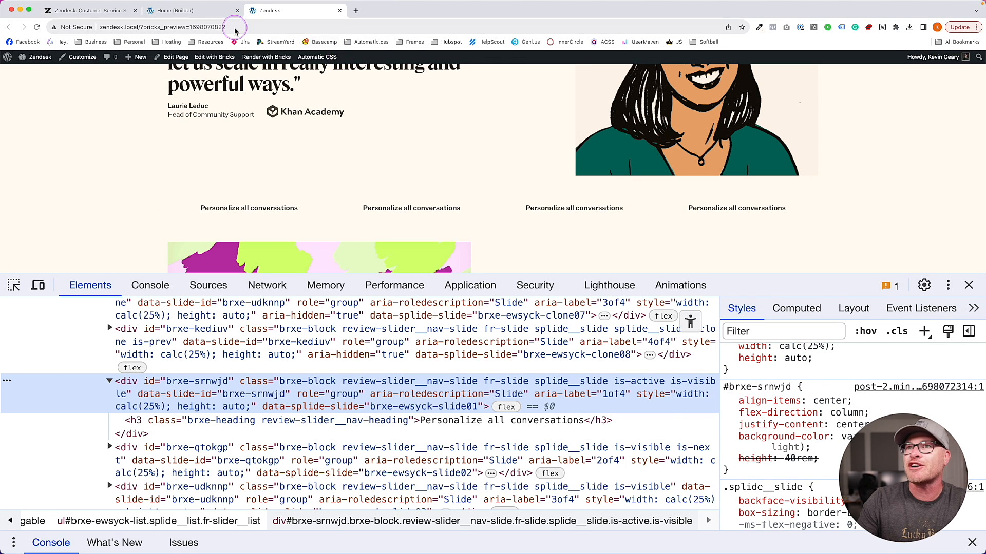
pyautogui.click(177, 10)
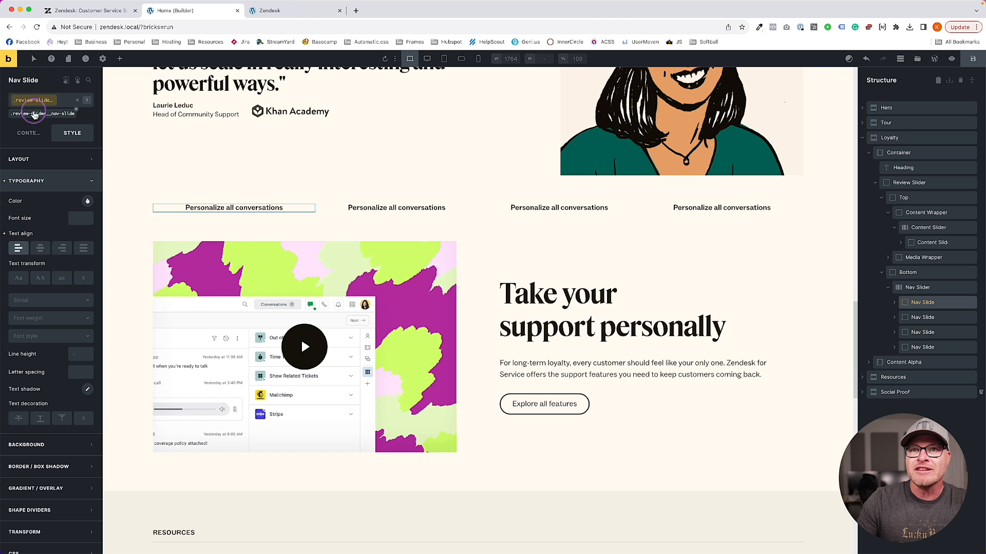
# On the first nav slide's own ID styles, remove the 40rem height and clear main- and cross-axis alignment
pyautogui.click(36, 100)
pyautogui.click(39, 159)
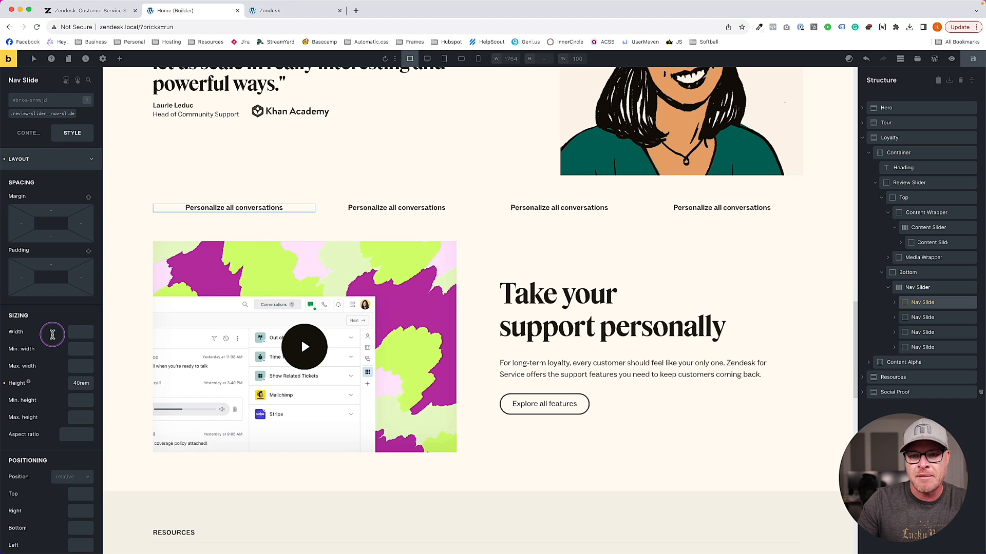
pyautogui.scroll(-3, 55, 335)
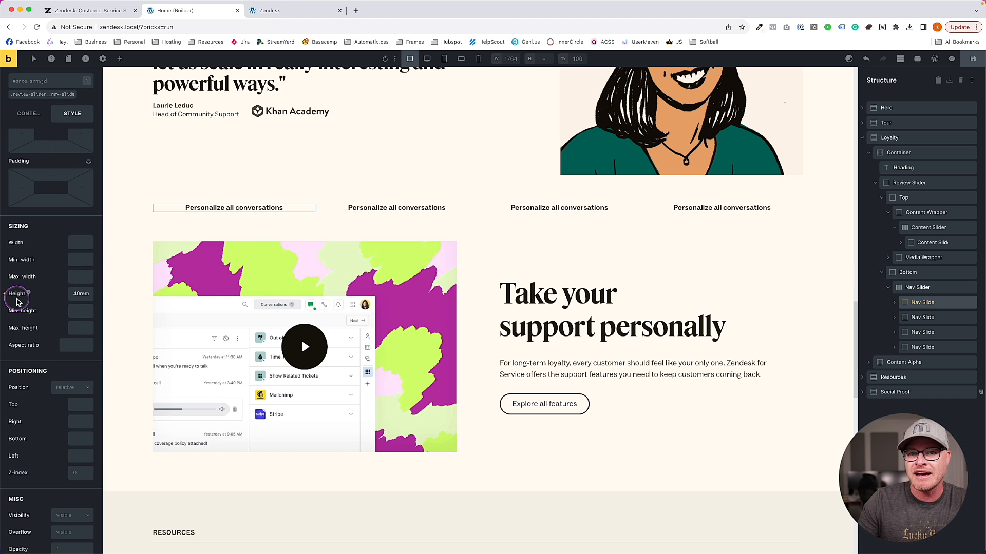
pyautogui.scroll(-12, 48, 146)
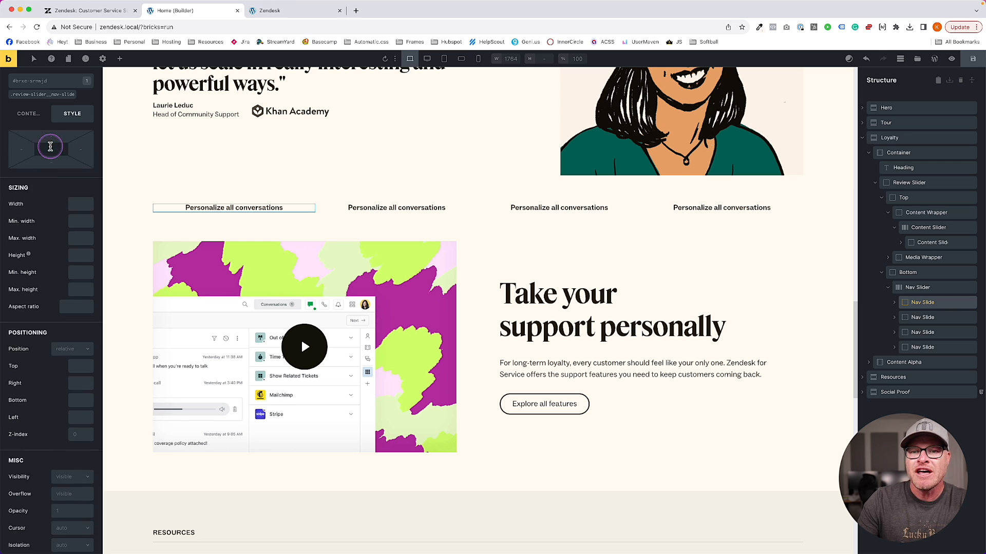
pyautogui.scroll(1, 51, 152)
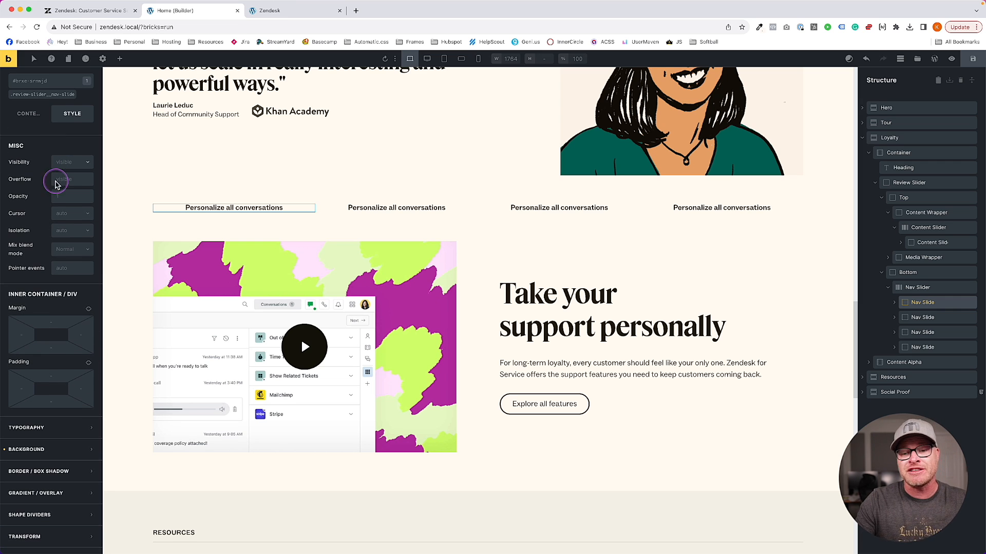
pyautogui.scroll(-2, 53, 328)
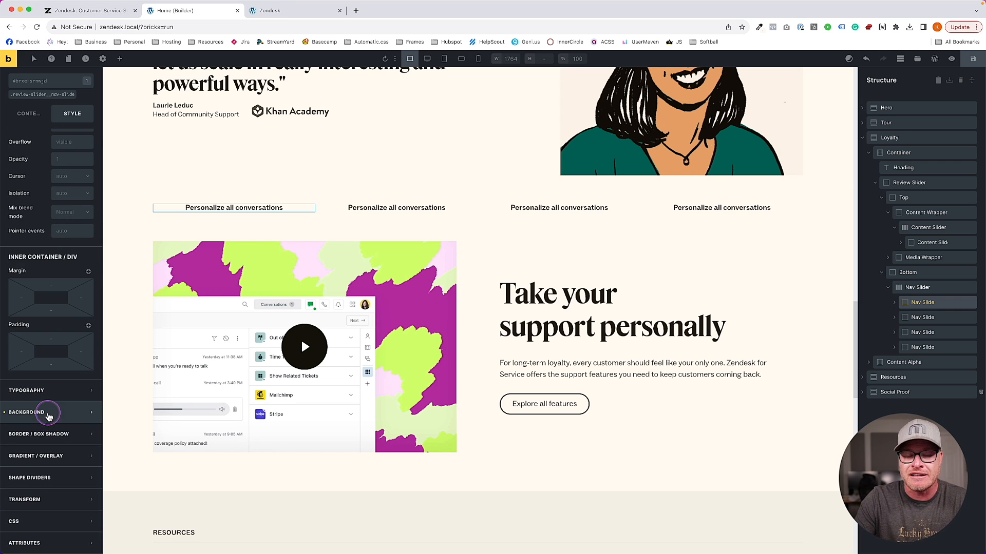
pyautogui.click(44, 412)
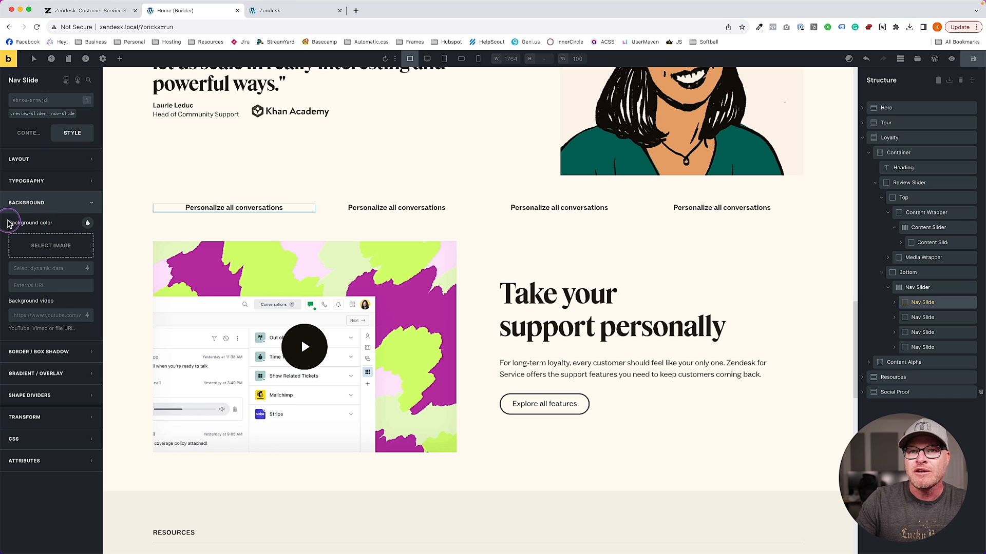
pyautogui.click(29, 133)
pyautogui.click(5, 274)
pyautogui.click(5, 303)
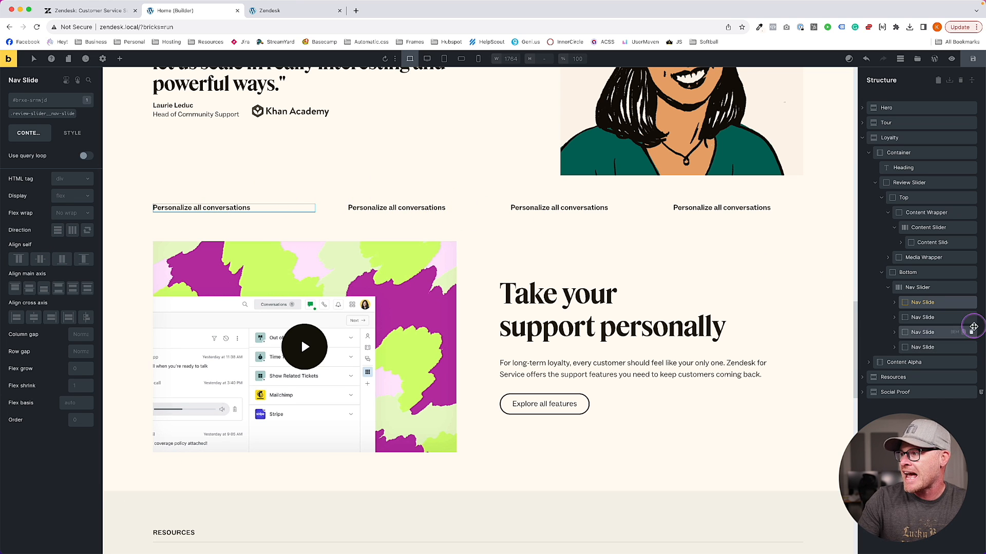
# Keep the second nav slide after an accidental delete, save the page and reload the front-end preview
pyautogui.click(971, 319)
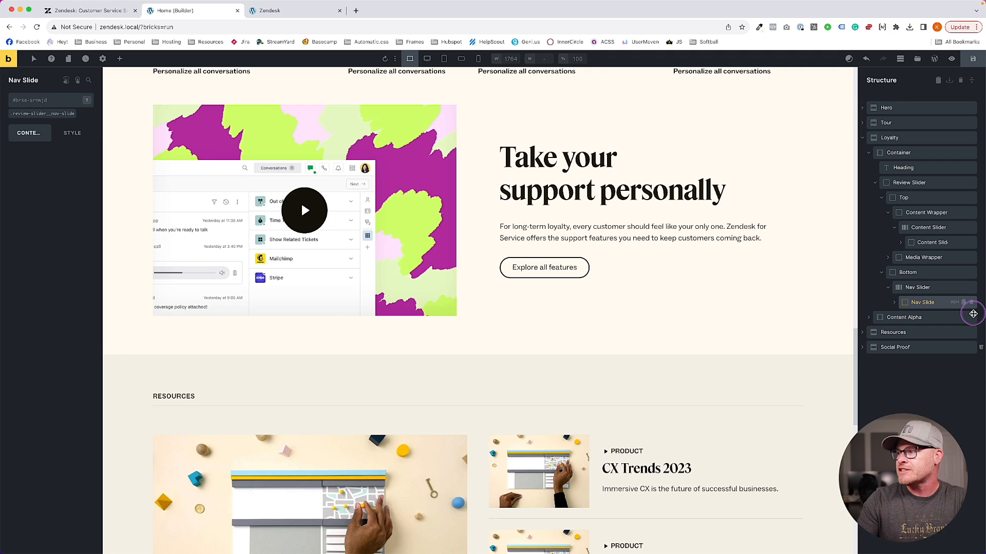
pyautogui.press('super+z')
pyautogui.press('super+shift+z')
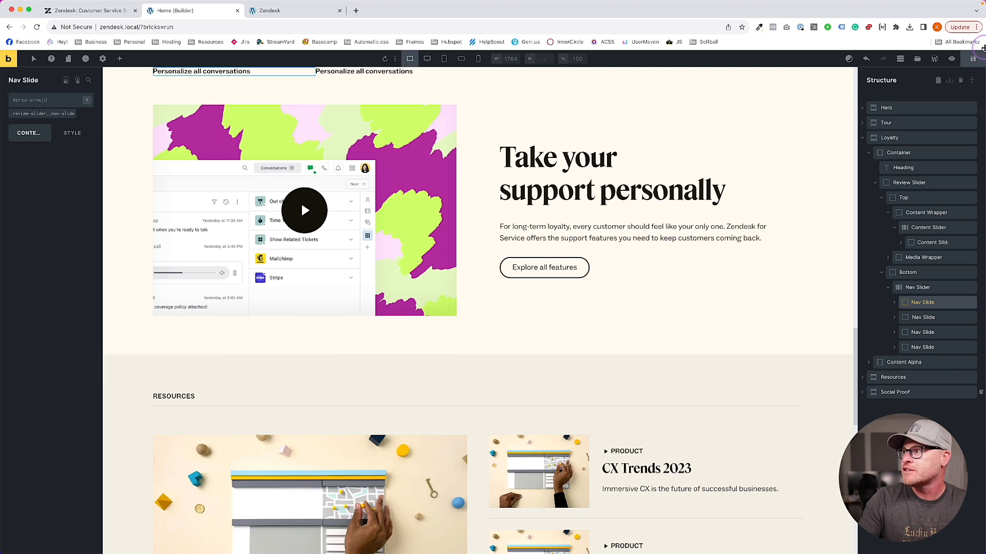
pyautogui.press('super+z')
pyautogui.click(973, 59)
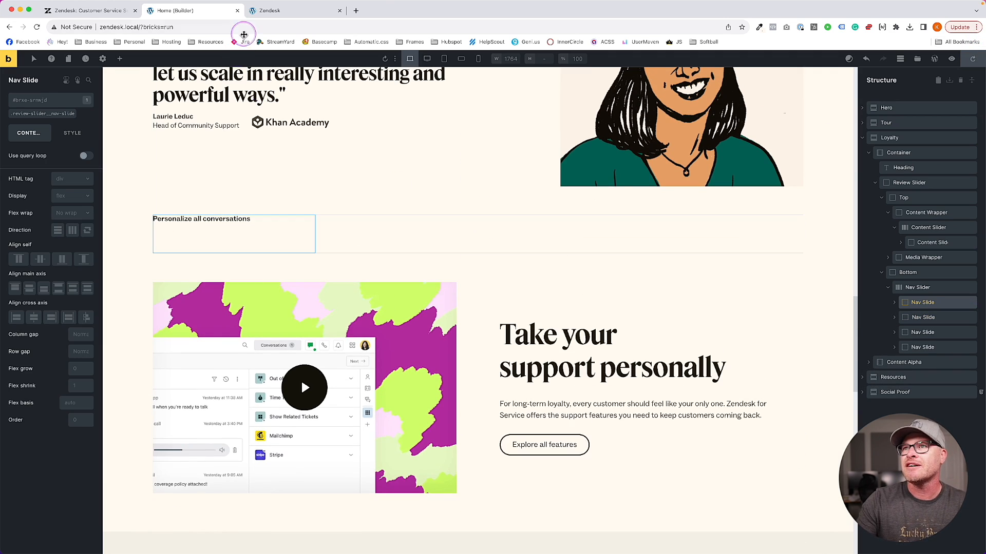
pyautogui.click(277, 11)
pyautogui.press('super+r')
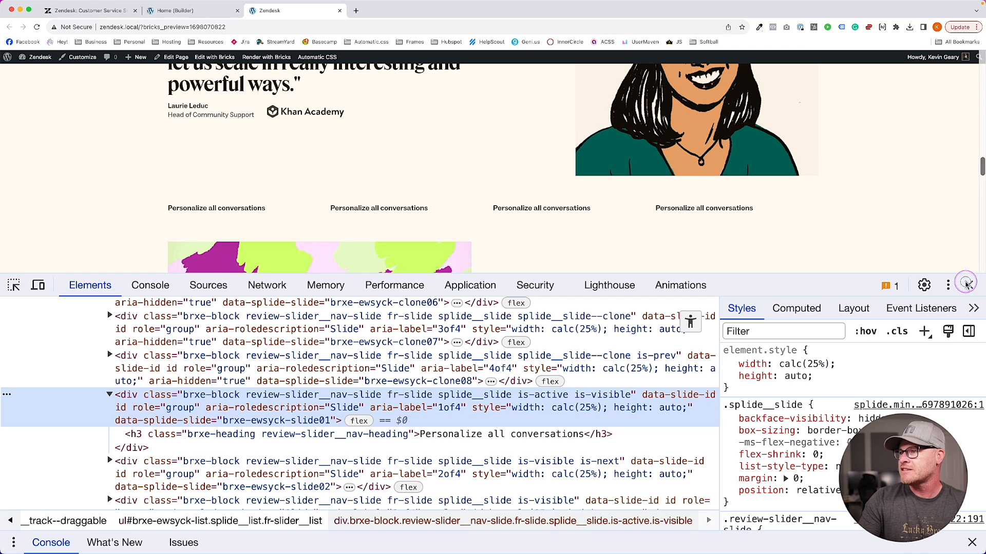
# Close DevTools and scroll the builder canvas to the Perfect the customer experience testimonial section
pyautogui.press('super+alt+i')
pyautogui.scroll(3, 196, 272)
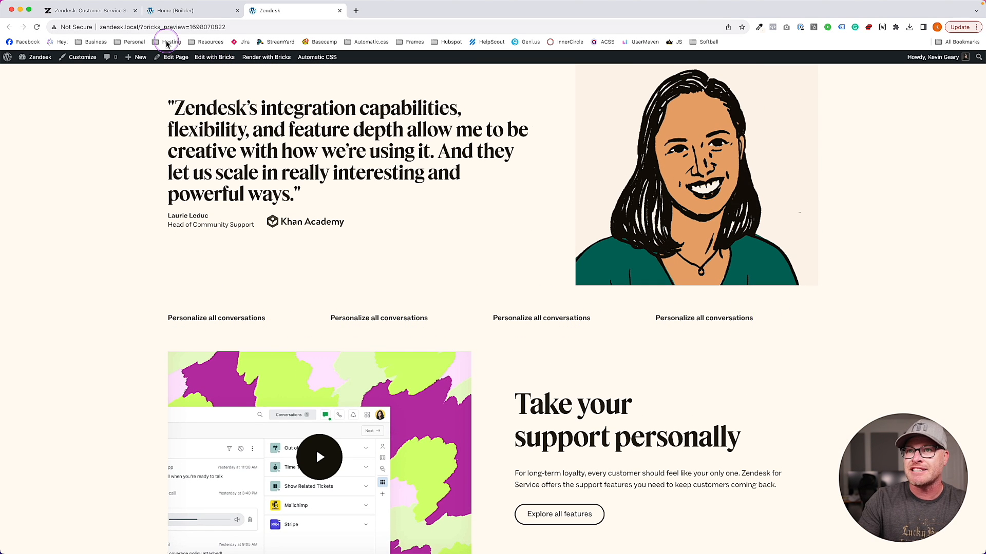
pyautogui.click(168, 10)
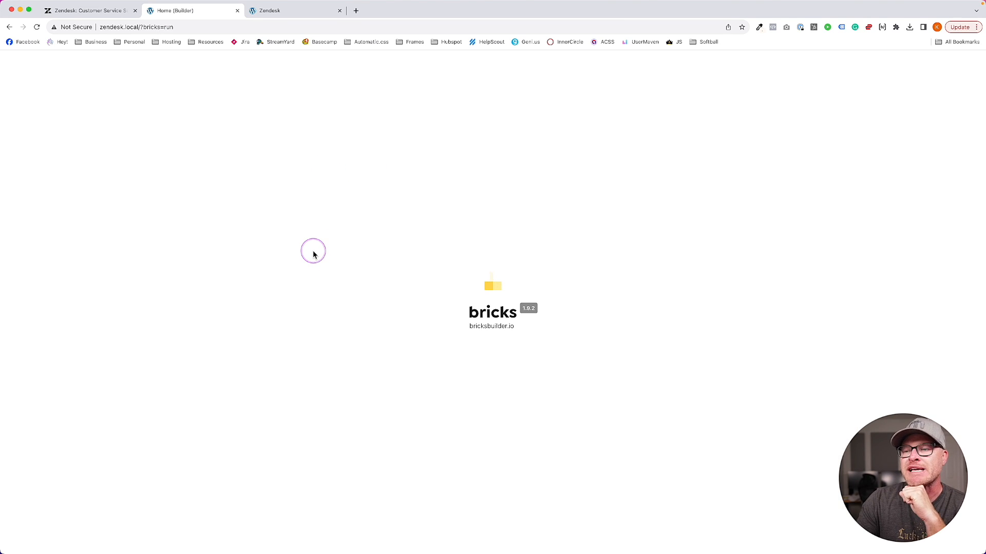
pyautogui.scroll(-12, 311, 255)
pyautogui.scroll(-5, 311, 255)
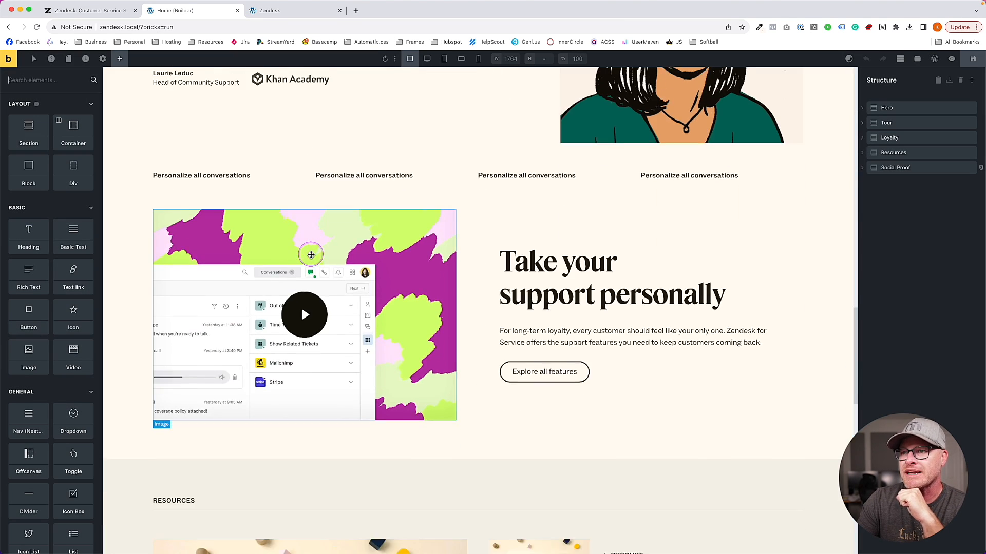
pyautogui.scroll(3, 311, 253)
pyautogui.scroll(3, 421, 279)
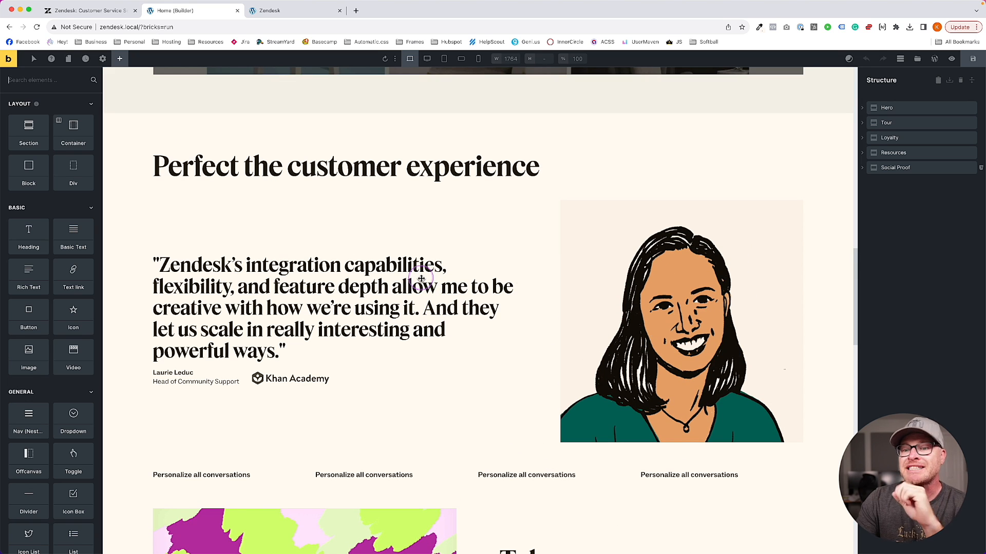
# Set the review-blockquote class row gap to the --content-gap variable
pyautogui.click(347, 359)
pyautogui.click(330, 367)
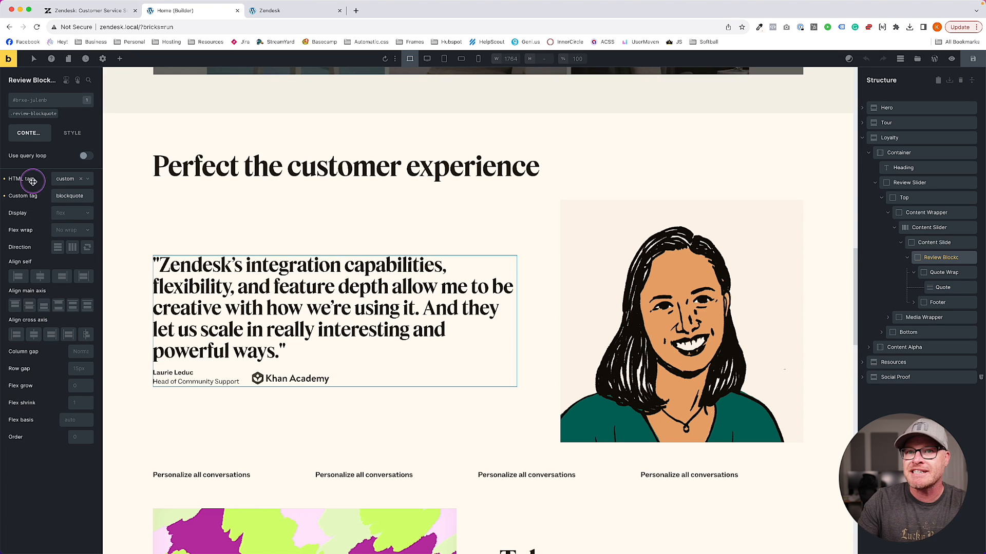
pyautogui.click(37, 114)
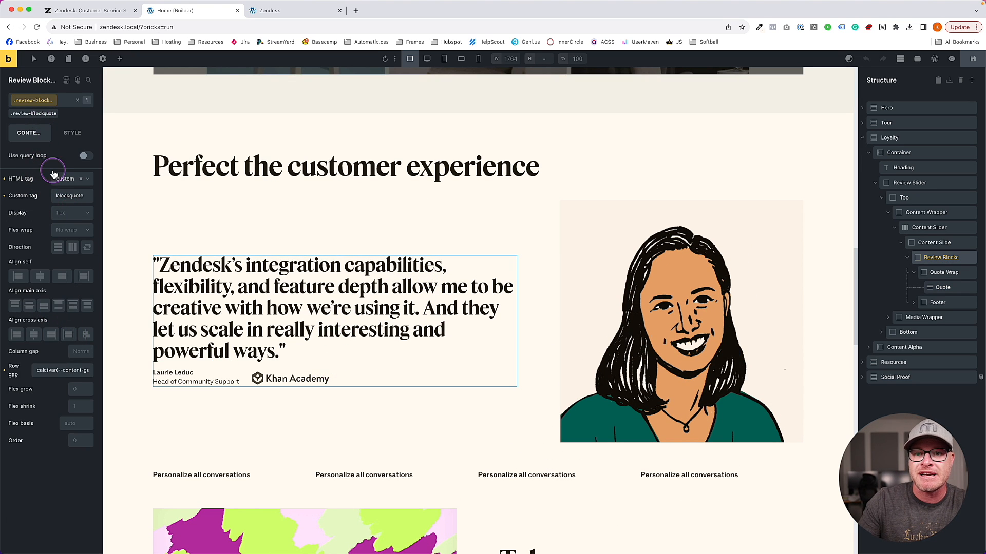
pyautogui.click(79, 372)
pyautogui.press('super+a')
pyautogui.write('--content-gap')
pyautogui.press('Return')
pyautogui.click(231, 353)
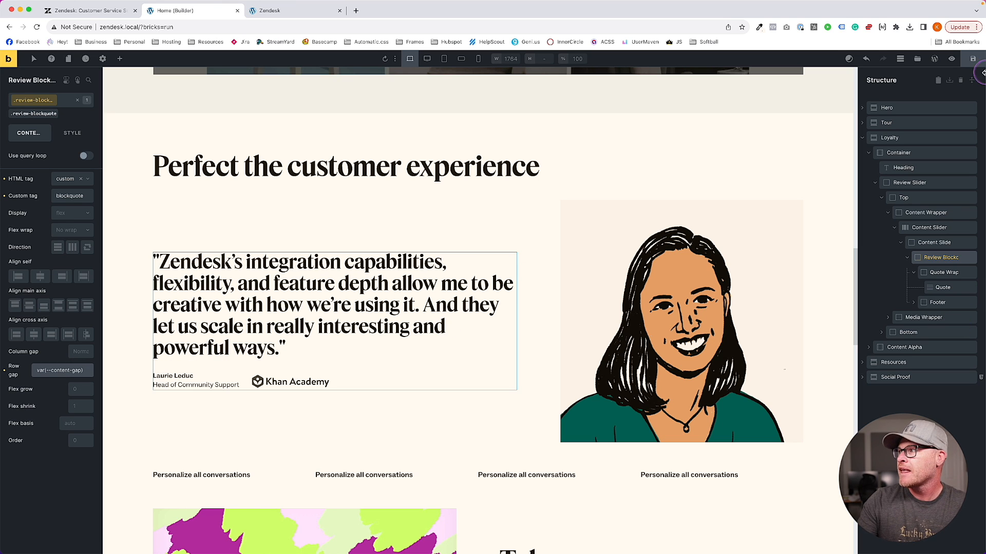
pyautogui.scroll(-3, 457, 373)
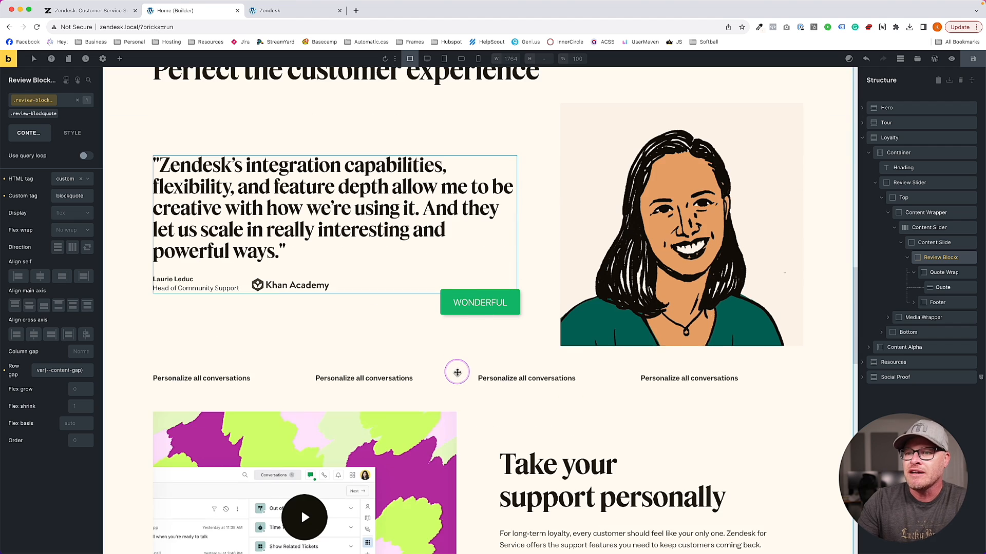
# Turn on the Nav Slider's Sync with other sliders as review-slider, save, and enable Use slider for navigation
pyautogui.click(279, 368)
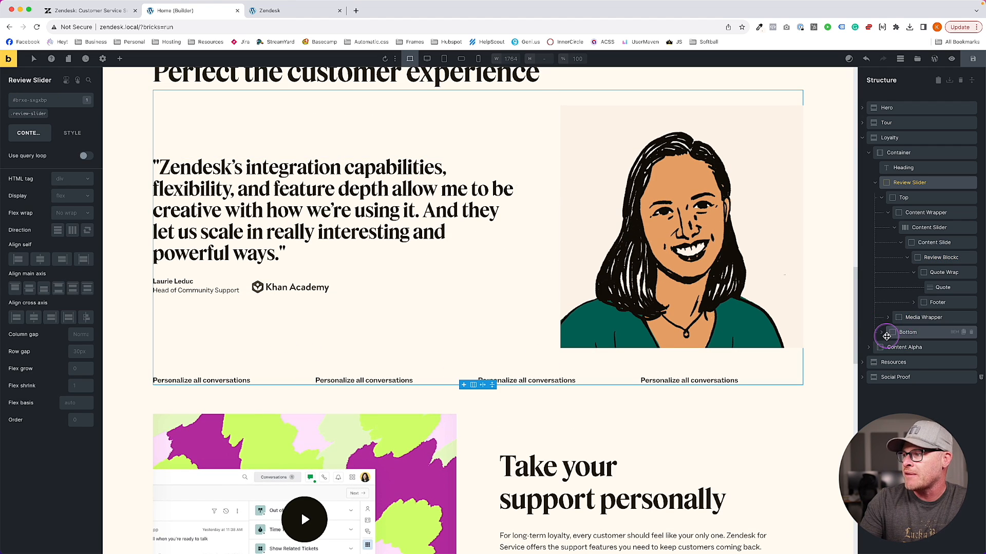
pyautogui.click(886, 335)
pyautogui.click(894, 347)
pyautogui.scroll(2, 438, 312)
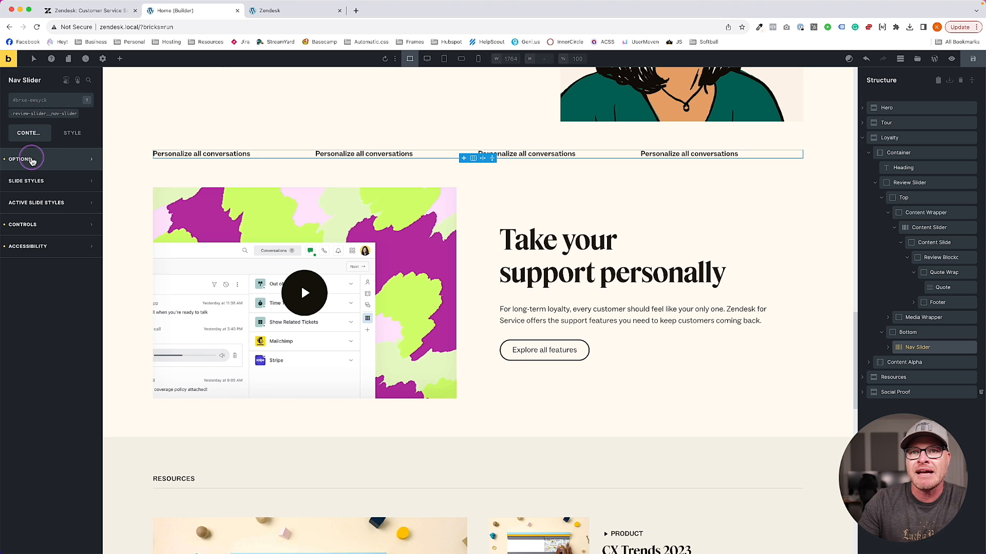
pyautogui.click(41, 232)
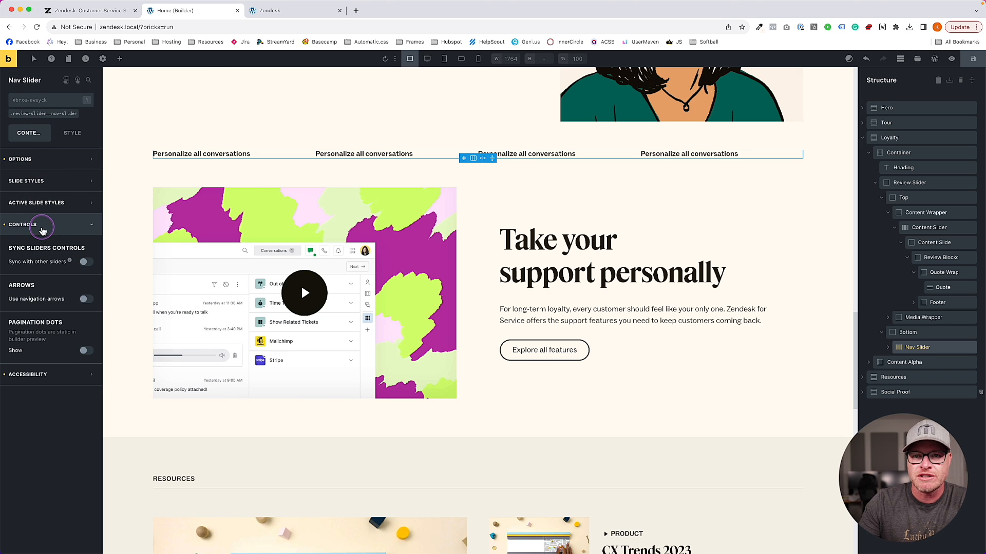
pyautogui.click(85, 262)
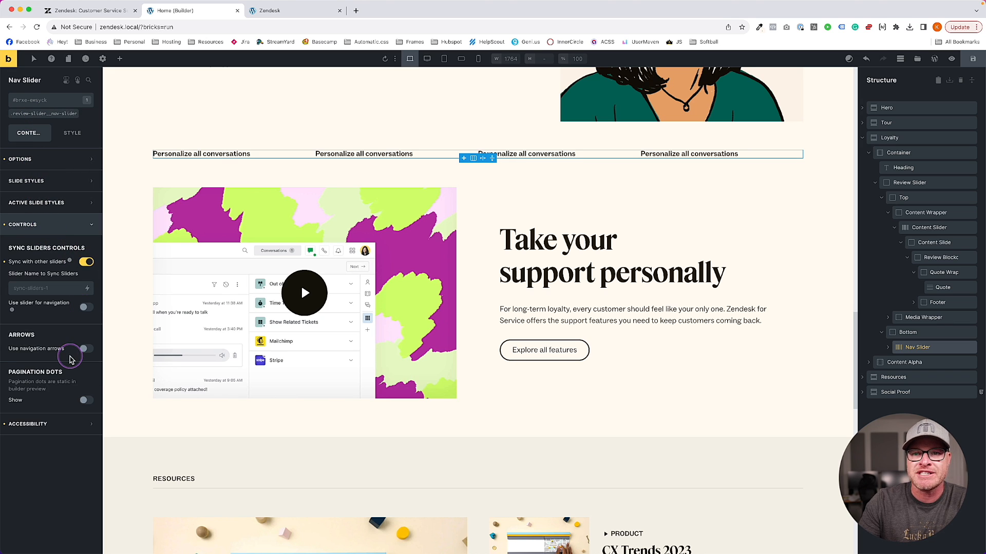
pyautogui.click(60, 293)
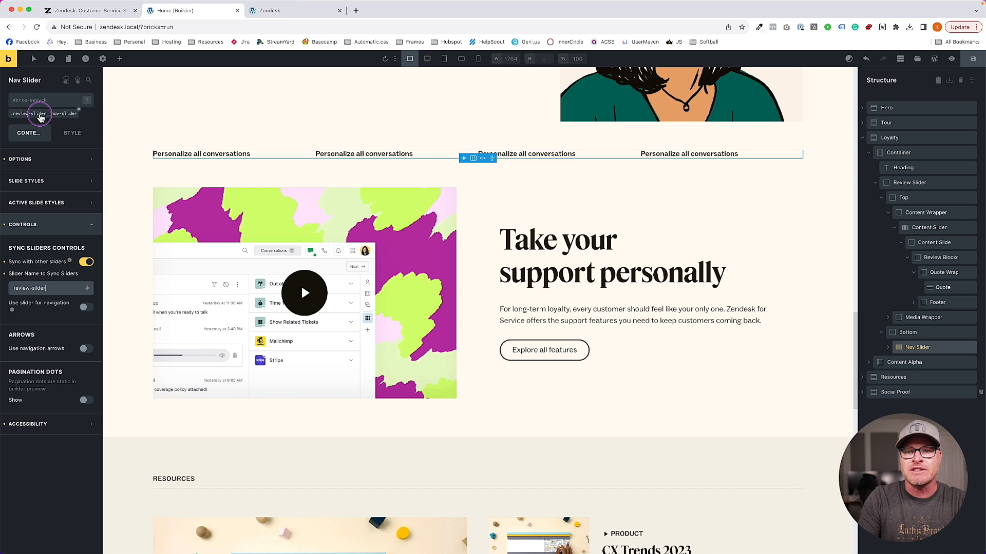
pyautogui.click(972, 58)
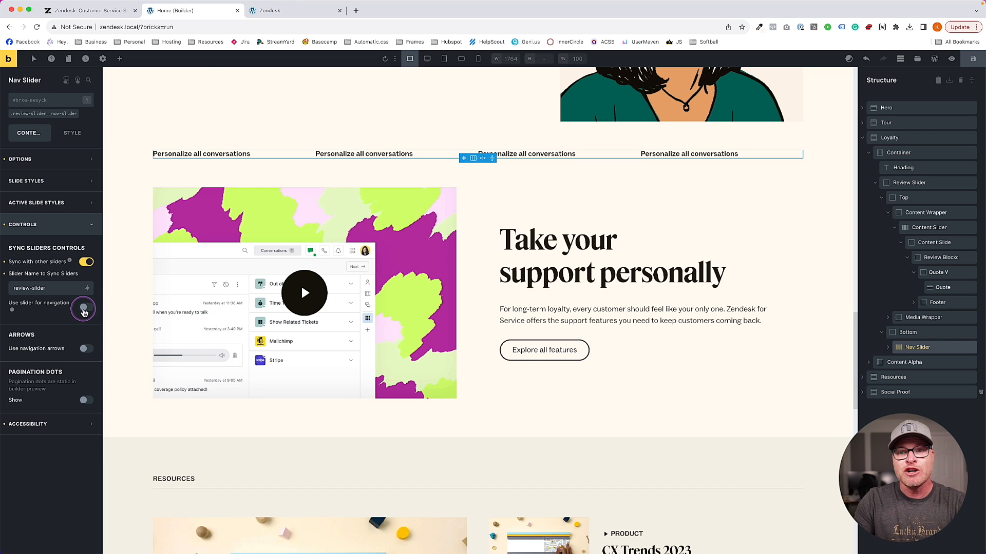
pyautogui.click(84, 308)
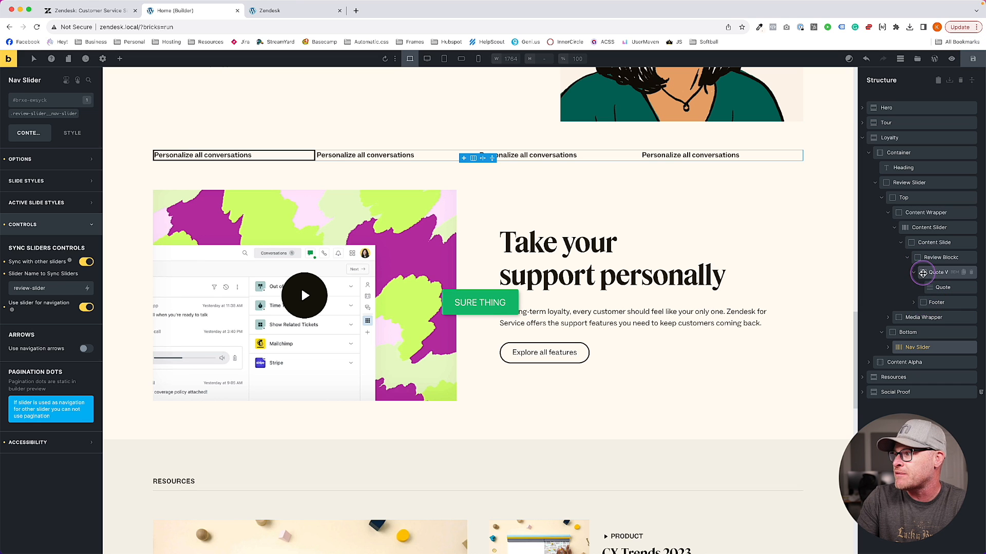
# Enable Sync with other sliders named review-slider on the Content Slider and the Media Slider
pyautogui.click(919, 228)
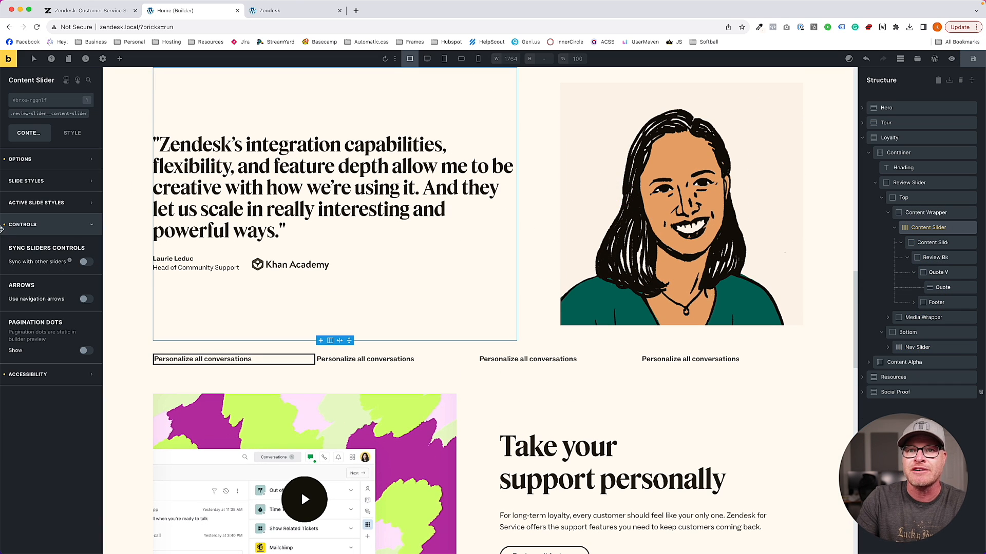
pyautogui.click(85, 262)
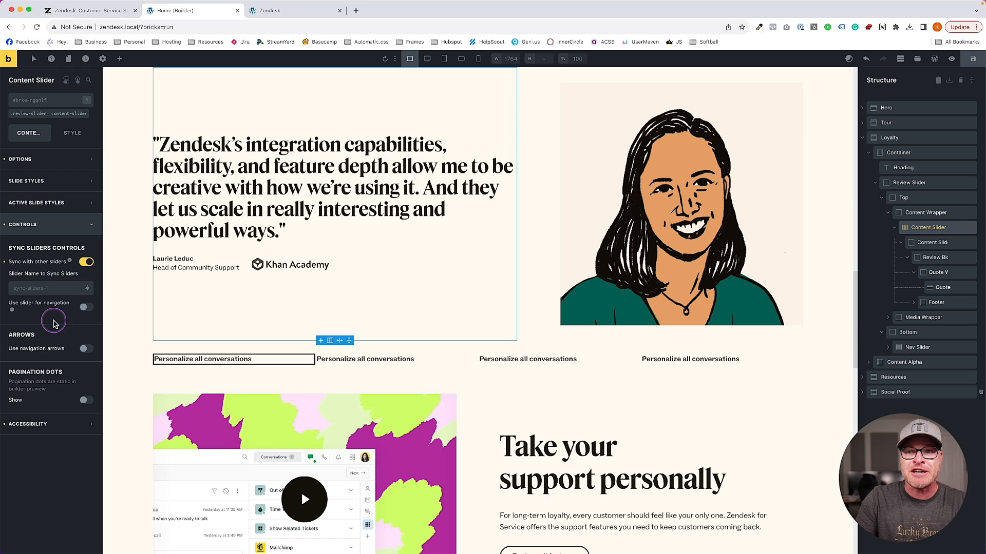
pyautogui.click(41, 291)
pyautogui.write('review-slider')
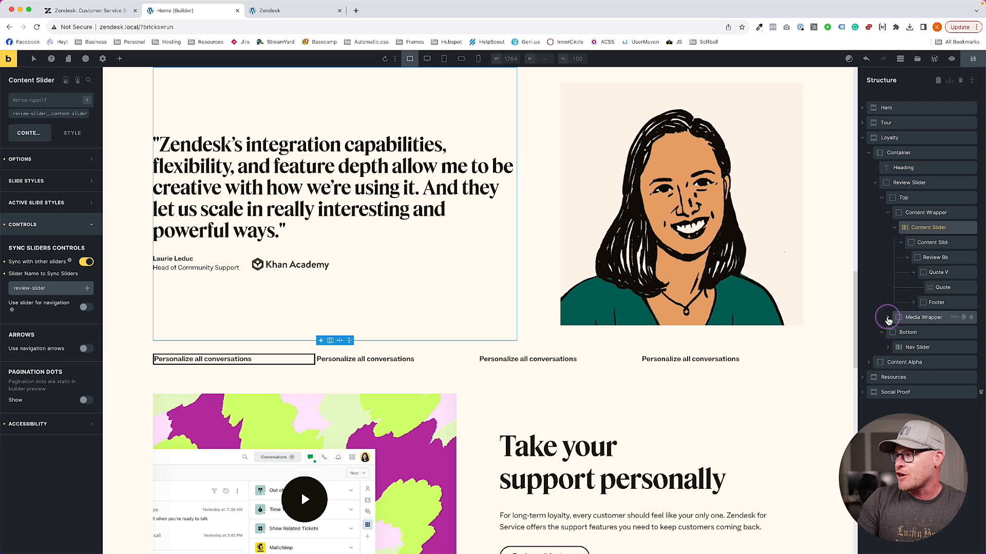
pyautogui.click(888, 318)
pyautogui.click(927, 332)
pyautogui.click(86, 262)
pyautogui.click(31, 285)
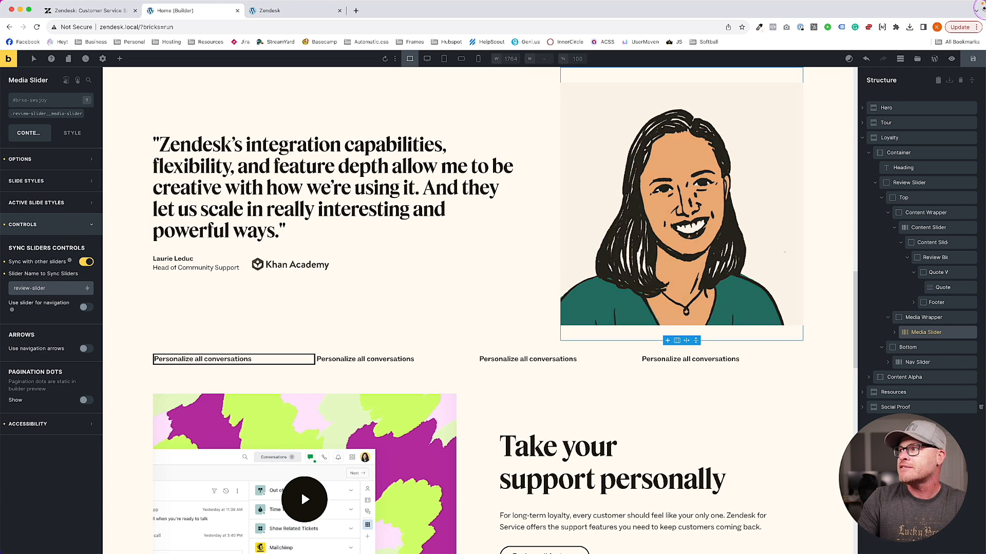
# Reload the front-end page and drag the nav slides to test the syncing
pyautogui.click(265, 11)
pyautogui.press('super+r')
pyautogui.moveTo(422, 326); pyautogui.dragTo(331, 317)
pyautogui.click(187, 11)
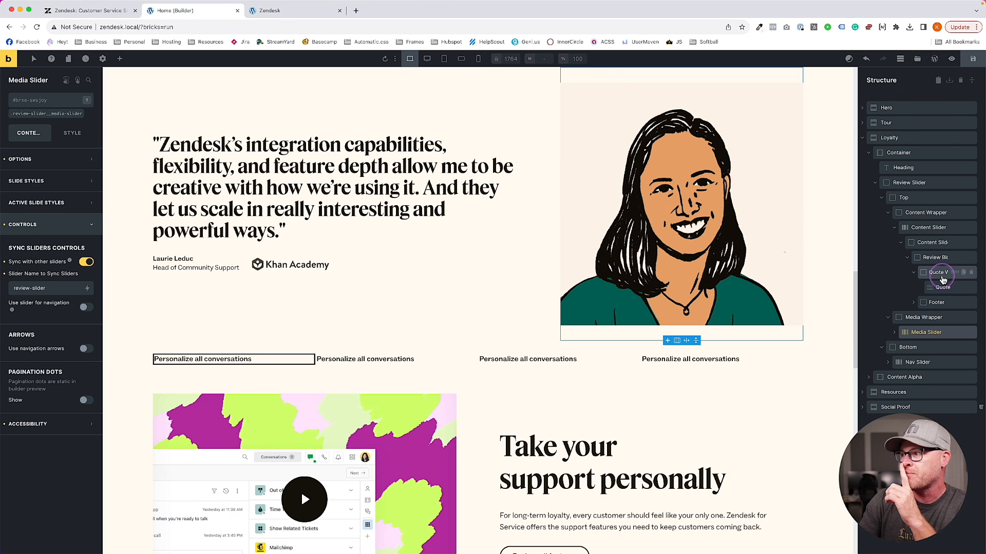
# Duplicate the Content Slide to add more content slides
pyautogui.click(915, 242)
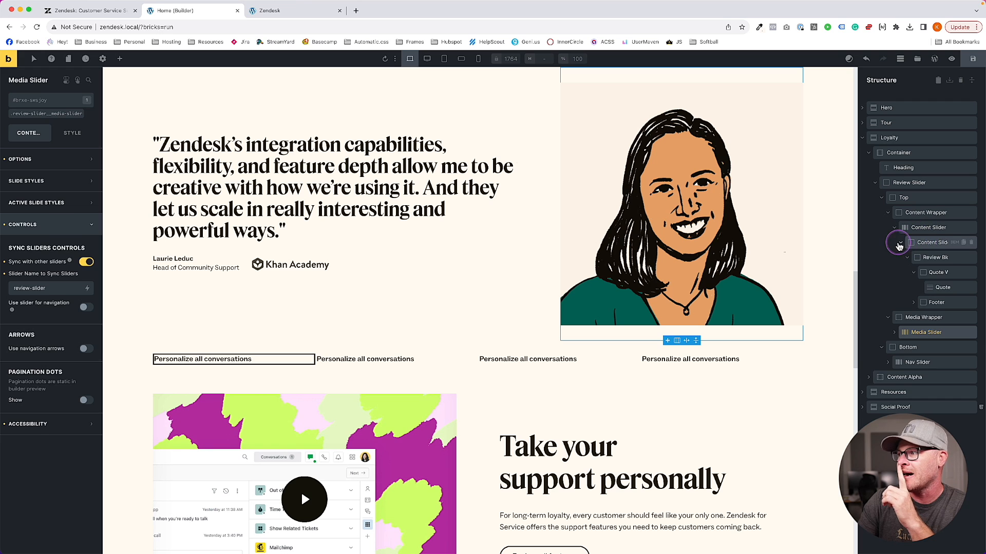
pyautogui.click(902, 242)
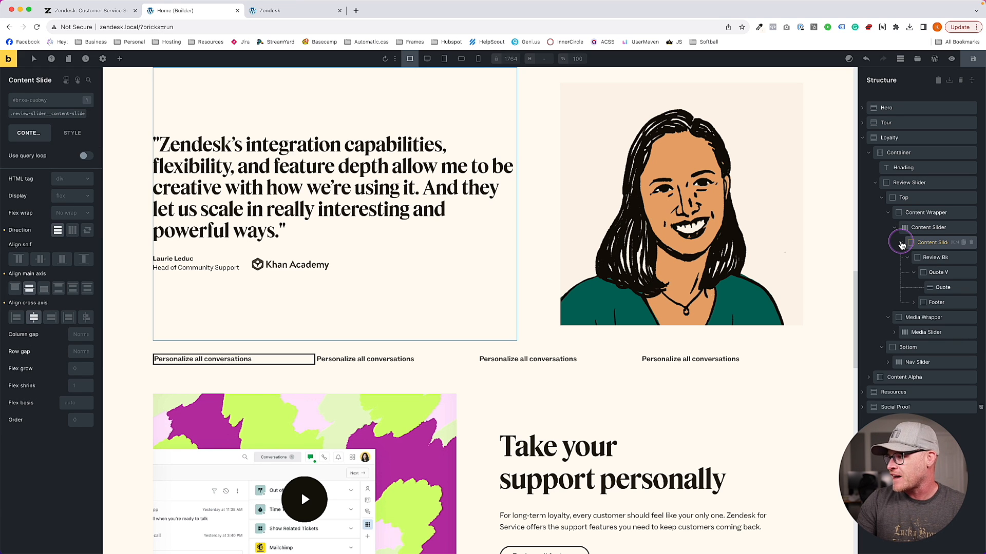
pyautogui.click(905, 259)
pyautogui.click(902, 242)
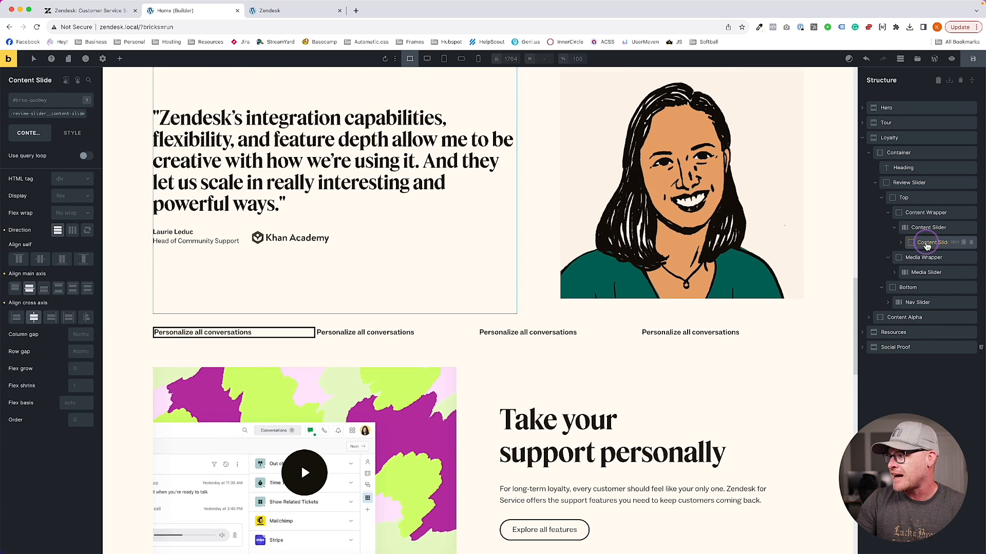
pyautogui.press('super+d')
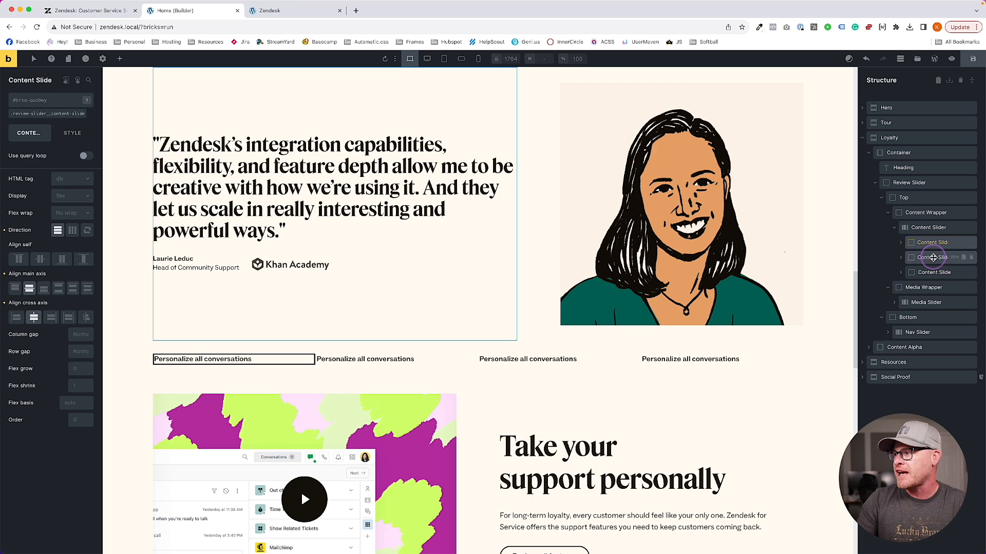
# Duplicate the Media Slide and select the second media slide's Media image
pyautogui.click(924, 302)
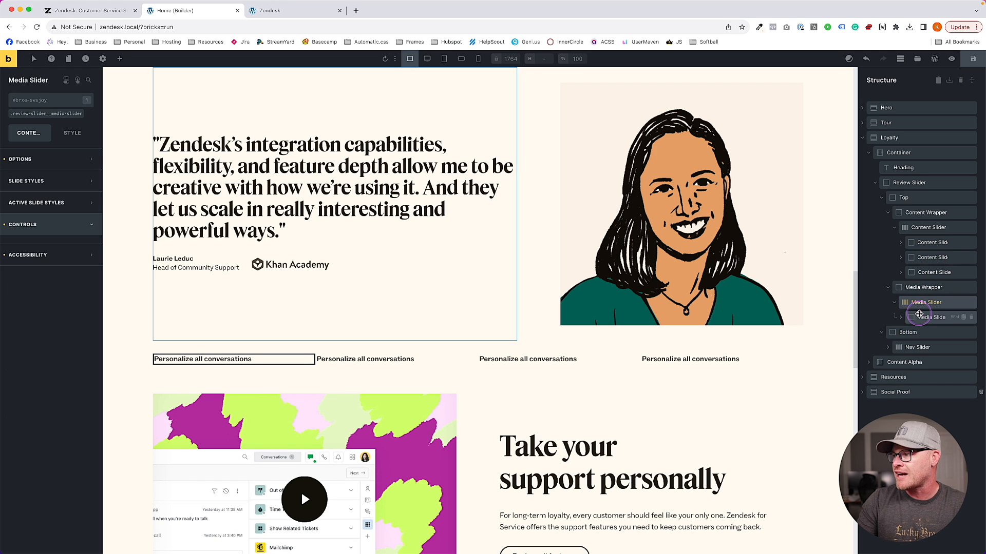
pyautogui.click(974, 322)
pyautogui.press('super+d')
pyautogui.press('super+d')
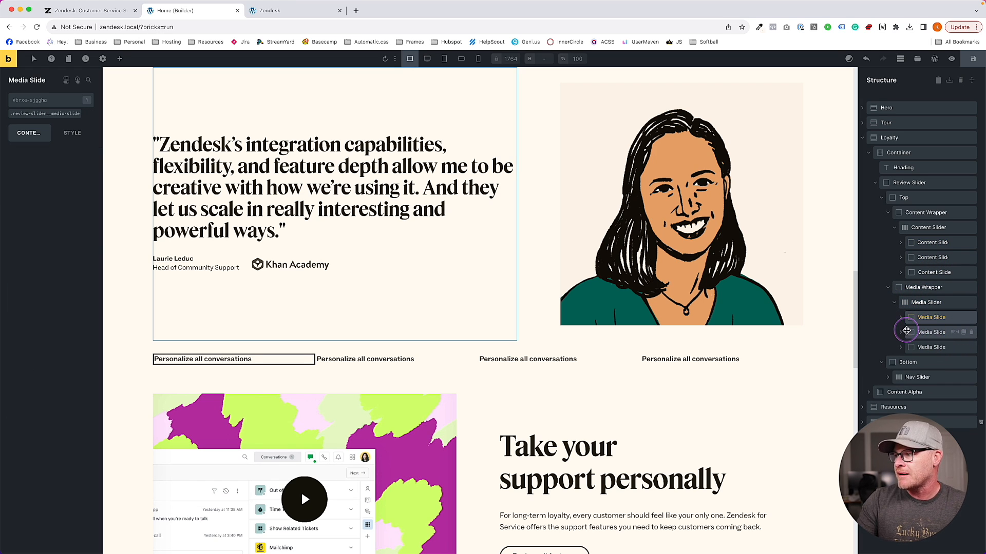
pyautogui.click(900, 332)
pyautogui.click(928, 347)
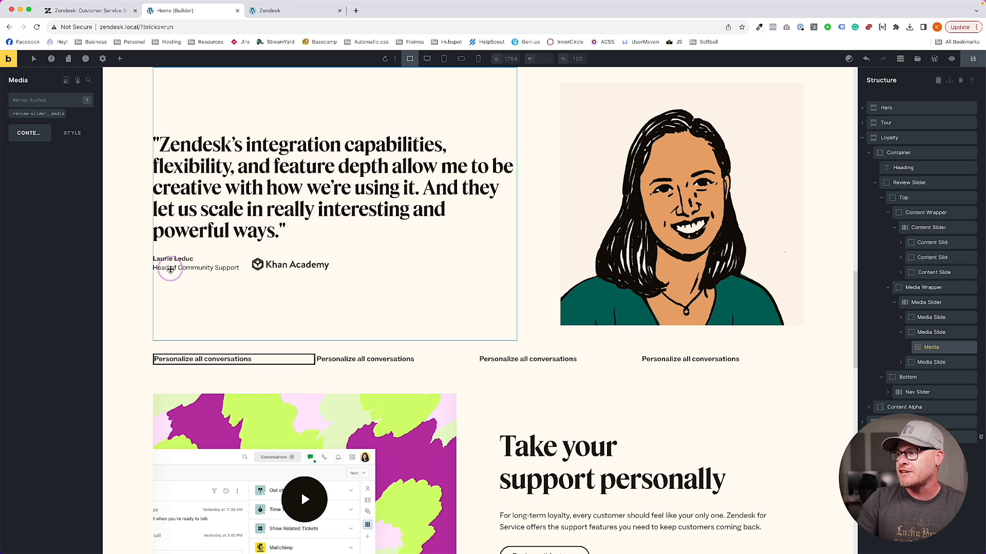
pyautogui.click(67, 134)
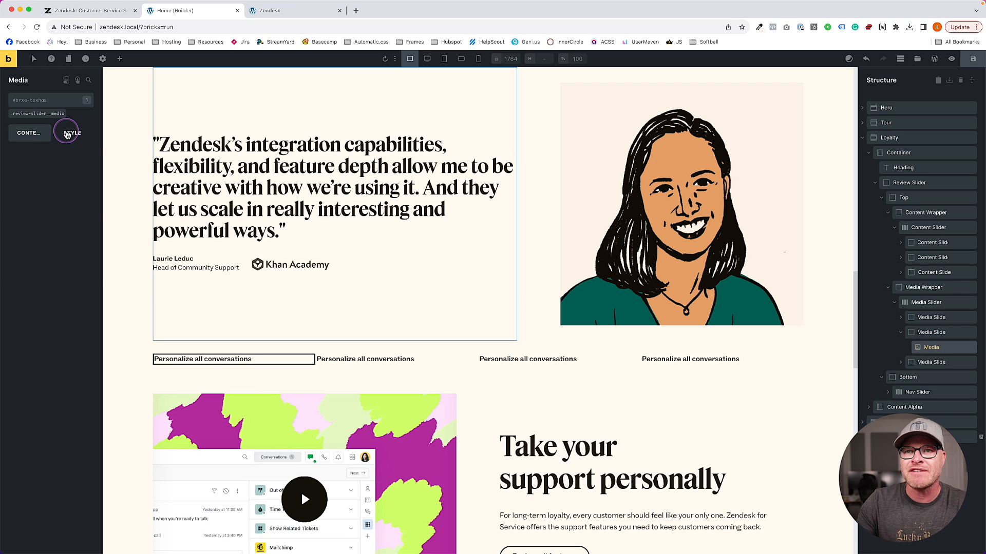
pyautogui.click(31, 133)
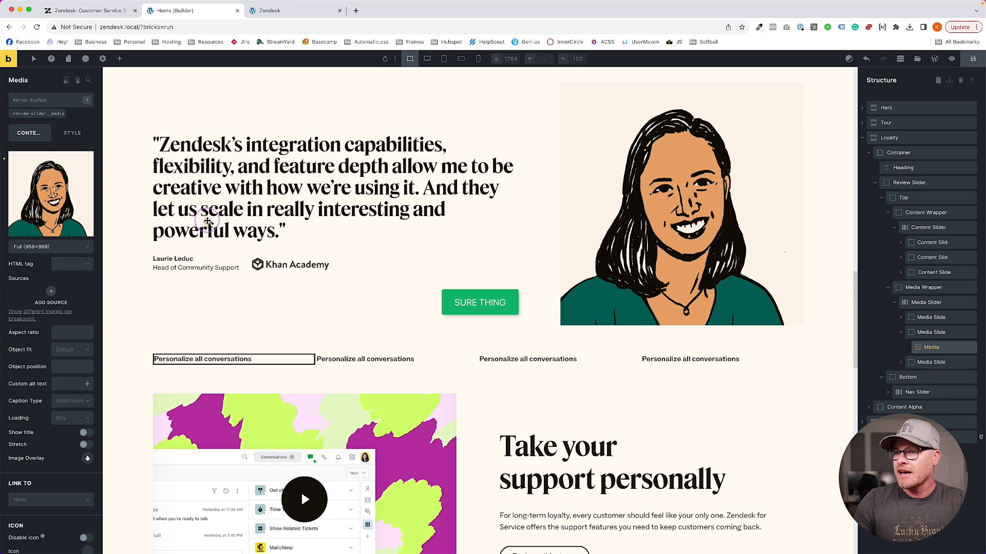
# Set the second media slide's image to the quote-3-lg portrait
pyautogui.click(63, 201)
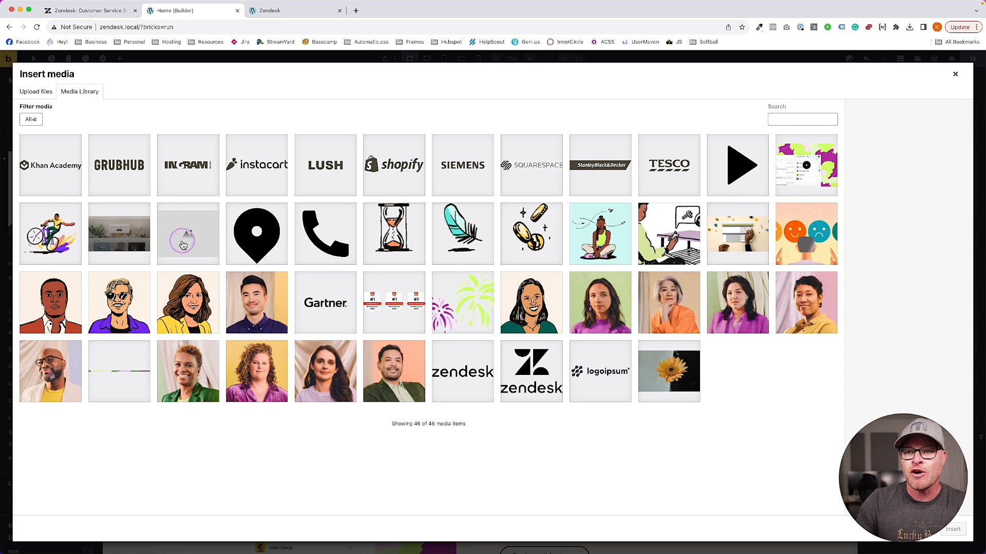
pyautogui.click(203, 313)
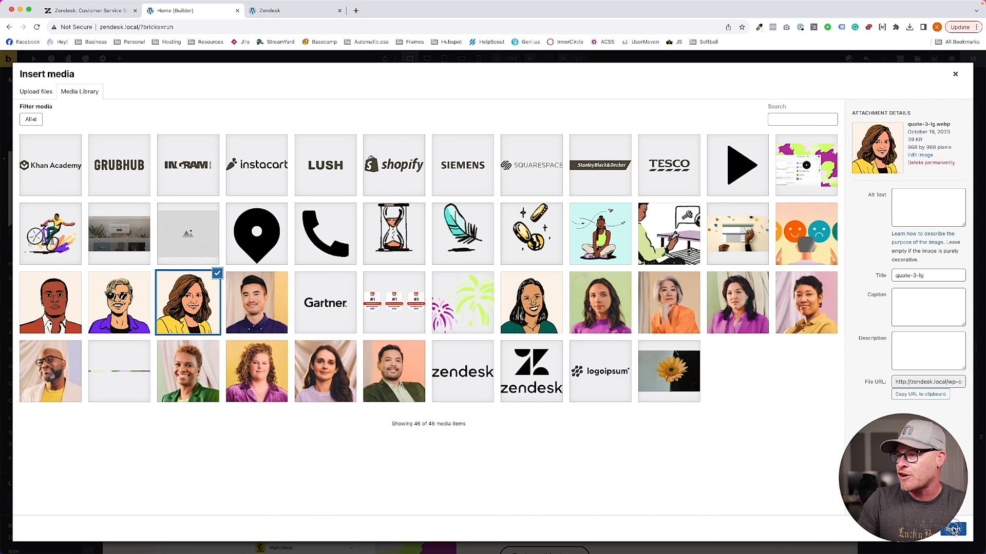
pyautogui.click(953, 529)
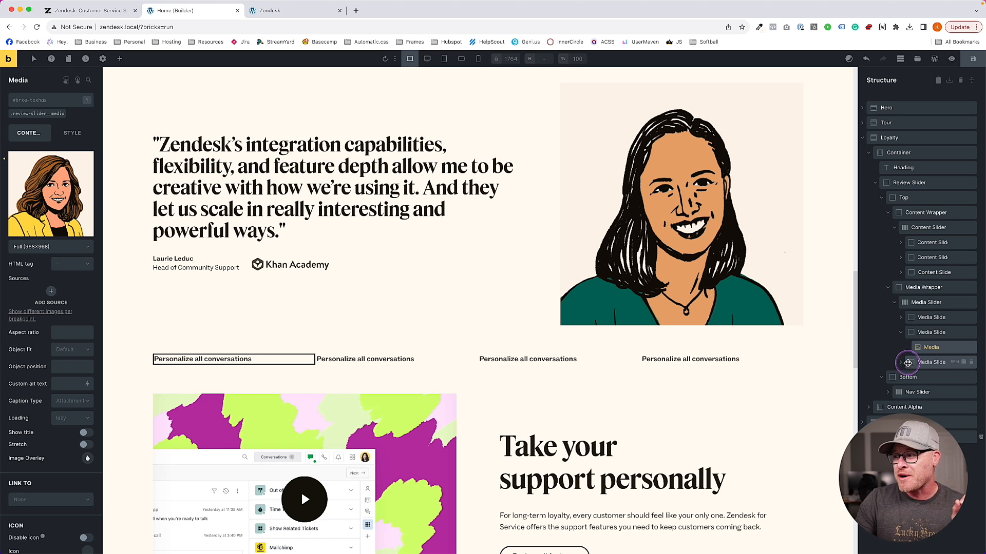
# Set the third media slide's image to the quote-4-lg portrait and save the page
pyautogui.click(908, 363)
pyautogui.click(931, 377)
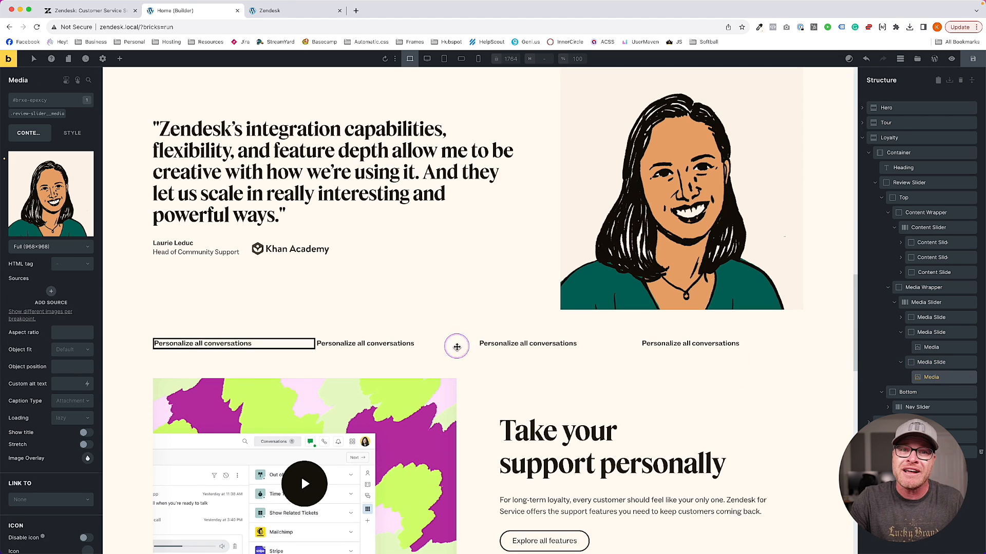
pyautogui.click(60, 201)
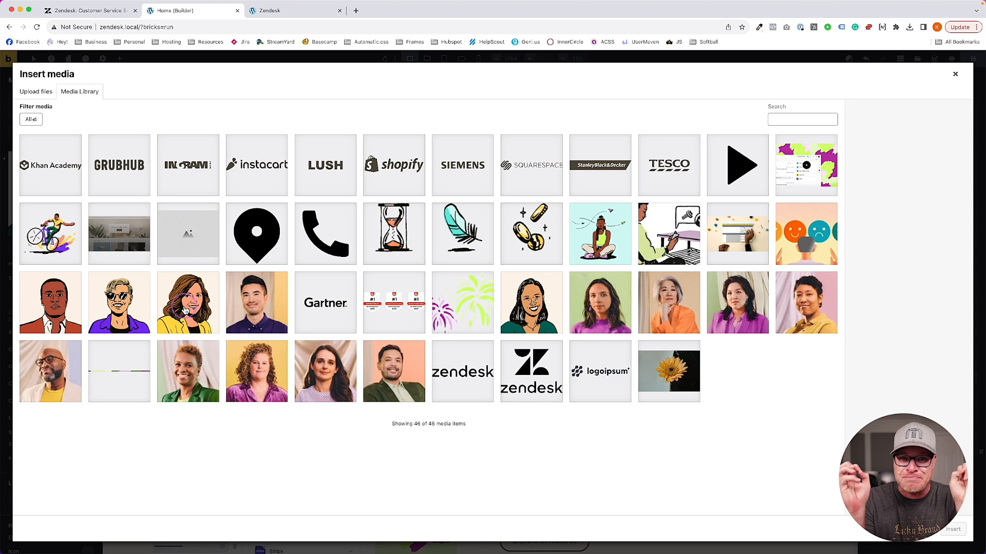
pyautogui.click(45, 299)
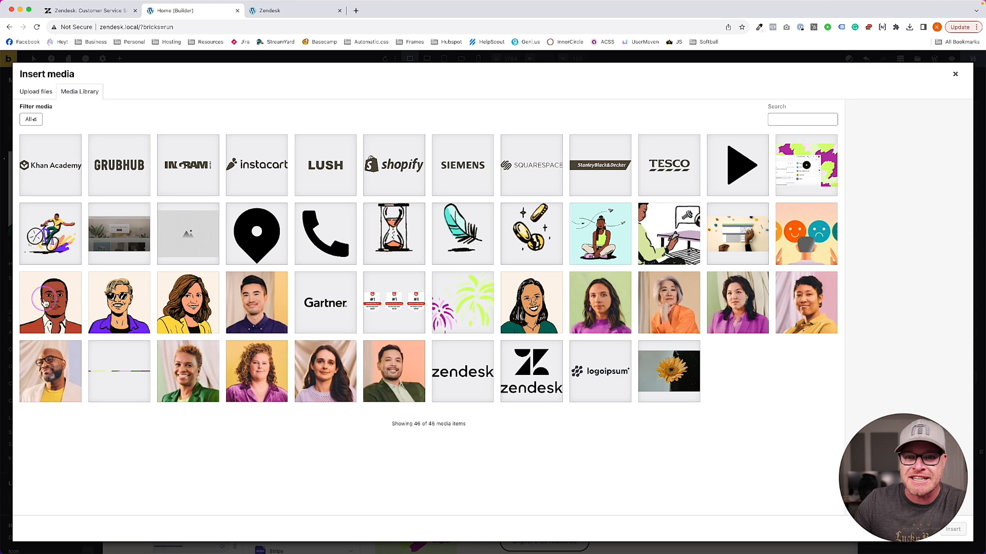
pyautogui.click(952, 531)
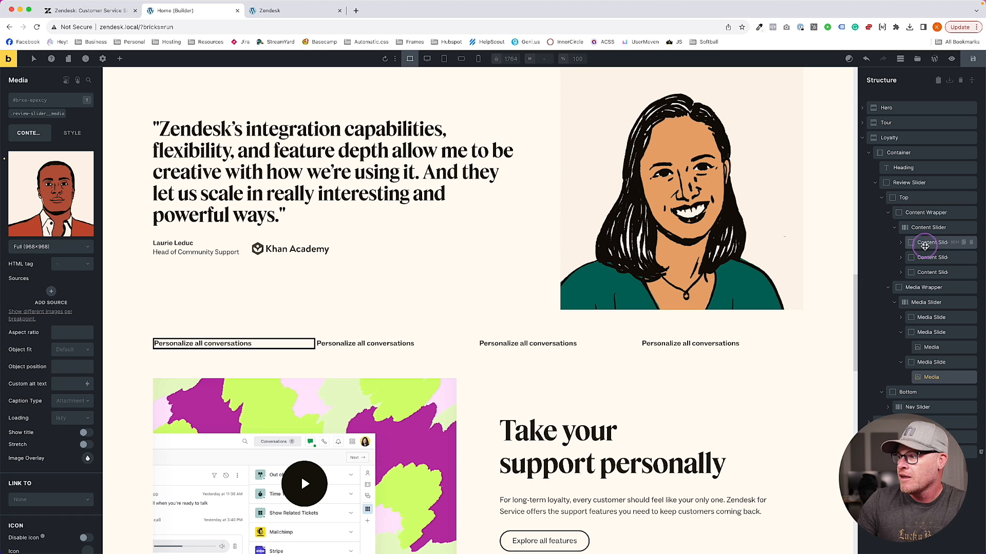
pyautogui.click(969, 62)
# Select the second content slide's Quote text element in the Structure panel
pyautogui.click(366, 166)
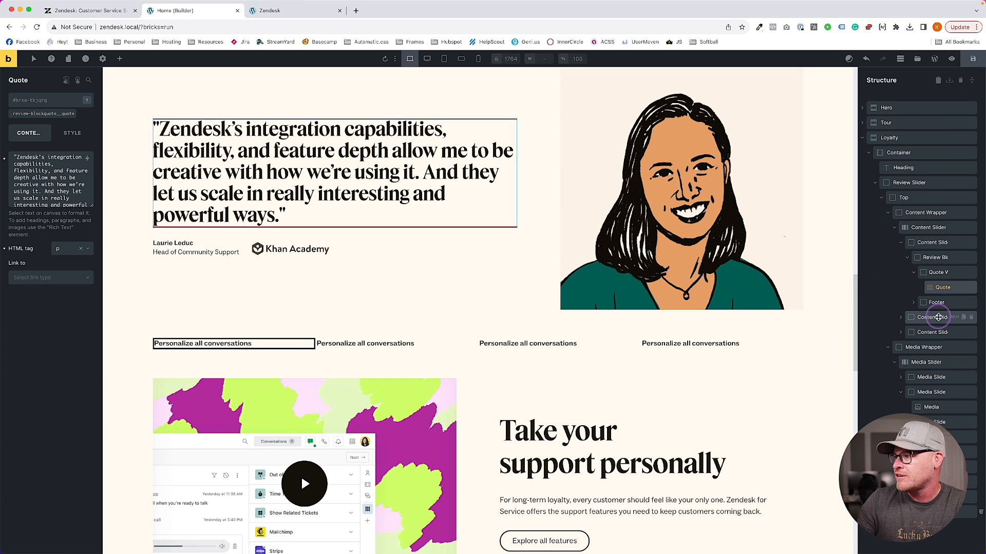
pyautogui.click(901, 317)
pyautogui.click(907, 333)
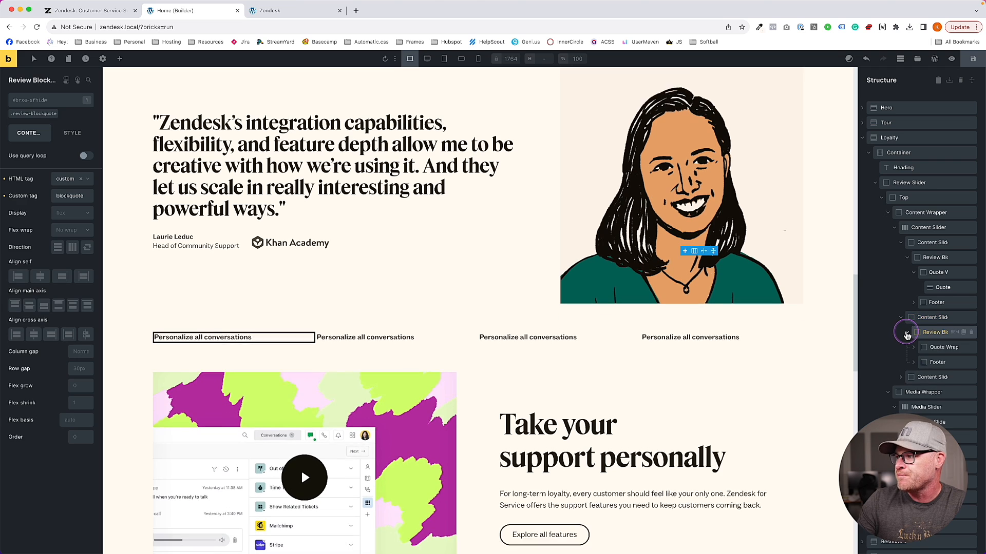
pyautogui.click(915, 347)
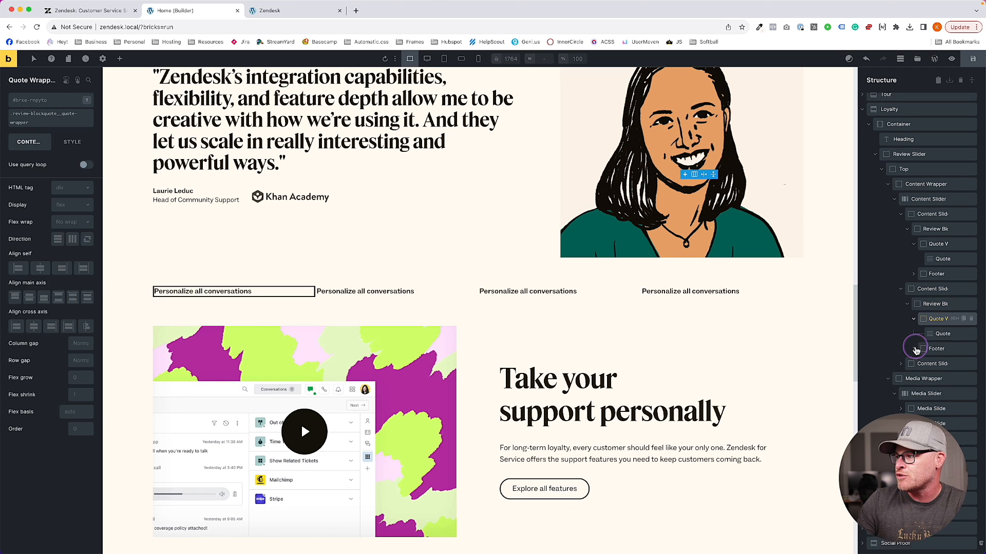
pyautogui.click(942, 327)
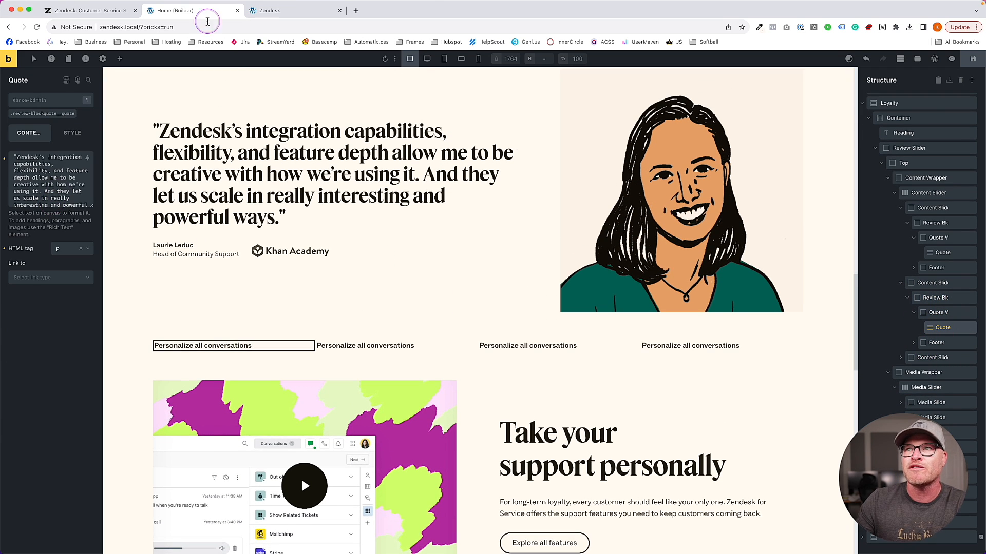
# On the live Zendesk site, inspect the Adapt to changing needs quote and select its workflows text
pyautogui.click(269, 17)
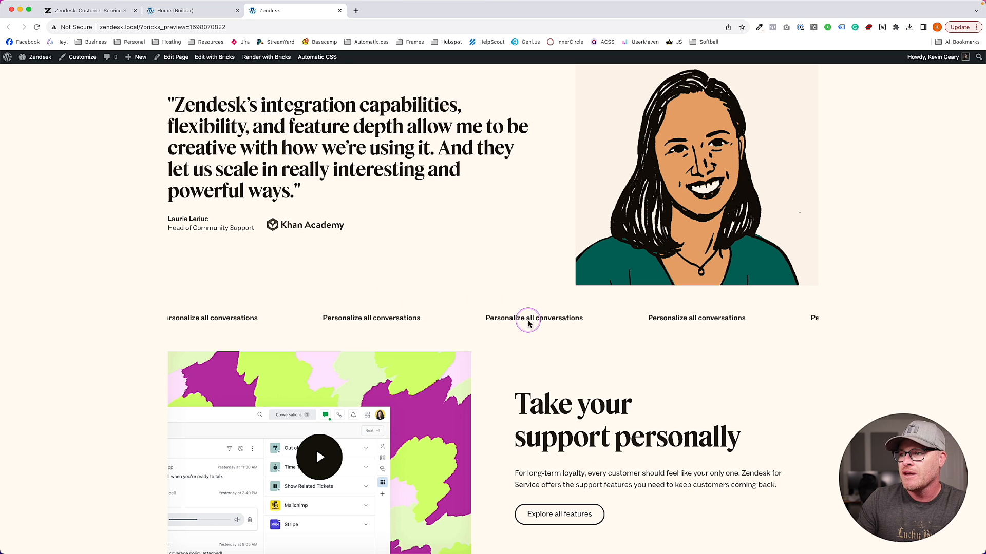
pyautogui.click(73, 11)
pyautogui.scroll(5, 591, 257)
pyautogui.click(557, 304)
pyautogui.scroll(2, 480, 286)
pyautogui.rightClick(198, 218)
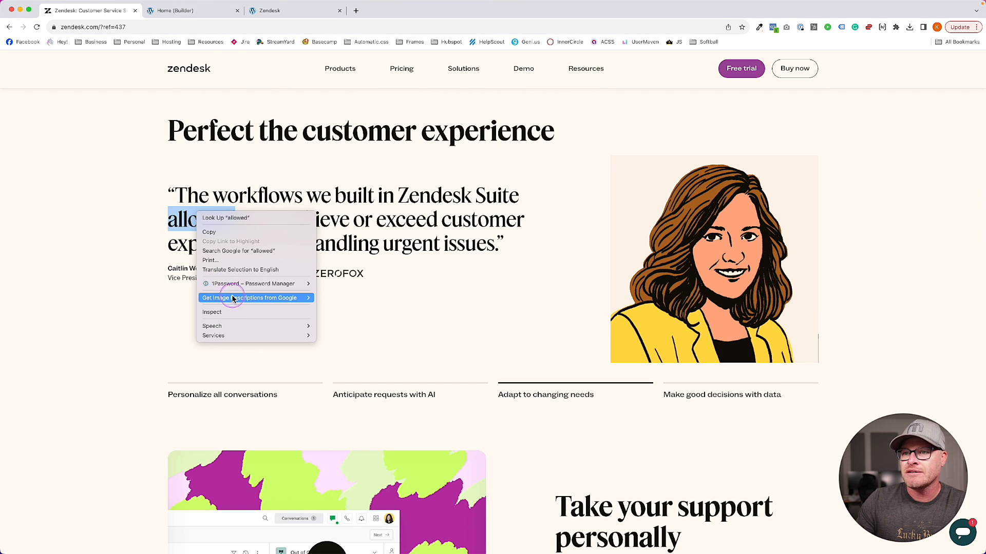
pyautogui.click(229, 308)
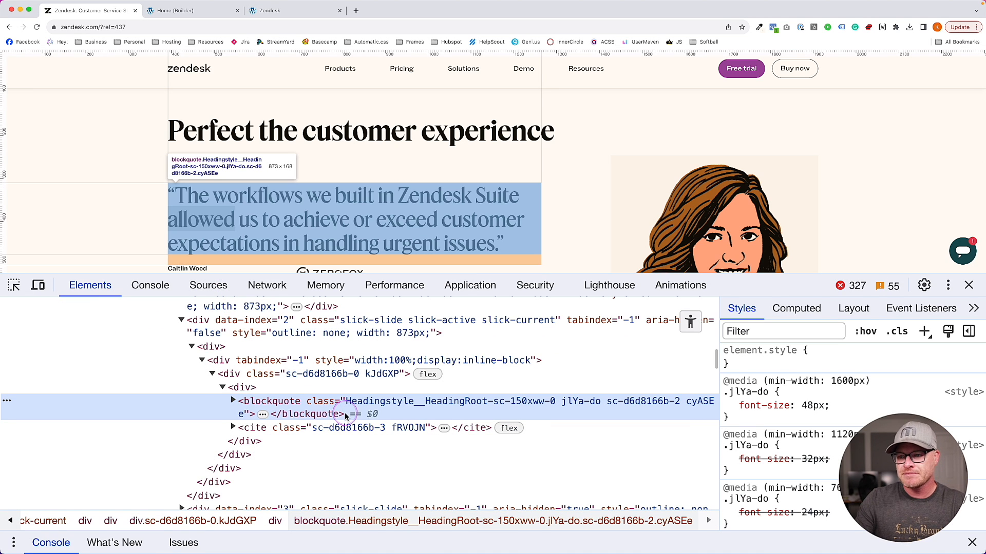
pyautogui.click(233, 401)
pyautogui.click(329, 443)
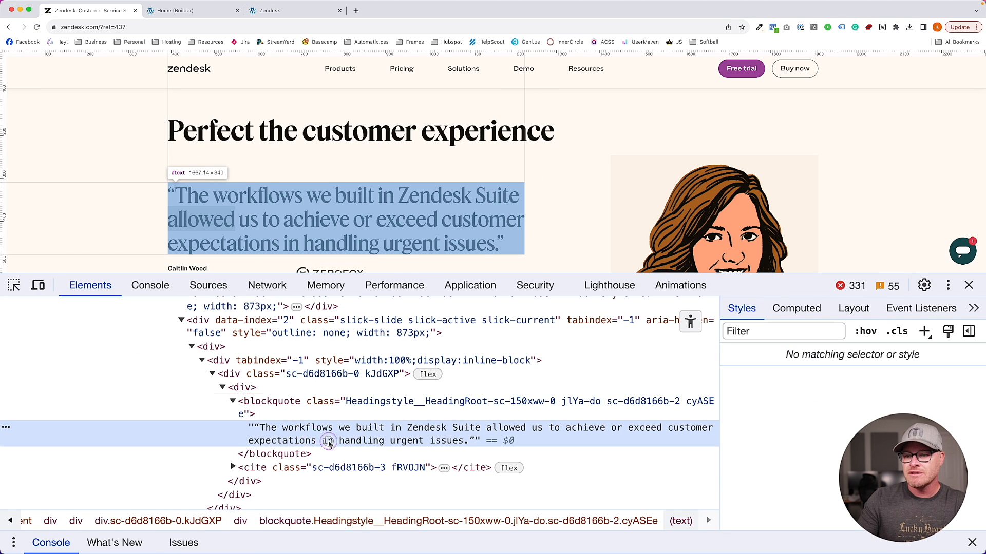
pyautogui.doubleClick(277, 434)
pyautogui.click(256, 430)
pyautogui.moveTo(255, 429); pyautogui.dragTo(477, 446)
pyautogui.hotkey('ctrl', 'c')
# Replace the second slide's quote with the pasted "The workflows we built…" text
pyautogui.click(198, 11)
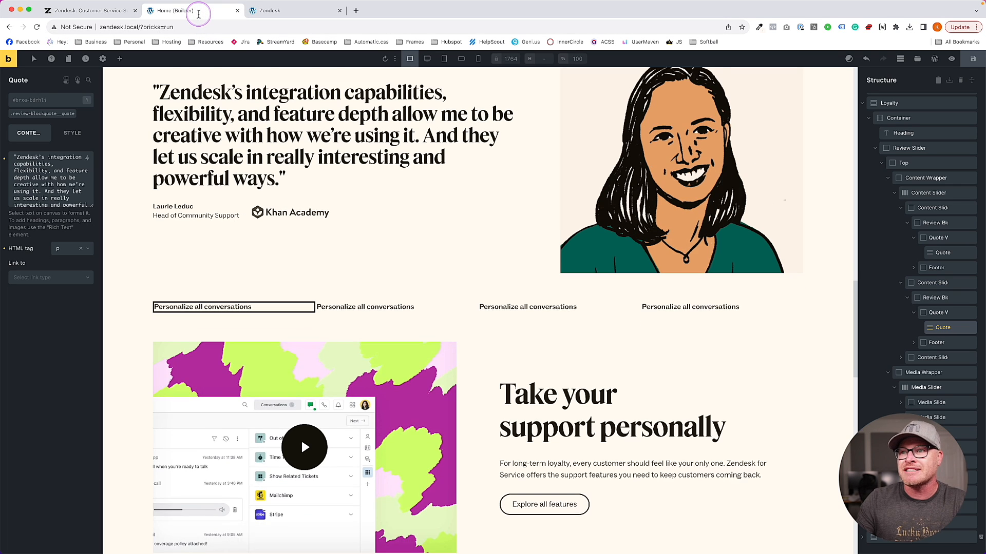
pyautogui.scroll(2, 306, 206)
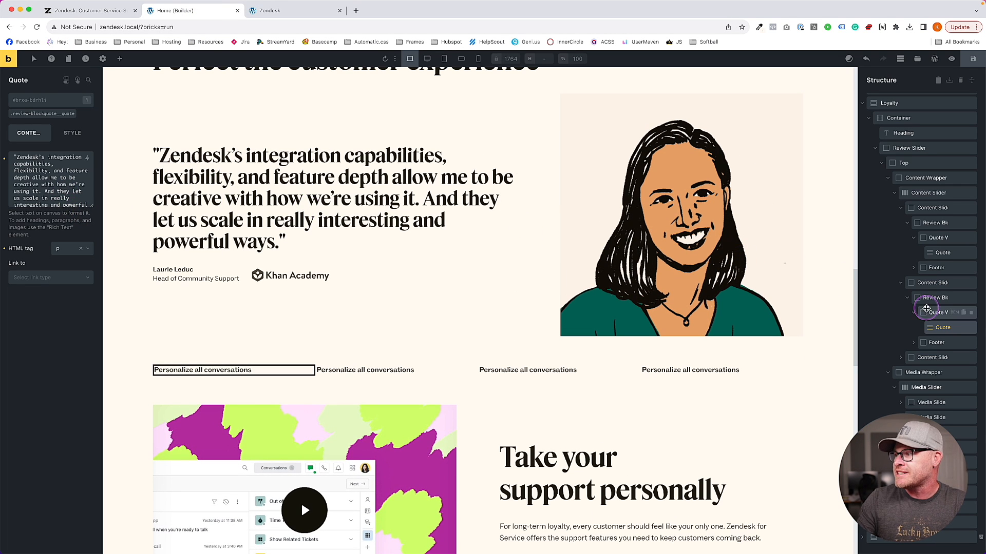
pyautogui.doubleClick(61, 174)
pyautogui.hotkey('ctrl', 'a')
pyautogui.hotkey('ctrl', 'v')
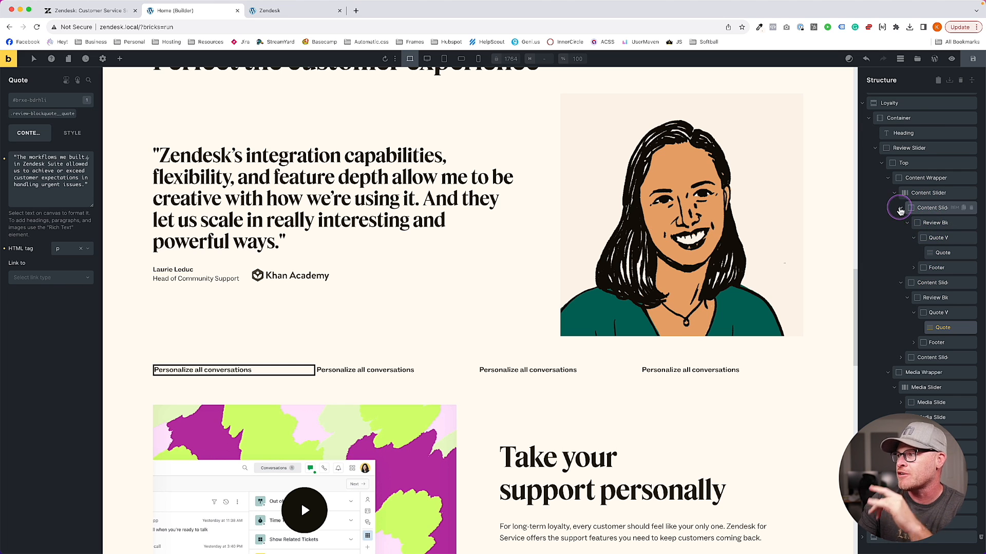
# Select the first, second and third Content Slides in turn in the Structure panel
pyautogui.click(914, 209)
pyautogui.click(901, 258)
pyautogui.click(940, 277)
# Duplicate the third content slide and select the new fourth media slide
pyautogui.press('super+d')
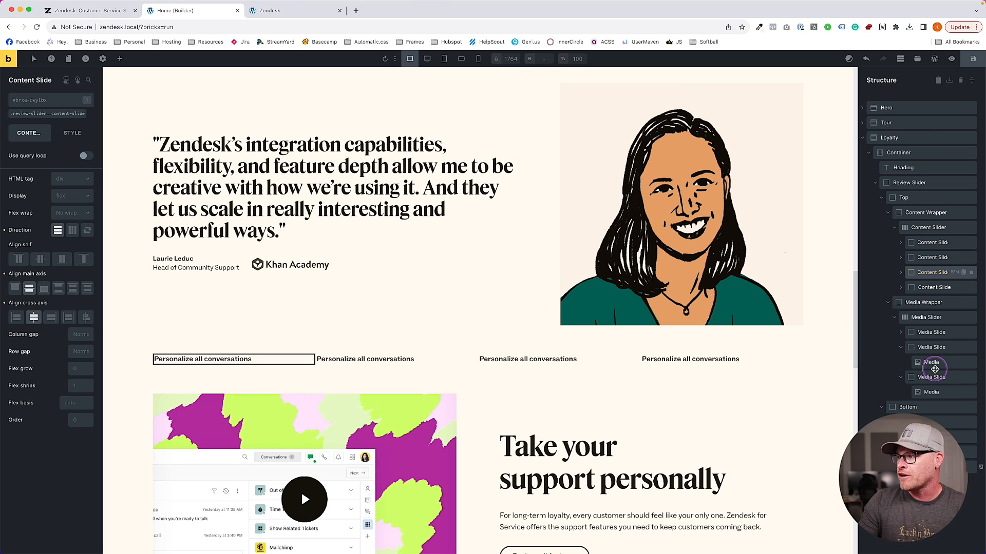
pyautogui.click(935, 380)
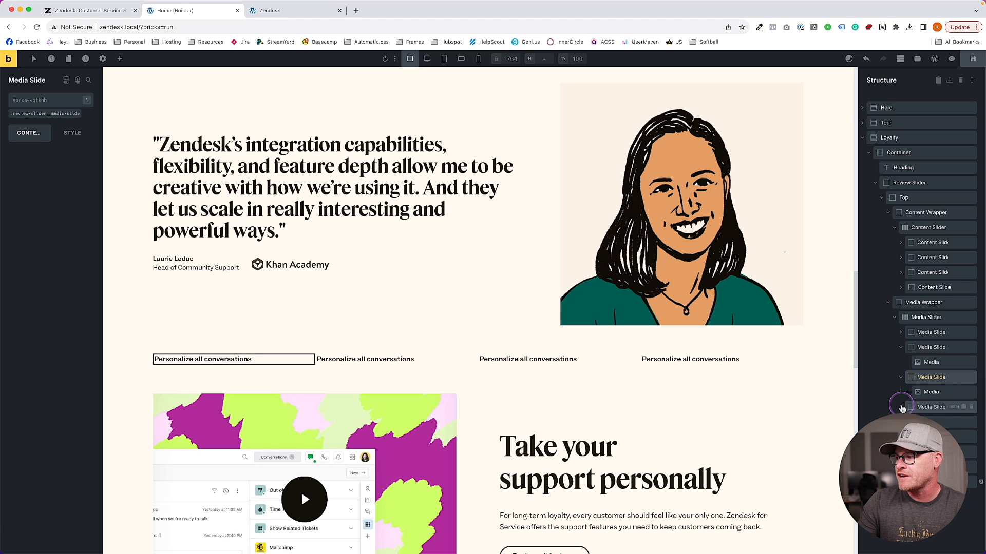
pyautogui.click(903, 409)
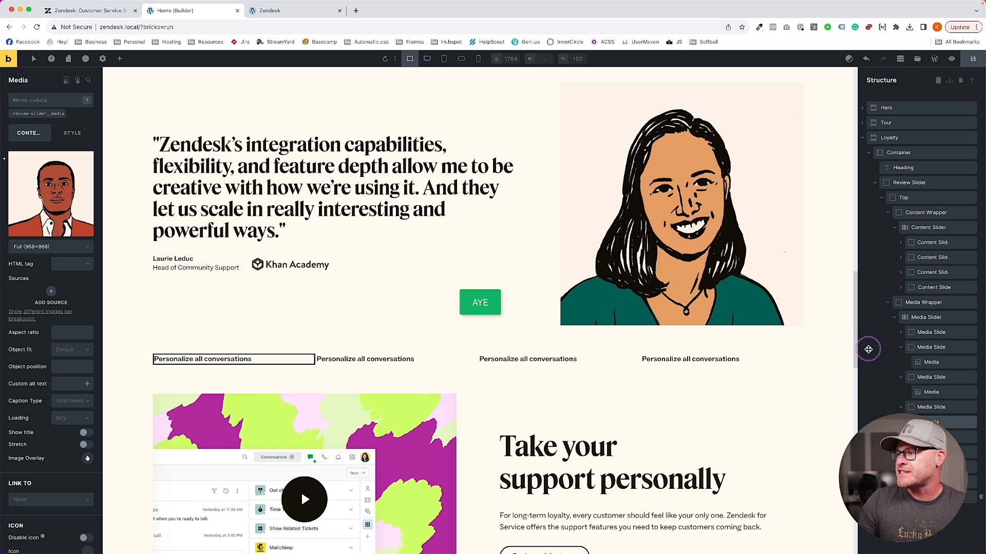
# Give the fourth media slide the sunglasses portrait, save, and open the front-end preview
pyautogui.click(51, 193)
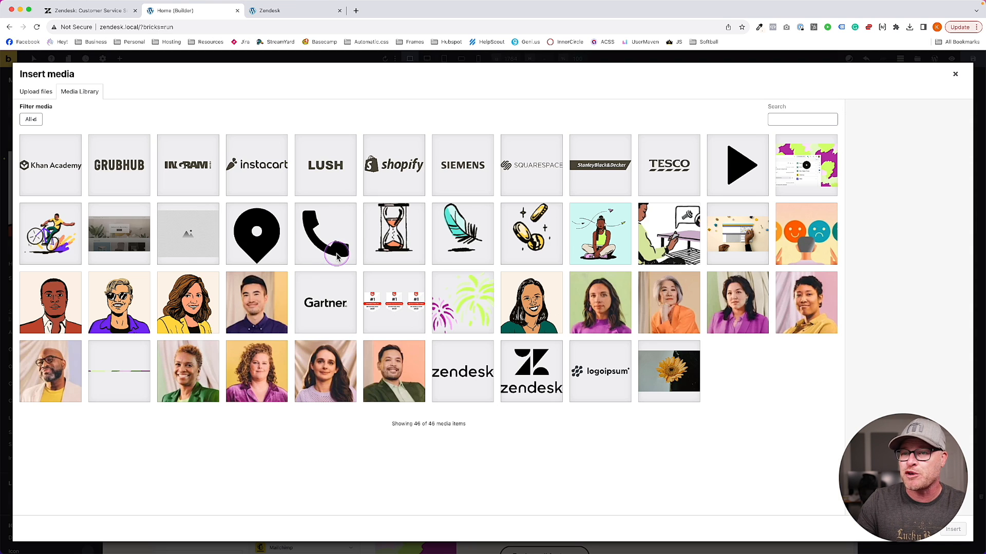
pyautogui.click(597, 310)
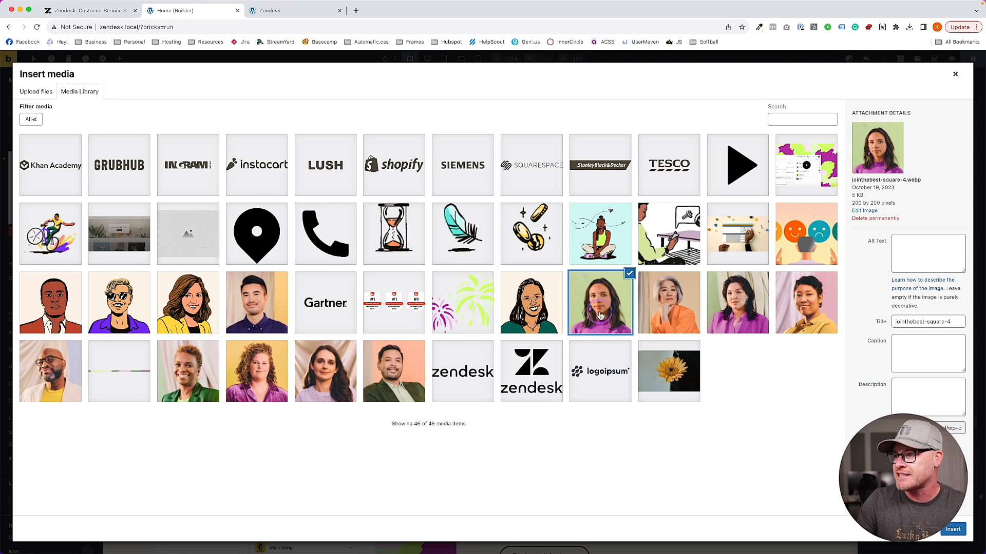
pyautogui.click(201, 301)
pyautogui.click(125, 307)
pyautogui.click(952, 530)
pyautogui.click(972, 58)
pyautogui.click(286, 12)
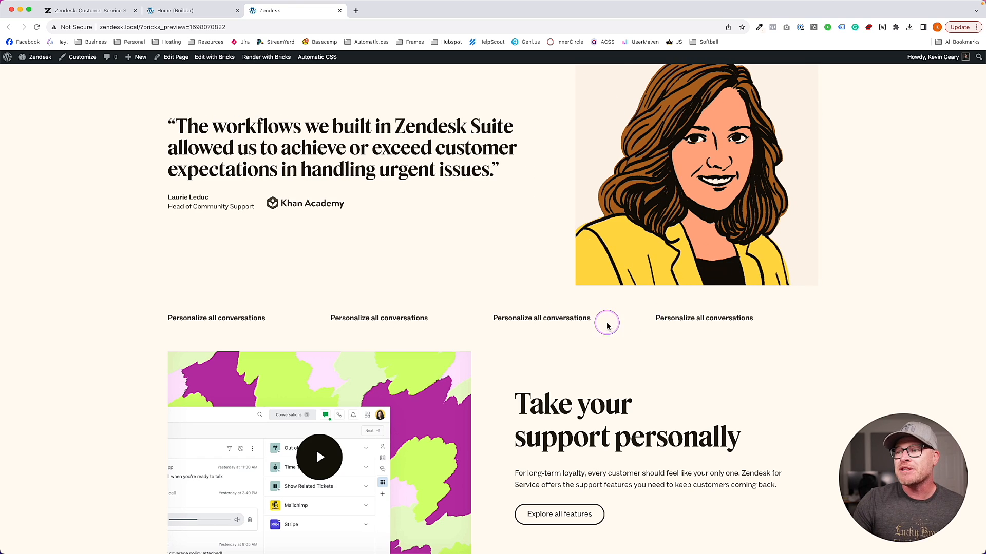
# Set the Nav Slider's Slider Type option to Slide and save the page
pyautogui.click(164, 10)
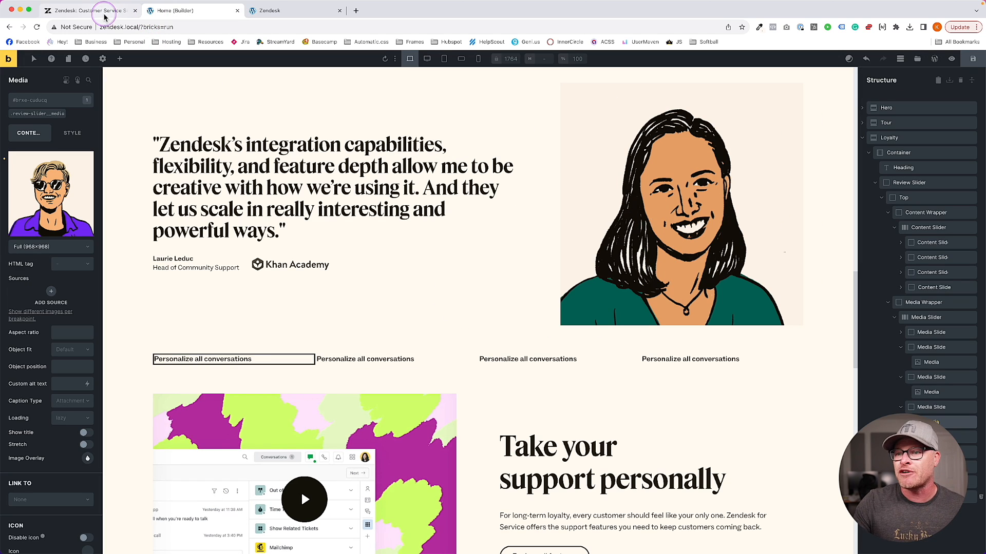
pyautogui.click(943, 451)
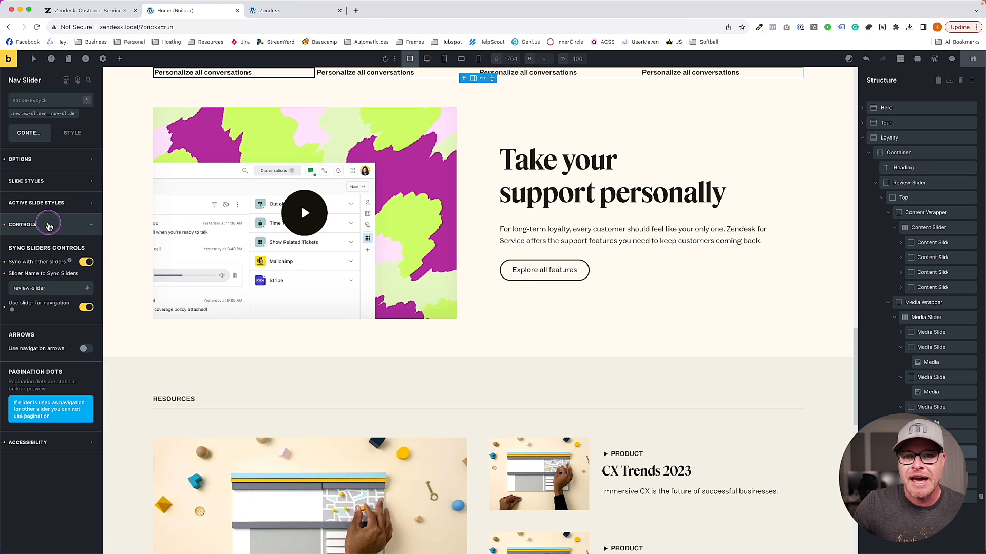
pyautogui.click(48, 159)
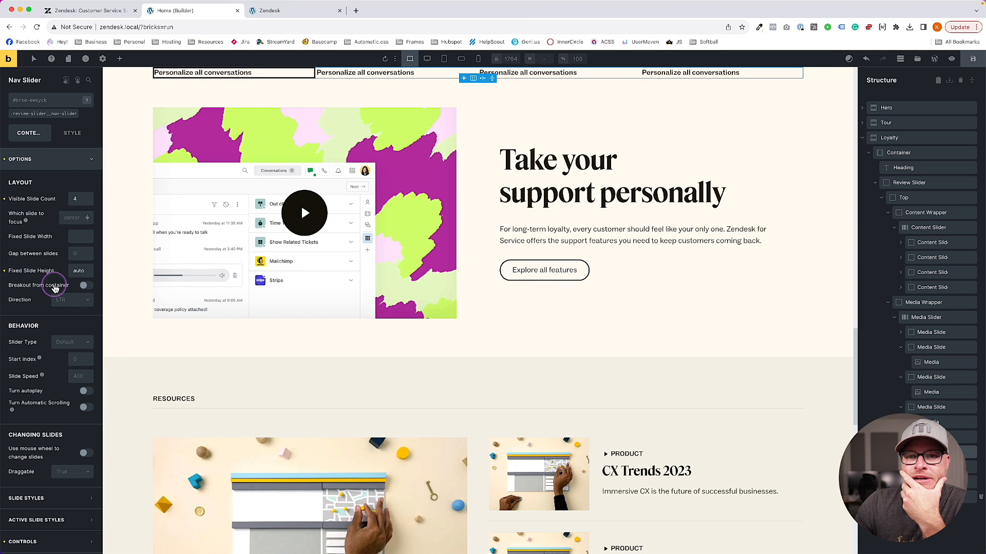
pyautogui.click(60, 344)
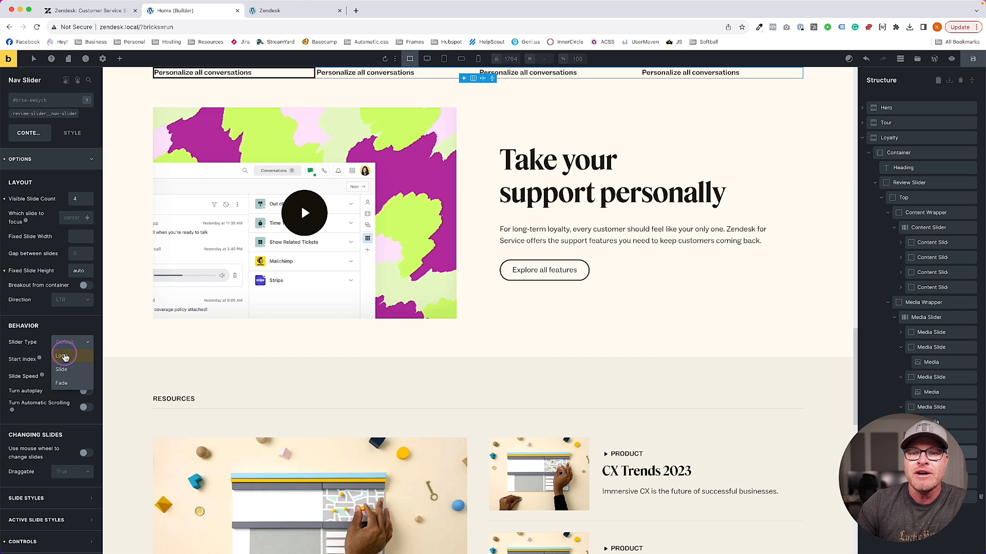
pyautogui.click(62, 369)
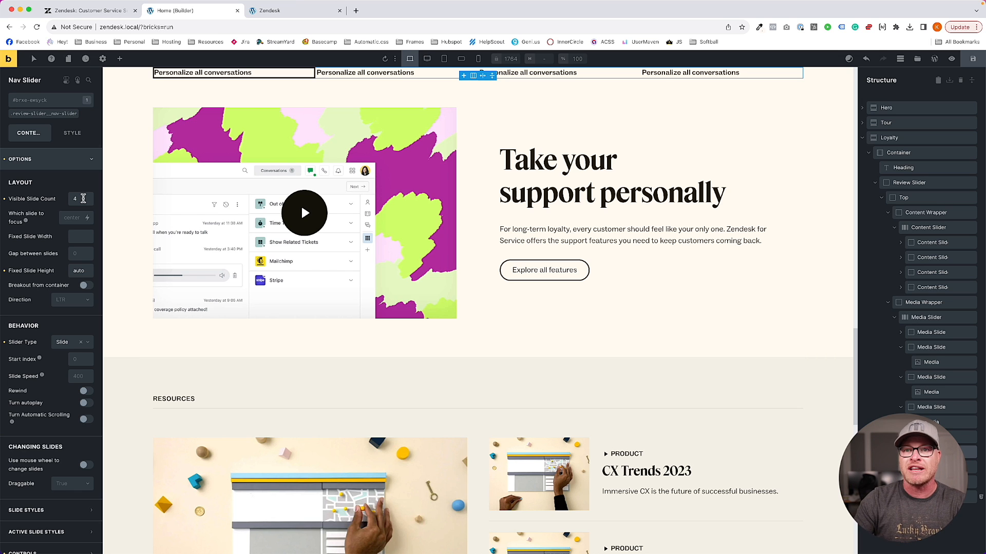
pyautogui.click(972, 59)
# Reload the front-end preview and click the four nav labels back and forth to test syncing
pyautogui.click(288, 12)
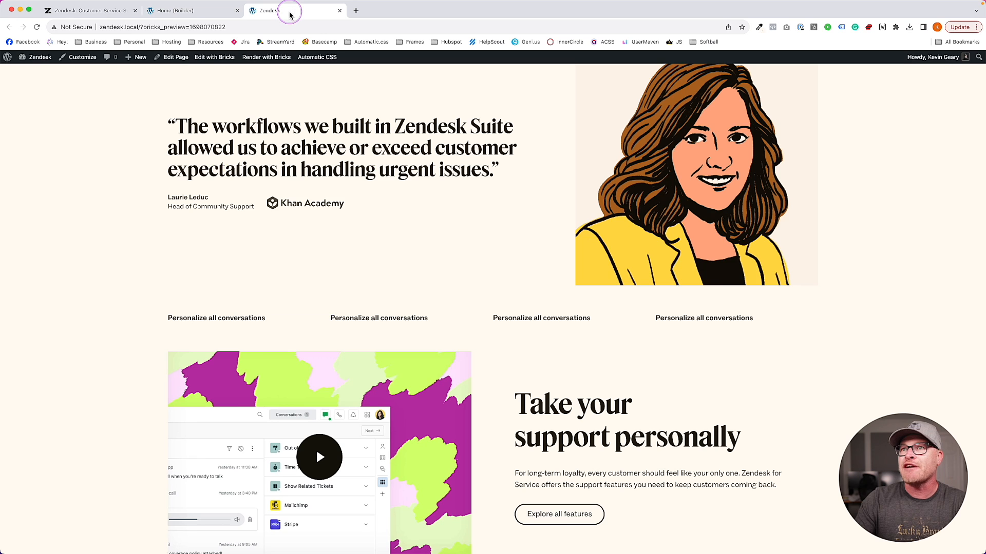
pyautogui.press('super+r')
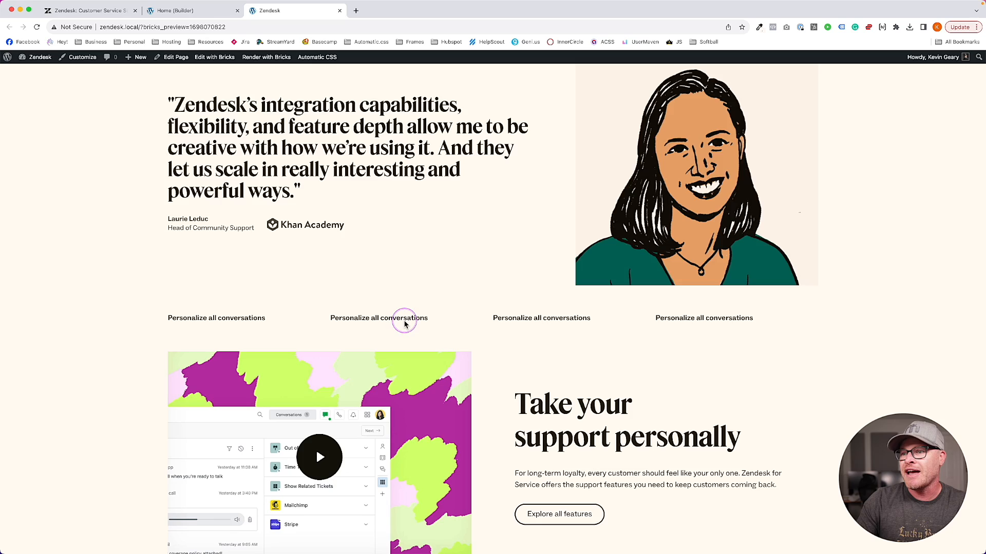
pyautogui.click(525, 319)
pyautogui.click(677, 319)
pyautogui.click(570, 320)
pyautogui.click(394, 318)
pyautogui.click(260, 318)
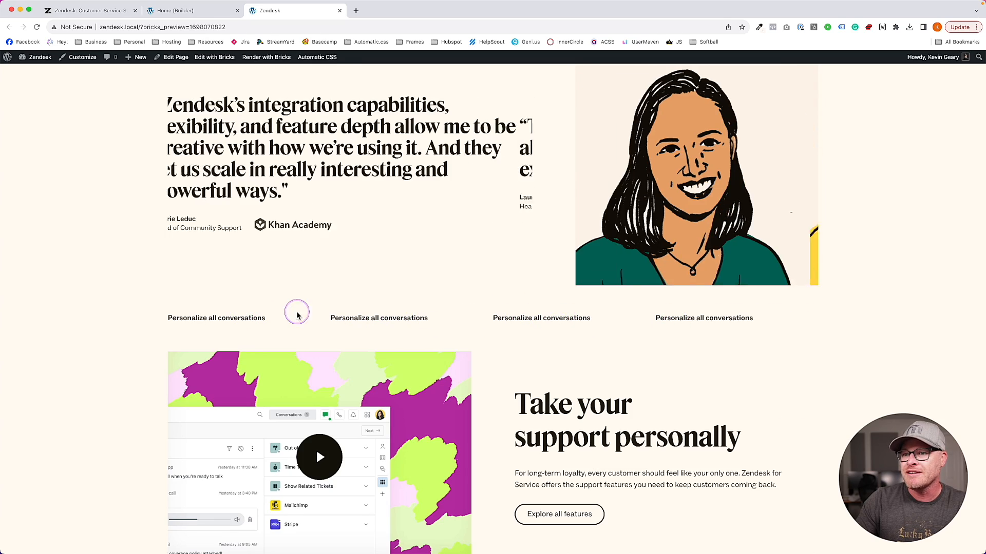
pyautogui.click(571, 320)
pyautogui.click(683, 318)
pyautogui.click(520, 319)
pyautogui.click(405, 319)
pyautogui.click(210, 317)
# Cycle through the nav labels again to confirm testimonials and portraits switch, then return to the builder
pyautogui.click(379, 319)
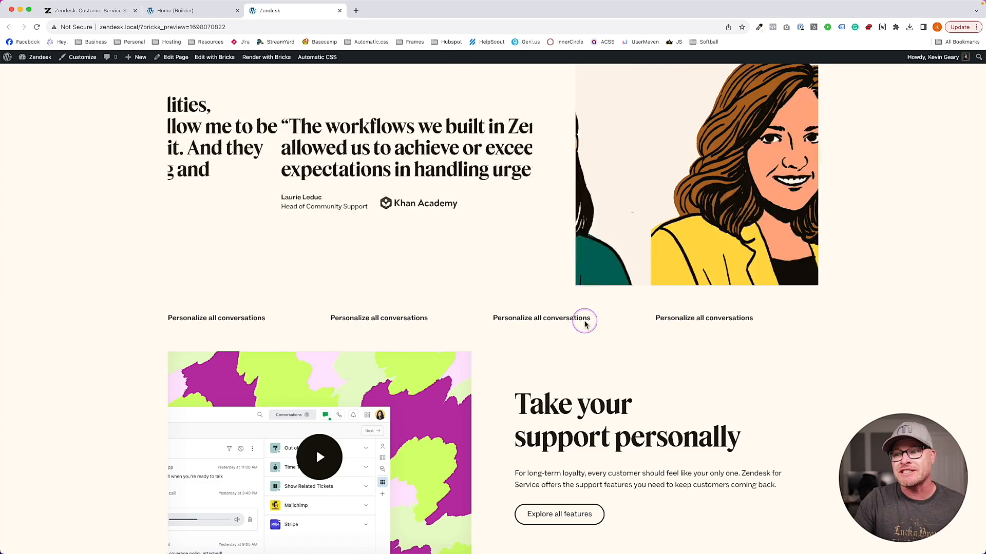
pyautogui.click(563, 318)
pyautogui.click(693, 323)
pyautogui.click(545, 325)
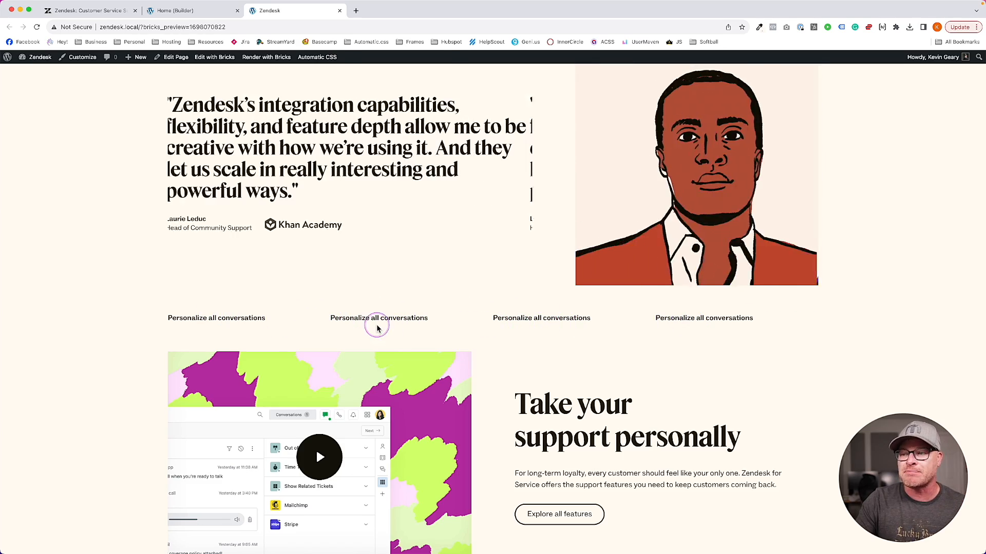
pyautogui.click(376, 324)
pyautogui.click(215, 321)
pyautogui.click(379, 322)
pyautogui.click(535, 319)
pyautogui.click(684, 320)
pyautogui.click(528, 324)
pyautogui.scroll(1, 528, 323)
pyautogui.scroll(2, 528, 323)
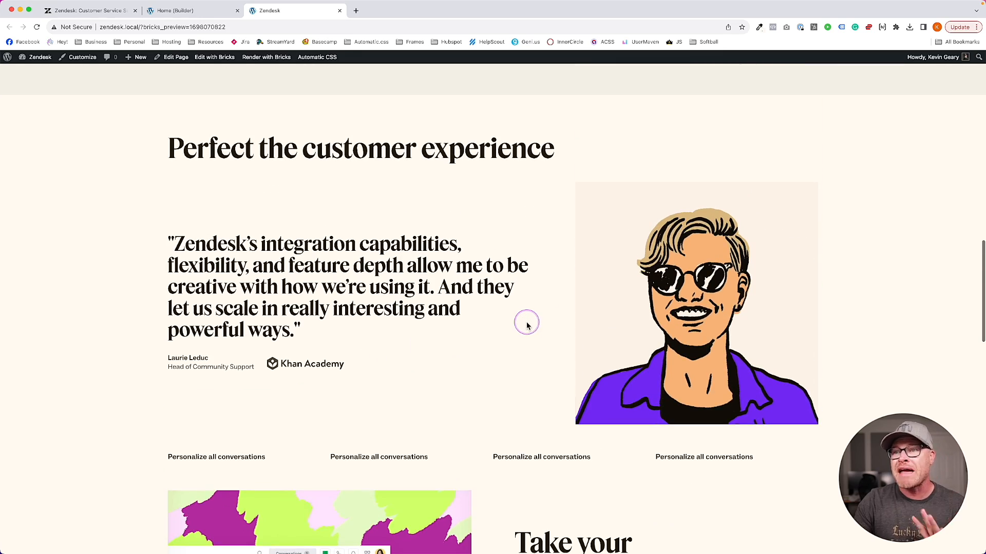
pyautogui.scroll(-1, 403, 381)
pyautogui.click(415, 390)
pyautogui.click(561, 384)
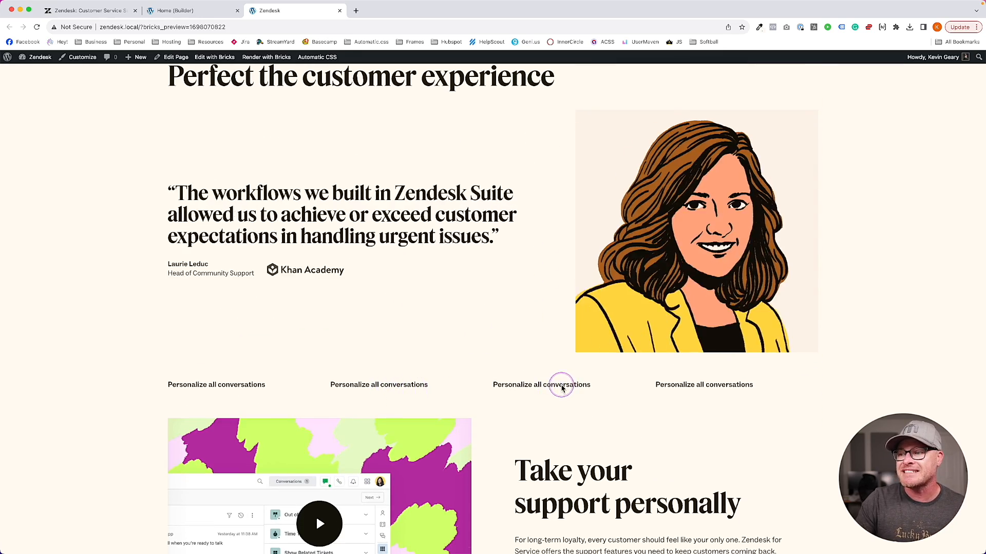
pyautogui.click(669, 384)
pyautogui.click(231, 384)
pyautogui.click(213, 85)
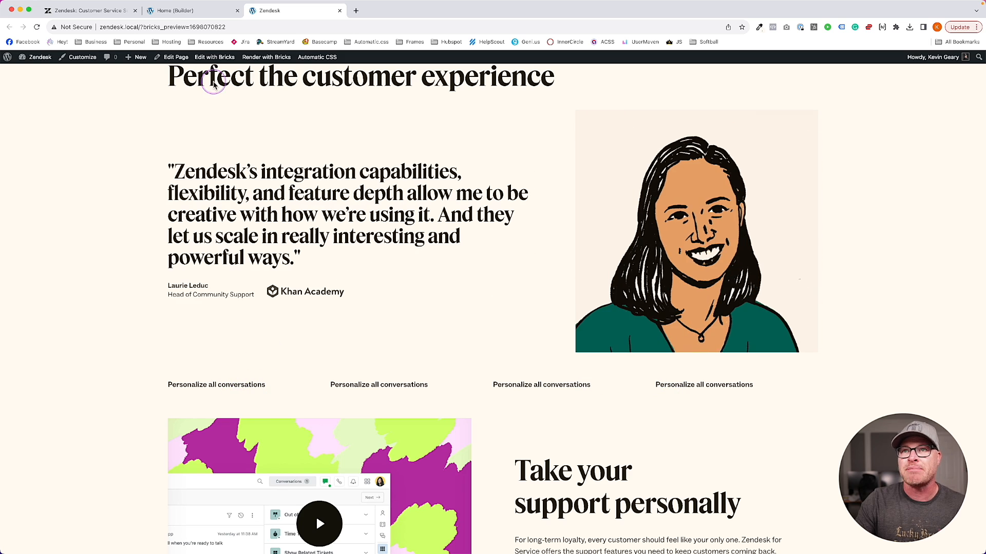
pyautogui.click(177, 11)
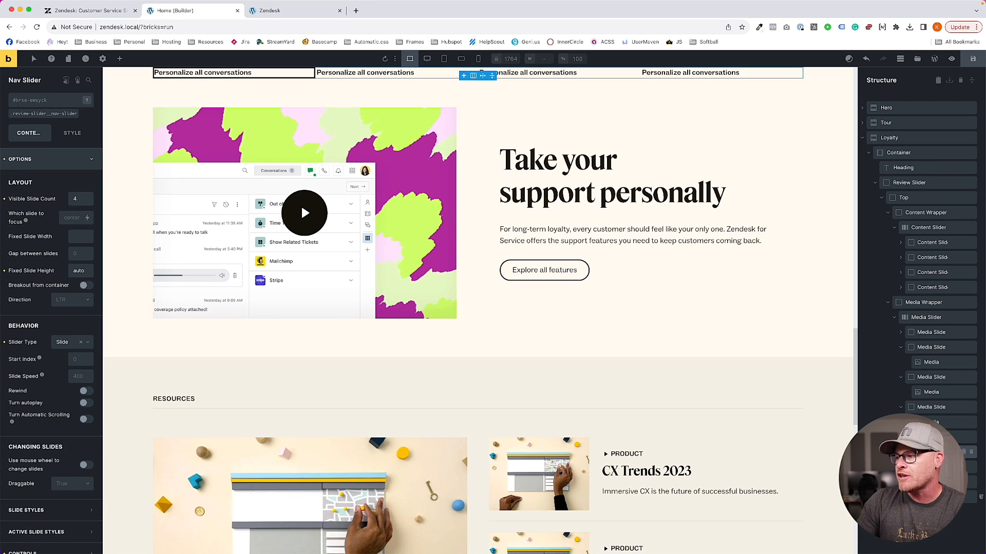
# Set the HTML tag of all four Nav Slides to li
pyautogui.scroll(-1, 933, 414)
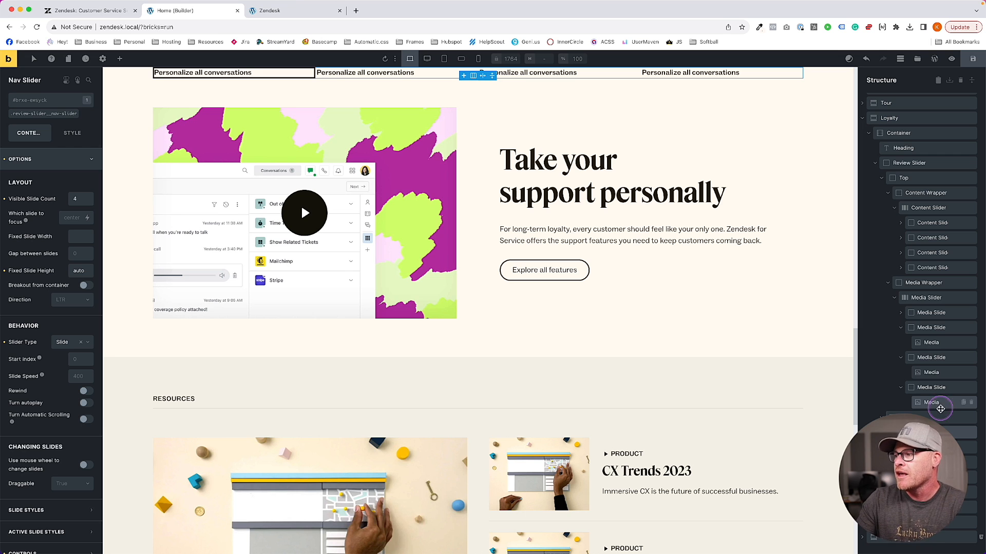
pyautogui.scroll(-1, 23, 336)
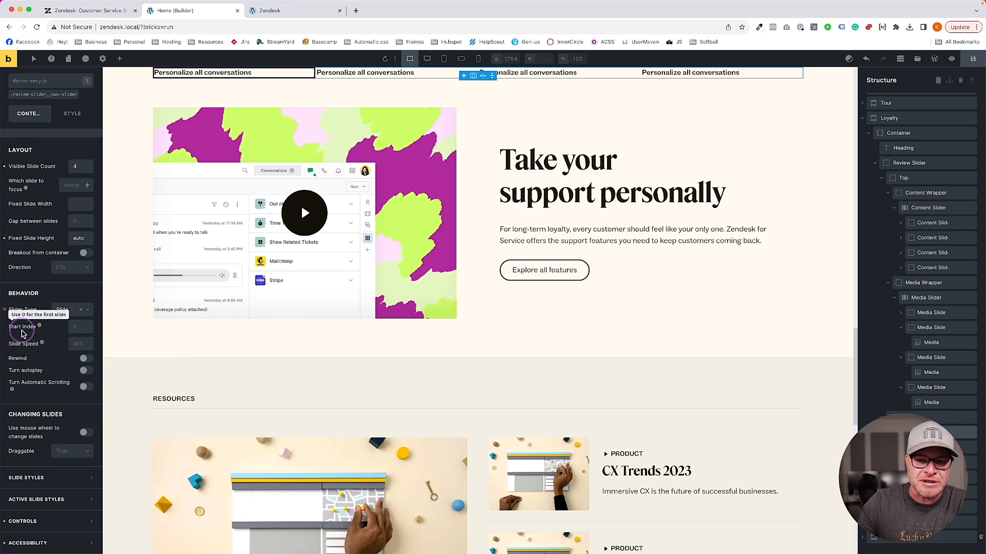
pyautogui.click(31, 543)
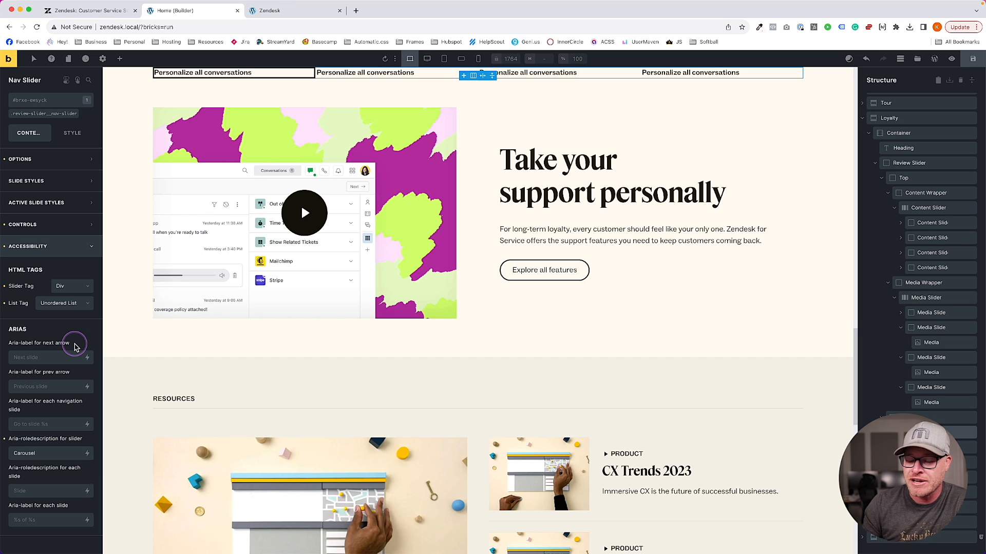
pyautogui.click(205, 73)
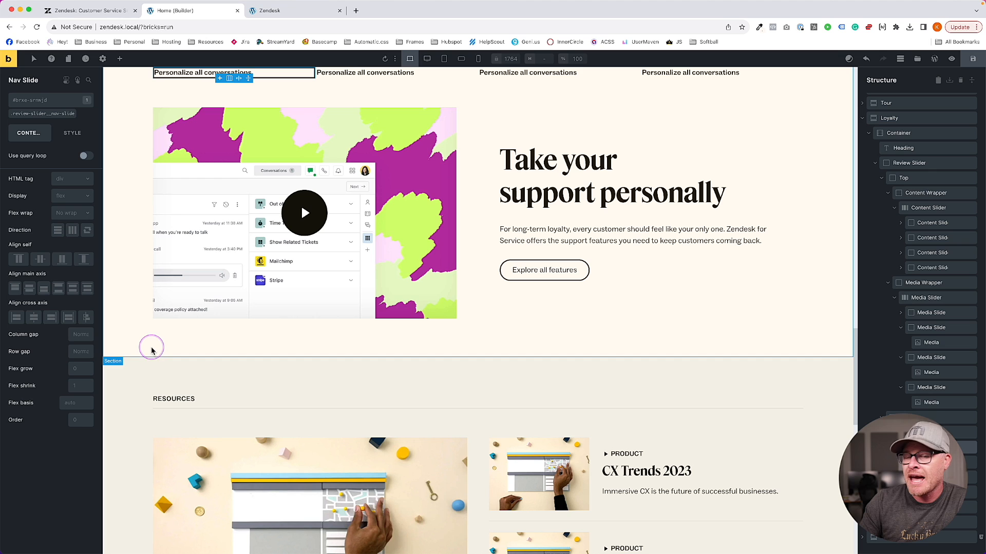
pyautogui.click(63, 180)
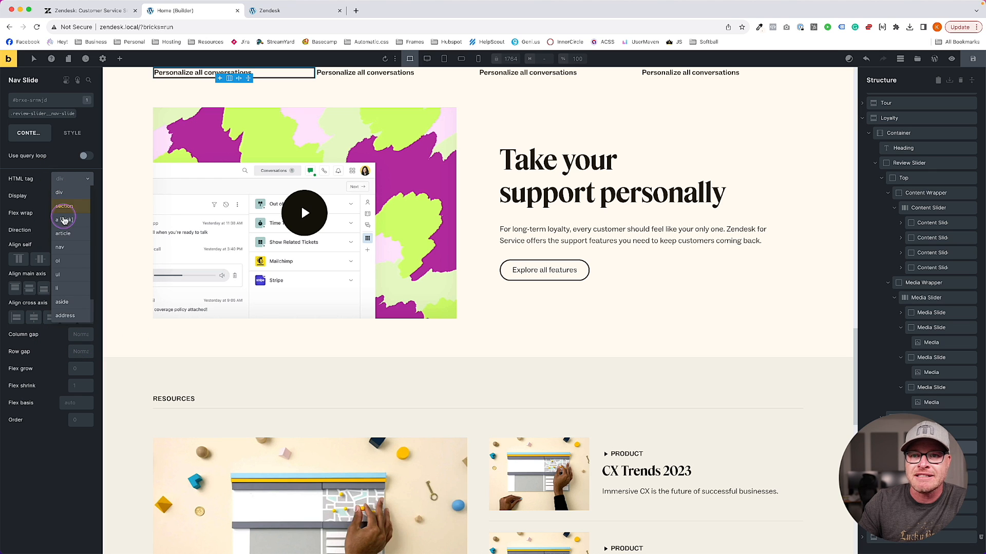
pyautogui.click(62, 289)
pyautogui.click(933, 463)
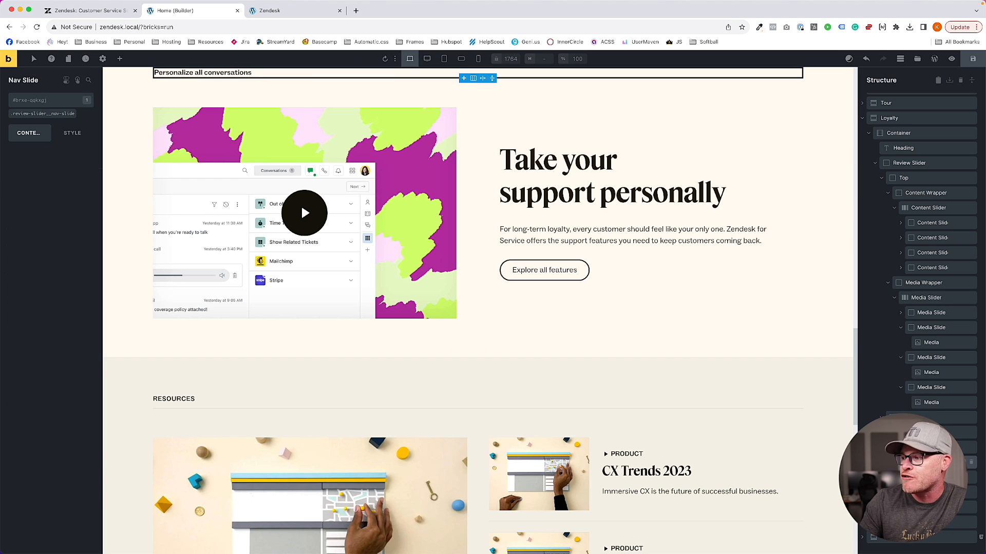
pyautogui.click(70, 180)
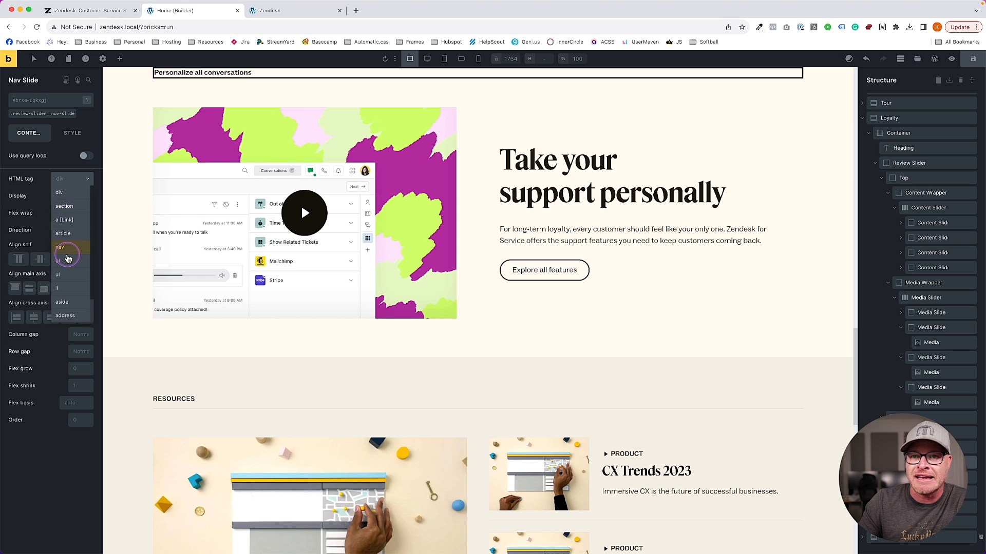
pyautogui.click(64, 289)
pyautogui.click(933, 477)
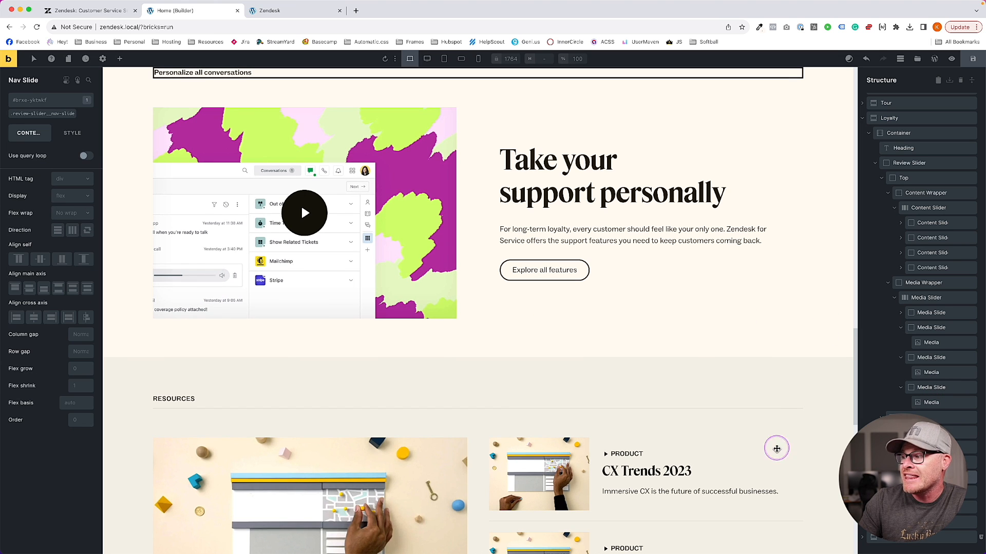
pyautogui.click(67, 179)
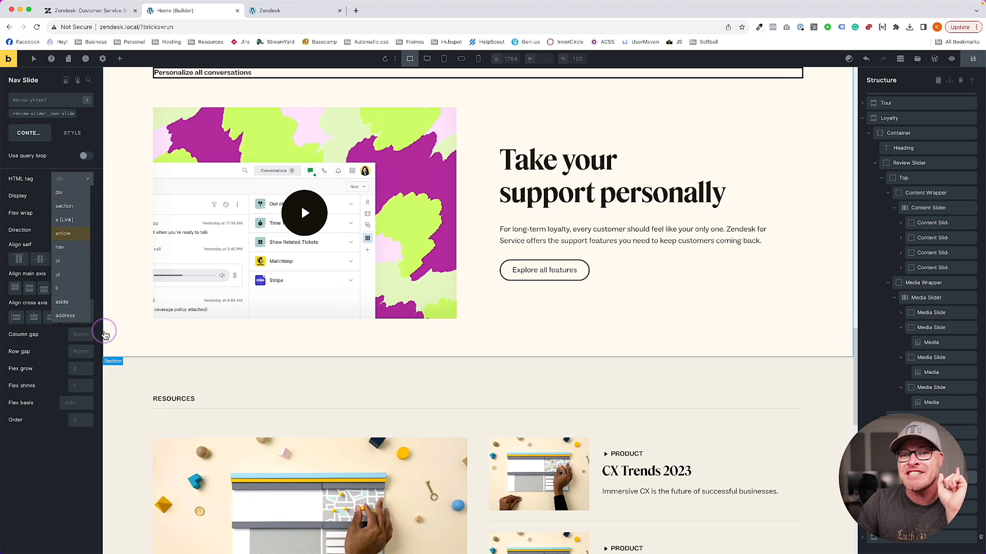
pyautogui.click(58, 288)
pyautogui.click(933, 493)
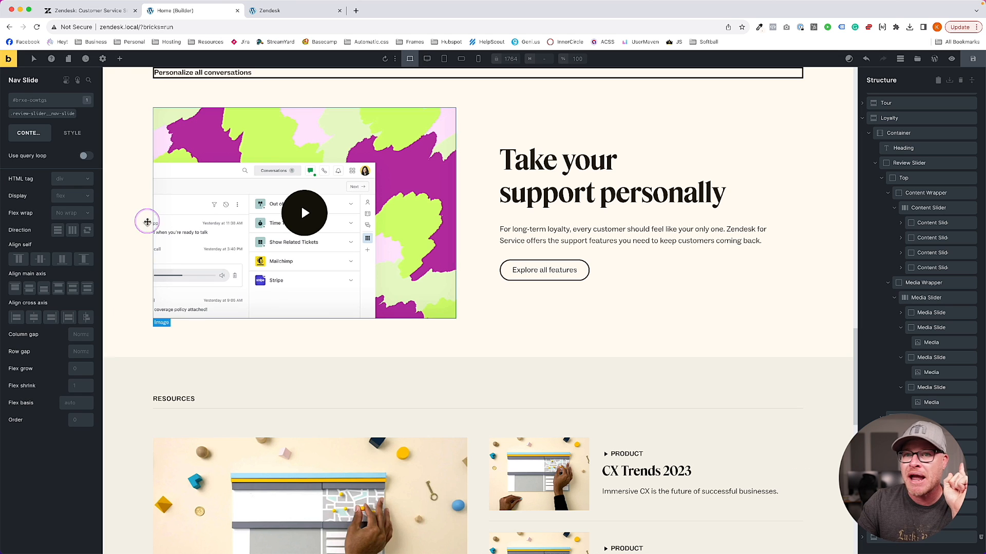
pyautogui.click(75, 182)
pyautogui.click(67, 289)
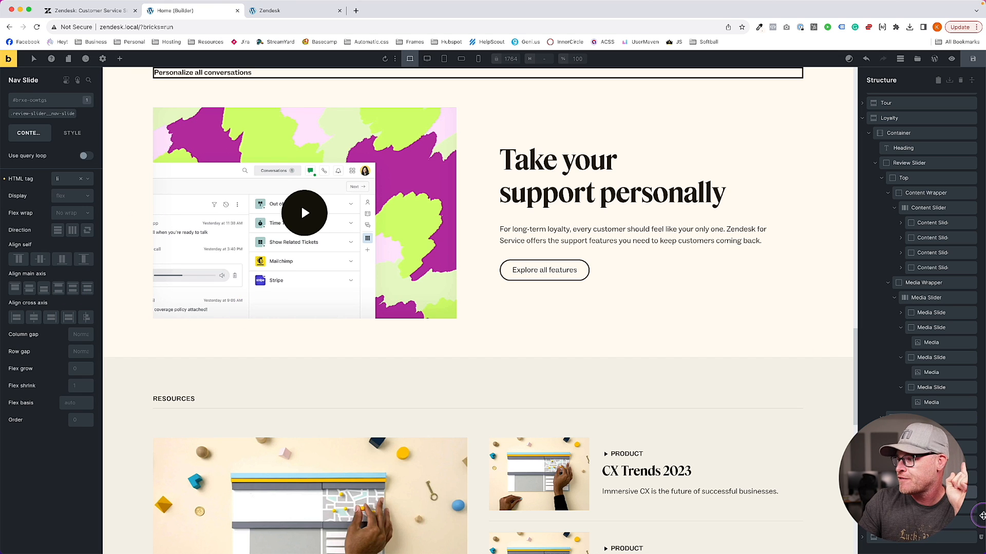
# Set the Nav Slider's Accessibility slider tag to Nav
pyautogui.click(930, 433)
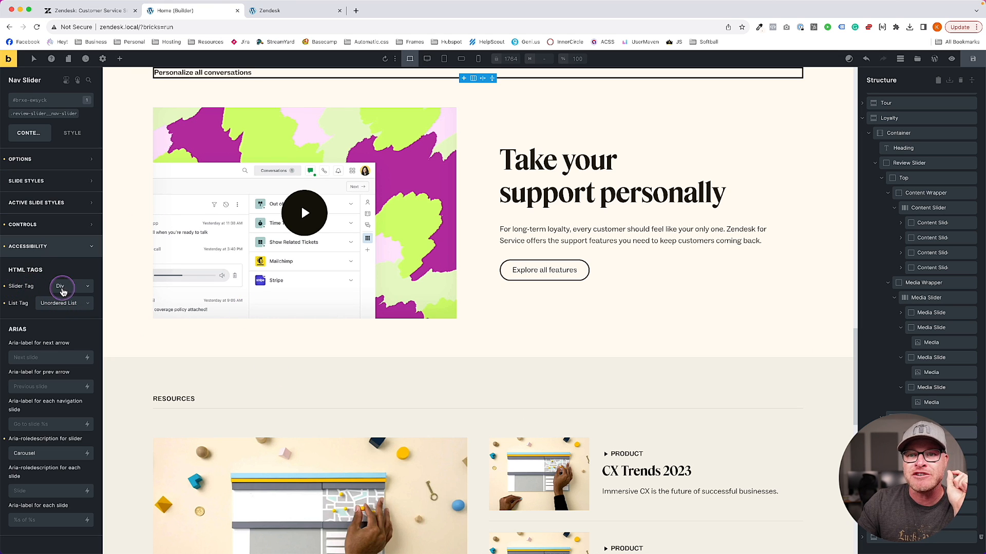
pyautogui.click(70, 287)
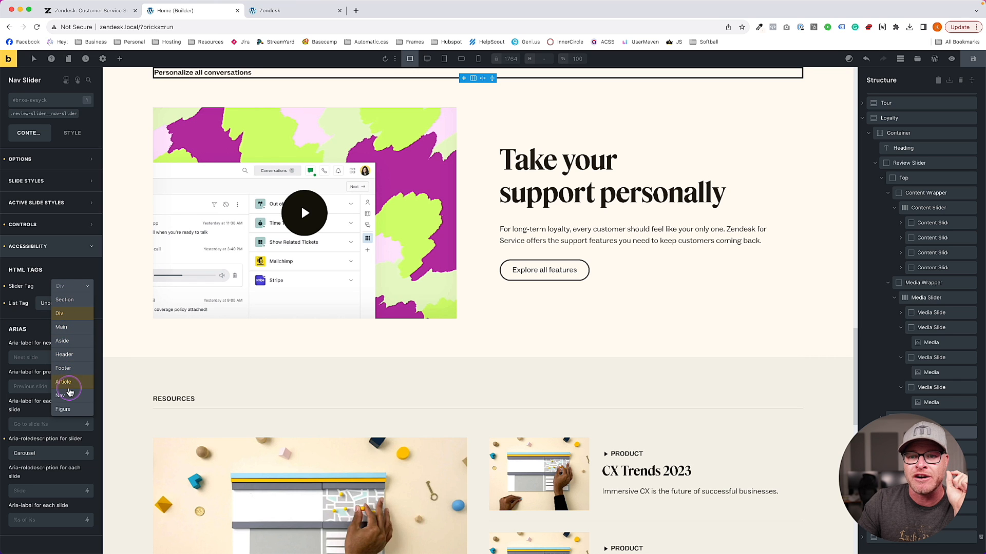
pyautogui.click(70, 394)
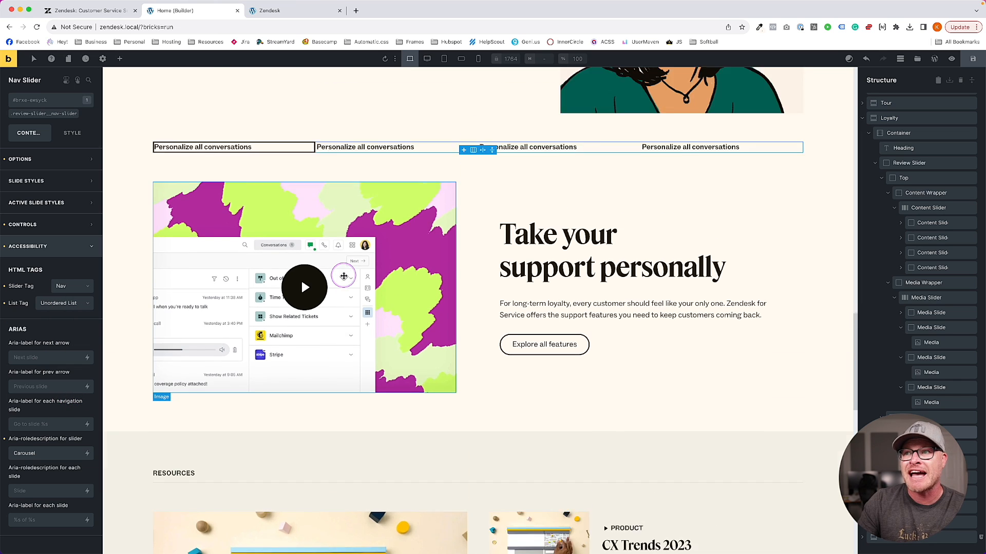
pyautogui.scroll(2, 344, 277)
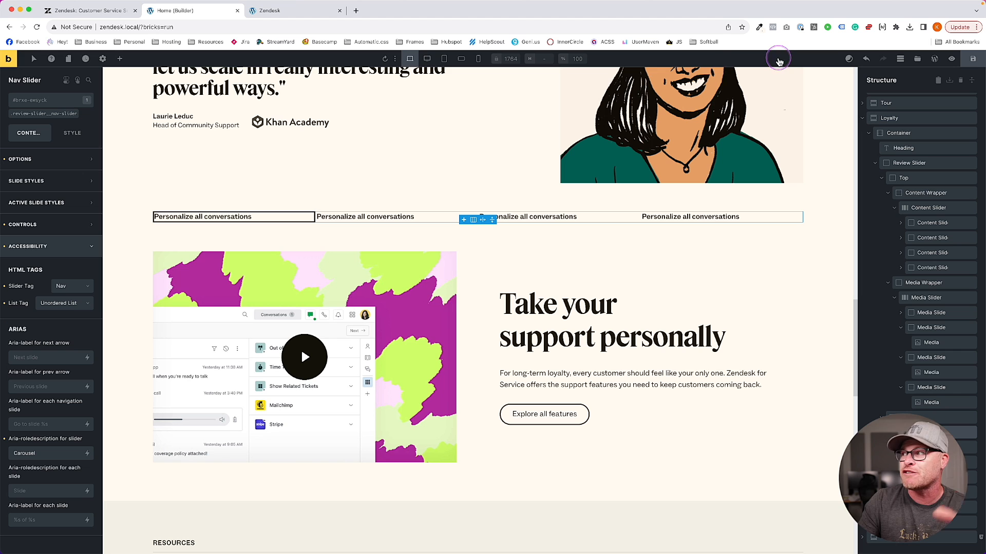
# On the front-end preview, inspect the nav slide heading's markup in DevTools
pyautogui.click(287, 11)
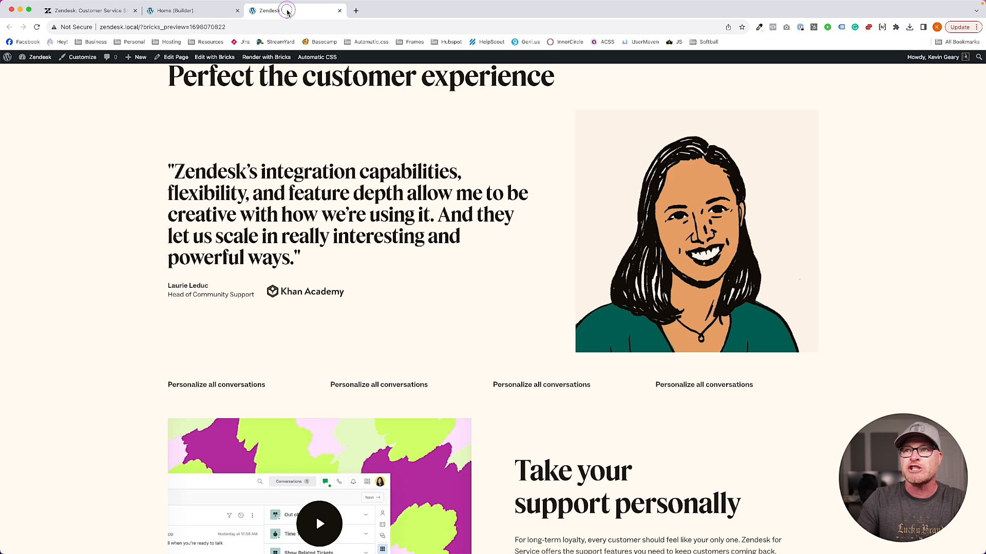
pyautogui.rightClick(264, 386)
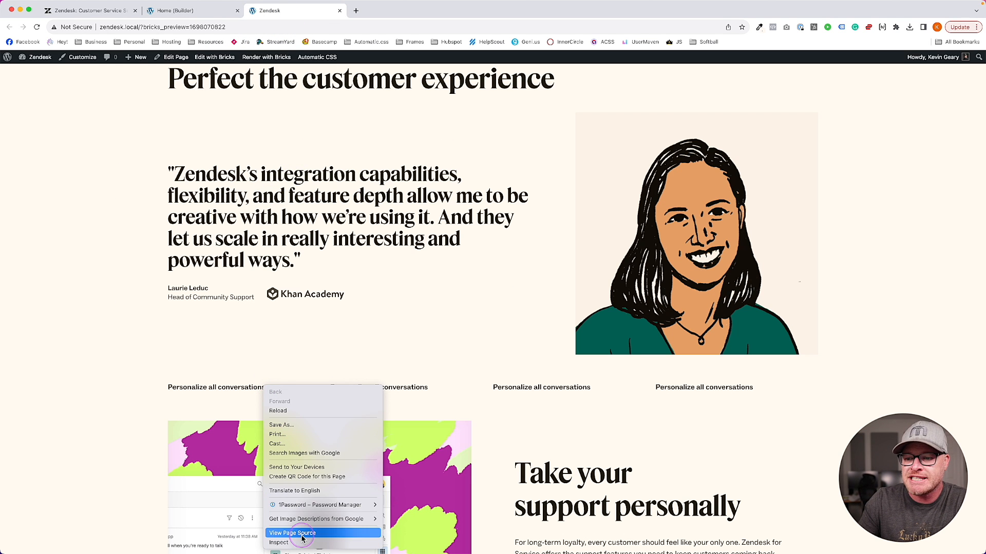
pyautogui.click(287, 543)
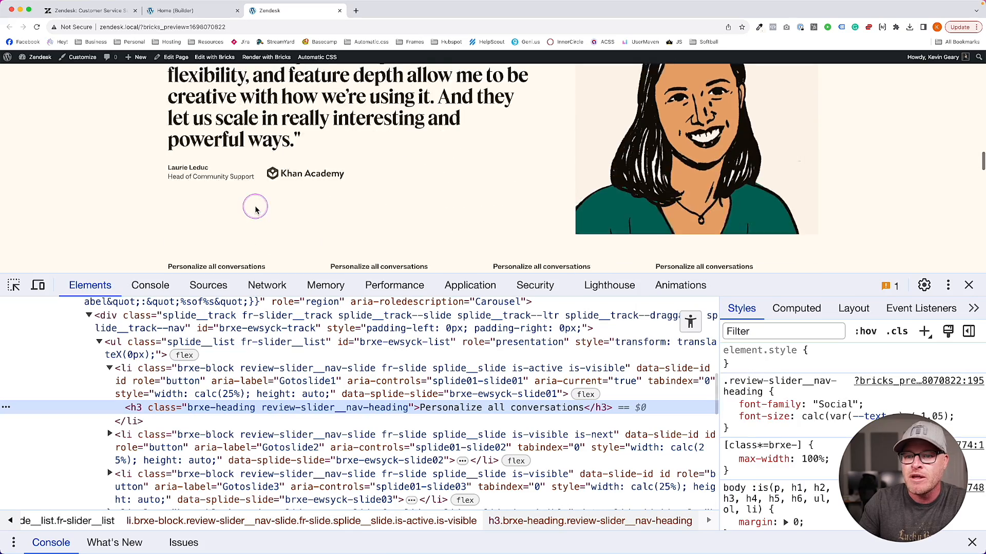
pyautogui.scroll(-2, 255, 206)
pyautogui.scroll(1, 255, 207)
pyautogui.click(109, 368)
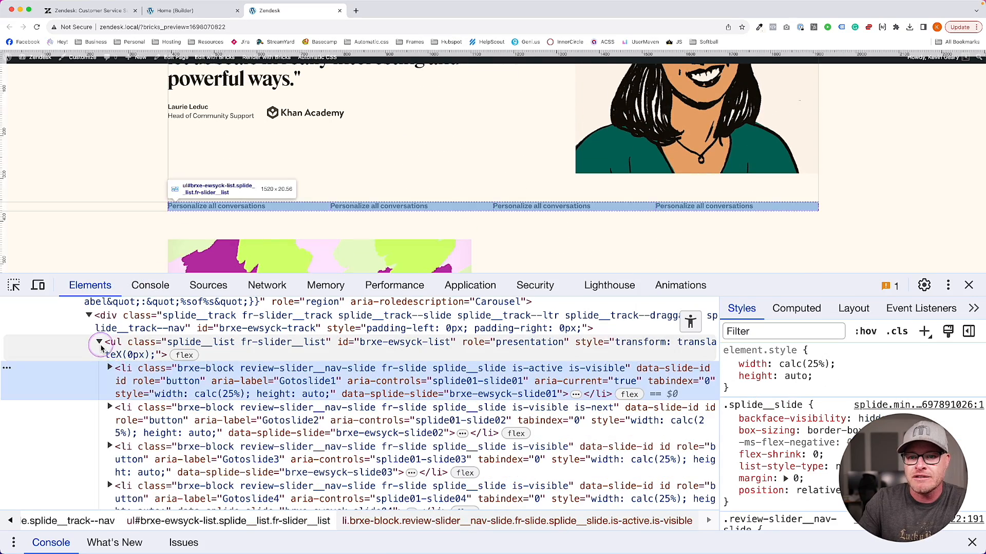
pyautogui.click(99, 343)
pyautogui.scroll(4, 143, 369)
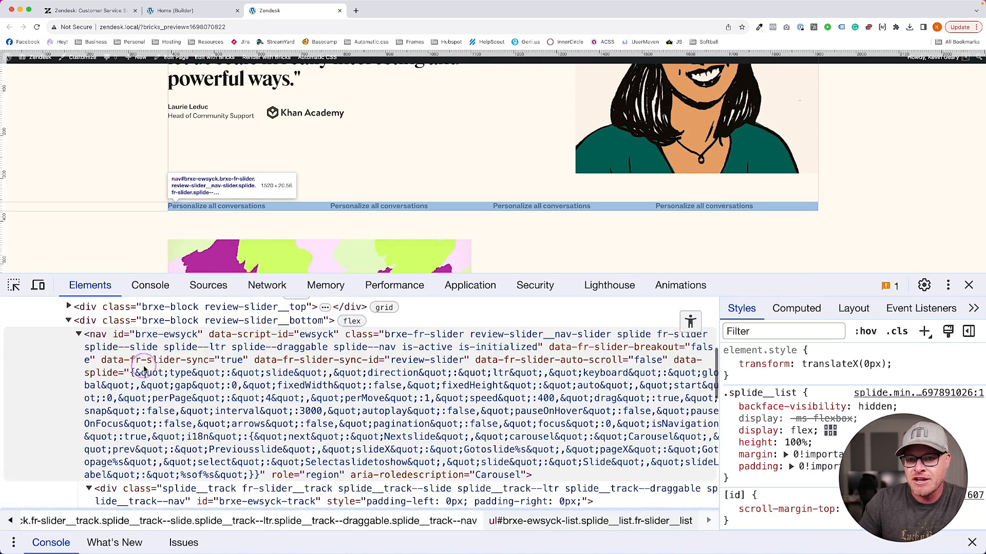
pyautogui.scroll(1, 144, 368)
# Expand the nav element, slider track and list in Elements to reveal the four li slides
pyautogui.click(79, 359)
pyautogui.scroll(-3, 239, 411)
pyautogui.scroll(2, 239, 413)
pyautogui.click(77, 319)
pyautogui.scroll(-3, 94, 359)
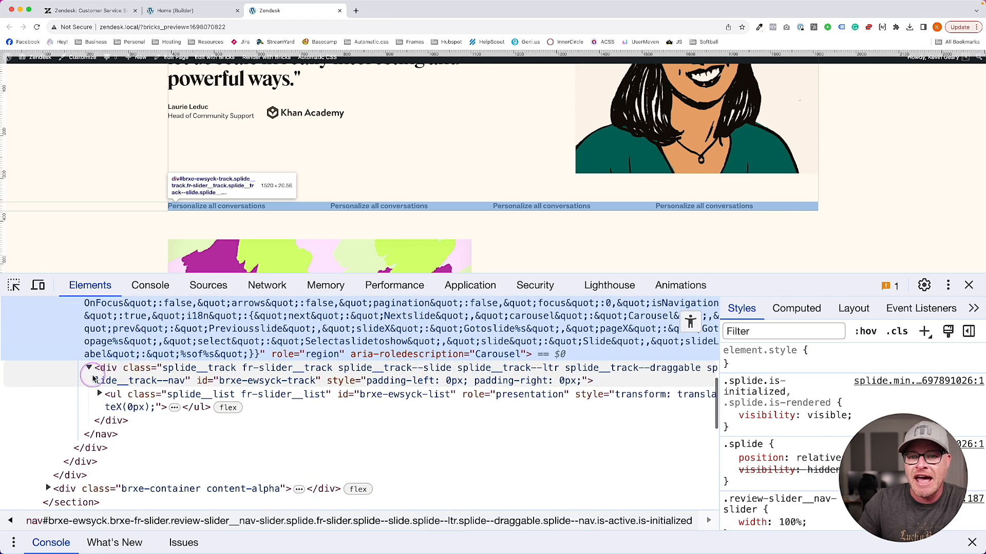
pyautogui.click(90, 369)
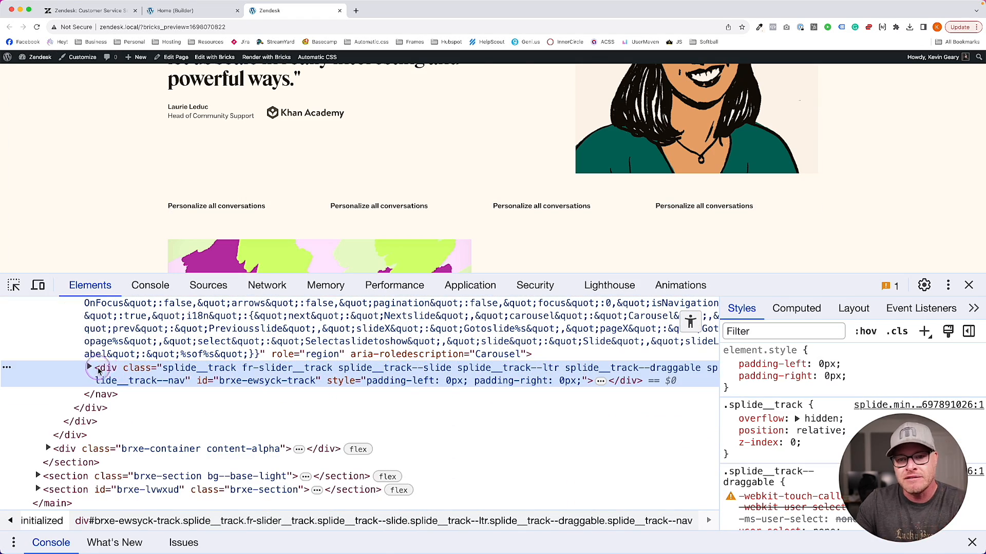
pyautogui.click(89, 368)
pyautogui.click(111, 396)
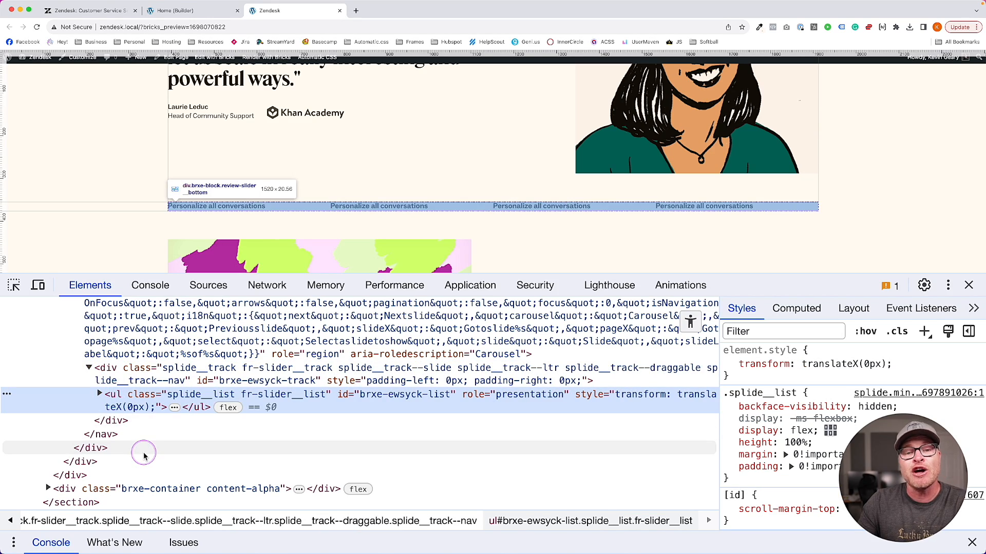
pyautogui.click(100, 394)
pyautogui.scroll(-2, 152, 415)
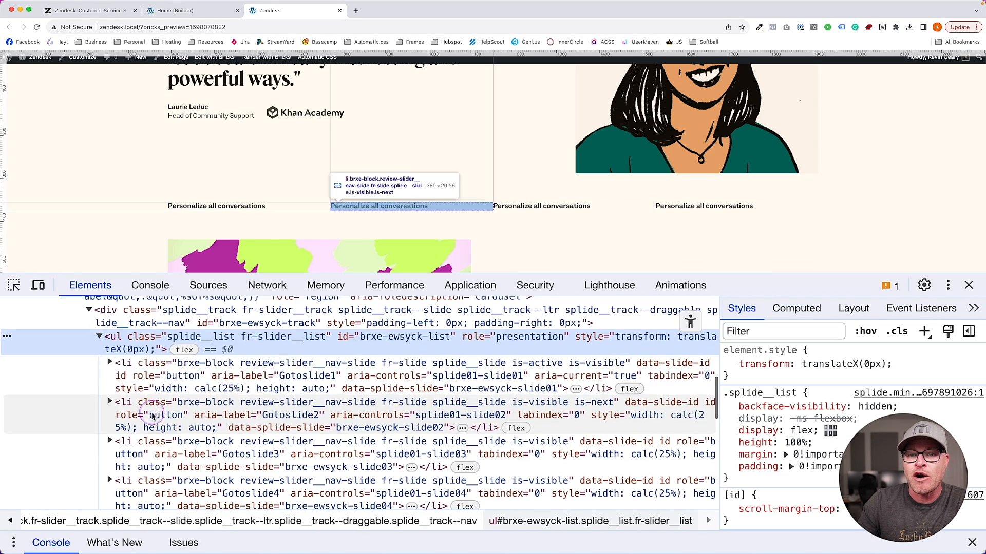
pyautogui.click(138, 377)
pyautogui.scroll(-3, 130, 390)
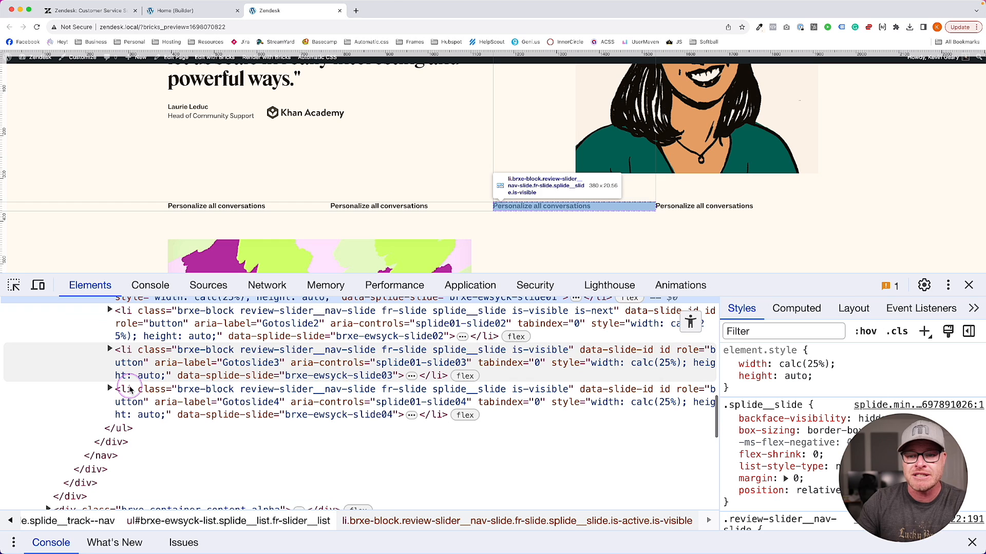
pyautogui.scroll(2, 170, 380)
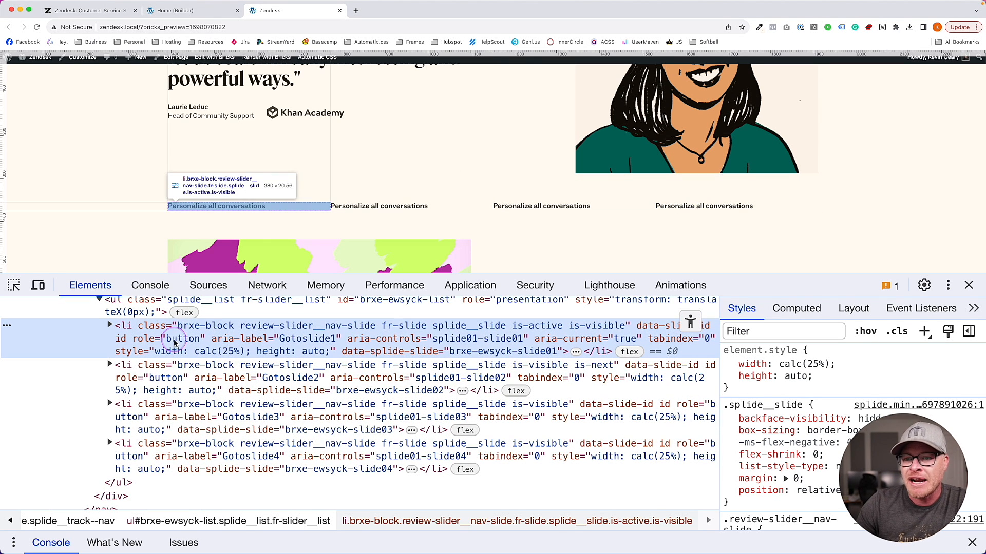
# Switch between the first two slides and examine the first slide's role attribute and heading
pyautogui.click(416, 206)
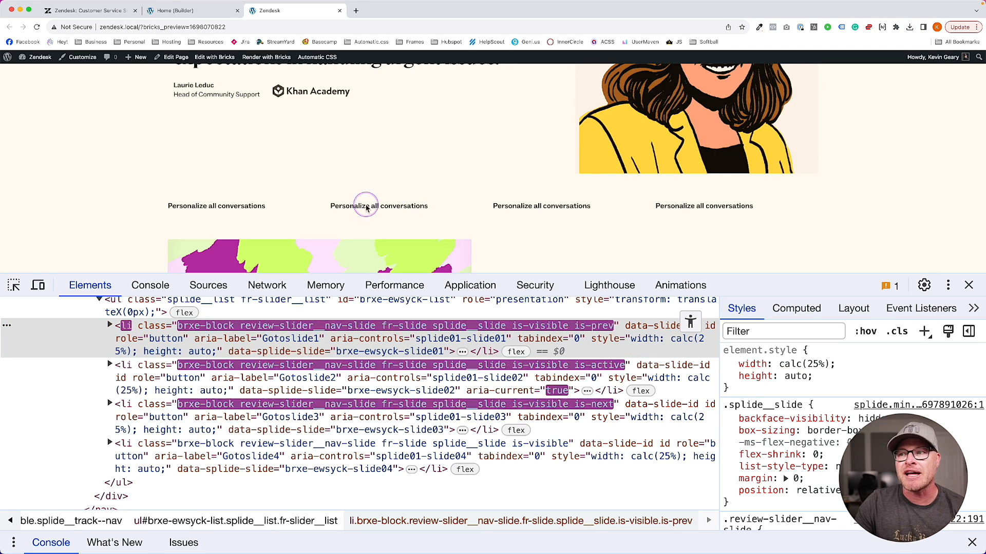
pyautogui.click(227, 206)
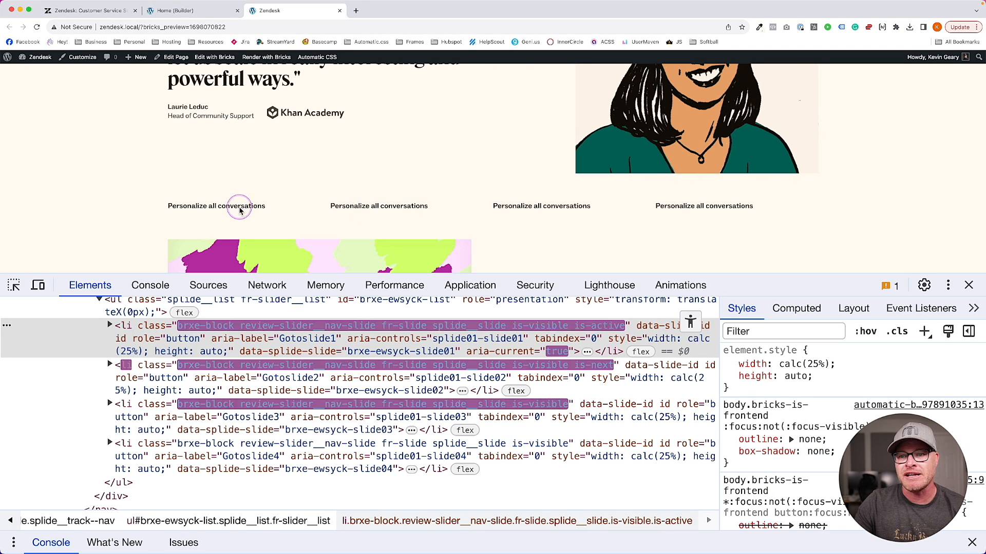
pyautogui.doubleClick(143, 343)
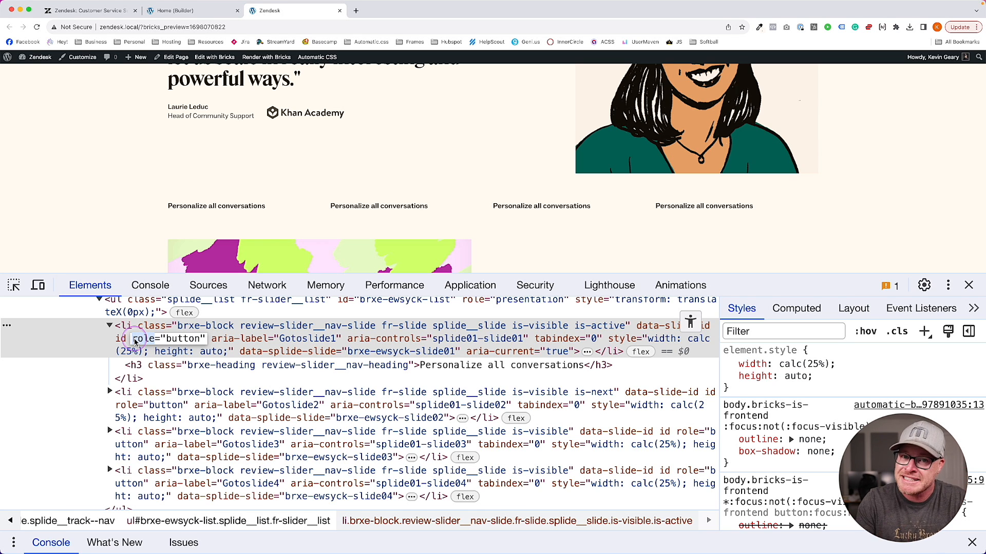
pyautogui.click(151, 364)
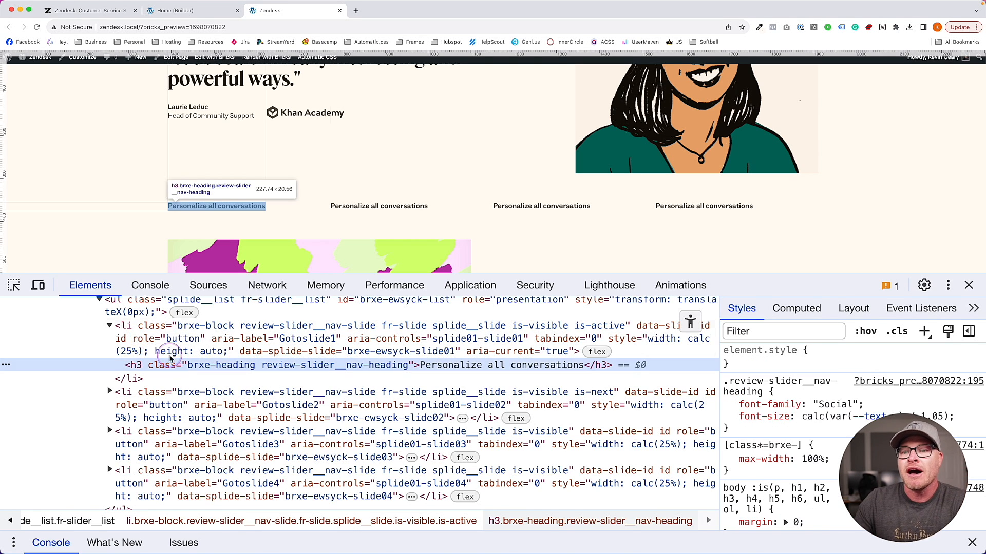
pyautogui.click(146, 342)
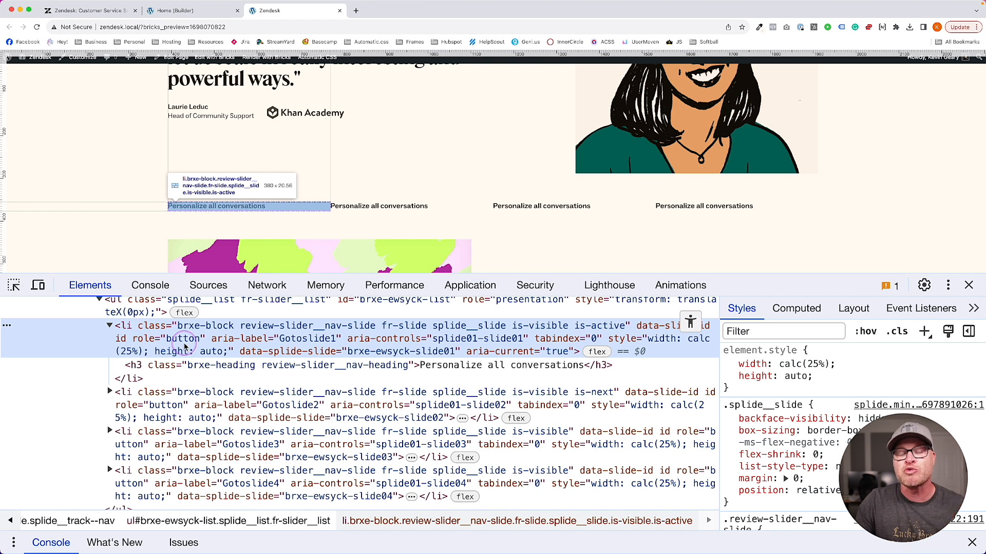
# Close DevTools, scroll up the preview and go back to the builder editor
pyautogui.click(968, 285)
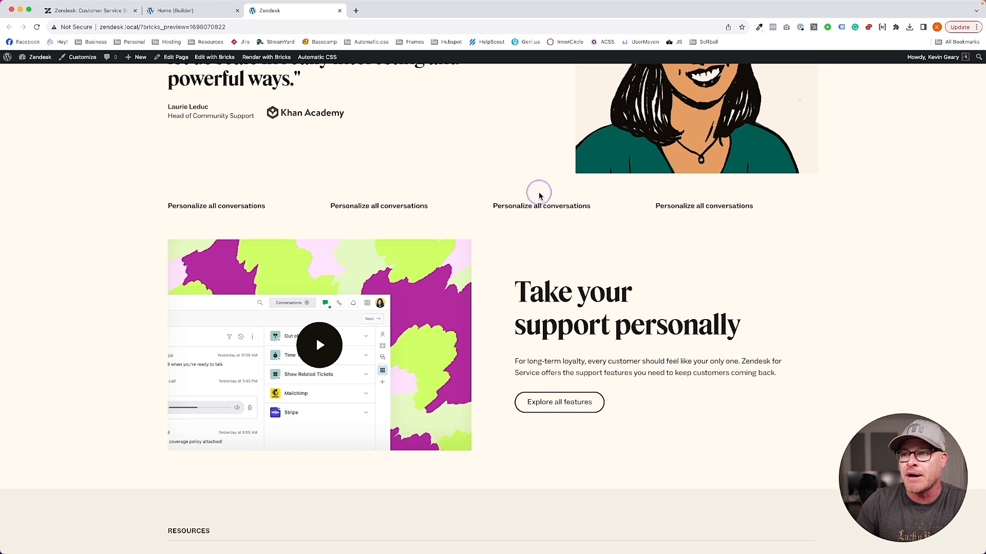
pyautogui.scroll(3, 463, 230)
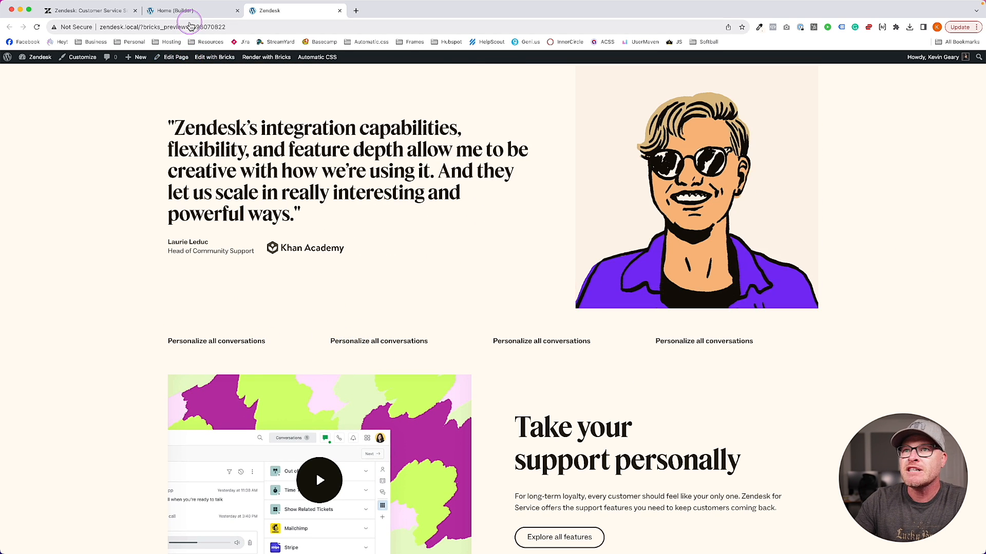
pyautogui.click(175, 10)
# Set Cursor to pointer on the .review-slider__nav-slide class, then reload the front-end preview
pyautogui.click(930, 448)
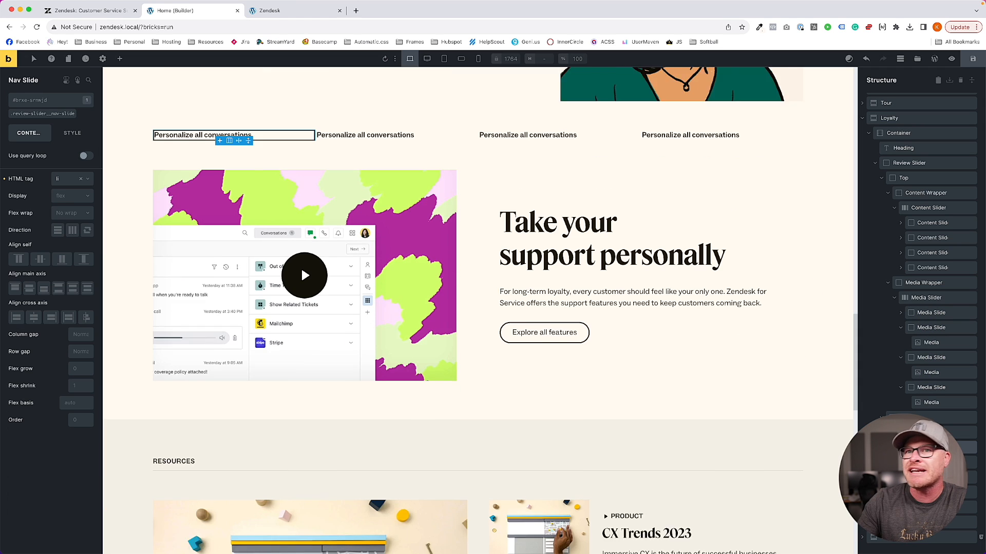
pyautogui.click(50, 114)
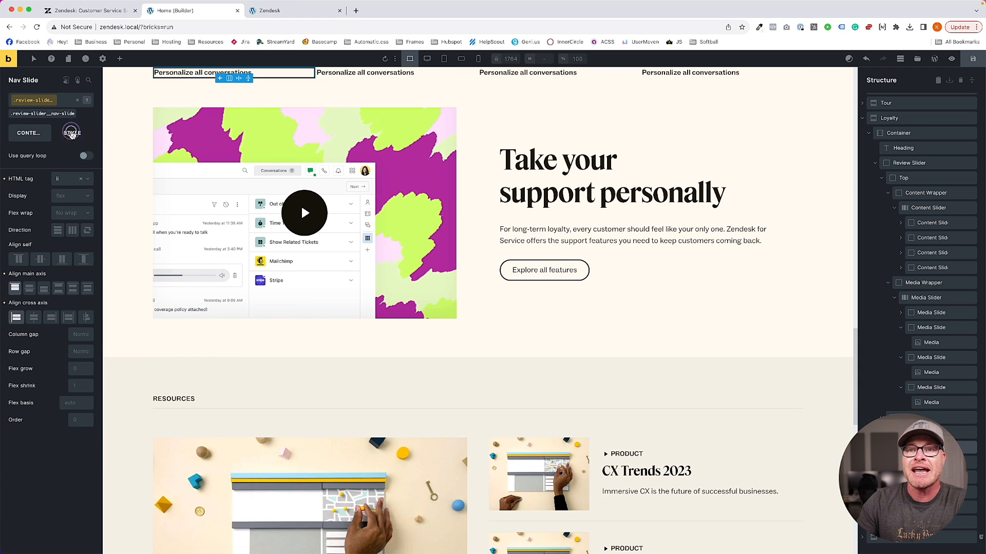
pyautogui.click(72, 133)
pyautogui.click(88, 80)
pyautogui.write('curo')
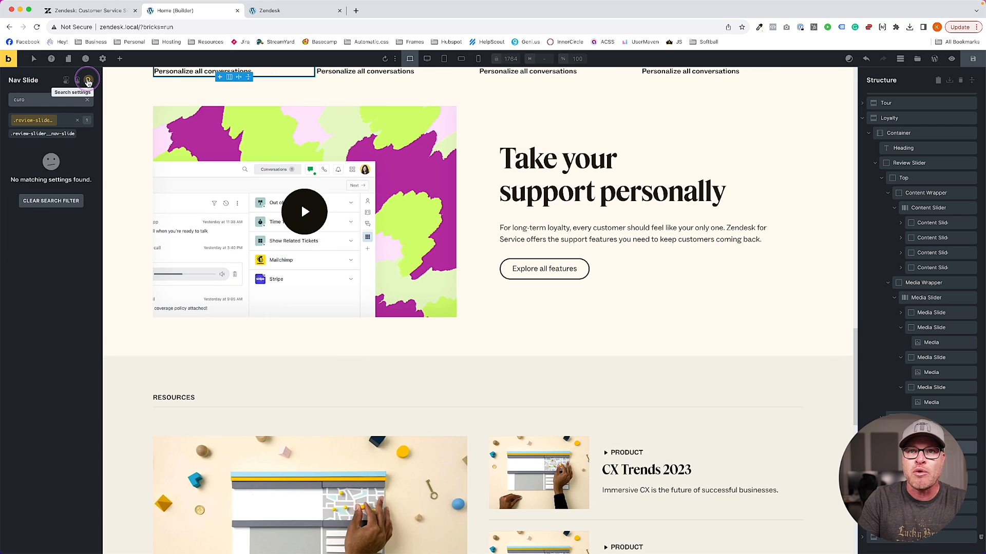
pyautogui.press('BackSpace')
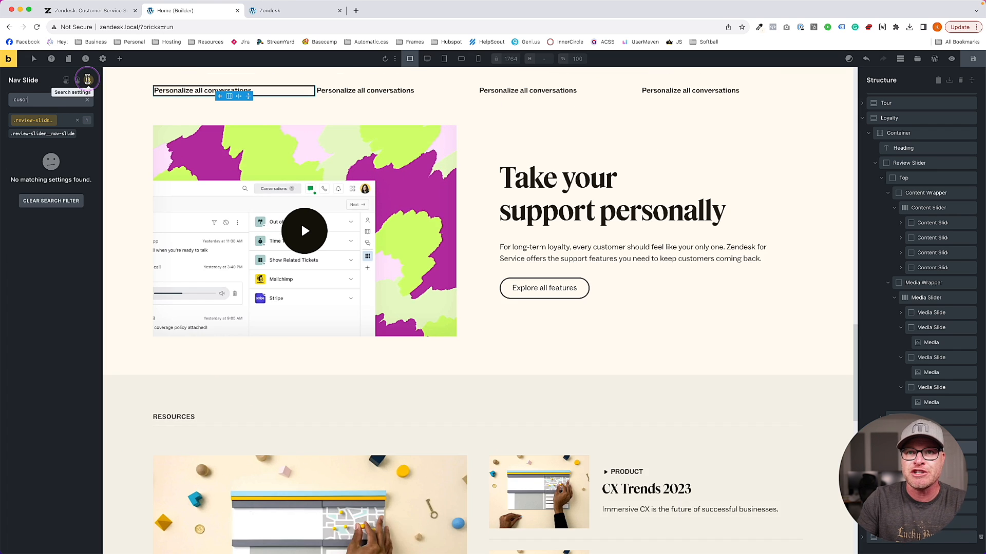
pyautogui.write('so')
pyautogui.click(62, 155)
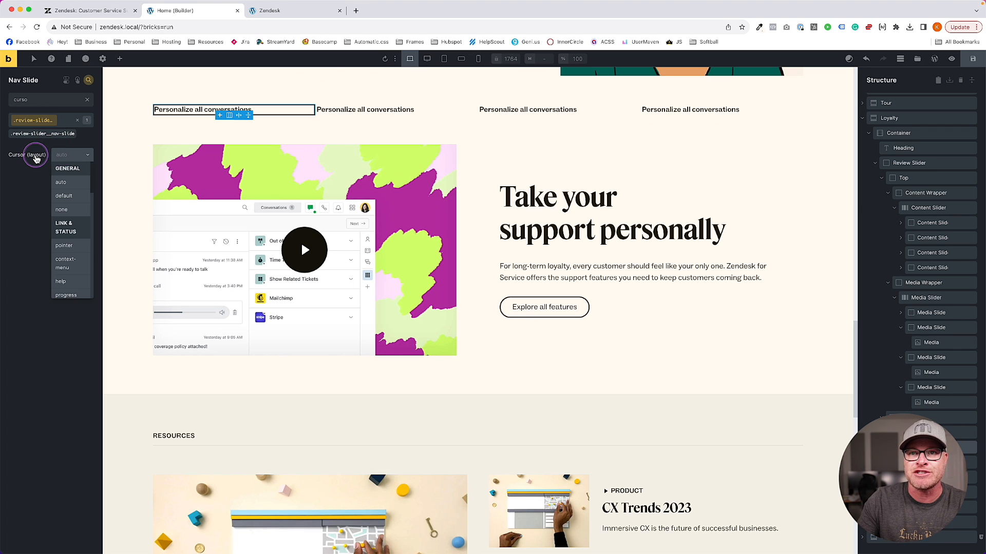
pyautogui.click(85, 246)
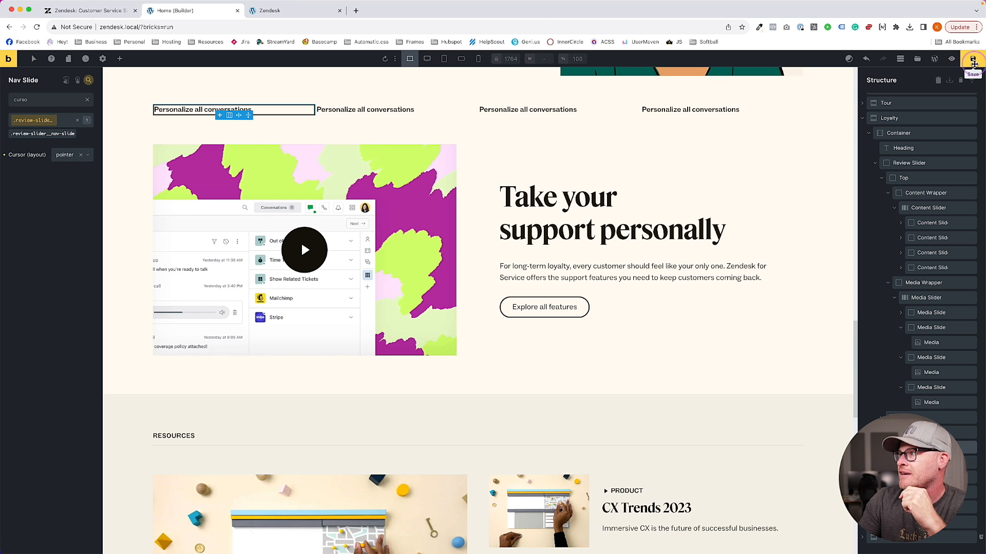
pyautogui.click(299, 13)
pyautogui.press('super+r')
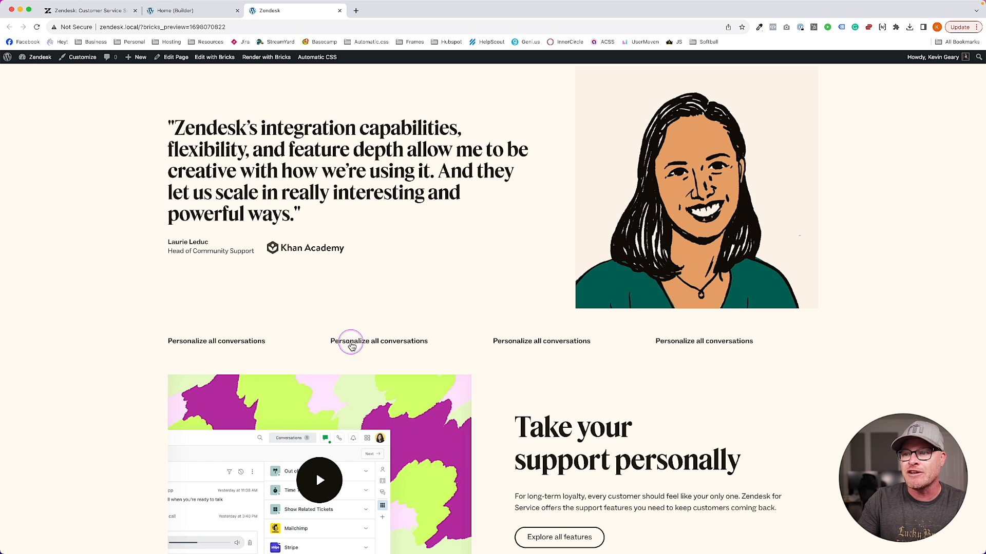
# Click each of the four nav items on the preview to check the testimonial switches
pyautogui.click(697, 345)
pyautogui.click(560, 345)
pyautogui.click(397, 343)
pyautogui.click(238, 342)
pyautogui.click(347, 342)
pyautogui.click(568, 342)
pyautogui.click(691, 345)
pyautogui.click(201, 345)
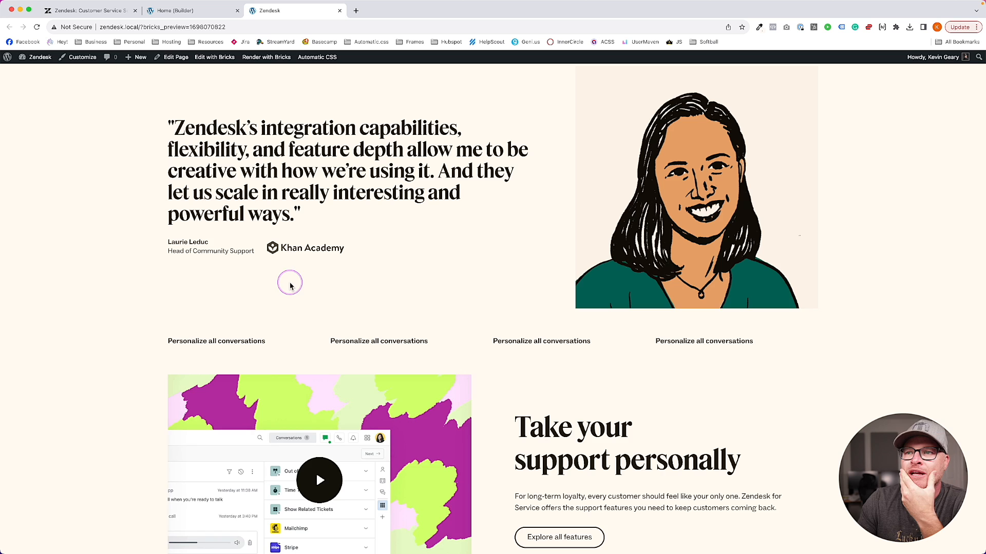
pyautogui.scroll(3, 270, 298)
pyautogui.scroll(-1, 271, 304)
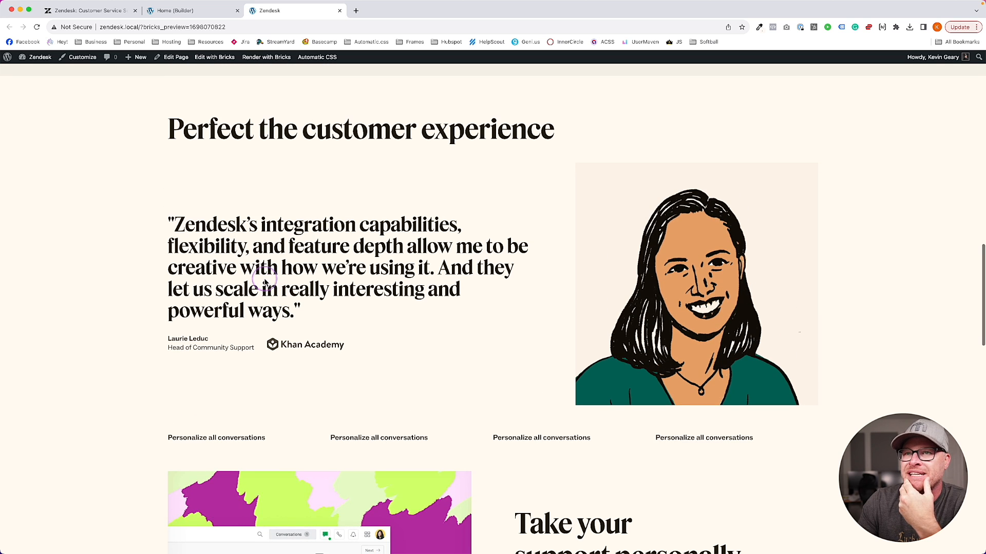
# Switch to the zendesk.com tab and close its DevTools panel
pyautogui.click(108, 11)
pyautogui.click(180, 10)
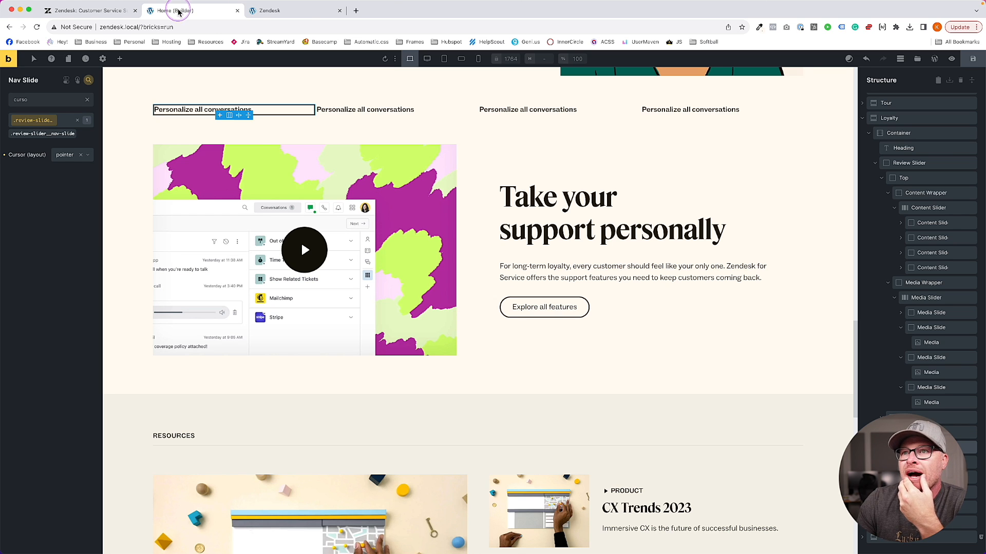
pyautogui.click(310, 11)
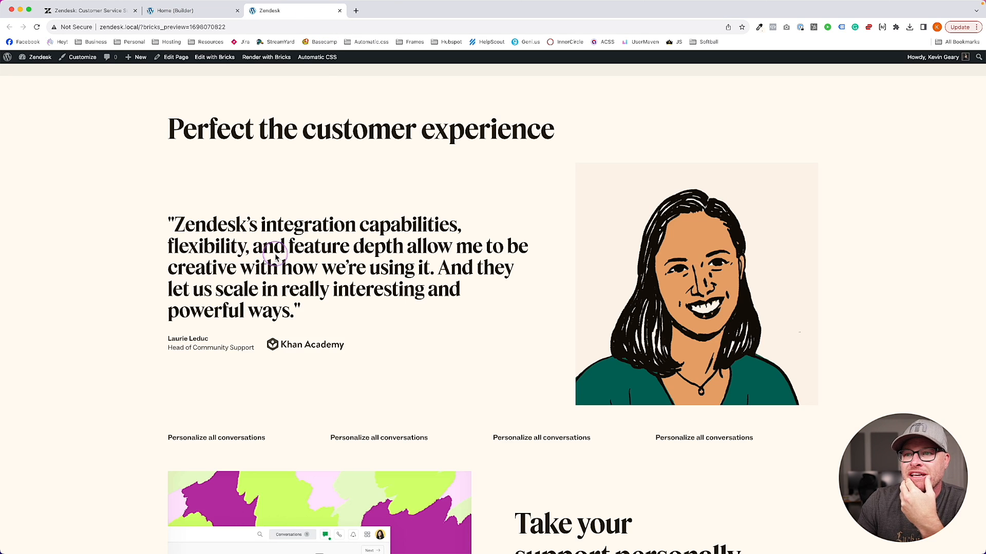
pyautogui.click(96, 16)
pyautogui.click(967, 285)
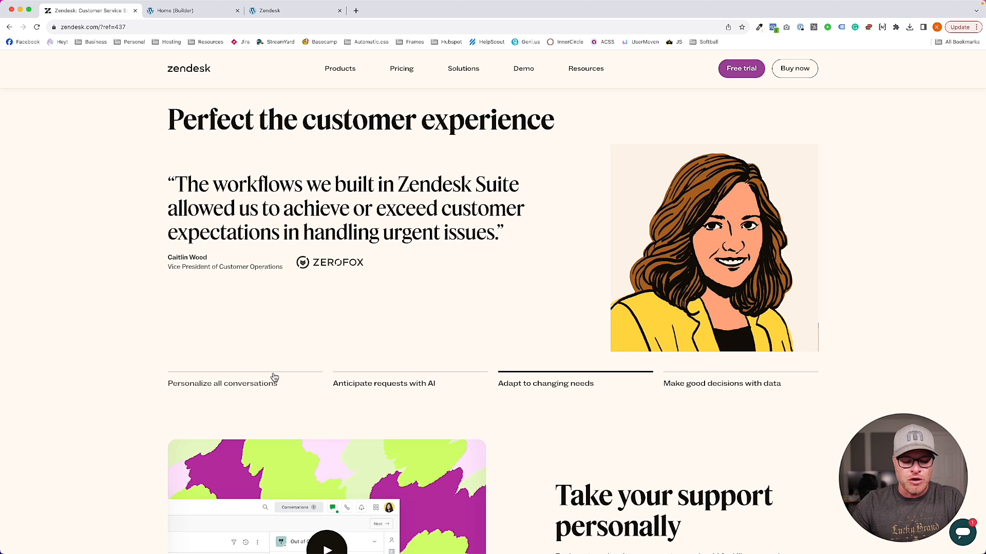
# Select text on the zendesk.com page, then reload it
pyautogui.hotkey('ctrl', 'a')
pyautogui.moveTo(164, 364); pyautogui.dragTo(163, 373)
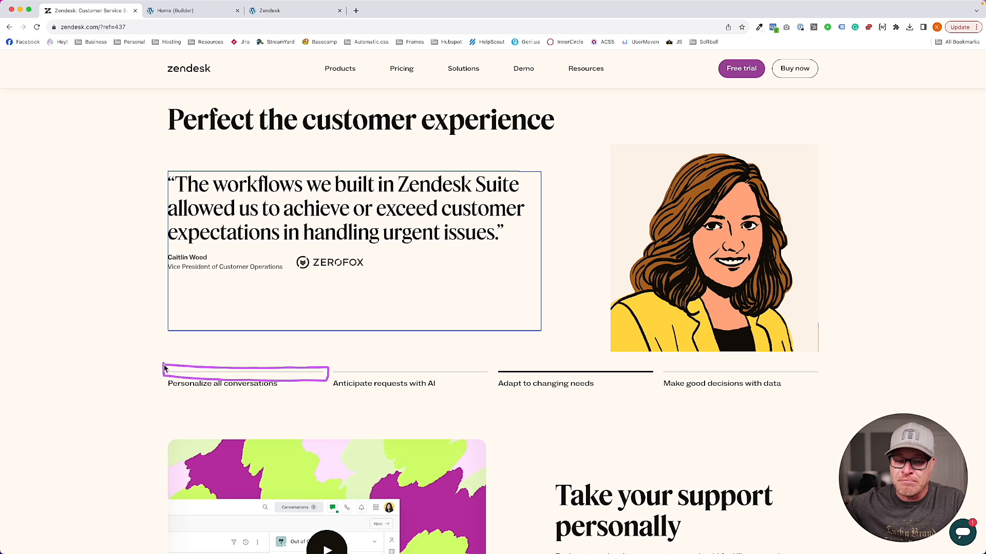
pyautogui.moveTo(335, 366); pyautogui.dragTo(333, 367)
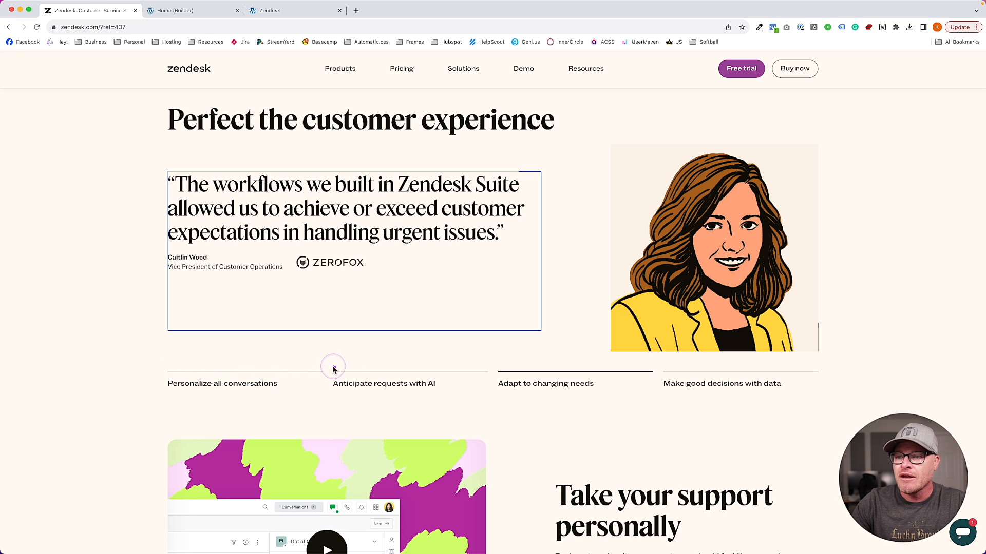
pyautogui.moveTo(451, 380); pyautogui.dragTo(491, 374)
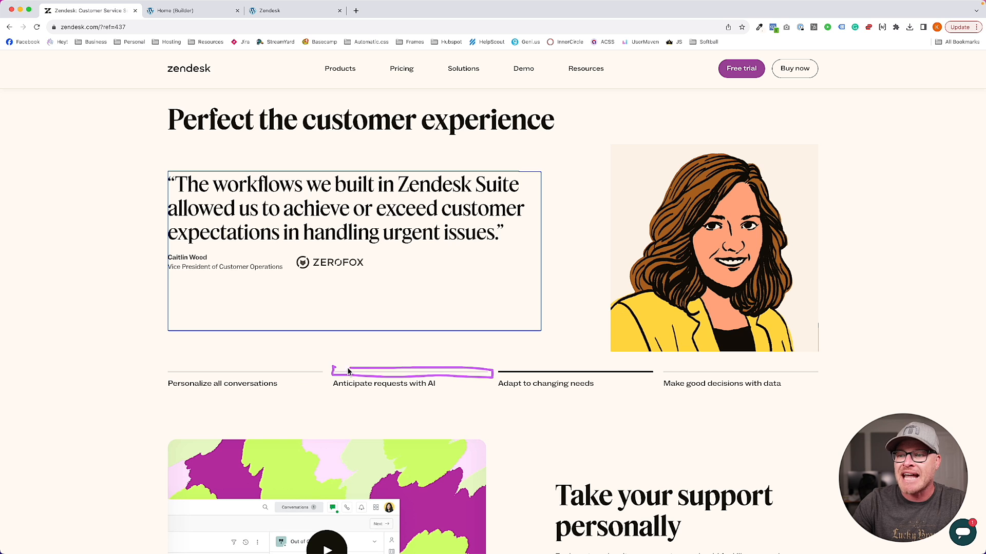
pyautogui.press('super+r')
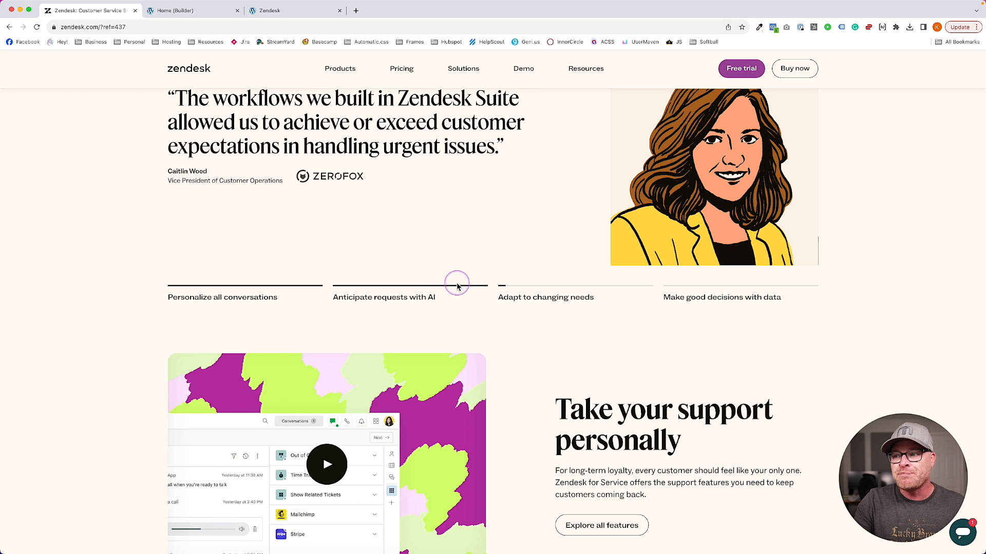
# Inspect the 'Adapt to changing needs' button's markup, then return to the local preview
pyautogui.rightClick(577, 292)
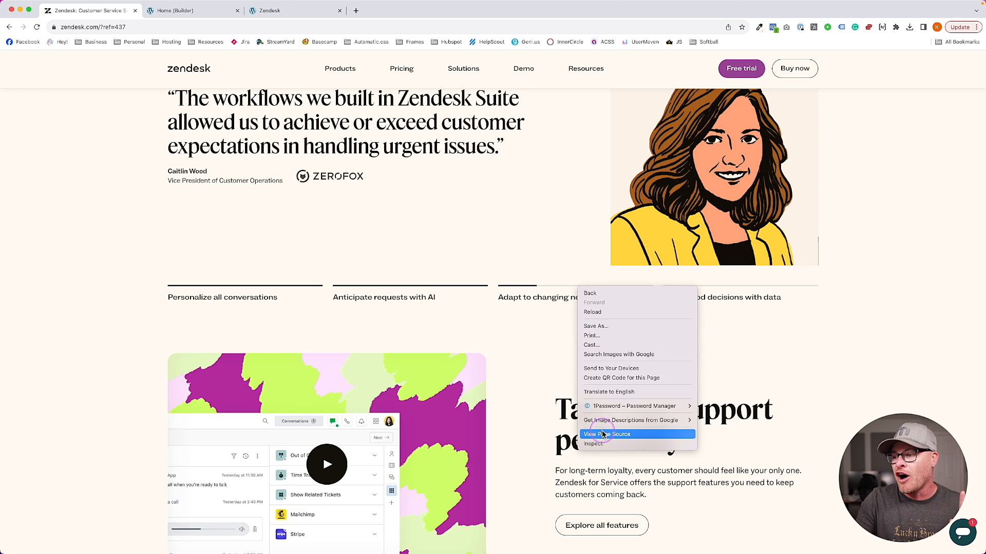
pyautogui.click(556, 299)
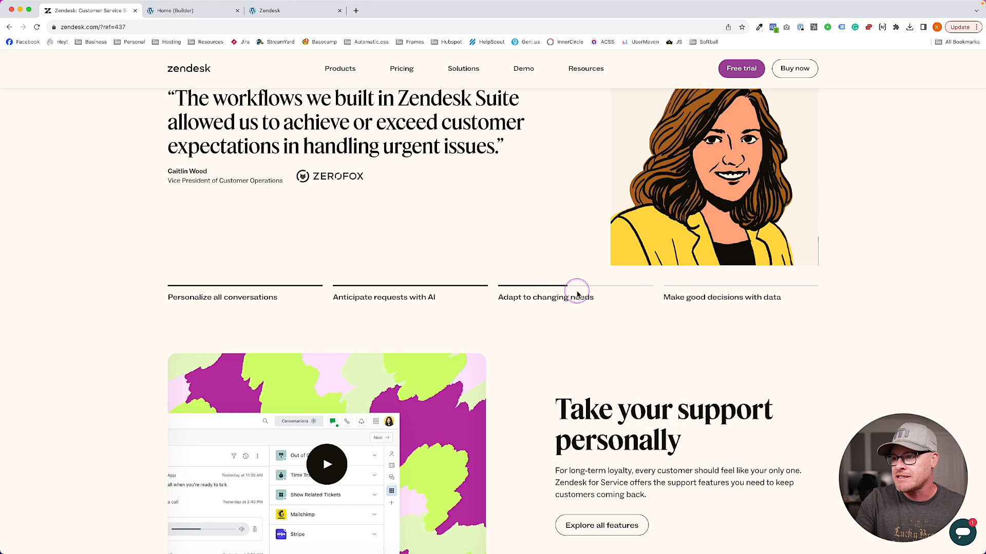
pyautogui.rightClick(577, 290)
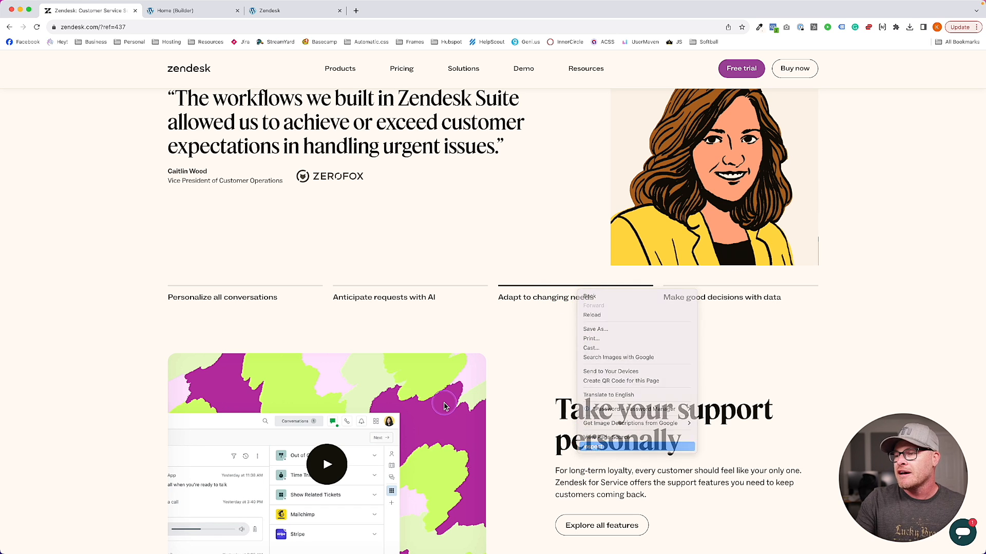
pyautogui.click(591, 447)
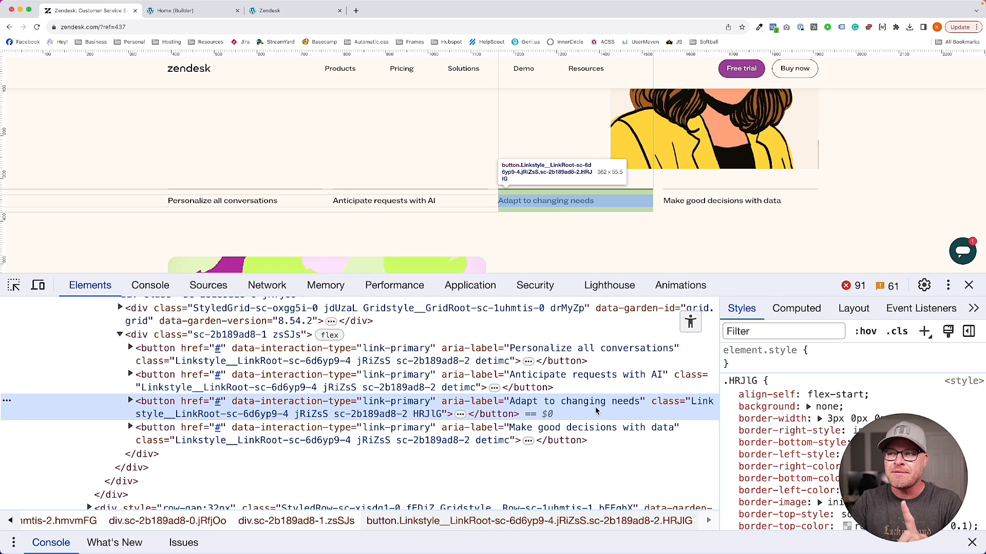
pyautogui.click(604, 225)
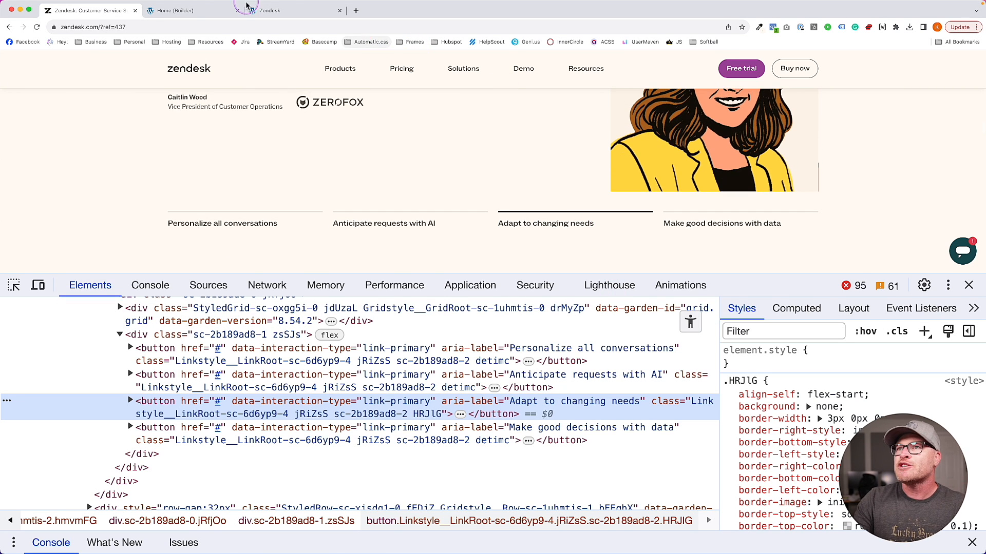
pyautogui.click(192, 10)
pyautogui.click(279, 11)
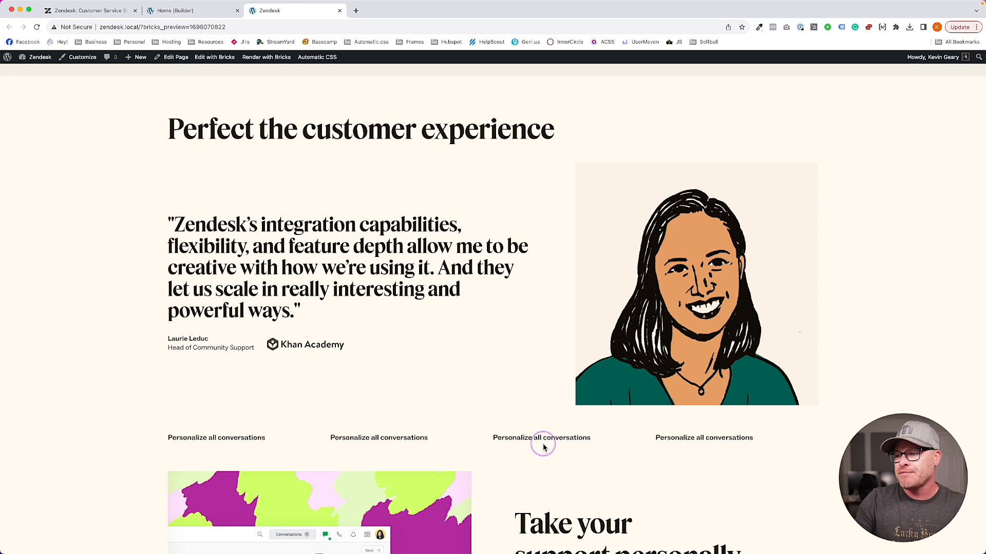
# Inspect the first 'Personalize all conversations' nav item and select its li.splide__slide node
pyautogui.scroll(-3, 439, 349)
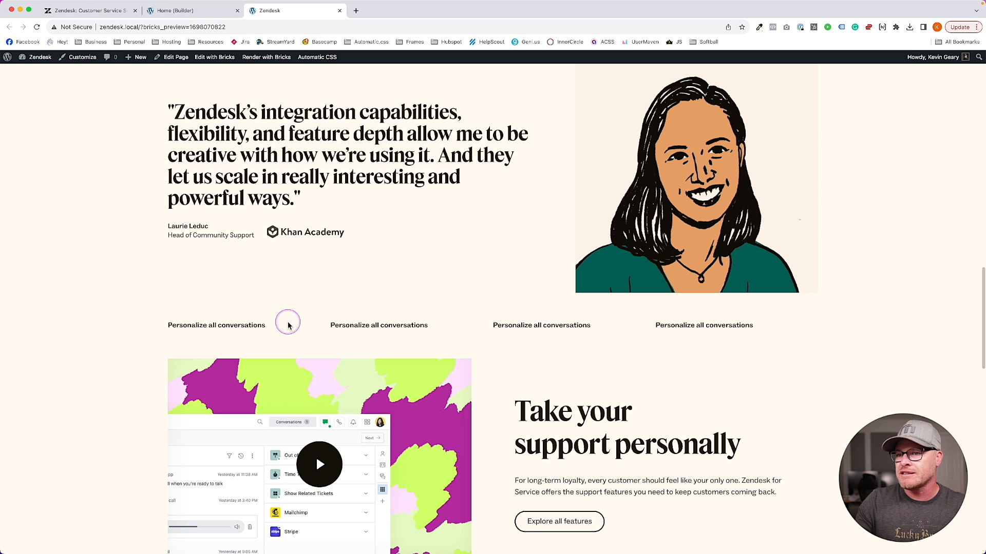
pyautogui.rightClick(230, 334)
pyautogui.click(241, 479)
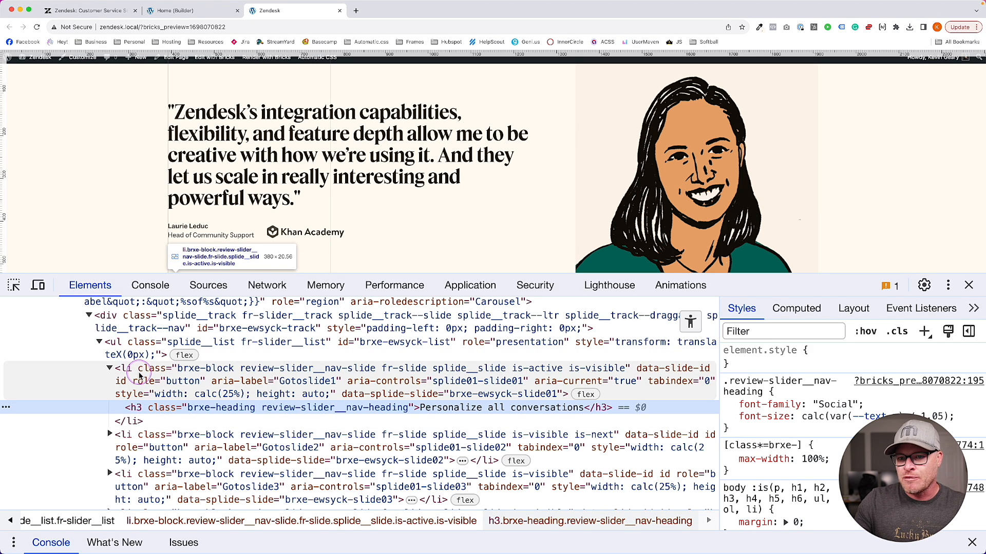
pyautogui.click(109, 368)
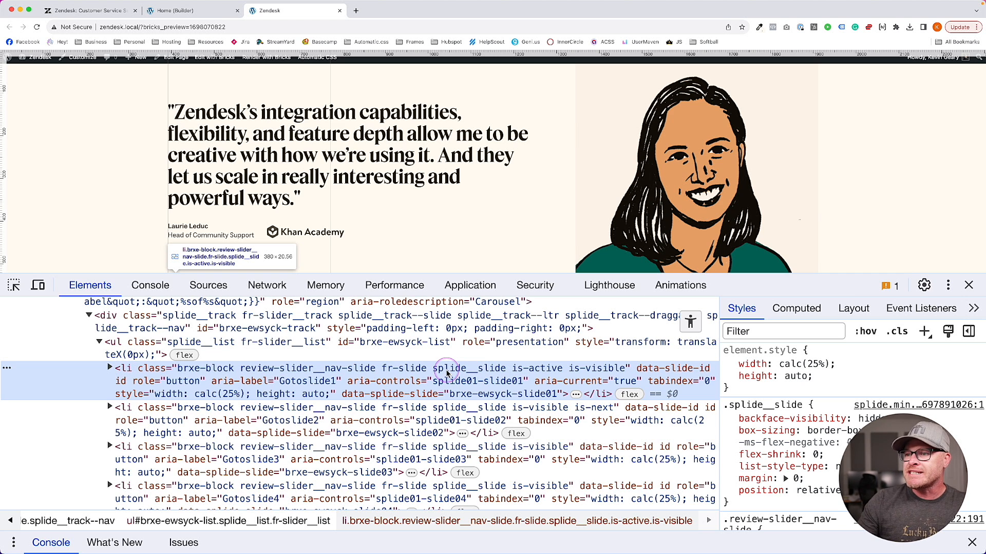
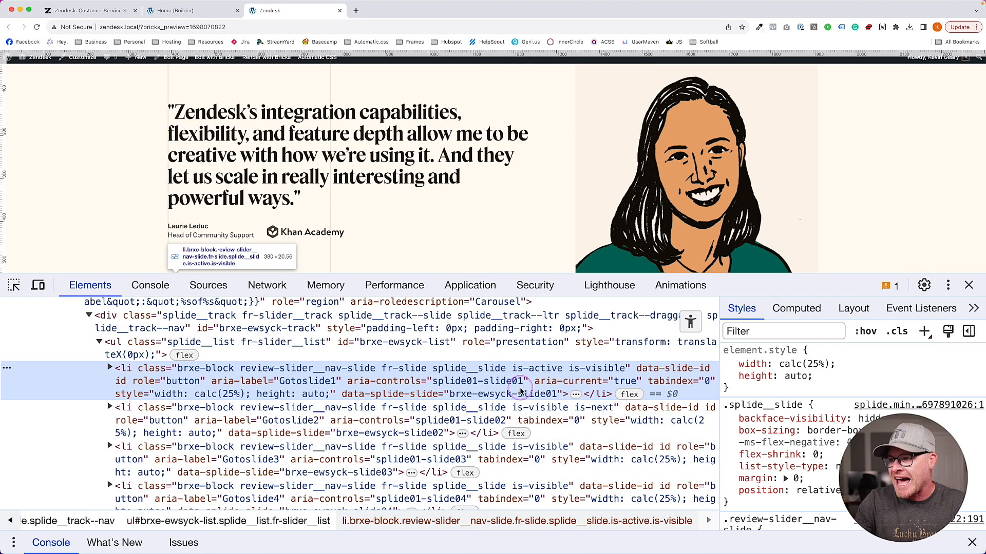
# Show the second testimonial in the slider and close the developer tools
pyautogui.scroll(-3, 432, 241)
pyautogui.click(379, 224)
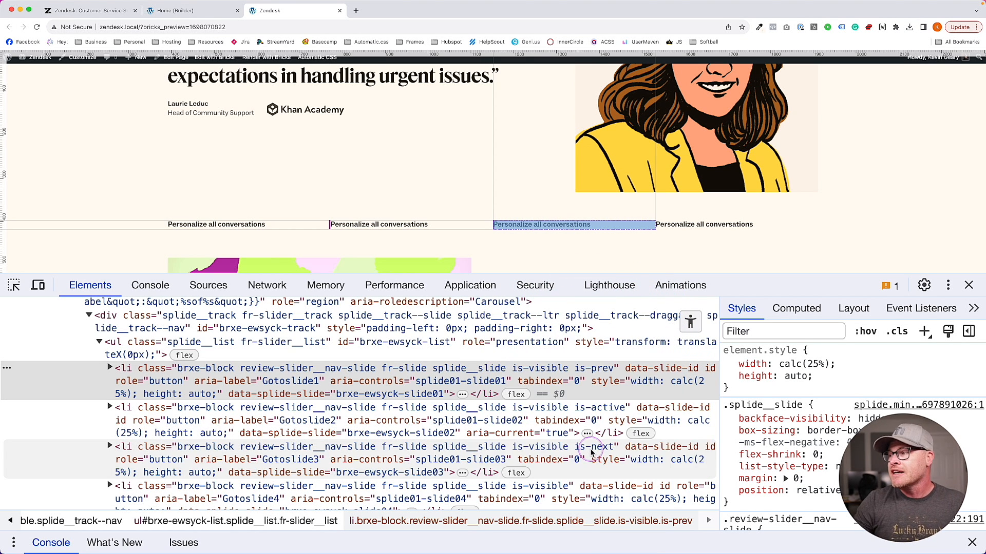
pyautogui.click(969, 285)
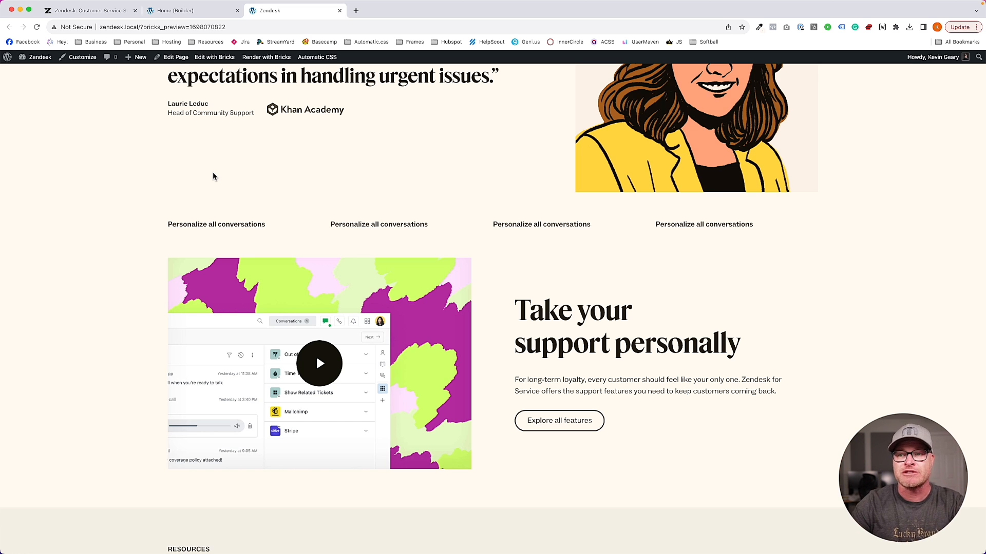
# Scroll through the front-end preview, then return to the Bricks builder tab
pyautogui.click(209, 205)
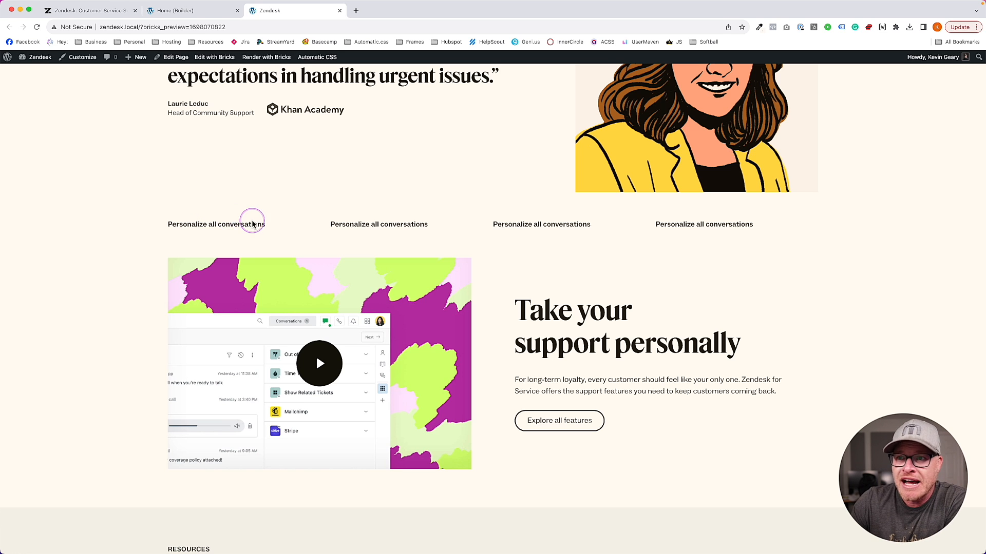
pyautogui.scroll(4, 252, 222)
pyautogui.scroll(-2, 254, 227)
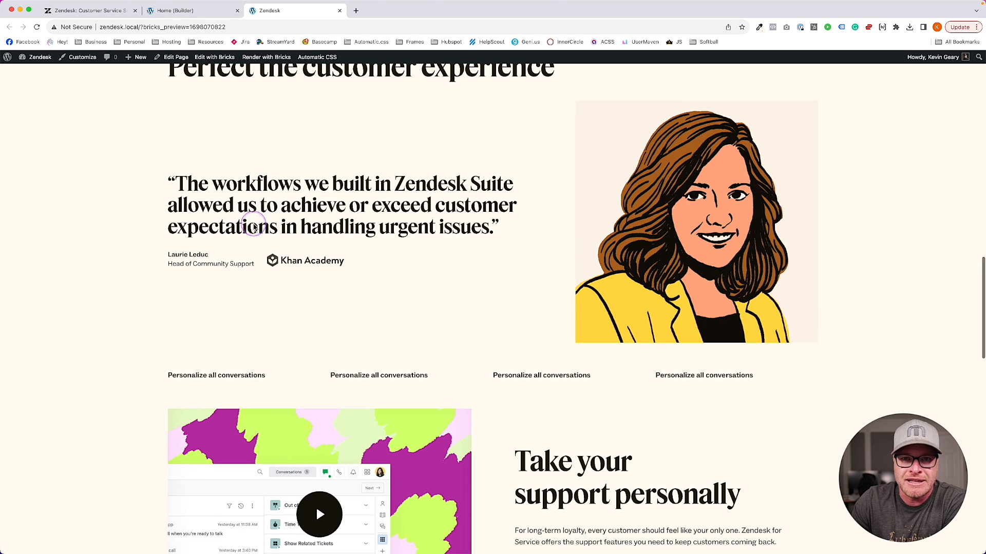
pyautogui.scroll(1, 254, 226)
pyautogui.scroll(-2, 349, 282)
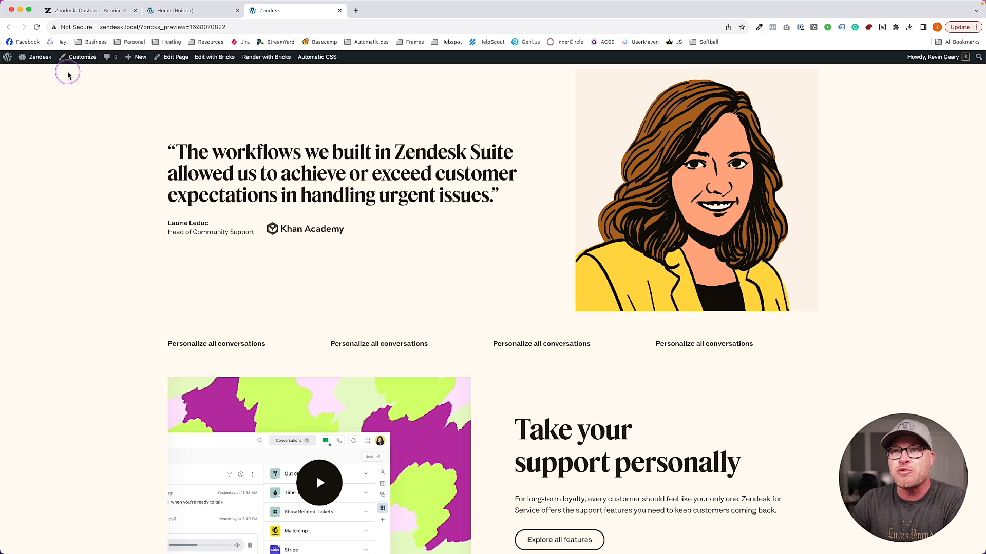
pyautogui.click(183, 10)
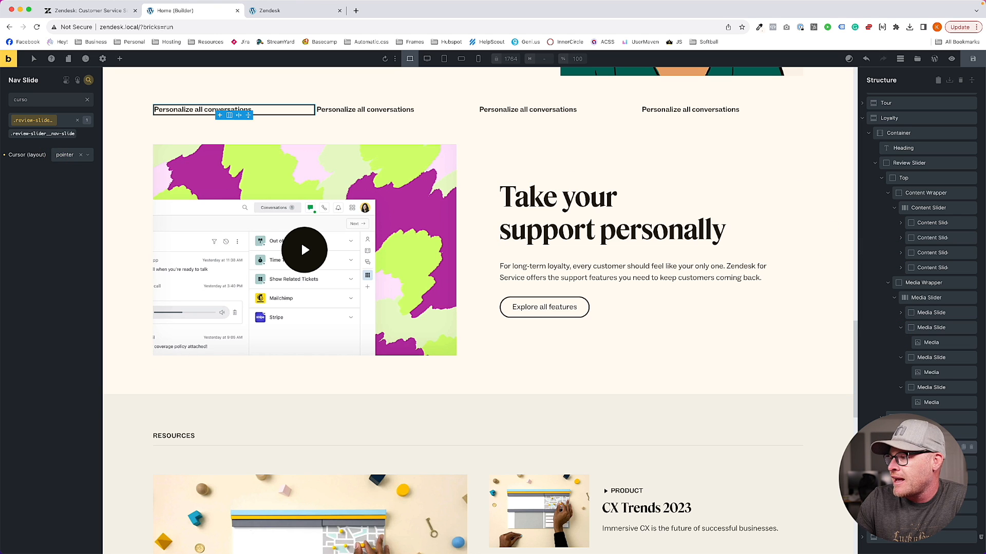
# Select the first nav slide and search its settings for 'cus' to find Custom CSS
pyautogui.click(924, 447)
pyautogui.click(925, 462)
pyautogui.click(925, 448)
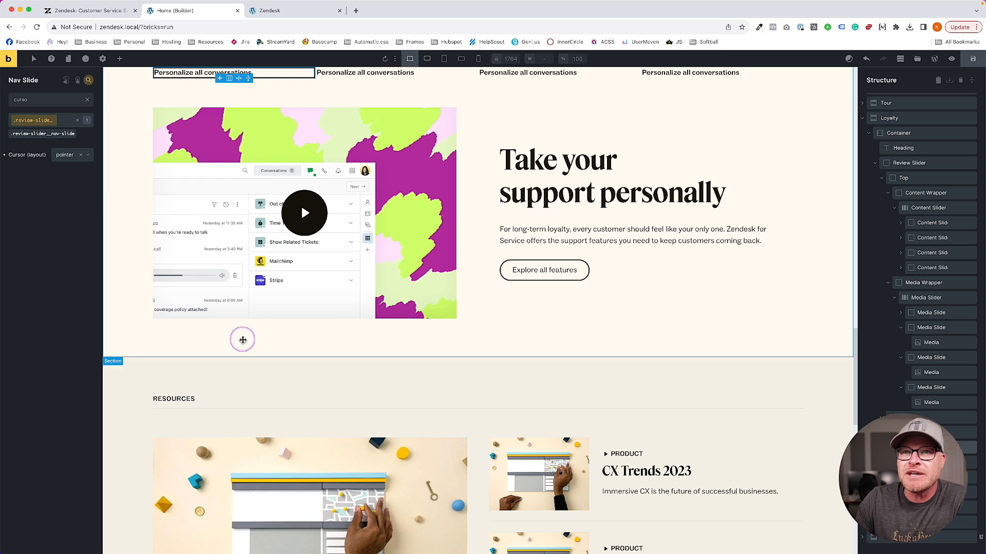
pyautogui.click(88, 80)
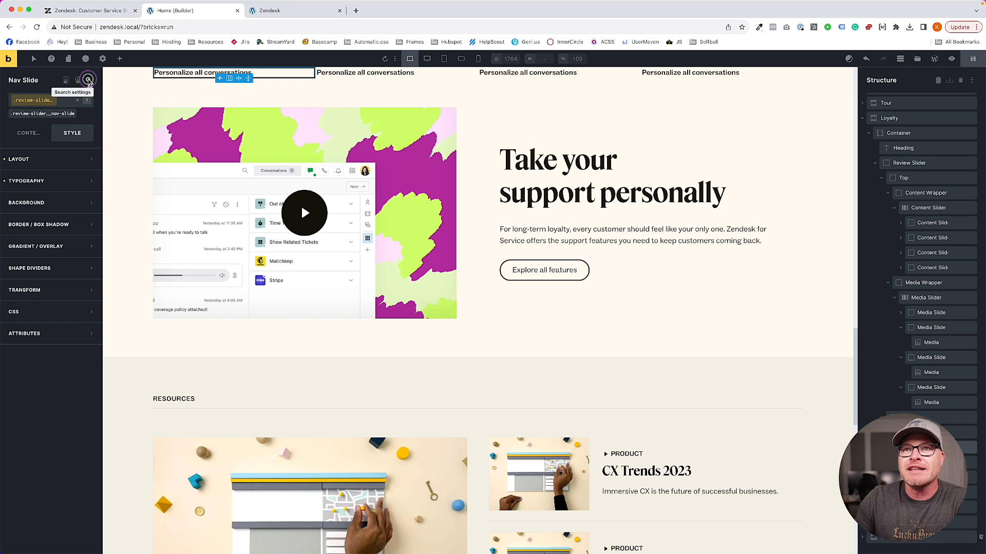
pyautogui.click(89, 80)
pyautogui.write('cus')
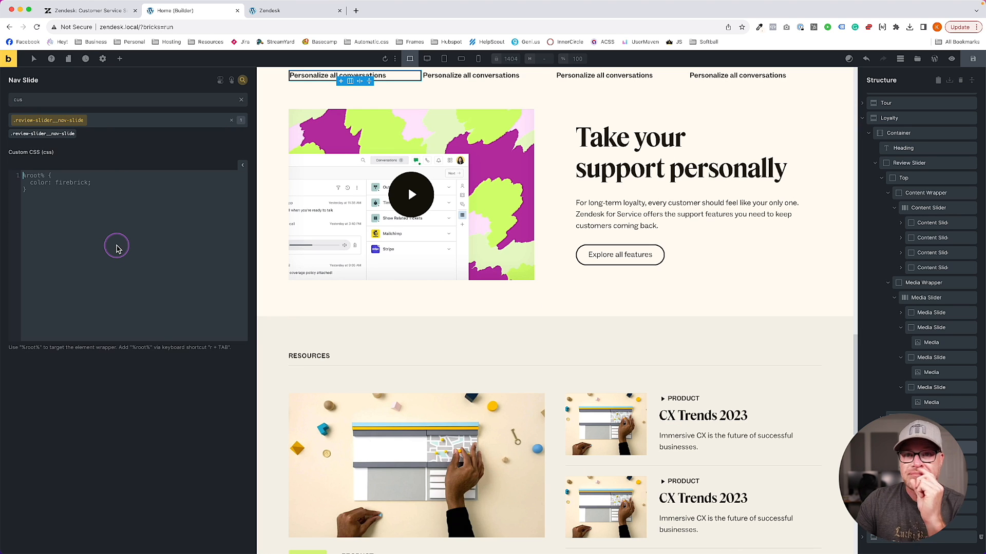
# Write a %root% rule setting position: relative
pyautogui.click(117, 249)
pyautogui.write('r')
pyautogui.press('Tab')
pyautogui.write('::bef')
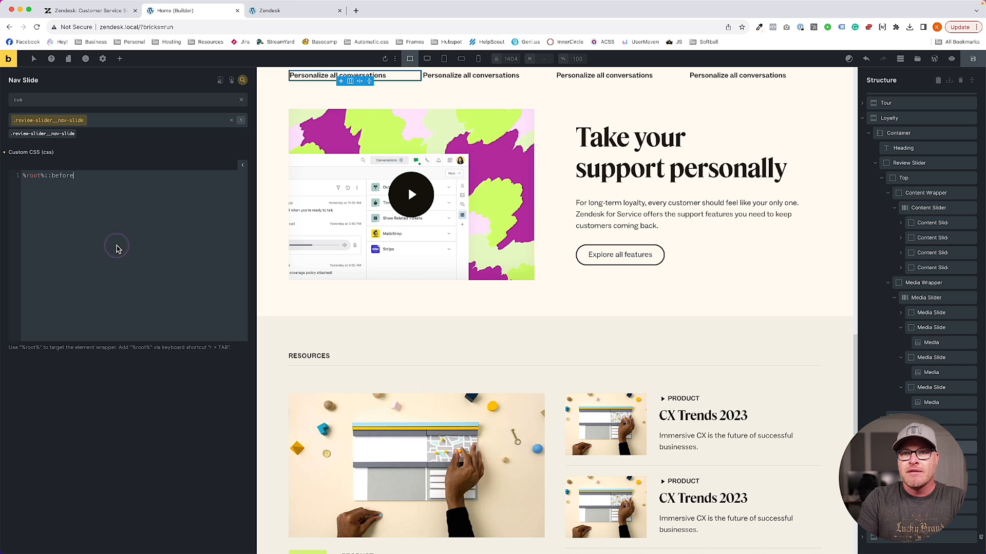
pyautogui.press('BackSpace')
pyautogui.press('BackSpace')
pyautogui.press('BackSpace')
pyautogui.press('BackSpace')
pyautogui.press('BackSpace')
pyautogui.click(117, 249)
pyautogui.write('{   ')
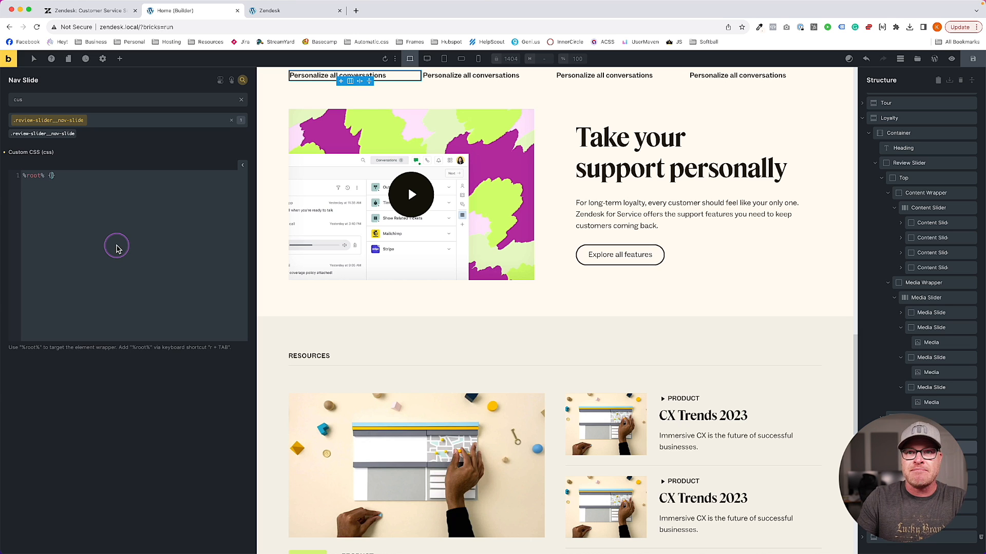
pyautogui.write('position: relative;')
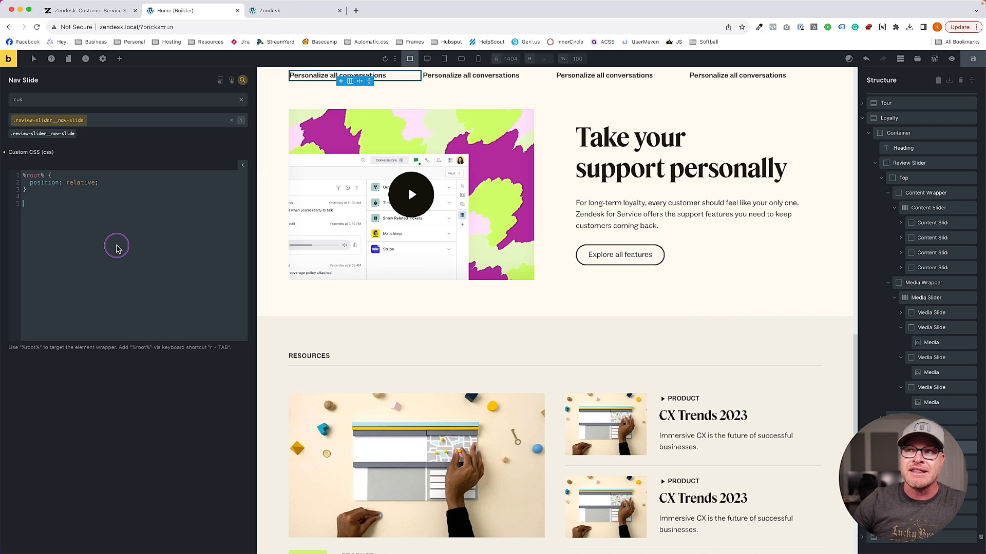
pyautogui.scroll(3, 409, 216)
# Add a %root%::before, %root%::after rule with content: ''
pyautogui.write('r')
pyautogui.press('Tab')
pyautogui.write('::before')
pyautogui.click(178, 237)
pyautogui.write('{}')
pyautogui.press('Left')
pyautogui.press('Left')
pyautogui.write(', %root%::after')
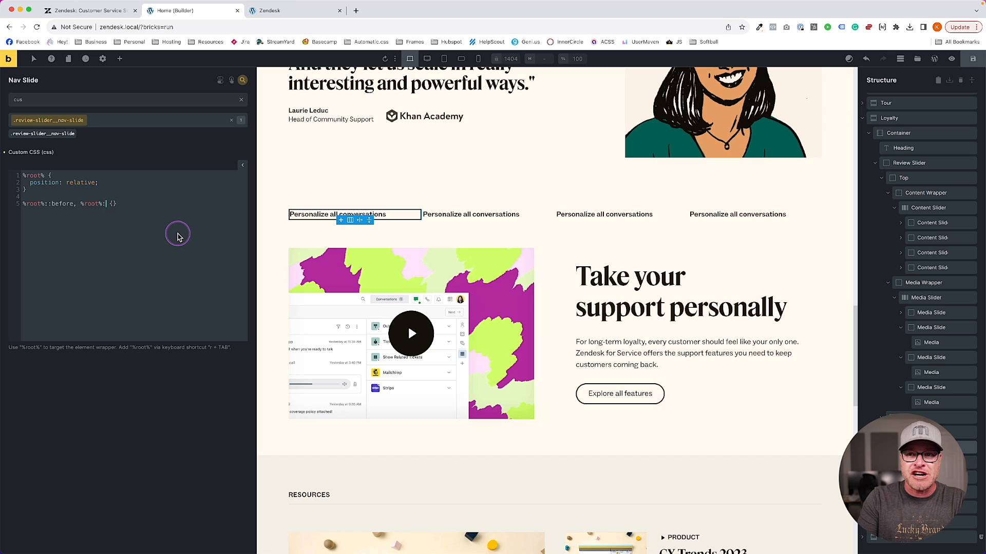
pyautogui.press('Return')
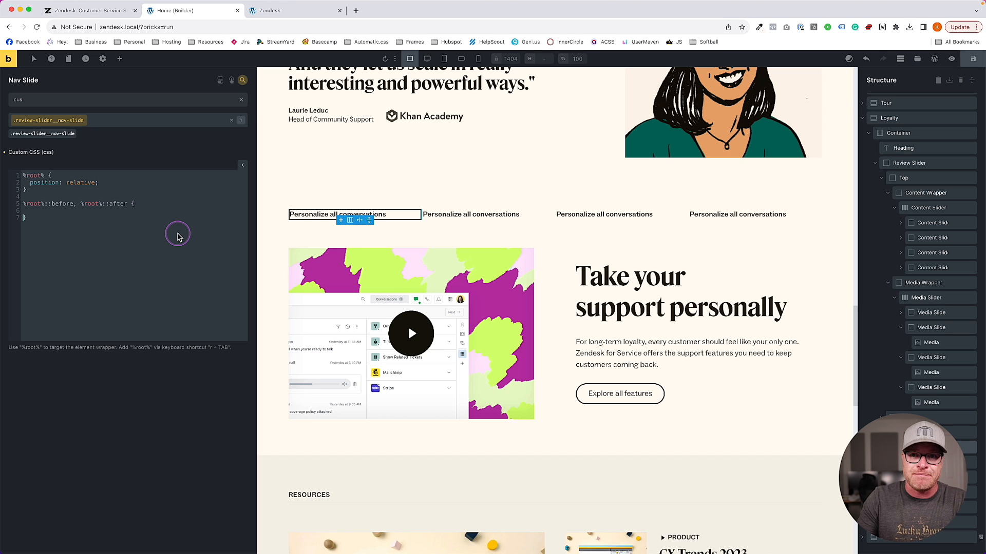
pyautogui.write('cont')
pyautogui.press('Tab')
pyautogui.write("''")
pyautogui.press('Right')
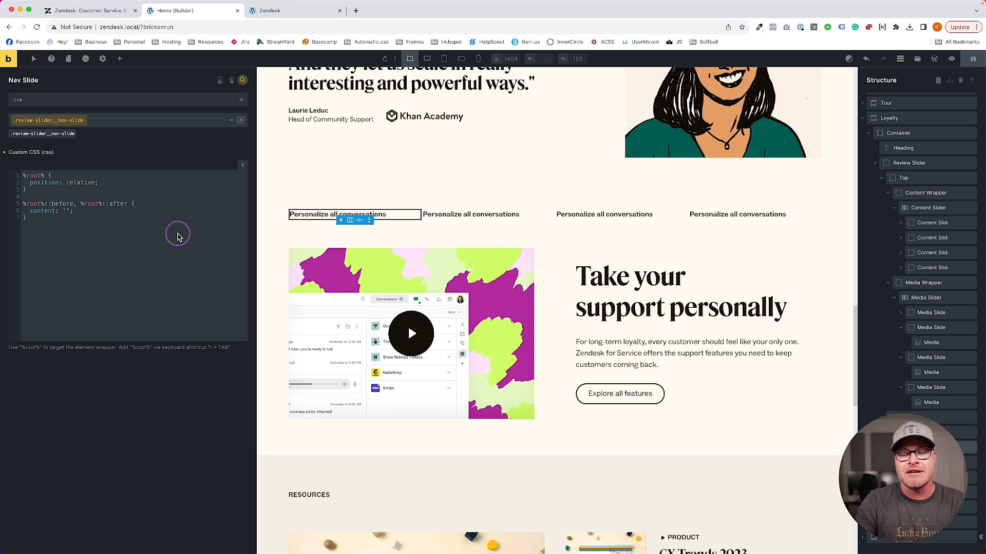
# Add width: 100% and a height declaration to the pseudo-element rule
pyautogui.press('Return')
pyautogui.write('width:')
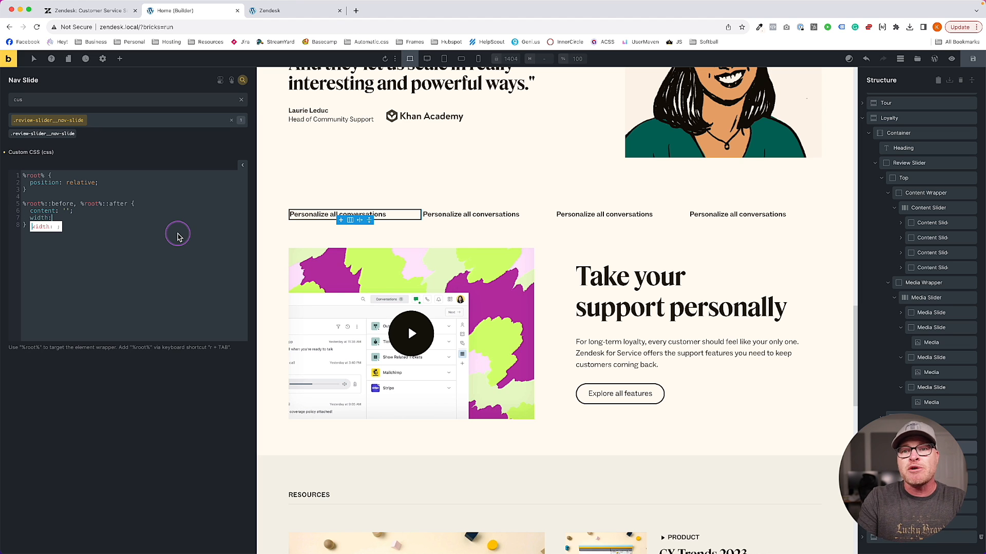
pyautogui.press('Tab')
pyautogui.write('100%')
pyautogui.press('Right')
pyautogui.press('Return')
pyautogui.write('hei')
pyautogui.press('Tab')
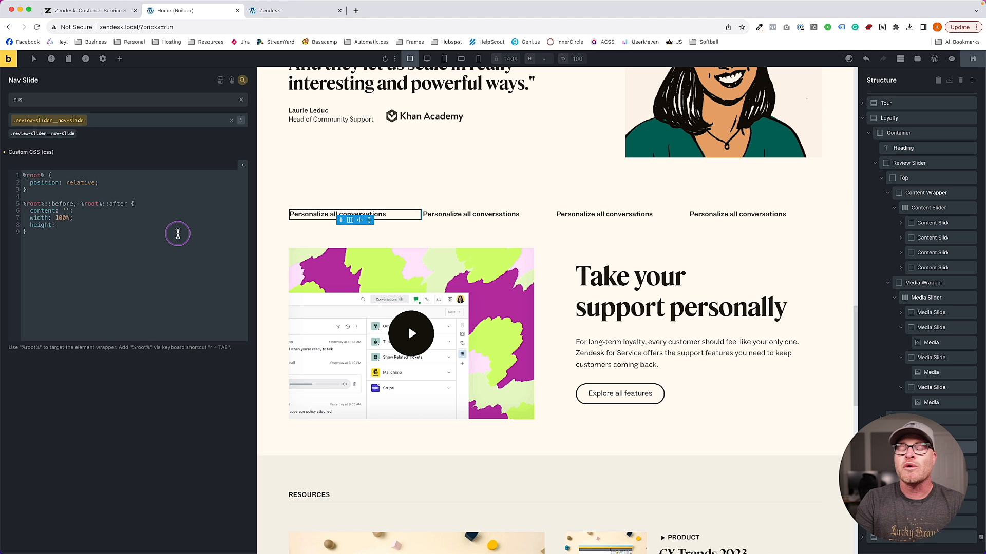
pyautogui.click(111, 177)
# Define a --progress-height variable on %root% and use it as the pseudo-elements' height
pyautogui.press('Return')
pyautogui.write('--progr')
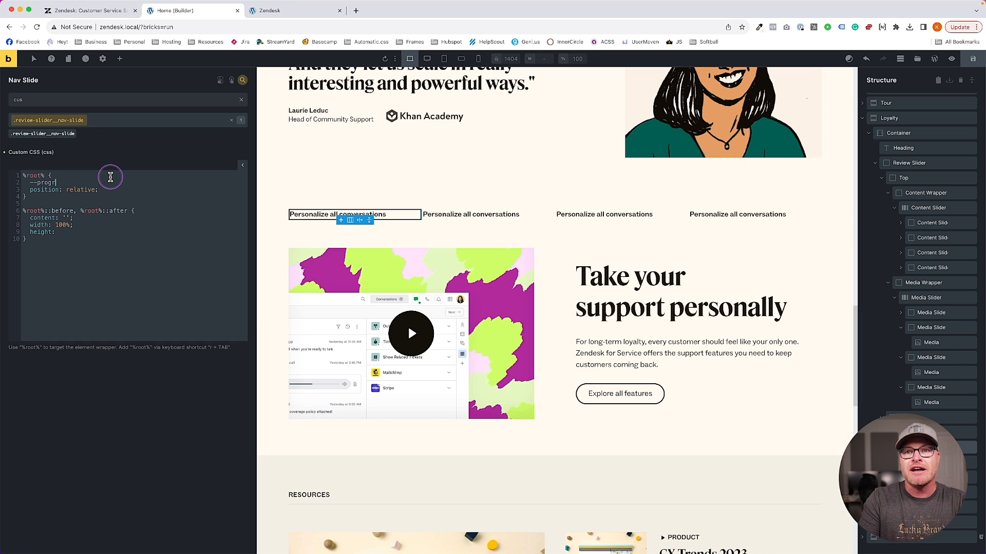
pyautogui.write('ess-height: 10px;')
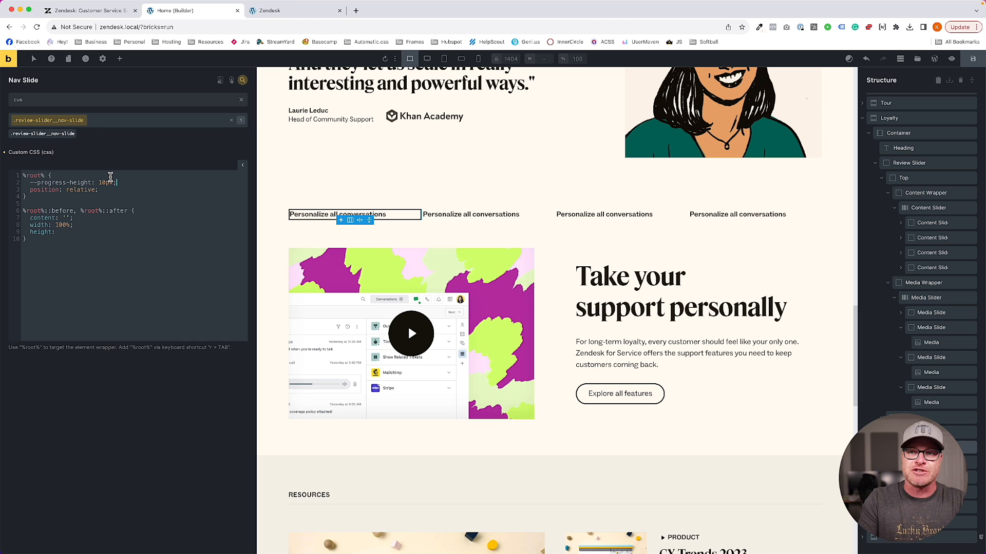
pyautogui.press('BackSpace')
pyautogui.press('BackSpace')
pyautogui.write('5')
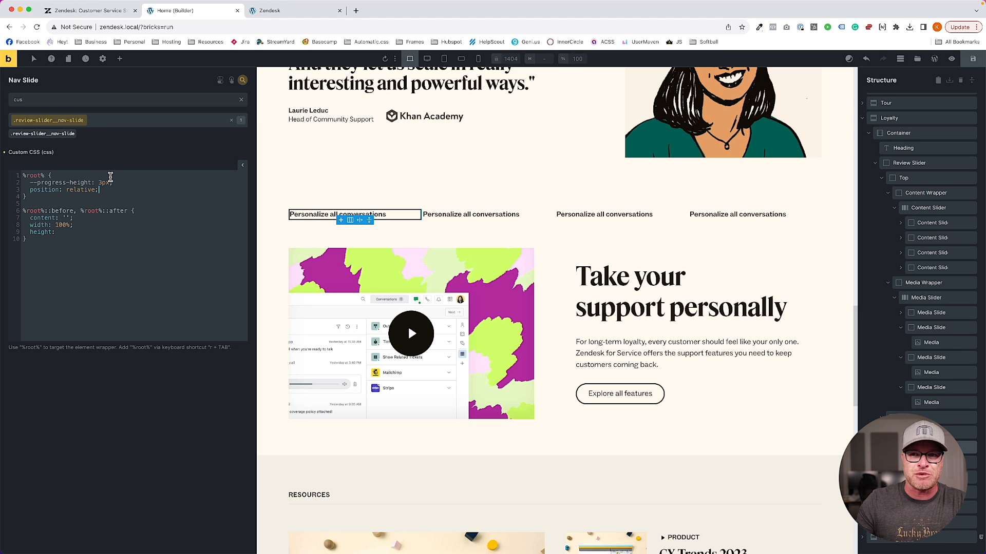
pyautogui.press('Down')
pyautogui.press('Down')
pyautogui.write('--prog')
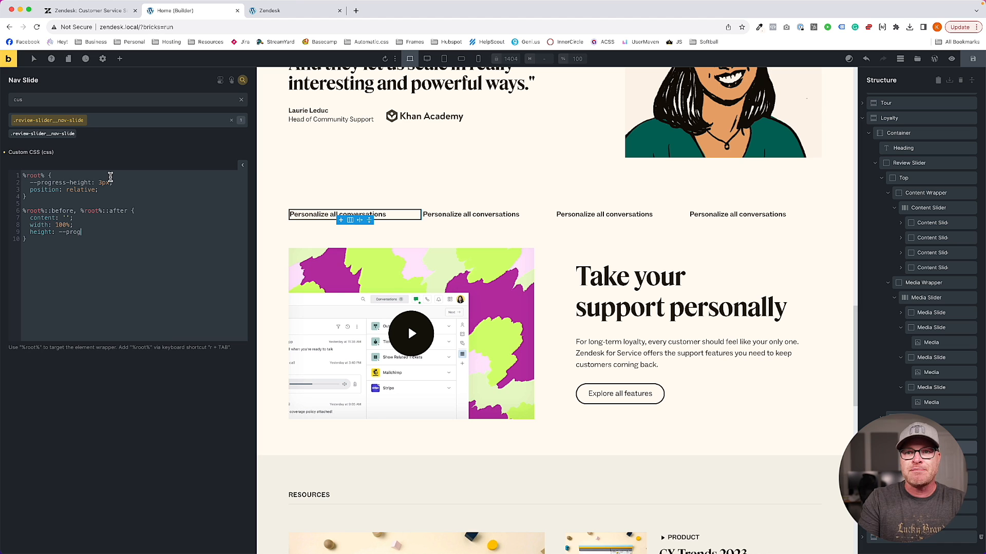
pyautogui.write('ress-height);')
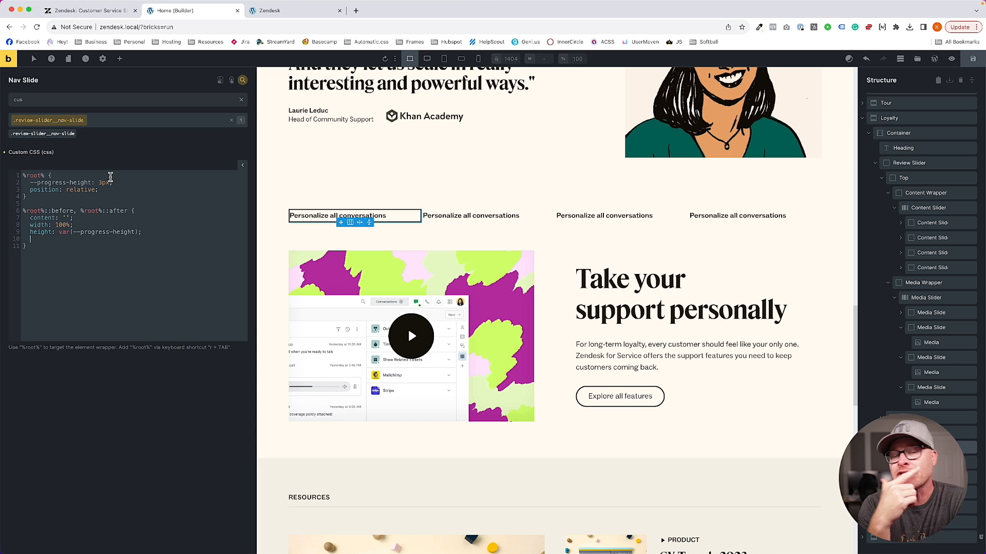
# Remove position: relative and give the pseudo-elements a var(--progress-color) background, with --black-trans-10 fallback
pyautogui.click(82, 120)
pyautogui.click(108, 191)
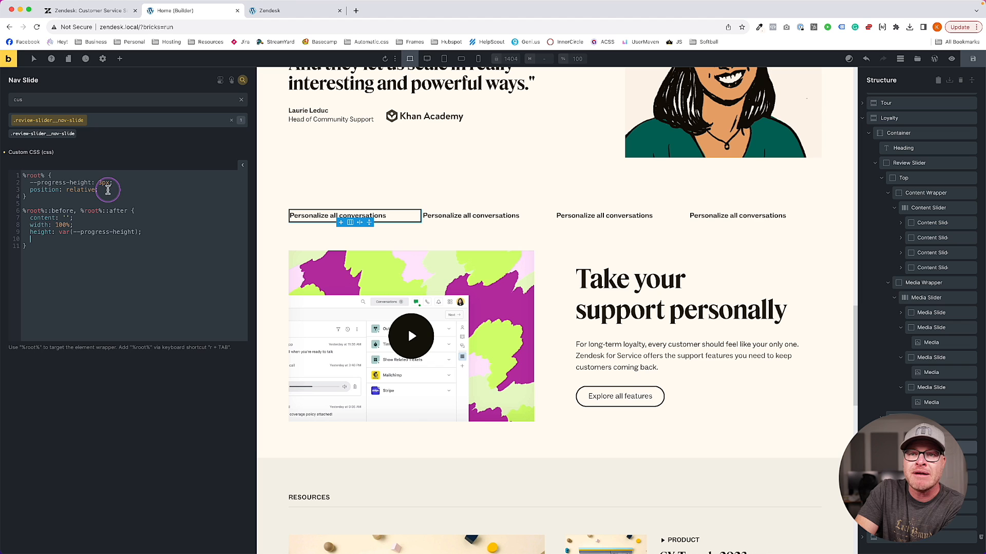
pyautogui.moveTo(103, 191); pyautogui.dragTo(13, 193)
pyautogui.press('BackSpace')
pyautogui.press('BackSpace')
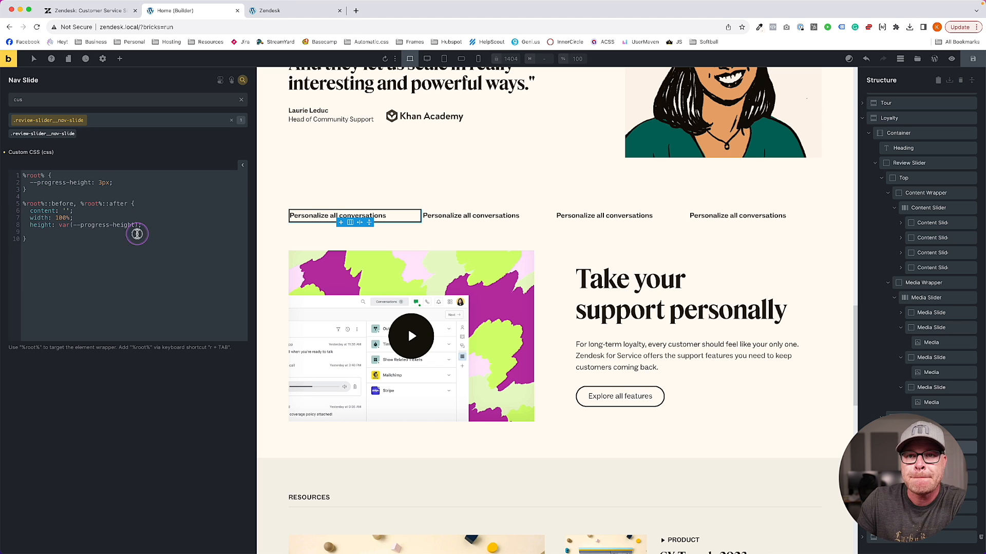
pyautogui.click(137, 234)
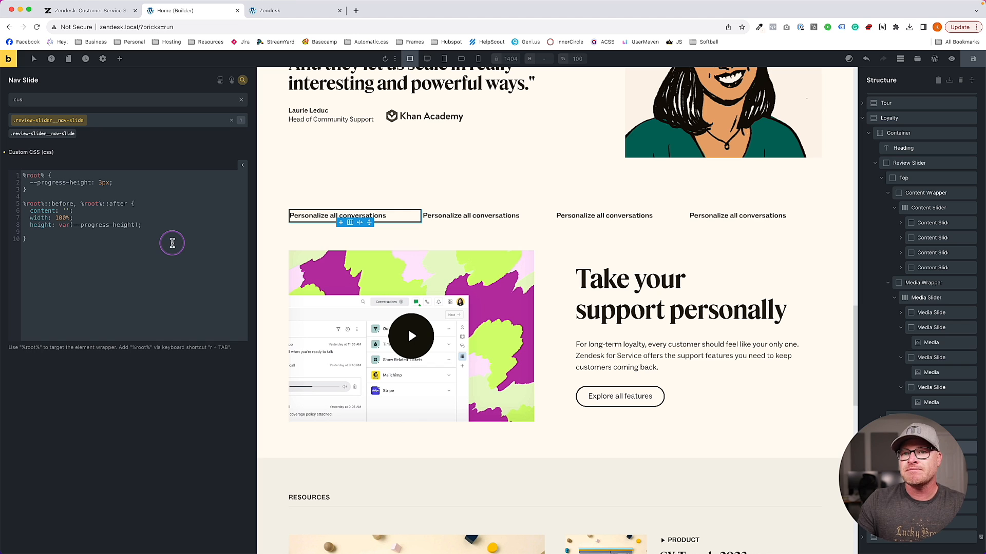
pyautogui.press('BackSpace')
pyautogui.write('background-color: var(--progress-color);')
pyautogui.press('super+s')
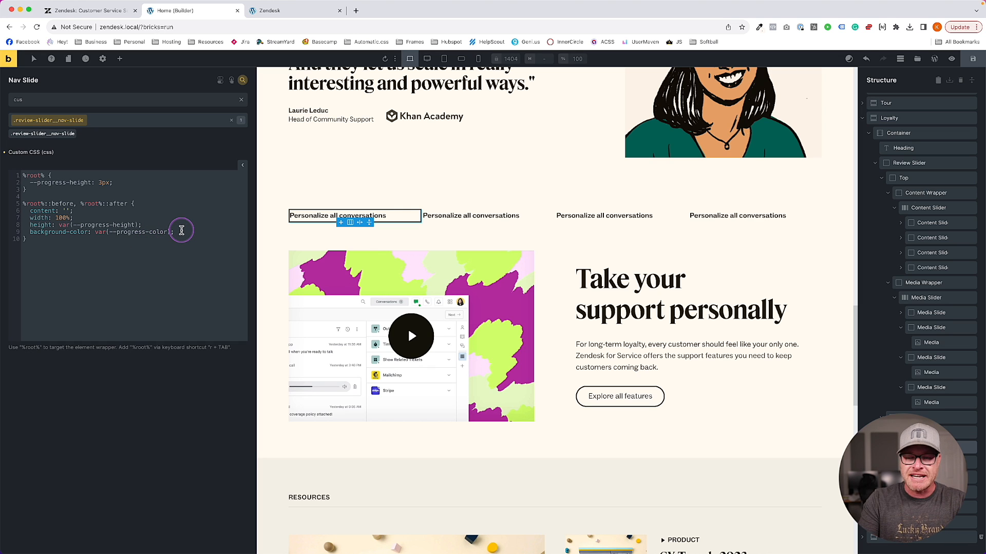
pyautogui.write('var(--')
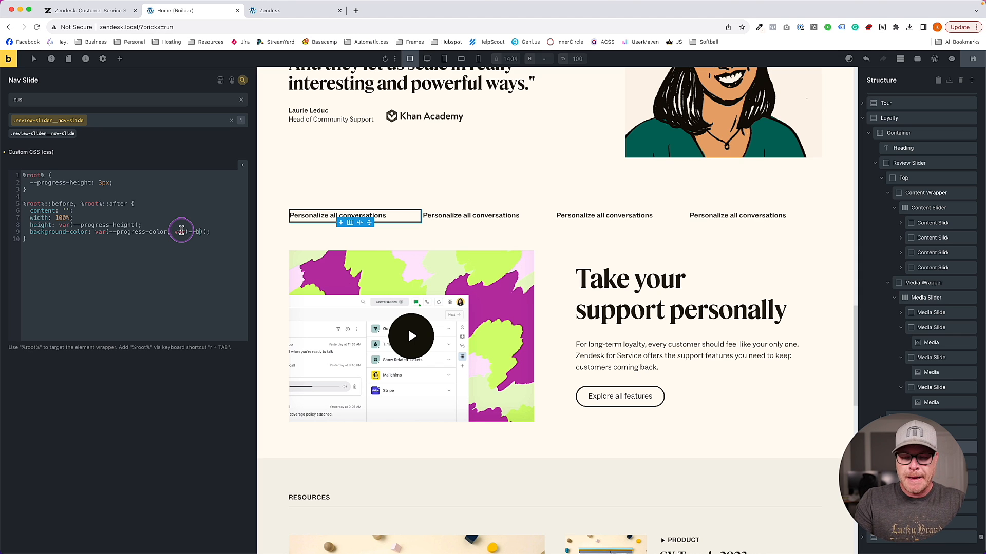
pyautogui.write('black-trans-10')
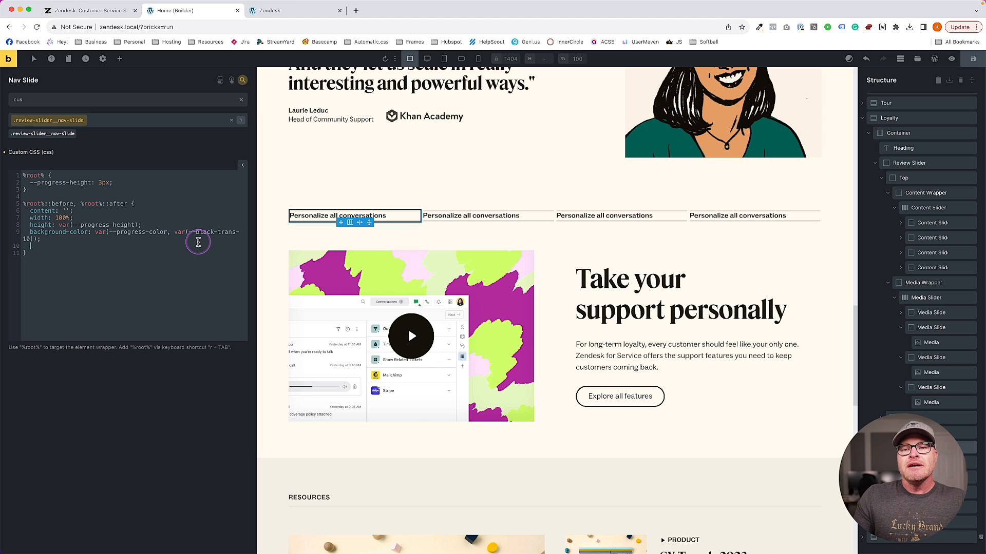
# Add inset-block-start: 0 and inset-inline-start: 0 to the pseudo-element rule
pyautogui.click(198, 242)
pyautogui.write('top:')
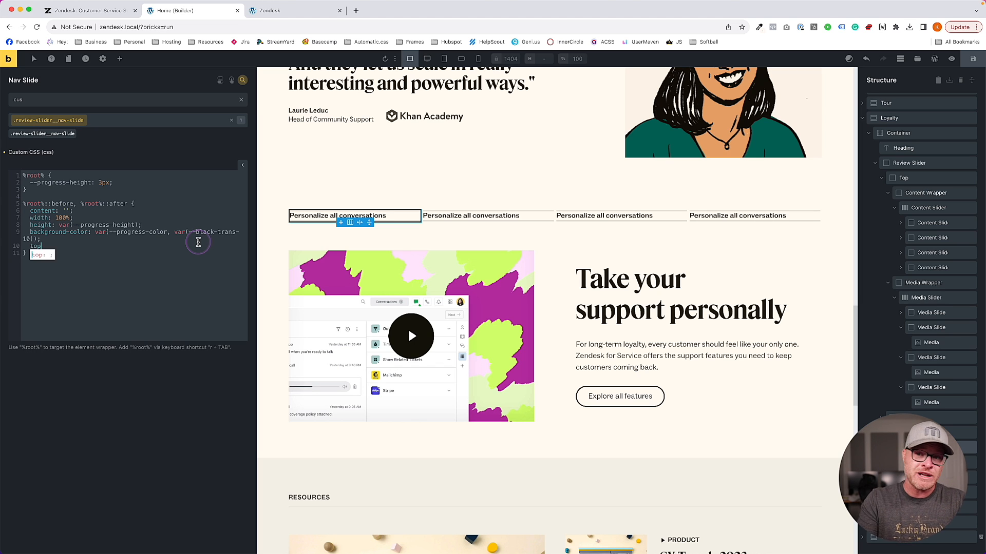
pyautogui.press('BackSpace')
pyautogui.press('BackSpace')
pyautogui.press('BackSpace')
pyautogui.press('BackSpace')
pyautogui.press('BackSpace')
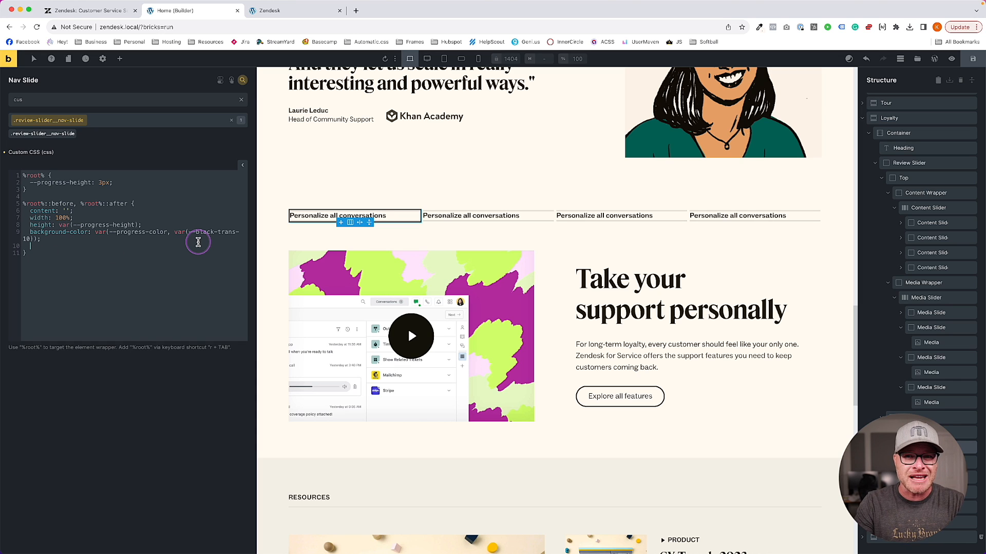
pyautogui.write('inset-block-start: 0;')
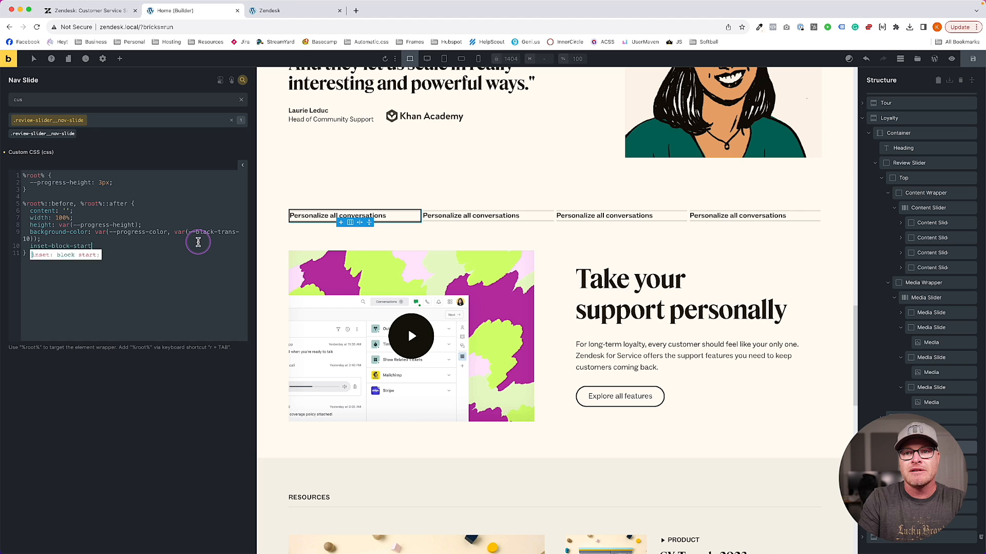
pyautogui.press('Return')
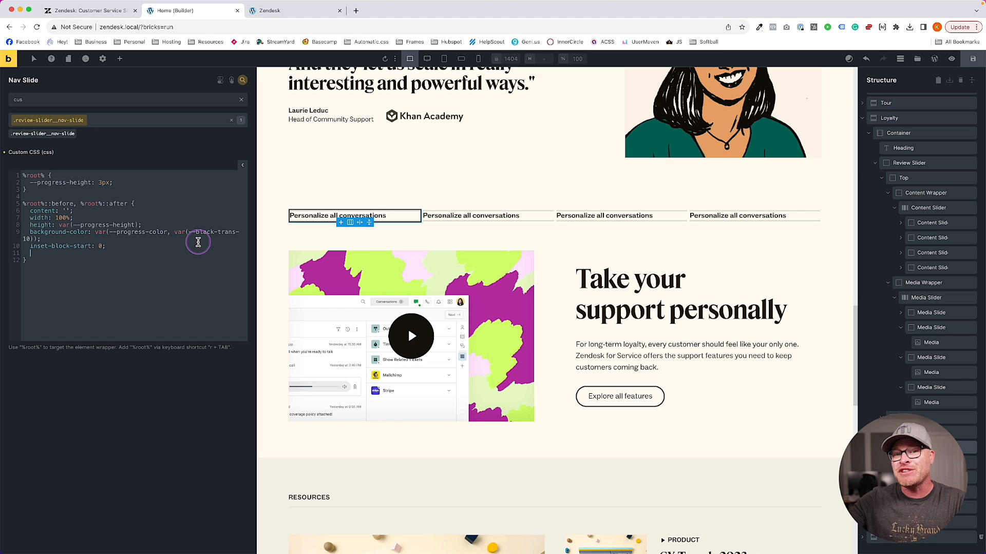
pyautogui.write('inset-blo')
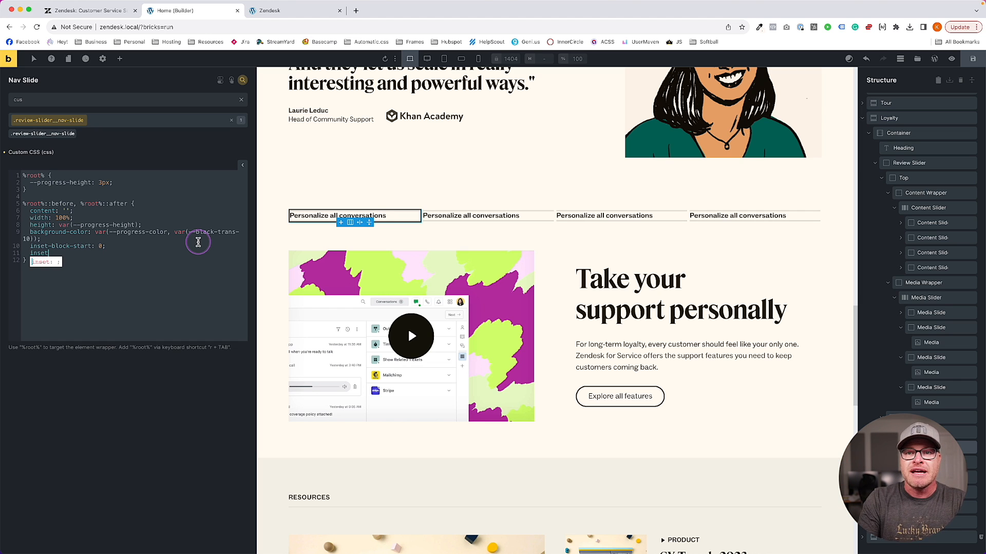
pyautogui.write('c')
pyautogui.press('BackSpace')
pyautogui.press('BackSpace')
pyautogui.press('BackSpace')
pyautogui.press('BackSpace')
pyautogui.write('inline-start: 0;')
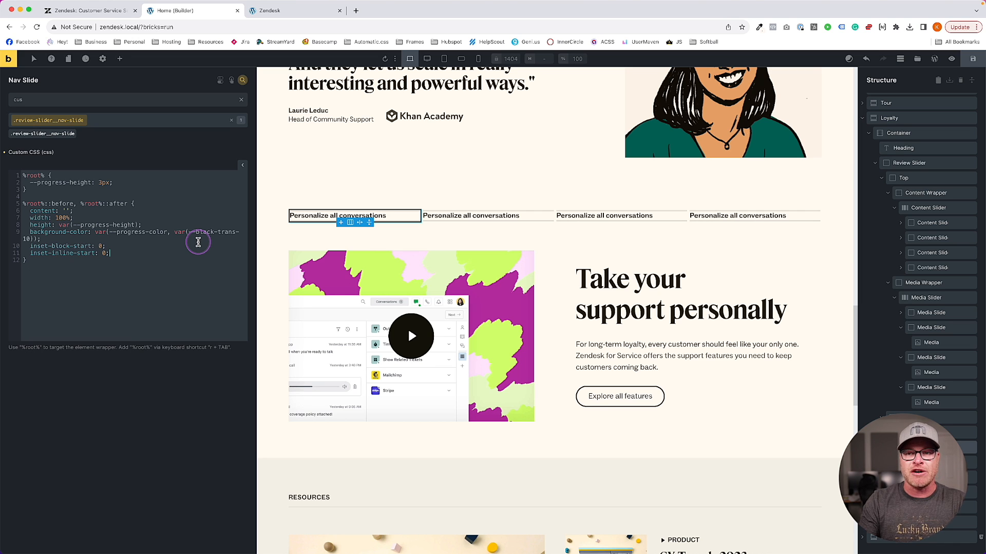
pyautogui.press('Return')
# Make the pseudo-elements position: absolute and the slide position: relative, save, and check the preview
pyautogui.write('position: absolute;')
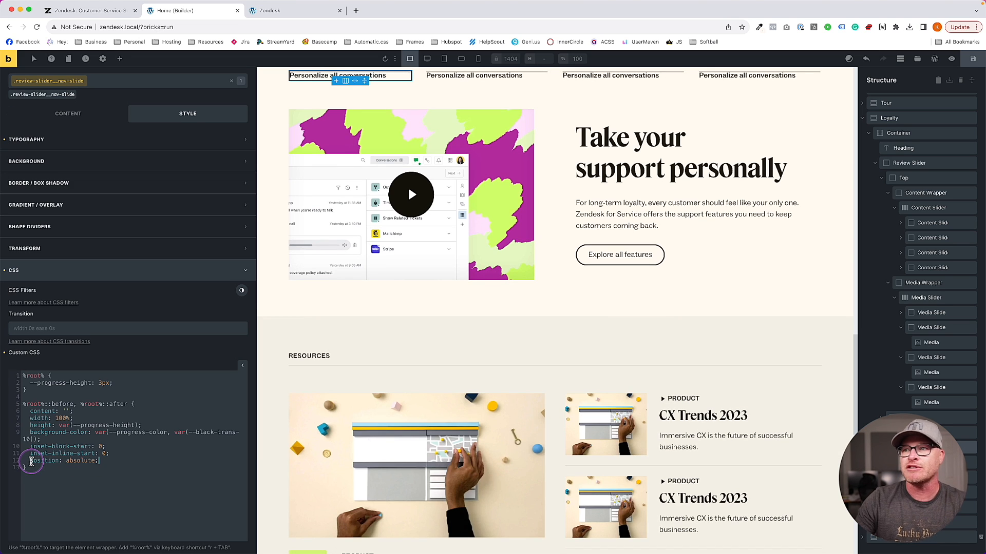
pyautogui.click(139, 384)
pyautogui.press('Return')
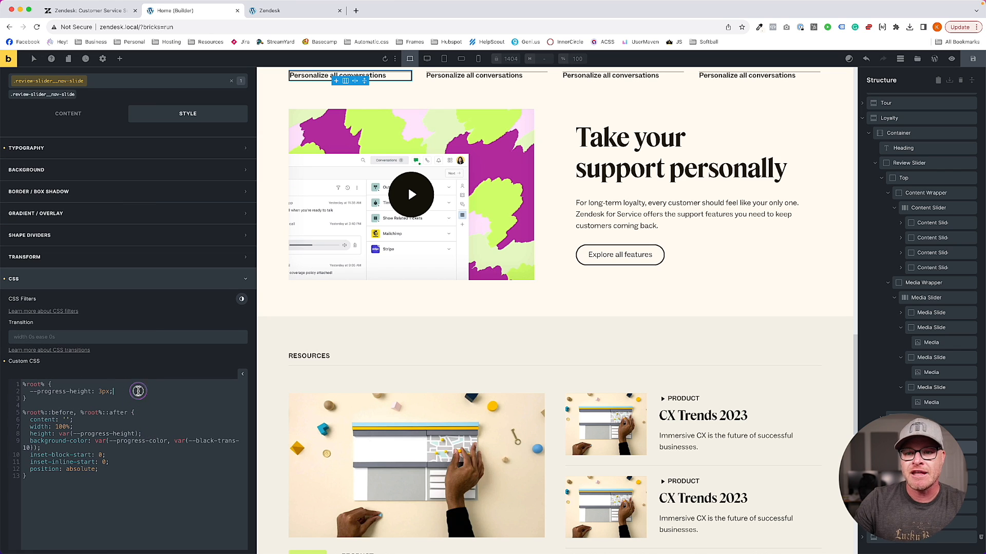
pyautogui.write('position: relative;')
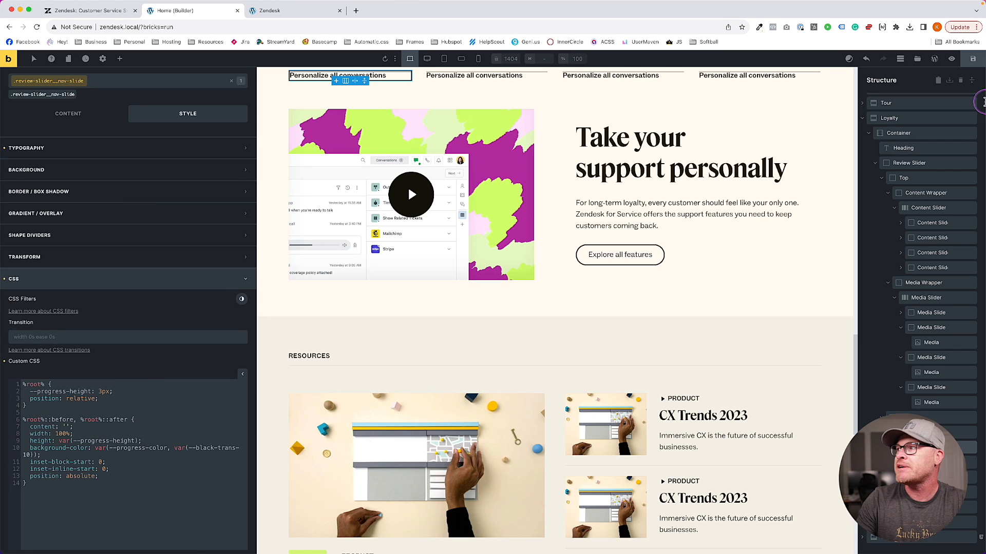
pyautogui.click(973, 58)
pyautogui.click(270, 10)
pyautogui.scroll(-10, 370, 183)
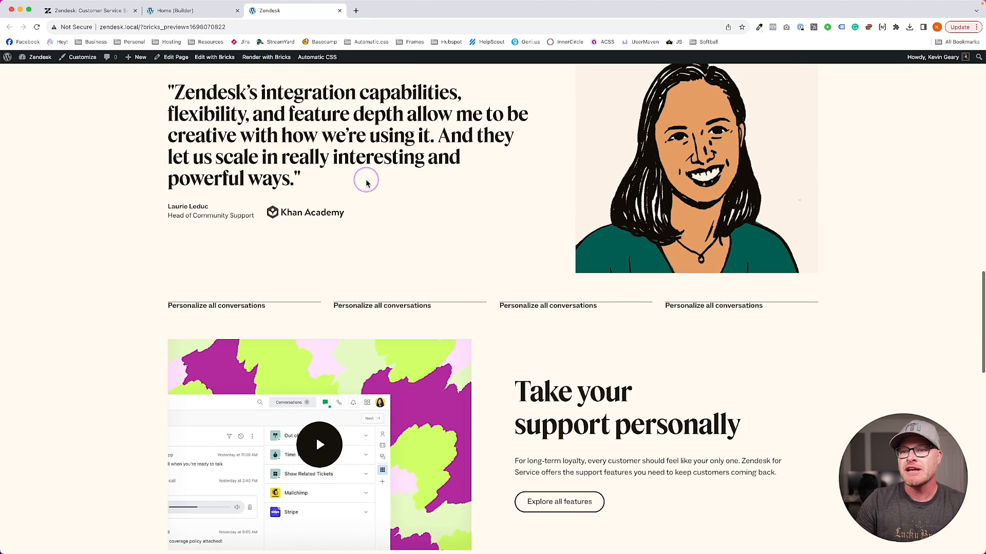
pyautogui.scroll(-1, 373, 185)
pyautogui.click(175, 10)
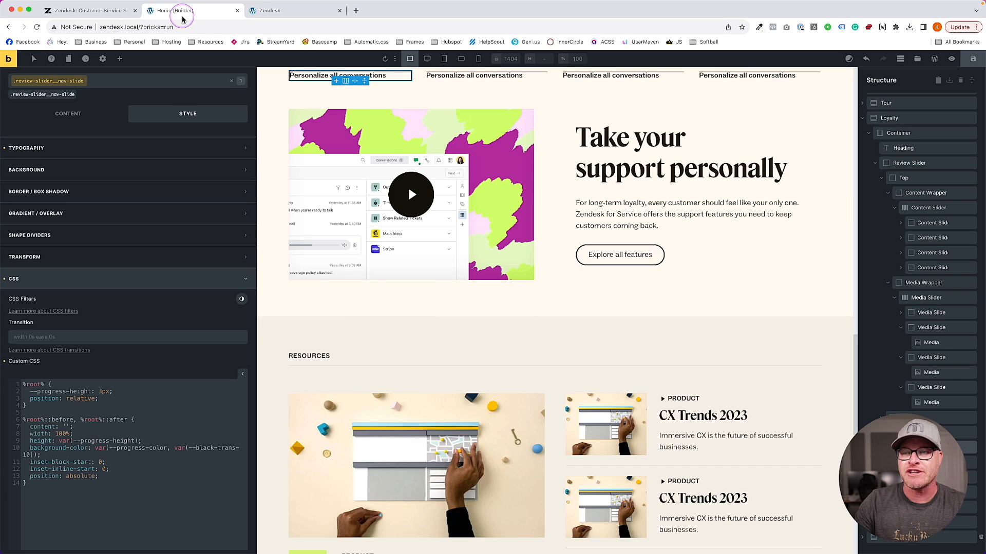
# Add padding-block-start: 1em to the slide and check the spacing on the preview
pyautogui.click(104, 399)
pyautogui.press('Return')
pyautogui.write('padd')
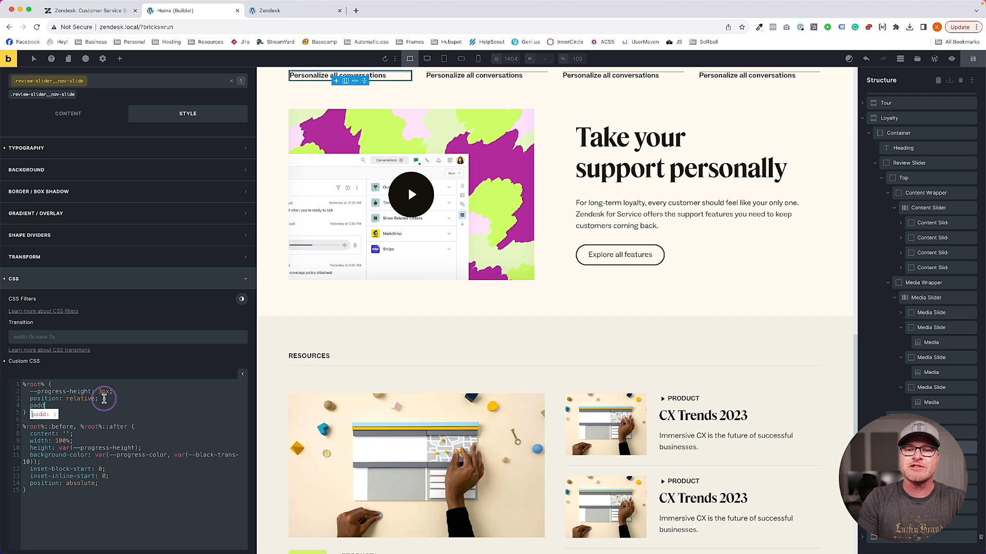
pyautogui.write('ing-tinline-start: ')
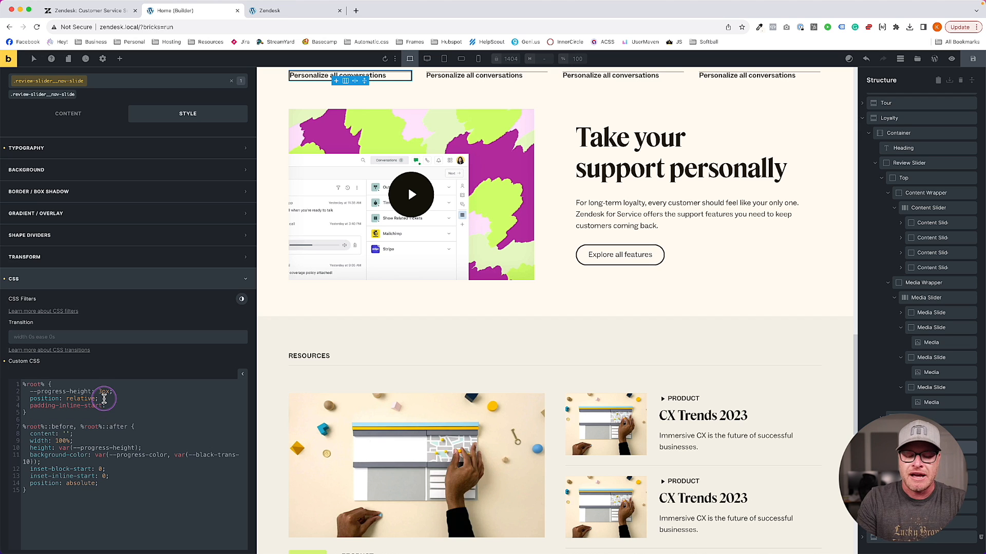
pyautogui.write('1em;')
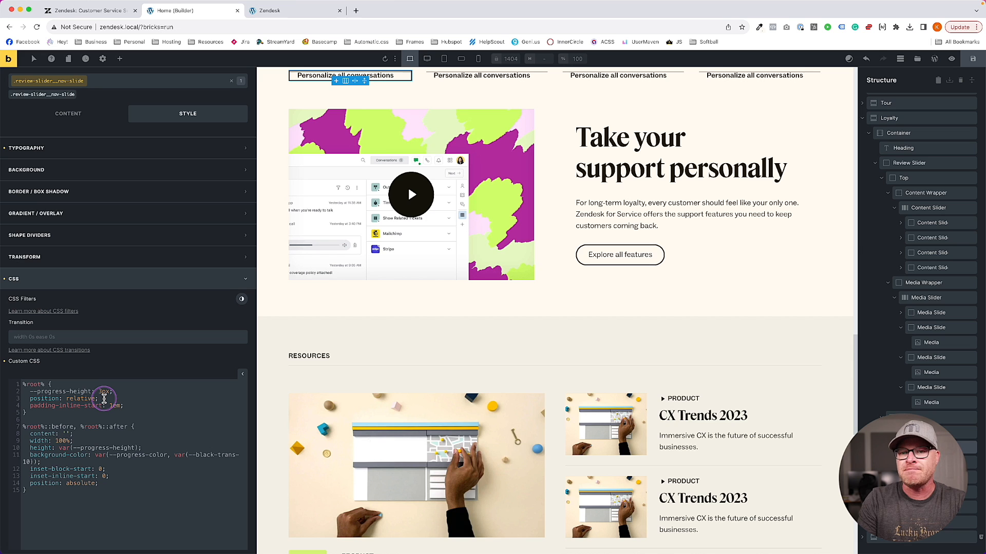
pyautogui.doubleClick(74, 406)
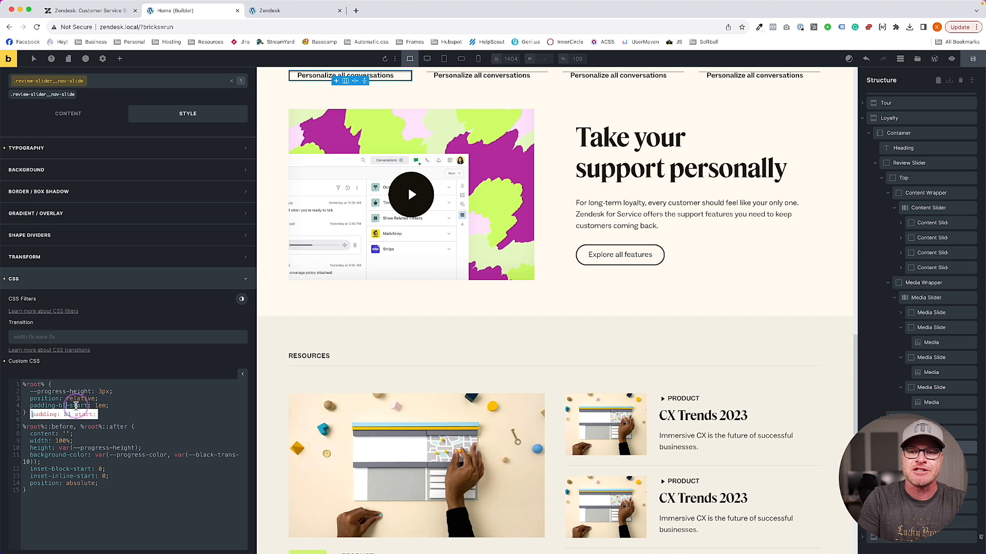
pyautogui.write('block')
pyautogui.click(275, 10)
pyautogui.scroll(-10, 379, 223)
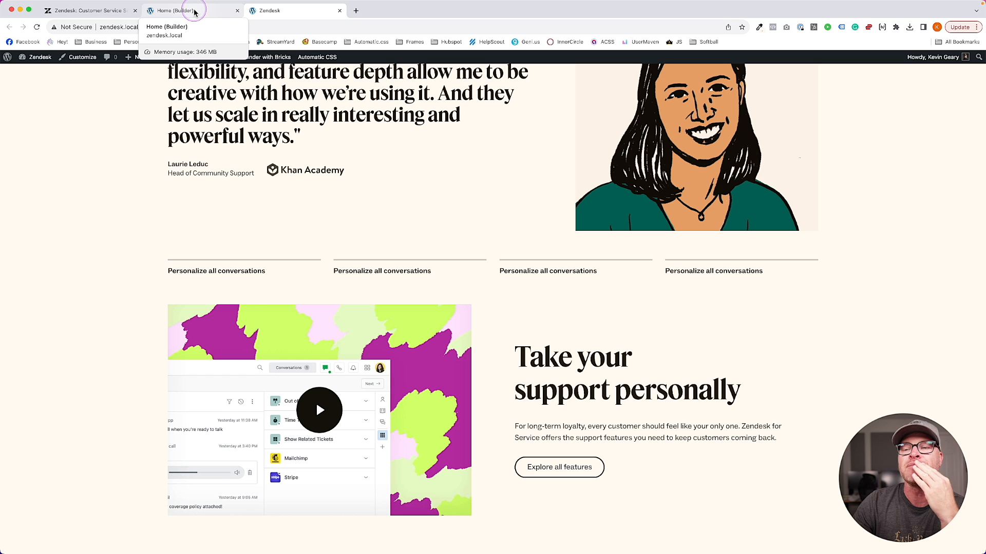
pyautogui.click(168, 11)
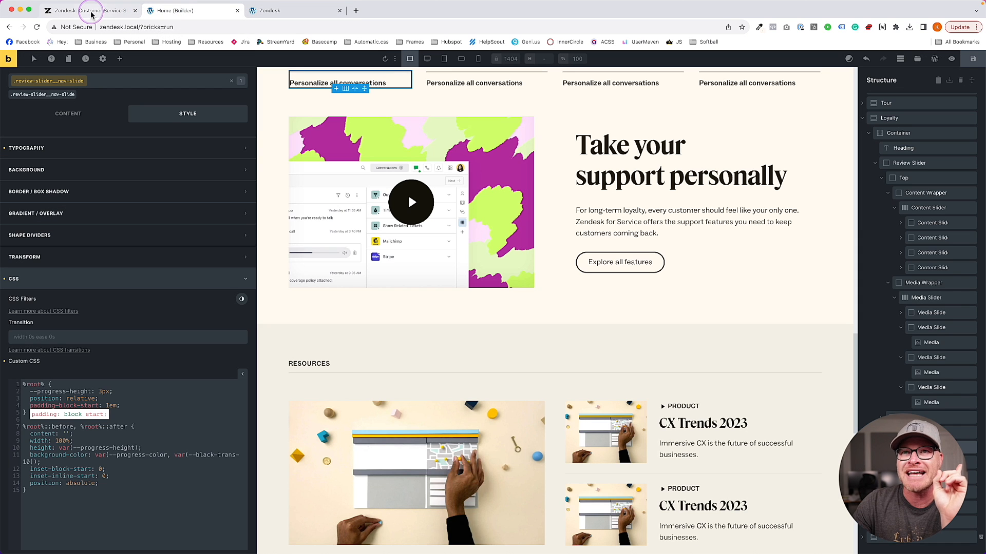
# Start a new %root% rule below the pseudo-element rule
pyautogui.click(130, 449)
pyautogui.scroll(-2, 130, 449)
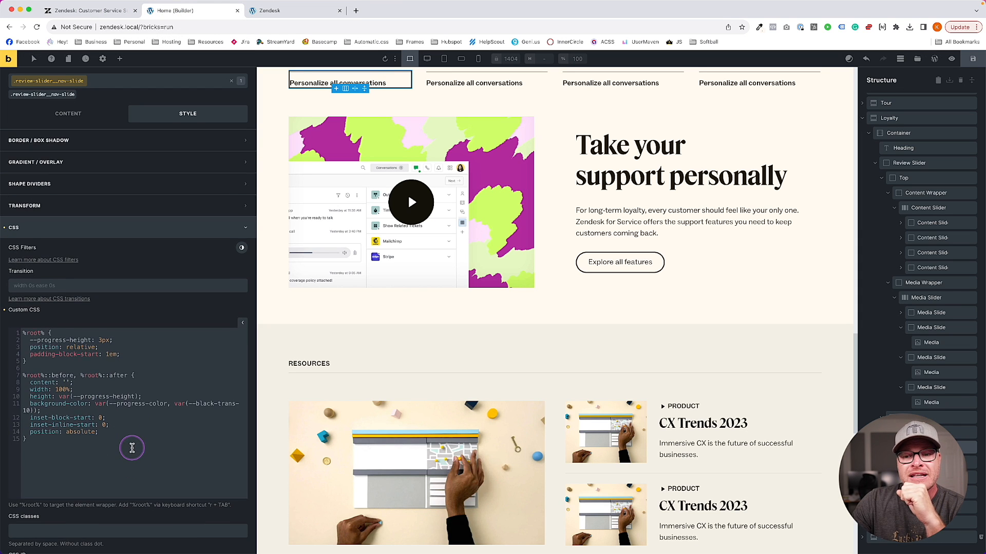
pyautogui.click(136, 440)
pyautogui.press('Return')
pyautogui.write('r')
pyautogui.press('Tab')
# Create a %root%::after rule with --progress-color: var(--action), save, and reload the preview
pyautogui.write('::after {')
pyautogui.press('Return')
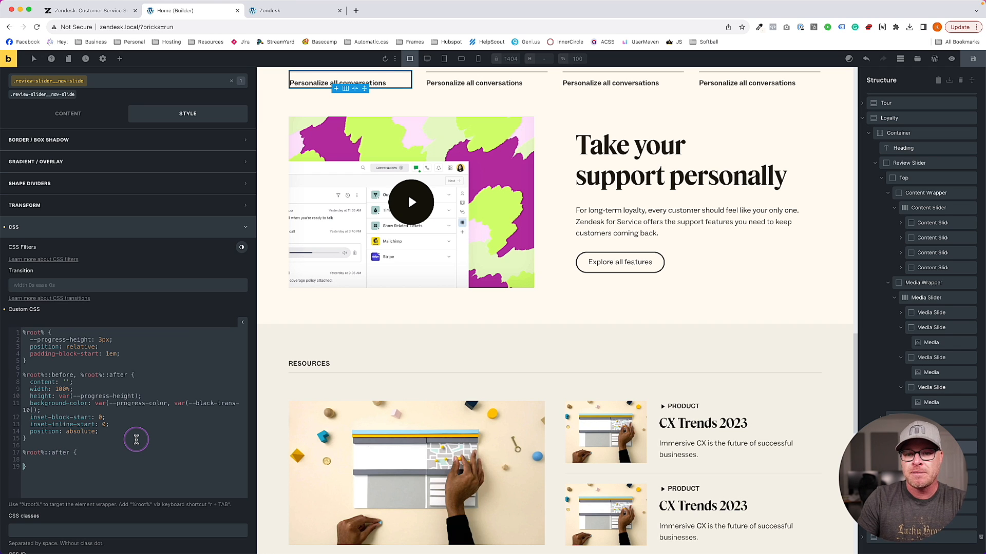
pyautogui.write('--progress-color:')
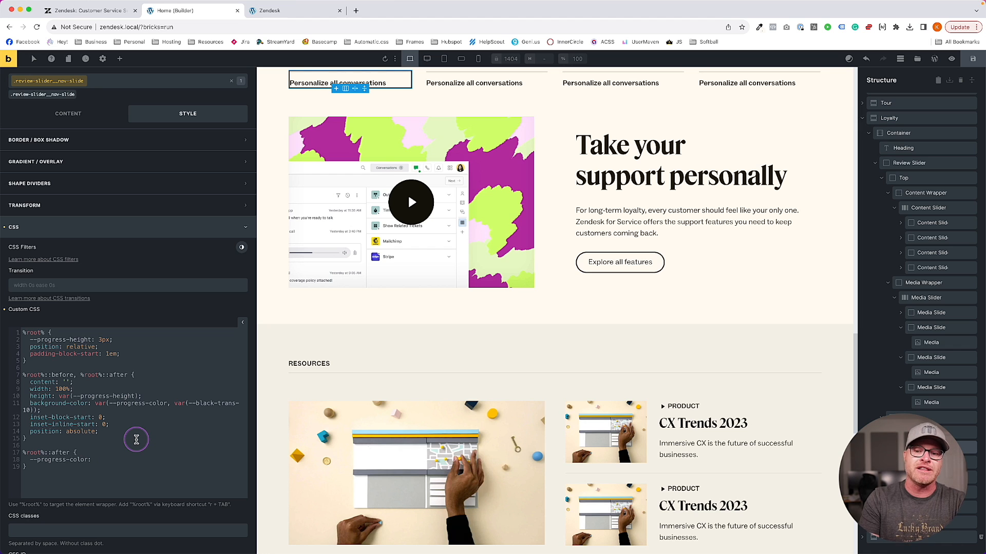
pyautogui.write(' var(--action);')
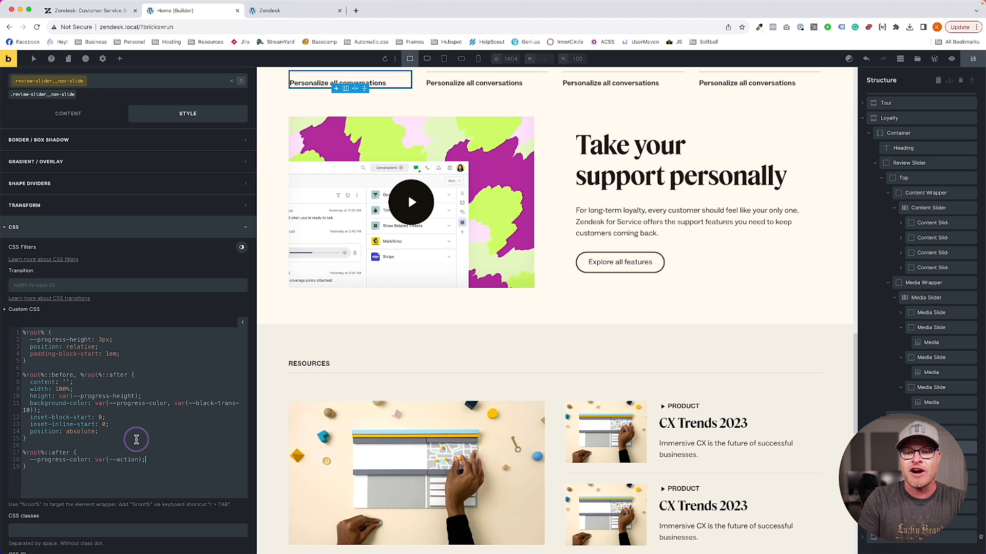
pyautogui.press('super+s')
pyautogui.click(281, 17)
pyautogui.press('super+r')
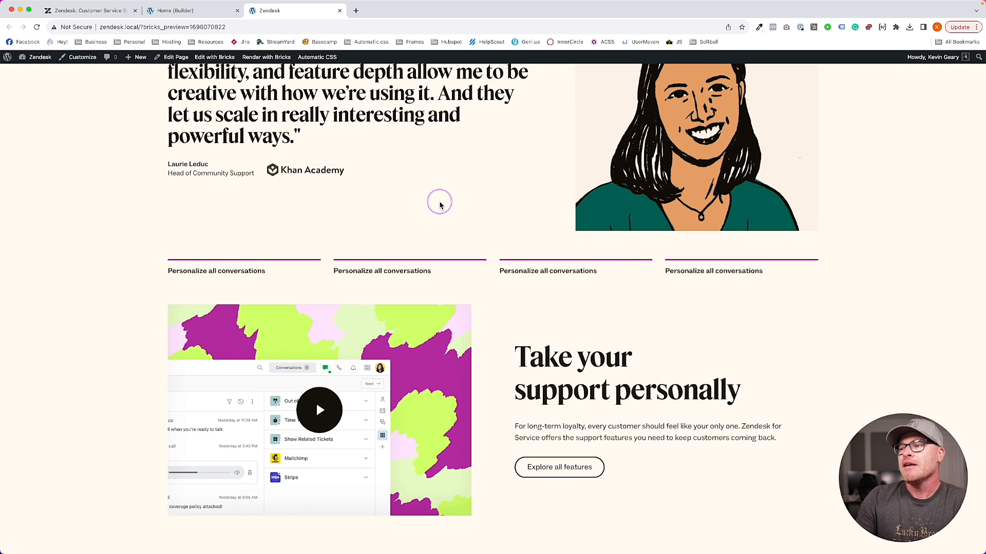
pyautogui.scroll(1, 438, 203)
pyautogui.scroll(-2, 429, 196)
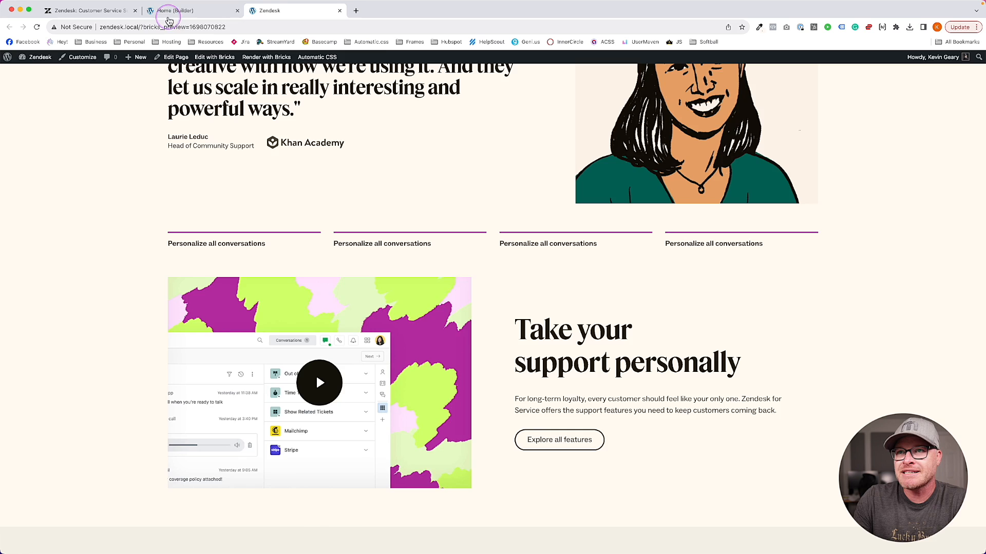
pyautogui.click(173, 10)
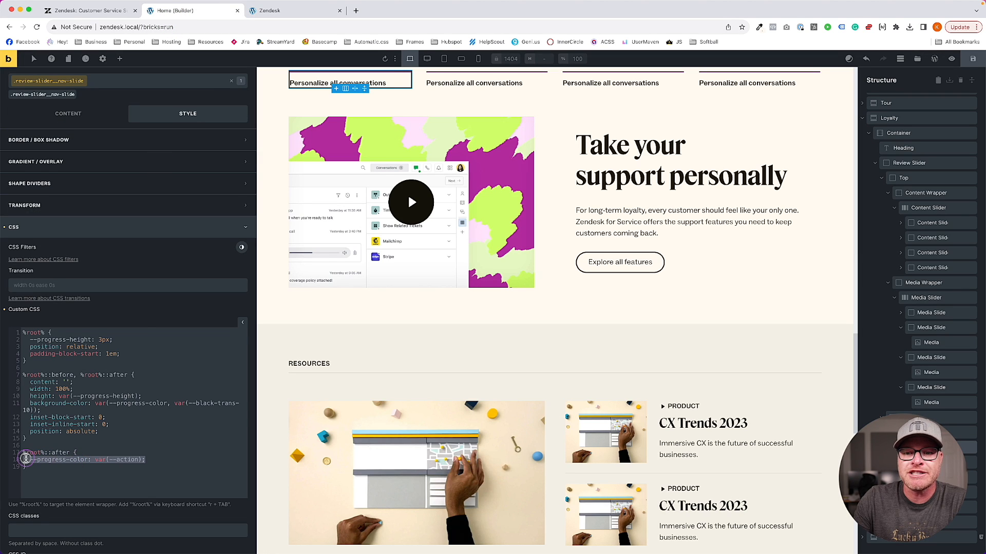
# Add width: 50% to the ::after rule and check the half-width lines on the preview
pyautogui.moveTo(101, 404); pyautogui.dragTo(161, 405)
pyautogui.click(218, 448)
pyautogui.moveTo(144, 458); pyautogui.dragTo(31, 459)
pyautogui.click(167, 458)
pyautogui.press('Return')
pyautogui.write('width: 50%;')
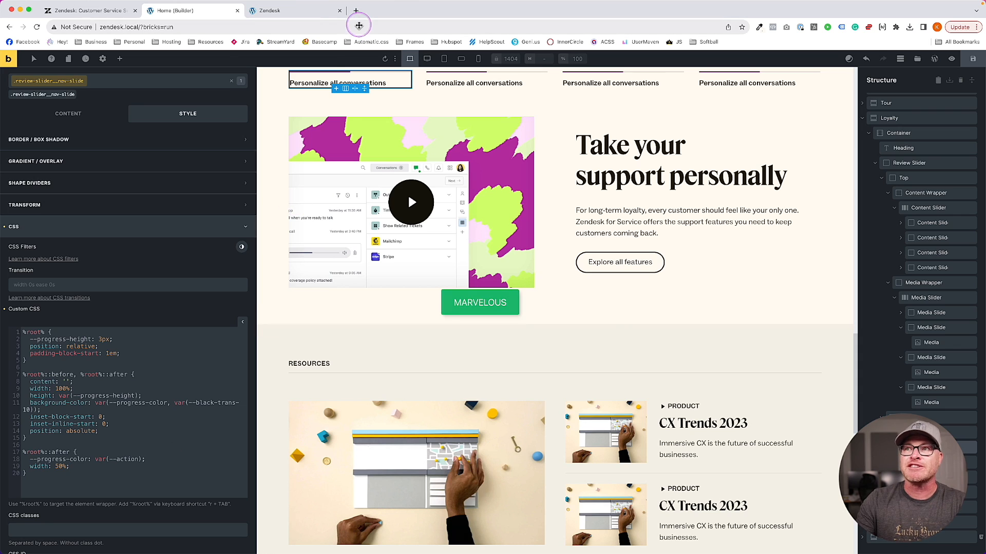
pyautogui.click(319, 15)
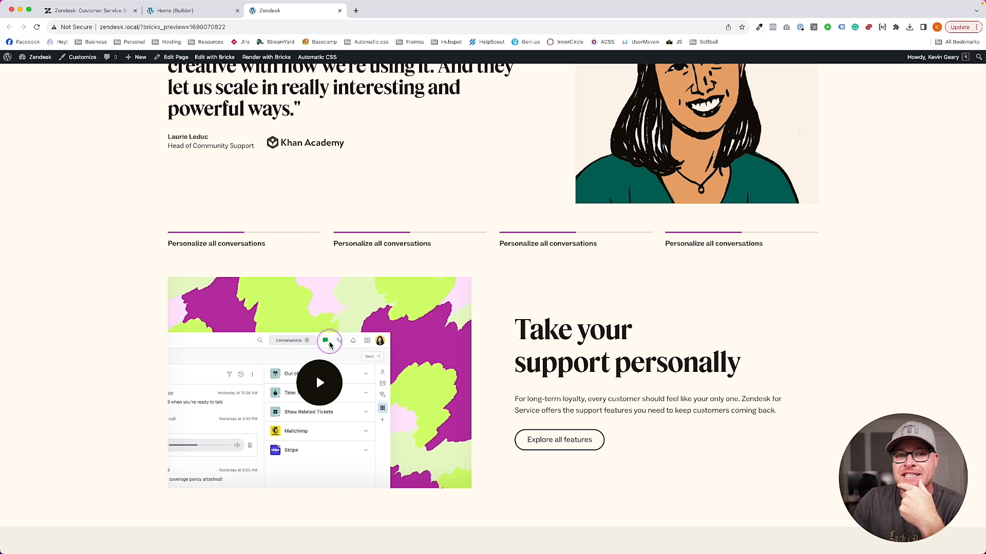
pyautogui.click(173, 10)
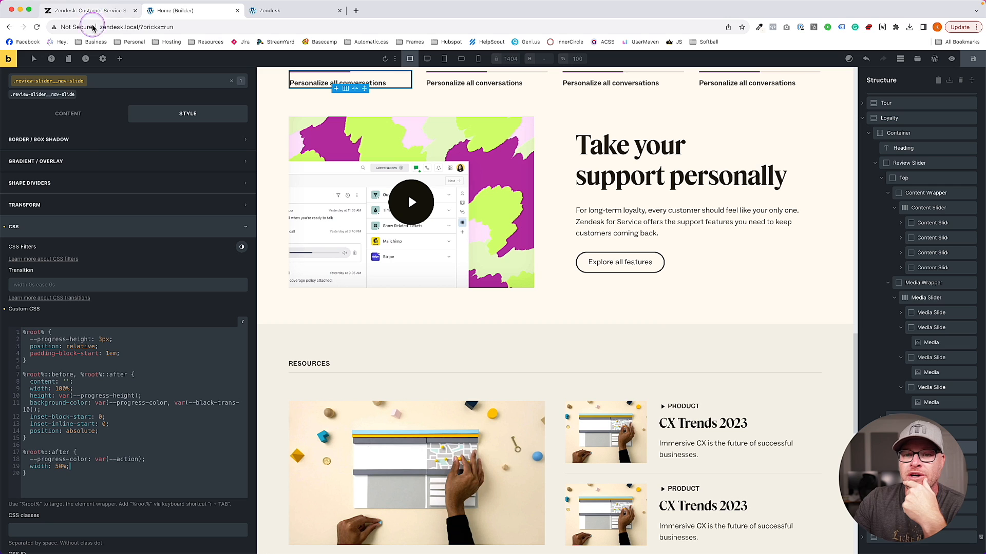
pyautogui.click(91, 471)
pyautogui.press('Return')
pyautogui.press('Return')
pyautogui.scroll(3, 128, 256)
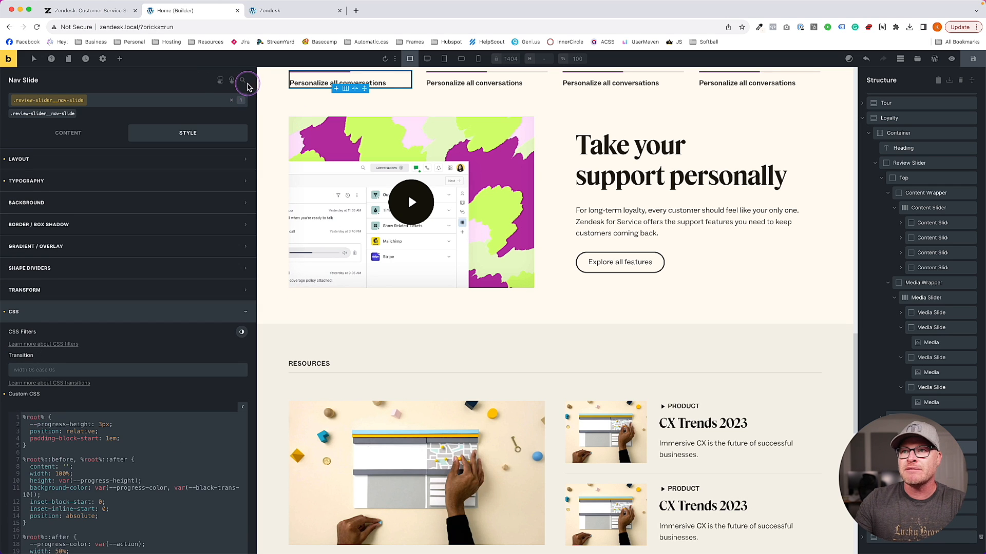
pyautogui.click(242, 80)
pyautogui.write('cus')
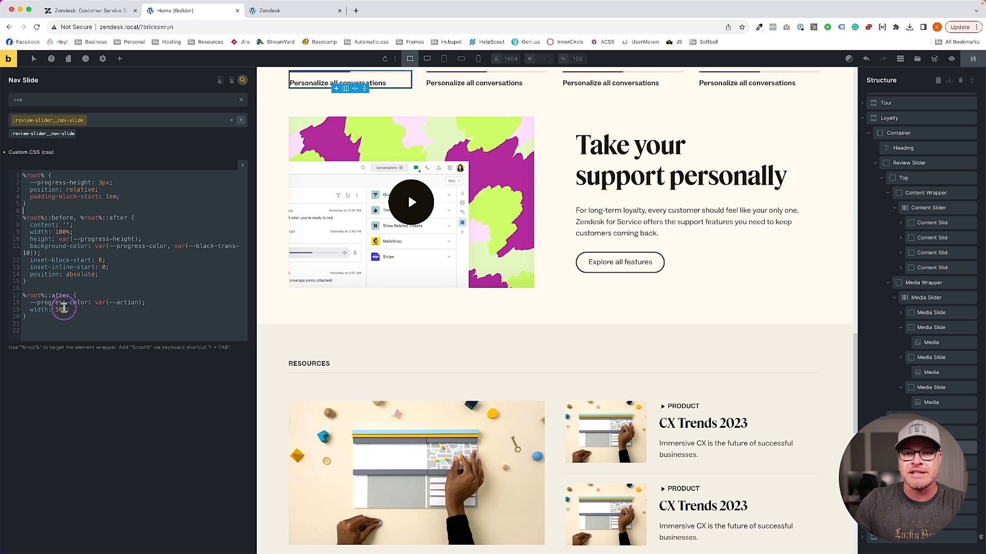
pyautogui.click(100, 337)
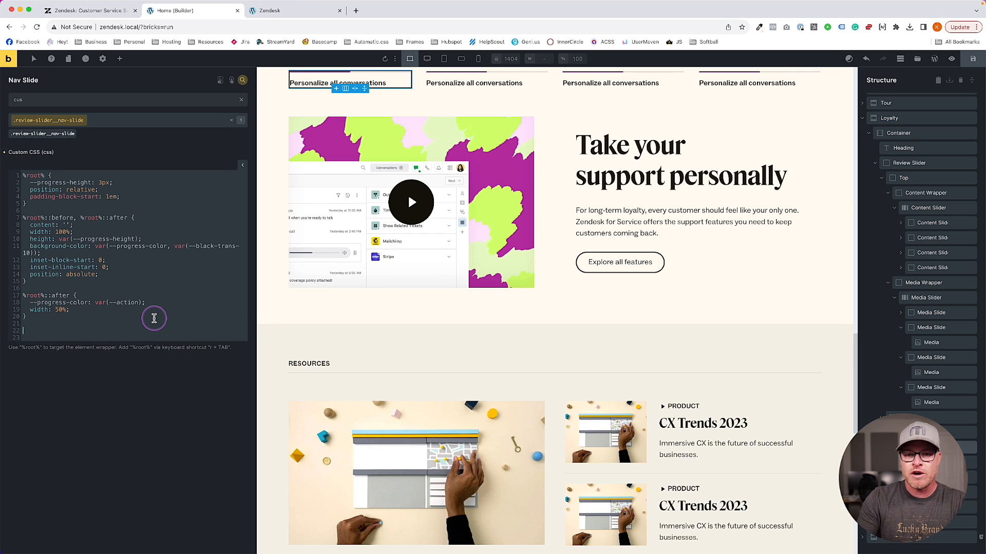
pyautogui.write('@keyframes pro')
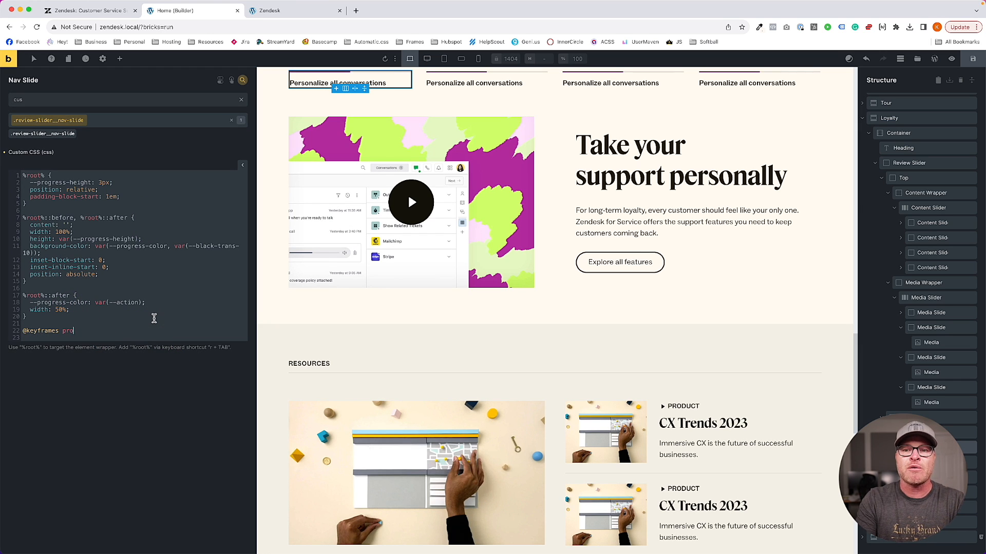
pyautogui.write('gress {}')
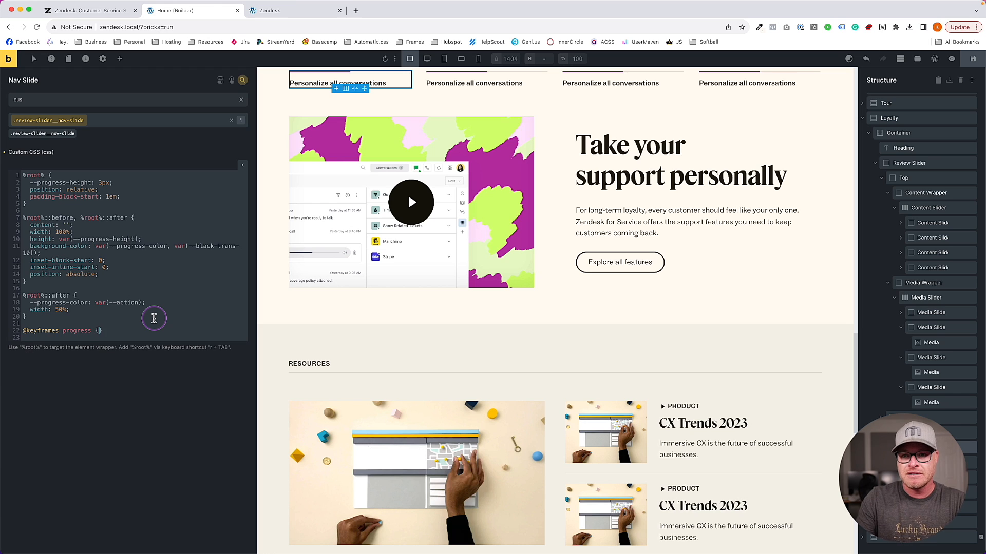
pyautogui.press('Return')
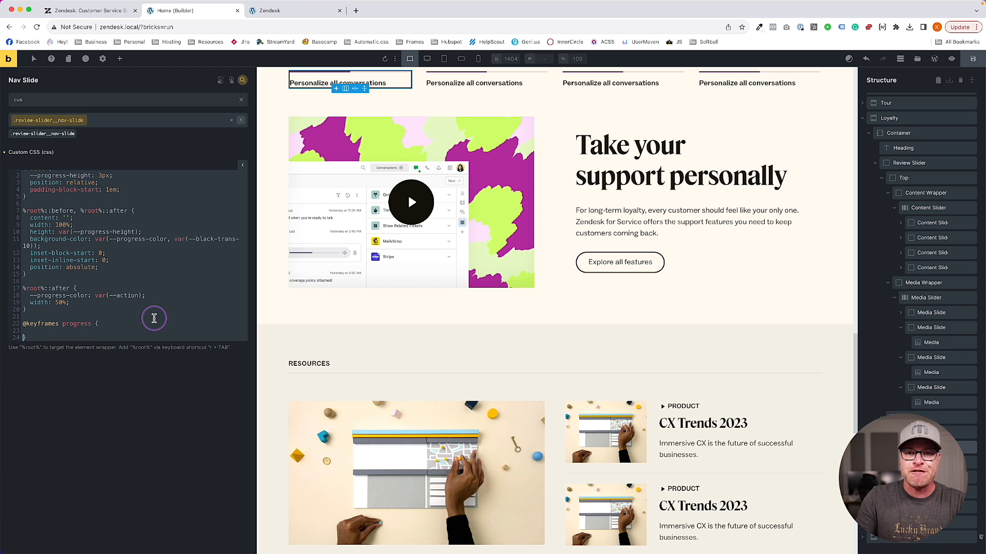
pyautogui.write('0% {}   100% {')
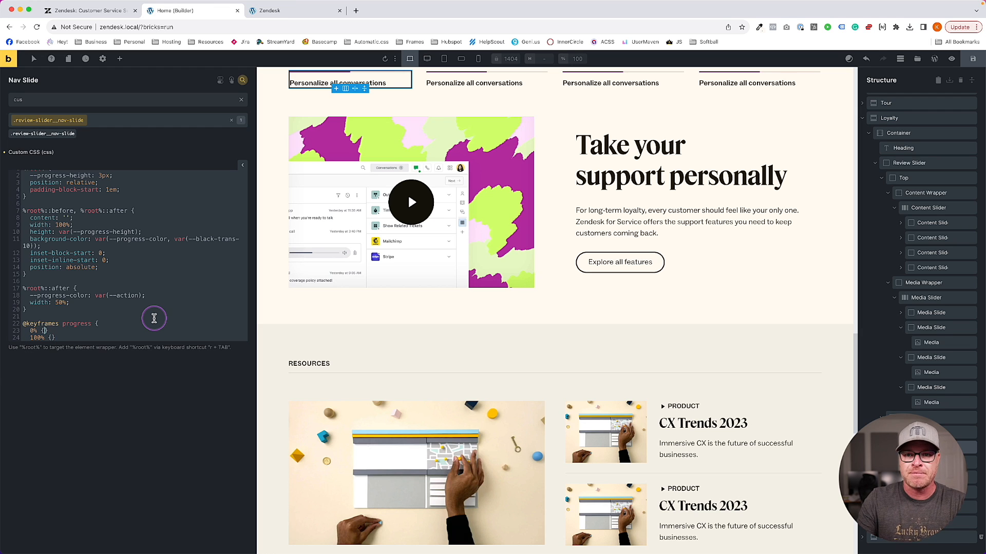
pyautogui.press('Return')
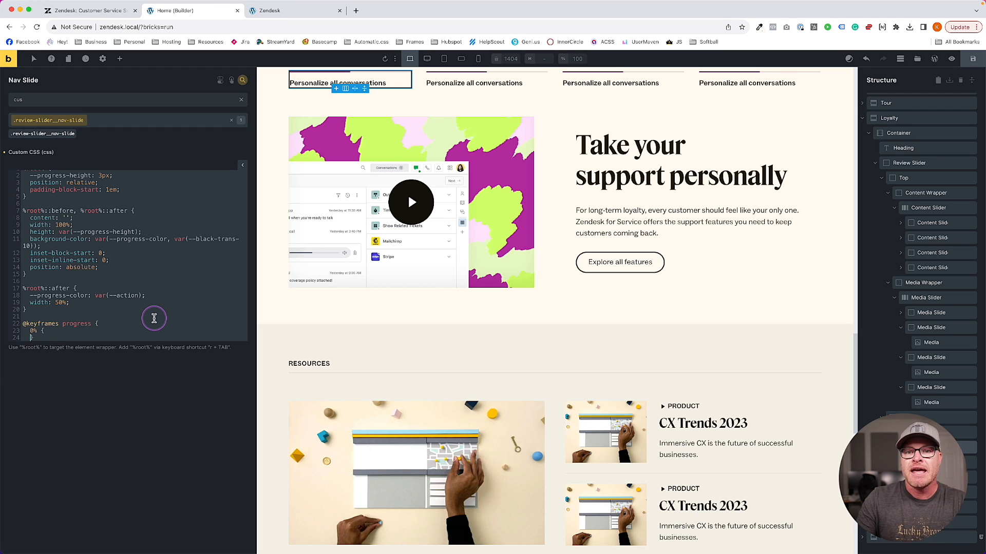
pyautogui.press('Return')
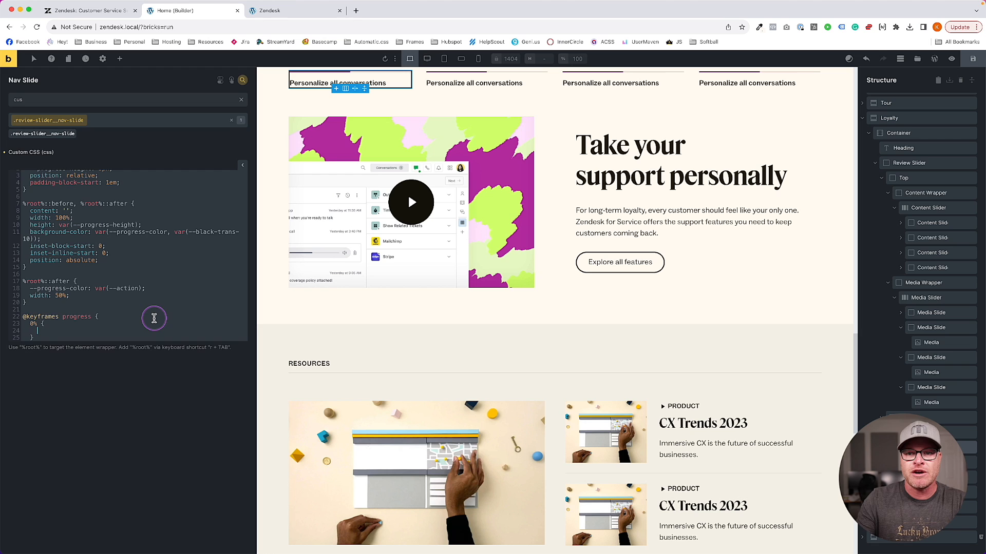
pyautogui.scroll(-1, 132, 315)
pyautogui.write('width: 0;')
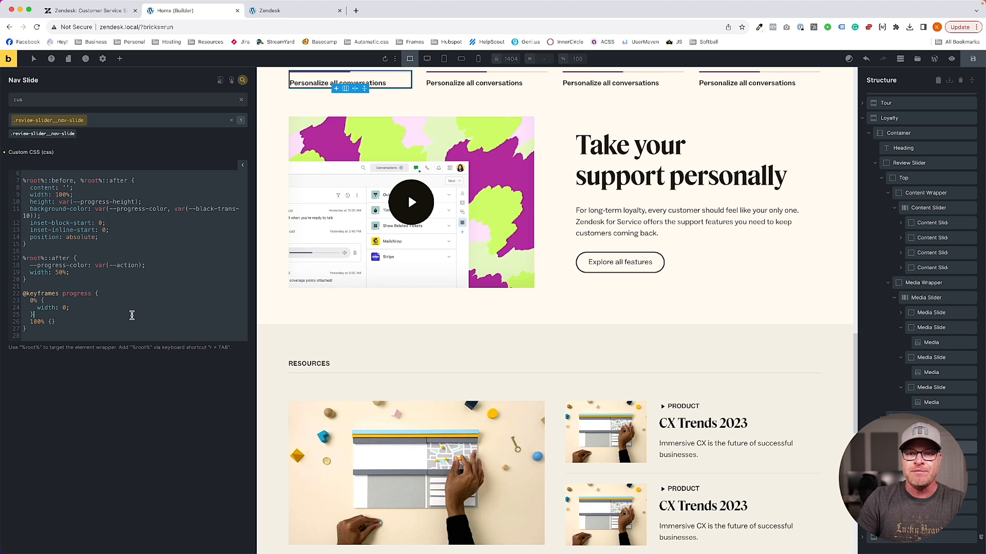
pyautogui.press('Return')
pyautogui.write('width: 100%;')
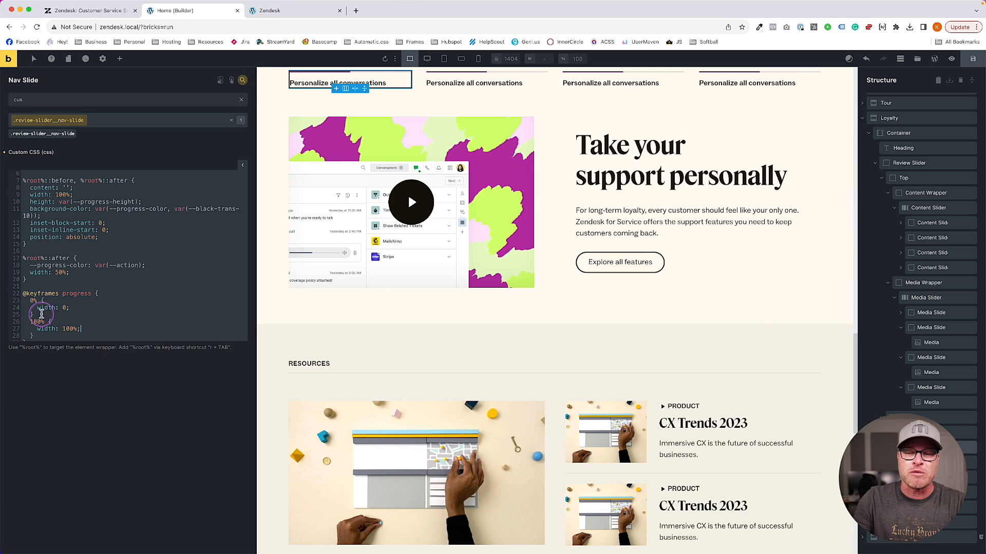
pyautogui.scroll(-1, 43, 314)
pyautogui.hotkey('ctrl', 's')
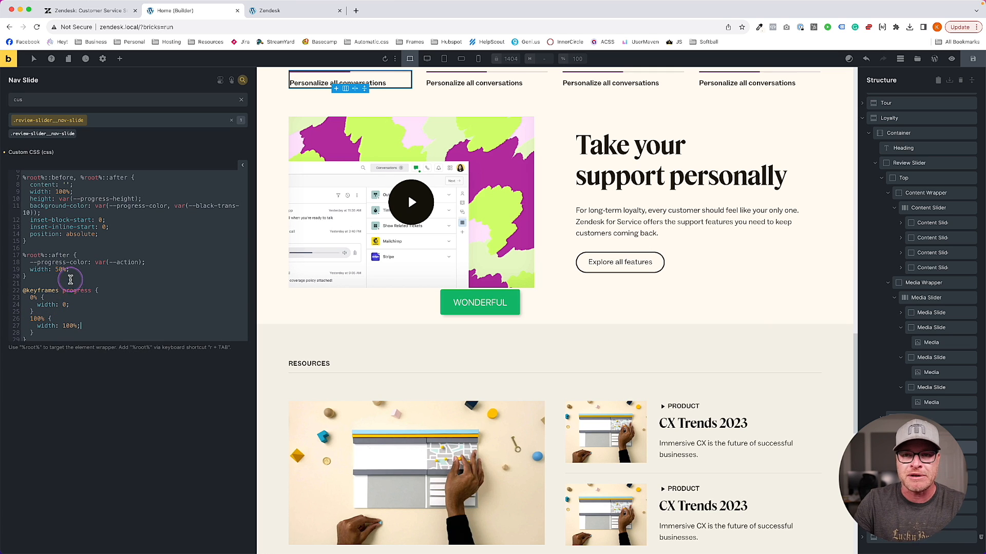
# Replace ::after's width: 50% with animation: progress 10s linear
pyautogui.click(73, 270)
pyautogui.moveTo(76, 269); pyautogui.dragTo(30, 270)
pyautogui.press('BackSpace')
pyautogui.write('an')
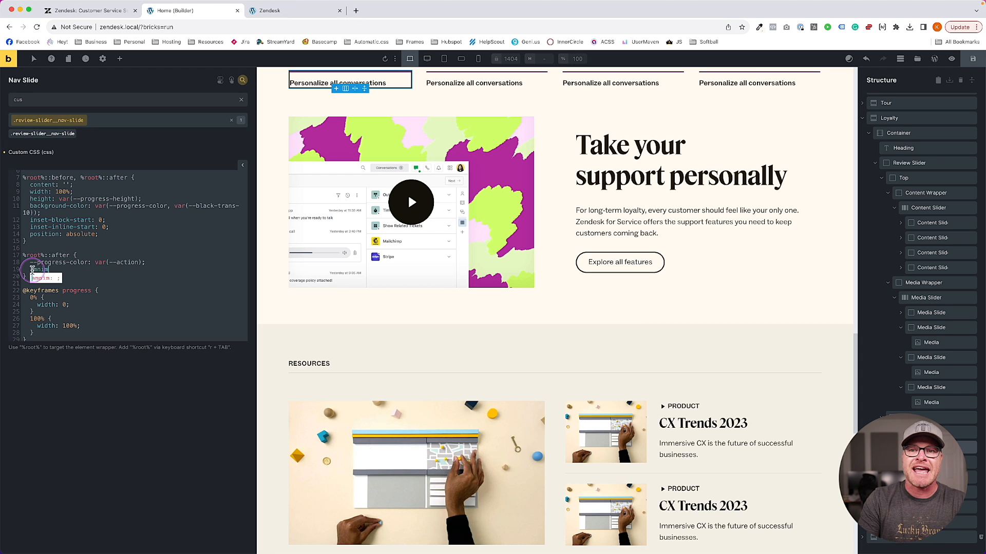
pyautogui.write('im')
pyautogui.press('Tab')
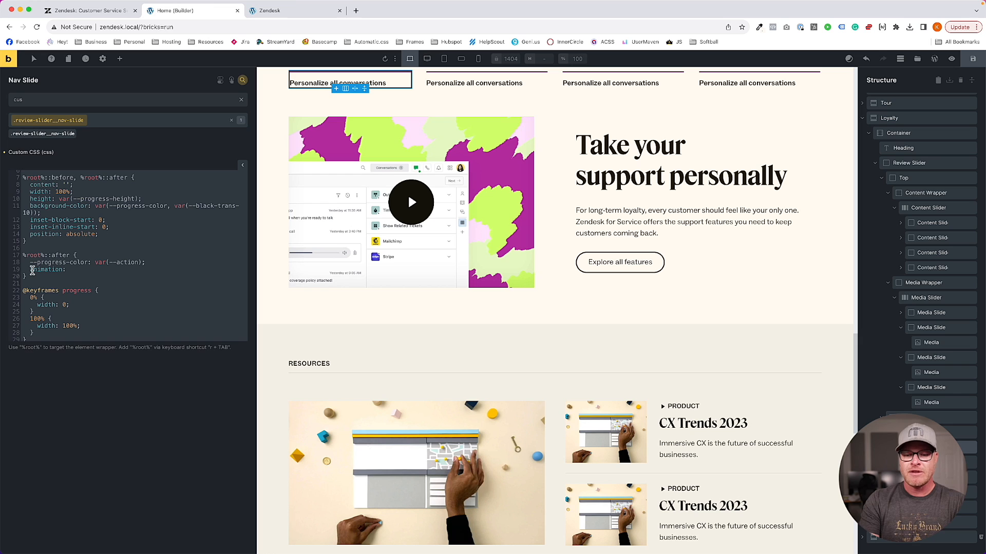
pyautogui.write('progress ')
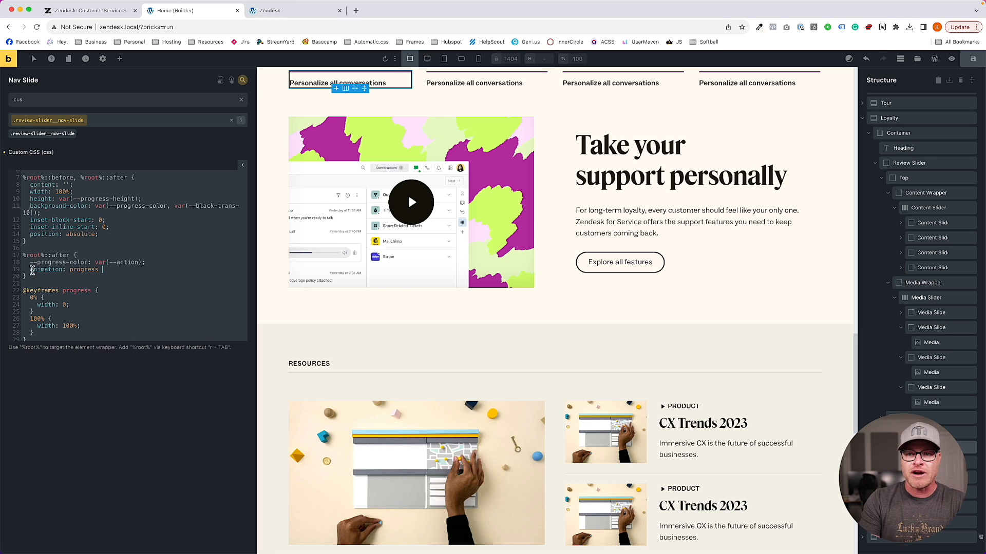
pyautogui.write('10s linear;')
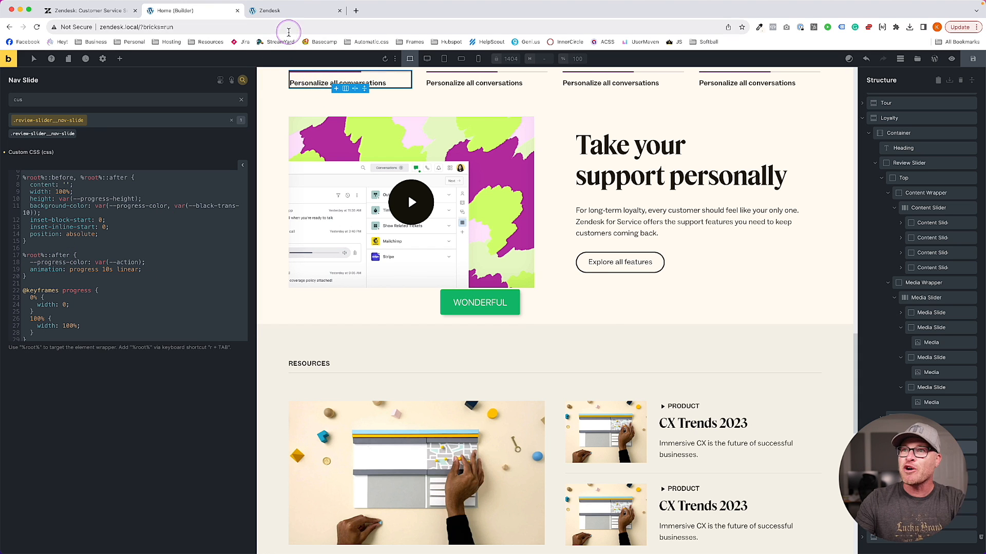
# Check the local preview, then close DevTools on live zendesk.com, reload it, and return to the builder
pyautogui.click(287, 10)
pyautogui.scroll(15, 246, 184)
pyautogui.scroll(-2, 247, 185)
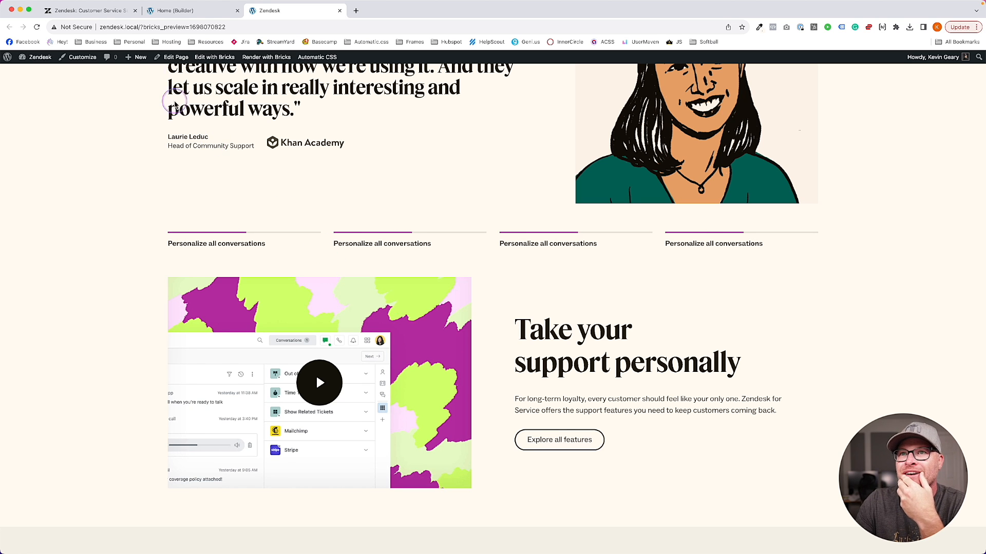
pyautogui.click(115, 13)
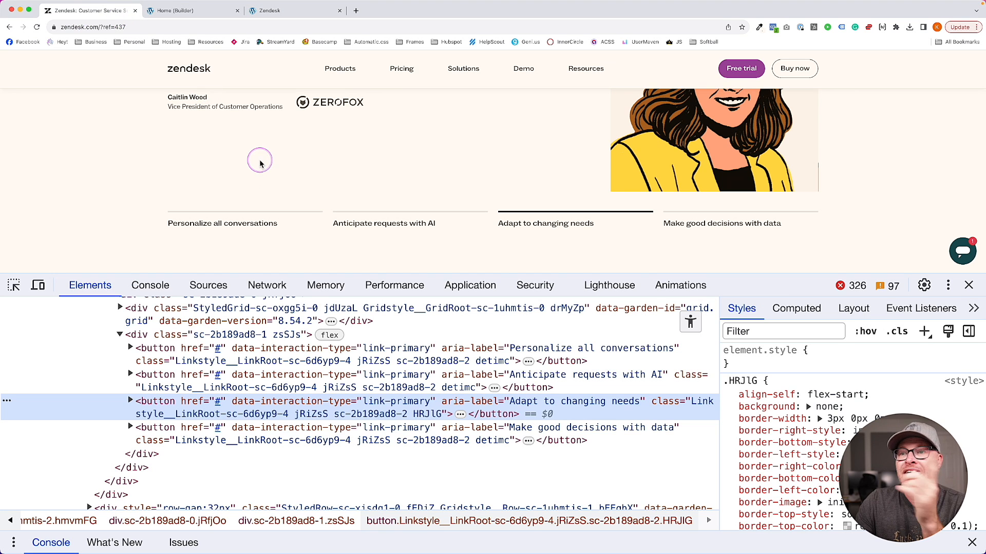
pyautogui.click(969, 286)
pyautogui.press('super+r')
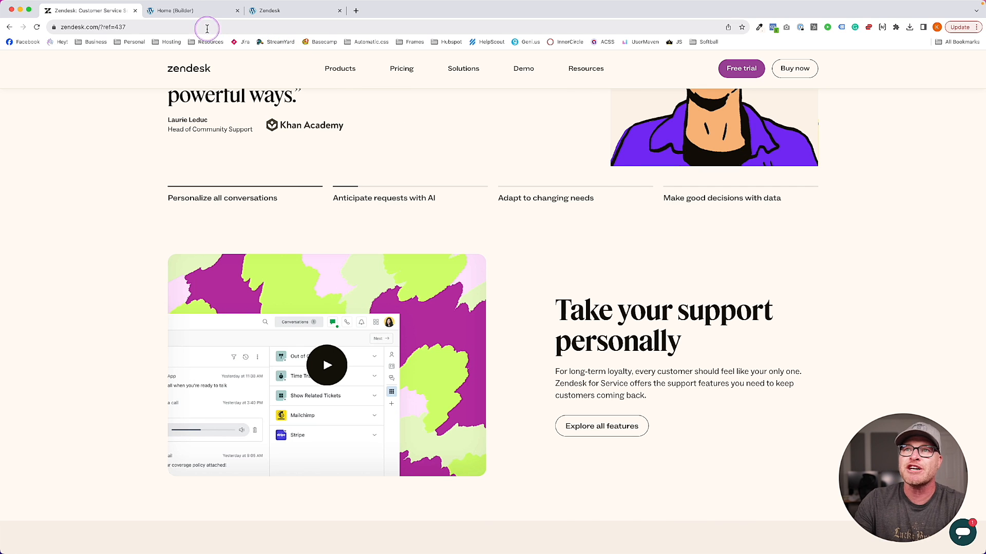
pyautogui.click(201, 11)
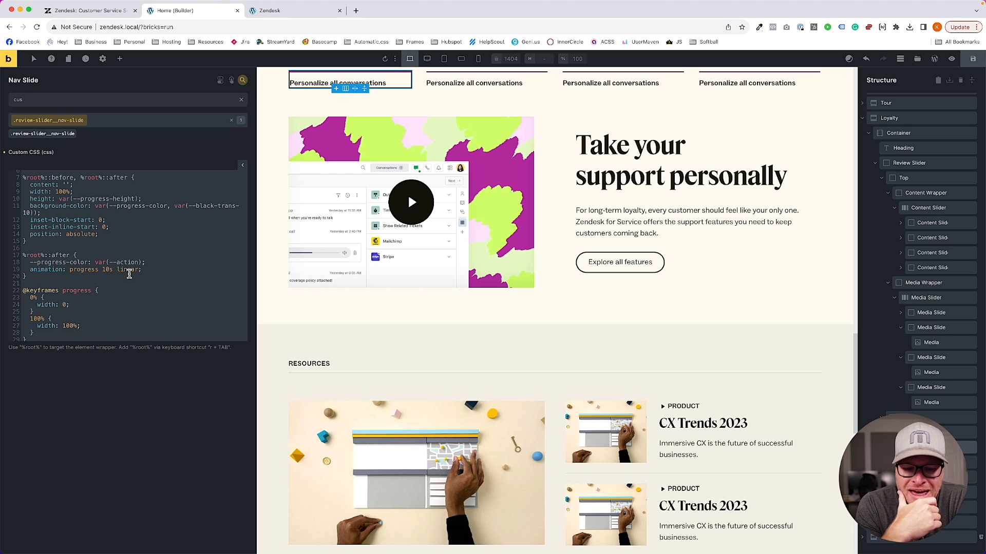
# Search Google for '10s is how many milliseconds' (10000), then go back to the builder
pyautogui.press('super+t')
pyautogui.write('10ms')
pyautogui.write(' is how many')
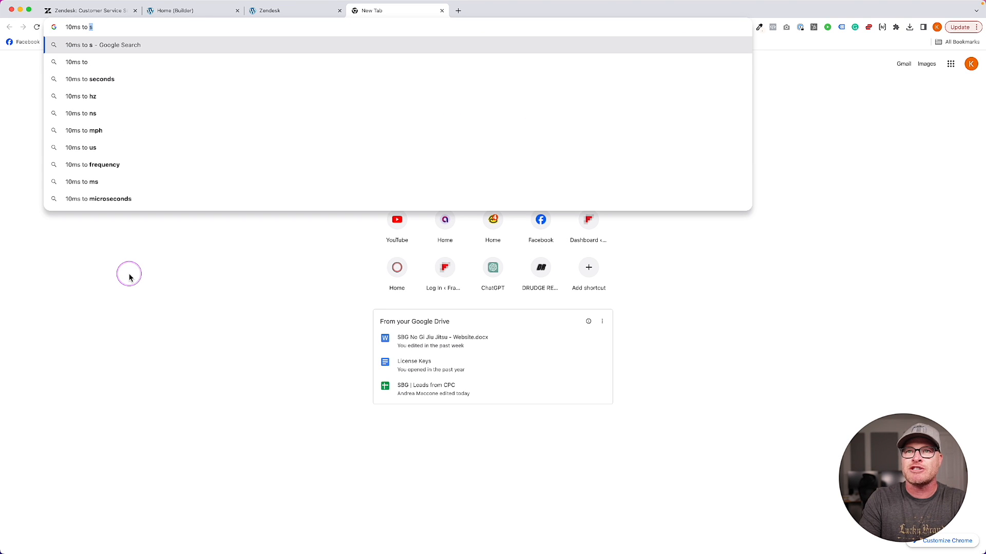
pyautogui.press('super+a')
pyautogui.write('10s is how many ')
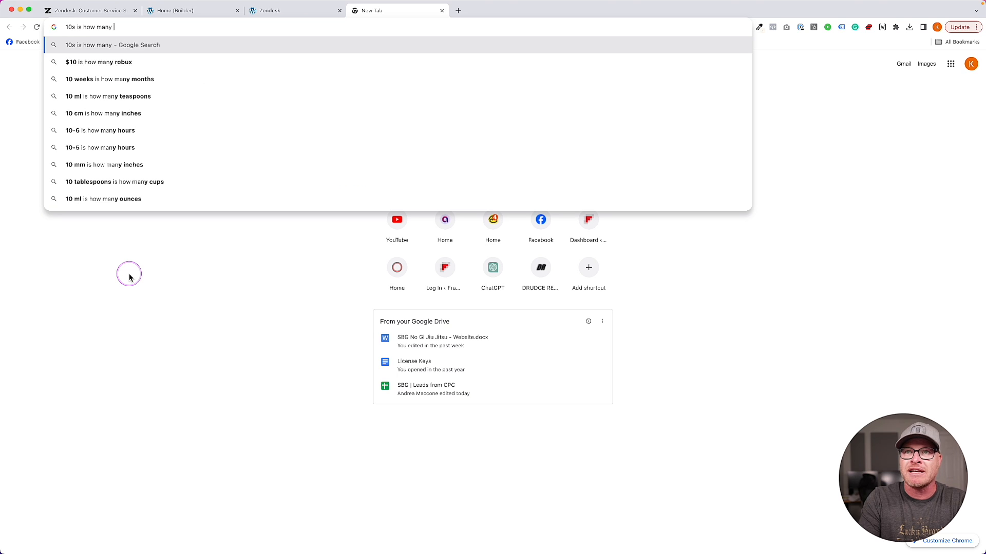
pyautogui.write('milliseconds')
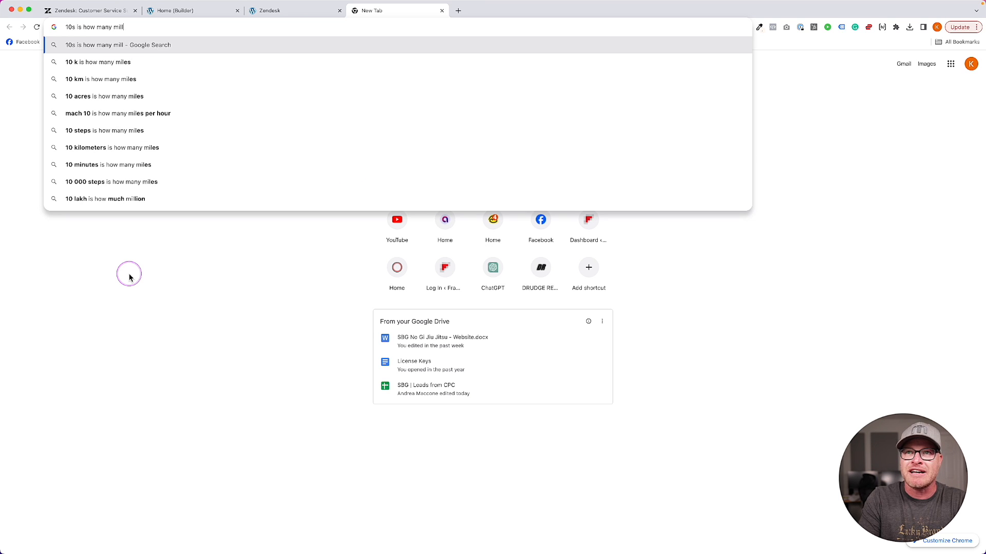
pyautogui.press('Return')
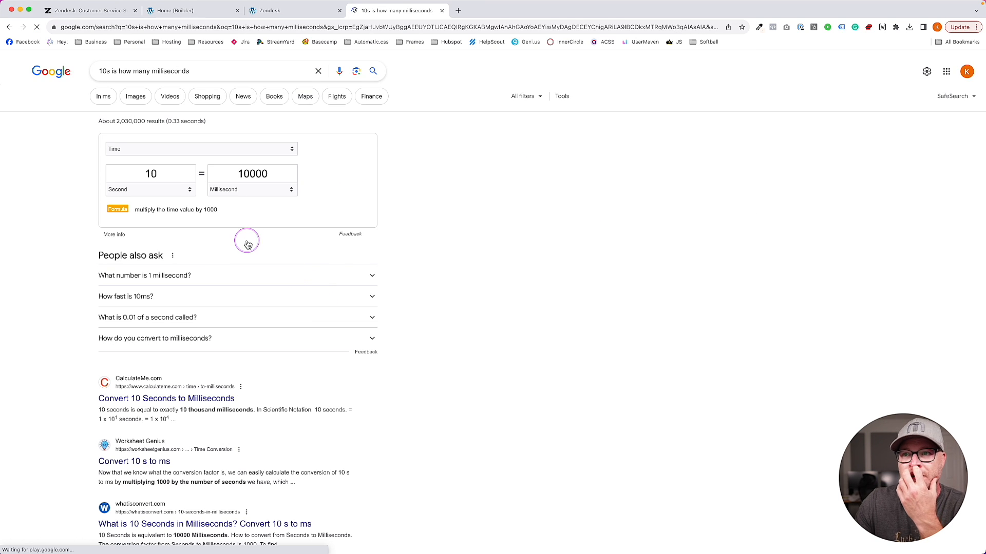
pyautogui.click(204, 11)
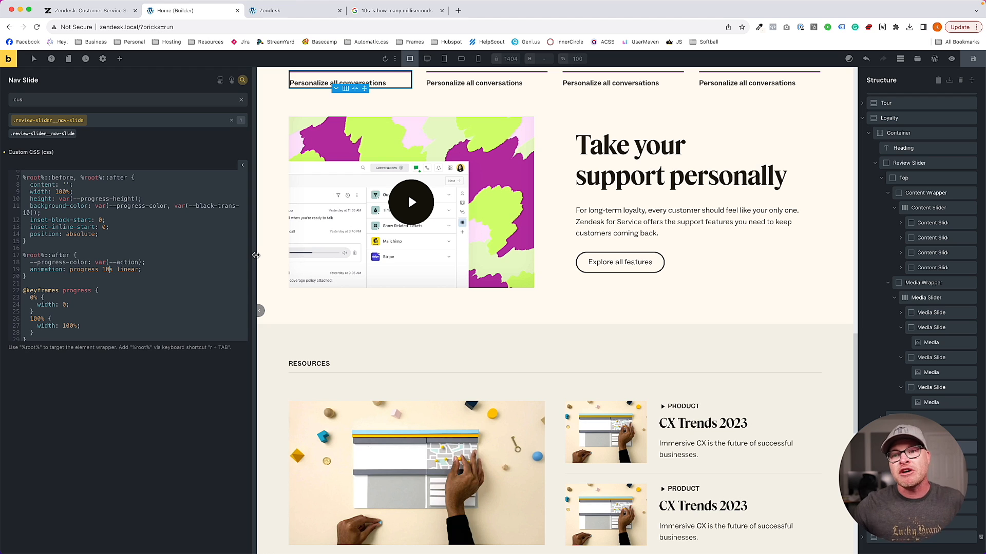
# Change the progress animation duration to 10000ms linear and view the front-end preview
pyautogui.write('000m')
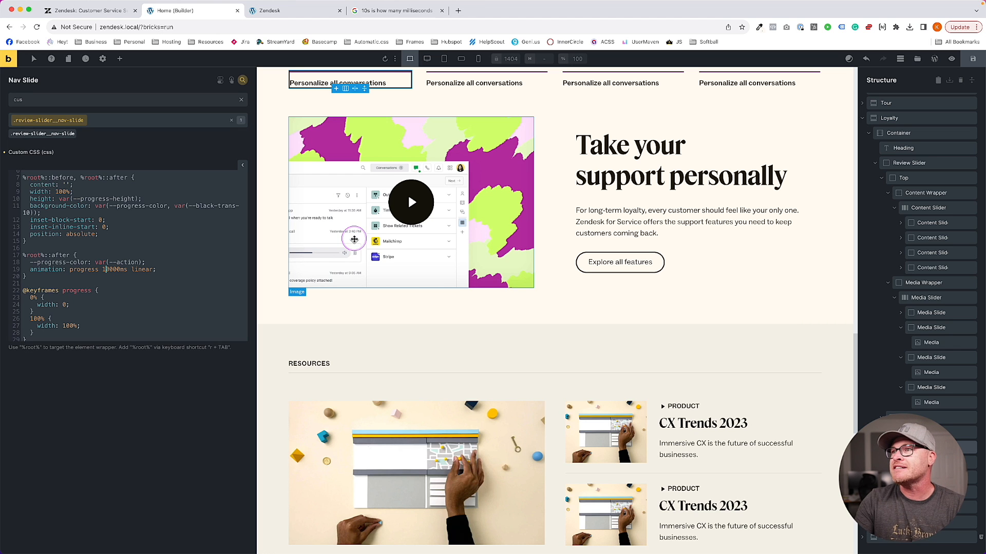
pyautogui.click(359, 10)
pyautogui.click(291, 11)
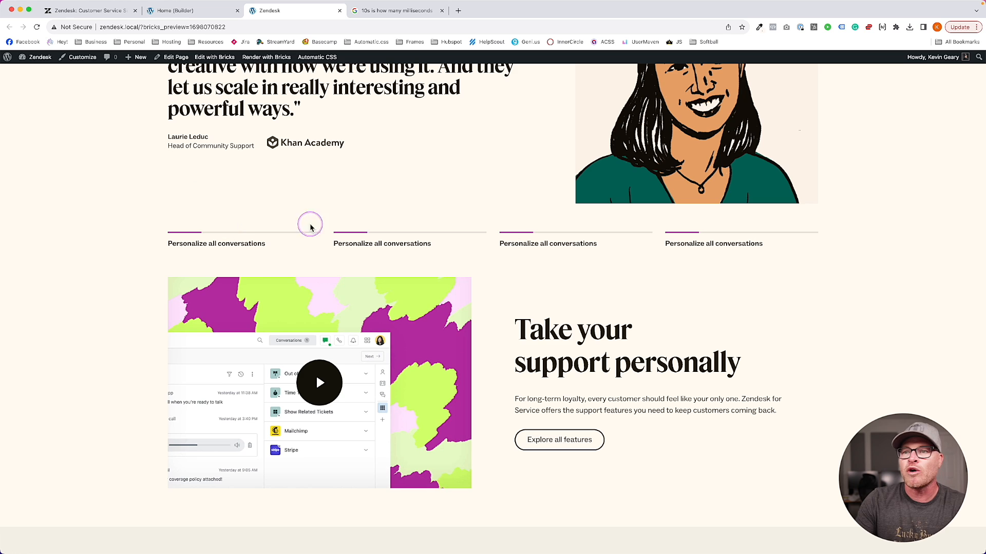
pyautogui.scroll(2, 249, 391)
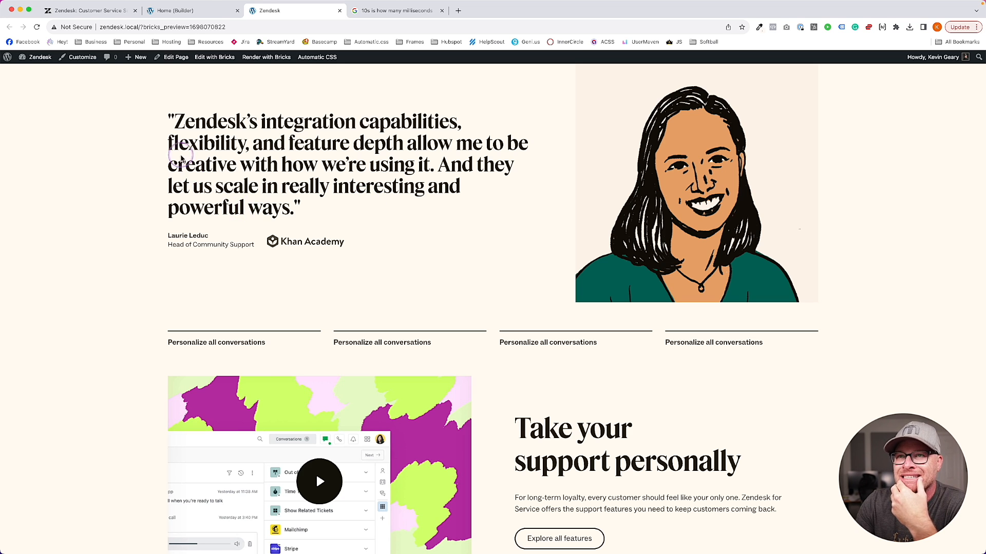
# Compare with the live Zendesk site, then reload the preview and jump to the first testimonial
pyautogui.click(129, 12)
pyautogui.click(164, 10)
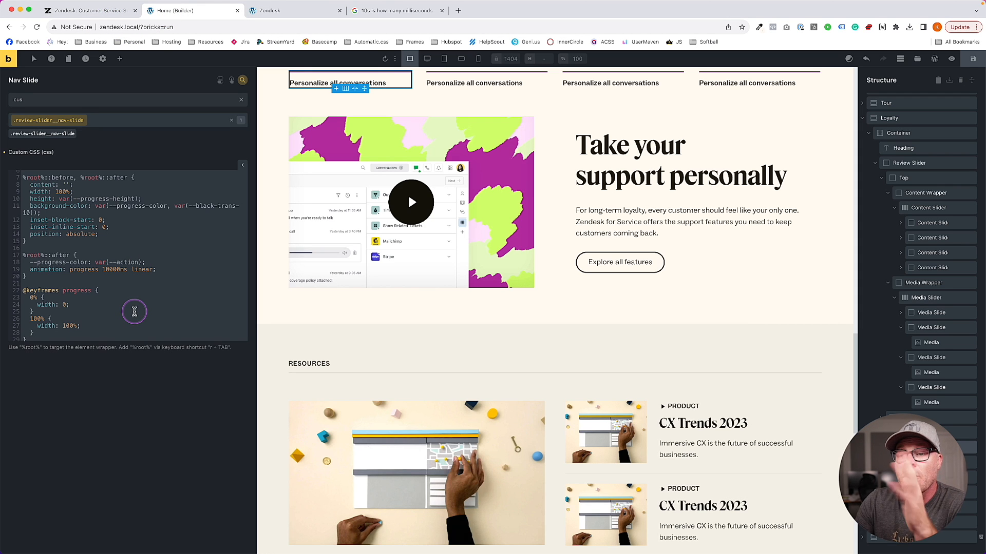
pyautogui.click(287, 10)
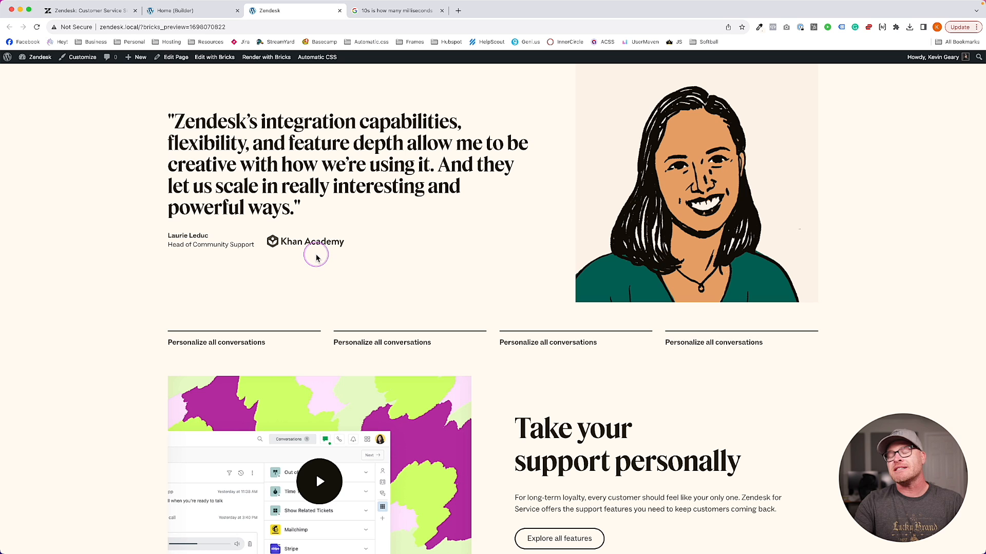
pyautogui.press('super+r')
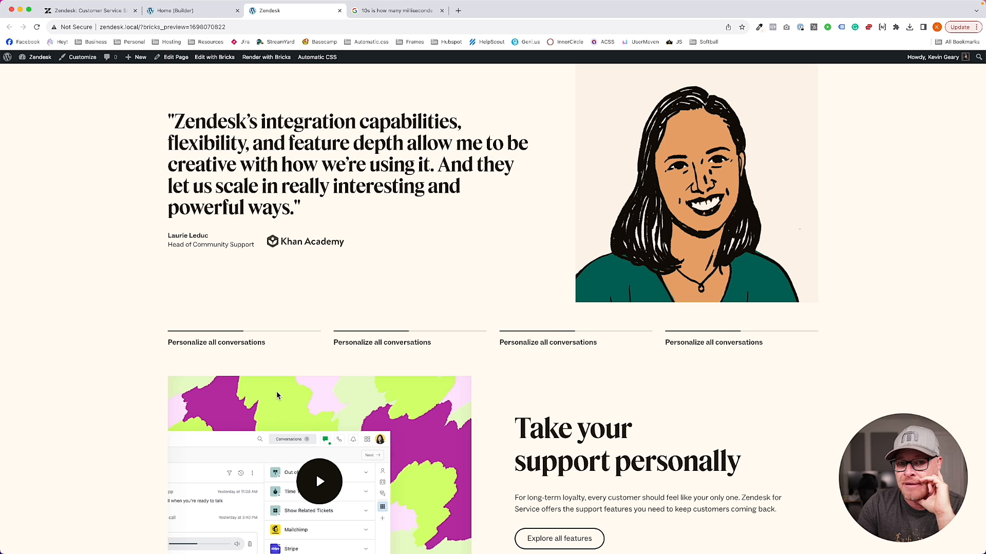
pyautogui.click(265, 323)
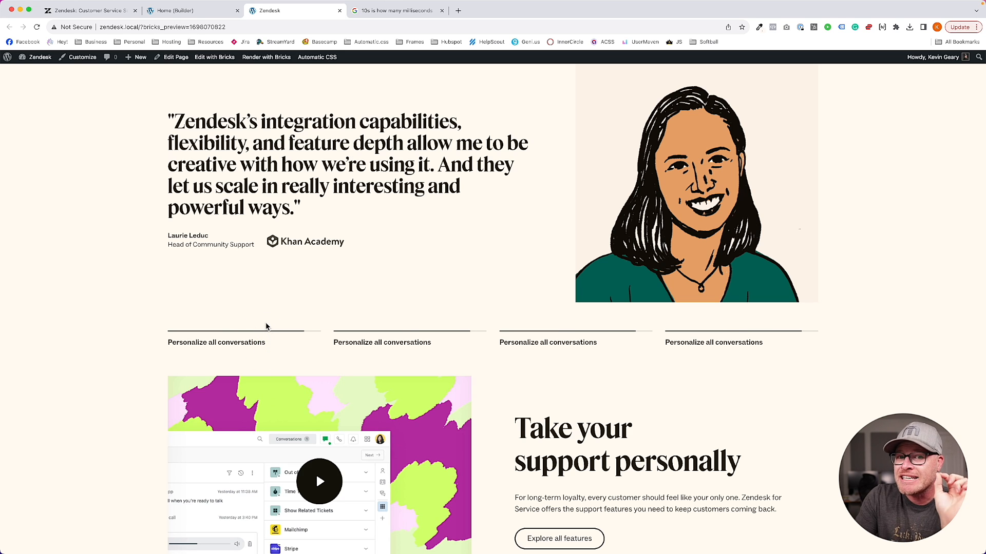
# Back in the builder, place the caret in the Nav Slide progress-line CSS rule
pyautogui.click(194, 11)
pyautogui.click(73, 289)
pyautogui.scroll(-1, 77, 262)
pyautogui.click(74, 258)
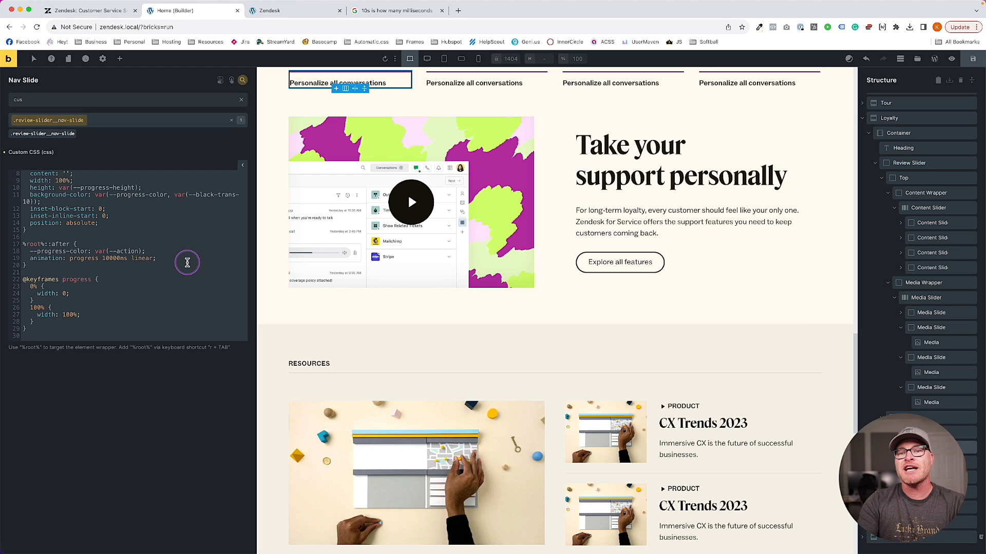
# Add .is-active to the progress-line CSS rule, save, and check the front-end preview
pyautogui.write('.is-active')
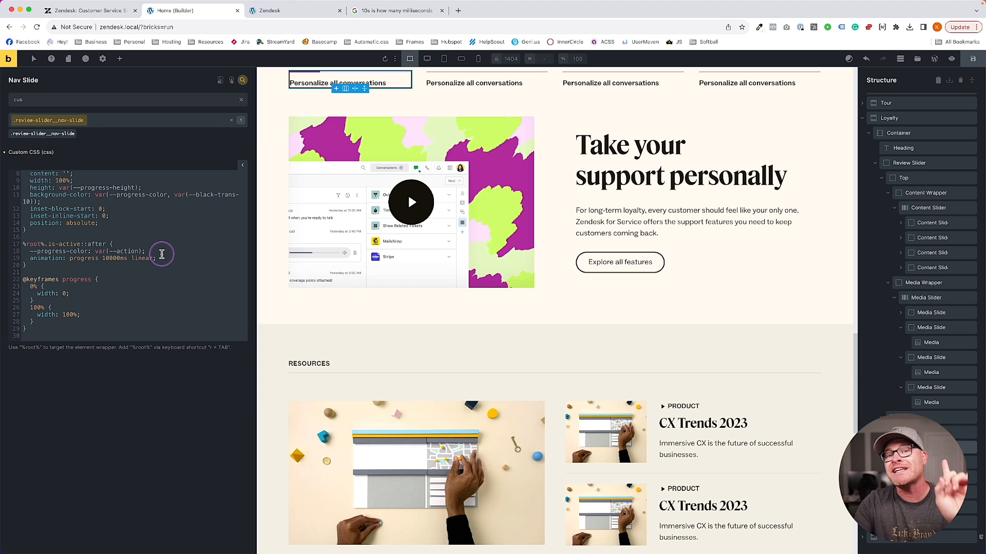
pyautogui.click(972, 59)
pyautogui.click(298, 11)
pyautogui.scroll(-15, 333, 91)
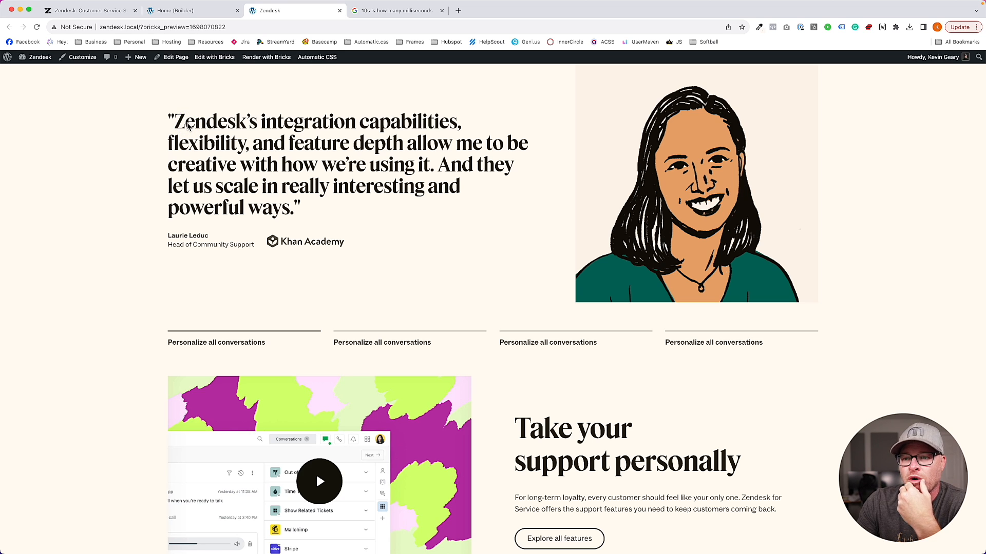
# In the builder, close the settings search and select the testimonial content slide on the canvas
pyautogui.click(170, 12)
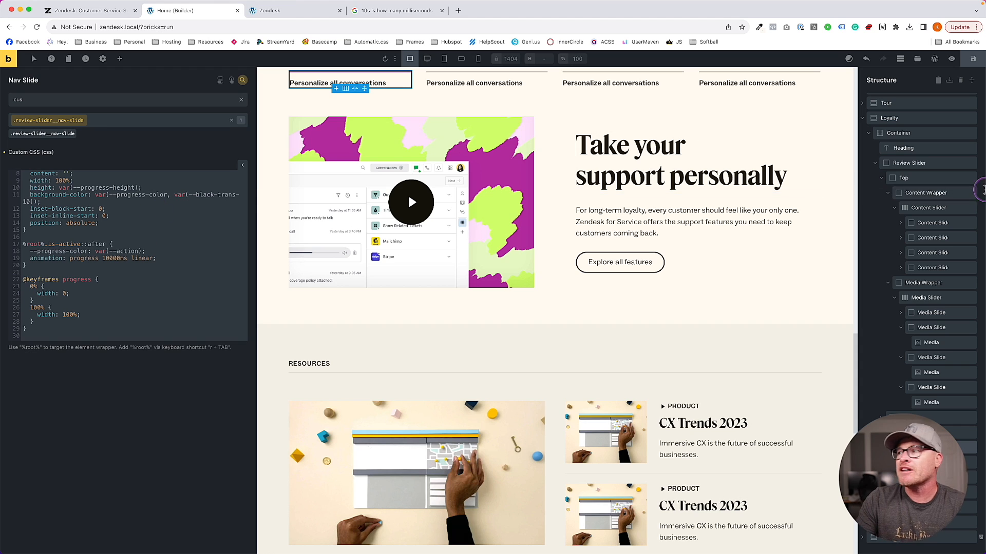
pyautogui.click(243, 81)
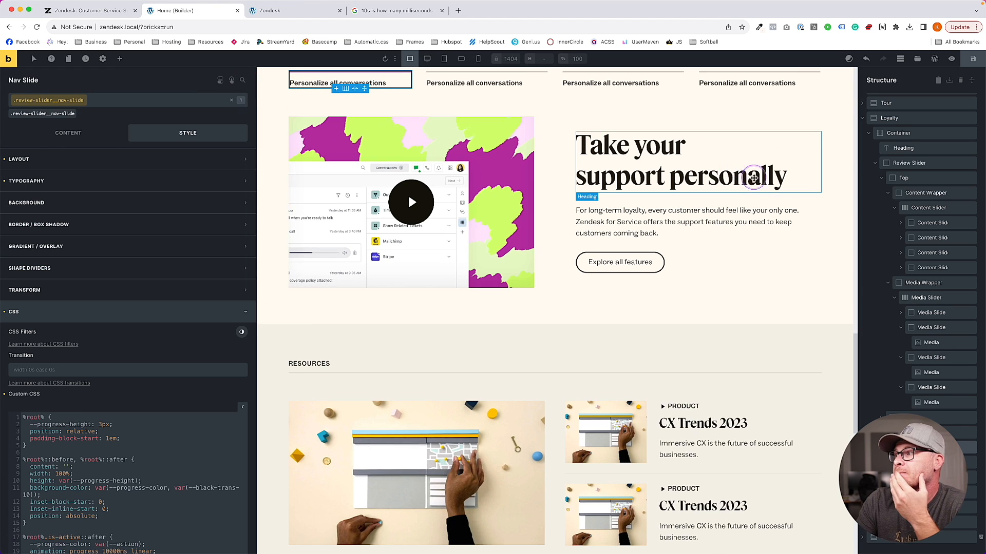
pyautogui.scroll(5, 479, 112)
pyautogui.click(495, 277)
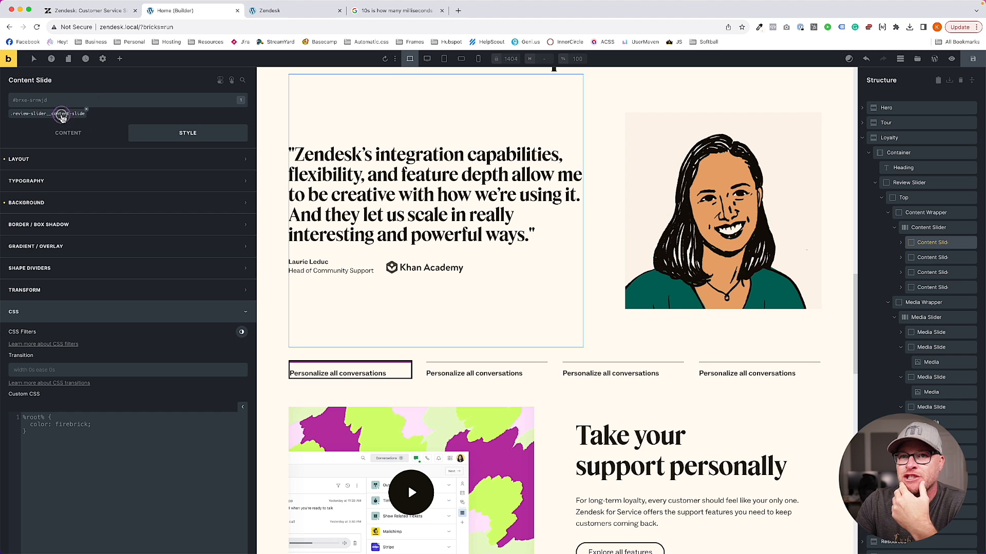
# Select the Content Slider element via the Structure panel and show its options
pyautogui.click(62, 115)
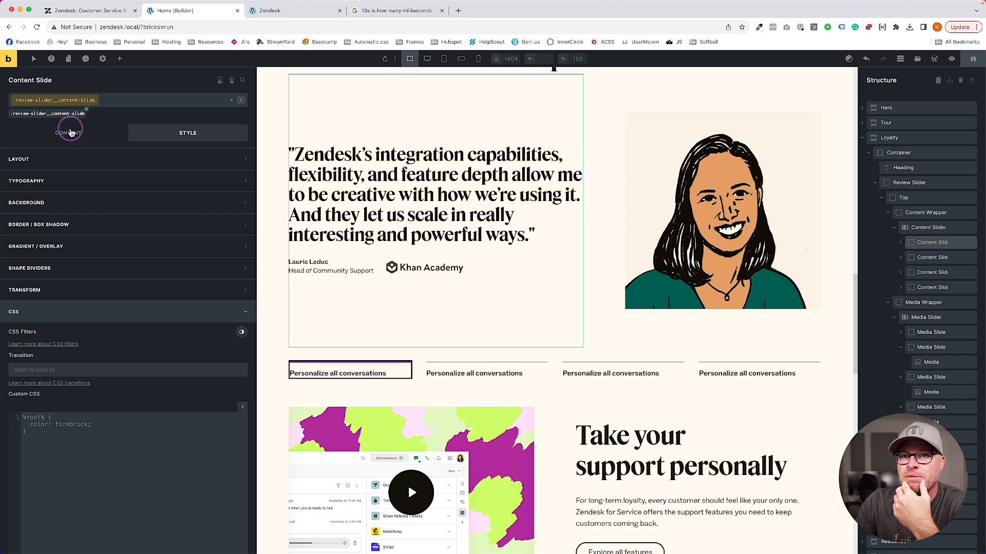
pyautogui.click(74, 131)
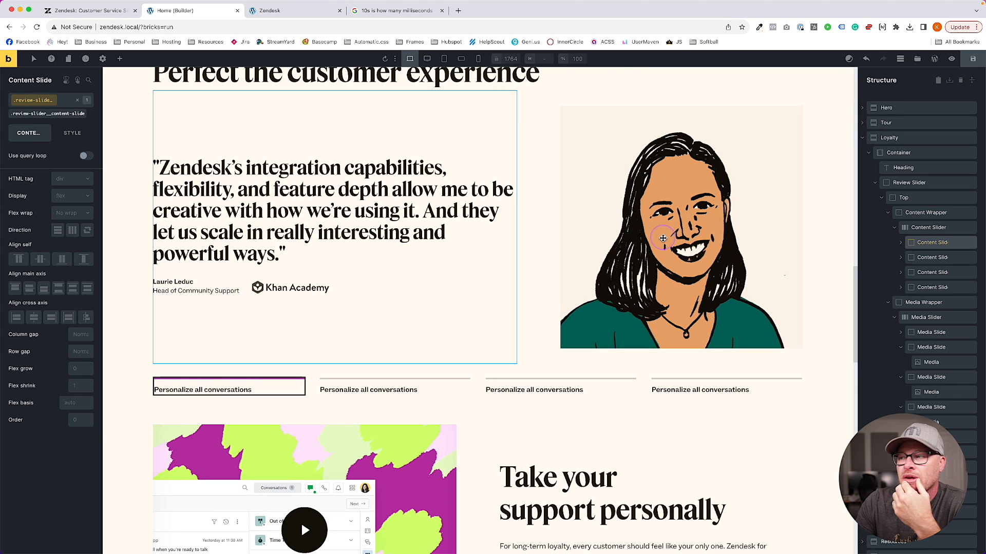
pyautogui.click(900, 243)
pyautogui.click(928, 228)
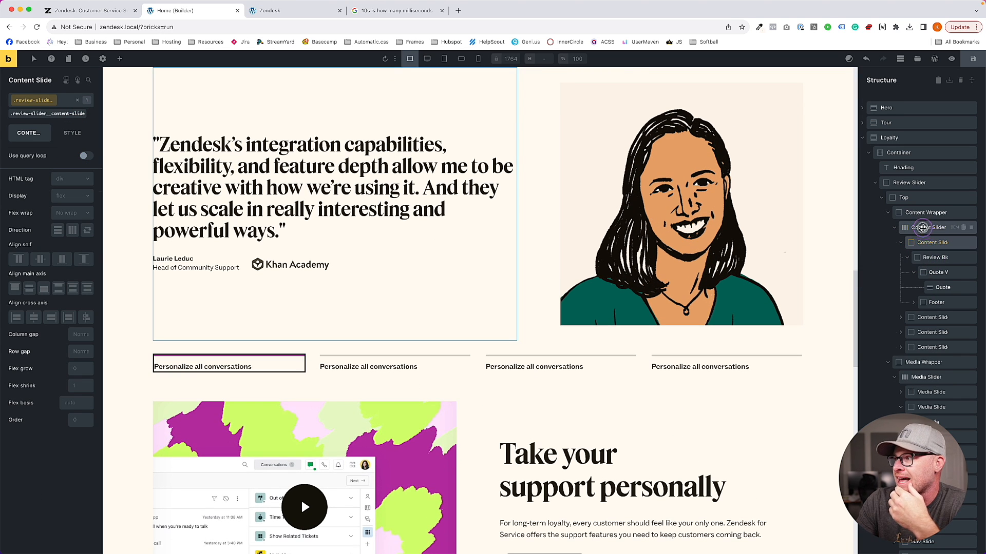
pyautogui.click(42, 108)
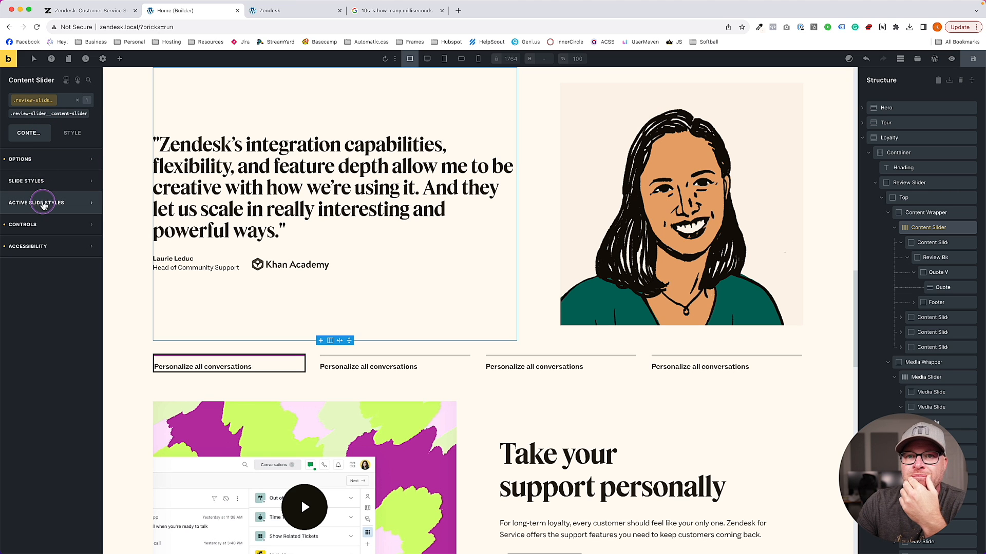
pyautogui.click(46, 187)
pyautogui.click(44, 159)
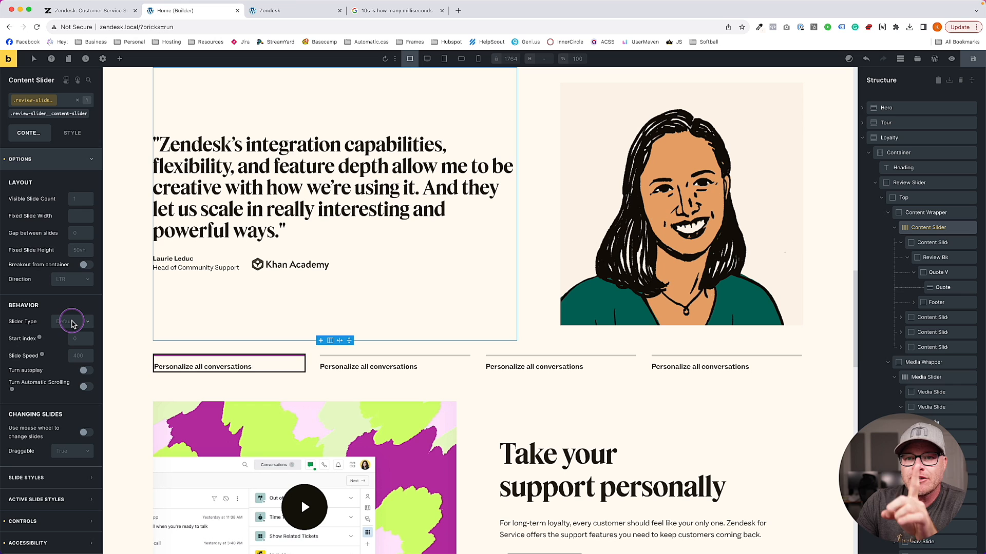
# Enable autoplay with a 10000 ms interval, pause on hover and focus off, and save
pyautogui.click(87, 374)
pyautogui.click(87, 374)
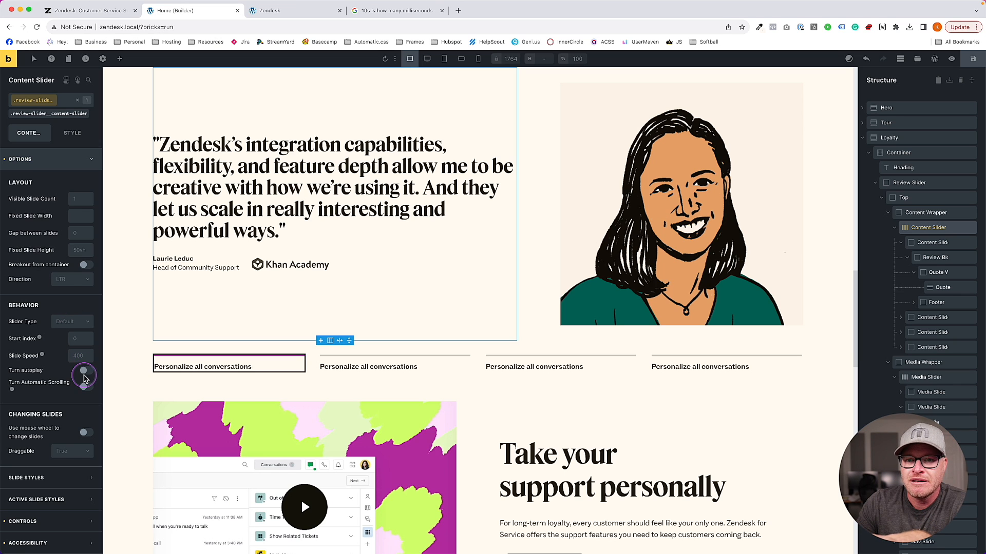
pyautogui.scroll(-1, 34, 386)
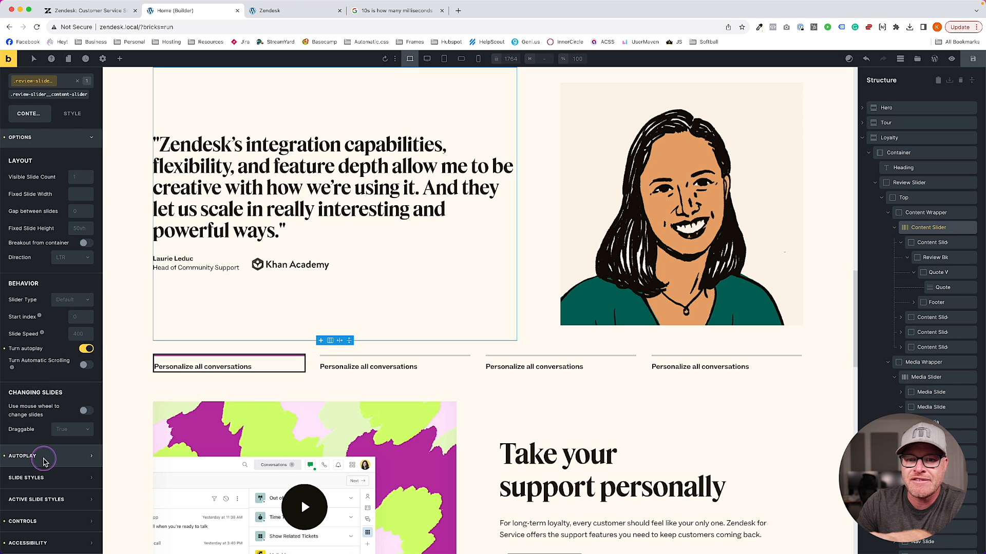
pyautogui.click(41, 455)
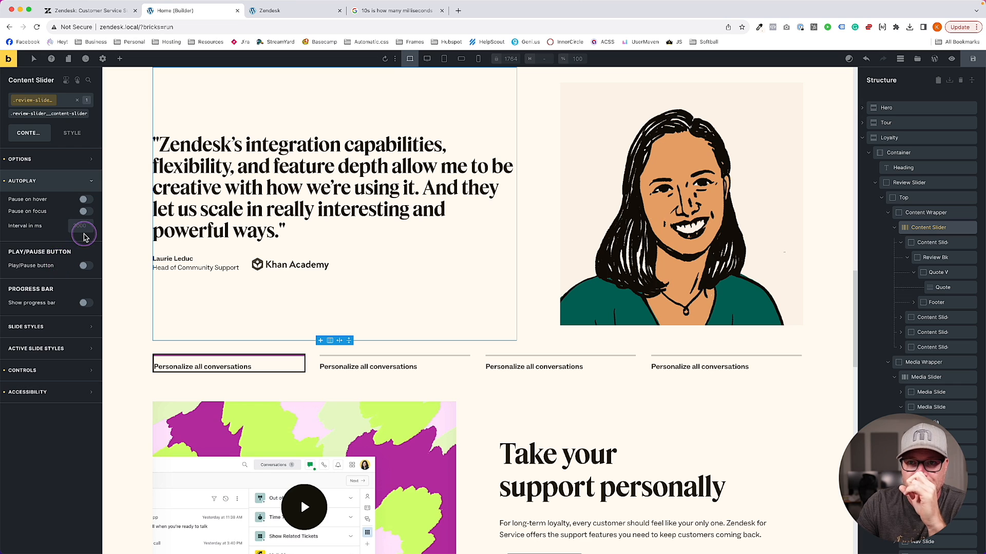
pyautogui.write('10000')
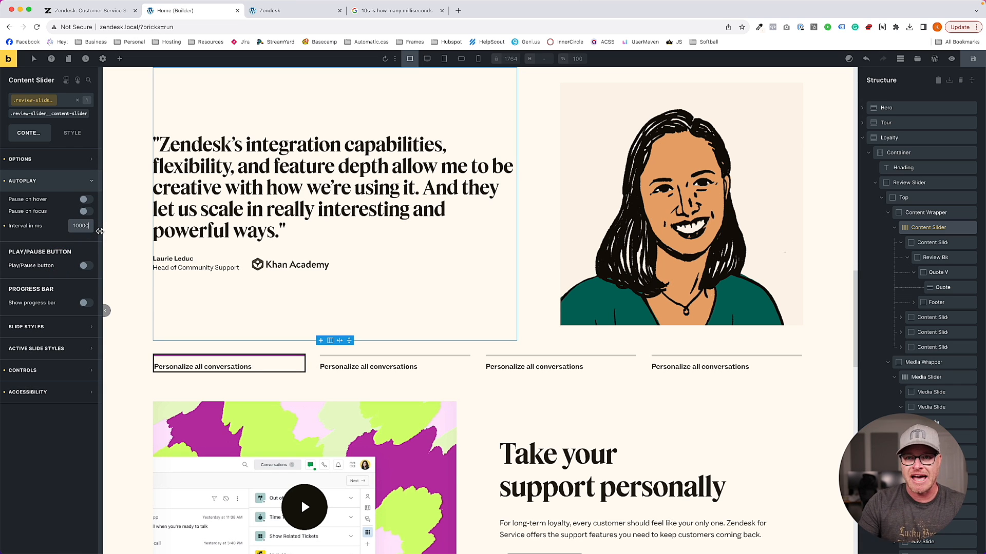
pyautogui.click(86, 200)
pyautogui.click(86, 211)
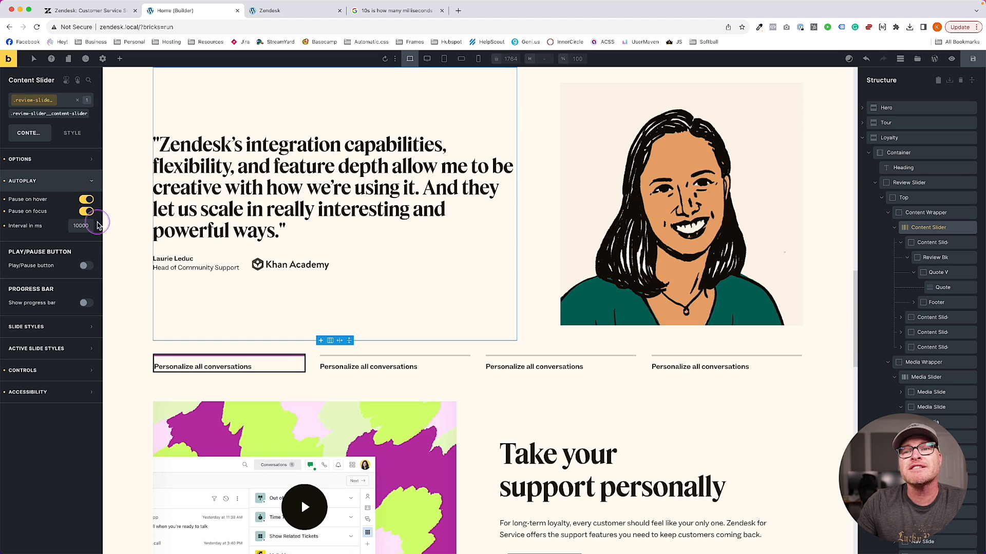
pyautogui.click(87, 212)
pyautogui.click(86, 200)
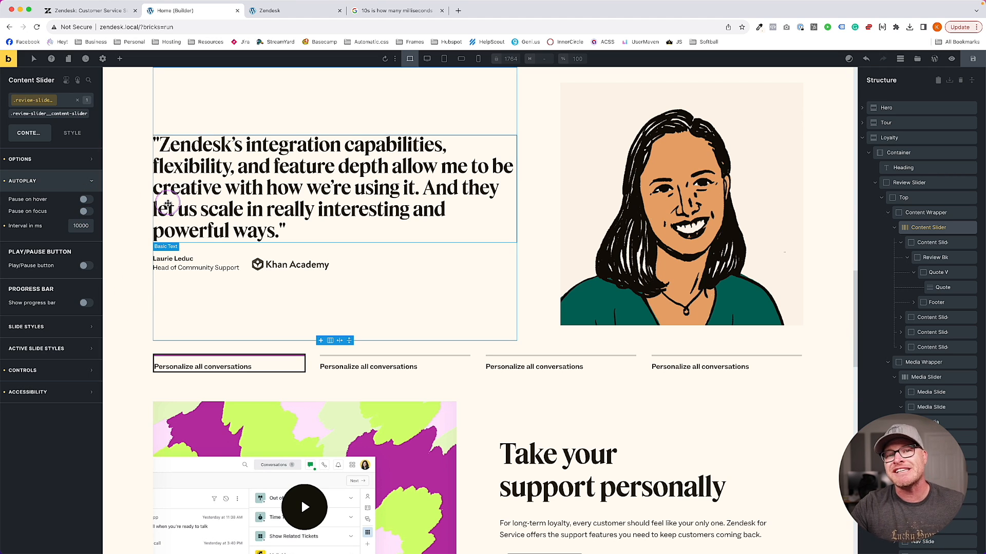
pyautogui.click(971, 59)
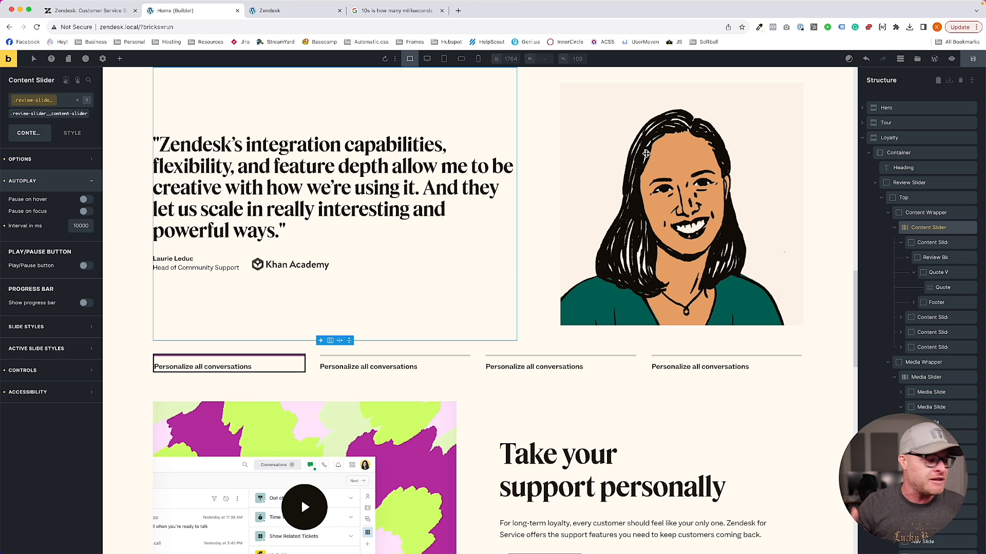
# Reload the preview and click testimonial nav items to check autoplay and progress lines keep running
pyautogui.click(255, 10)
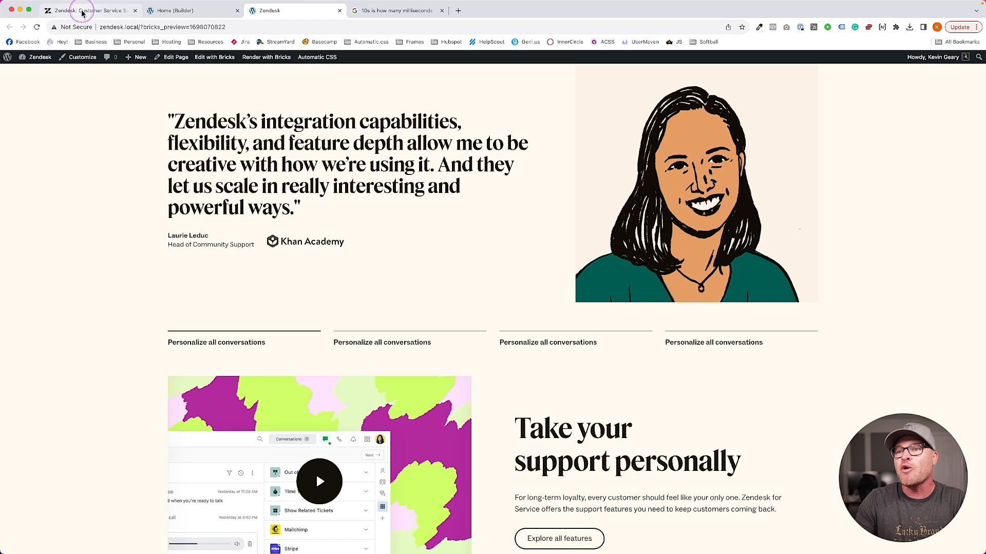
pyautogui.press('super+r')
pyautogui.click(139, 150)
pyautogui.scroll(-15, 133, 157)
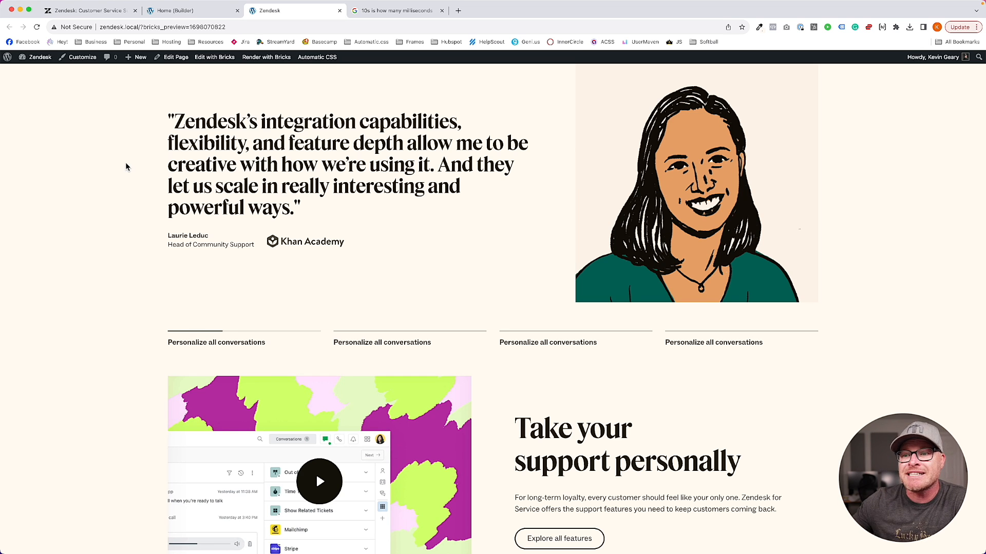
pyautogui.click(108, 356)
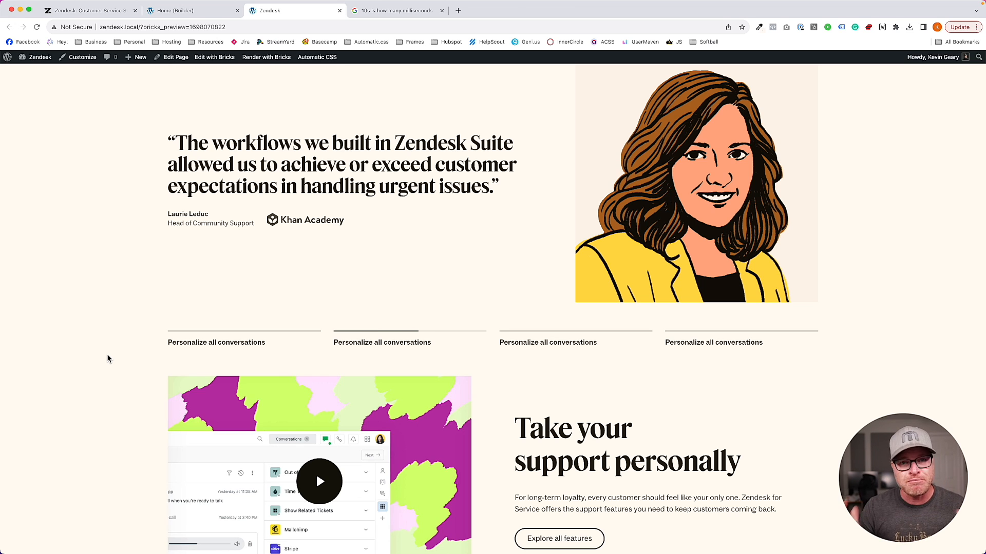
pyautogui.click(395, 343)
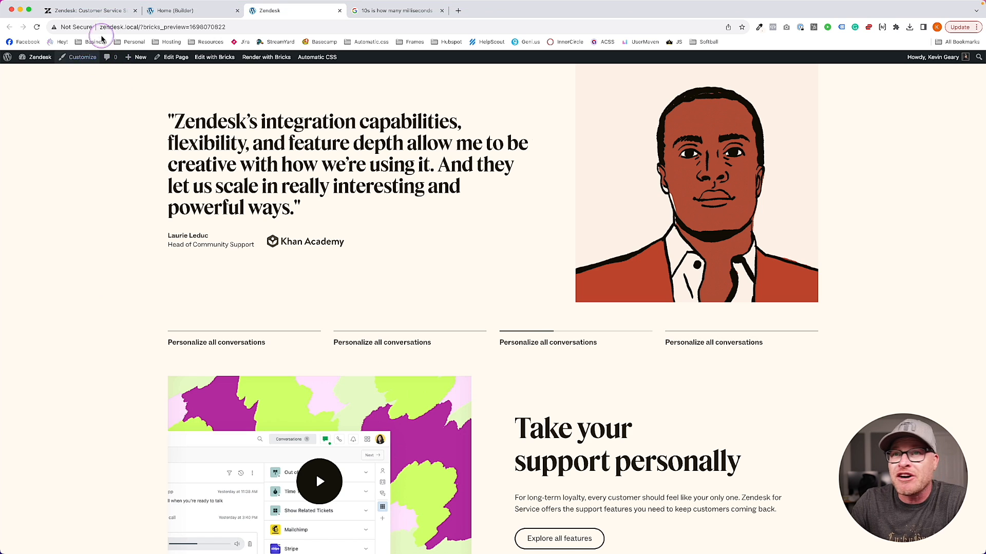
# Recheck the 10-seconds conversion tab, then bring up the live Zendesk site for comparison
pyautogui.click(174, 10)
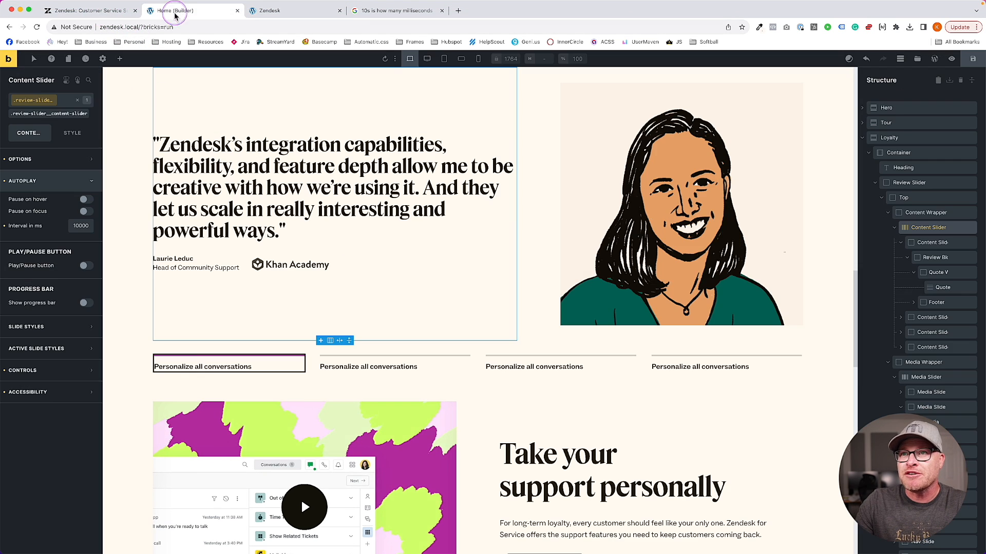
pyautogui.click(391, 11)
pyautogui.click(242, 10)
pyautogui.click(262, 11)
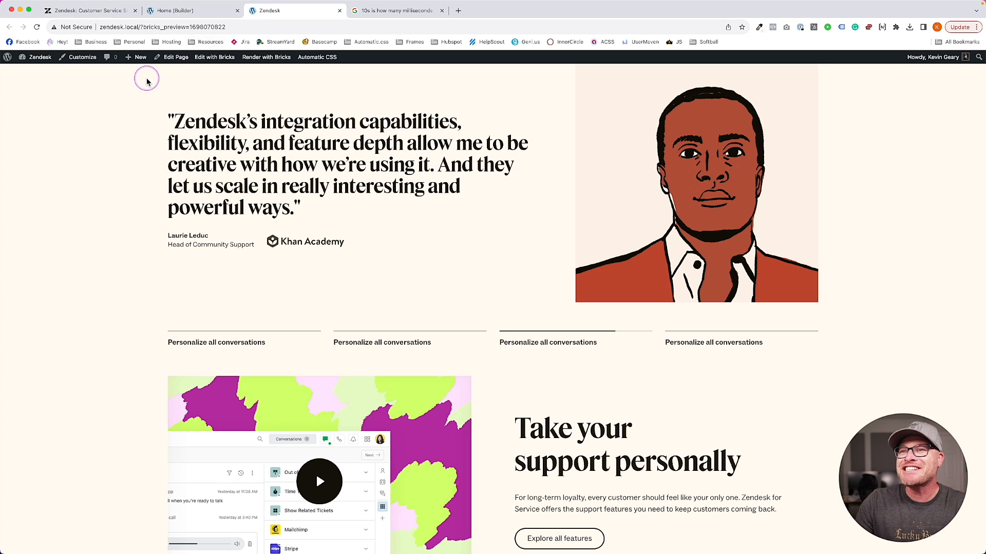
pyautogui.click(82, 11)
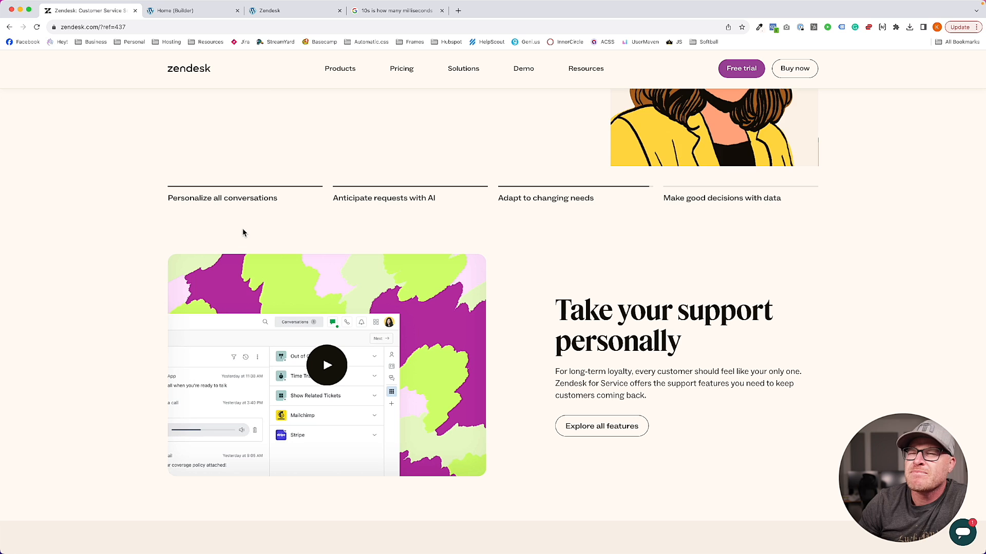
# Click the live Zendesk carousel and testimonial text to watch progress lines stop, then return to the builder
pyautogui.click(242, 228)
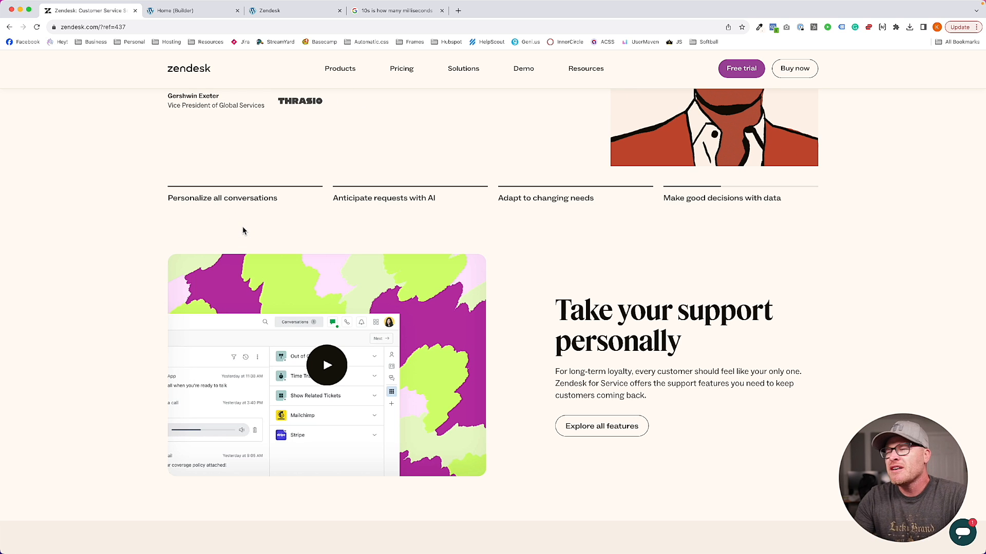
pyautogui.click(231, 232)
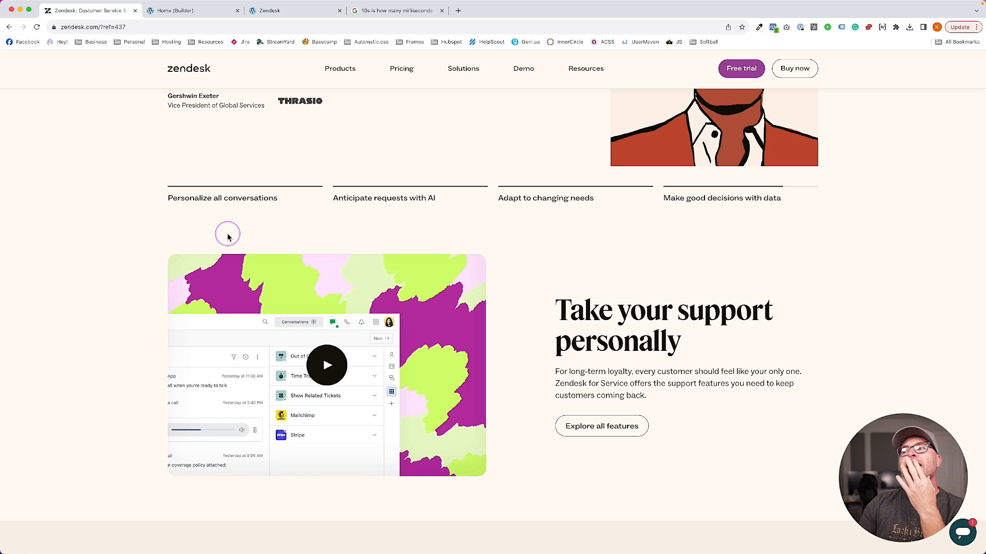
pyautogui.click(240, 105)
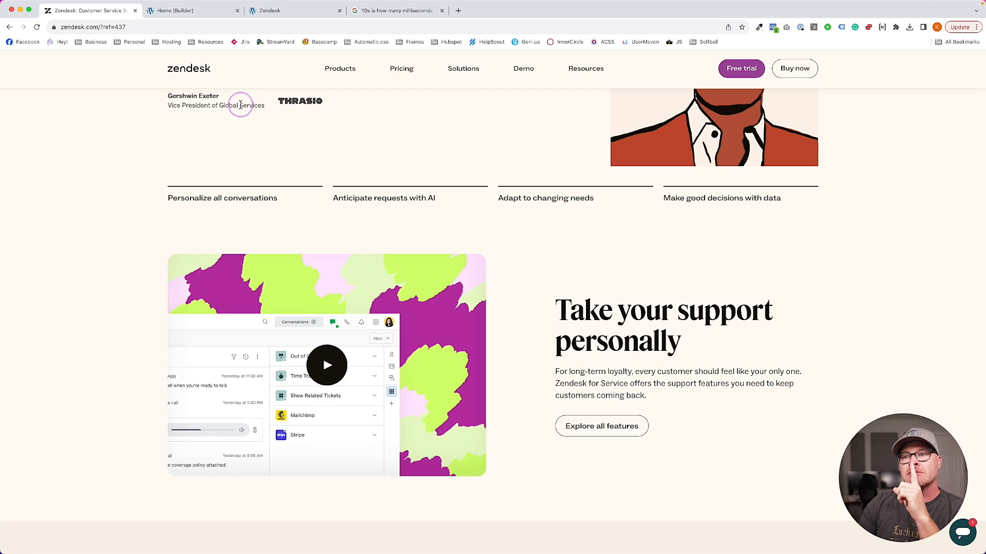
pyautogui.click(240, 105)
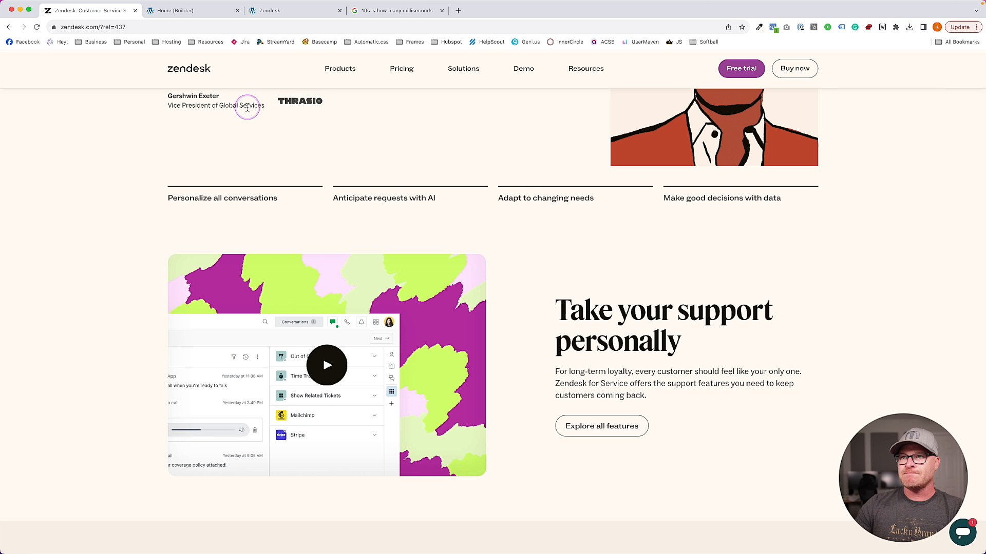
pyautogui.click(188, 11)
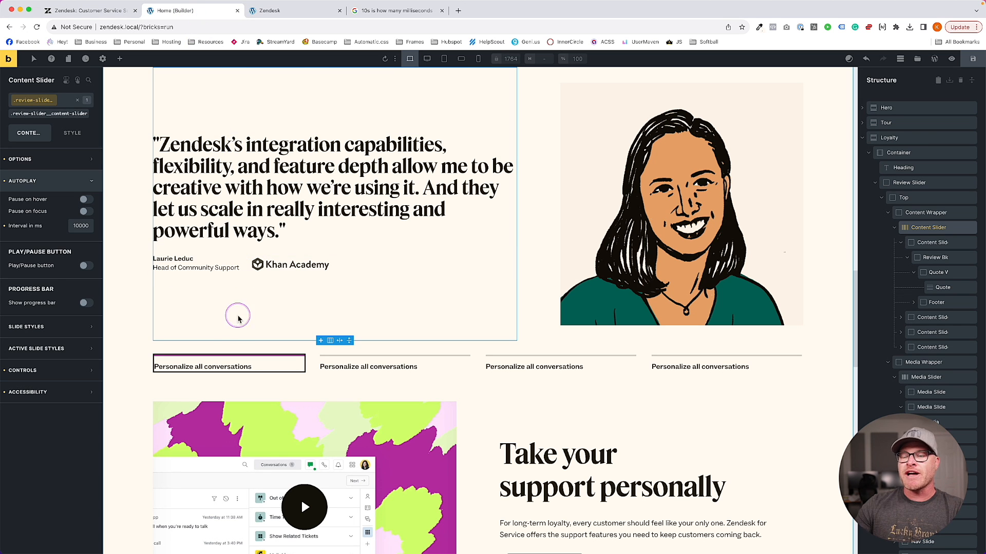
# Save the page, watch the autoplaying testimonials in the front-end preview, and return to the builder
pyautogui.click(972, 60)
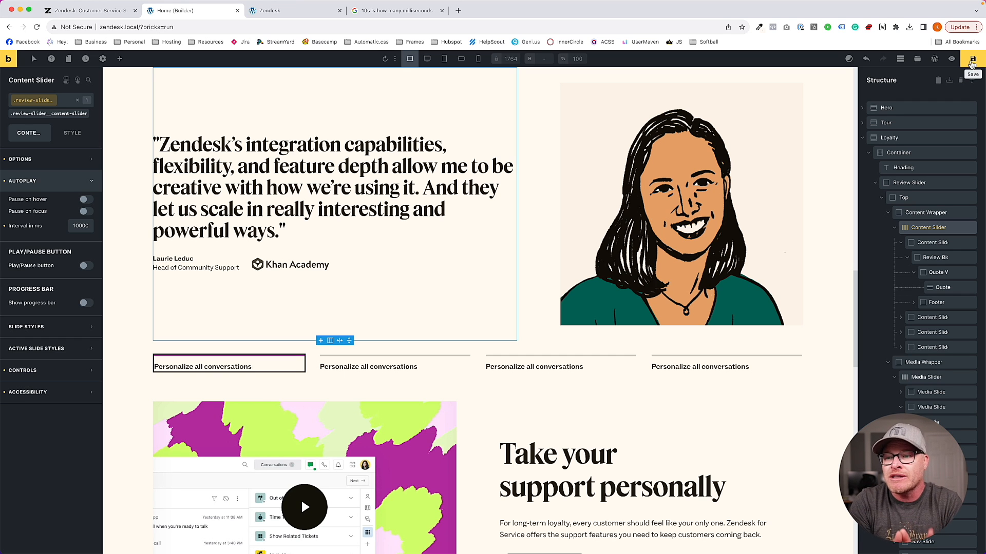
pyautogui.hotkey('ctrl', 'Tab')
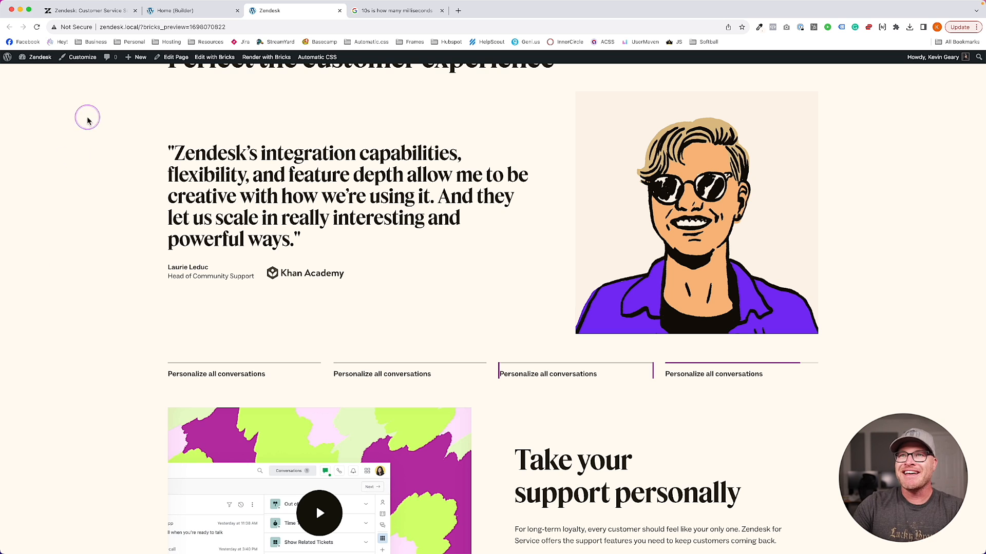
pyautogui.click(177, 10)
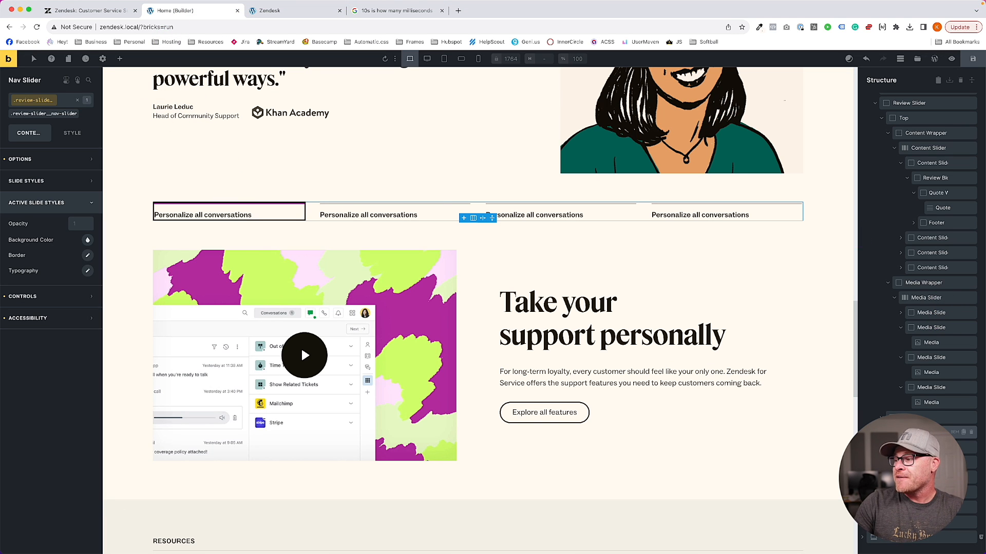
# Give Nav Slide a Click interaction that sets attribute data-autoplay to off
pyautogui.click(924, 447)
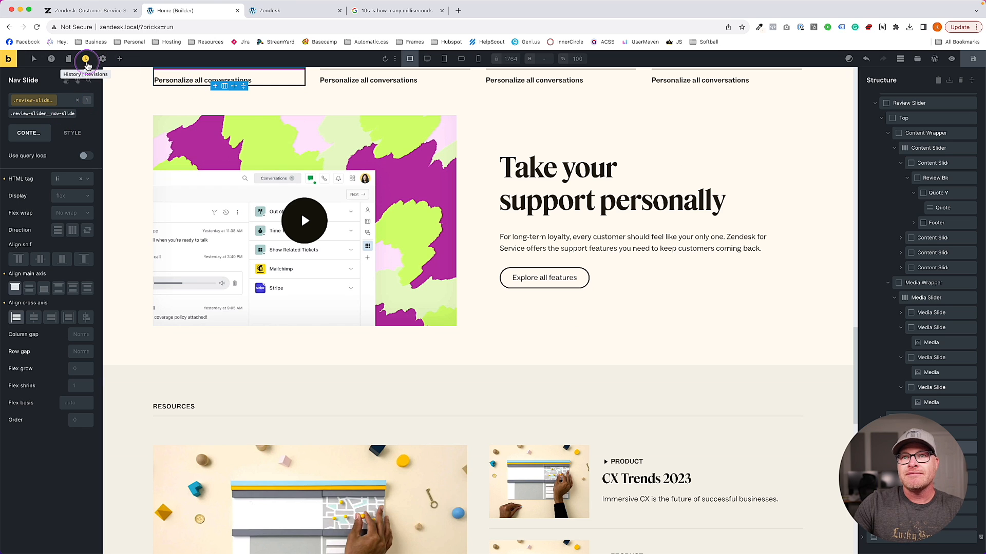
pyautogui.click(78, 80)
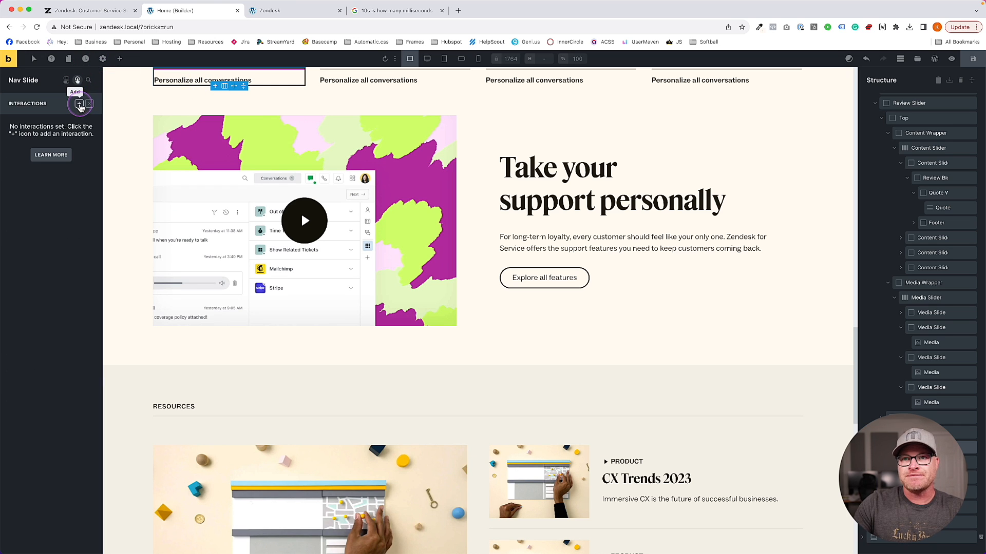
pyautogui.click(79, 104)
pyautogui.click(53, 190)
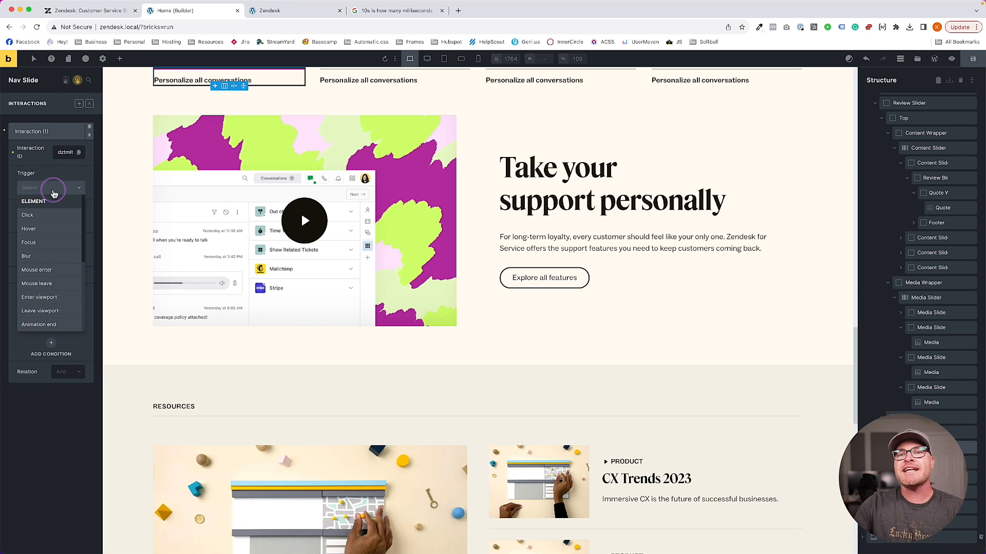
pyautogui.click(32, 214)
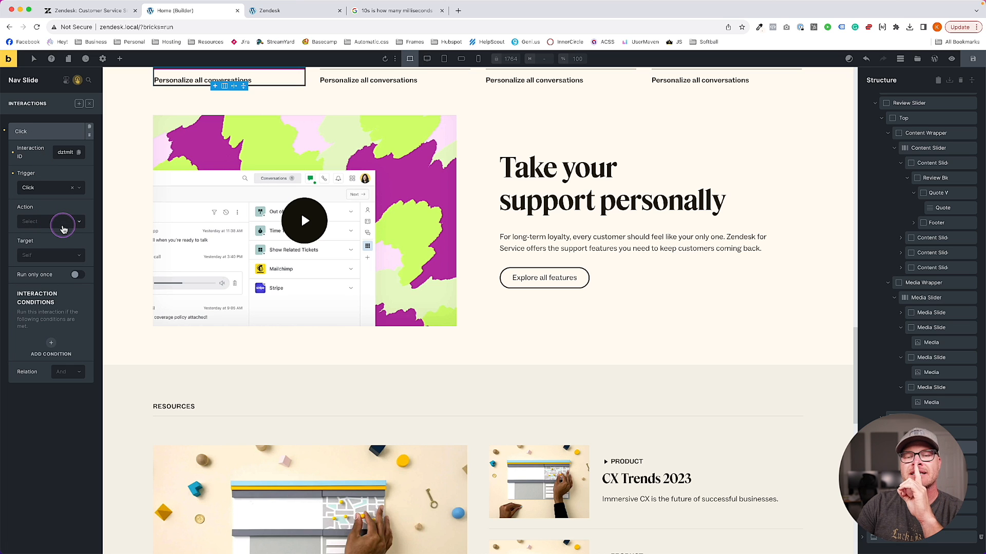
pyautogui.click(63, 226)
pyautogui.click(56, 258)
pyautogui.write('DATA-')
pyautogui.press('super+a')
pyautogui.write('data-aut')
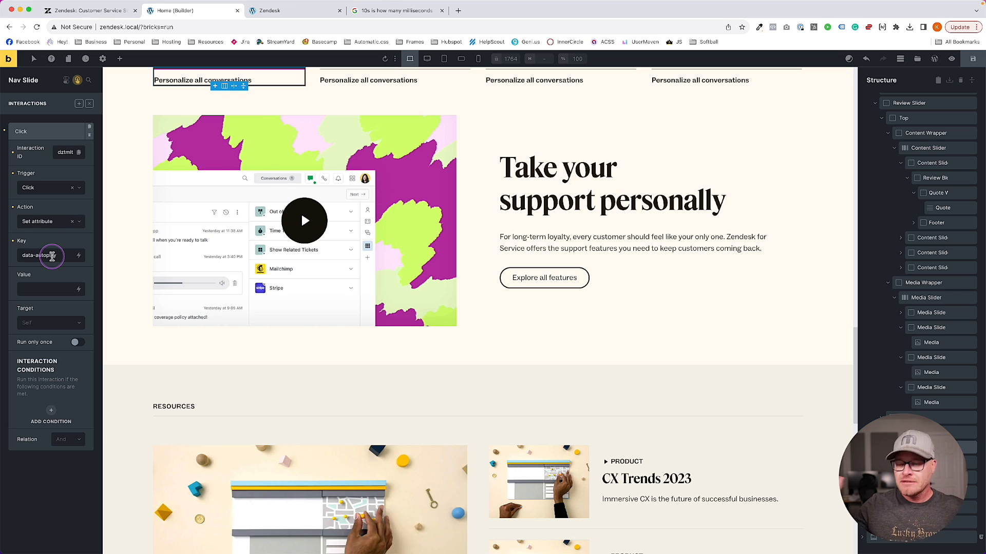
pyautogui.click(50, 290)
pyautogui.write('off')
# Target the interaction at CSS selector .review-slider__nav-slide and save the page
pyautogui.click(50, 322)
pyautogui.click(44, 349)
pyautogui.click(44, 360)
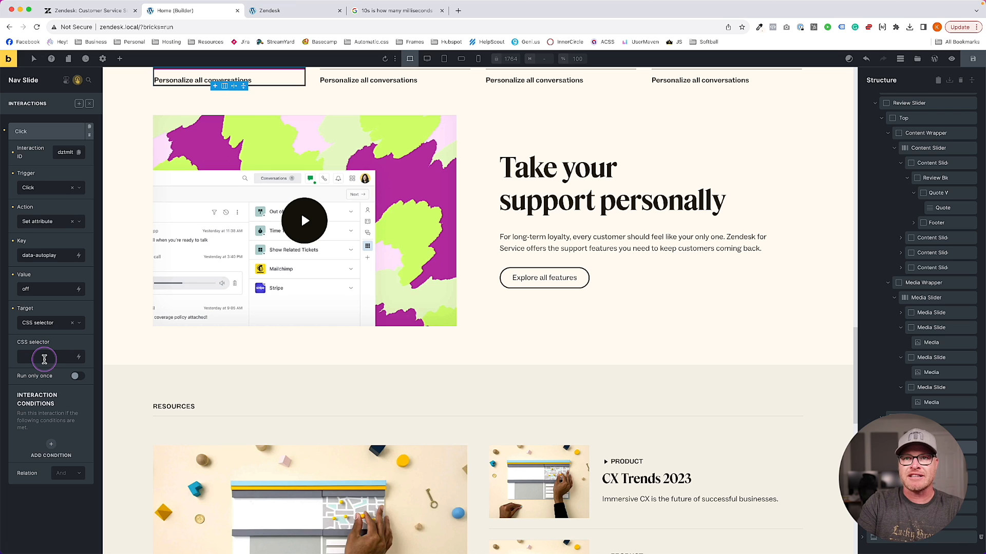
pyautogui.write('.')
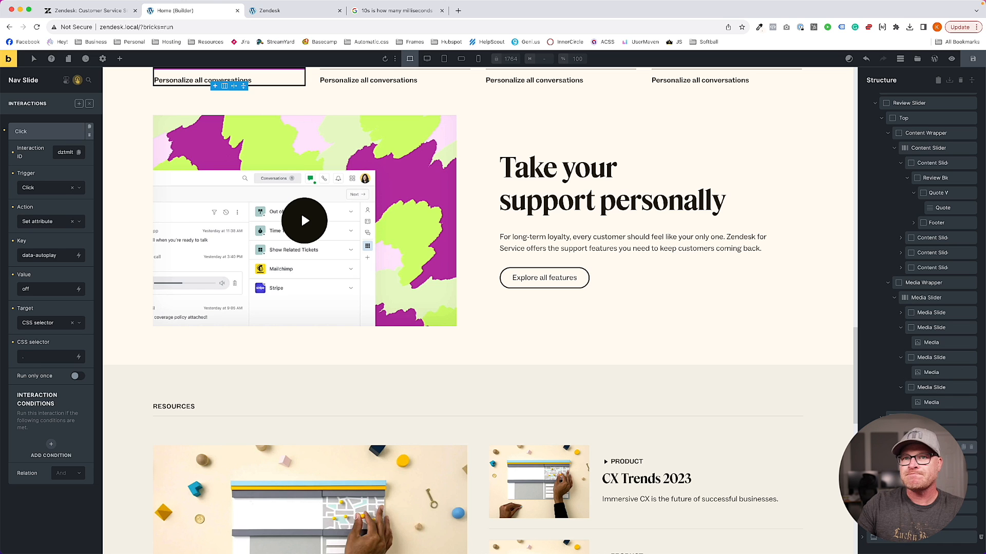
pyautogui.click(77, 82)
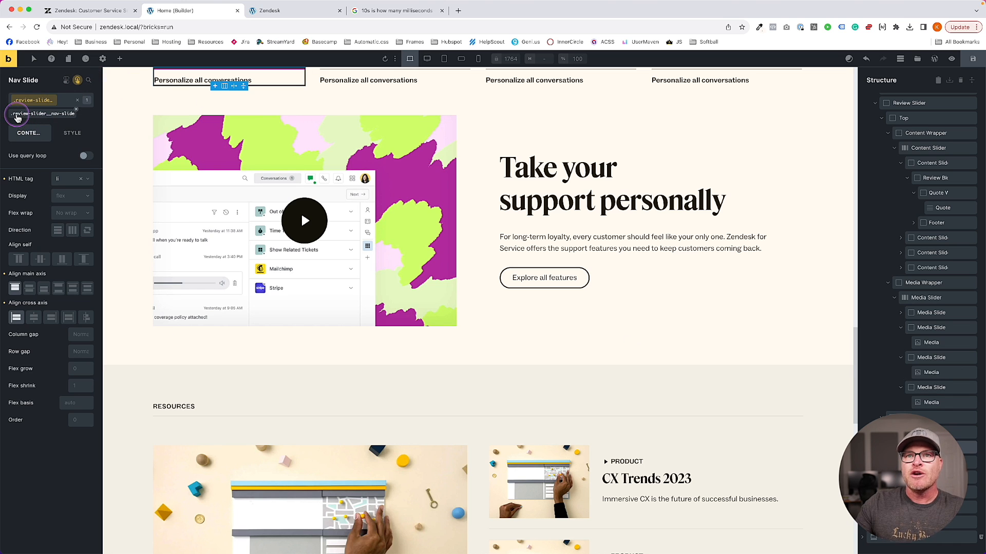
pyautogui.click(77, 81)
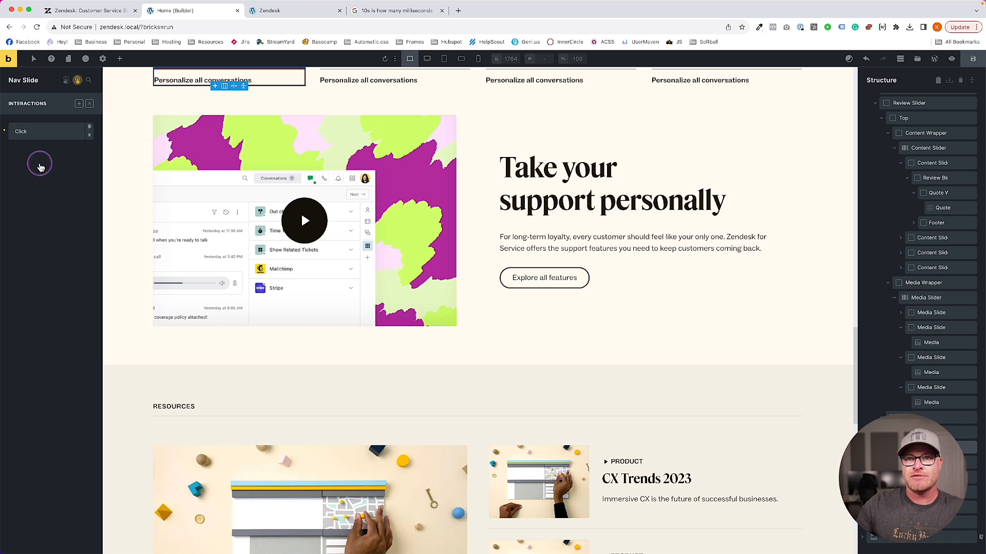
pyautogui.click(39, 132)
pyautogui.click(46, 357)
pyautogui.write('.review-slider')
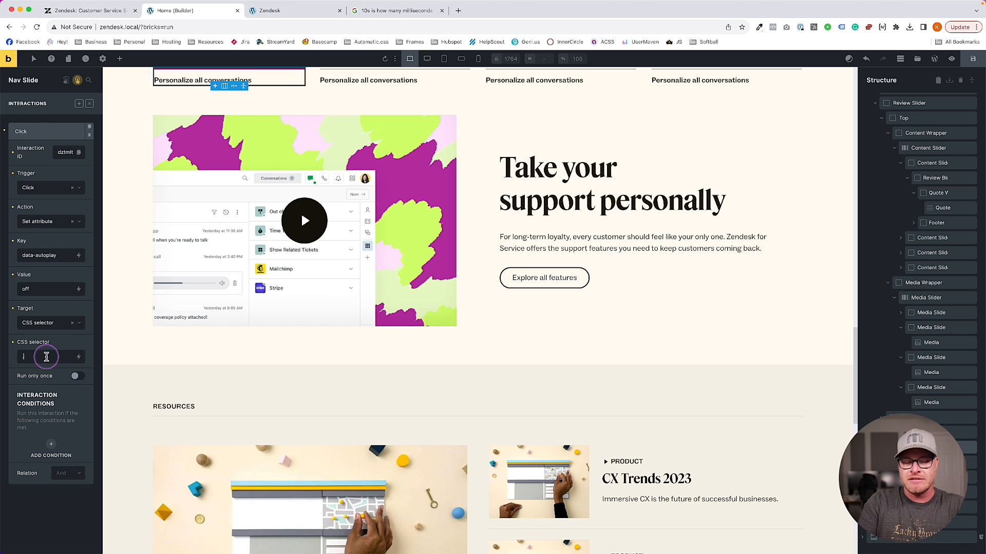
pyautogui.write('__nav-slide')
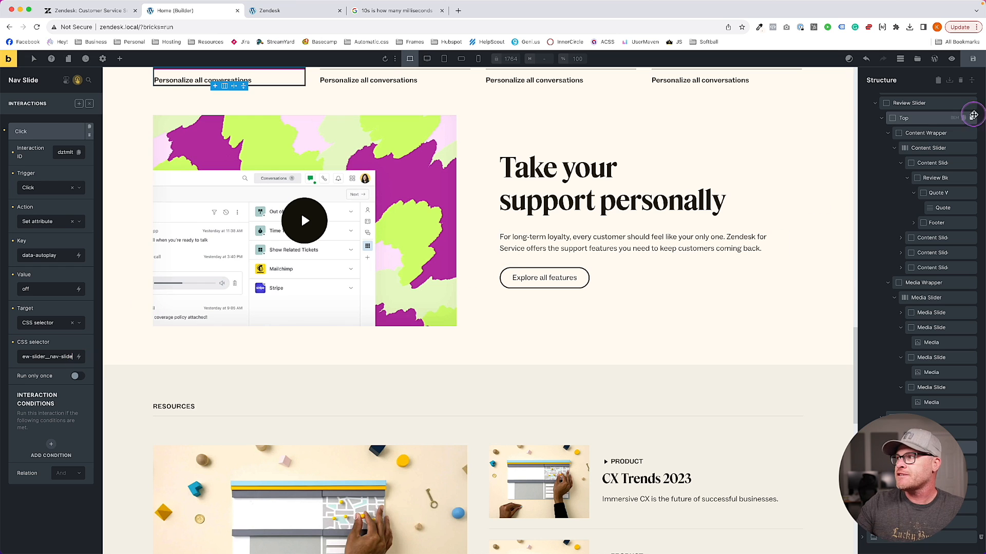
pyautogui.click(973, 58)
pyautogui.click(291, 13)
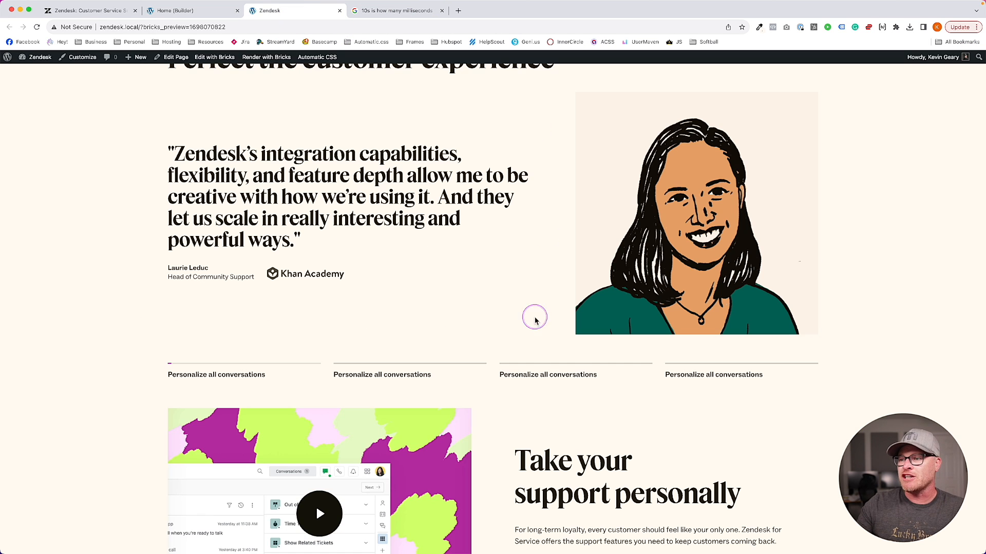
# Inspect the nav tabs in DevTools, confirm clicking the second tab sets data-autoplay="off", then return
pyautogui.rightClick(440, 368)
pyautogui.click(464, 524)
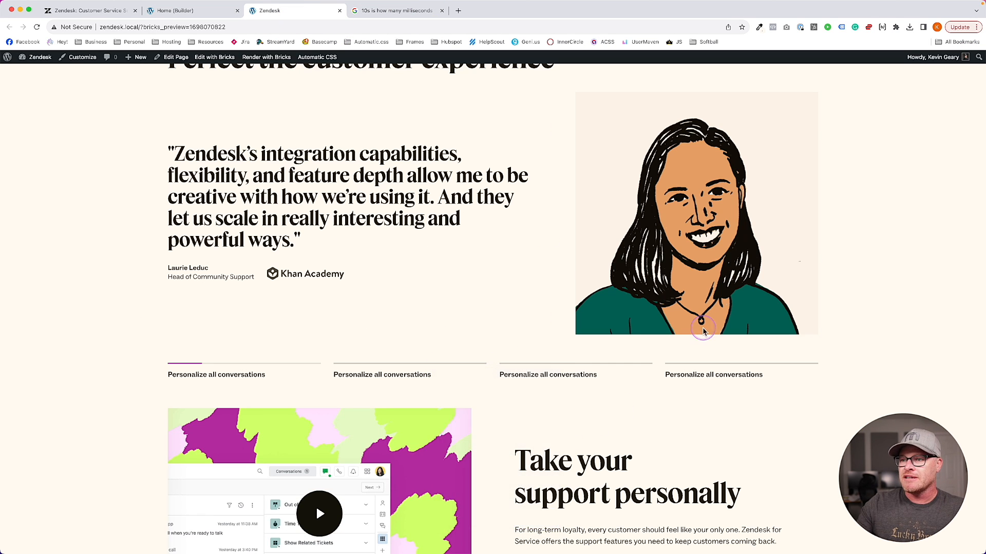
pyautogui.scroll(-3, 650, 222)
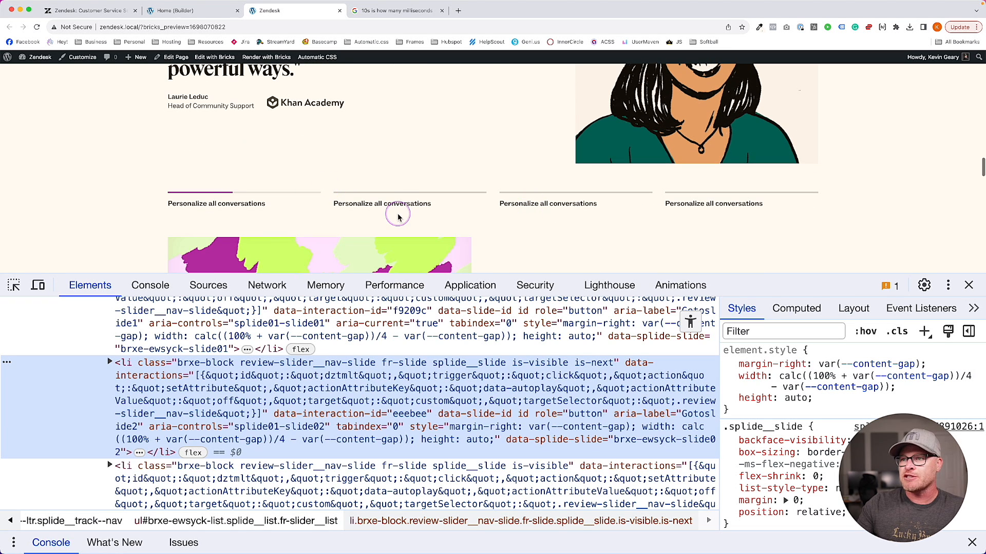
pyautogui.click(400, 206)
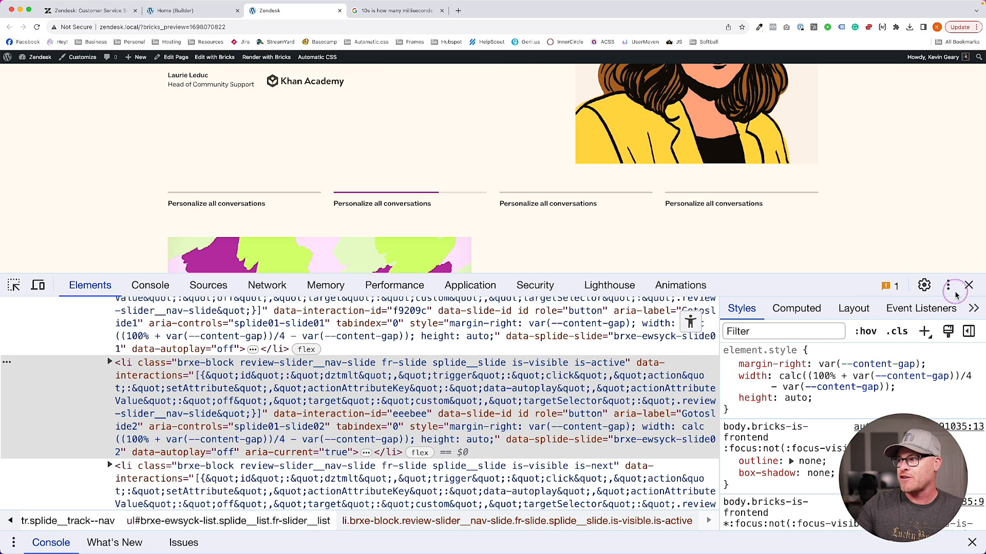
pyautogui.click(968, 285)
pyautogui.click(194, 11)
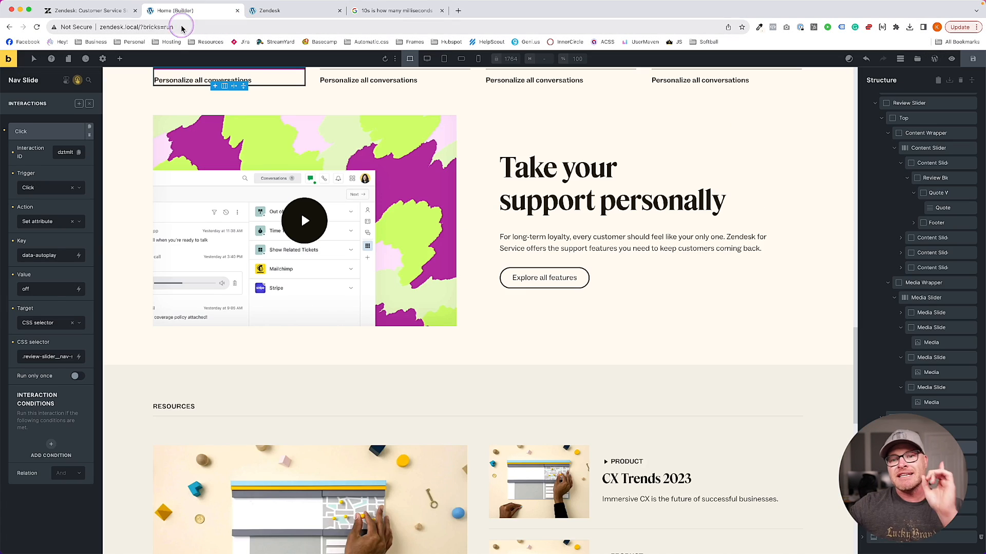
# Close the interactions settings, step through Content, Review and Media Slider, then select Nav Slider
pyautogui.click(77, 81)
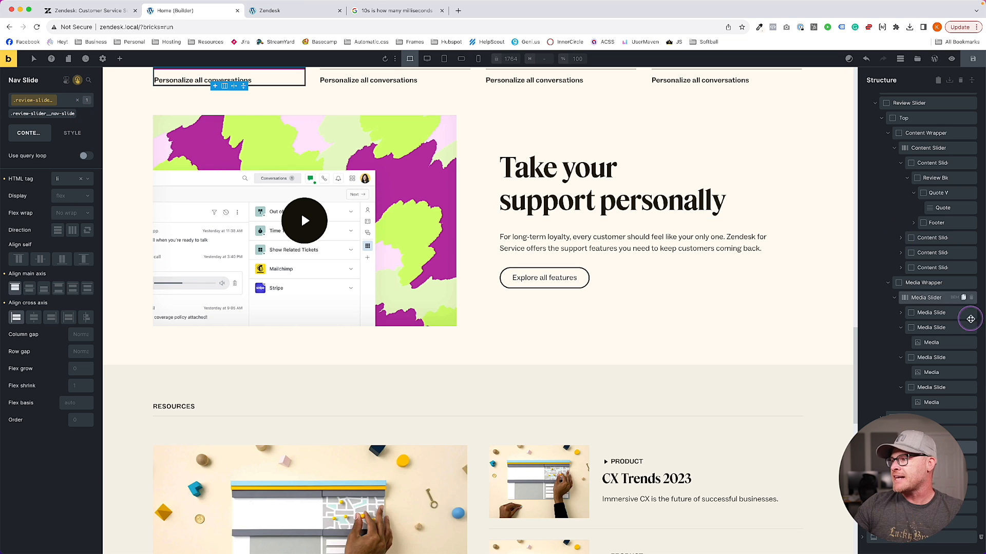
pyautogui.scroll(2, 936, 270)
pyautogui.click(919, 227)
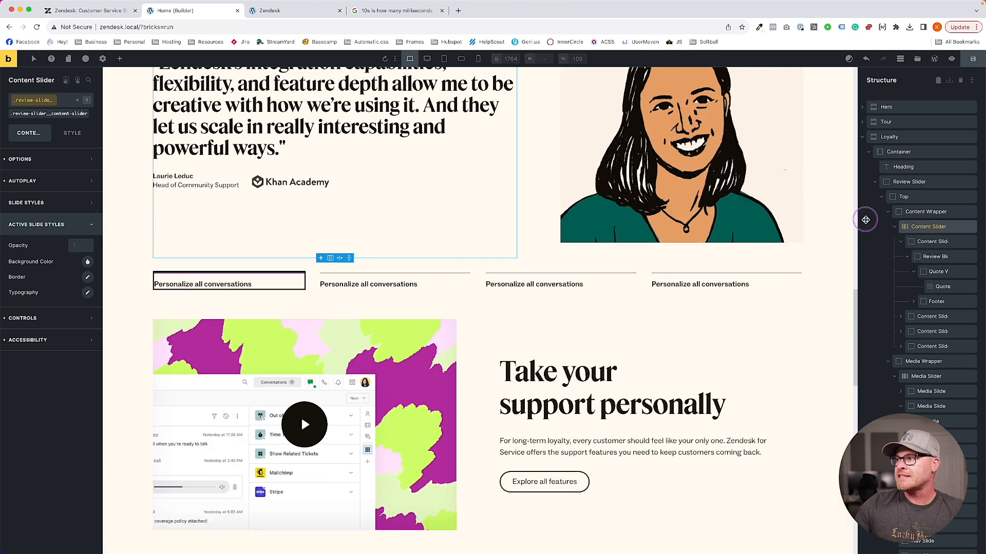
pyautogui.click(911, 182)
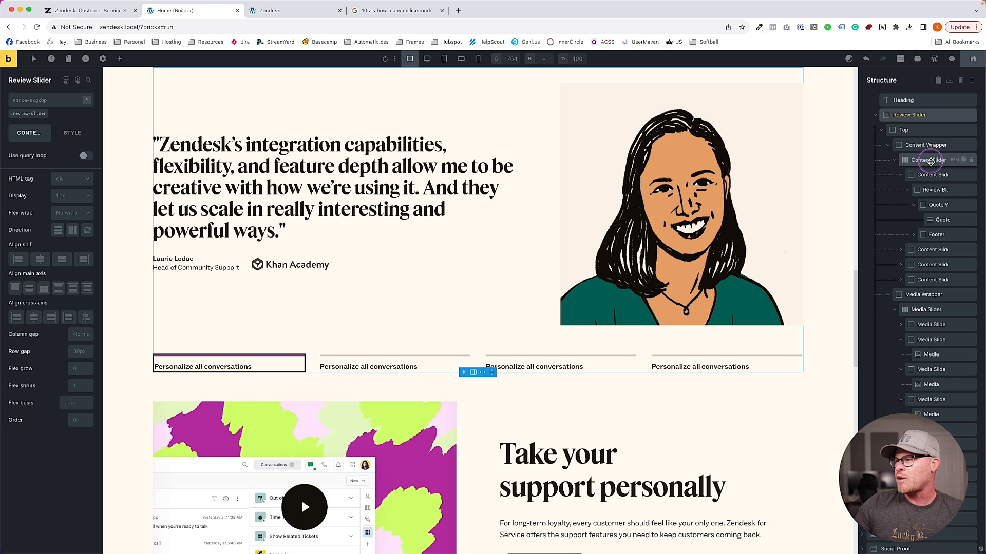
pyautogui.click(930, 161)
pyautogui.click(926, 377)
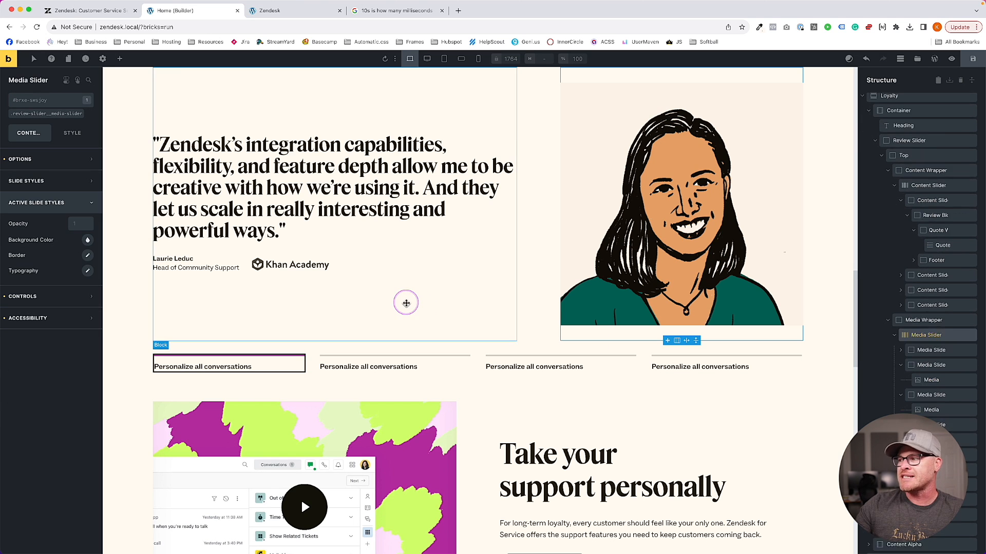
pyautogui.click(927, 432)
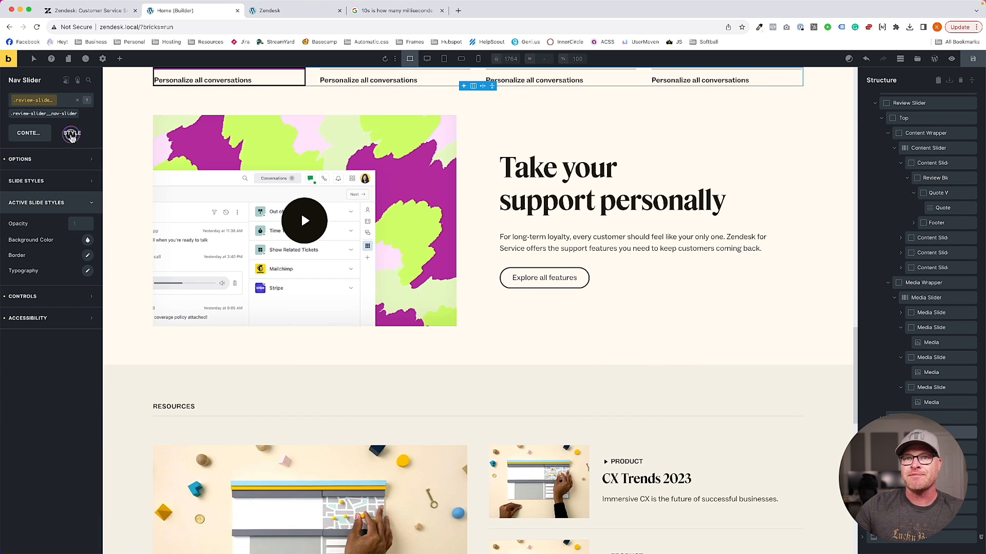
# Open the Nav Slide's Custom CSS and place the caret after is-active in the ::after progress rule
pyautogui.click(72, 133)
pyautogui.click(64, 291)
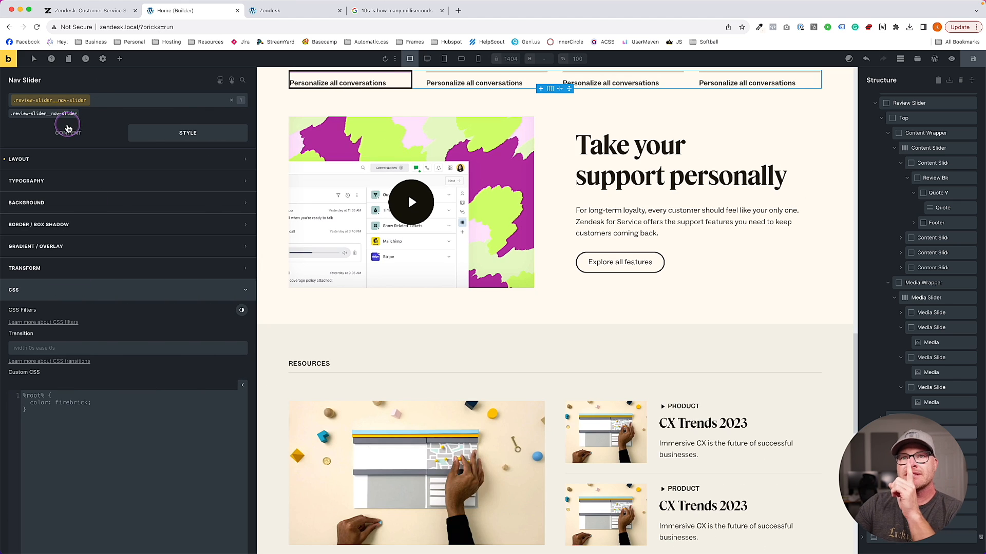
pyautogui.click(51, 102)
pyautogui.click(49, 119)
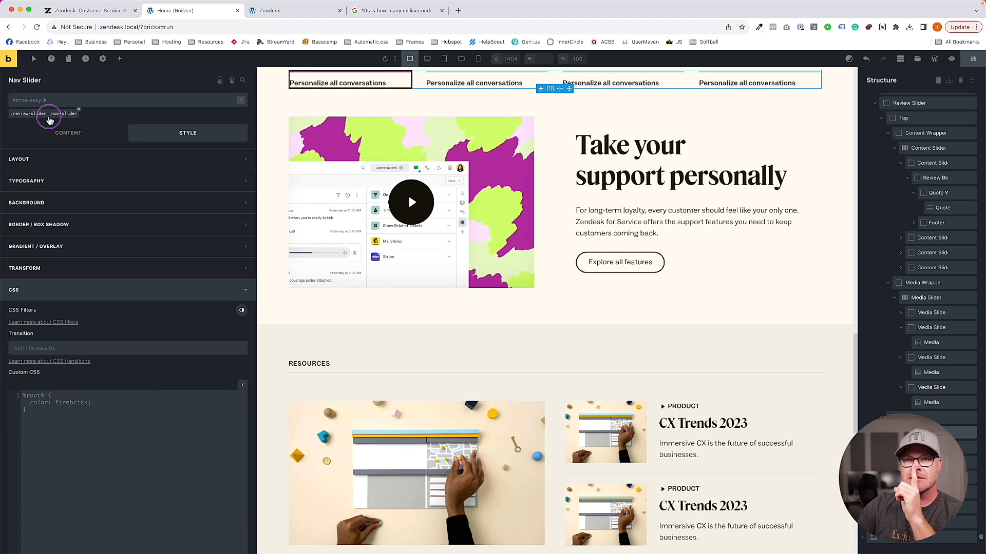
pyautogui.click(49, 114)
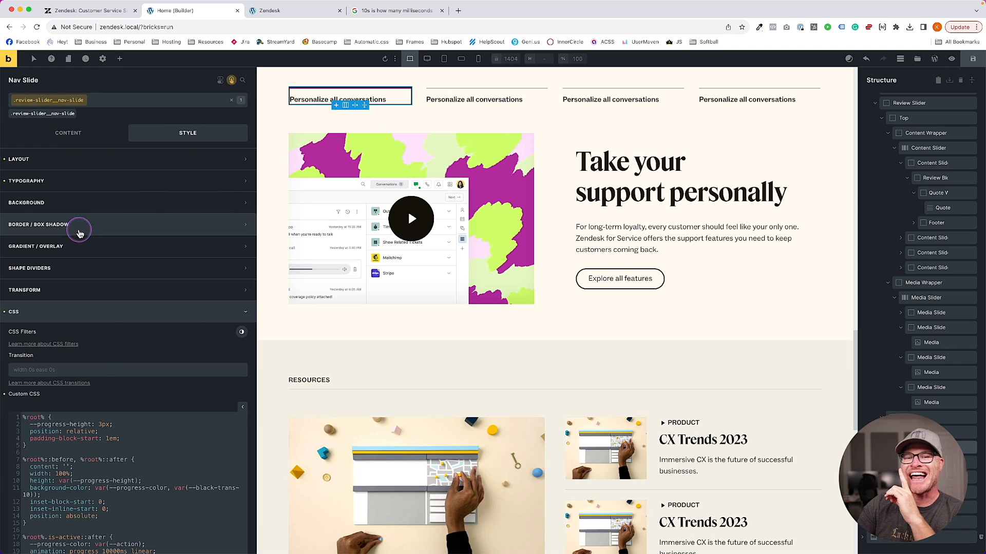
pyautogui.scroll(-5, 103, 359)
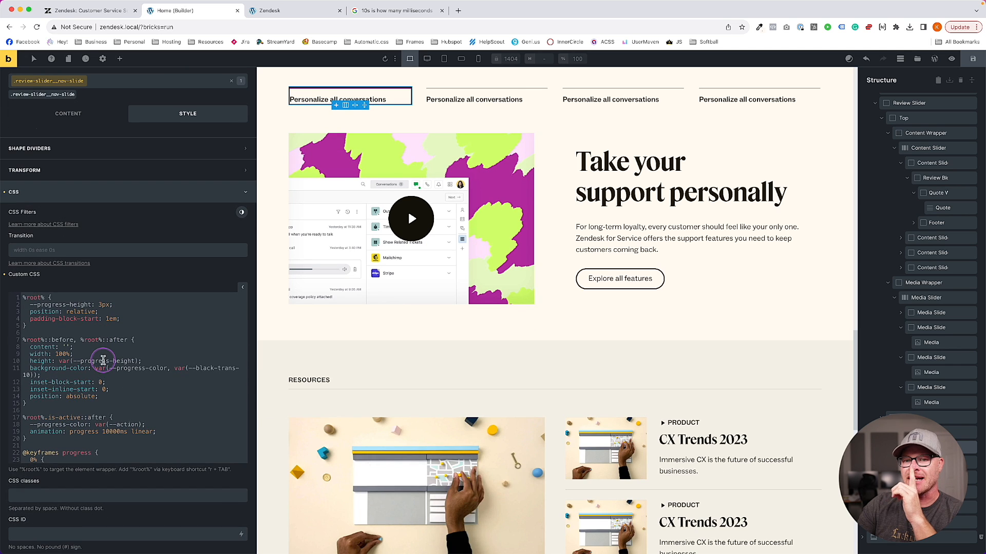
pyautogui.scroll(-3, 103, 359)
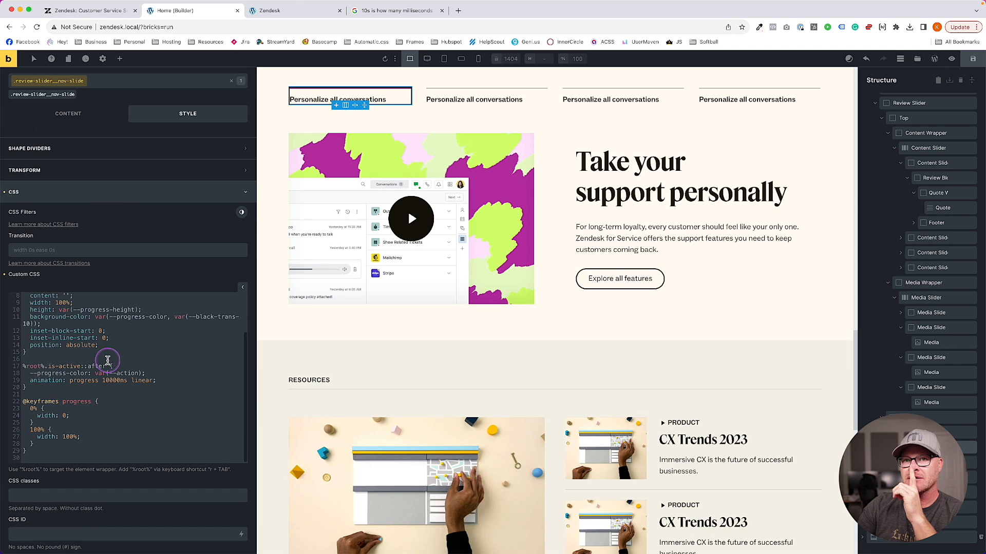
pyautogui.scroll(3, 153, 365)
pyautogui.click(144, 322)
pyautogui.scroll(-2, 137, 365)
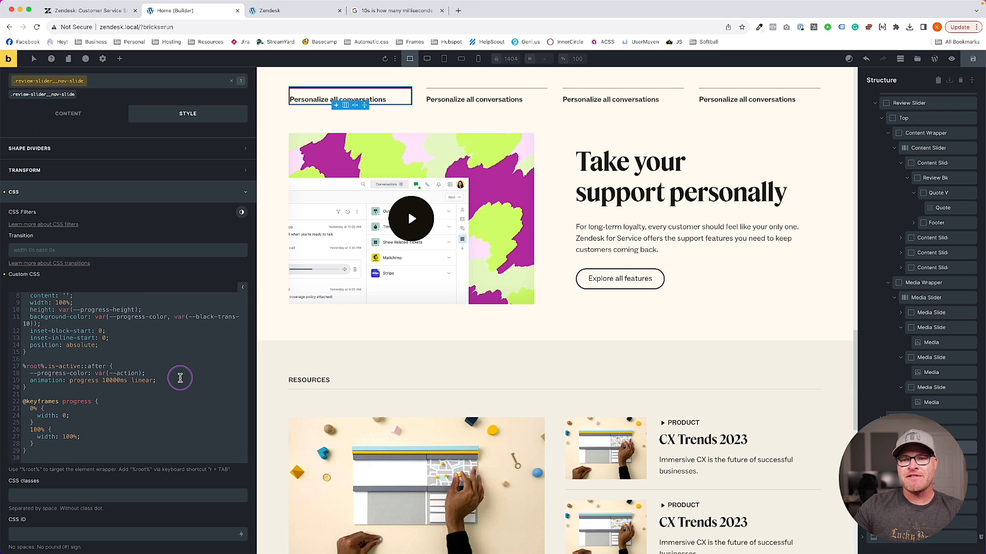
pyautogui.click(82, 367)
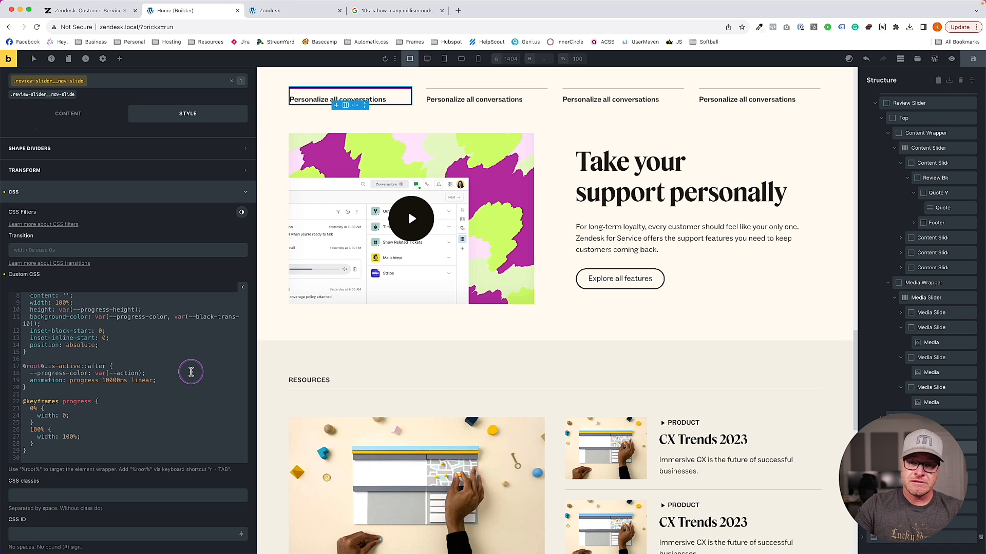
# Change the progress selector to %root%.is-active:not([data-autoplay="off"])::after and save
pyautogui.press('Right')
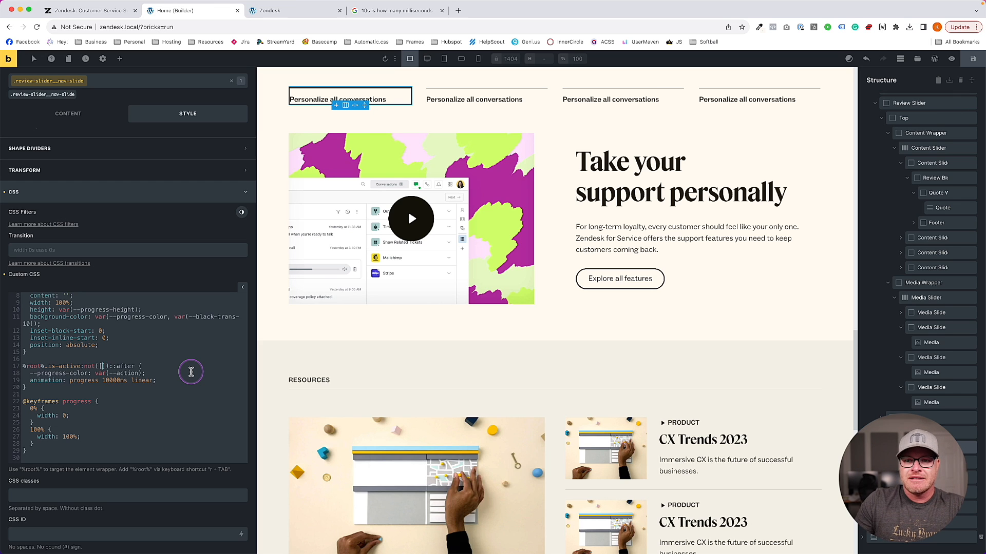
pyautogui.write('a-auto')
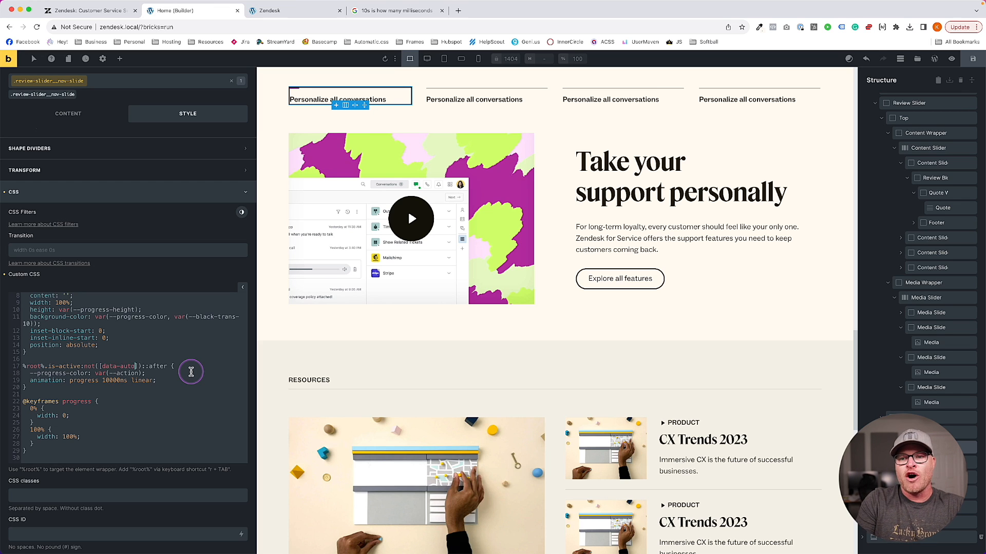
pyautogui.write('play=')
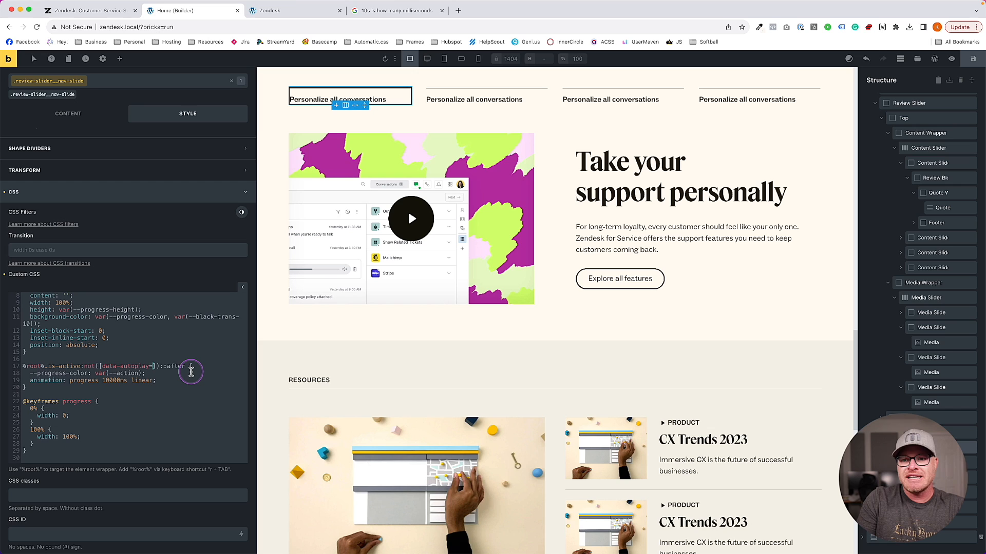
pyautogui.write('""')
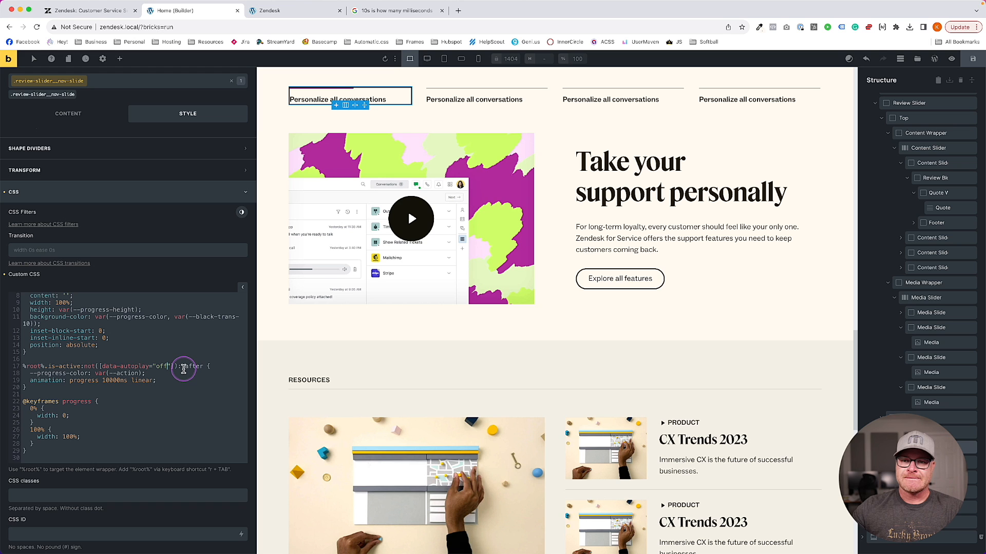
pyautogui.click(973, 59)
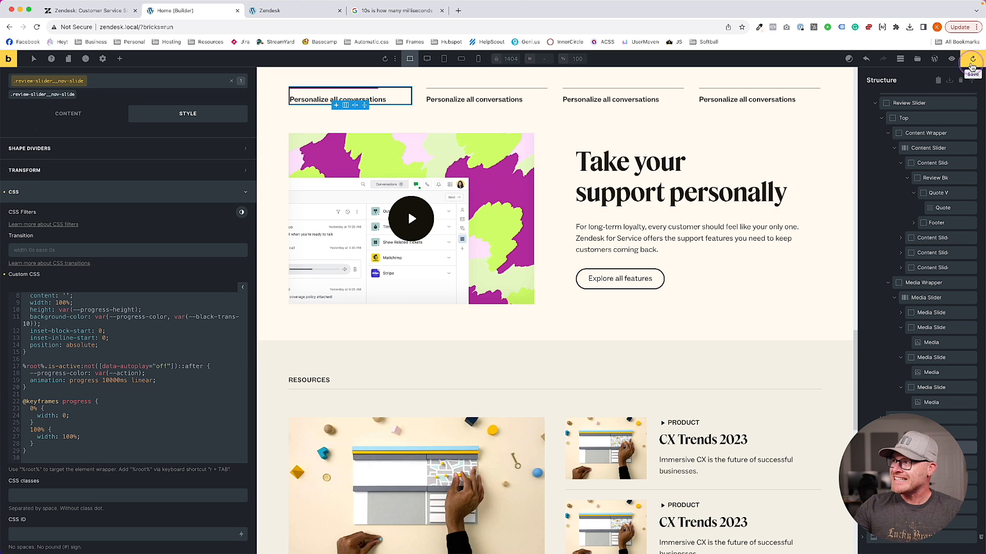
# In the live preview, click the second, first and urgent-issues testimonial nav tabs
pyautogui.click(304, 9)
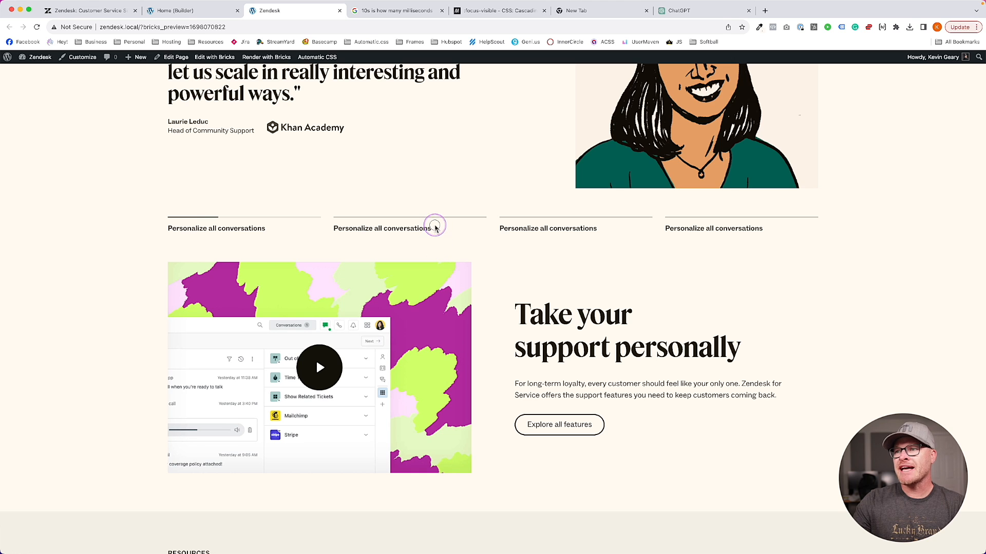
pyautogui.click(435, 227)
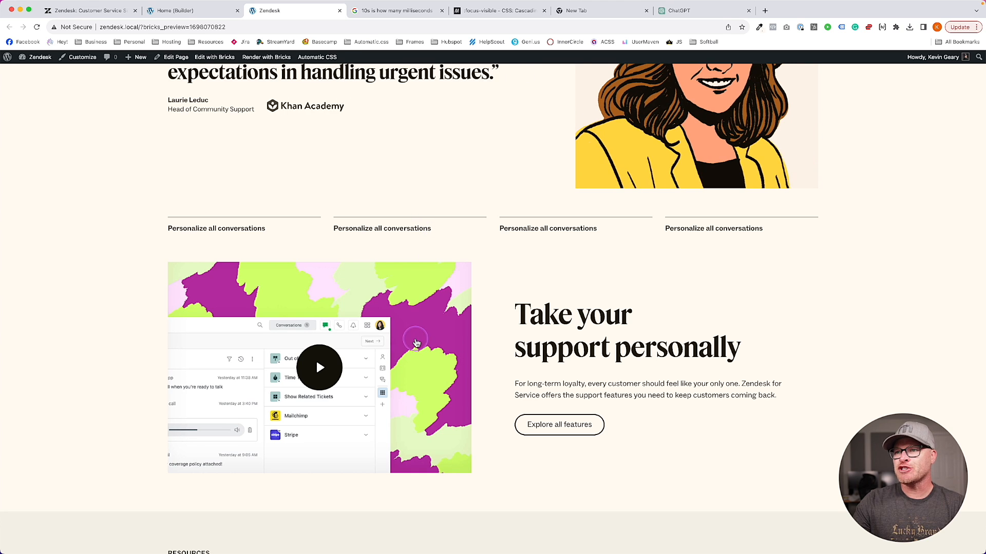
pyautogui.click(257, 222)
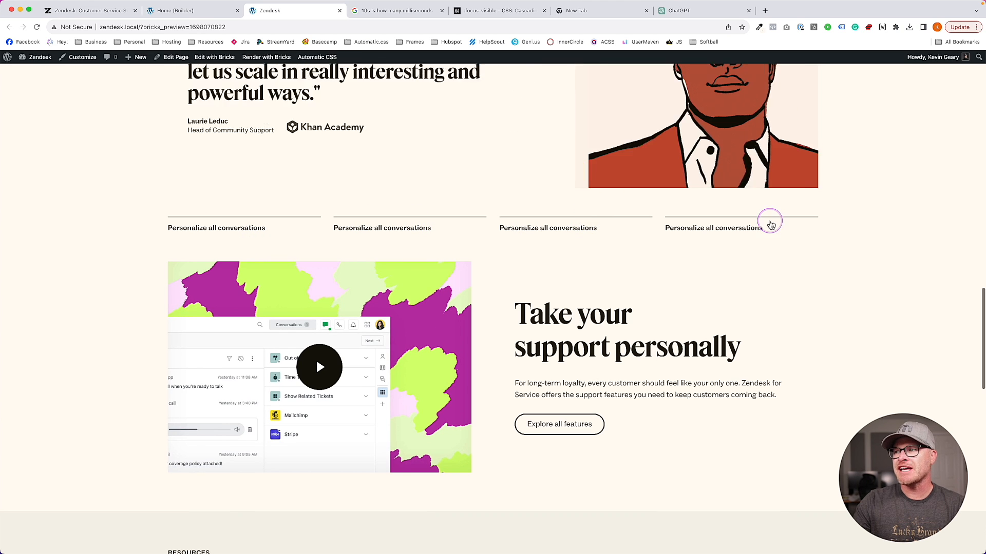
pyautogui.click(402, 228)
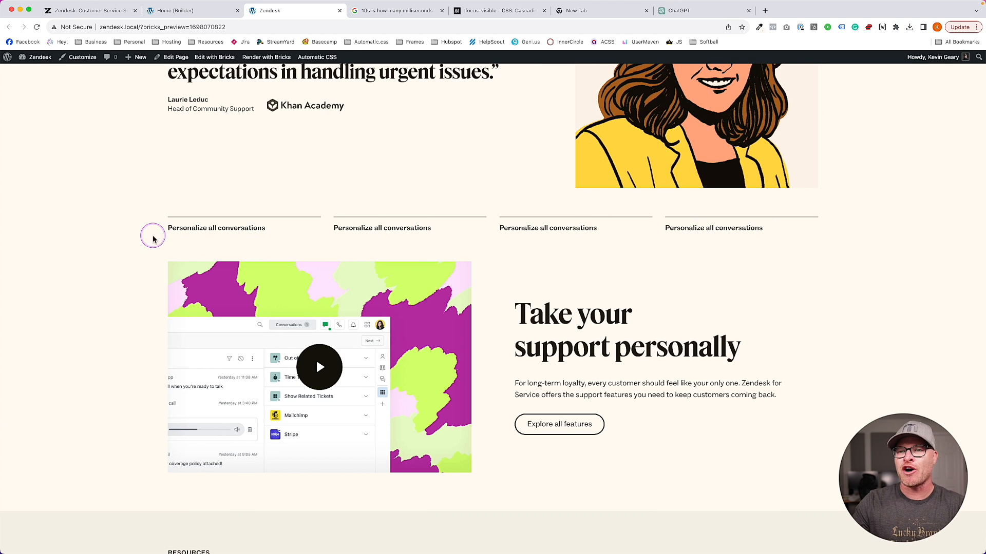
# Reload the page and move keyboard focus through the page with Tab
pyautogui.press('super+r')
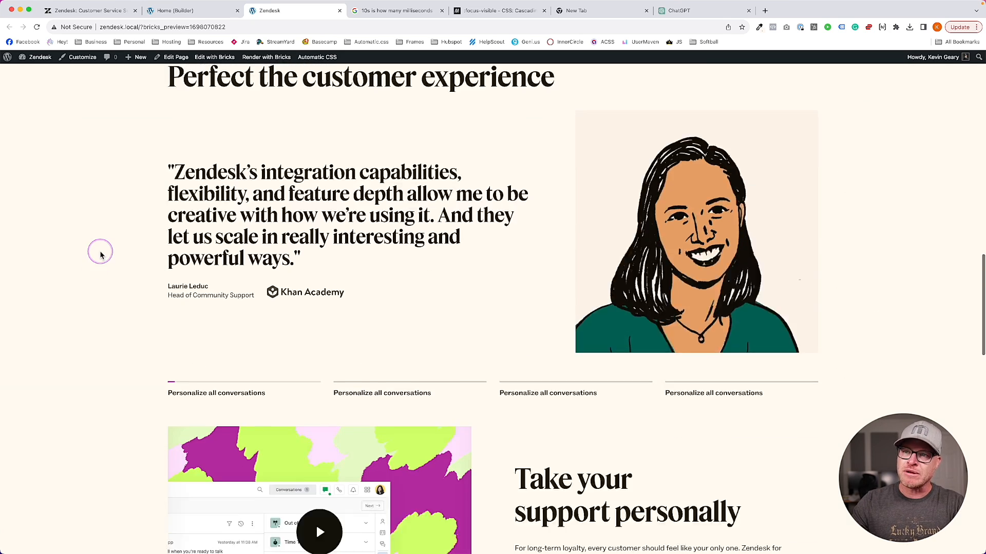
pyautogui.press('Tab')
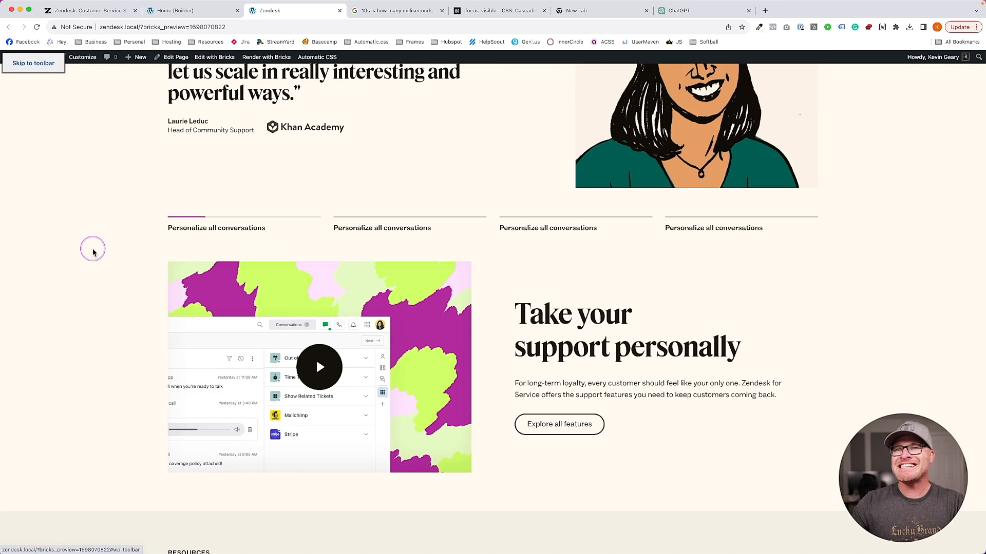
pyautogui.press('Tab')
pyautogui.scroll(-20, 92, 253)
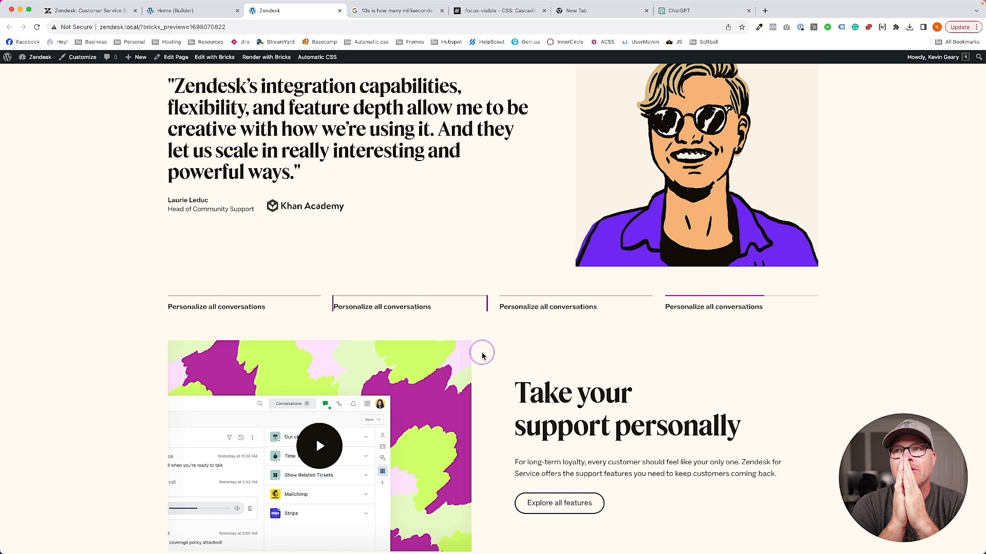
# Open the Nav Slide's Click interaction, edit its target selector, and save
pyautogui.click(198, 11)
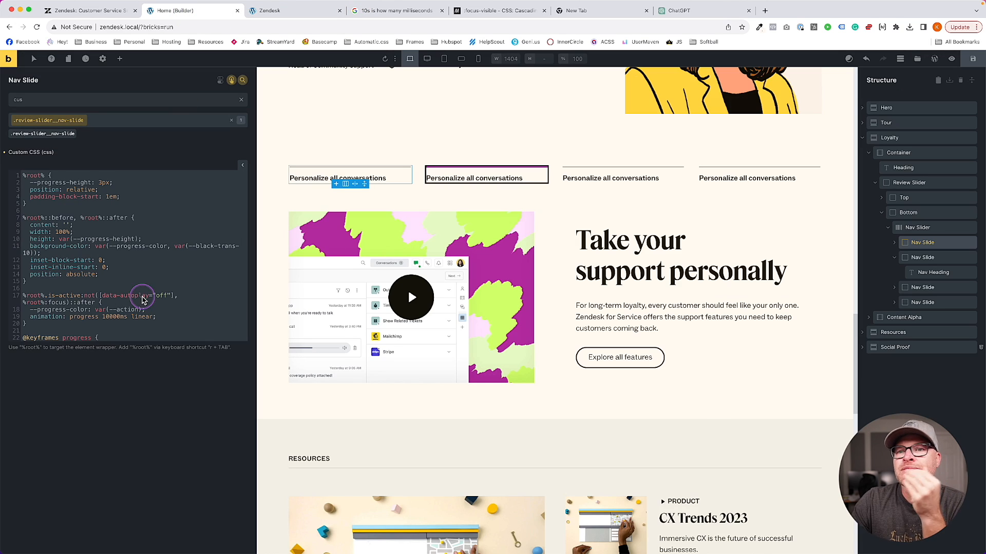
pyautogui.scroll(-3, 171, 288)
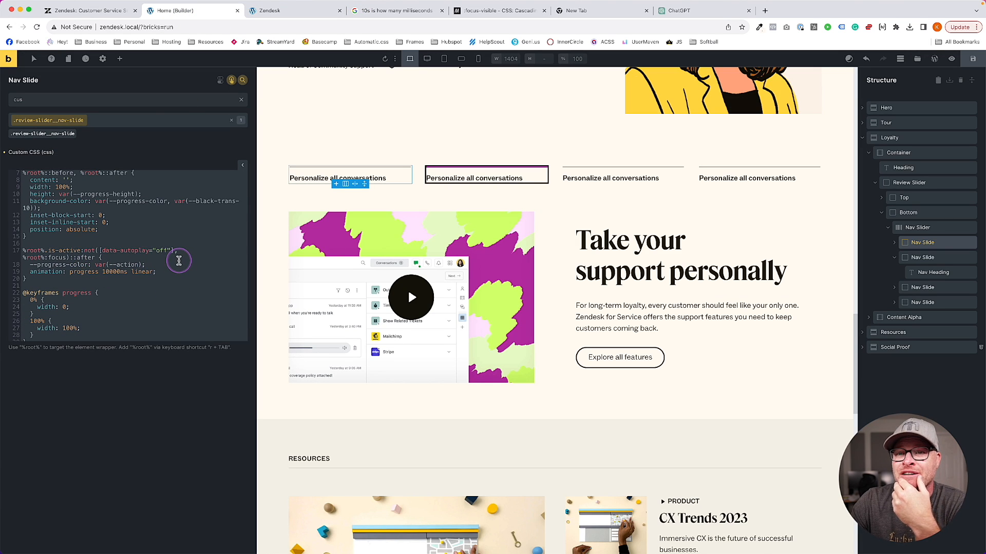
pyautogui.click(265, 11)
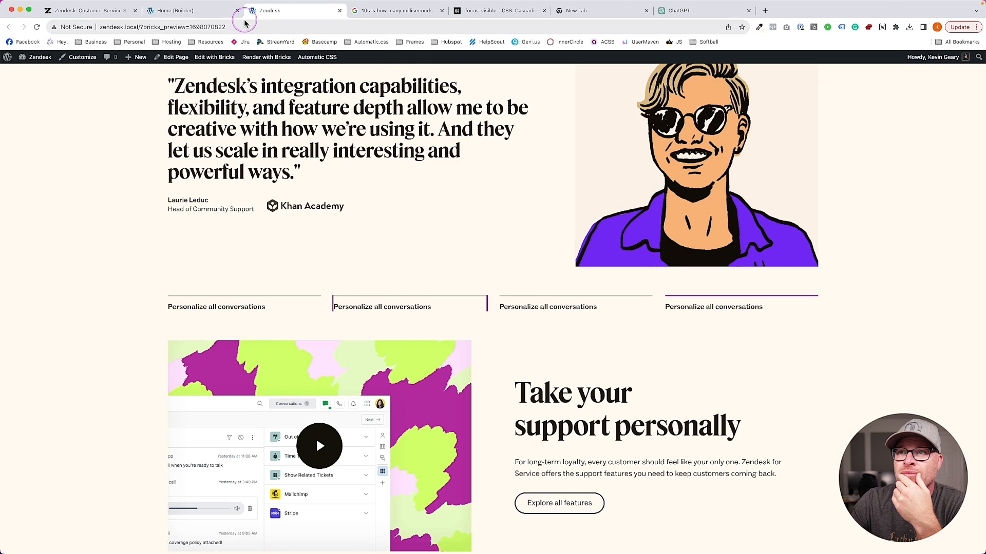
pyautogui.click(203, 10)
pyautogui.click(264, 10)
pyautogui.click(204, 10)
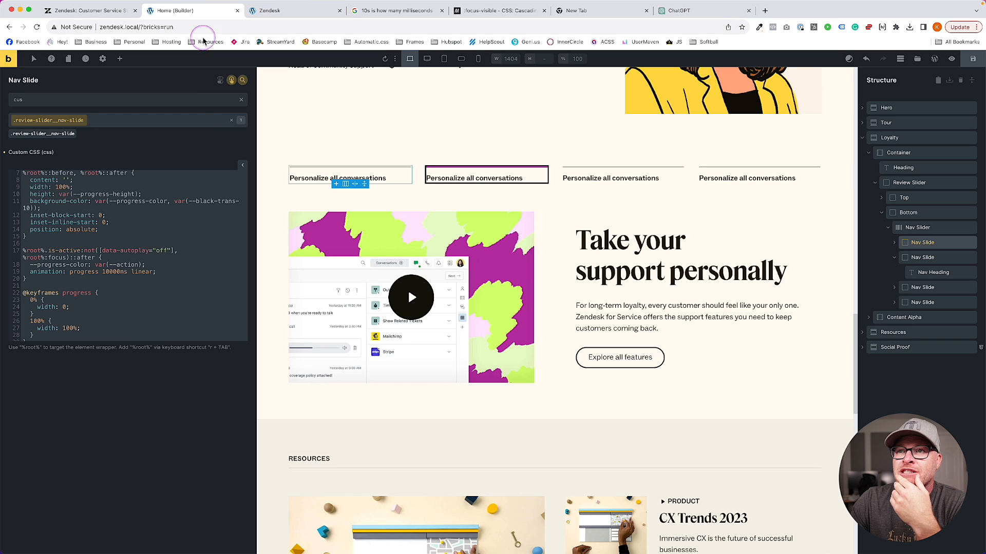
pyautogui.click(220, 80)
pyautogui.click(51, 132)
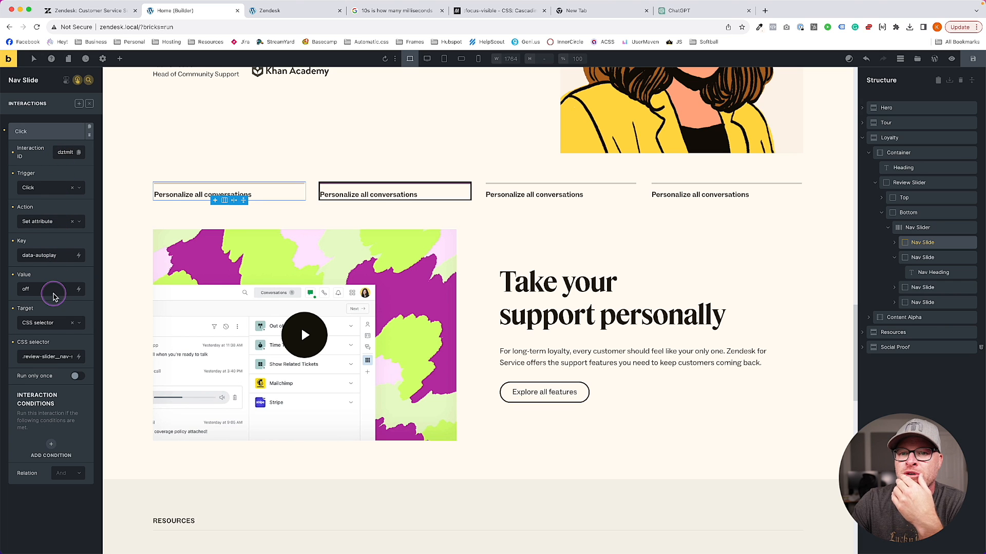
pyautogui.click(55, 356)
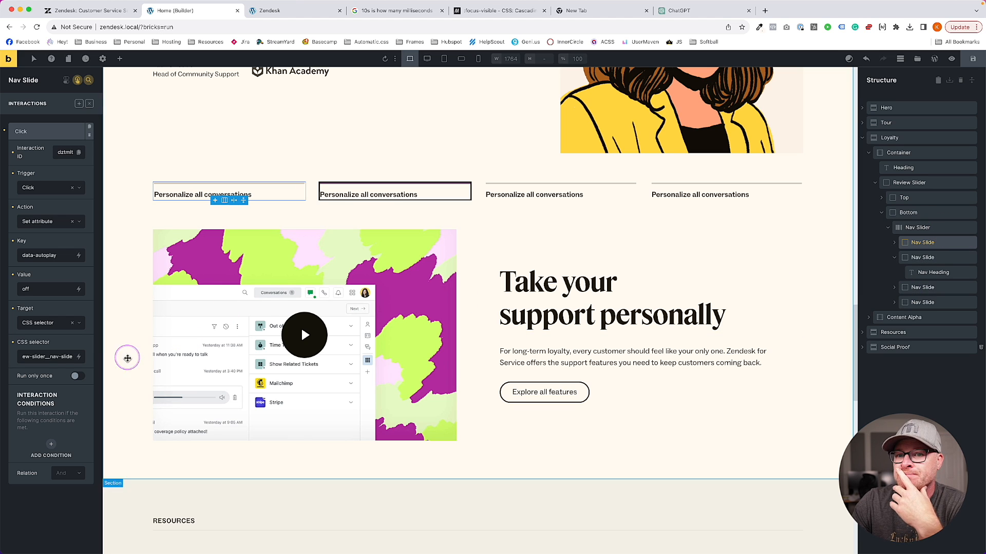
pyautogui.click(61, 356)
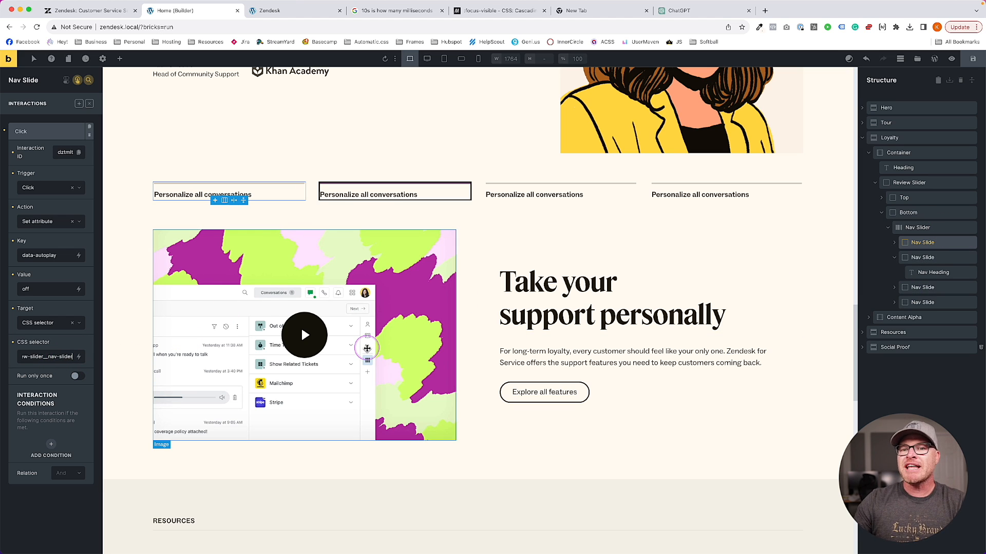
pyautogui.click(973, 59)
# Duplicate the Click interaction, set the copy's trigger to Focus, and save
pyautogui.click(44, 135)
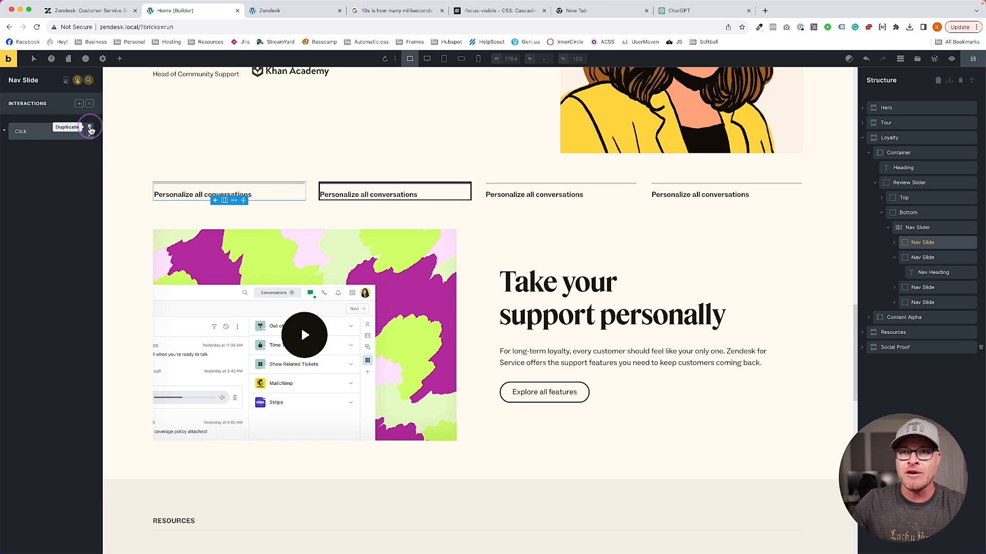
pyautogui.click(90, 128)
pyautogui.click(46, 150)
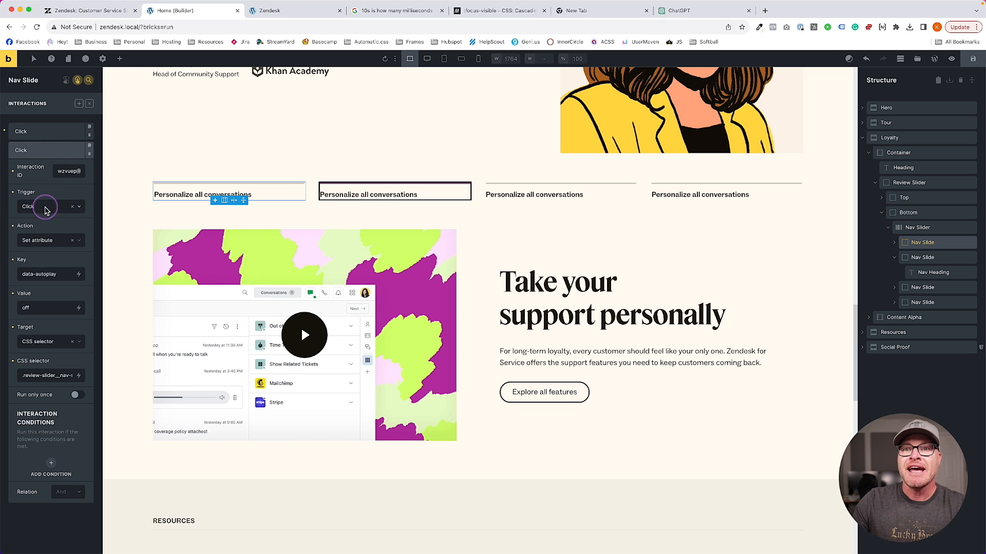
pyautogui.click(46, 206)
pyautogui.click(46, 249)
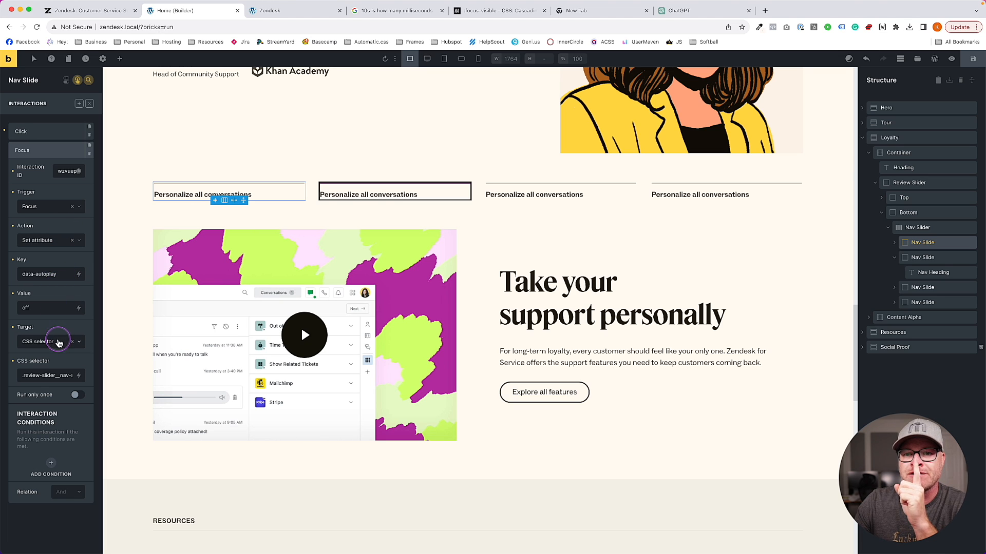
pyautogui.moveTo(55, 375); pyautogui.dragTo(83, 375)
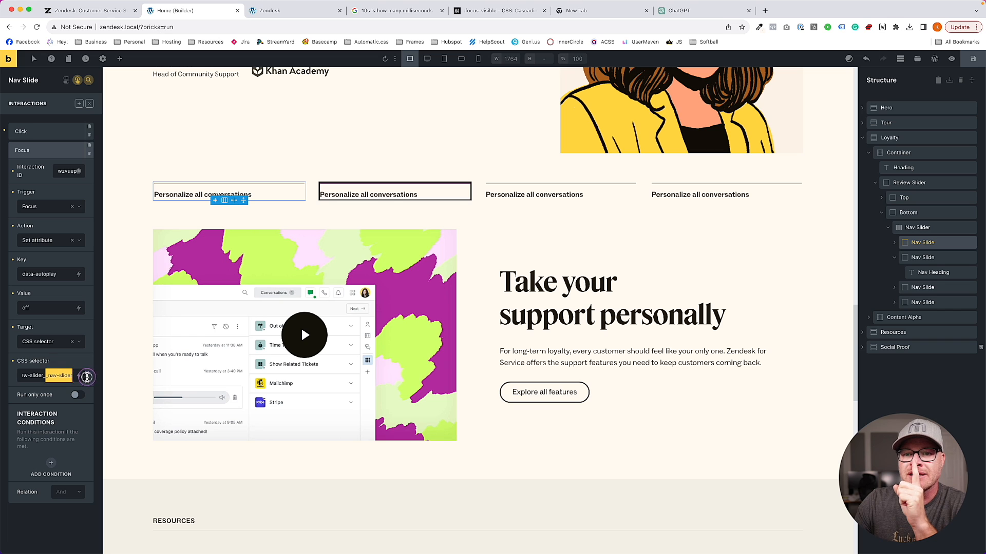
pyautogui.click(965, 60)
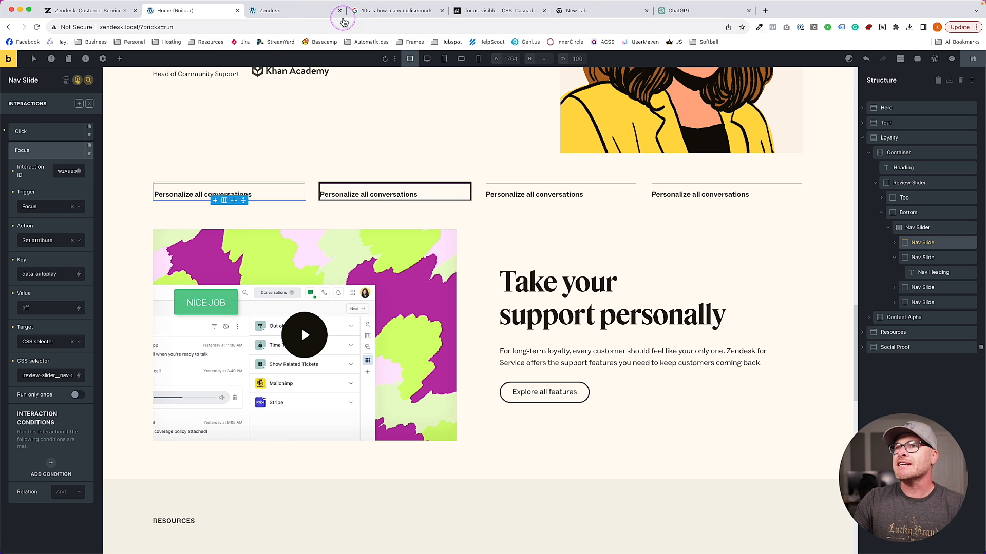
pyautogui.click(292, 15)
# Reload the preview and click the second, first, second and fourth nav tabs
pyautogui.press('super+r')
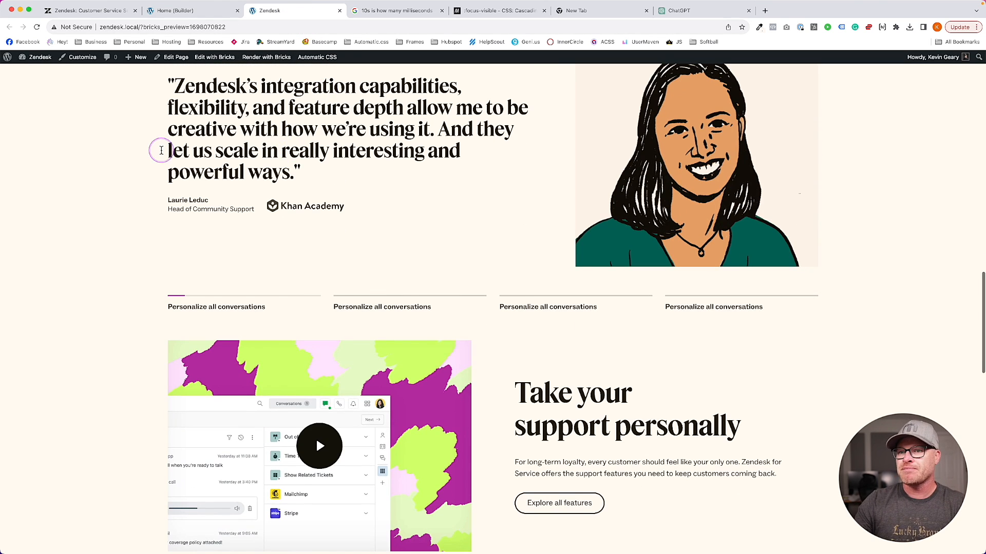
pyautogui.click(390, 306)
pyautogui.click(250, 308)
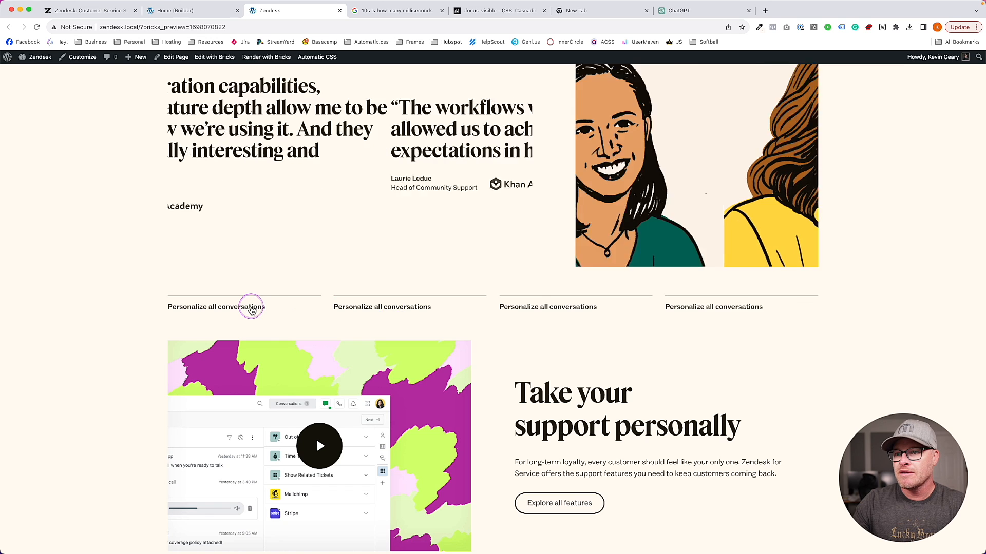
pyautogui.click(450, 308)
pyautogui.click(675, 304)
# Inspect the nav slider element to confirm data-autoplay is "off", then go back to the builder
pyautogui.rightClick(492, 306)
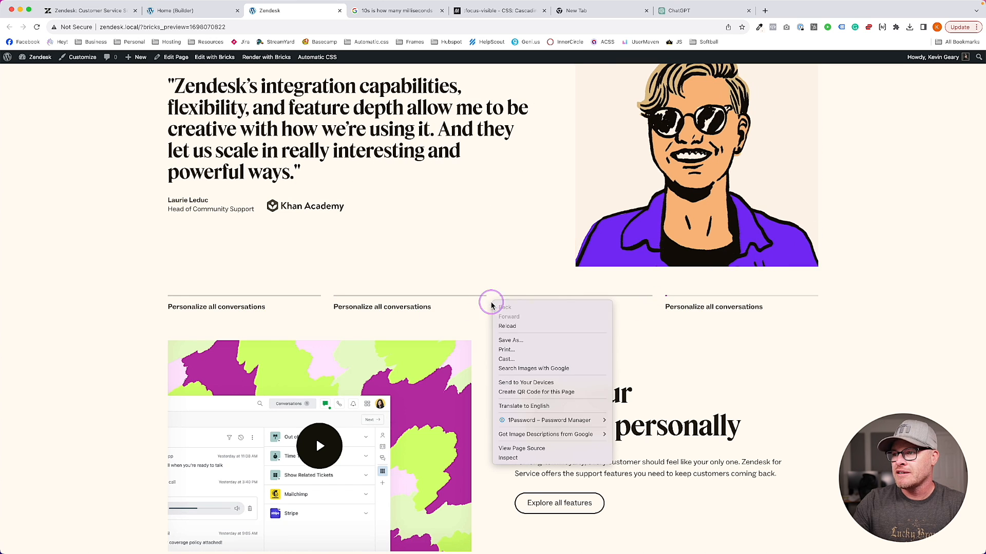
pyautogui.click(508, 458)
pyautogui.scroll(-2, 394, 171)
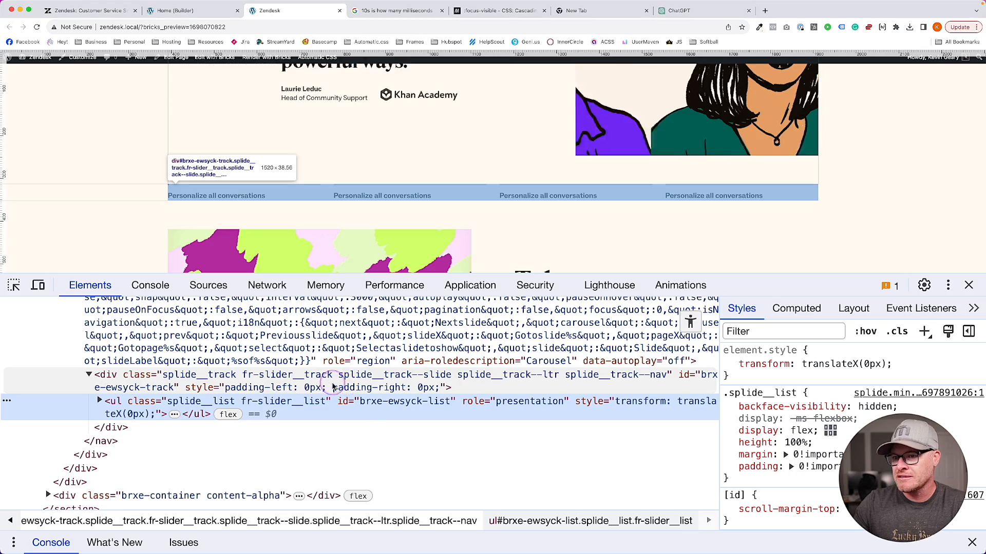
pyautogui.scroll(3, 293, 384)
pyautogui.scroll(3, 293, 384)
pyautogui.click(219, 399)
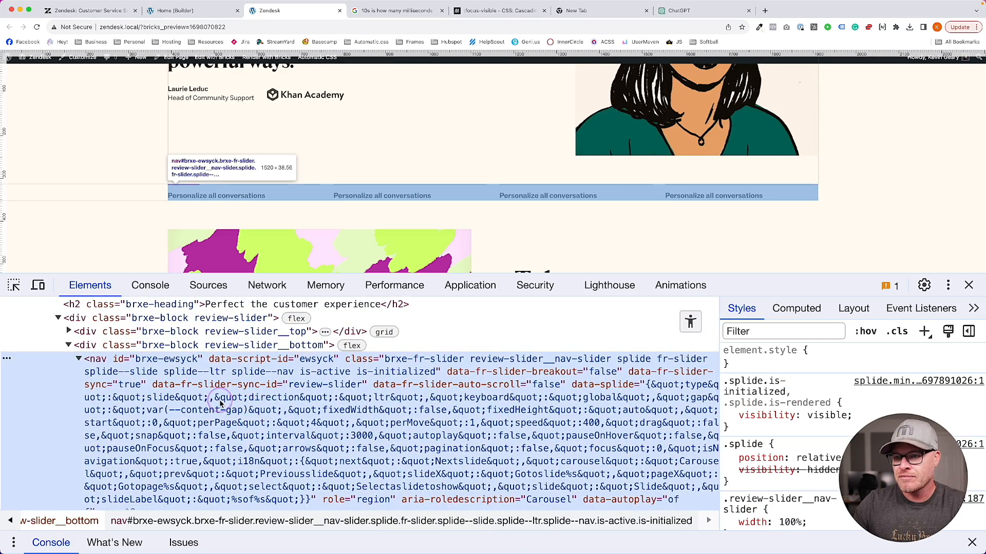
pyautogui.scroll(-1, 445, 422)
pyautogui.scroll(-3, 445, 422)
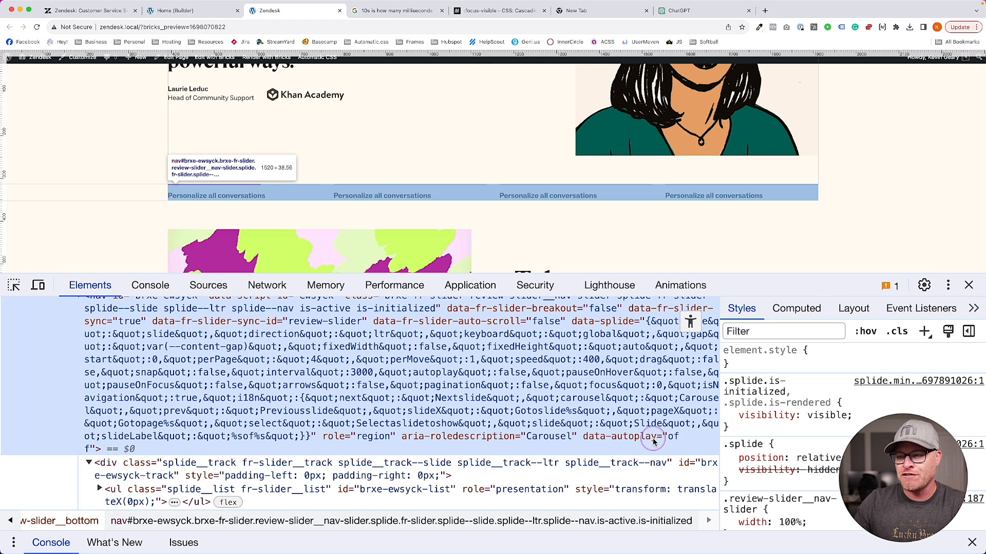
pyautogui.click(192, 10)
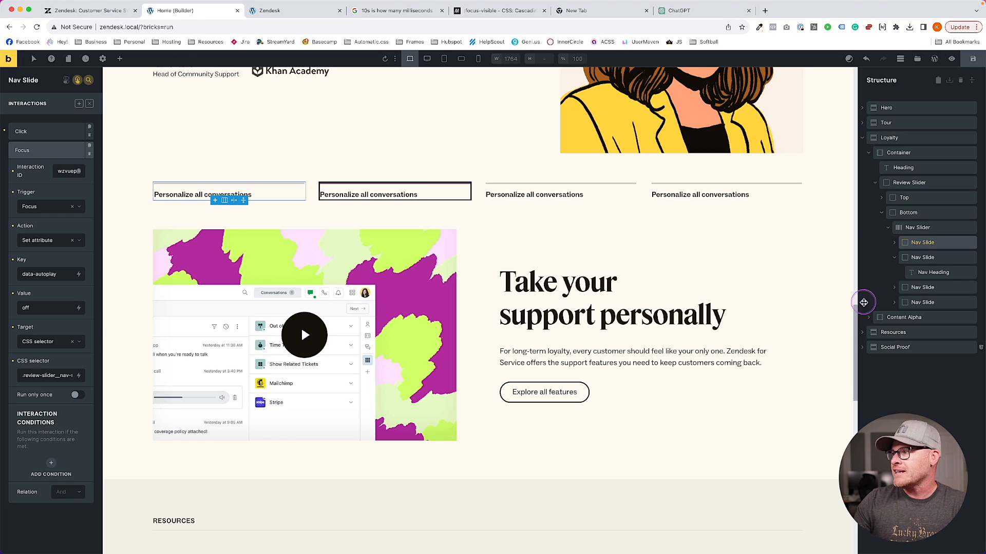
# Strip :not([data-autoplay="off"]) from the Nav Slide's rule, leaving %root%.is-active::after
pyautogui.click(88, 80)
pyautogui.write('cus')
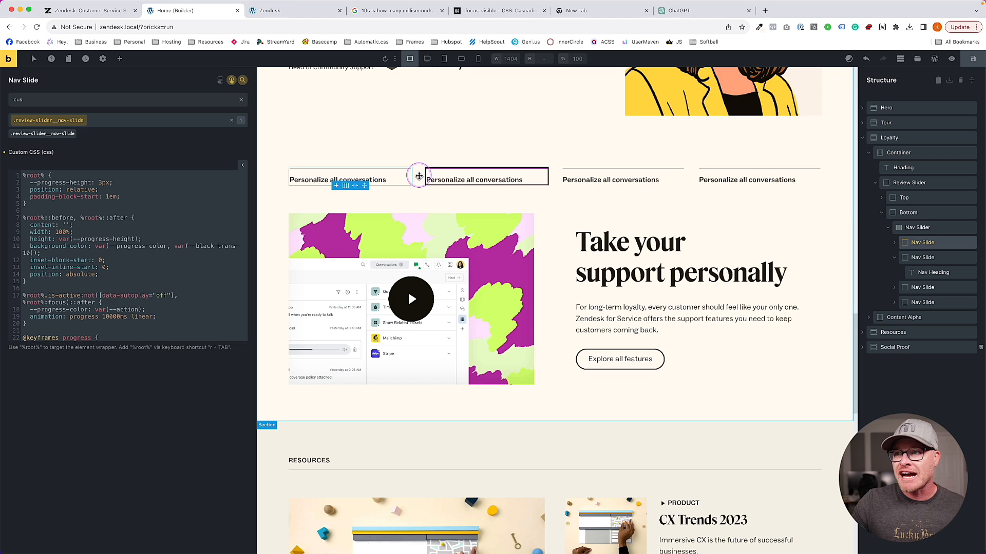
pyautogui.click(422, 175)
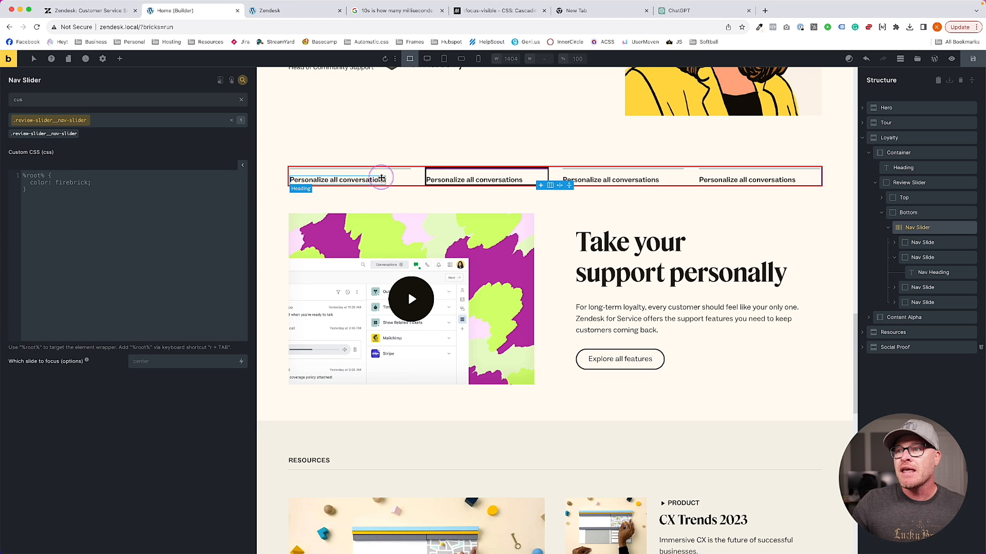
pyautogui.click(408, 176)
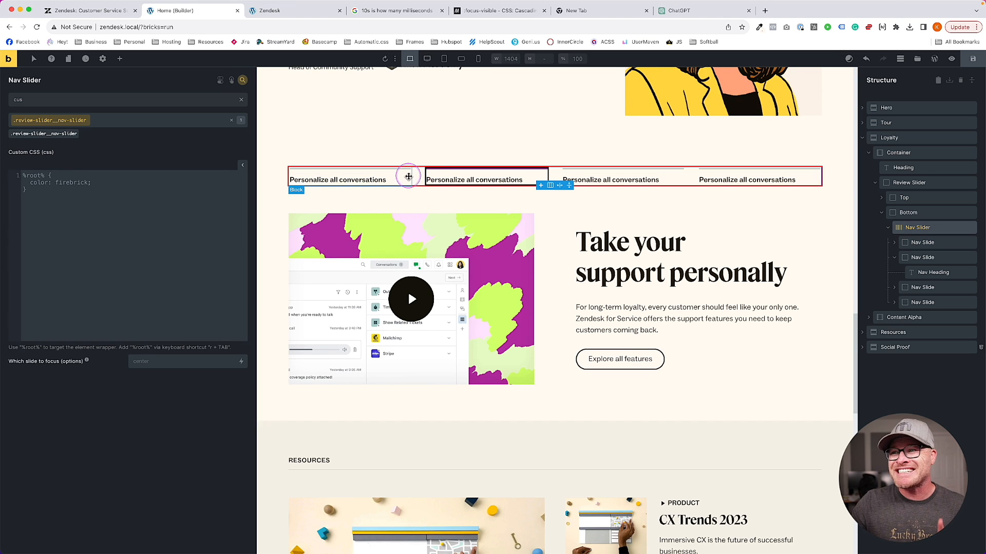
pyautogui.click(438, 176)
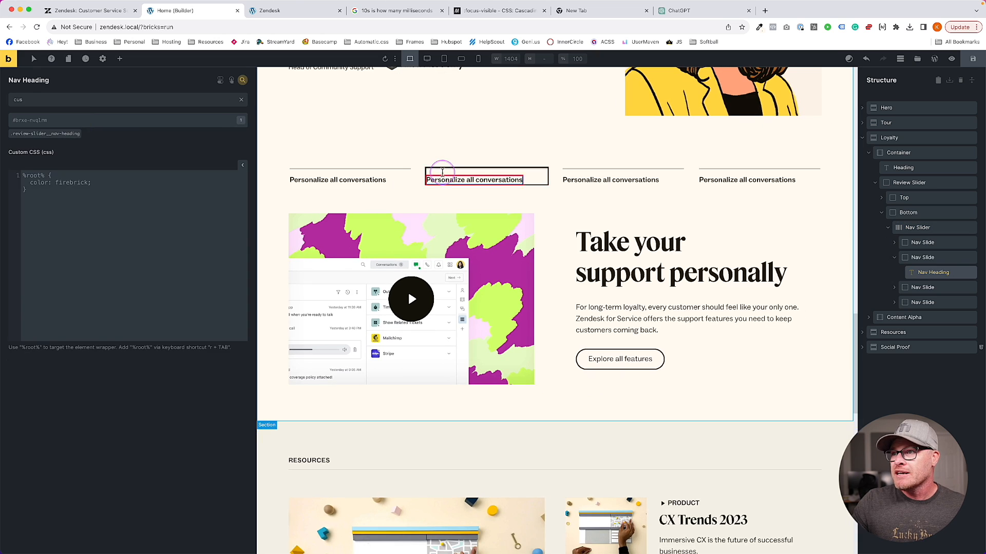
pyautogui.scroll(-3, 126, 269)
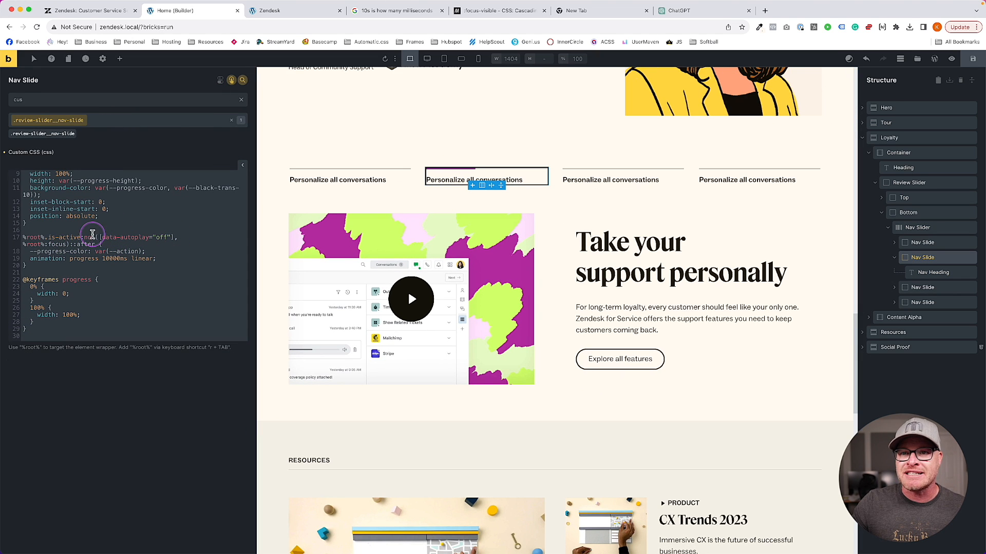
pyautogui.moveTo(81, 237); pyautogui.dragTo(174, 235)
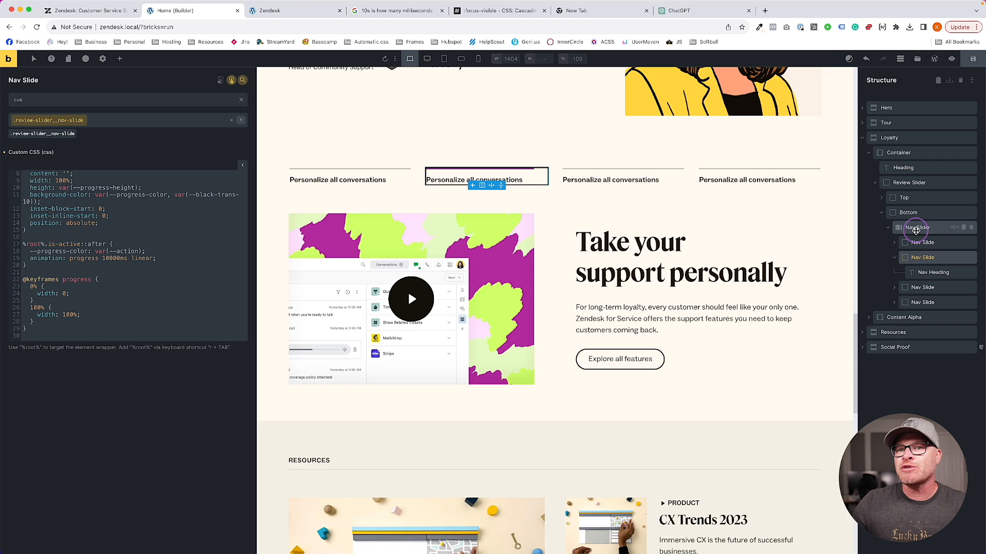
pyautogui.click(916, 229)
# Write a Nav Slider rule %root%[data-autoplay="off" i] .review-slider__nav-slide.is-active { animation: none; }
pyautogui.write('r')
pyautogui.press('Tab')
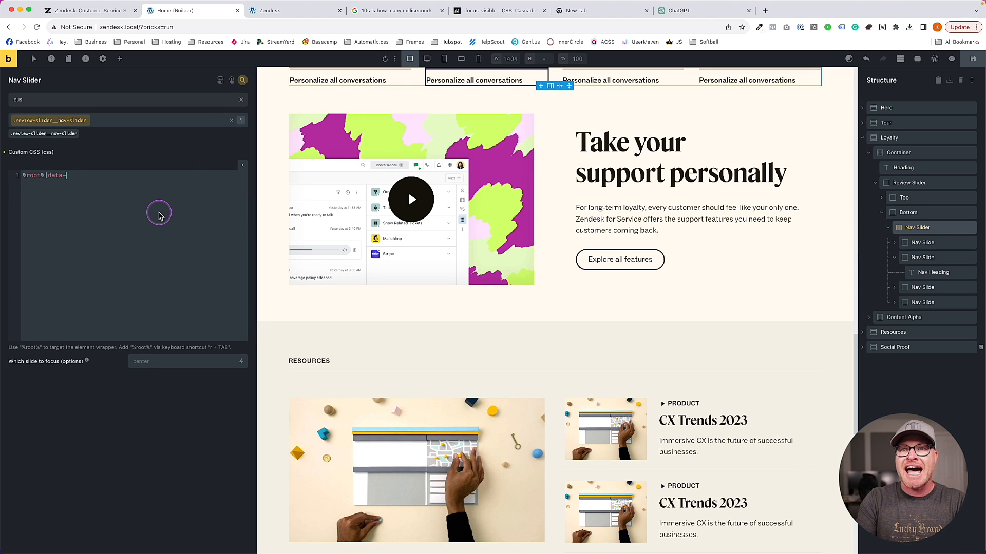
pyautogui.write('[data-autoplay="off"')
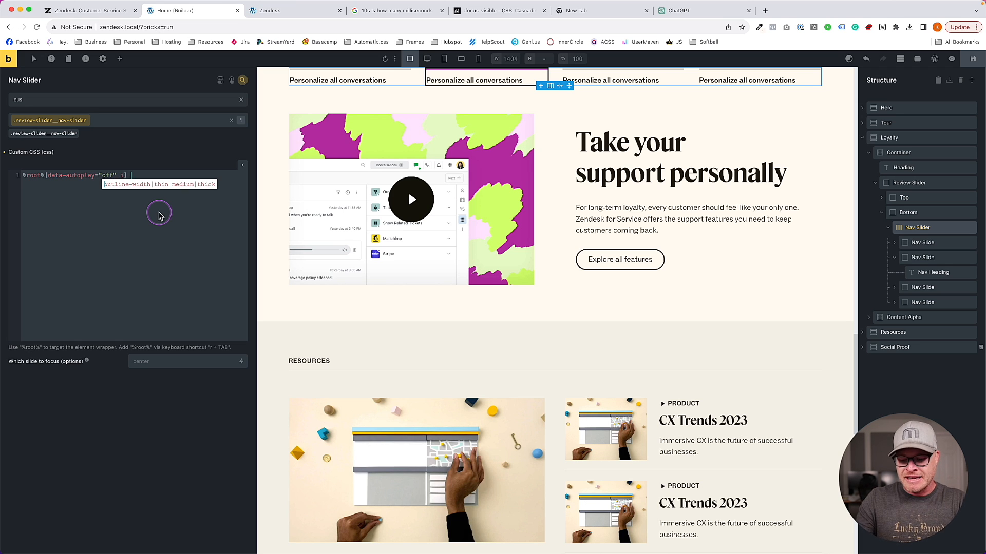
pyautogui.write(' i] {')
pyautogui.press('Return')
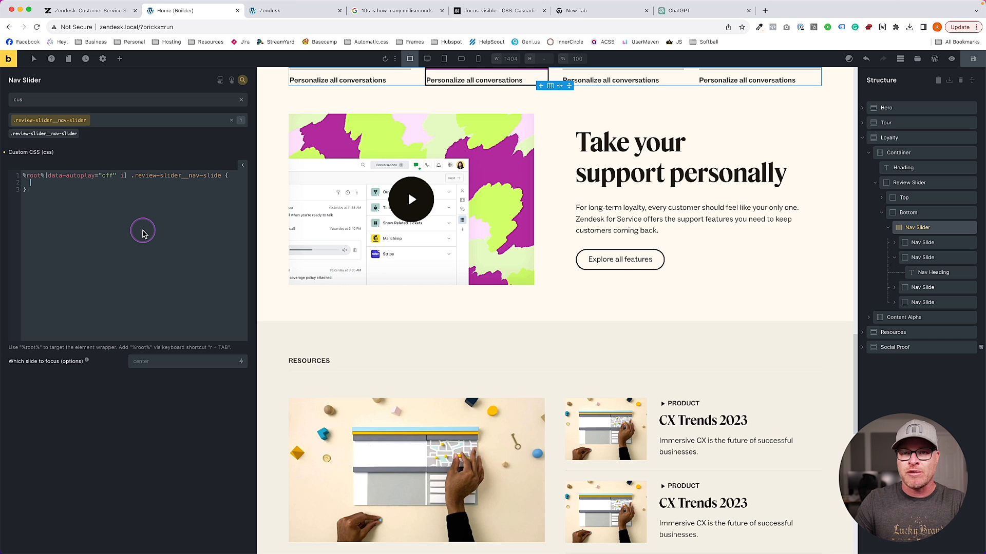
pyautogui.write('animation: o')
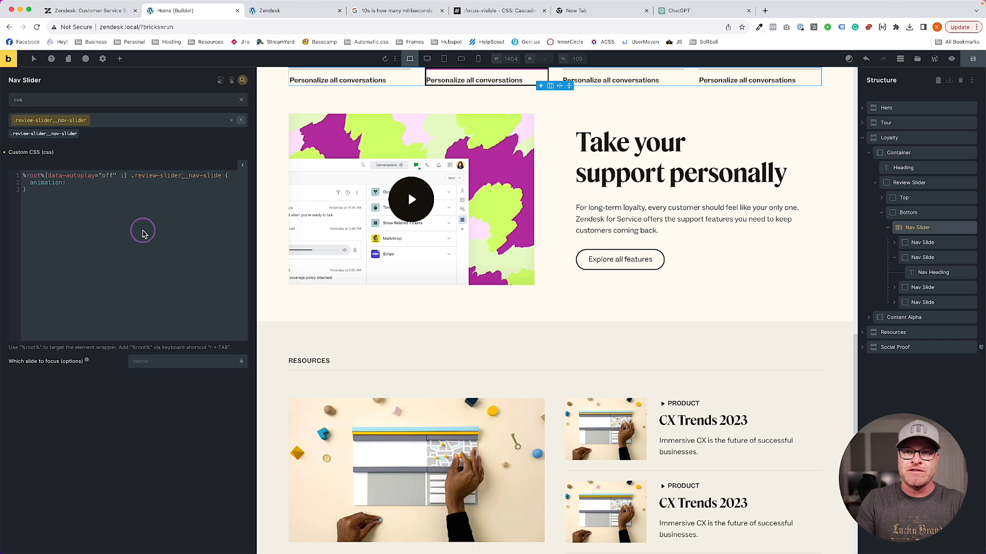
pyautogui.press('Return')
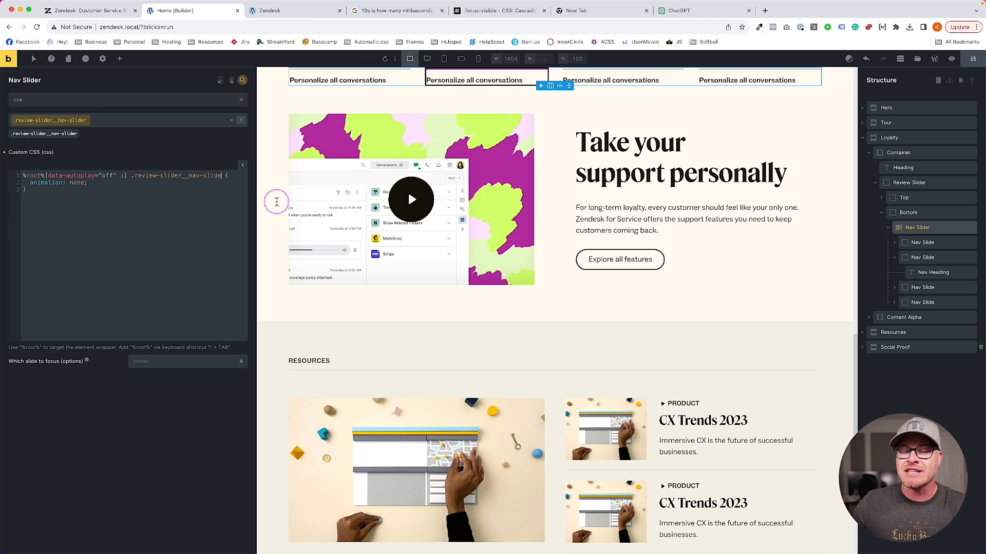
pyautogui.write('active')
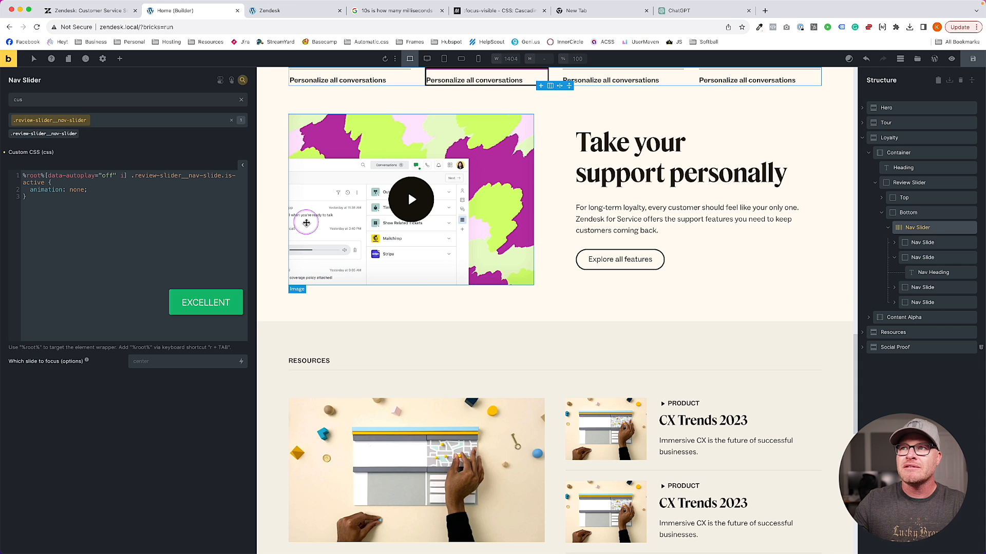
pyautogui.click(284, 12)
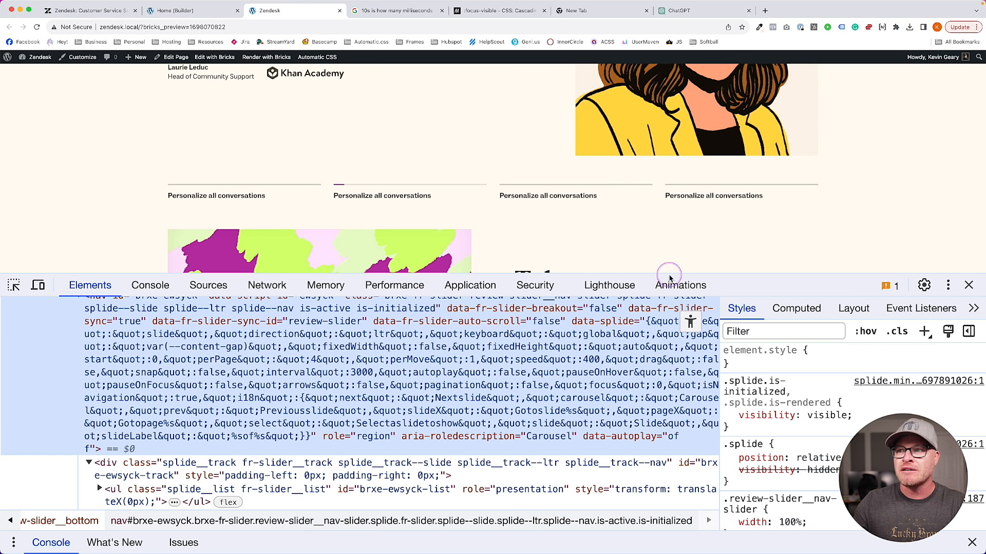
# Remove .is-active from the autoplay-off selector, make it animation: none !important, and save
pyautogui.click(968, 284)
pyautogui.click(199, 15)
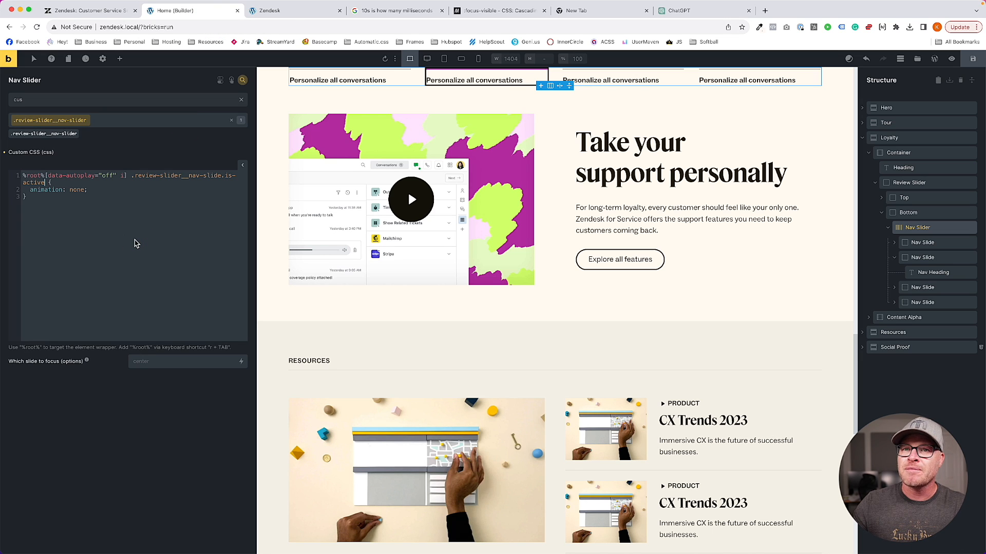
pyautogui.moveTo(222, 176); pyautogui.dragTo(54, 184)
pyautogui.press('BackSpace')
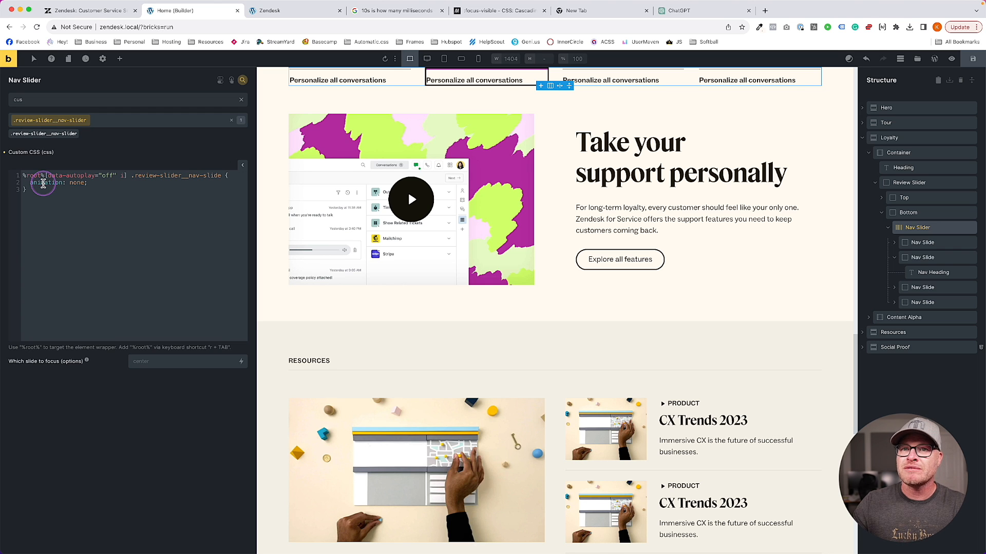
pyautogui.press('super+s')
pyautogui.write('!important;')
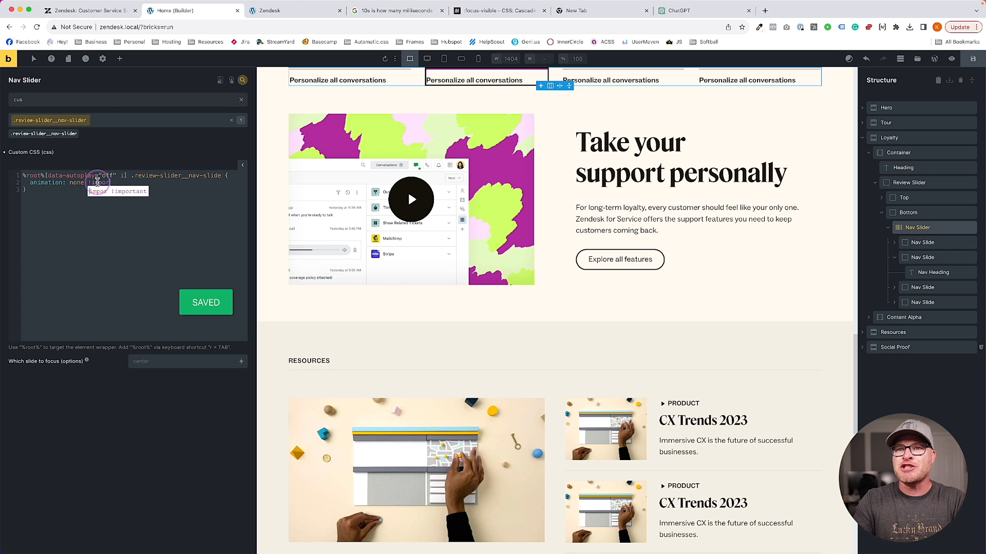
pyautogui.press('super+s')
# Test the preview by clicking through the four nav slides and back to the first
pyautogui.click(302, 14)
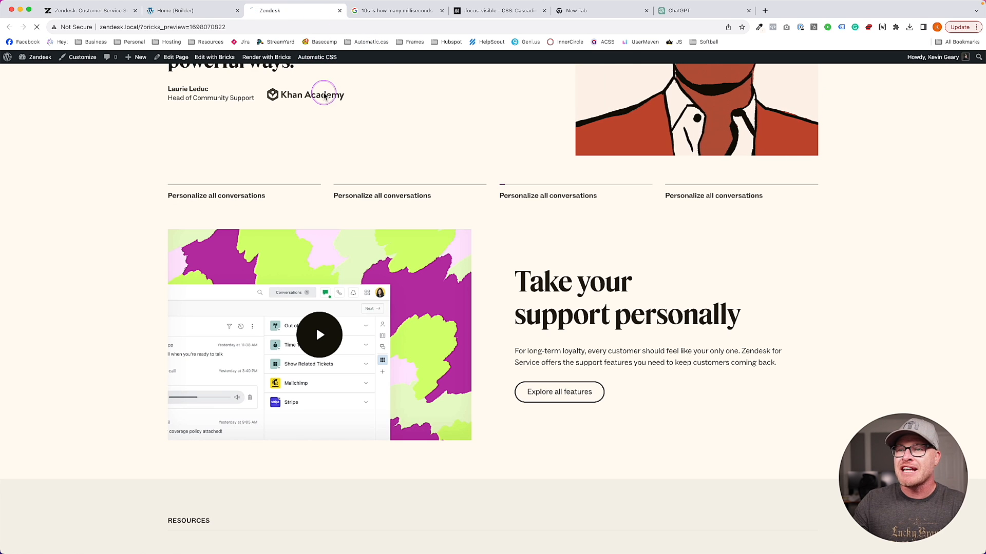
pyautogui.click(448, 193)
pyautogui.click(545, 201)
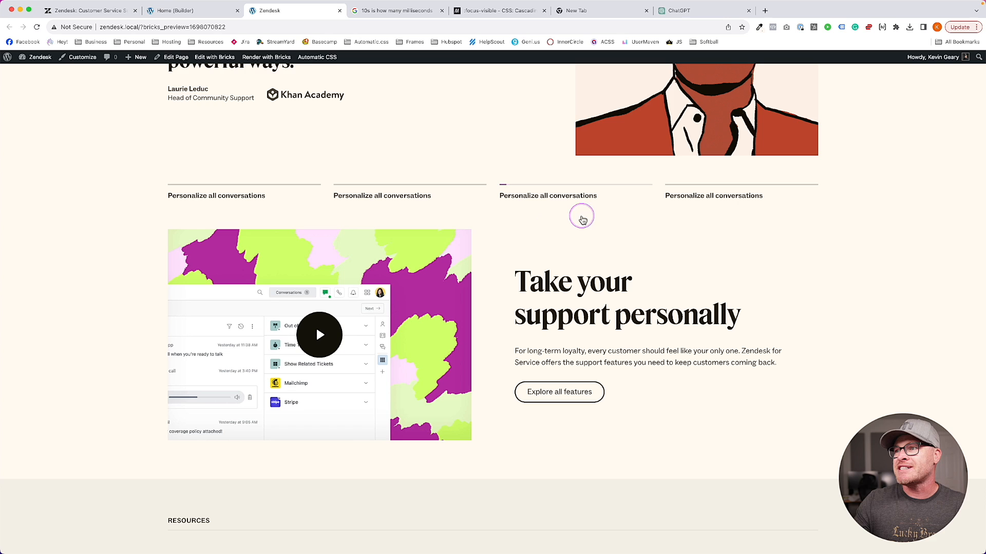
pyautogui.click(704, 196)
pyautogui.click(494, 201)
pyautogui.click(413, 195)
pyautogui.click(277, 197)
pyautogui.click(77, 208)
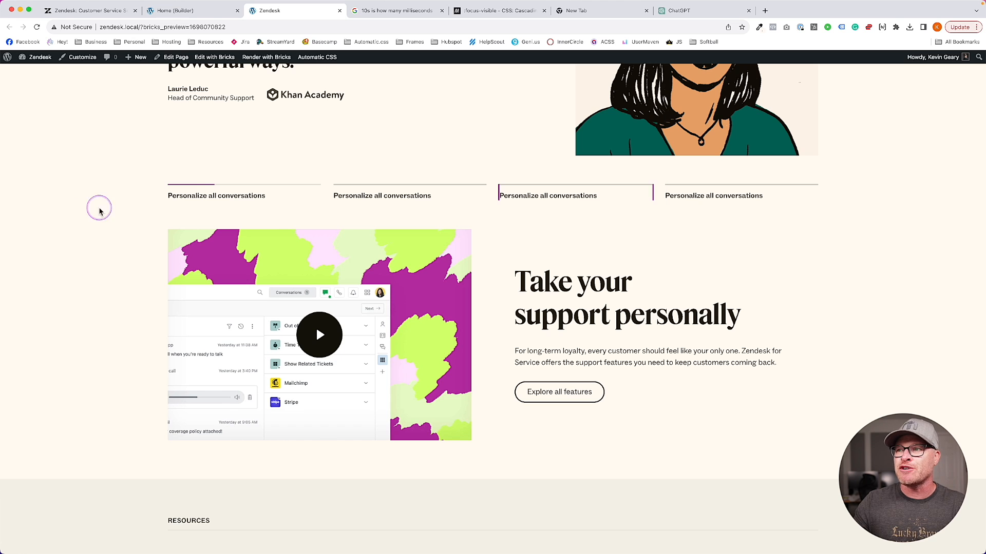
# Restore .is-active after the nav-slide selector in the autoplay-off rule
pyautogui.click(187, 10)
pyautogui.click(220, 176)
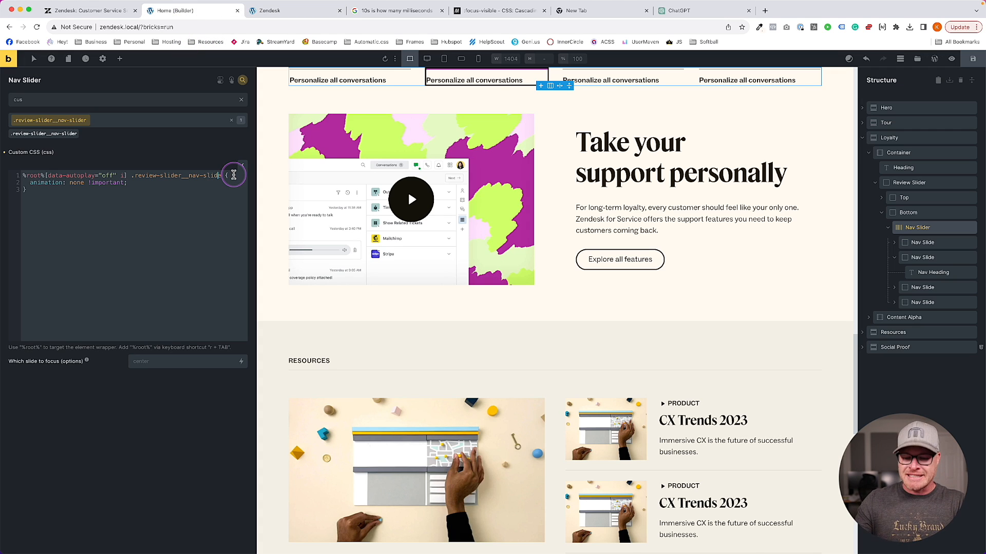
pyautogui.write('.is-active')
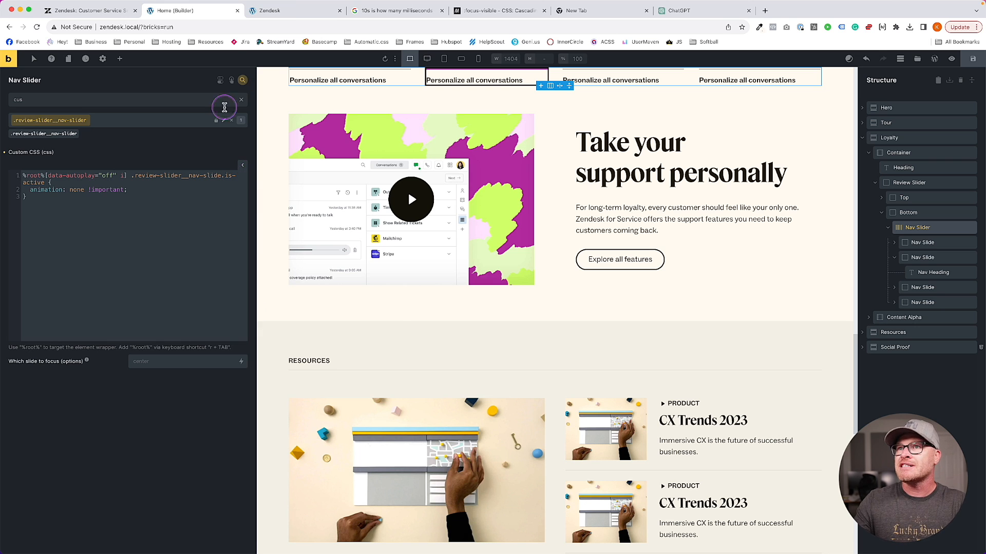
# Reload the preview, click the second and third slides, and inspect the slider nav markup
pyautogui.click(312, 10)
pyautogui.press('super+r')
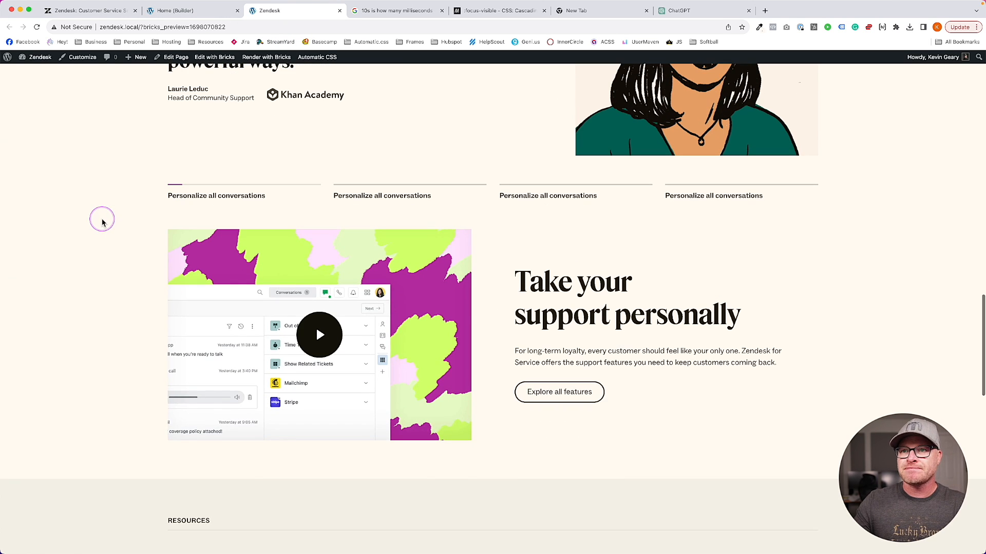
pyautogui.click(407, 194)
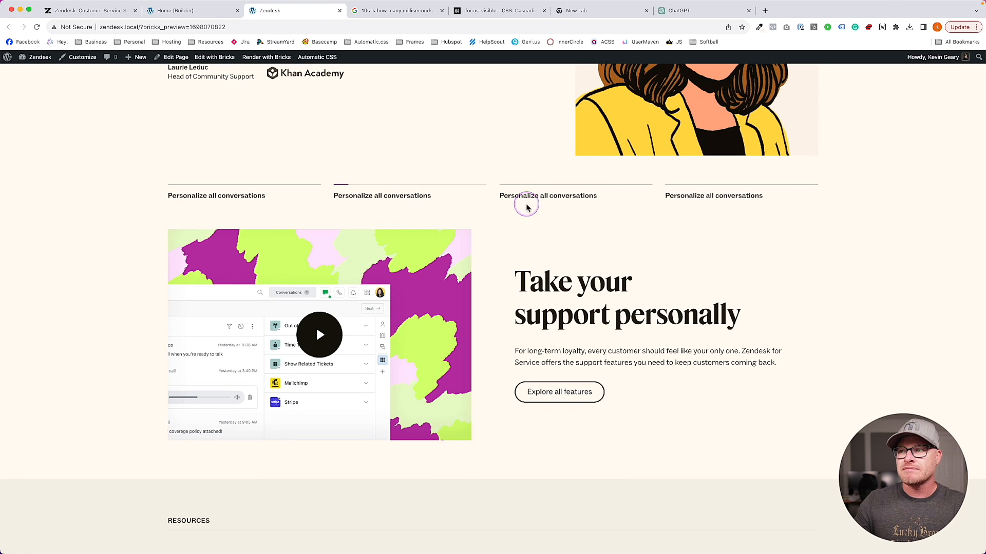
pyautogui.click(513, 195)
pyautogui.rightClick(492, 194)
pyautogui.click(505, 346)
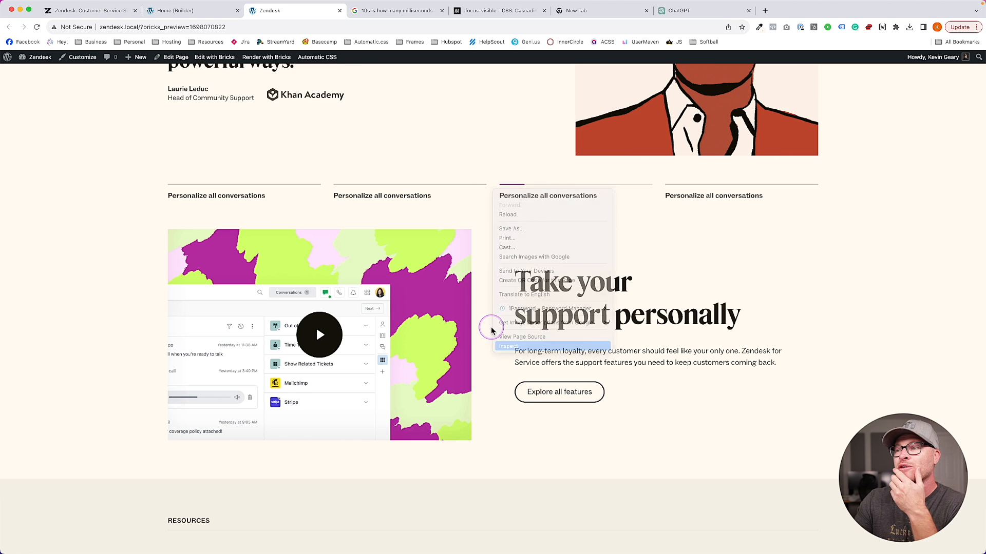
pyautogui.press('super+alt+Left')
# Review the Nav Slide's CSS against the original Zendesk site, then select the Nav Slider
pyautogui.click(922, 243)
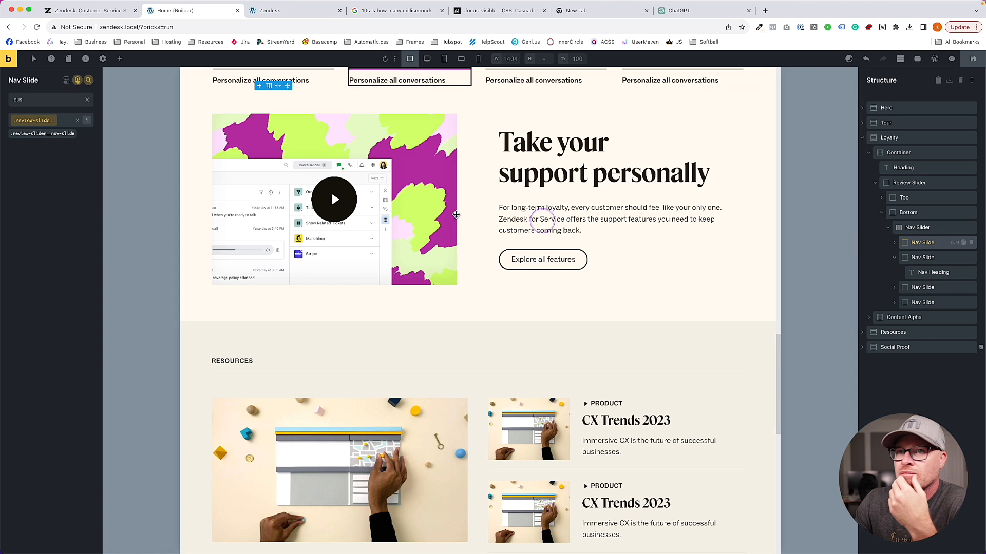
pyautogui.scroll(-3, 135, 224)
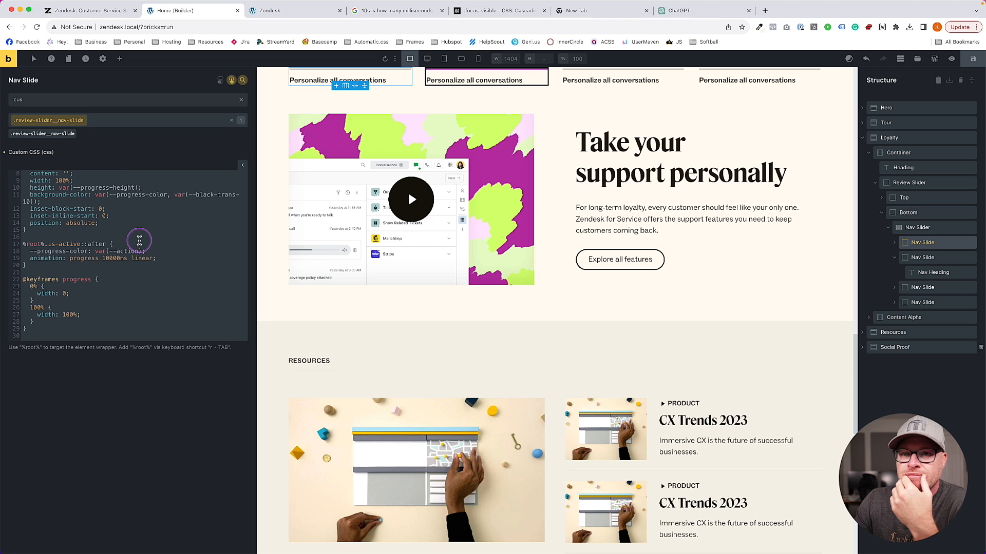
pyautogui.scroll(3, 180, 249)
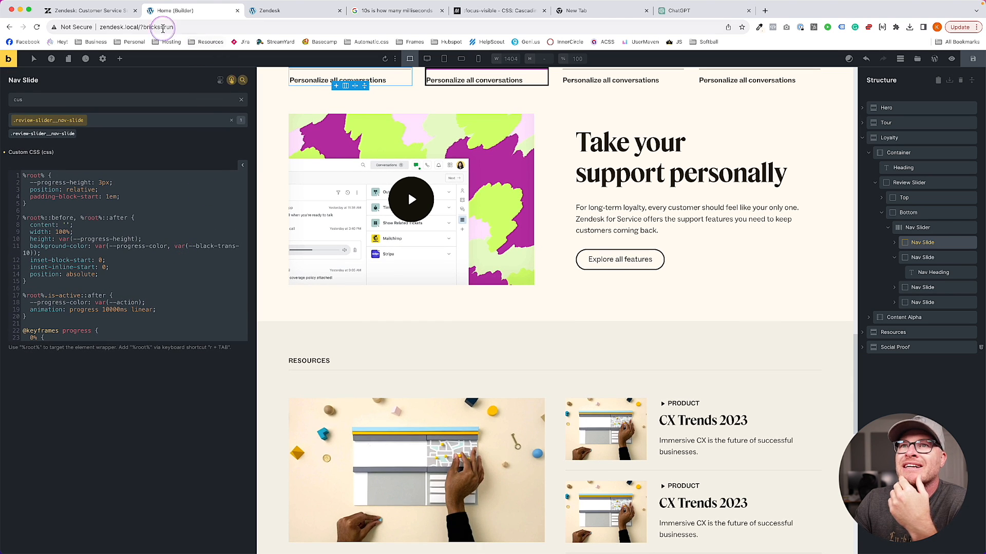
pyautogui.click(98, 10)
pyautogui.click(207, 15)
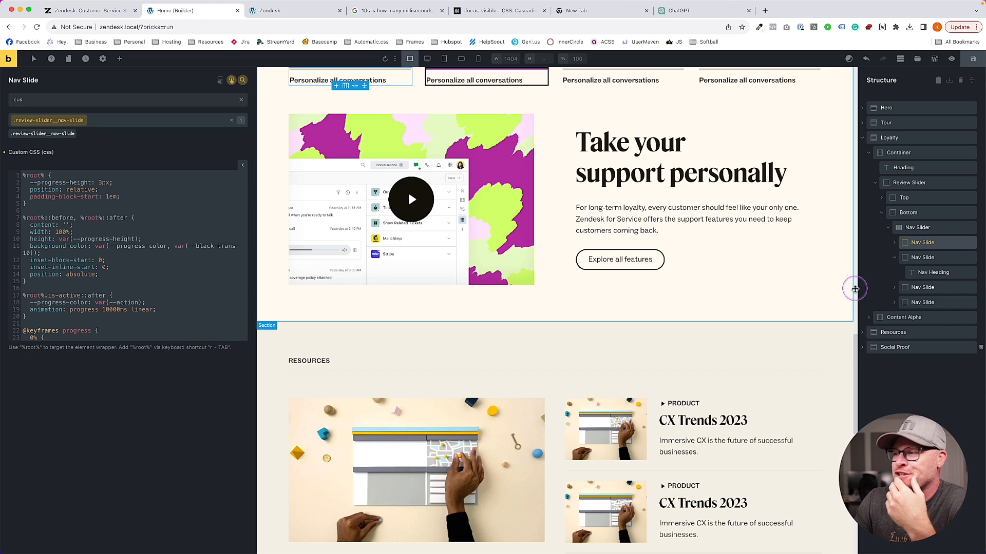
pyautogui.click(922, 228)
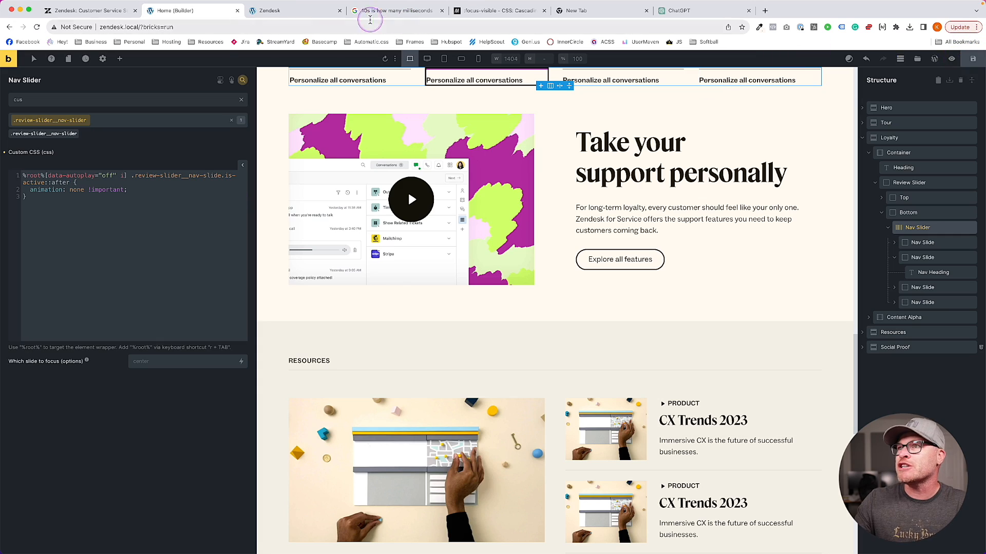
# Reload the preview and click the second, third, fourth, second and first nav tabs
pyautogui.click(284, 10)
pyautogui.press('super+r')
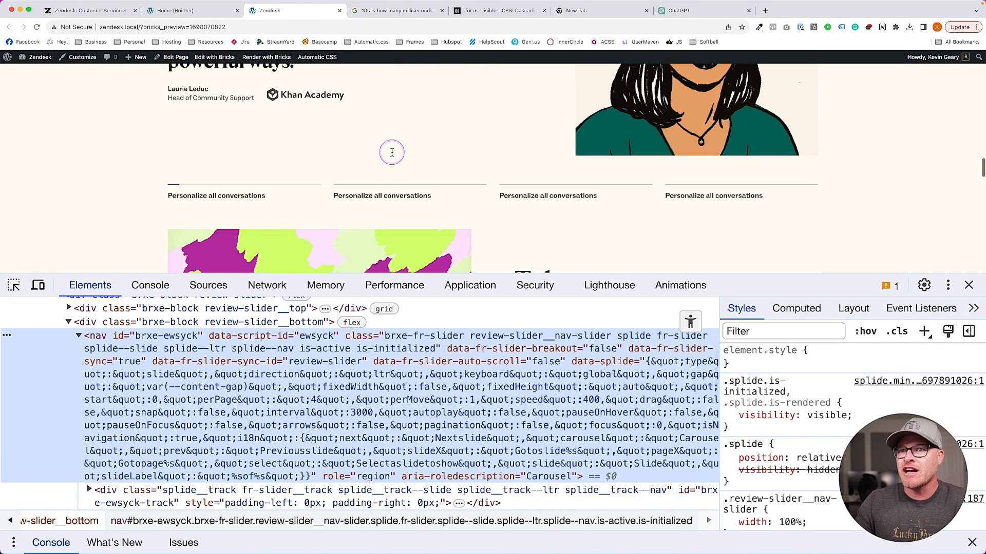
pyautogui.click(385, 182)
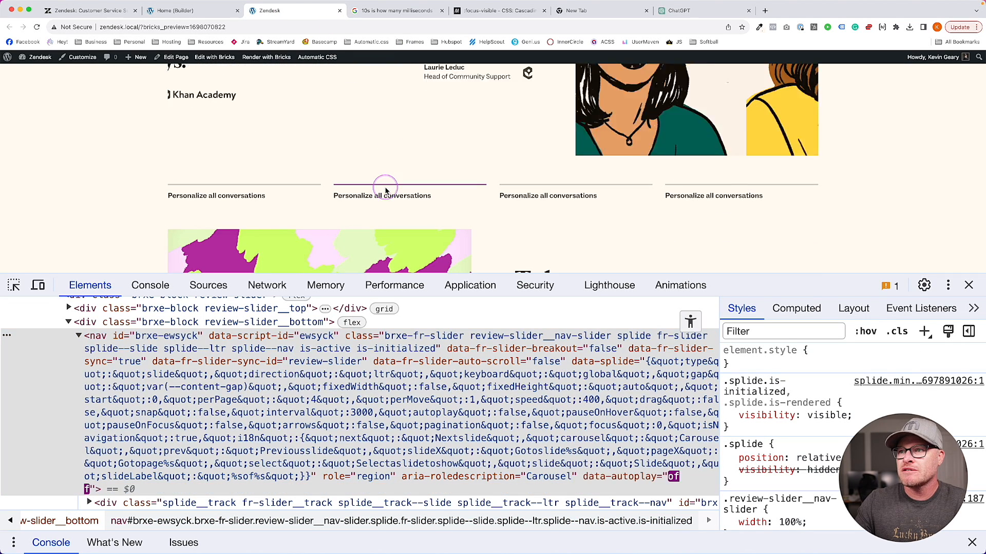
pyautogui.click(556, 192)
pyautogui.click(714, 197)
pyautogui.click(329, 196)
pyautogui.click(293, 192)
# Close DevTools and click the second, third, fourth and second tabs again
pyautogui.click(968, 285)
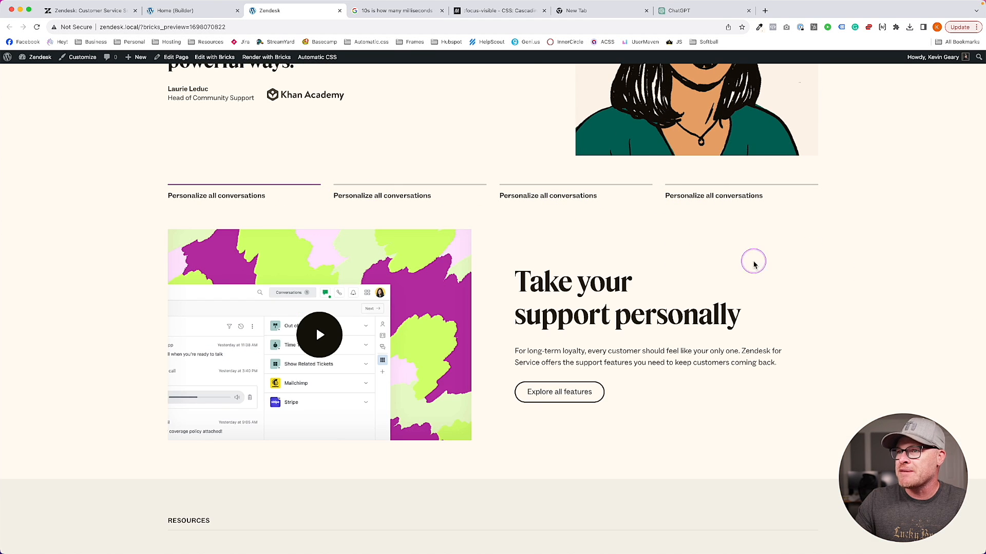
pyautogui.click(458, 200)
pyautogui.click(561, 195)
pyautogui.click(695, 195)
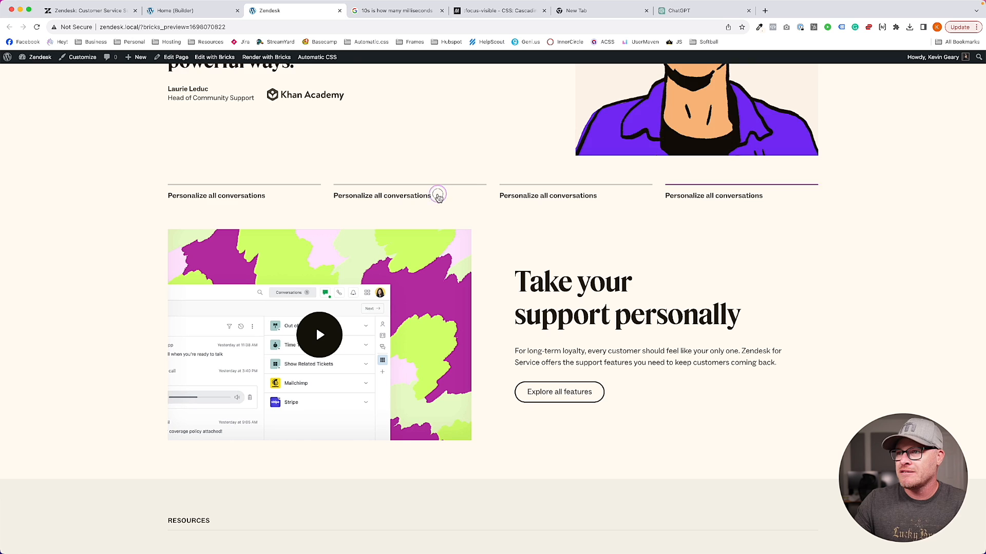
pyautogui.click(438, 195)
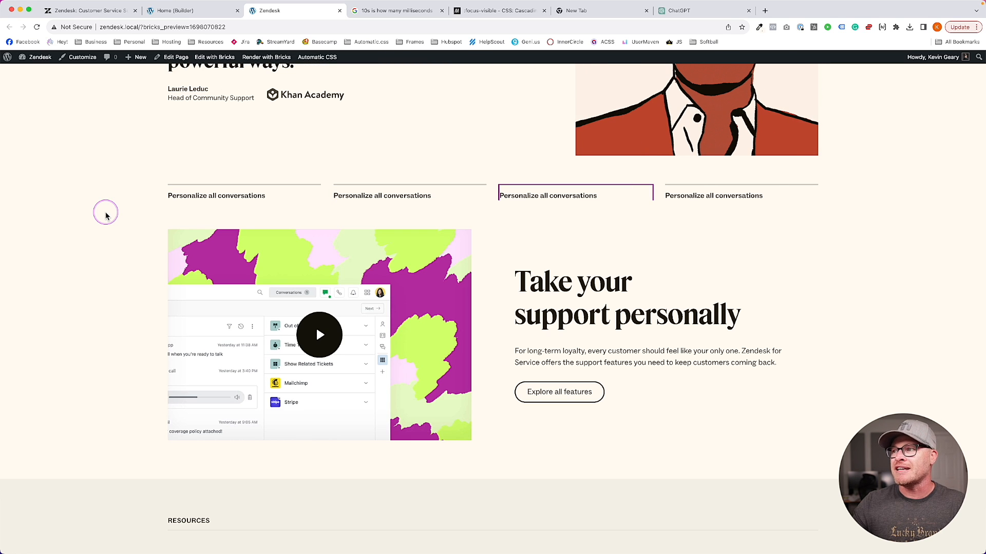
# Add a Nav Slide %root%:focus rule with box-shadow: none and outline: none
pyautogui.click(205, 13)
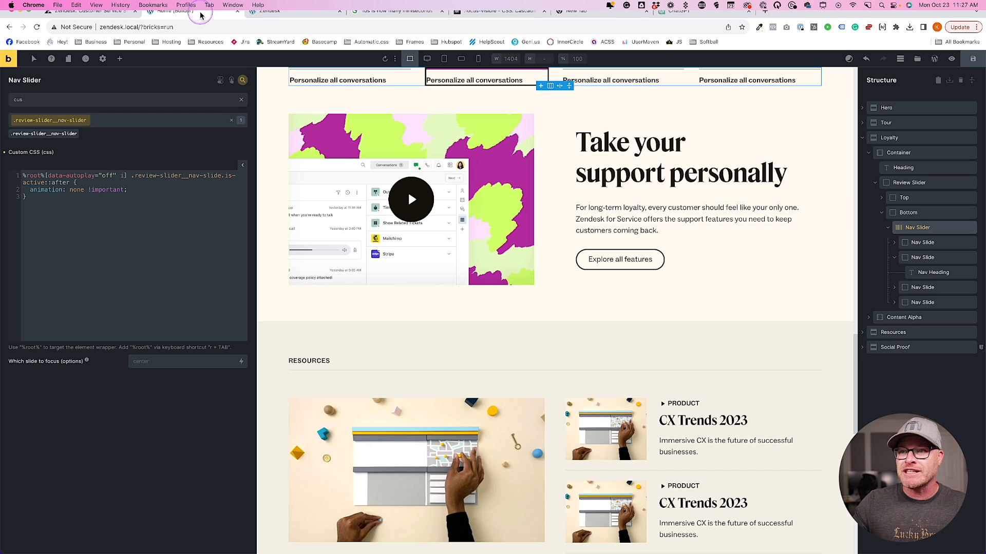
pyautogui.click(922, 242)
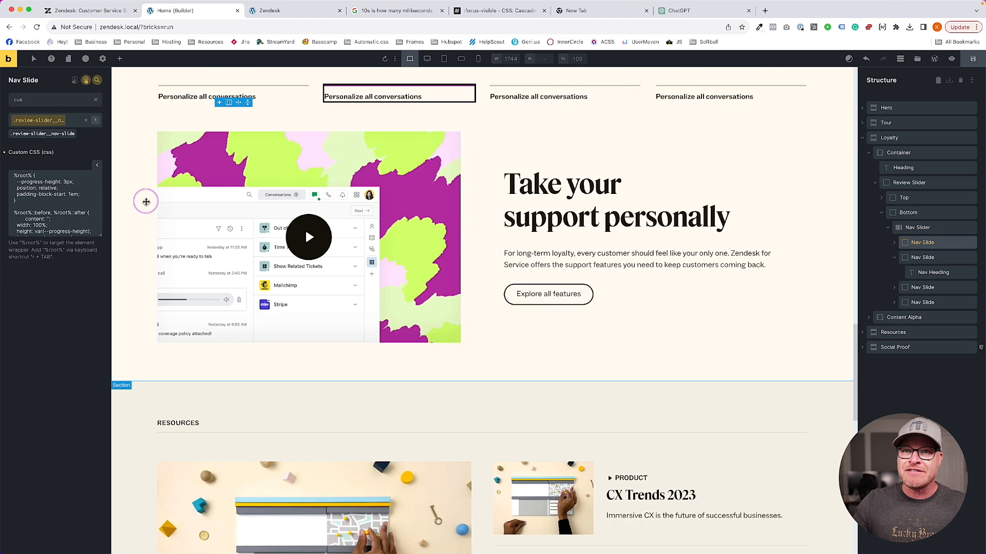
pyautogui.scroll(-2, 110, 231)
pyautogui.click(117, 331)
pyautogui.click(140, 234)
pyautogui.press('Return')
pyautogui.press('Return')
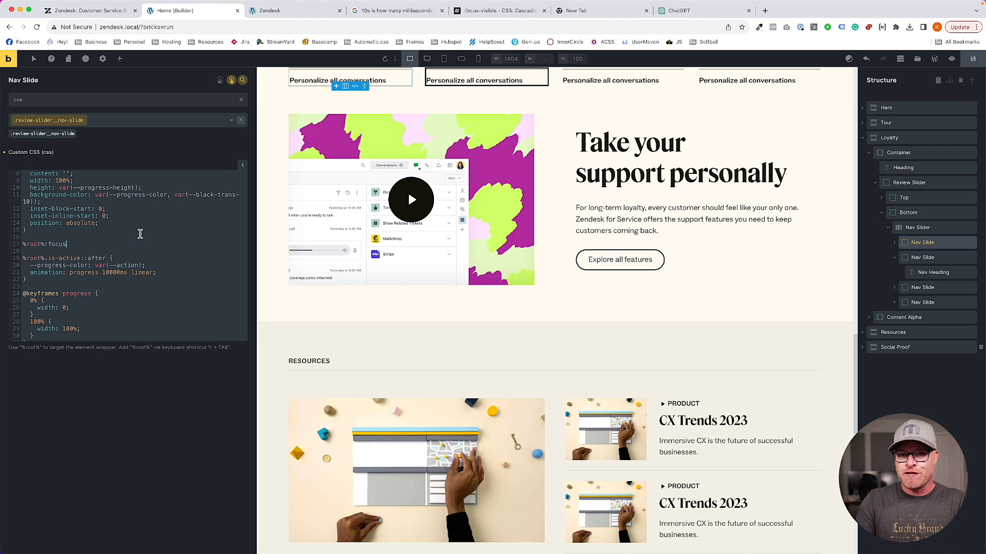
pyautogui.press('Return')
pyautogui.press('Return')
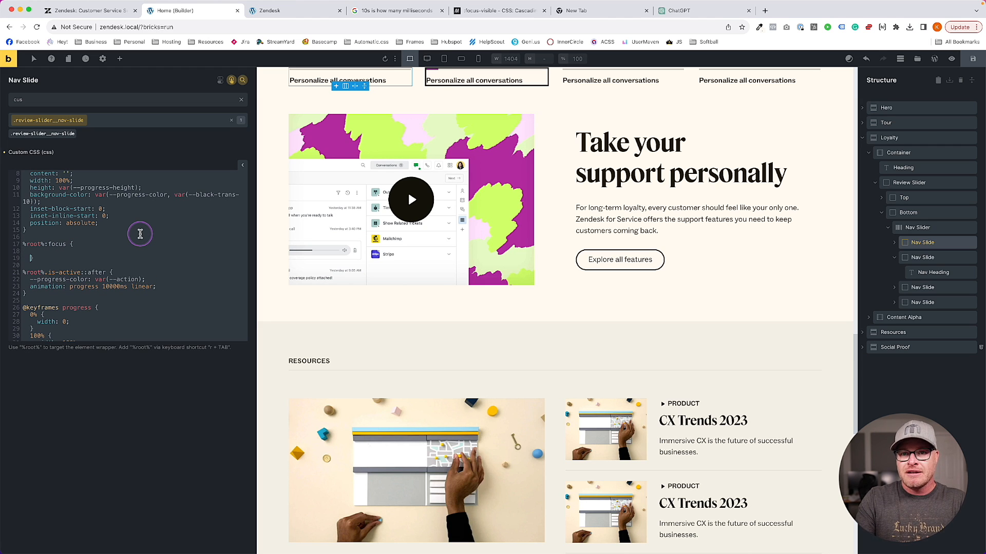
pyautogui.write('box-shadow: none;')
pyautogui.press('Return')
pyautogui.write('ouytline')
pyautogui.press('BackSpace')
pyautogui.press('BackSpace')
pyautogui.press('BackSpace')
pyautogui.press('BackSpace')
pyautogui.write('utline: none;')
pyautogui.press('Return')
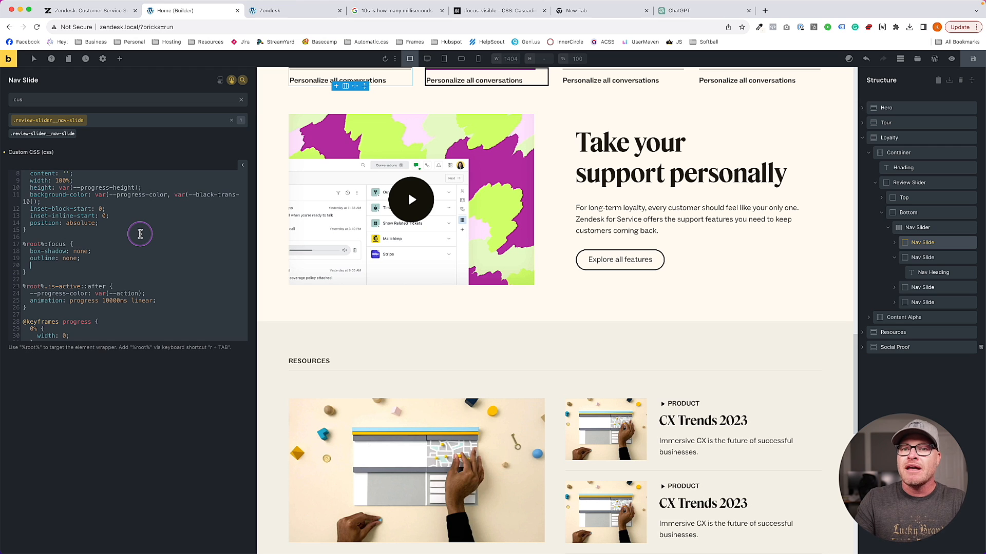
pyautogui.press('BackSpace')
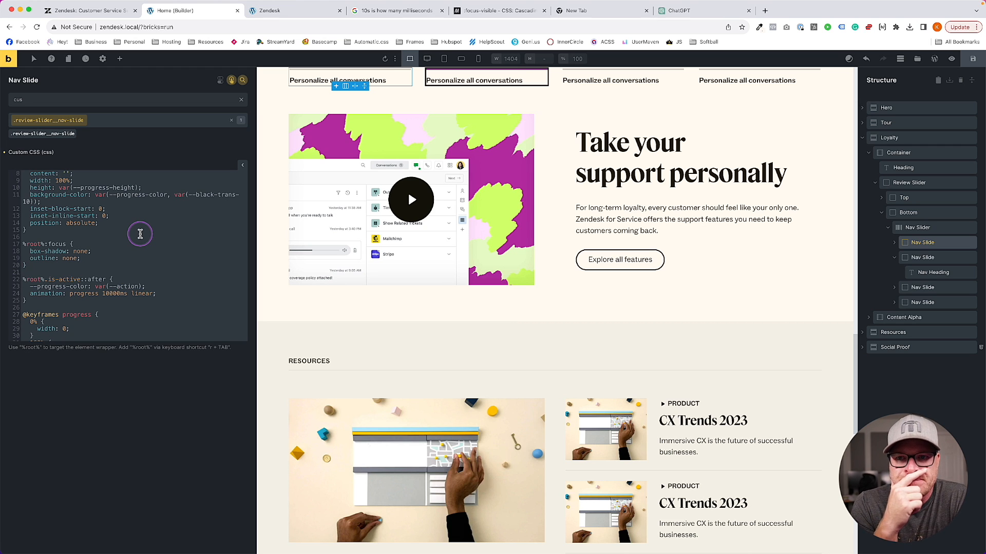
# Add a focus ::before rule setting --progress-color to var(--action), and save
pyautogui.press('Return')
pyautogui.press('Return')
pyautogui.write('r')
pyautogui.press('Tab')
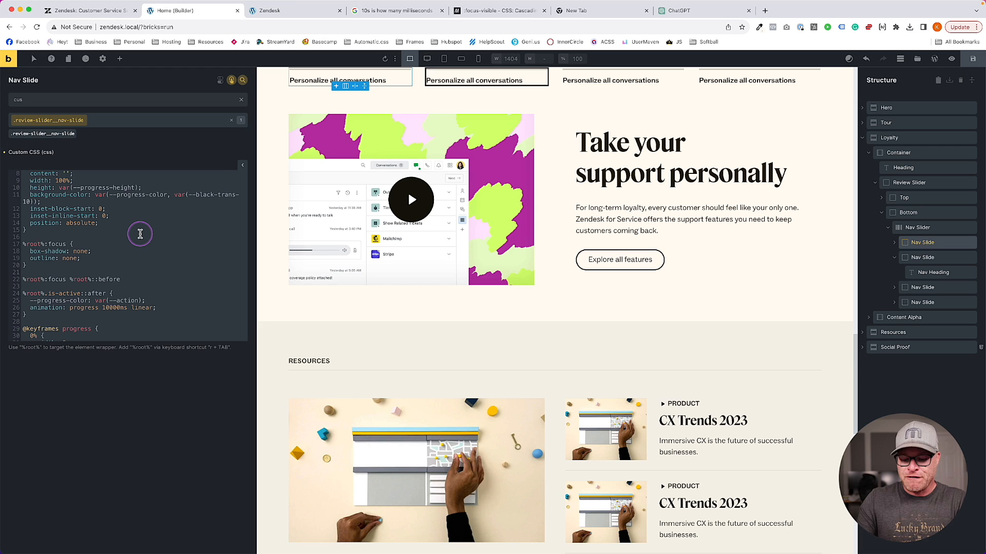
pyautogui.write('{}')
pyautogui.press('Return')
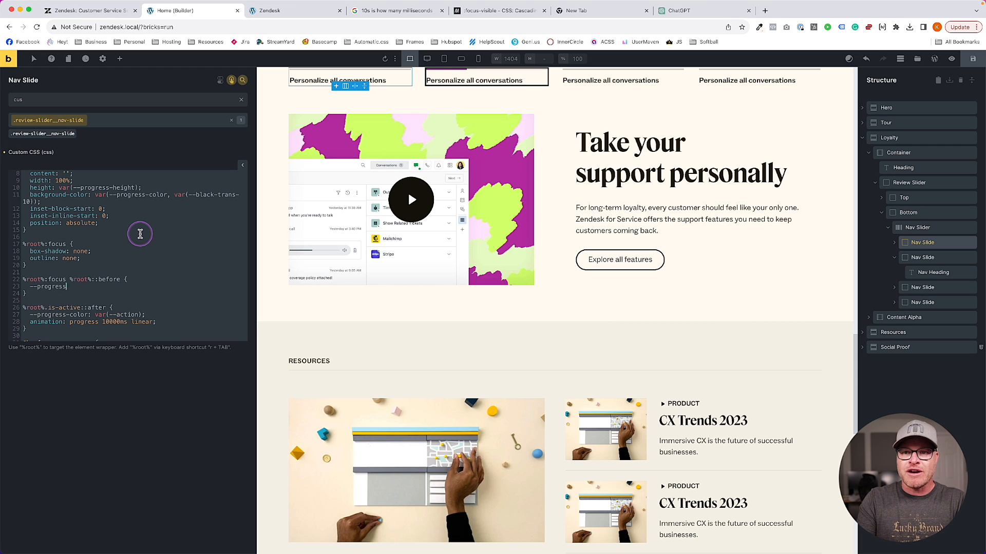
pyautogui.hotkey('ctrl', 's')
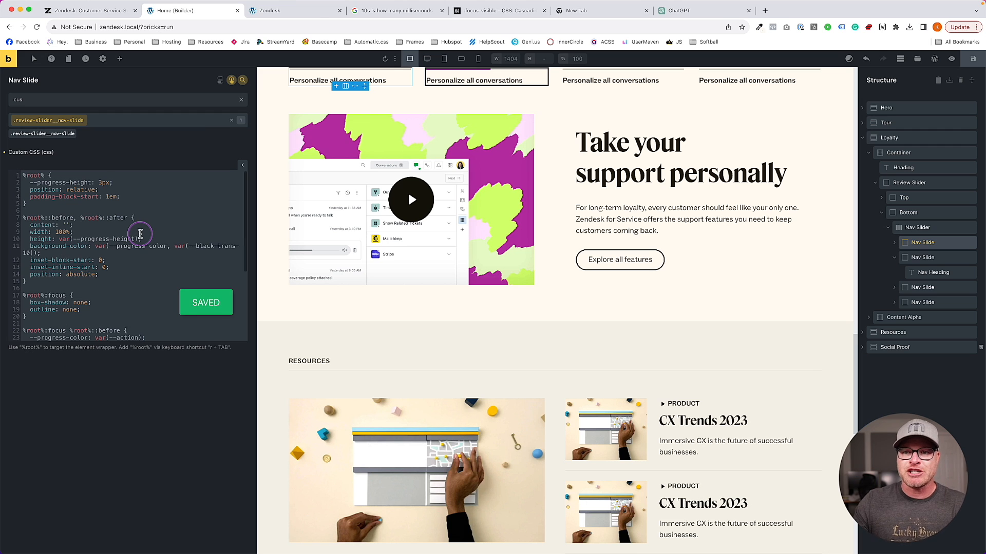
pyautogui.click(306, 15)
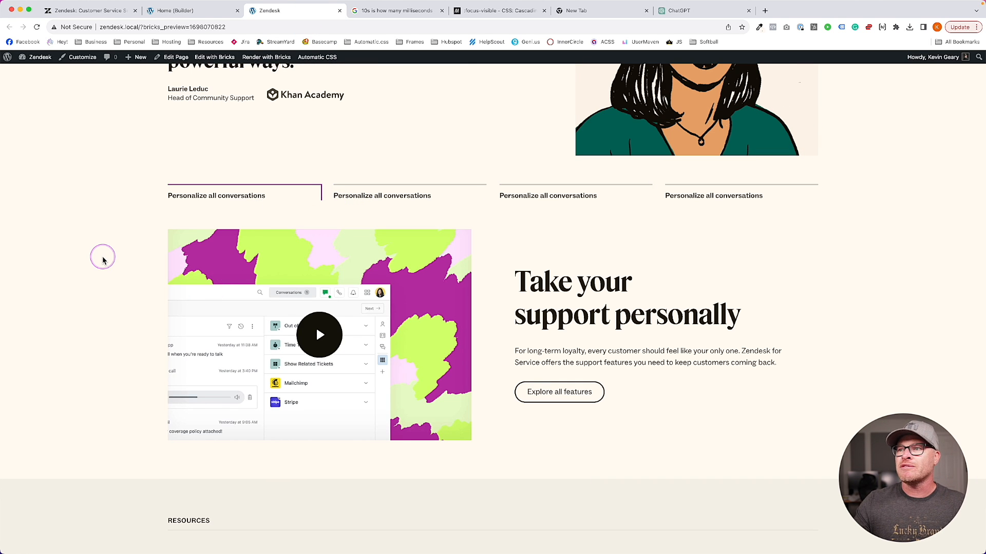
# Add !important to the focus rule's box-shadow: none and outline: none, then save
pyautogui.click(174, 10)
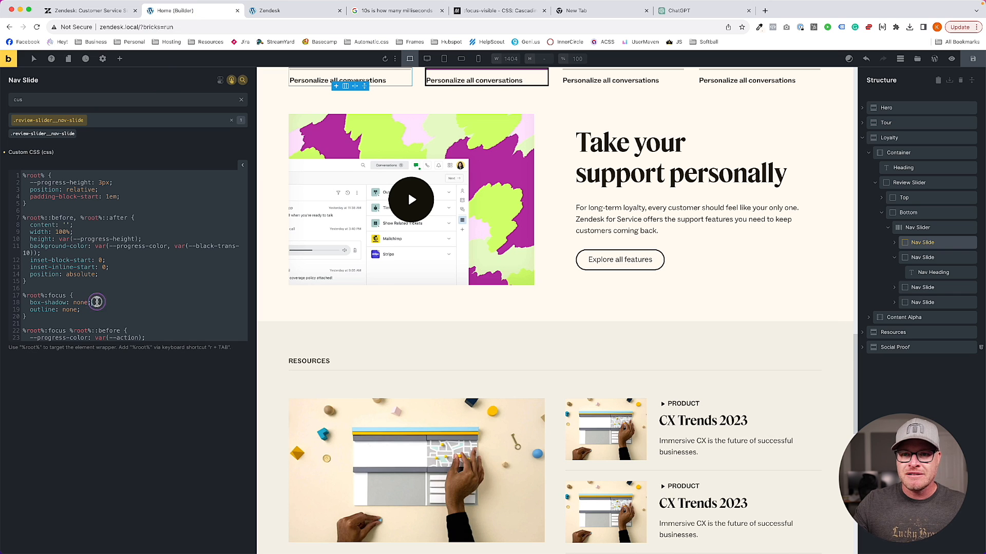
pyautogui.write('!imp')
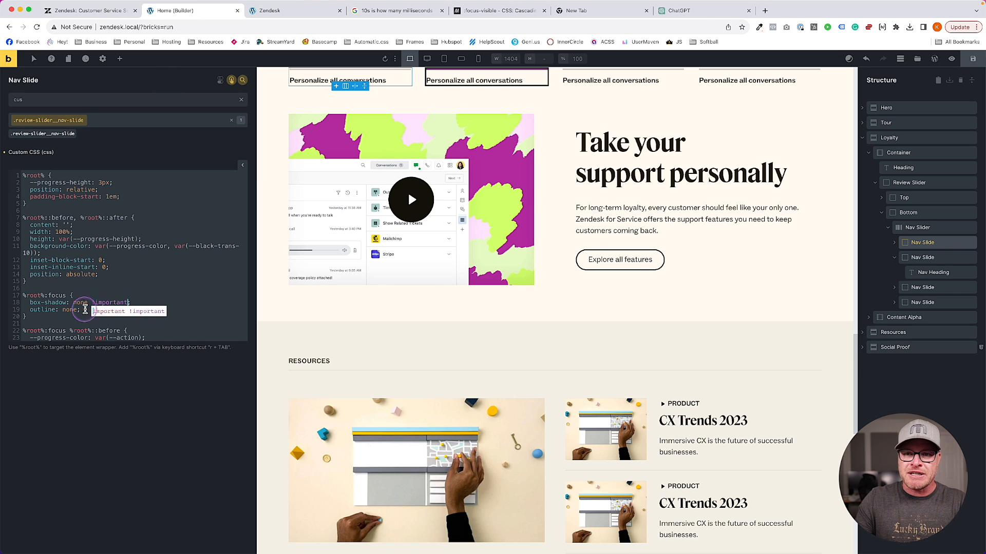
pyautogui.write('ortant')
pyautogui.click(100, 310)
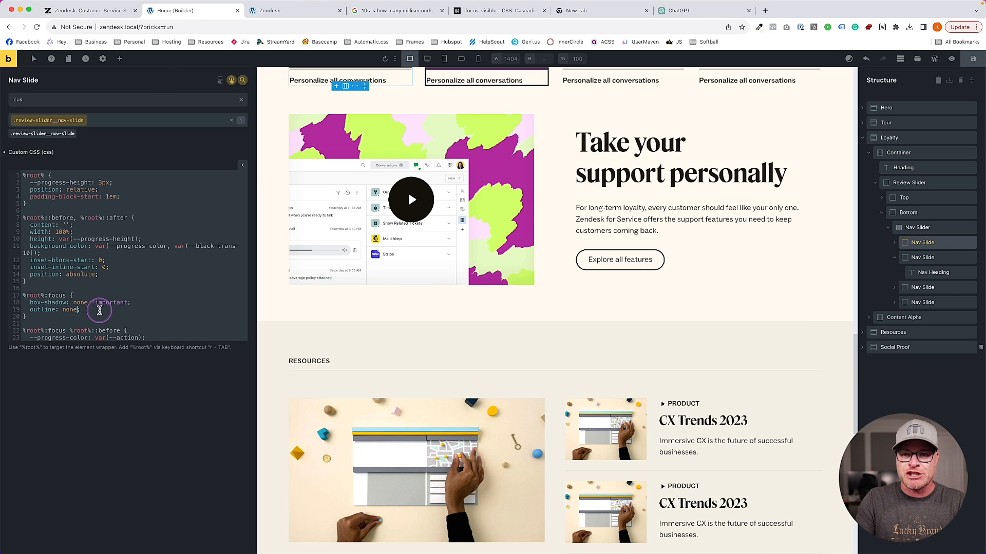
pyautogui.write('!improtanty')
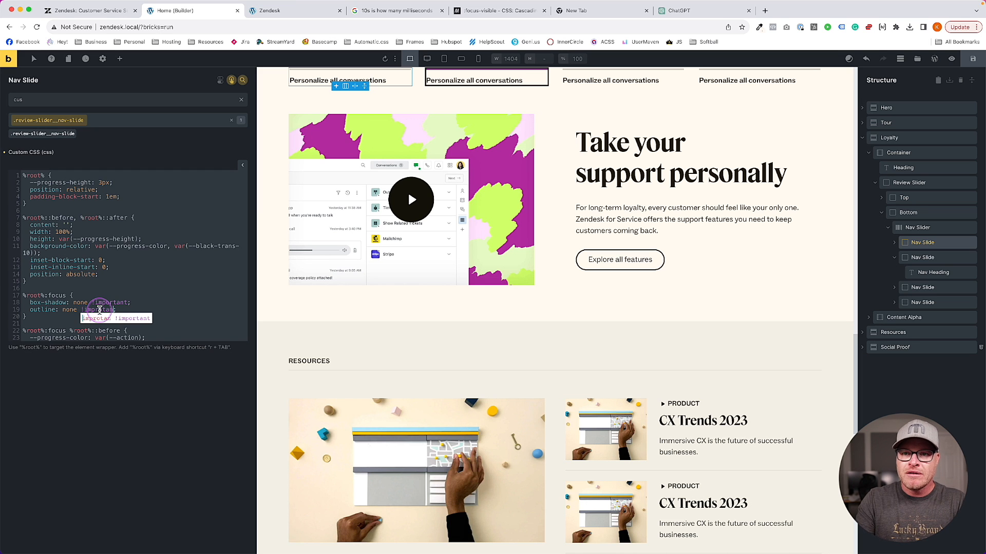
pyautogui.press('super+s')
# Reload the front-end preview and focus the nav slides to check the outline is gone
pyautogui.click(287, 10)
pyautogui.press('super+r')
pyautogui.scroll(-1, 123, 222)
pyautogui.click(123, 227)
pyautogui.press('Tab')
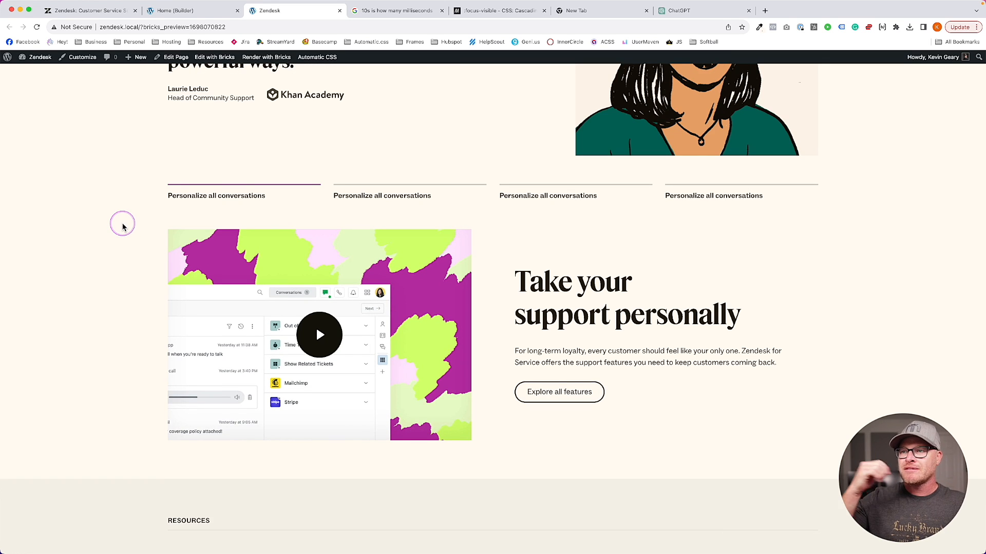
pyautogui.scroll(-6, 121, 223)
pyautogui.scroll(5, 121, 223)
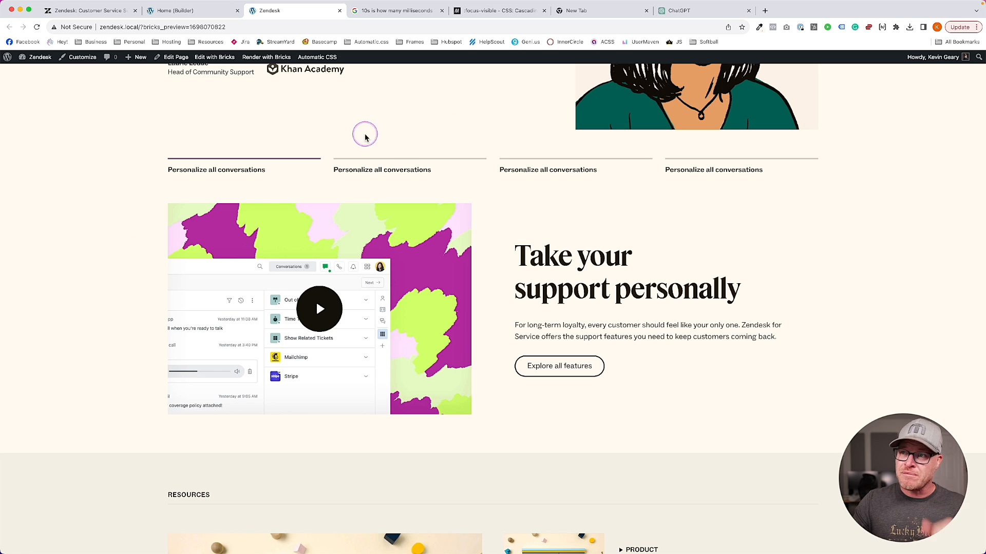
# Review the Nav Slide focus rule in the builder, dismiss the autocomplete, and return to the preview
pyautogui.click(190, 10)
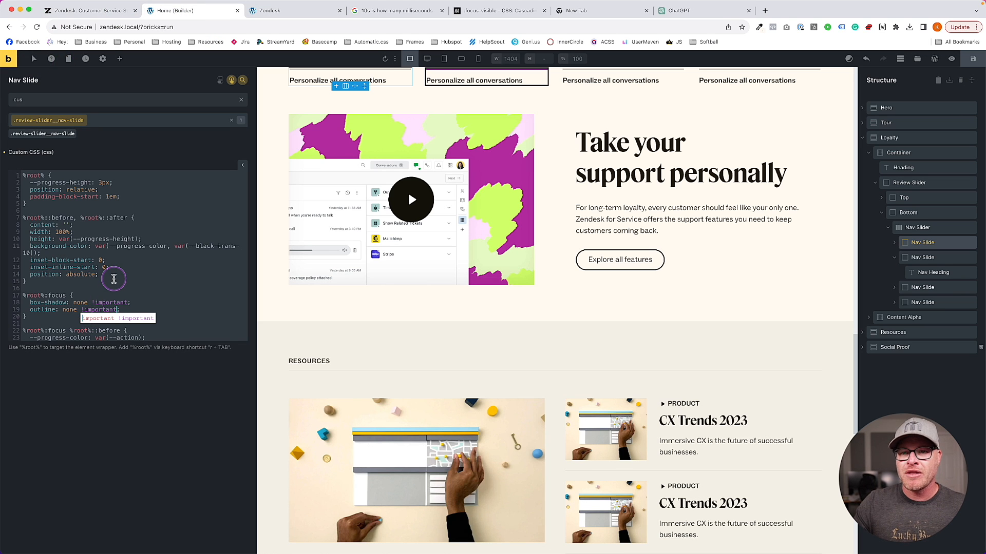
pyautogui.scroll(-3, 109, 288)
pyautogui.click(109, 317)
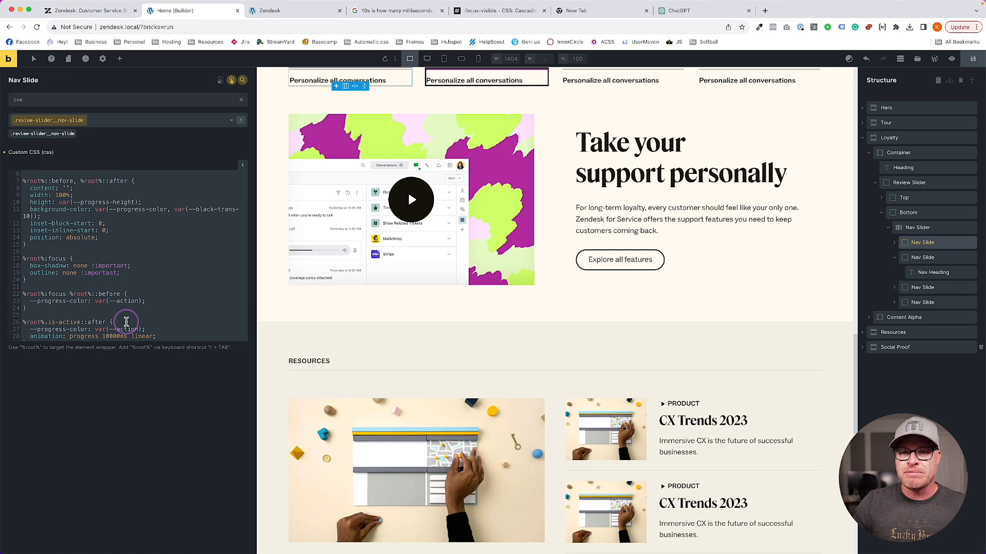
pyautogui.scroll(-3, 125, 293)
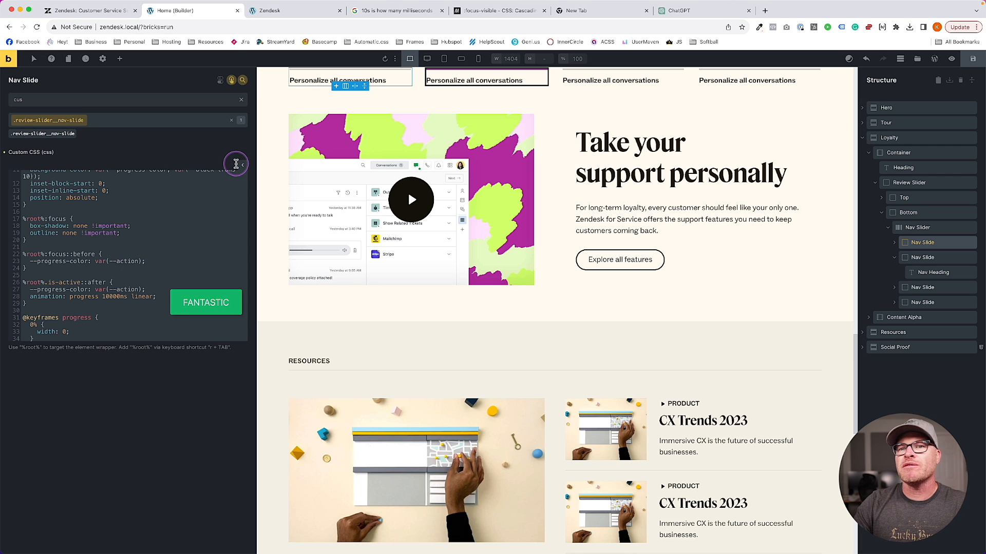
pyautogui.click(302, 11)
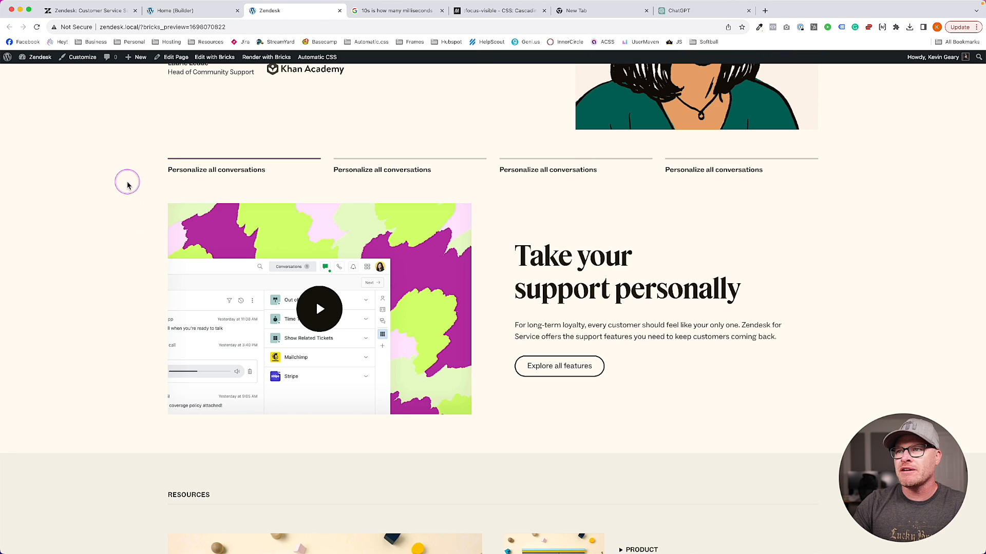
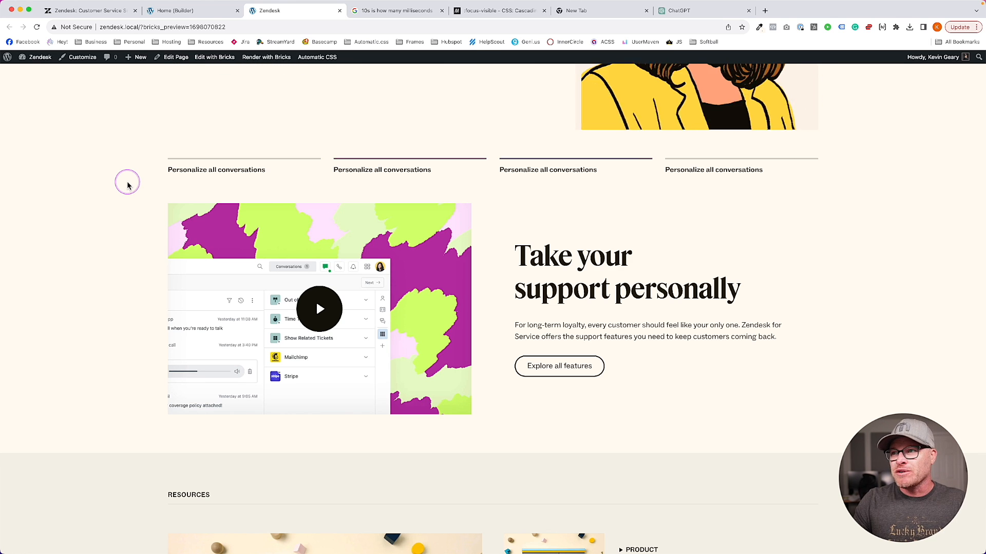
# Scroll up the front-end preview to the top of the testimonial section
pyautogui.scroll(3, 128, 185)
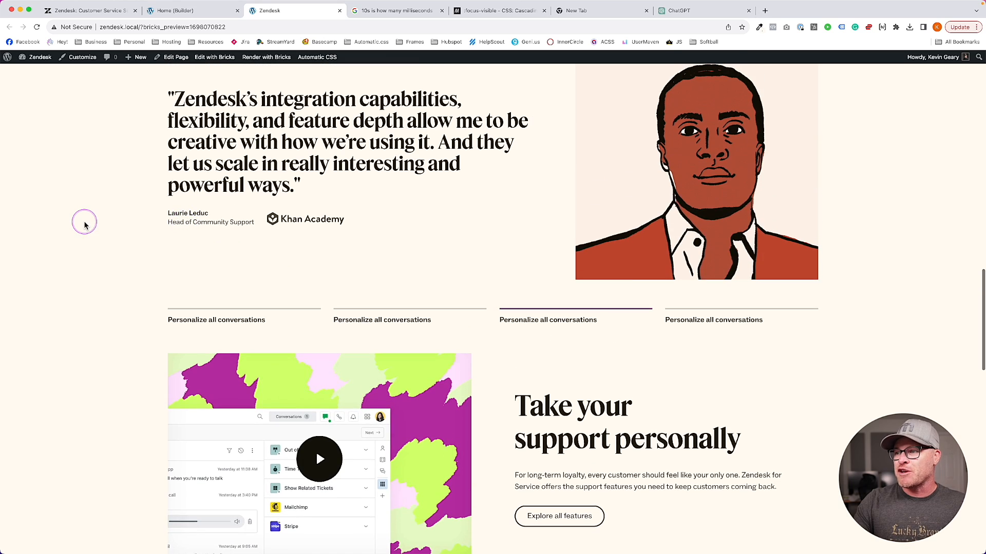
# Back in the builder, inspect the testimonial quote and its surrounding content slide
pyautogui.hotkey('ctrl', 'shift', 'Tab')
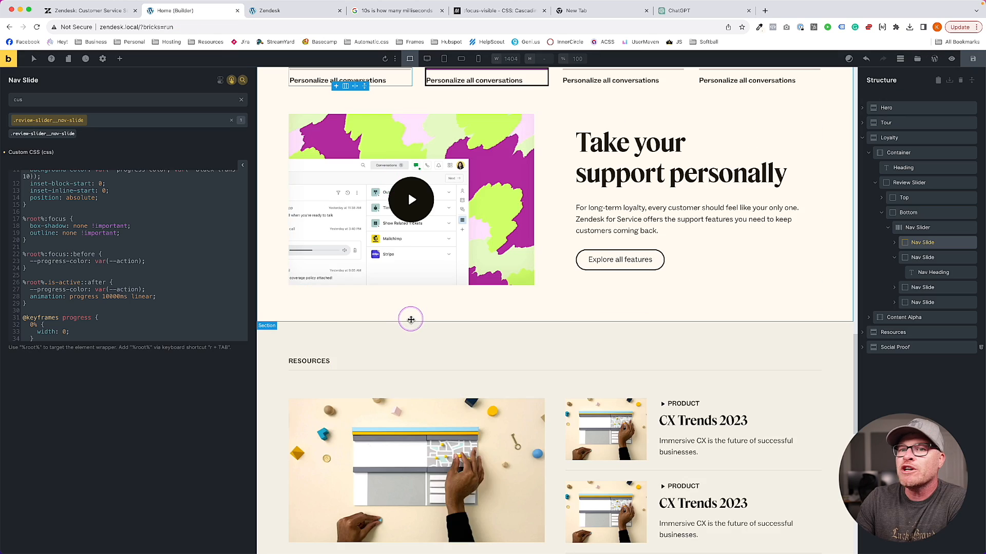
pyautogui.scroll(8, 410, 319)
pyautogui.click(411, 288)
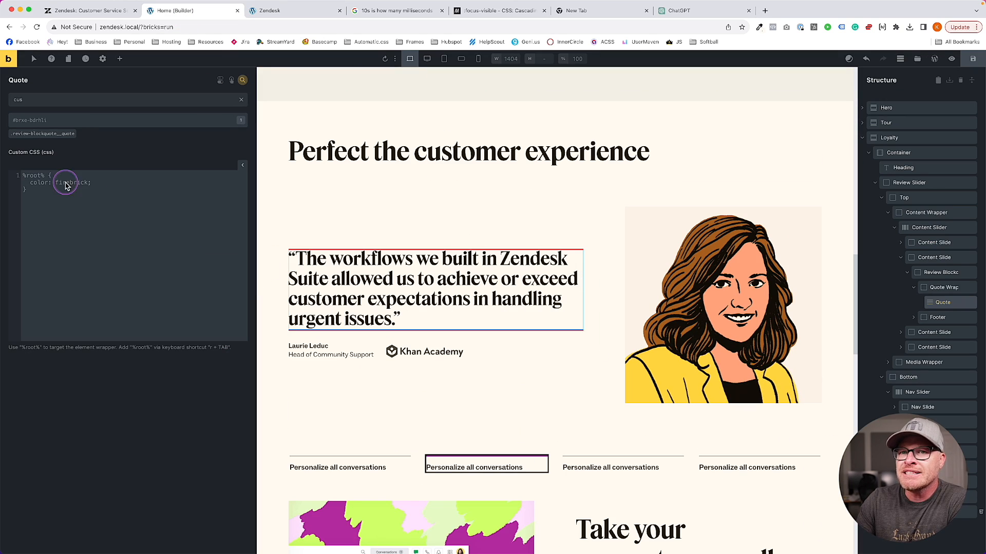
pyautogui.click(242, 80)
pyautogui.click(85, 144)
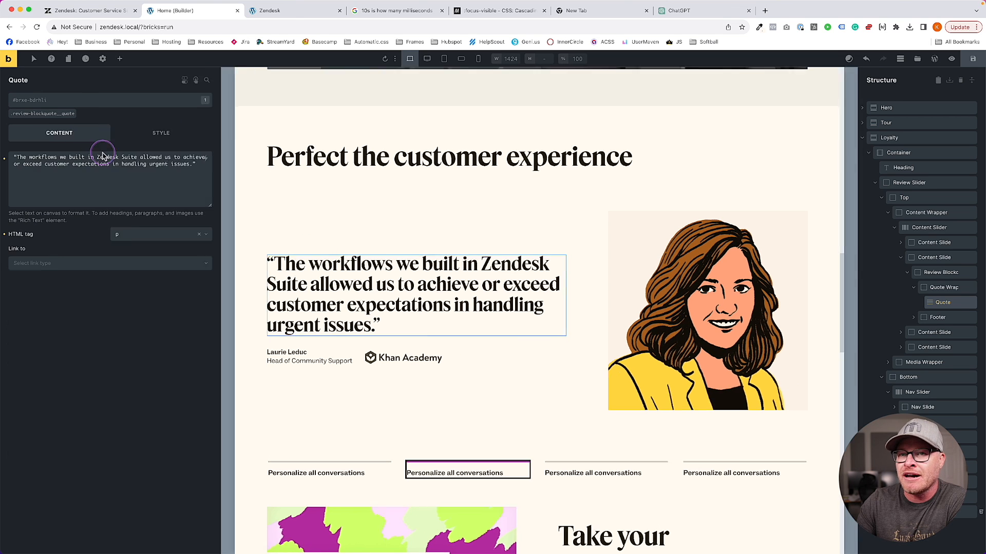
pyautogui.click(266, 224)
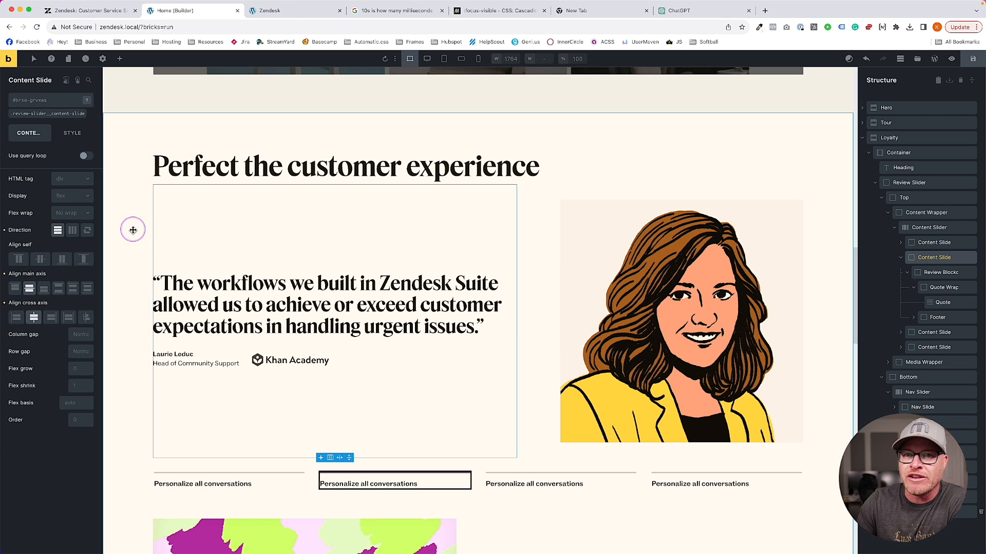
pyautogui.click(189, 283)
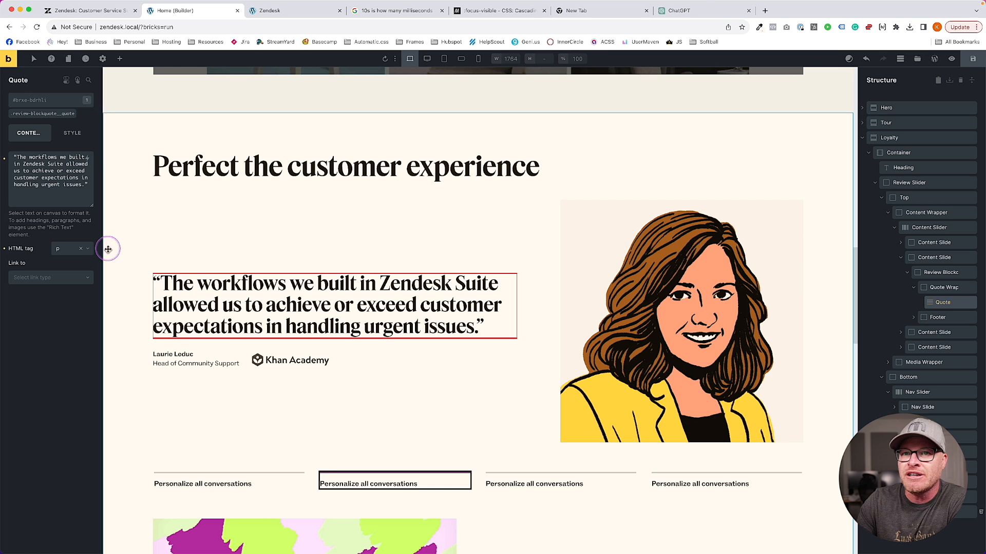
pyautogui.click(246, 255)
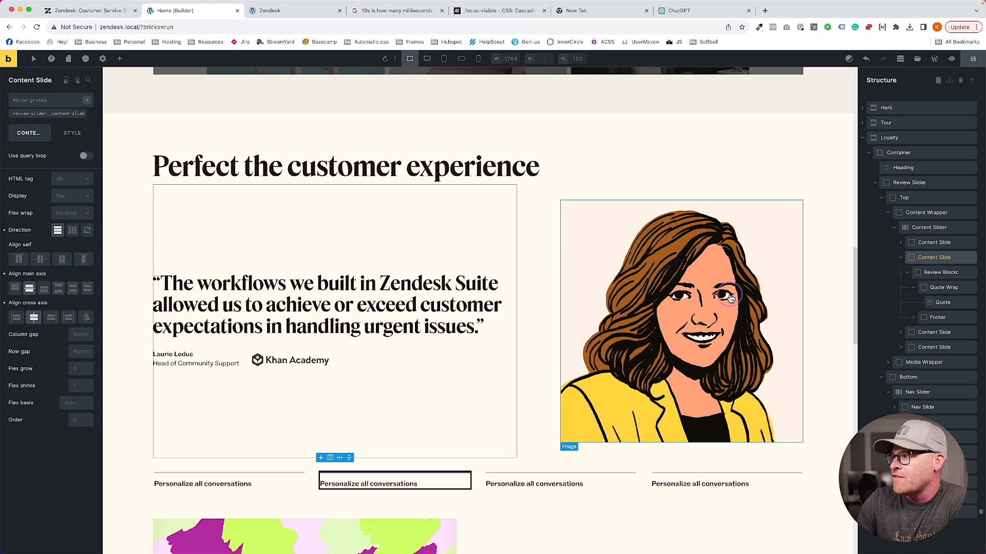
# Set the blockquote footer's HTML tag to a custom 'footer' tag
pyautogui.click(924, 272)
pyautogui.scroll(2, 553, 271)
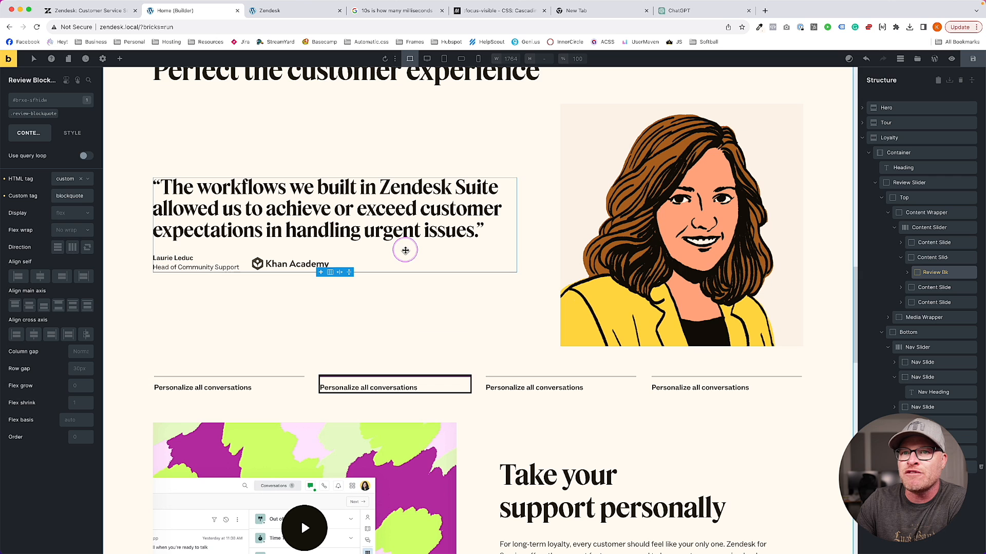
pyautogui.click(193, 207)
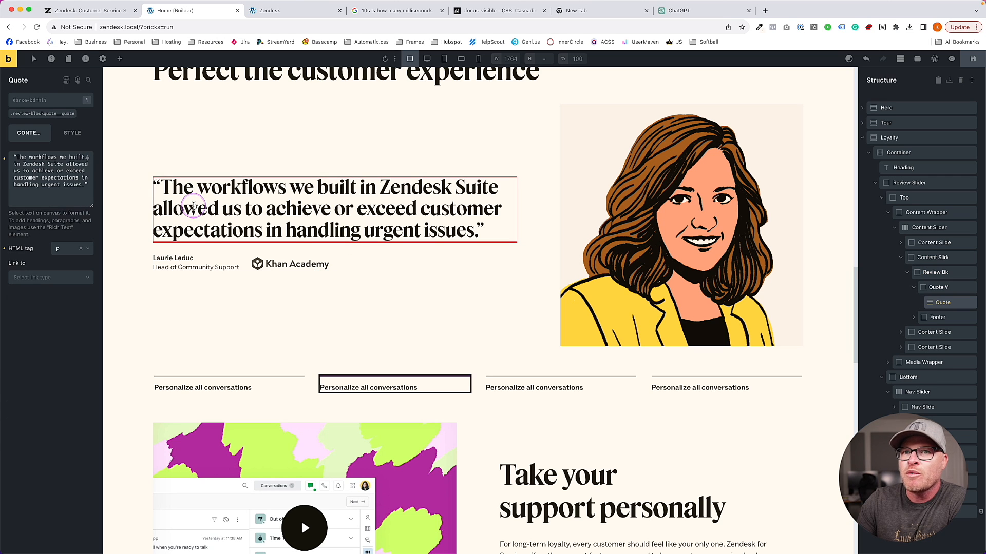
pyautogui.click(181, 258)
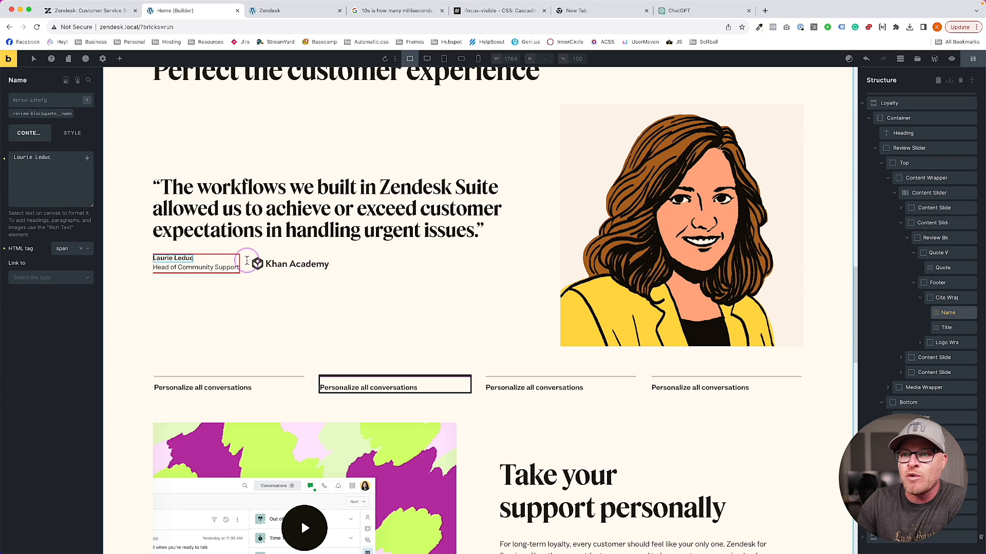
pyautogui.click(247, 262)
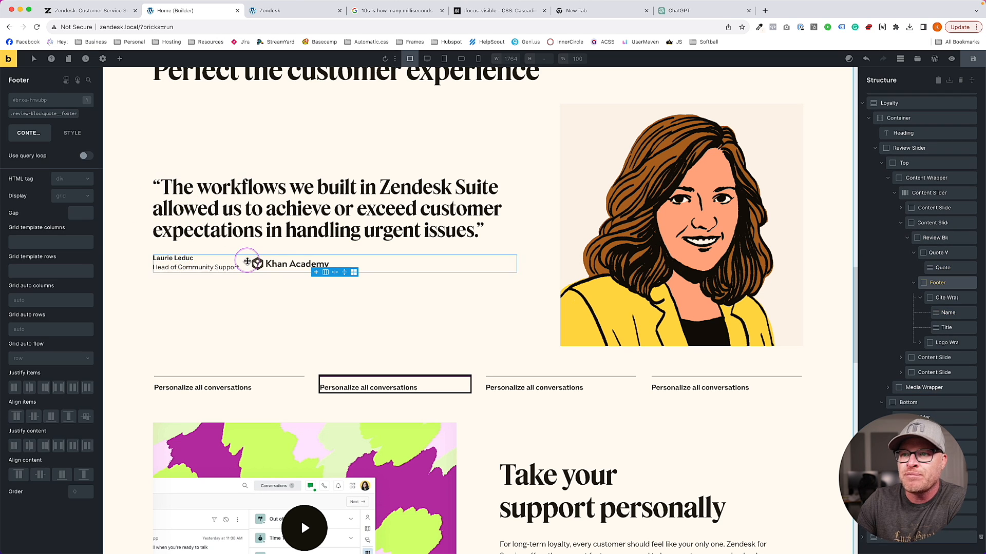
pyautogui.click(68, 184)
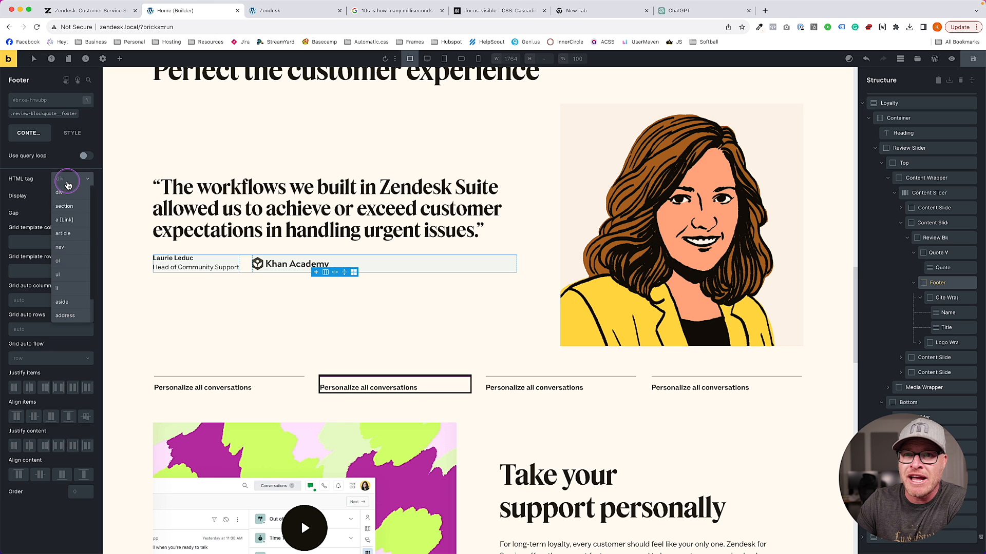
pyautogui.scroll(-1, 69, 306)
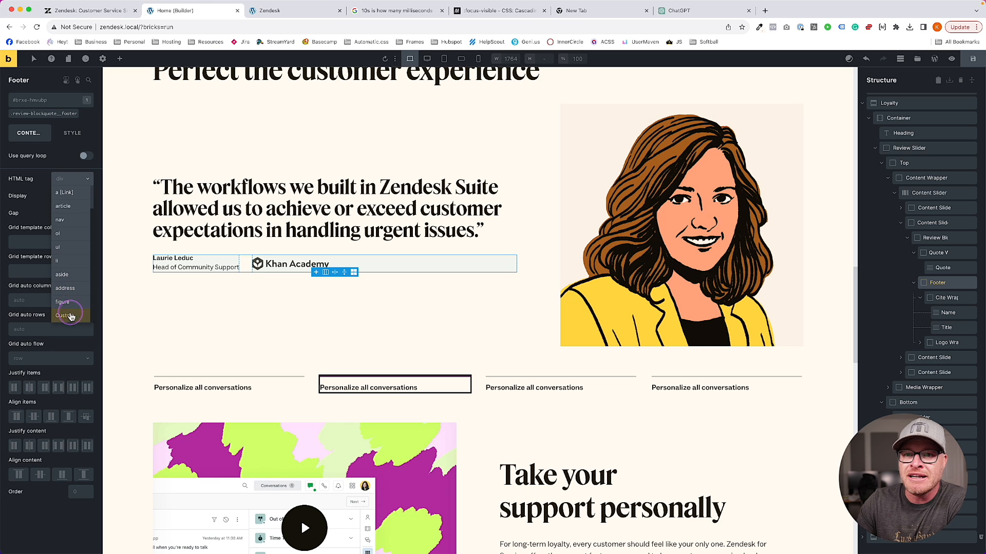
pyautogui.scroll(-1, 71, 313)
pyautogui.click(74, 290)
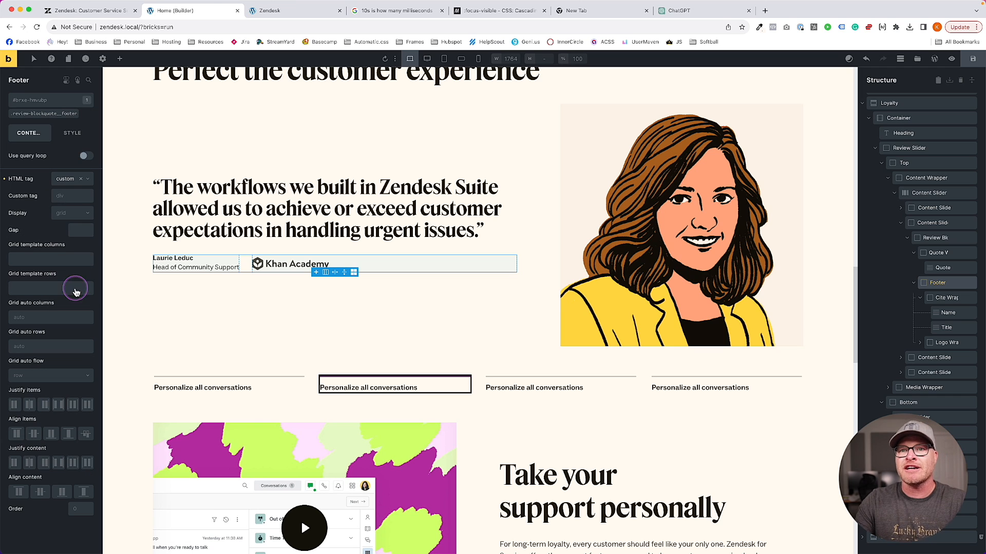
pyautogui.click(72, 199)
pyautogui.write('footer')
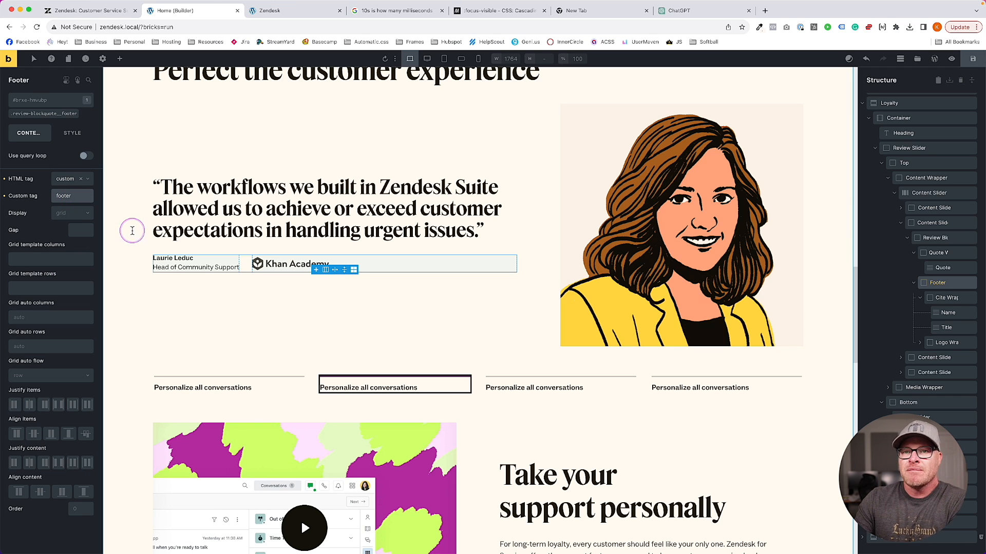
# Give the reviewer's job title a custom 'cite' HTML tag and target its class
pyautogui.click(190, 259)
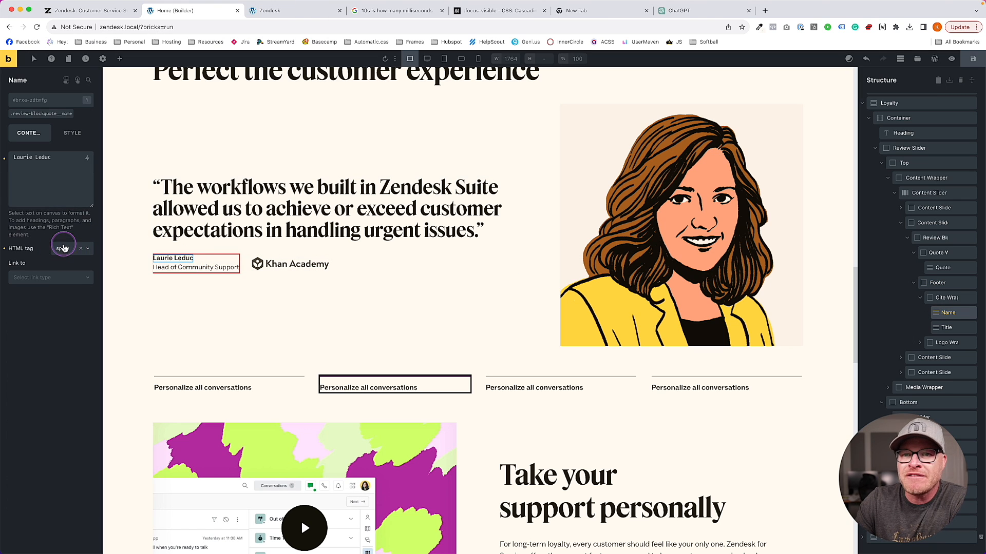
pyautogui.click(197, 269)
pyautogui.click(74, 250)
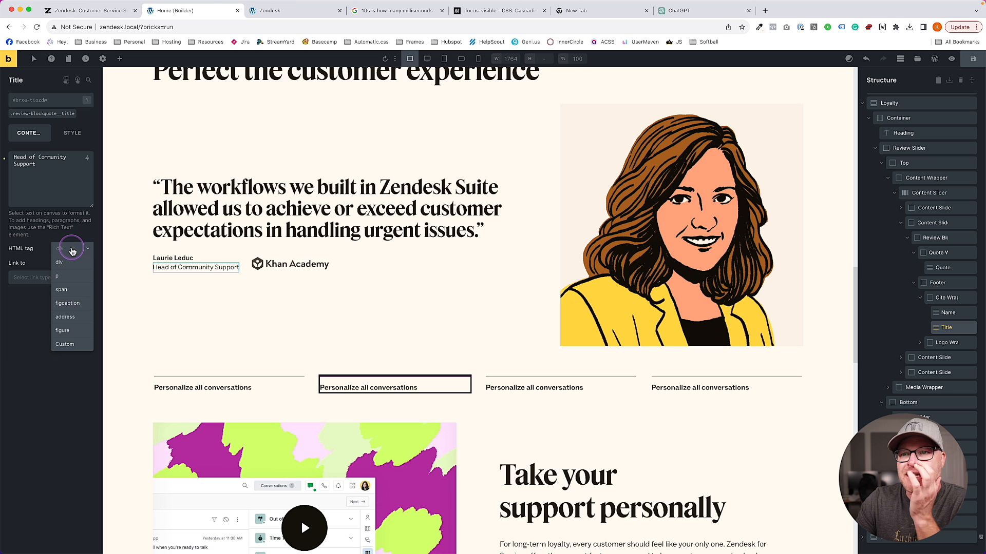
pyautogui.click(71, 348)
pyautogui.click(66, 266)
pyautogui.write('cite')
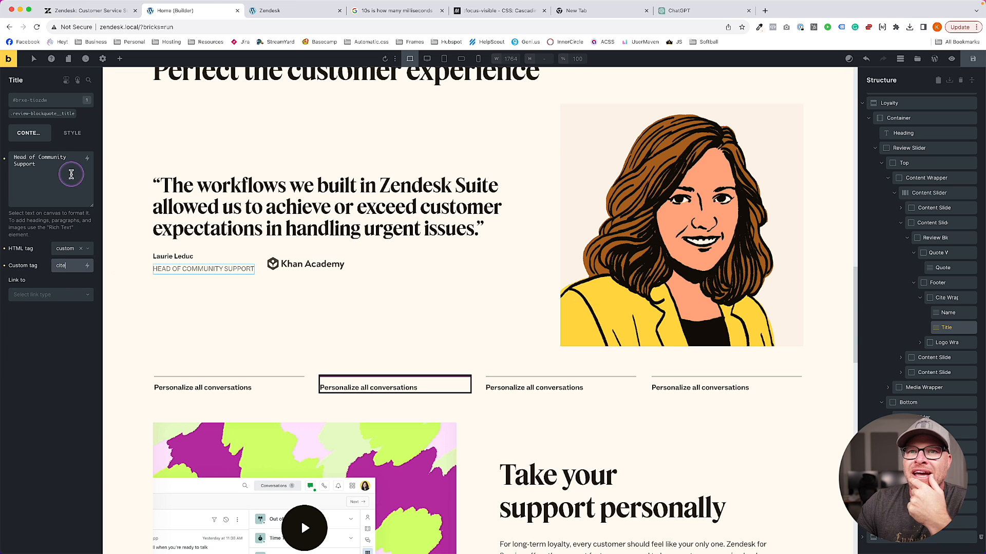
pyautogui.click(51, 114)
# Set the job title's text transform to none in its typography styles
pyautogui.click(80, 144)
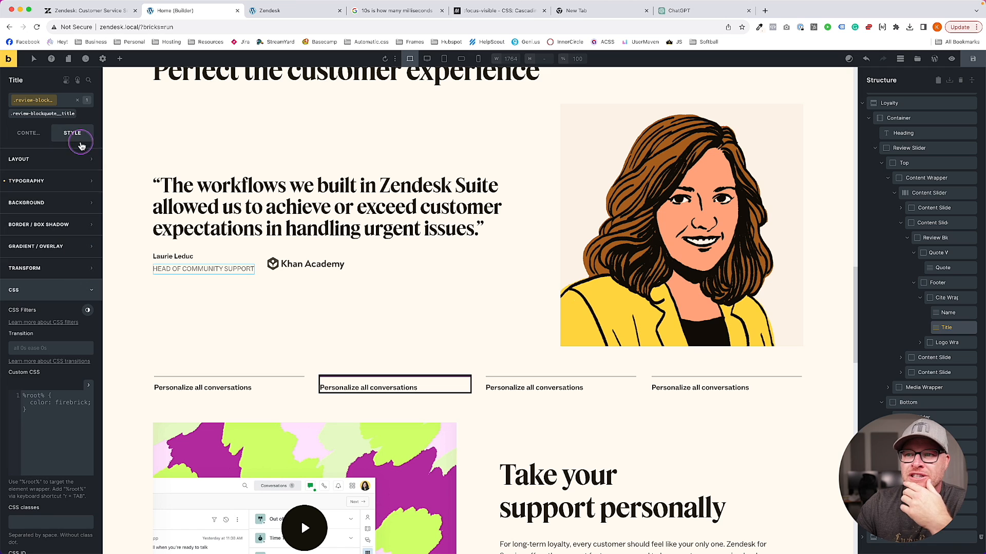
pyautogui.click(40, 181)
pyautogui.click(40, 283)
pyautogui.click(28, 286)
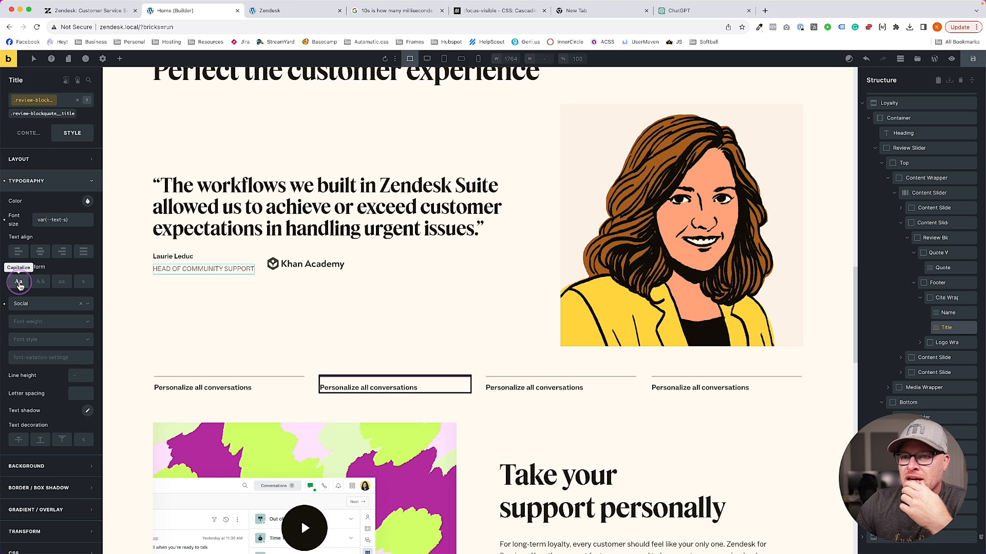
pyautogui.click(82, 284)
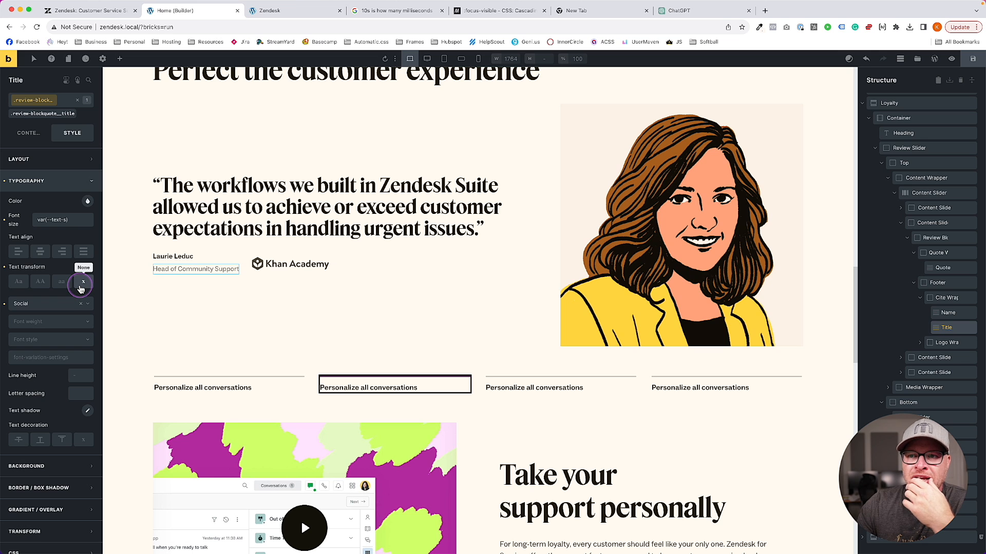
# Compare with the Zendesk page and give the title a dark base text colour
pyautogui.click(120, 11)
pyautogui.scroll(4, 215, 167)
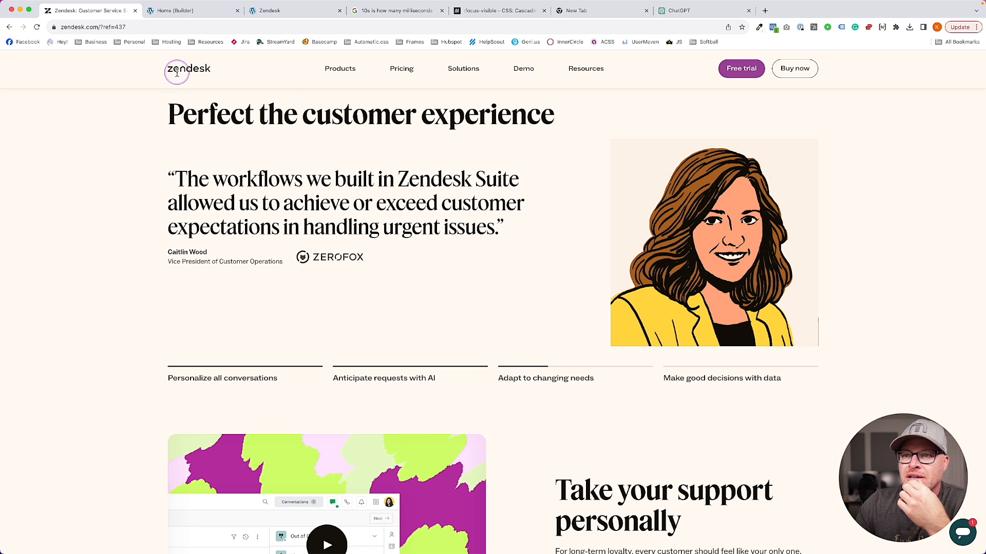
pyautogui.click(184, 14)
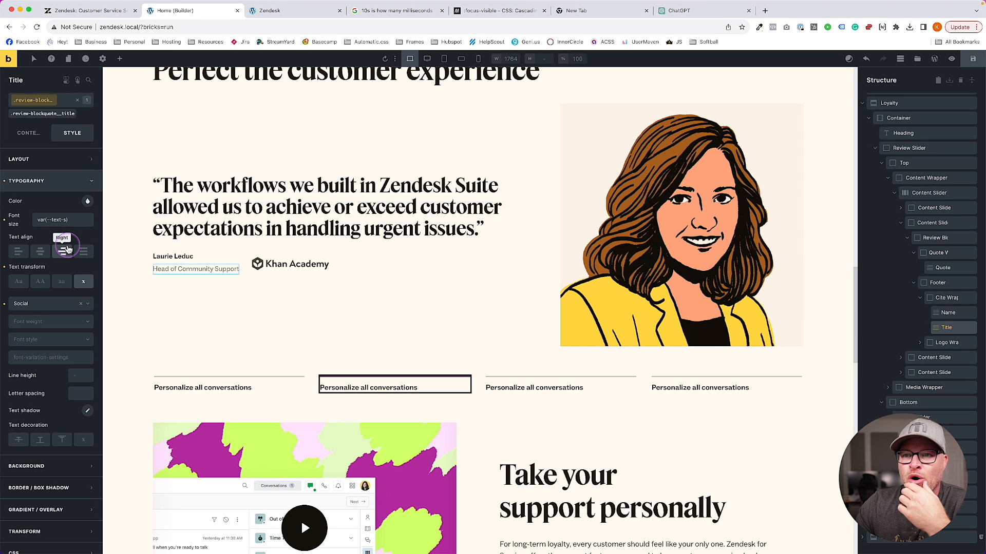
pyautogui.rightClick(87, 202)
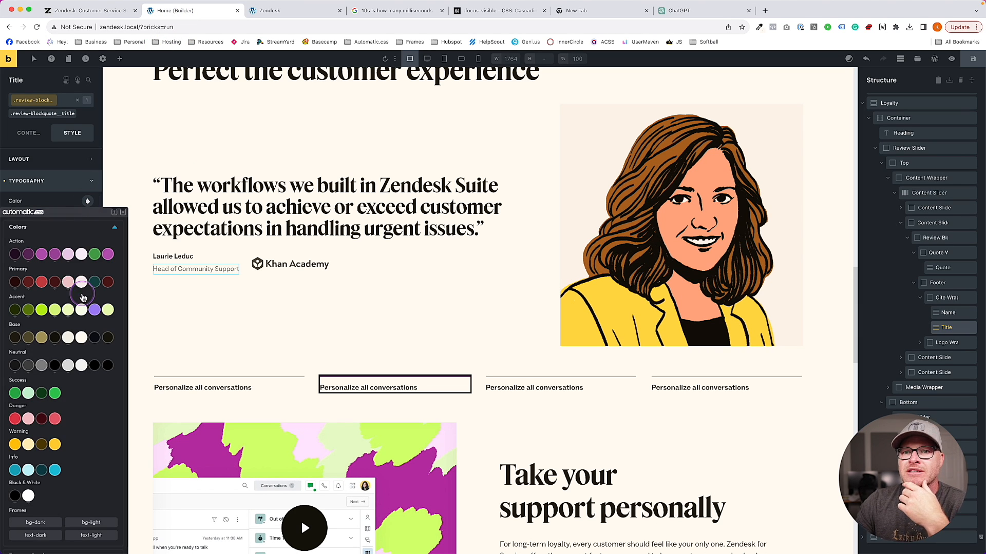
pyautogui.click(55, 338)
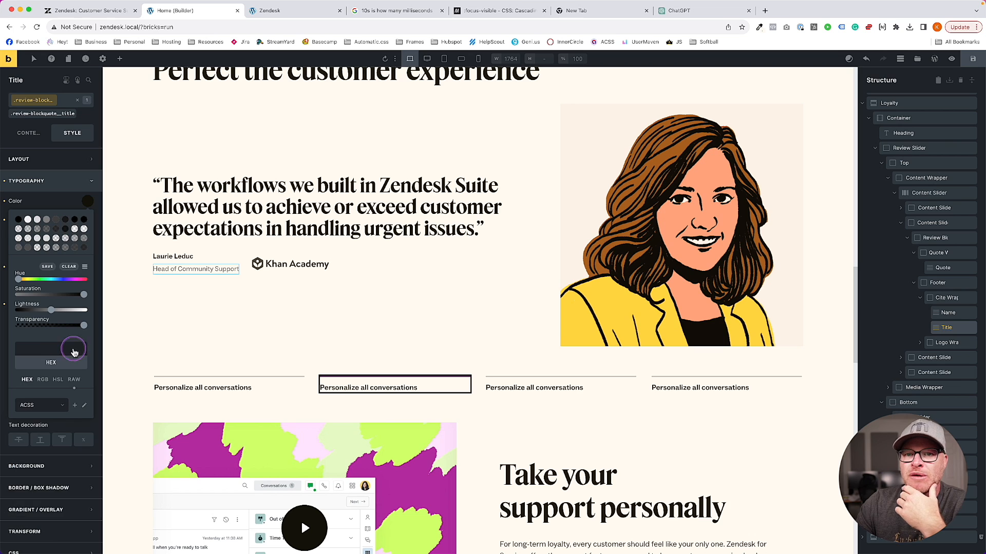
pyautogui.click(67, 199)
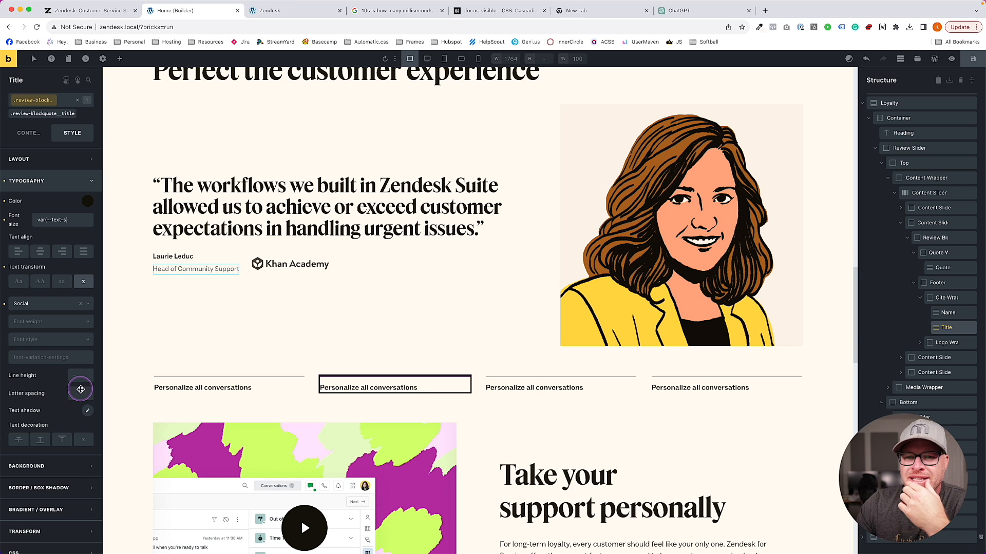
# Collapse Typography, expand Layout, and click into the title's Misc Opacity field
pyautogui.scroll(-1, 71, 389)
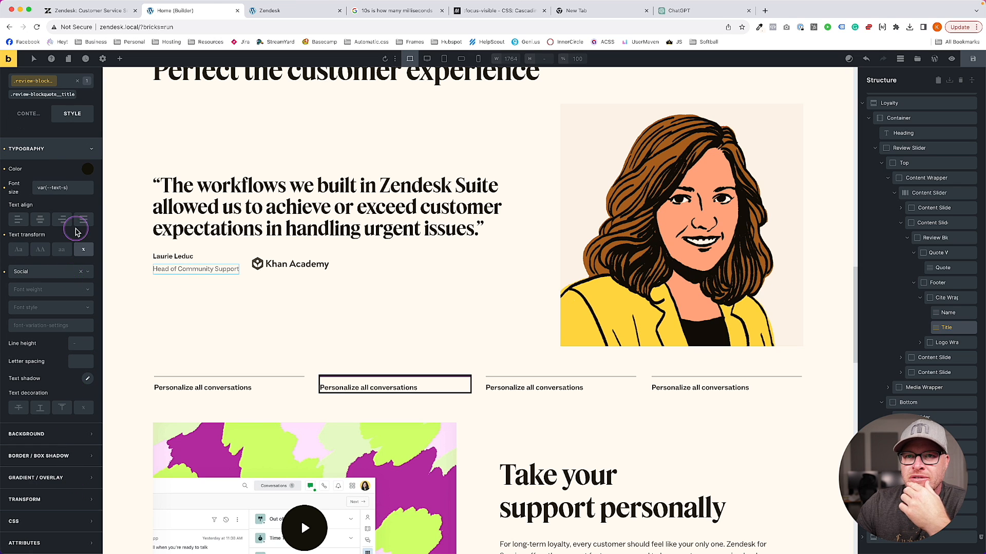
pyautogui.click(58, 156)
pyautogui.click(59, 157)
pyautogui.scroll(-3, 88, 363)
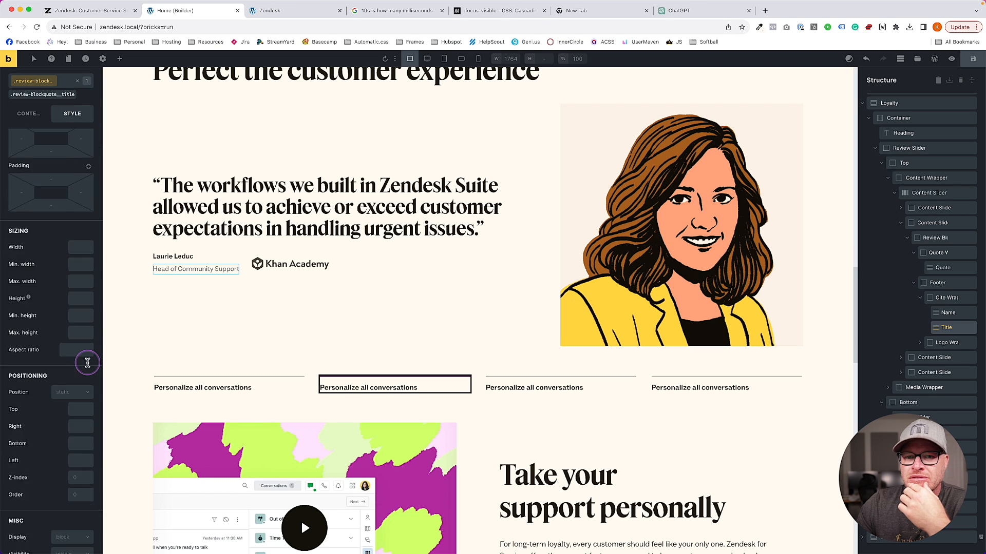
pyautogui.scroll(-3, 87, 366)
pyautogui.click(87, 419)
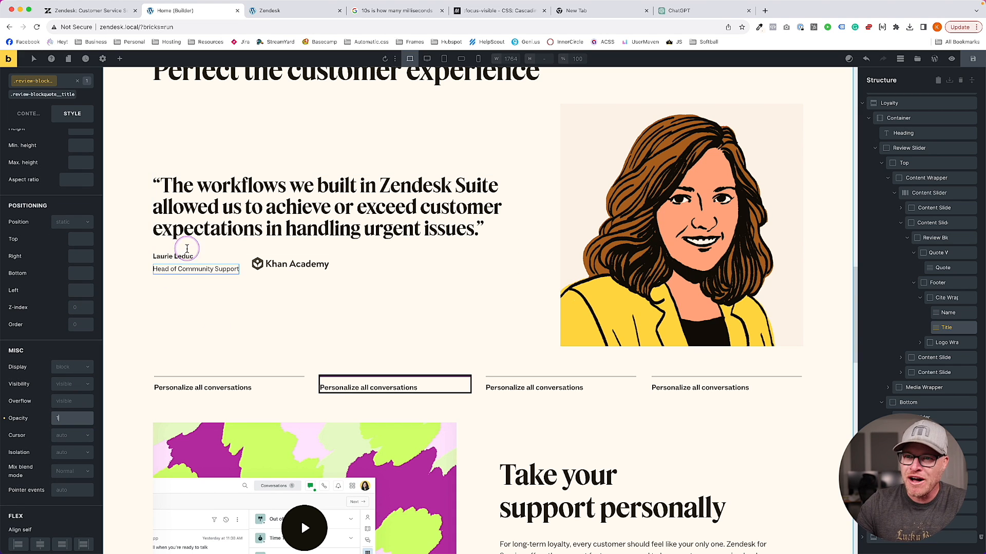
# Set the job title's typography line height to 1.1
pyautogui.click(225, 265)
pyautogui.click(223, 267)
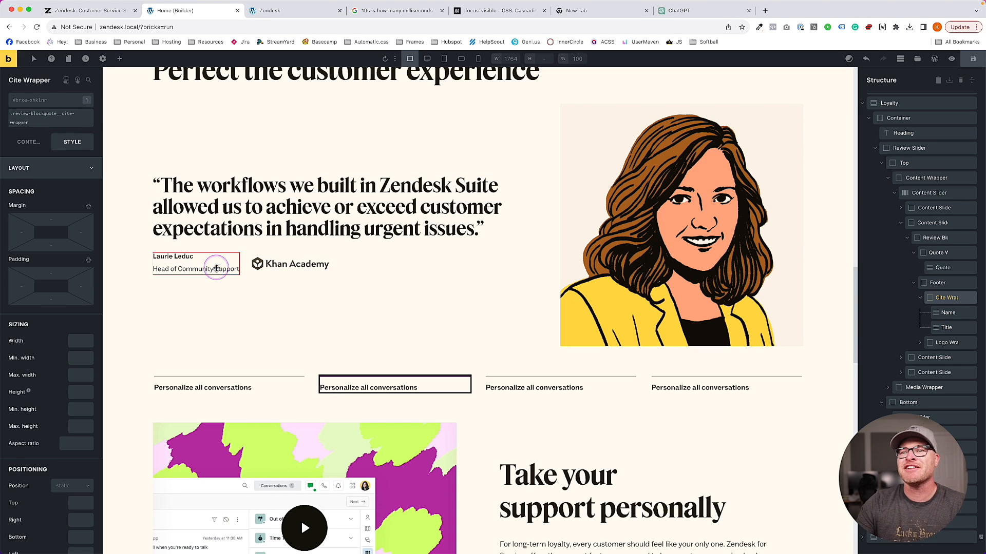
pyautogui.click(48, 165)
pyautogui.click(46, 181)
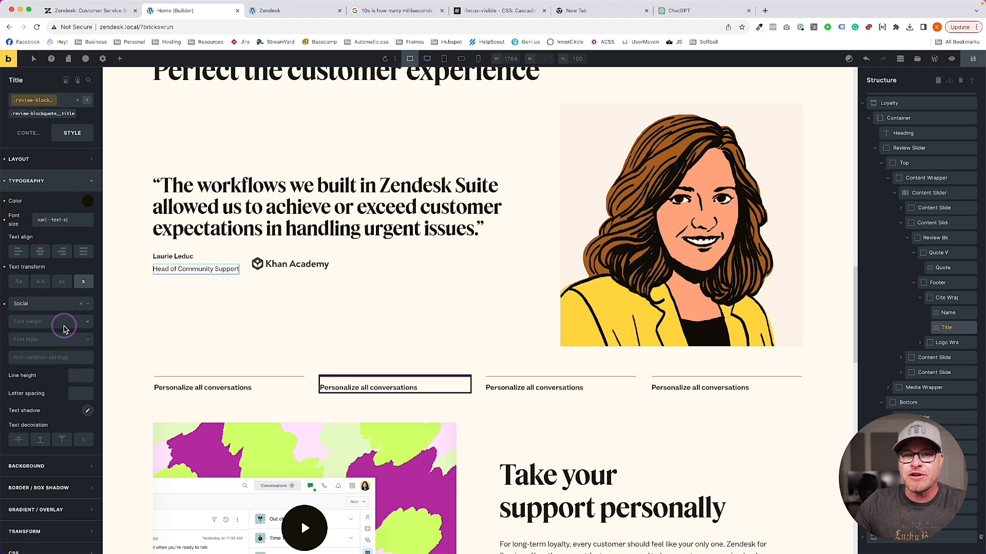
pyautogui.click(82, 375)
pyautogui.write('1.1')
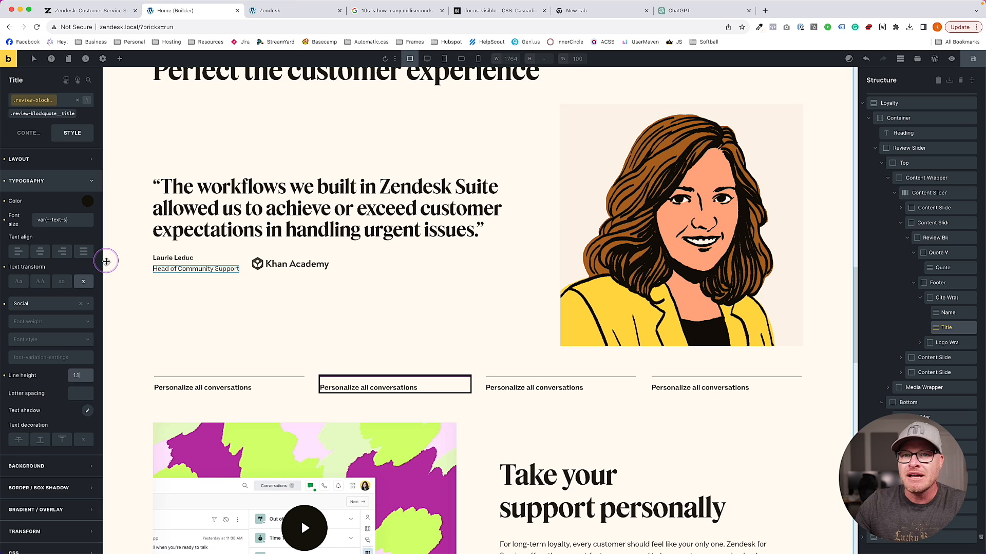
# Give the Cite Wrapper class a row gap of .25em
pyautogui.click(70, 159)
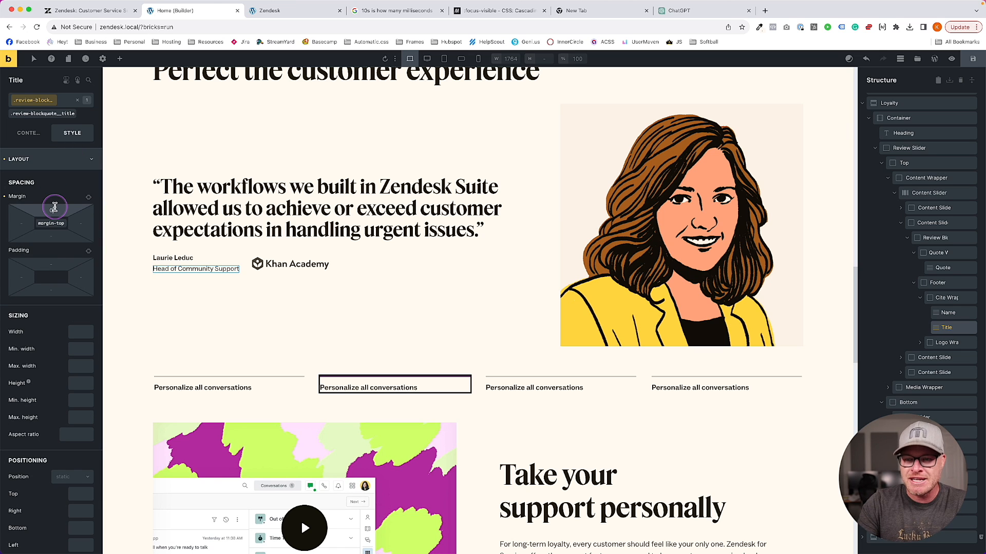
pyautogui.click(216, 260)
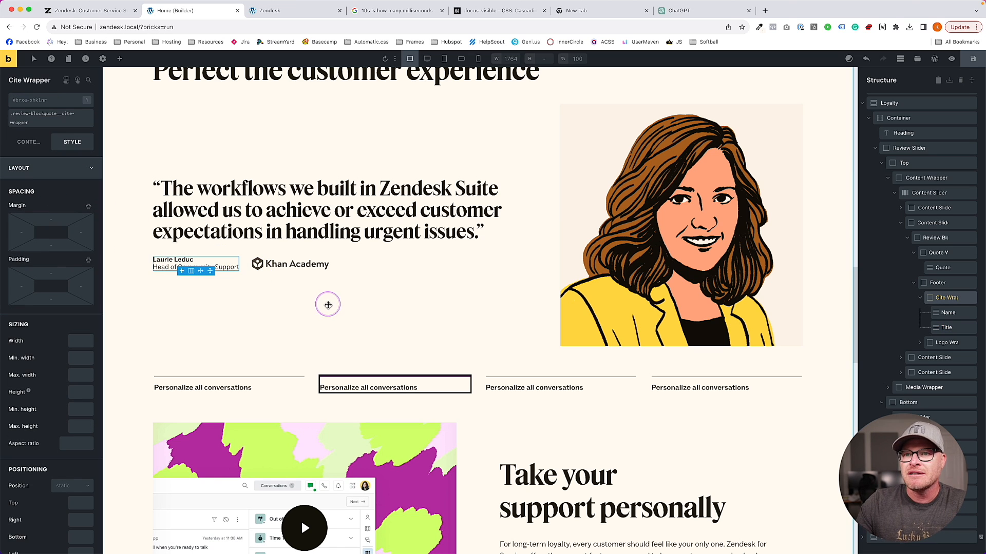
pyautogui.click(41, 117)
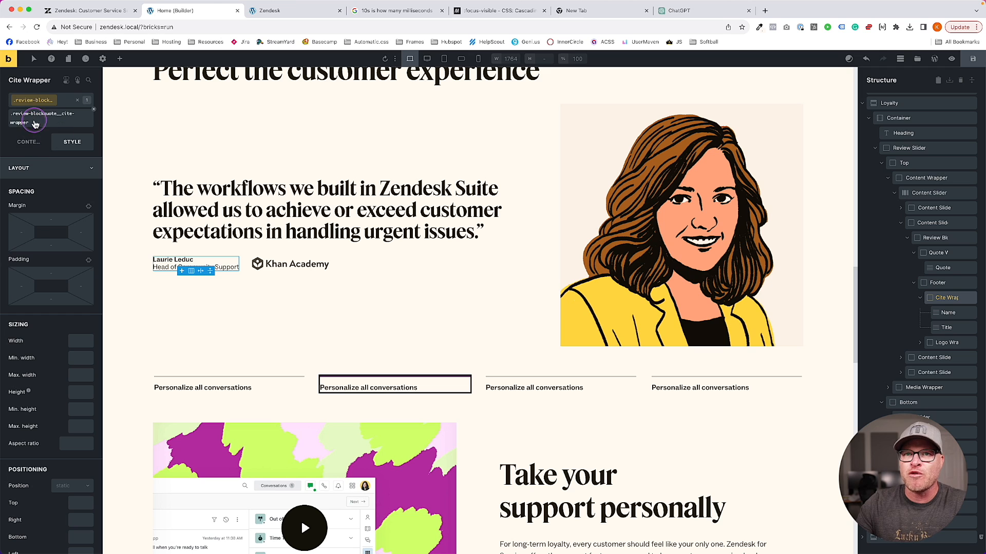
pyautogui.click(14, 146)
pyautogui.click(75, 432)
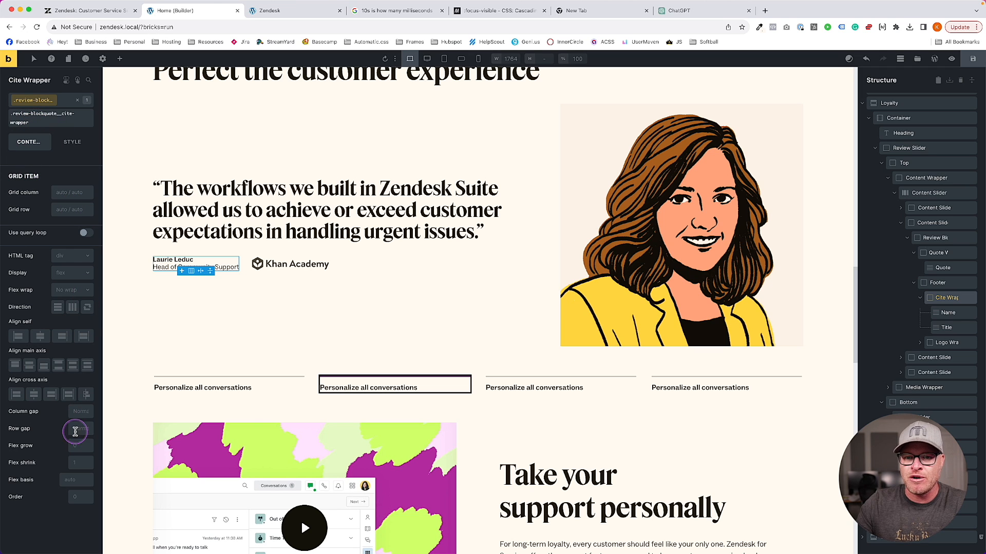
pyautogui.write('.25em')
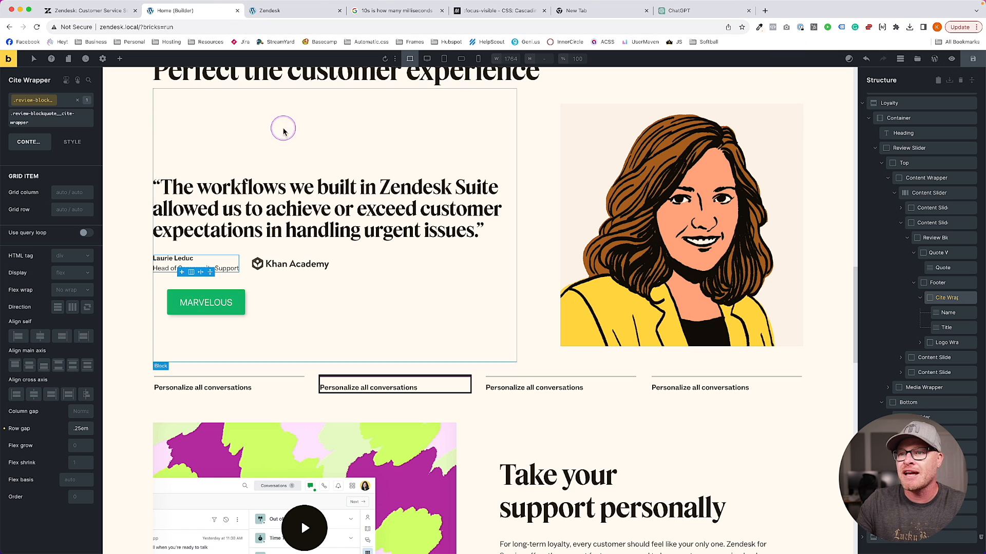
# Render the Khan Academy logo as a figure element, leaving object fit at default
pyautogui.click(290, 264)
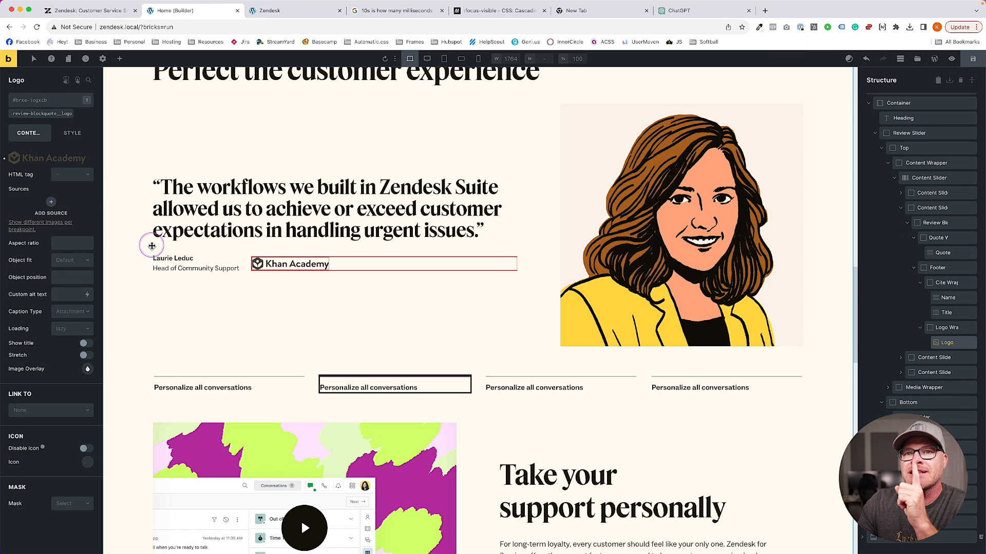
pyautogui.click(58, 177)
pyautogui.click(63, 189)
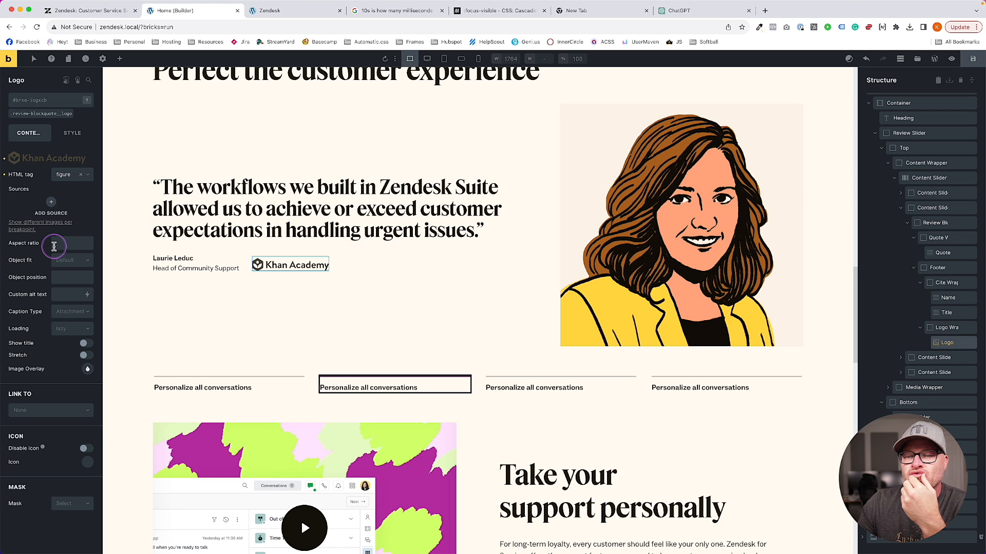
pyautogui.click(65, 260)
pyautogui.click(65, 260)
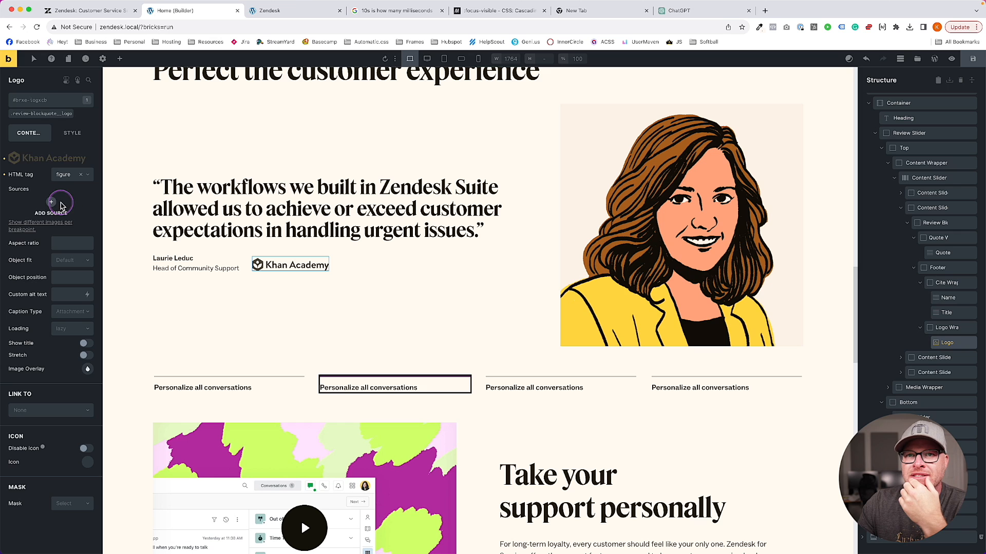
# Set the logo class's sizing width to 200px (12.5rem)
pyautogui.click(49, 114)
pyautogui.click(74, 133)
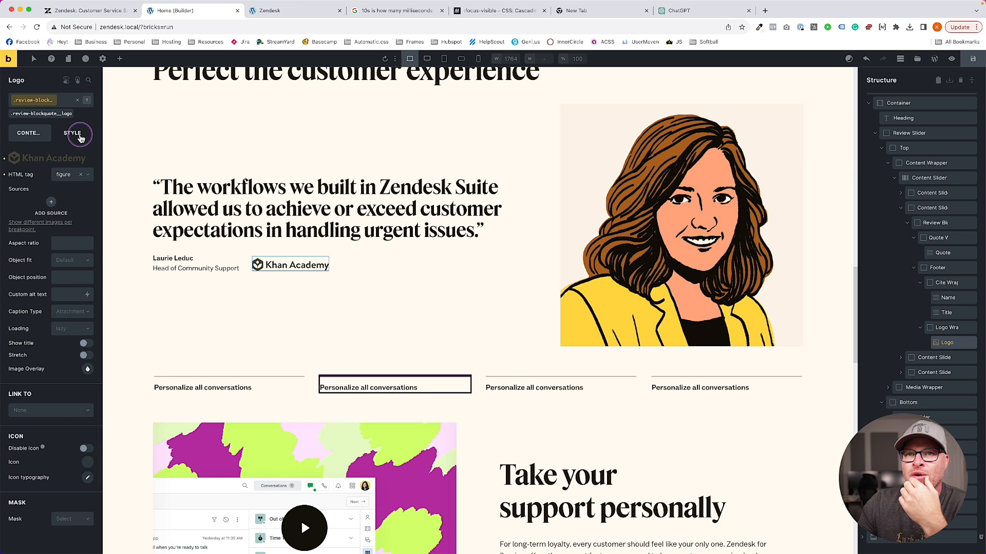
pyautogui.click(71, 163)
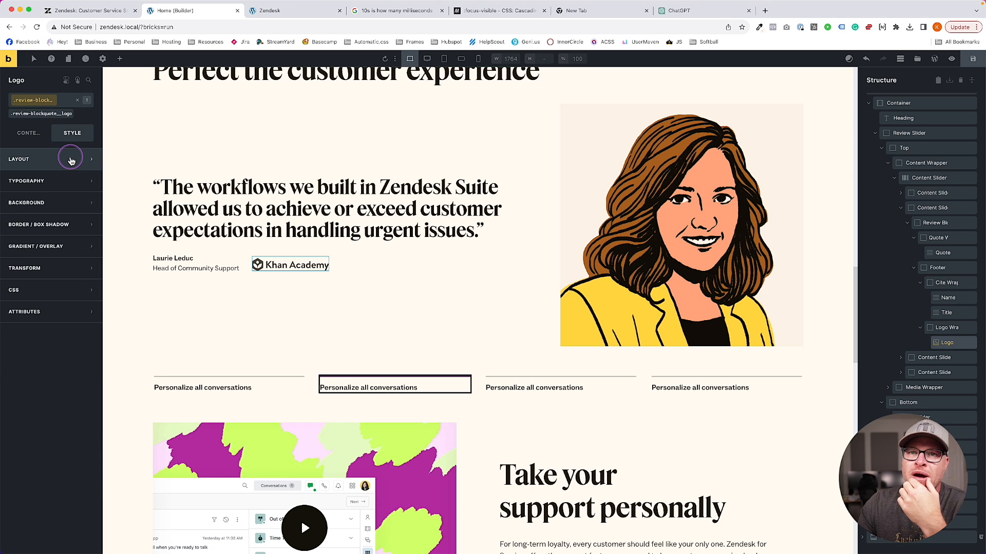
pyautogui.click(71, 161)
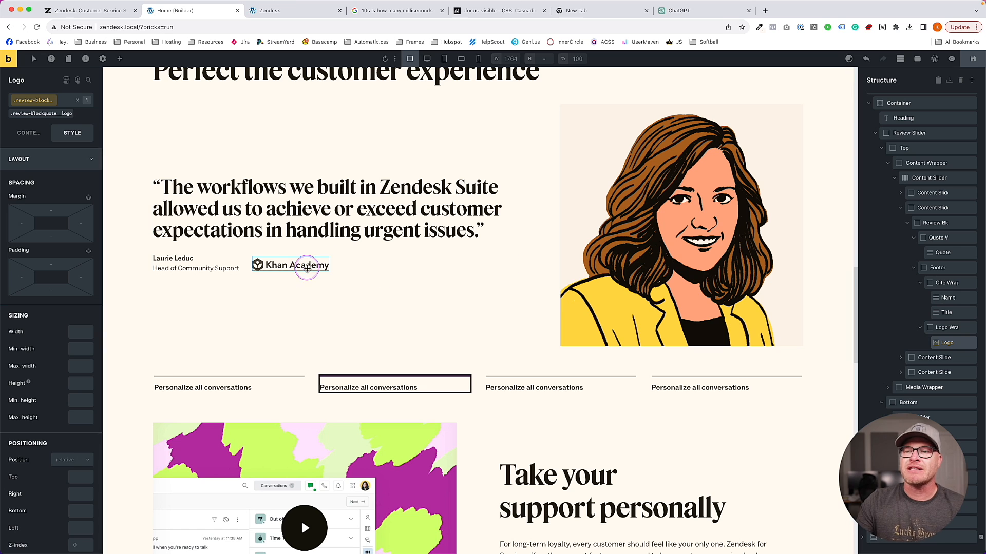
pyautogui.click(71, 330)
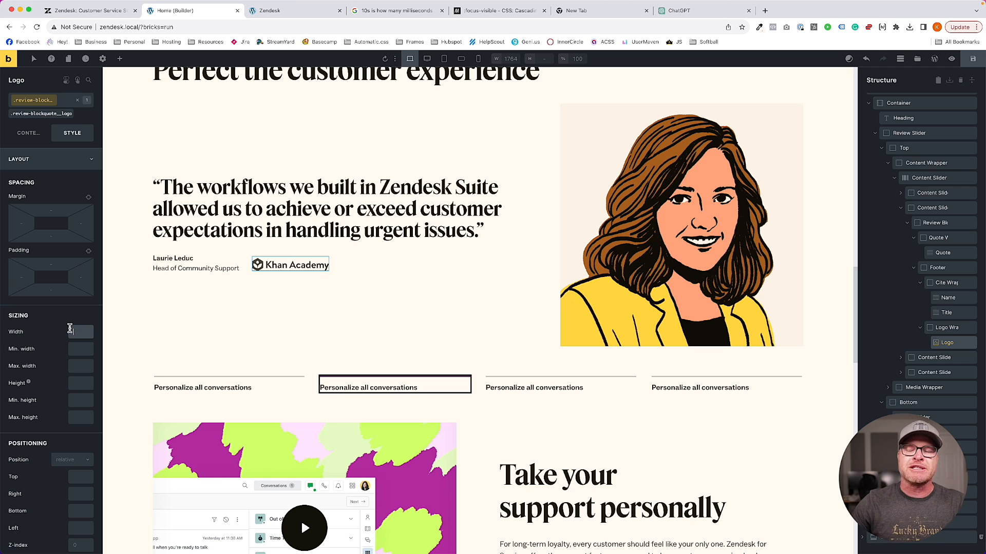
pyautogui.write('2')
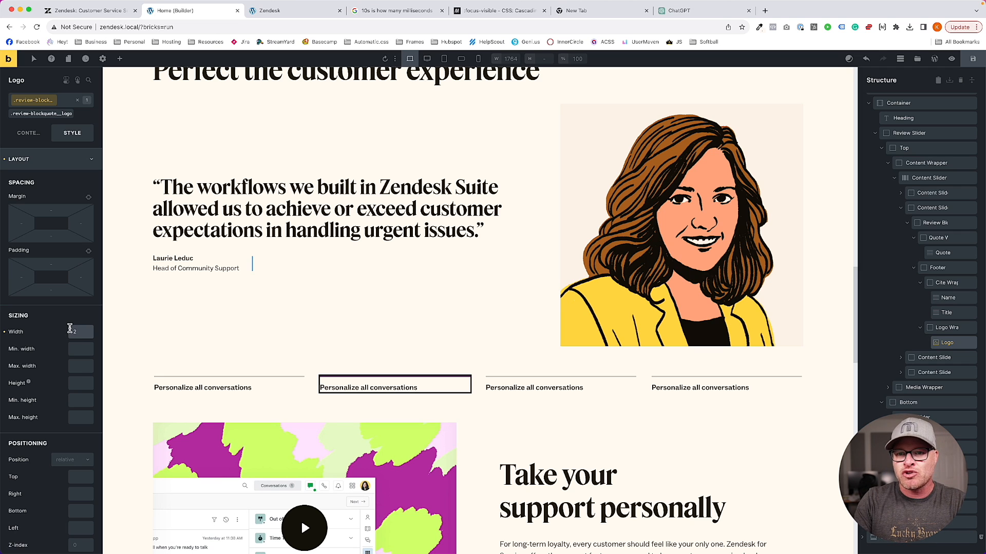
pyautogui.press('BackSpace')
pyautogui.write('150')
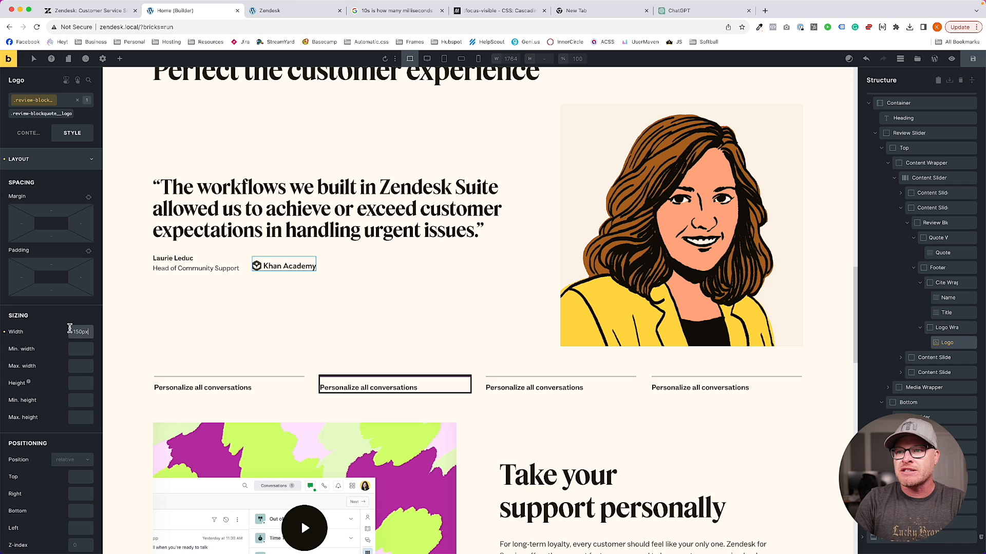
pyautogui.press('BackSpace')
pyautogui.write('2')
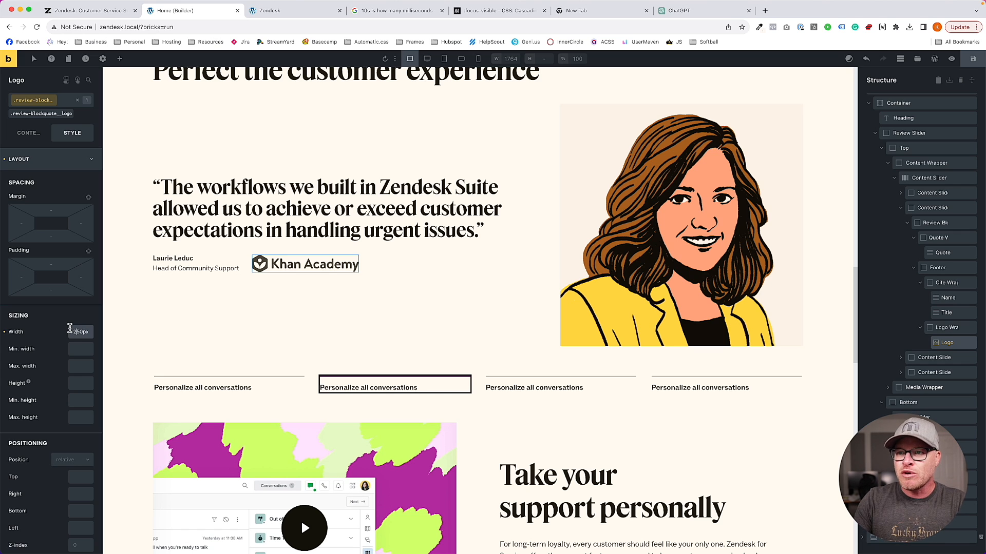
pyautogui.write('00')
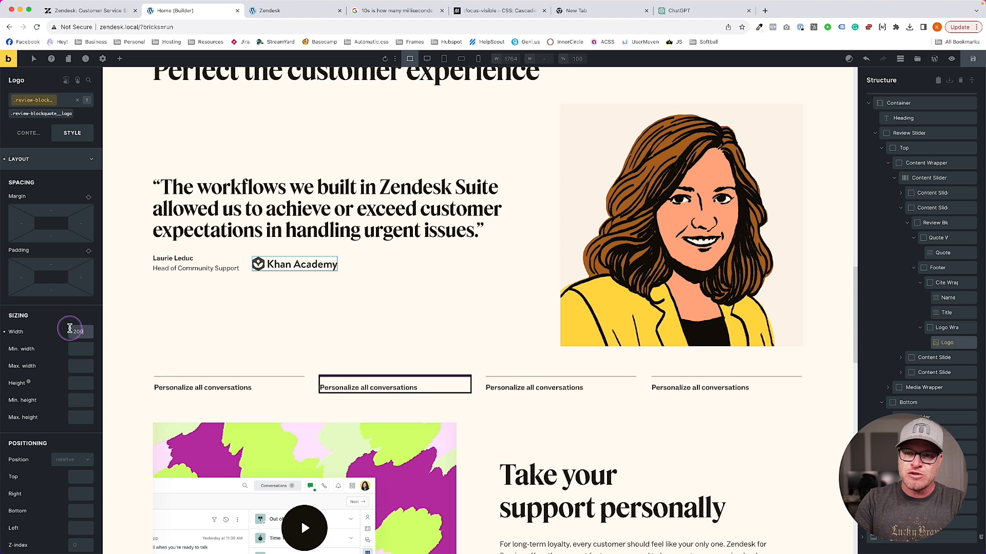
pyautogui.press('Return')
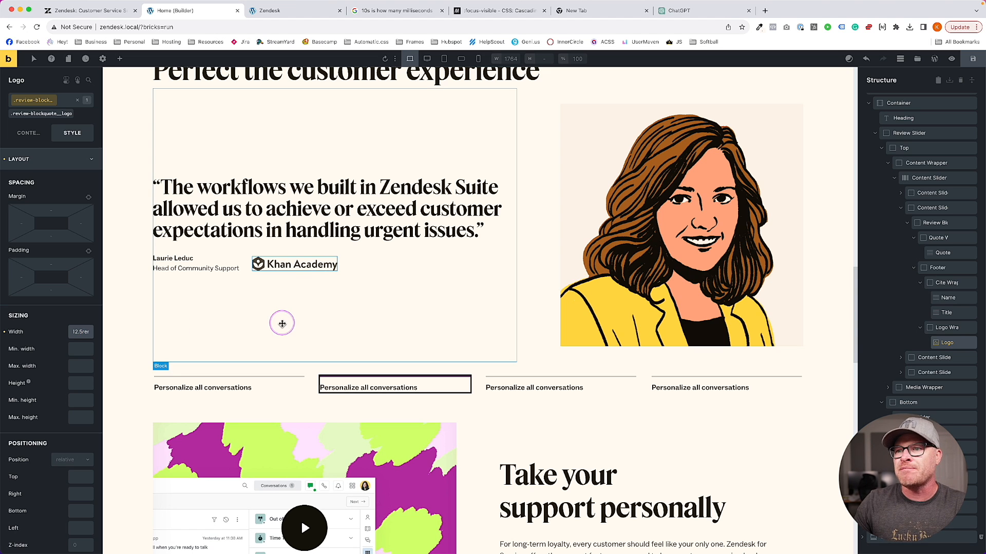
# Inspect the original Zendesk logo to see its 180 × 30 size
pyautogui.click(118, 10)
pyautogui.click(207, 19)
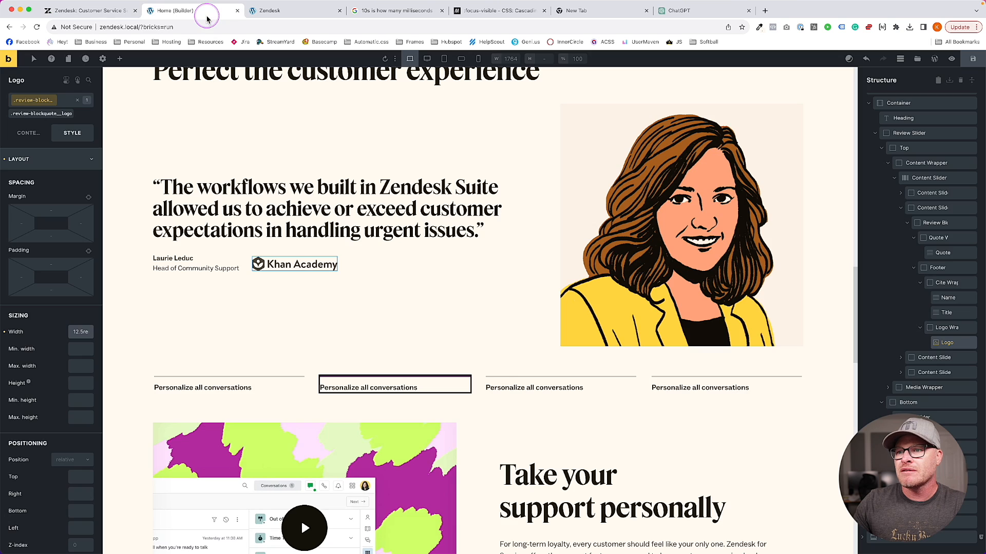
pyautogui.click(129, 13)
pyautogui.rightClick(286, 301)
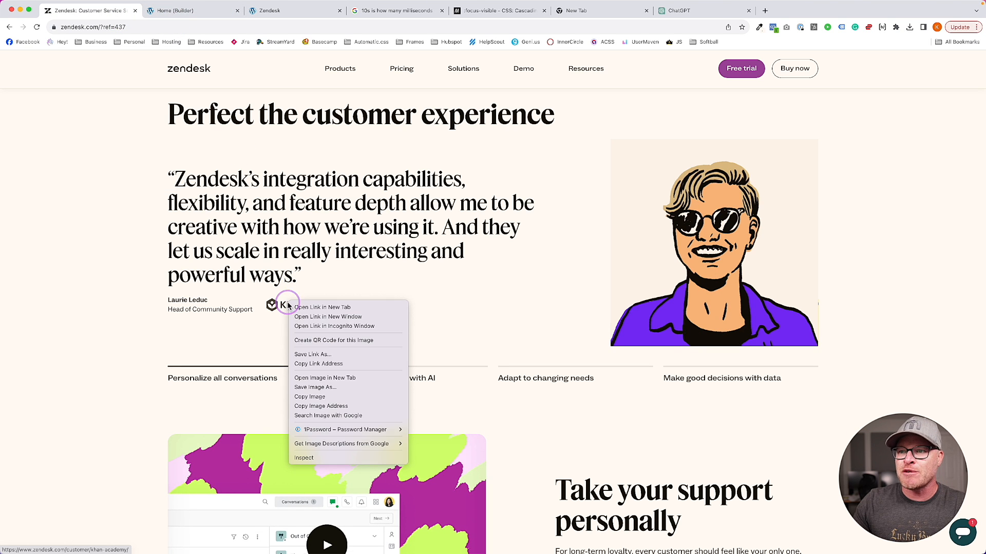
pyautogui.click(304, 457)
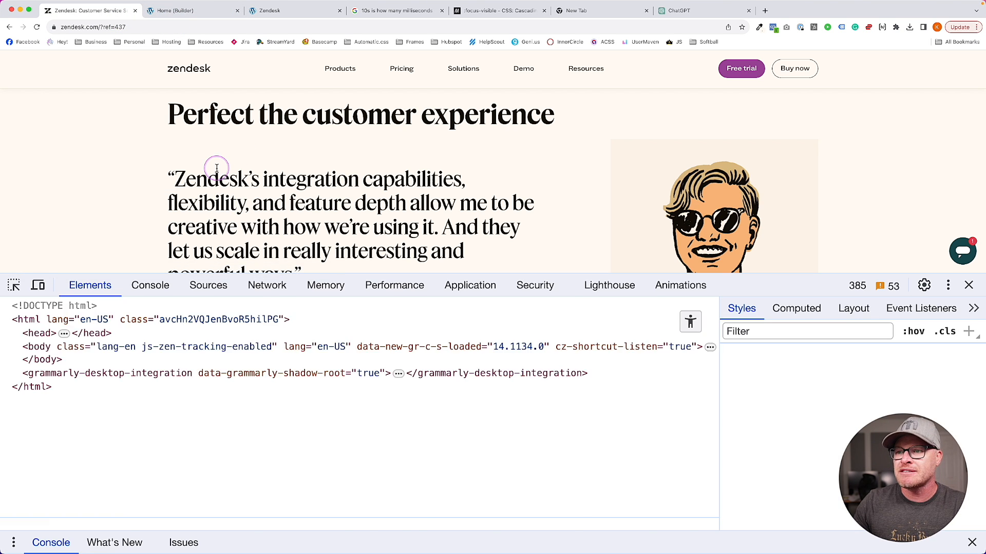
pyautogui.scroll(-2, 288, 236)
pyautogui.moveTo(345, 400)
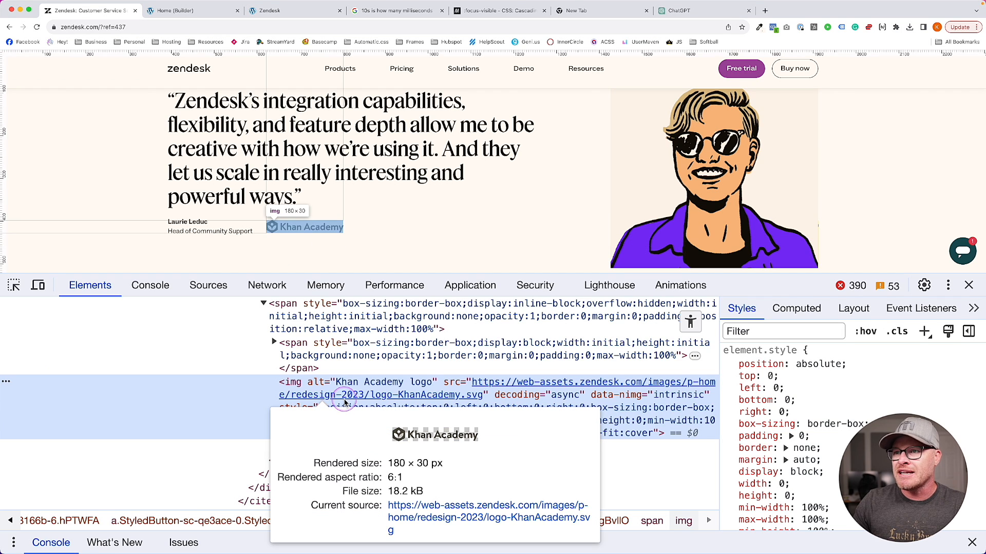
pyautogui.click(177, 10)
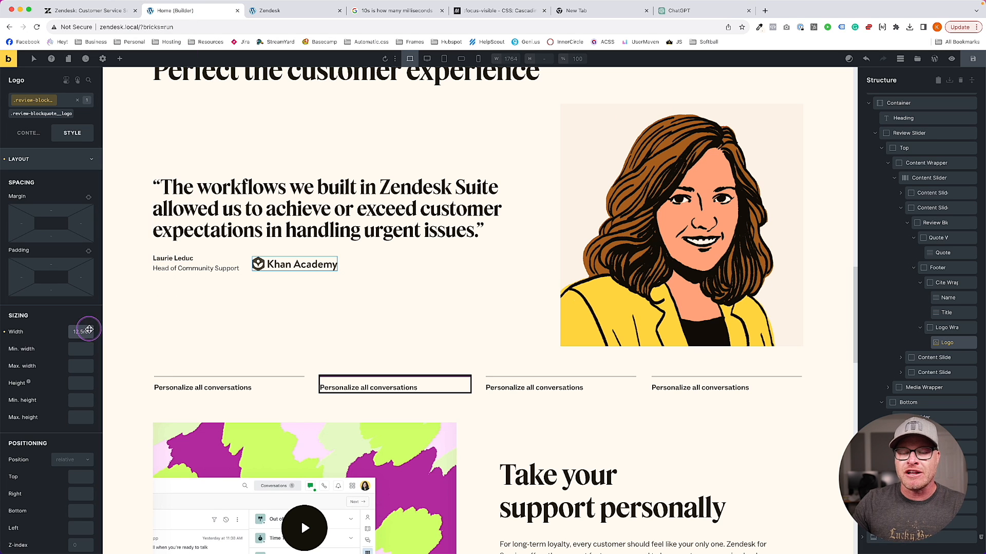
# Reduce the logo width to 11.25rem (180px) and select the slider's Top container
pyautogui.write('180ct')
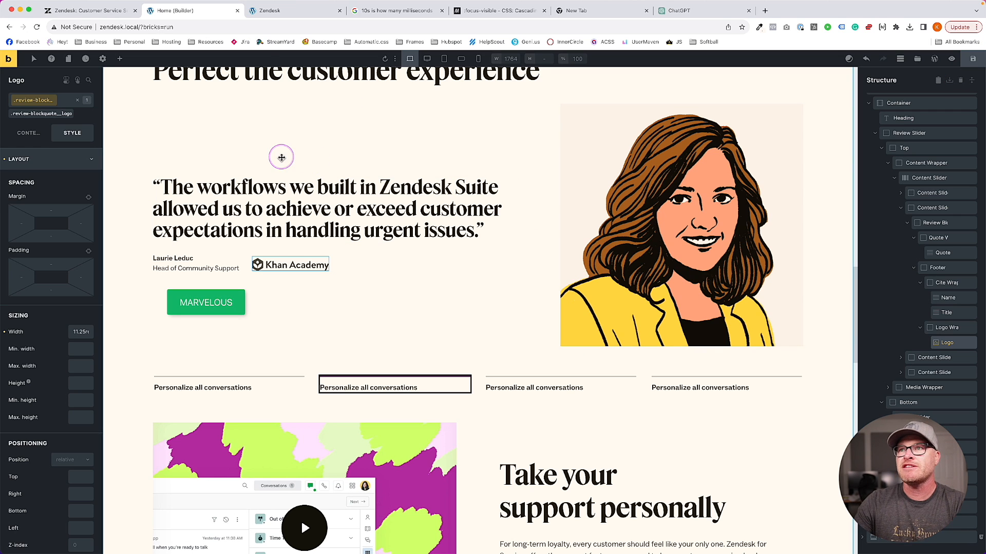
pyautogui.scroll(2, 390, 216)
pyautogui.click(544, 253)
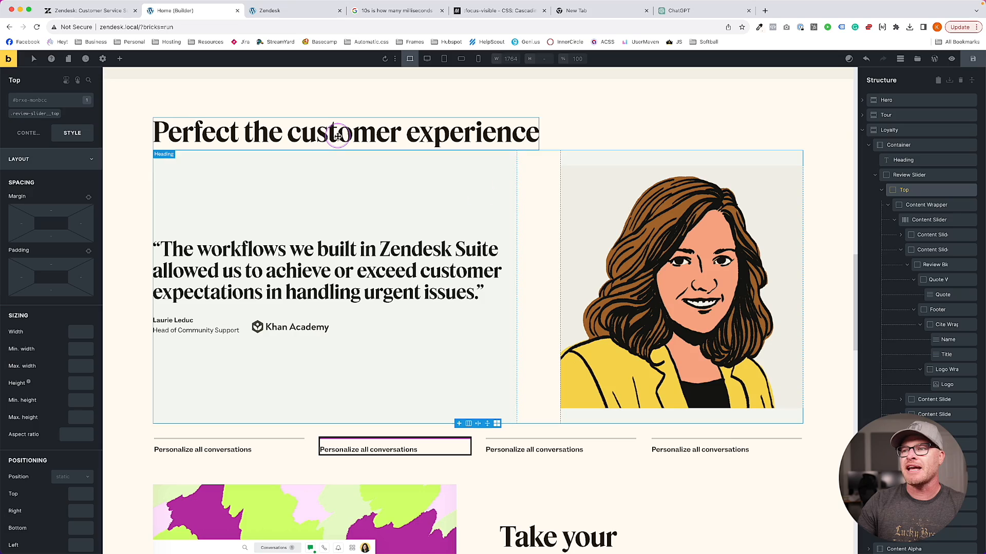
# Inspect the front-end quote and expand the footer, logo wrapper and cite wrapper markup
pyautogui.hotkey('ctrl', 'Tab')
pyautogui.rightClick(290, 184)
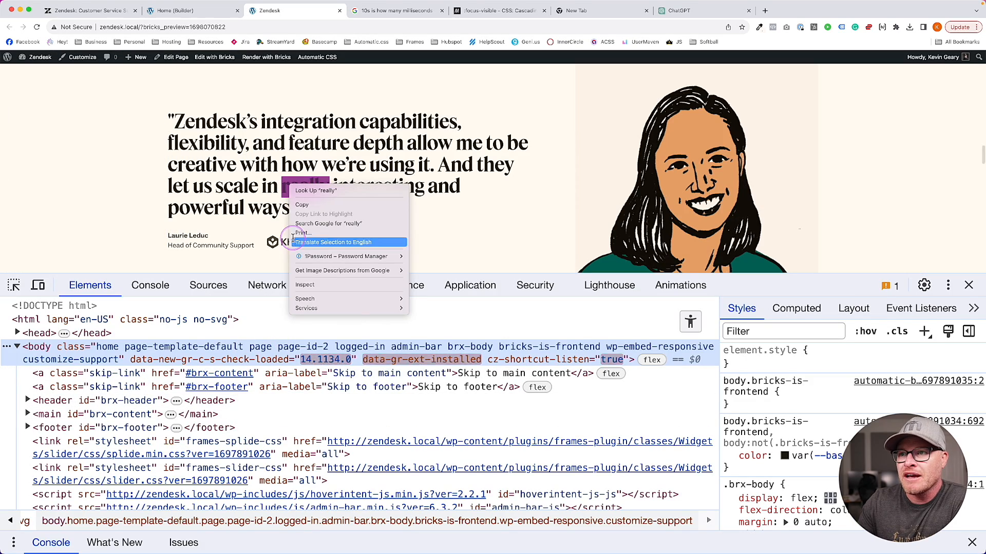
pyautogui.click(307, 282)
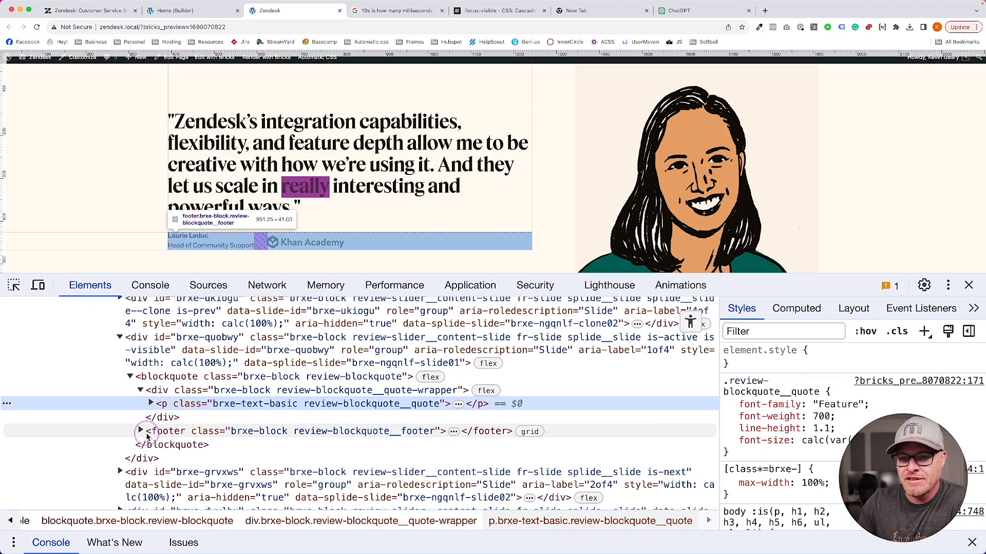
pyautogui.click(149, 432)
pyautogui.click(141, 432)
pyautogui.click(150, 458)
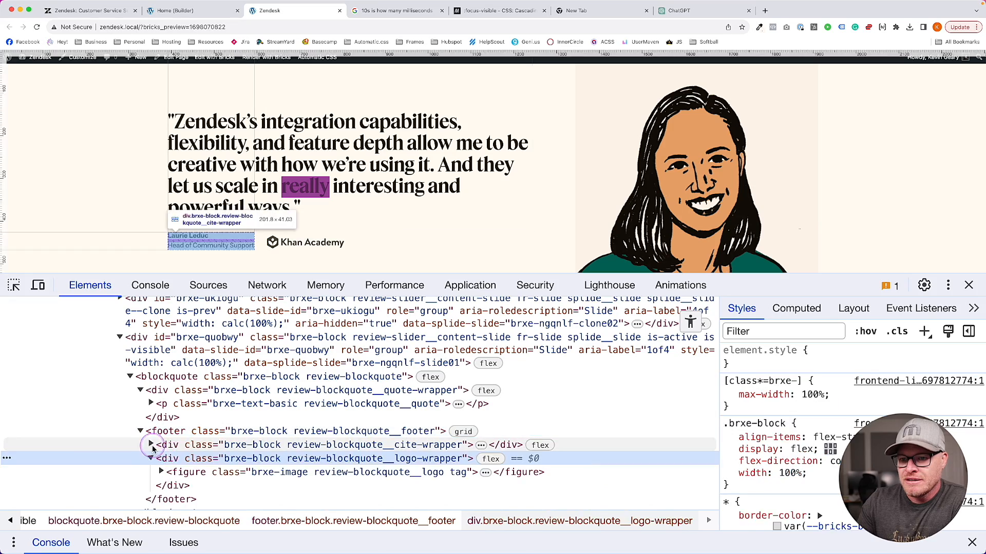
pyautogui.click(151, 445)
# Check the cite title element, collapse the markup, and close DevTools
pyautogui.click(186, 474)
pyautogui.scroll(-4, 186, 475)
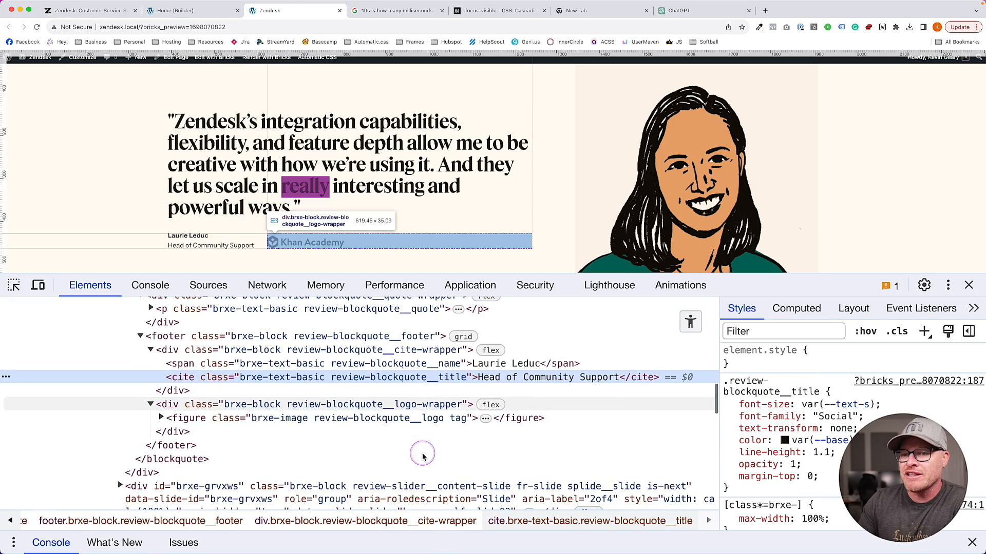
pyautogui.click(152, 350)
pyautogui.click(140, 337)
pyautogui.scroll(4, 209, 358)
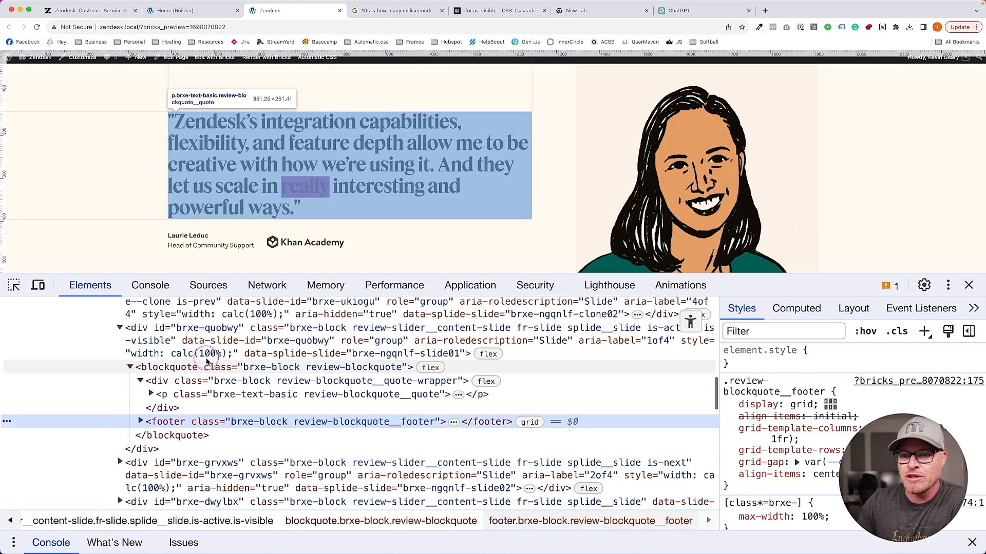
pyautogui.click(141, 404)
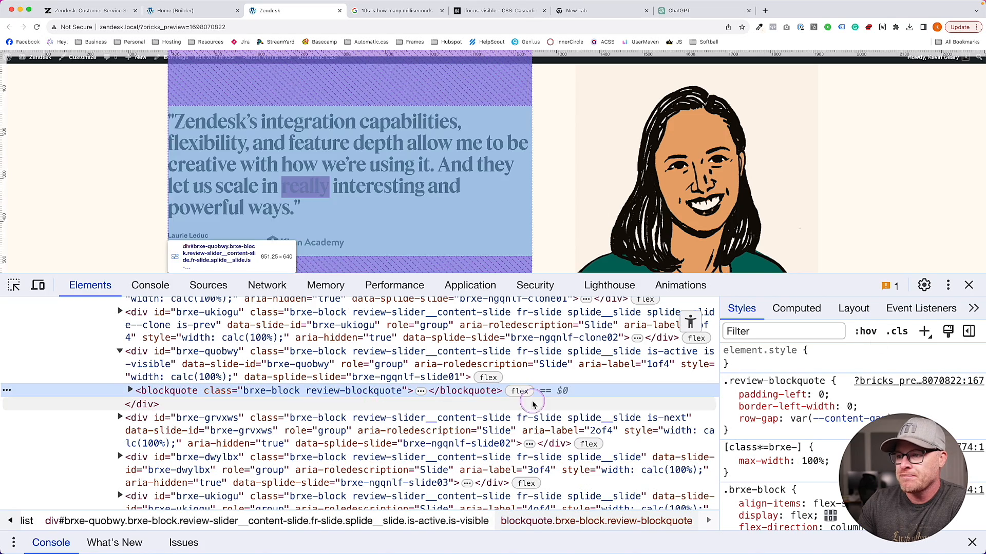
pyautogui.click(969, 285)
pyautogui.scroll(3, 396, 195)
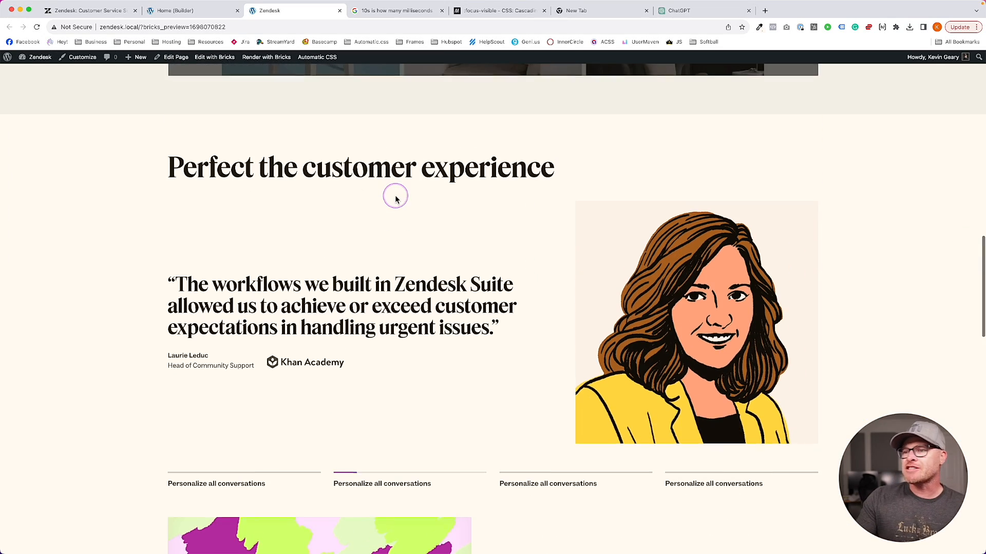
# Back in the builder, show the Content Slider's accessibility and HTML tag settings
pyautogui.click(164, 10)
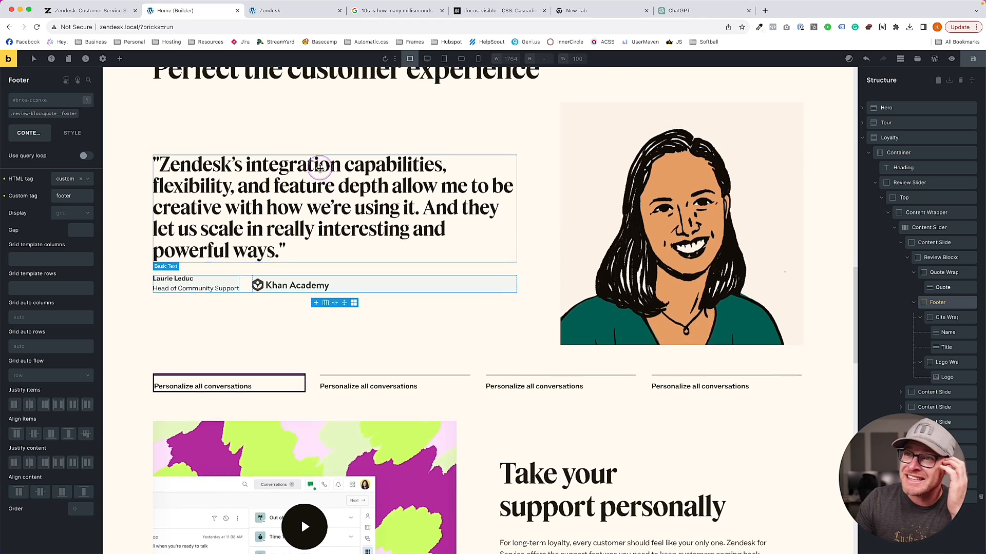
pyautogui.click(449, 148)
pyautogui.click(887, 228)
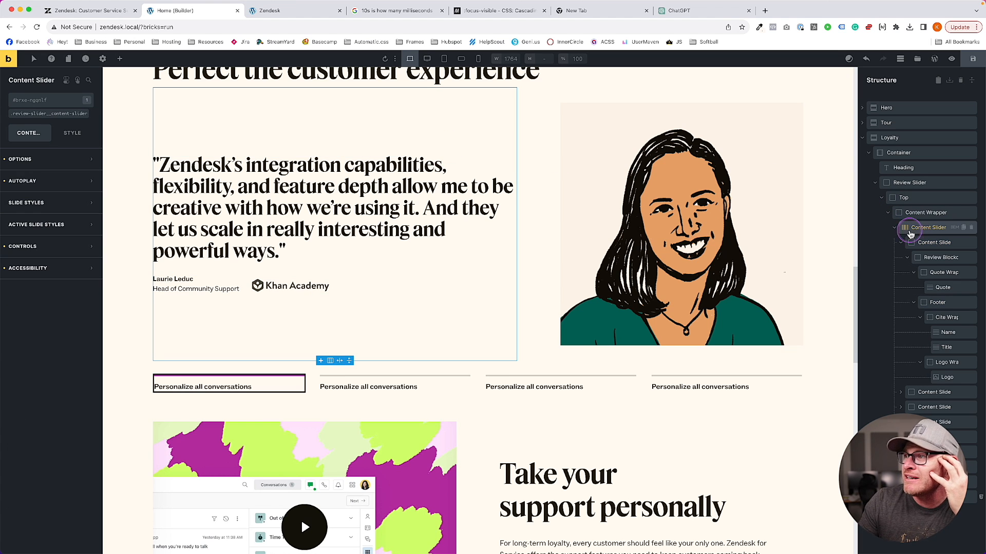
pyautogui.click(48, 269)
pyautogui.scroll(-1, 66, 329)
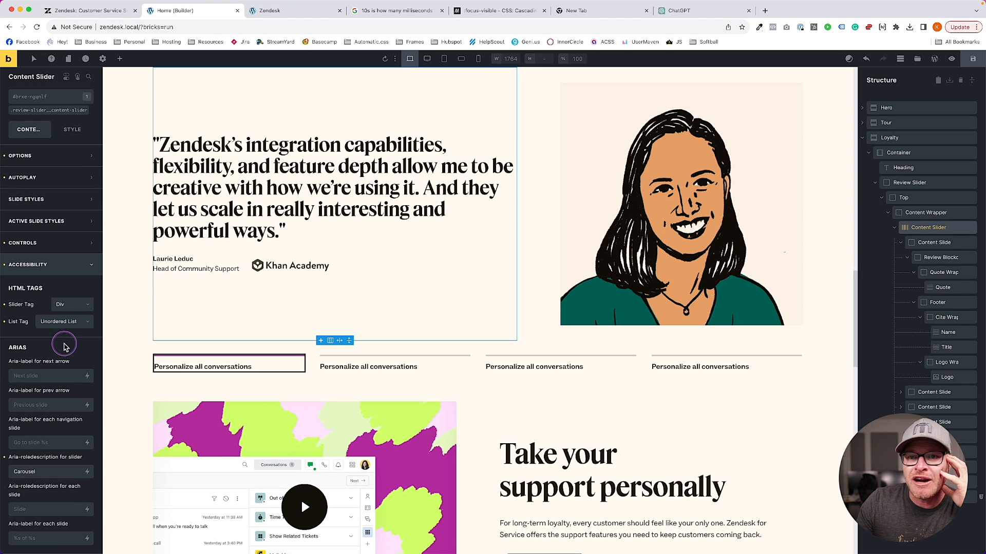
# Make all four content slides li elements
pyautogui.click(934, 242)
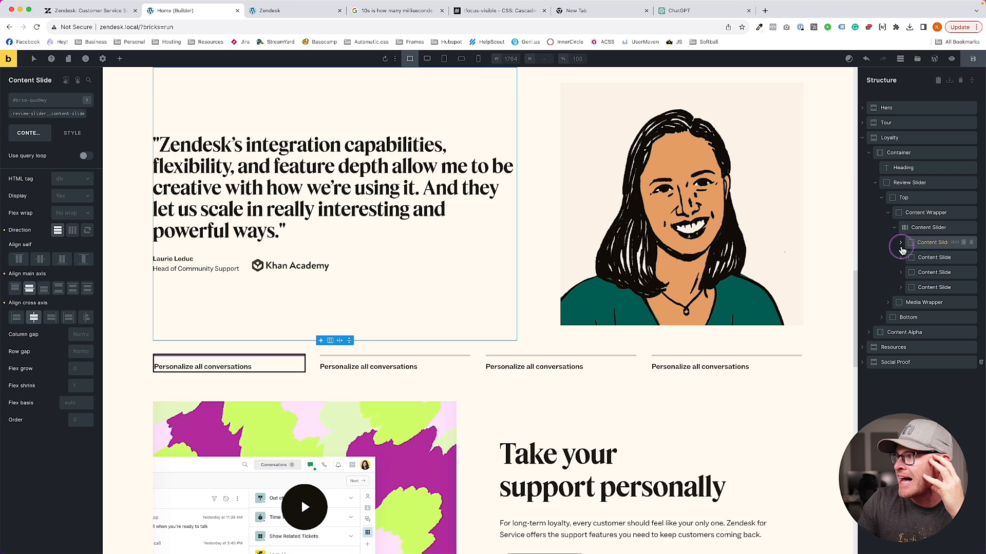
pyautogui.click(74, 179)
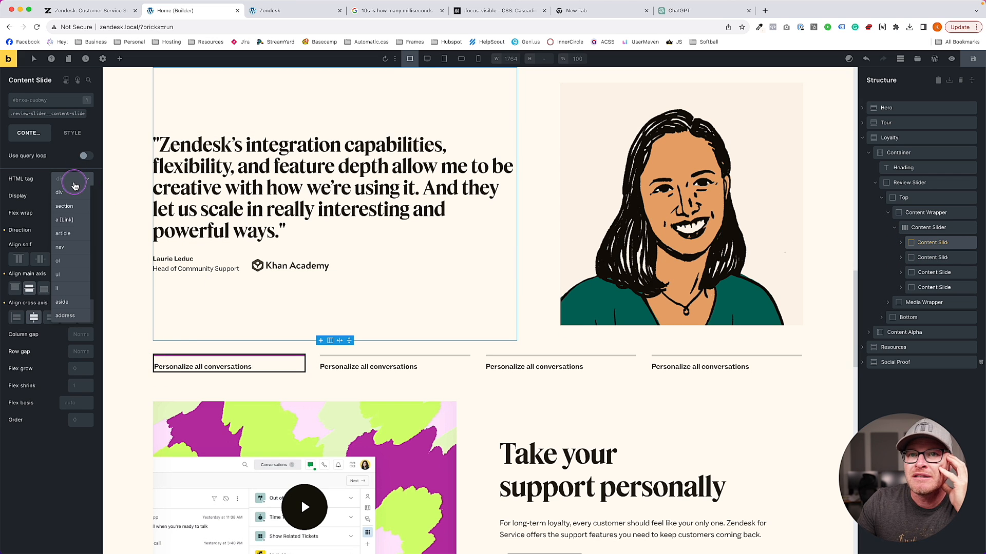
pyautogui.click(67, 281)
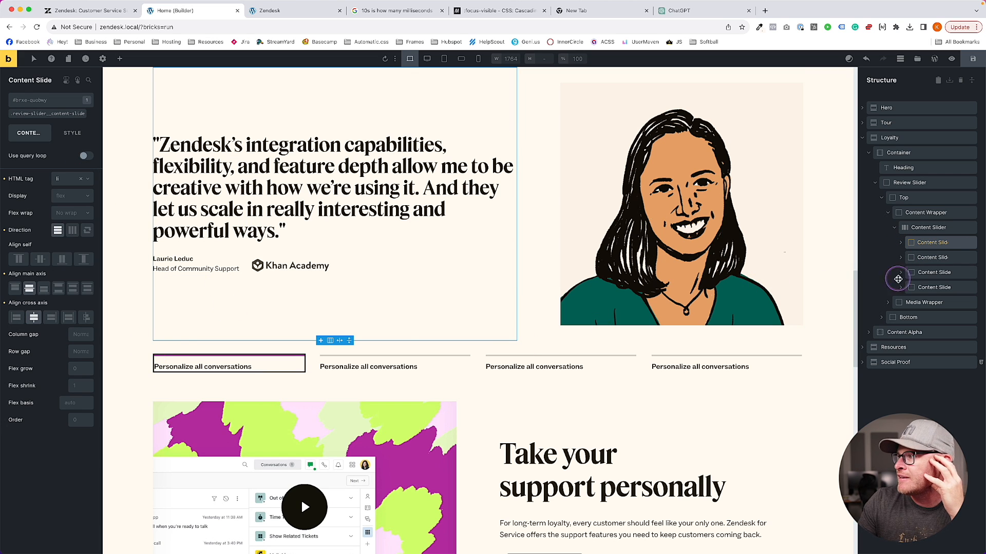
pyautogui.click(930, 257)
pyautogui.click(67, 175)
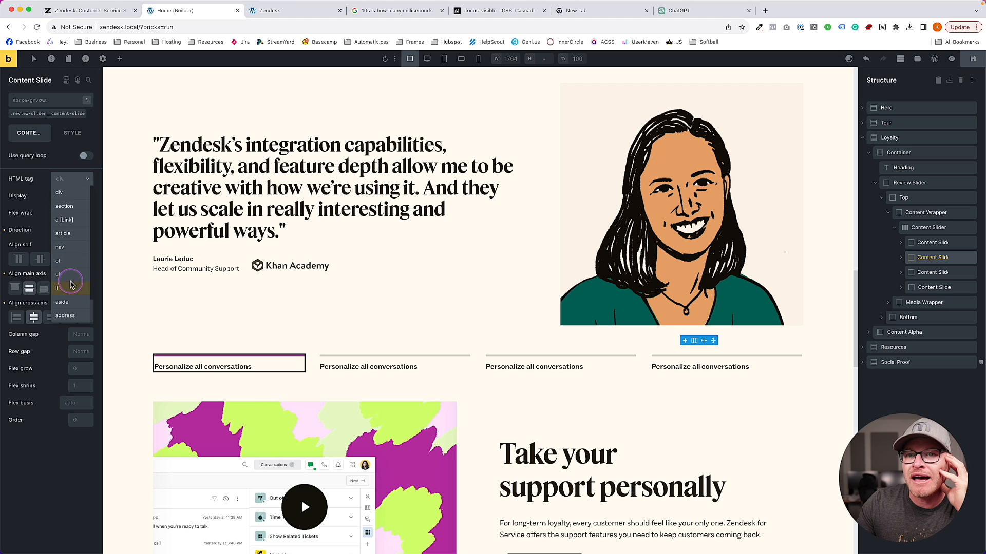
pyautogui.click(69, 288)
pyautogui.click(930, 272)
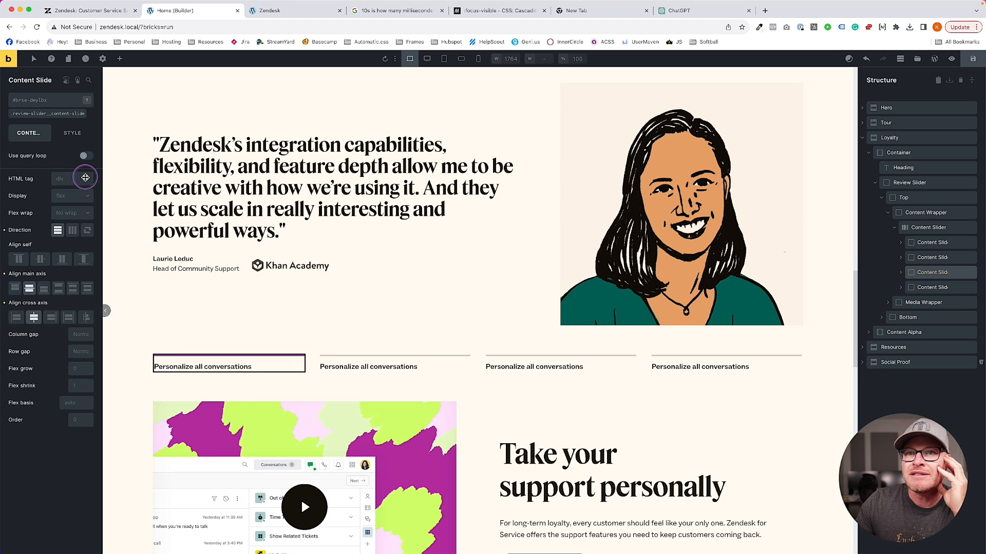
pyautogui.click(72, 178)
pyautogui.click(57, 288)
pyautogui.click(930, 287)
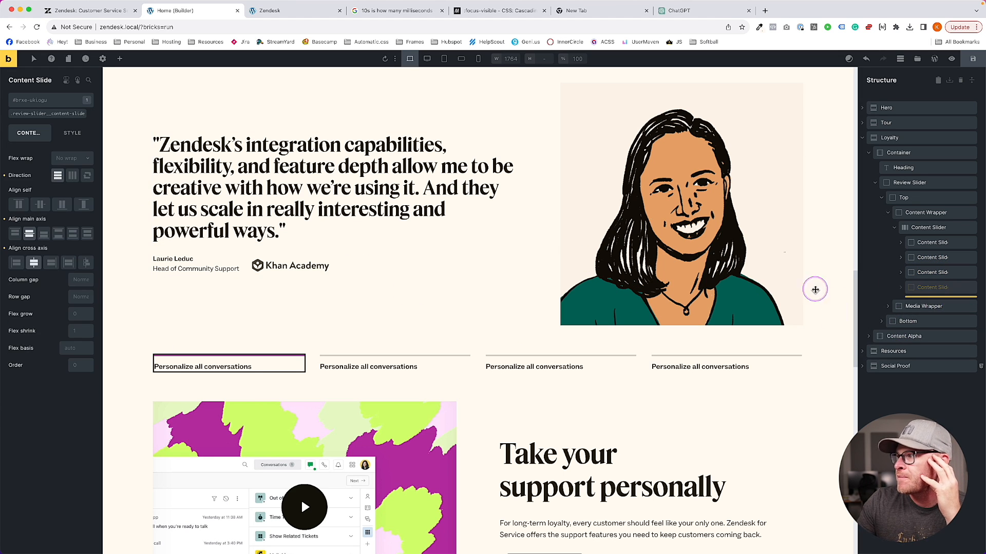
pyautogui.click(72, 178)
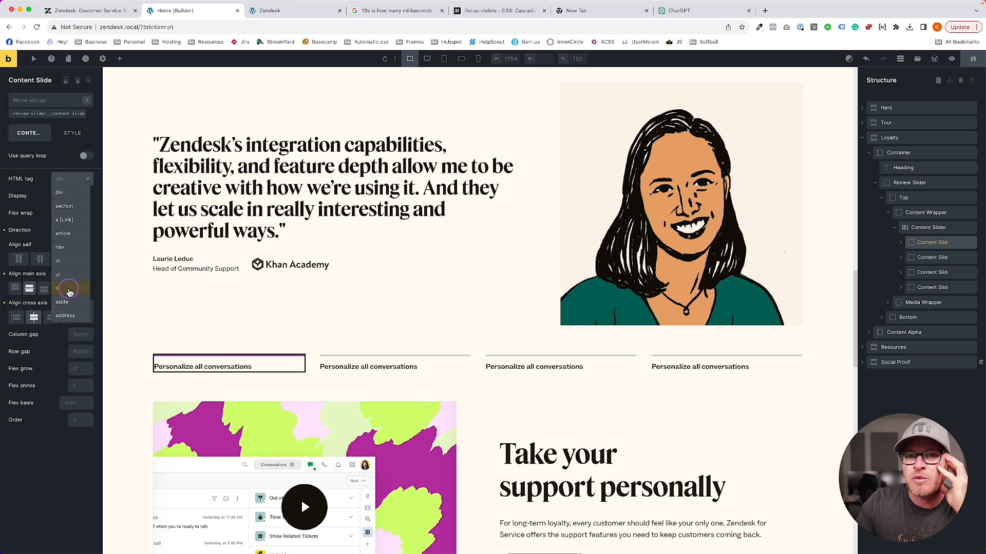
pyautogui.click(69, 289)
# Navigate the structure through the Nav Slider to the Media Slider's first slide
pyautogui.click(896, 228)
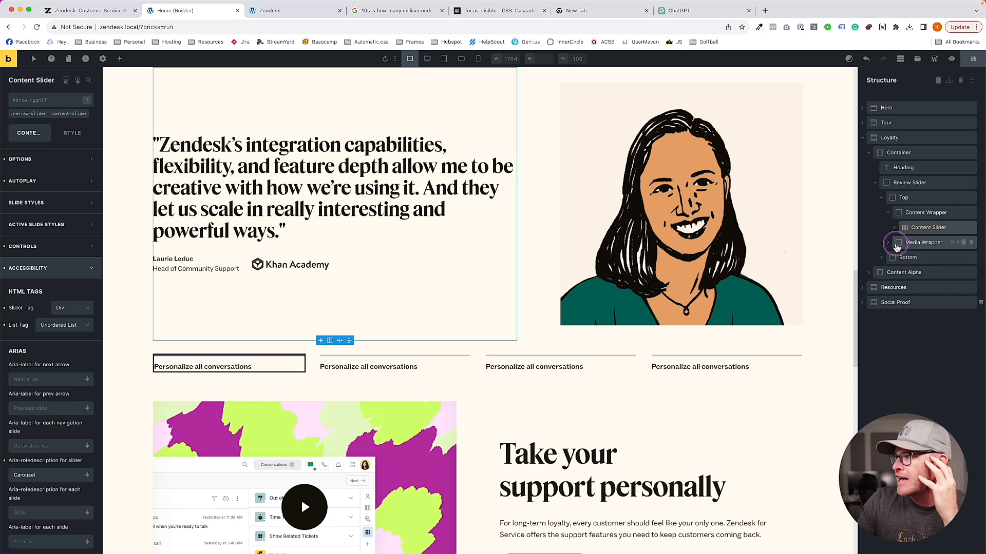
pyautogui.click(882, 259)
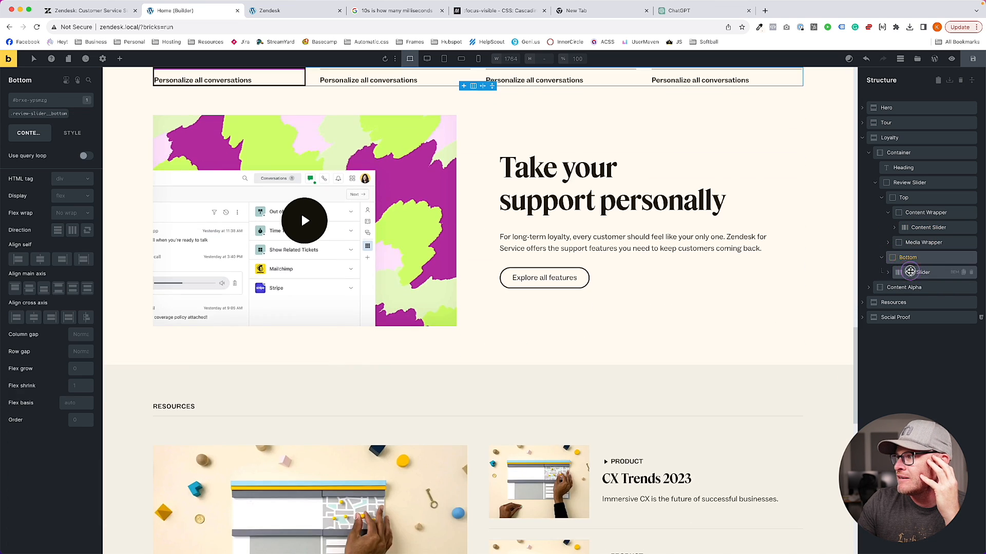
pyautogui.click(910, 272)
pyautogui.click(888, 272)
pyautogui.click(921, 287)
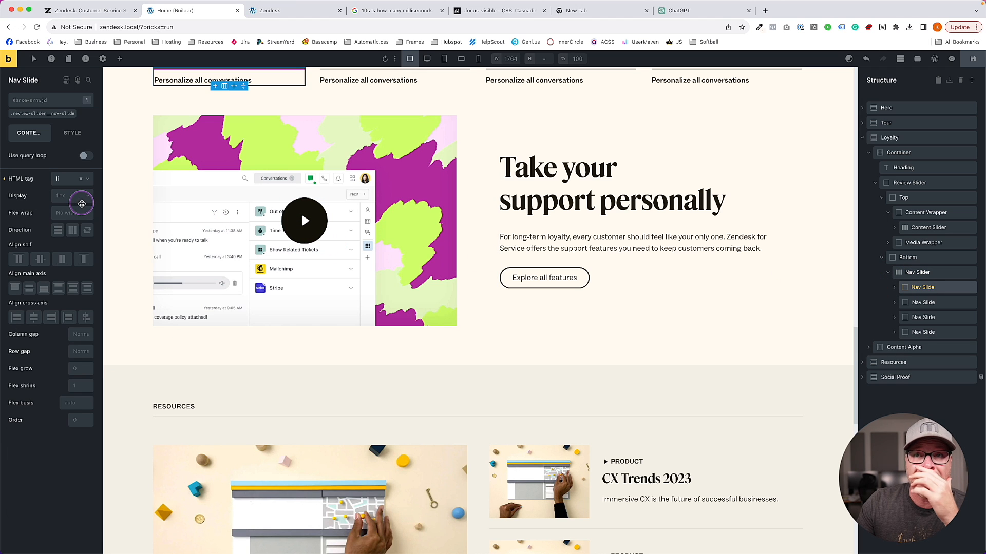
pyautogui.click(888, 242)
pyautogui.click(926, 257)
pyautogui.click(894, 258)
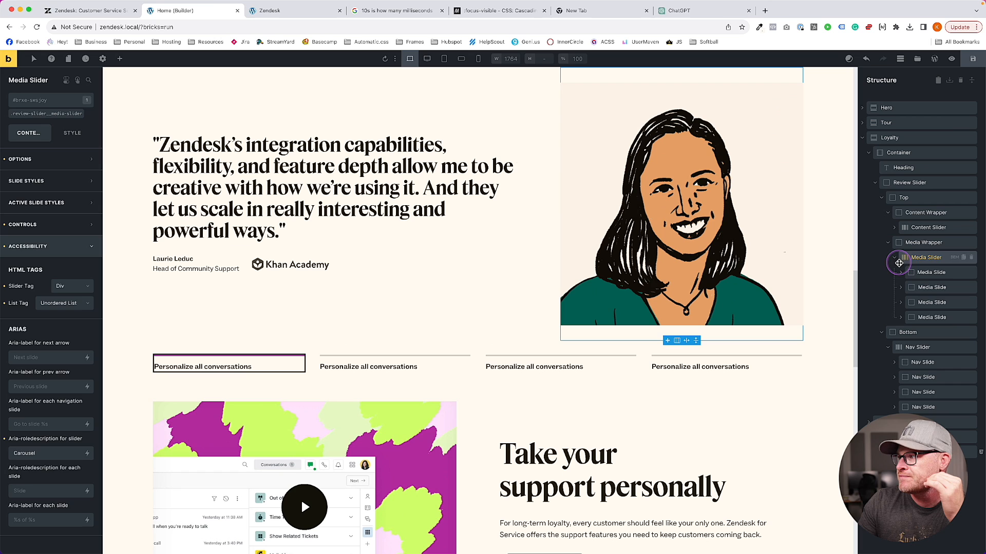
pyautogui.click(926, 272)
# Set the media slides' HTML tag to li, then select the Nav Slider
pyautogui.click(72, 179)
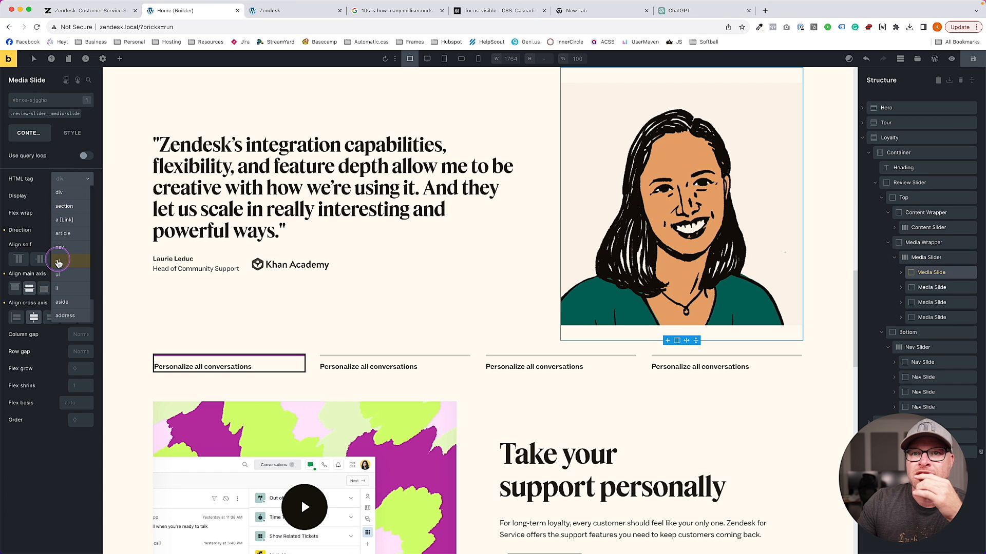
pyautogui.click(931, 287)
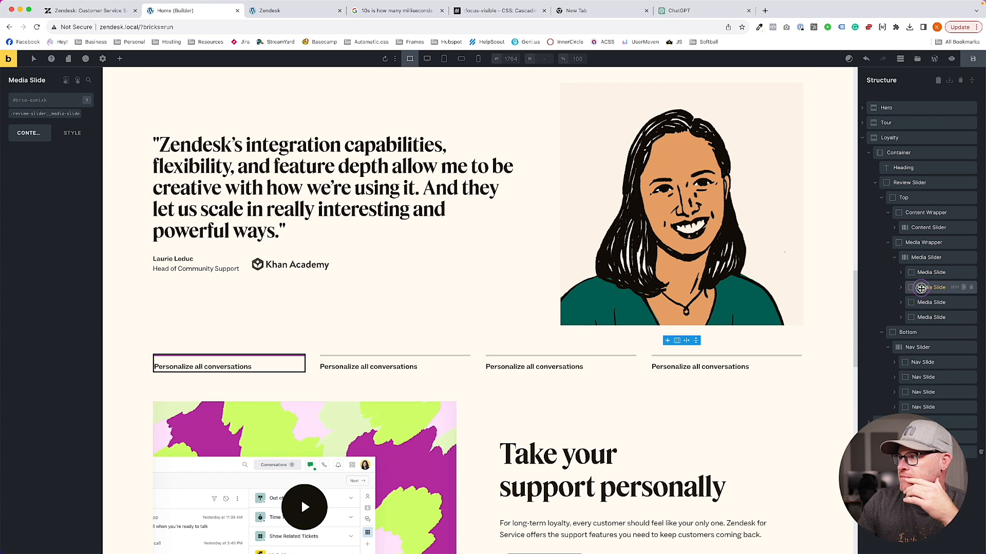
pyautogui.click(75, 180)
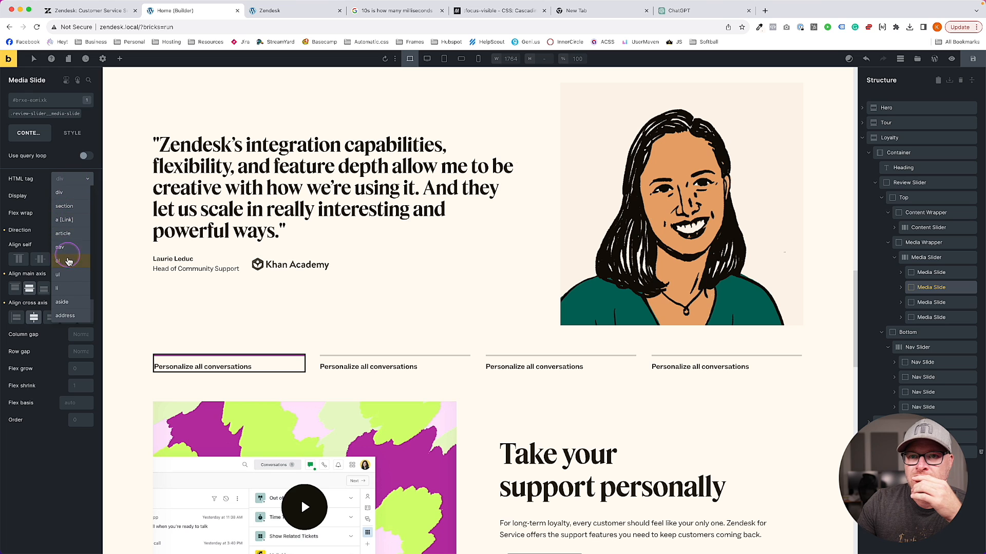
pyautogui.click(882, 302)
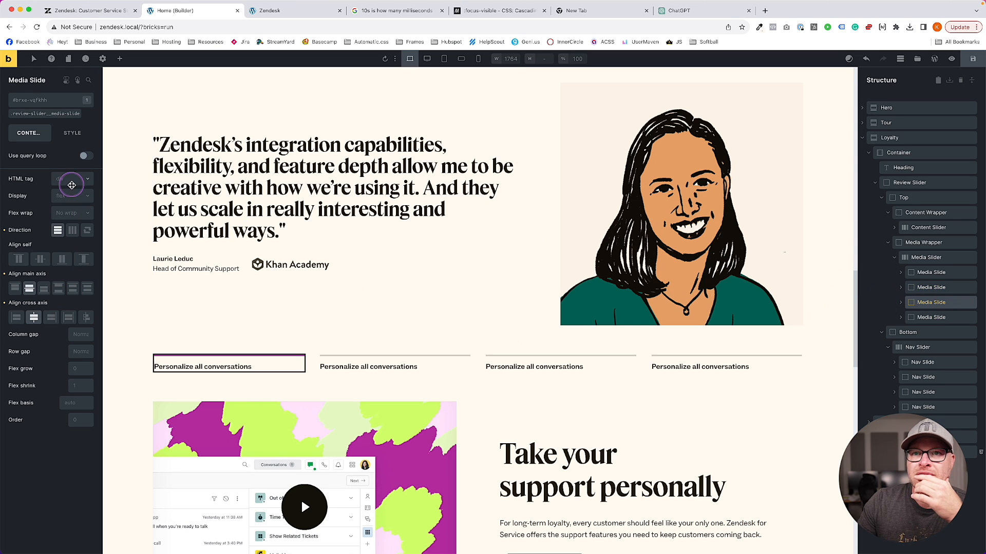
pyautogui.click(72, 182)
pyautogui.click(68, 291)
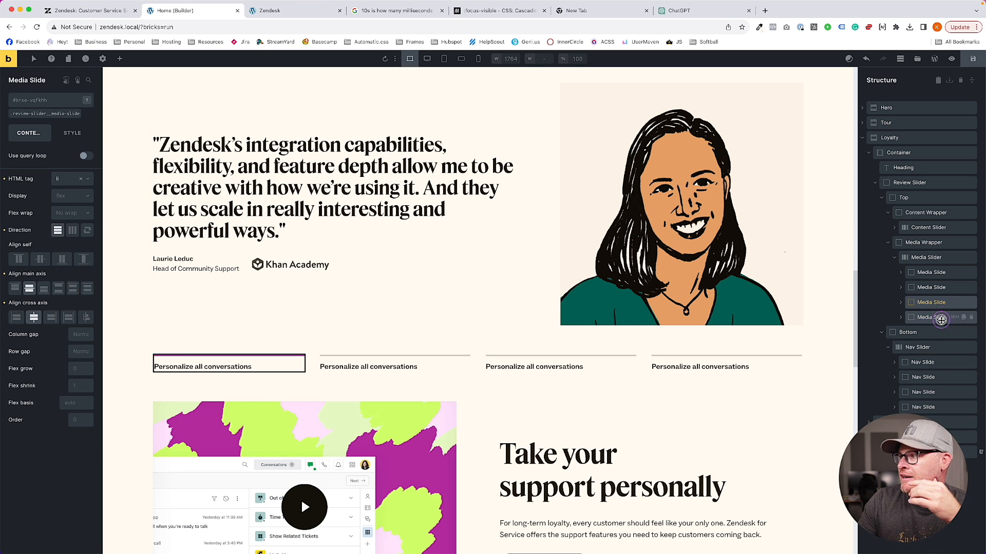
pyautogui.click(931, 317)
pyautogui.click(70, 177)
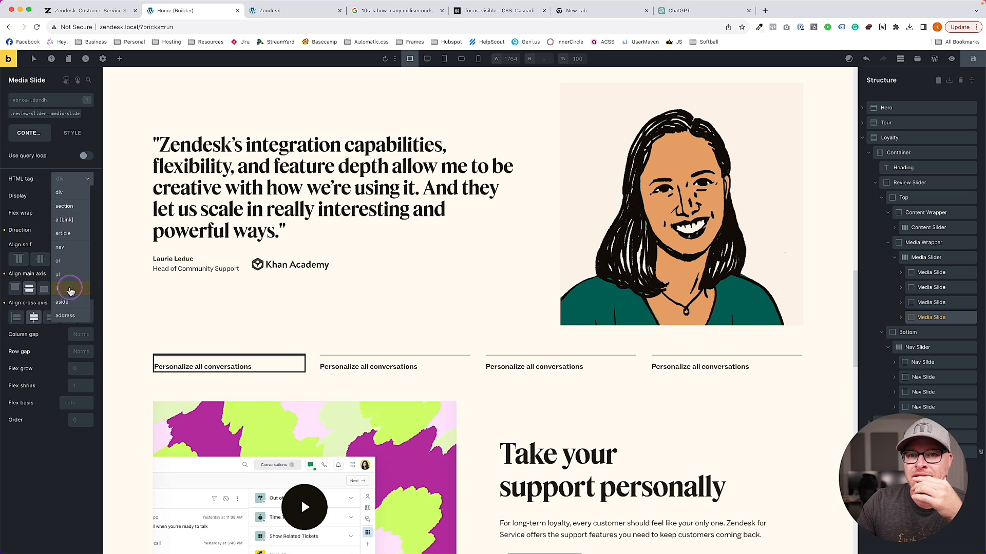
pyautogui.click(70, 291)
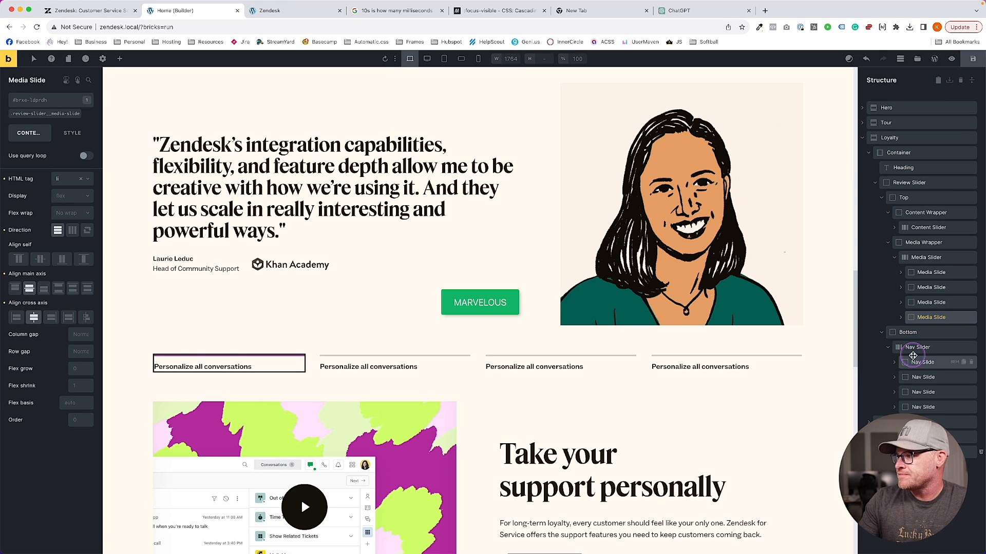
pyautogui.click(899, 347)
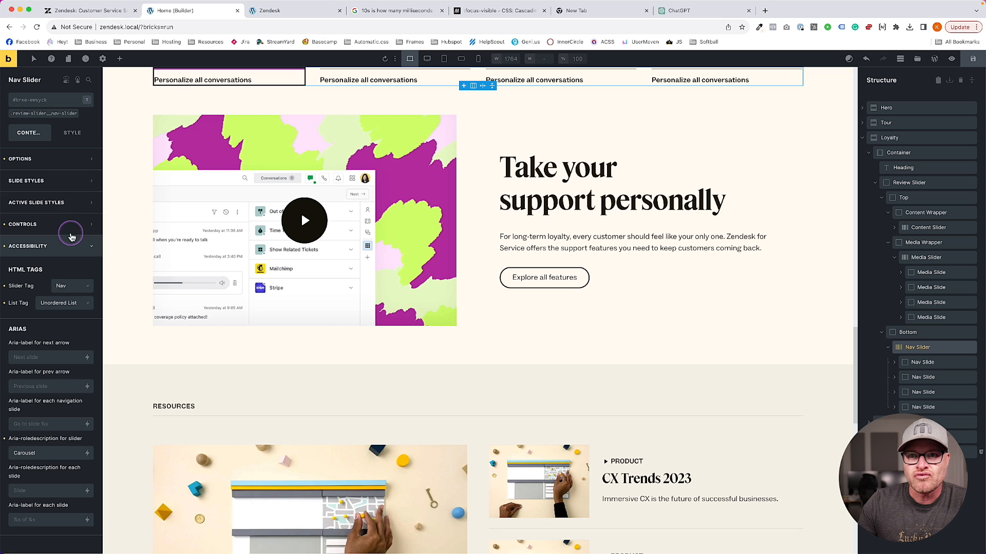
# Add a custom attribute aria-name with the value review to the nav slider
pyautogui.click(73, 132)
pyautogui.click(47, 306)
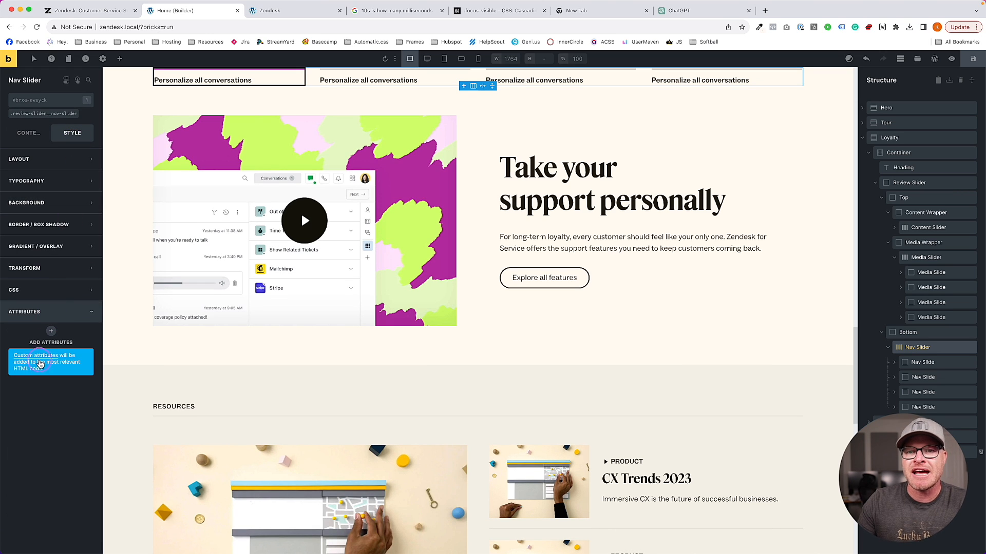
pyautogui.click(49, 337)
pyautogui.click(50, 365)
pyautogui.write('data')
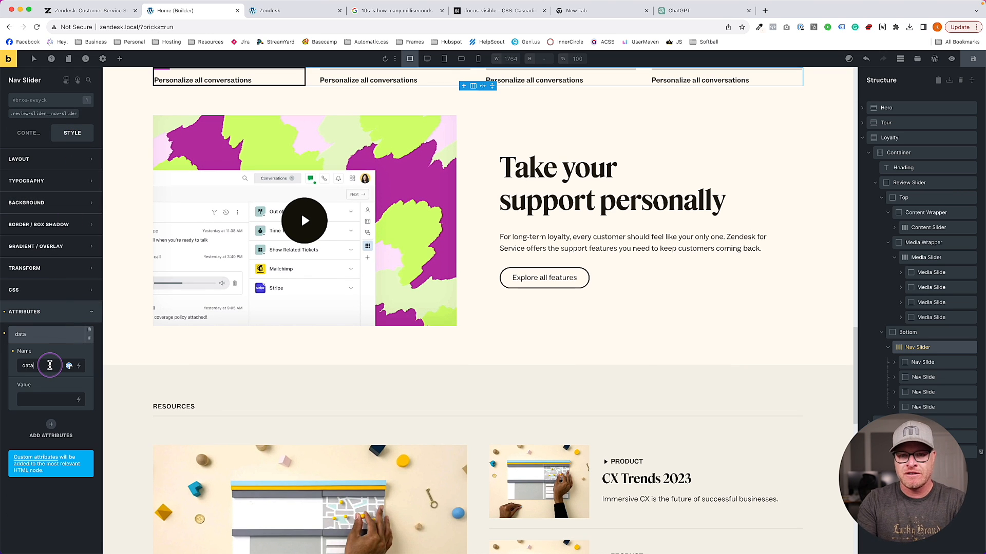
pyautogui.write('aria-name')
pyautogui.click(39, 412)
pyautogui.click(46, 397)
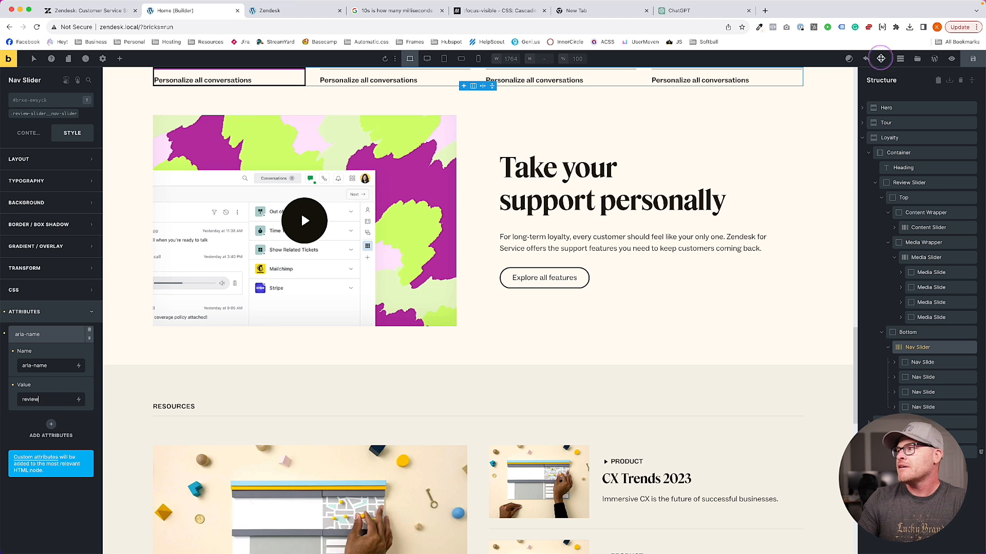
# Save the page and switch to the front-end preview tab
pyautogui.click(972, 59)
pyautogui.scroll(2, 298, 175)
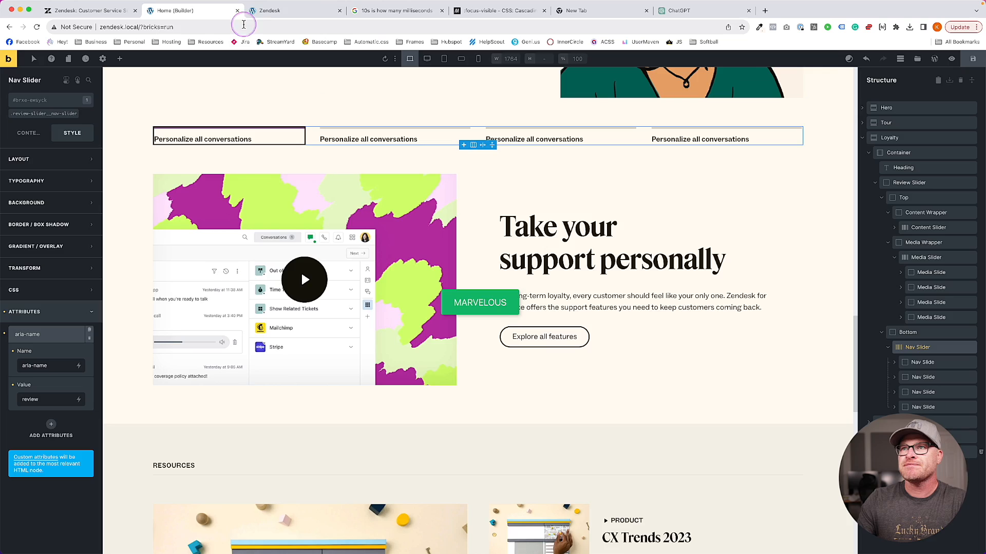
pyautogui.click(277, 11)
# Inspect the front-end nav labels to verify aria-name="review" on the nav element, then close DevTools
pyautogui.scroll(-3, 281, 247)
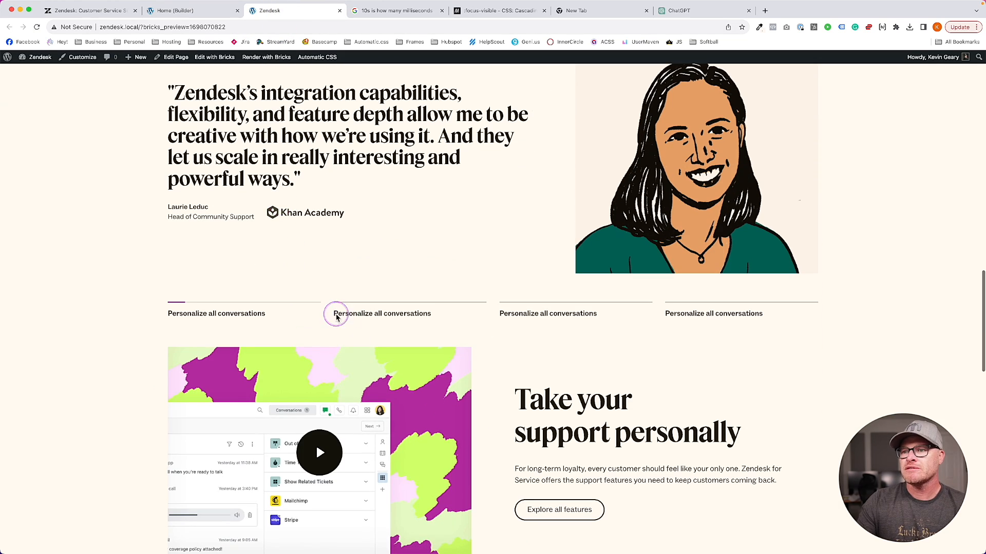
pyautogui.rightClick(333, 312)
pyautogui.click(349, 467)
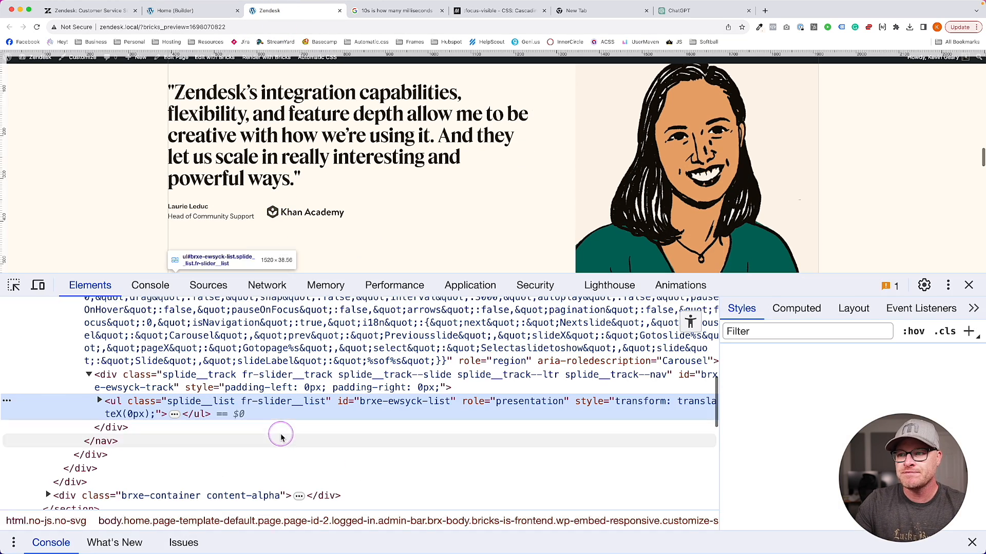
pyautogui.scroll(3, 156, 391)
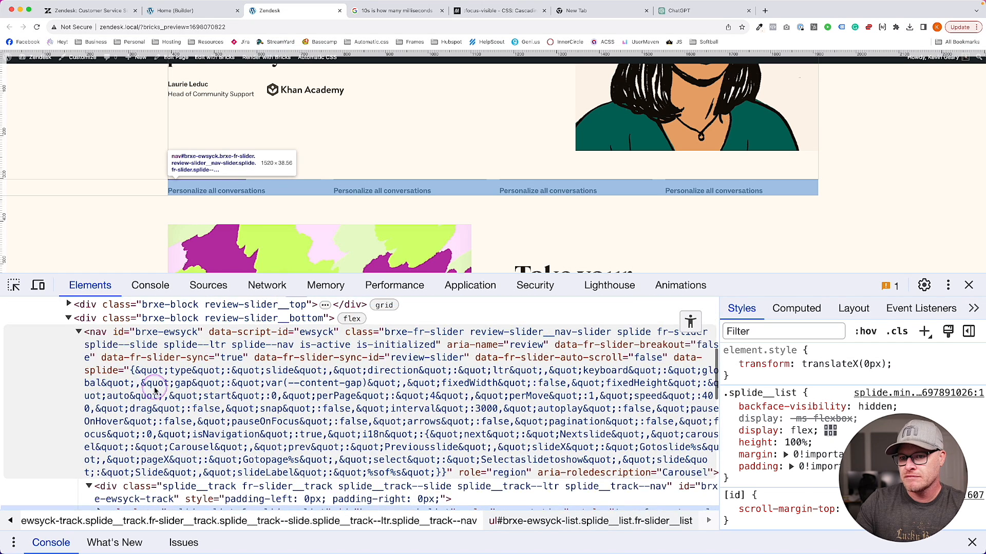
pyautogui.click(156, 388)
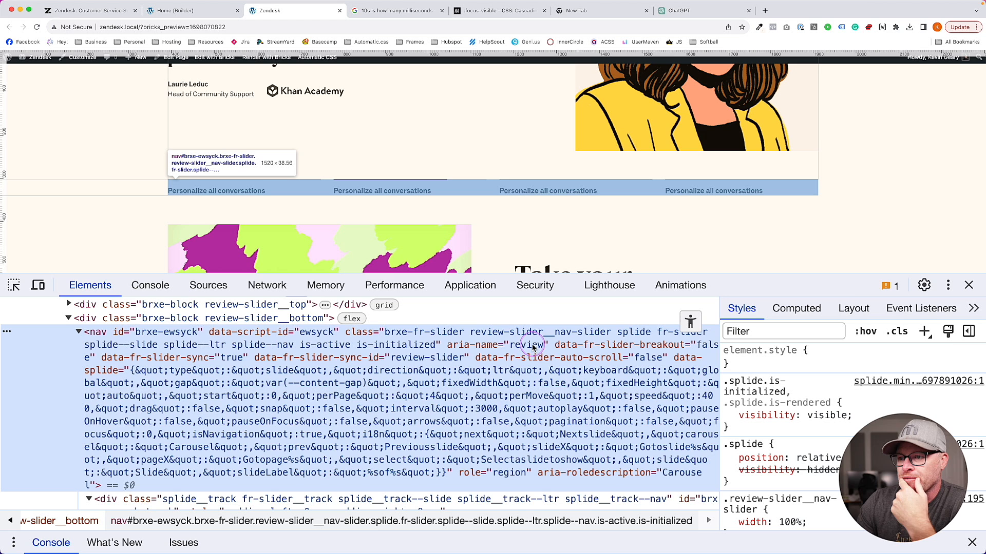
pyautogui.click(966, 283)
pyautogui.scroll(2, 222, 290)
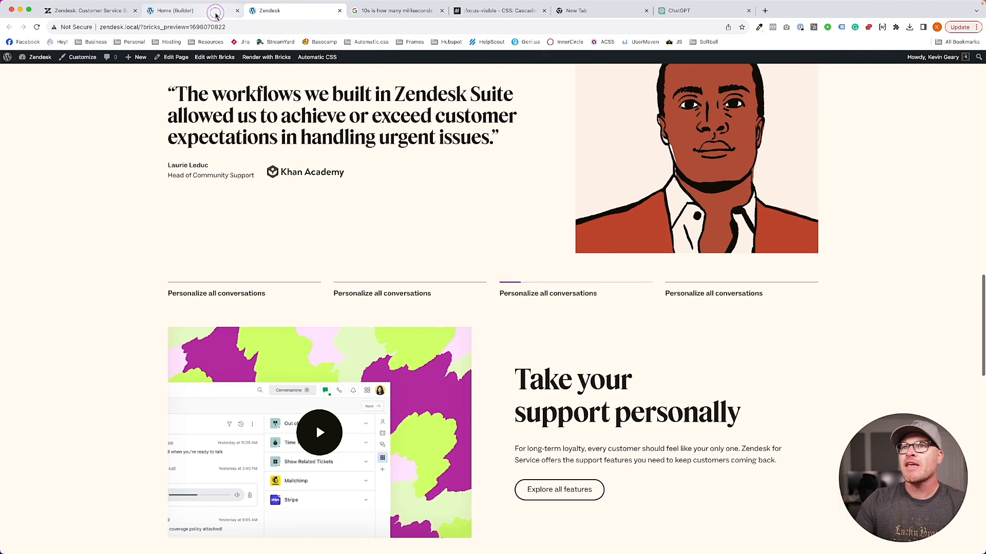
# Retitle the second nav heading 'Anticipate requests with AI' using the Zendesk page as reference
pyautogui.click(192, 11)
pyautogui.click(126, 12)
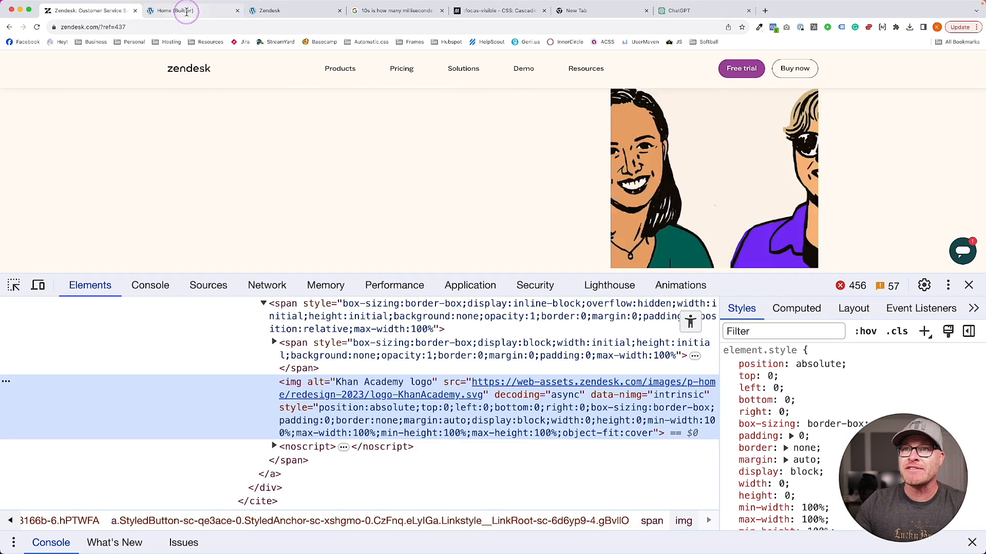
pyautogui.scroll(-3, 187, 92)
pyautogui.scroll(1, 187, 92)
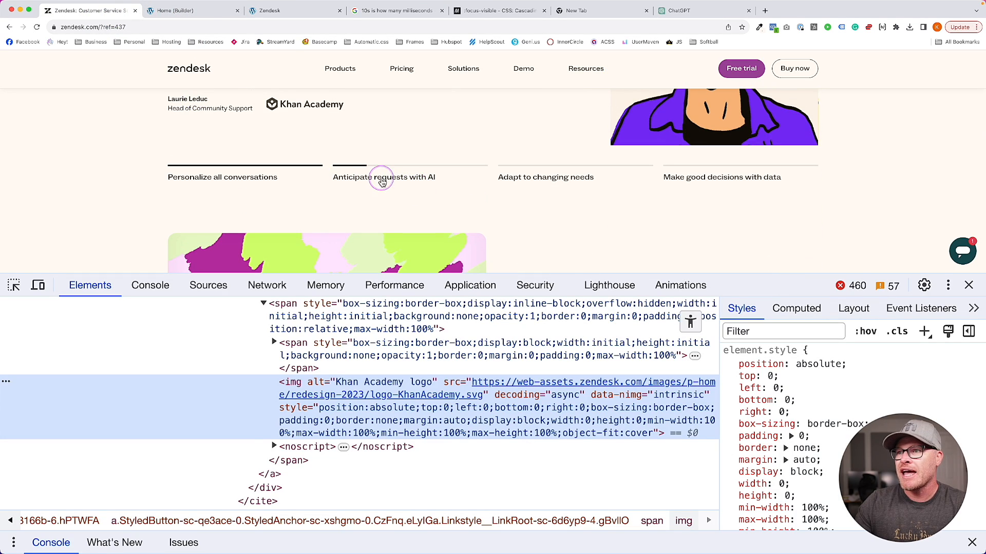
pyautogui.click(200, 11)
pyautogui.tripleClick(368, 279)
pyautogui.write('Anticipa')
pyautogui.write('te customer')
pyautogui.press('BackSpace')
pyautogui.press('super+a')
pyautogui.write('Anticipaterequests')
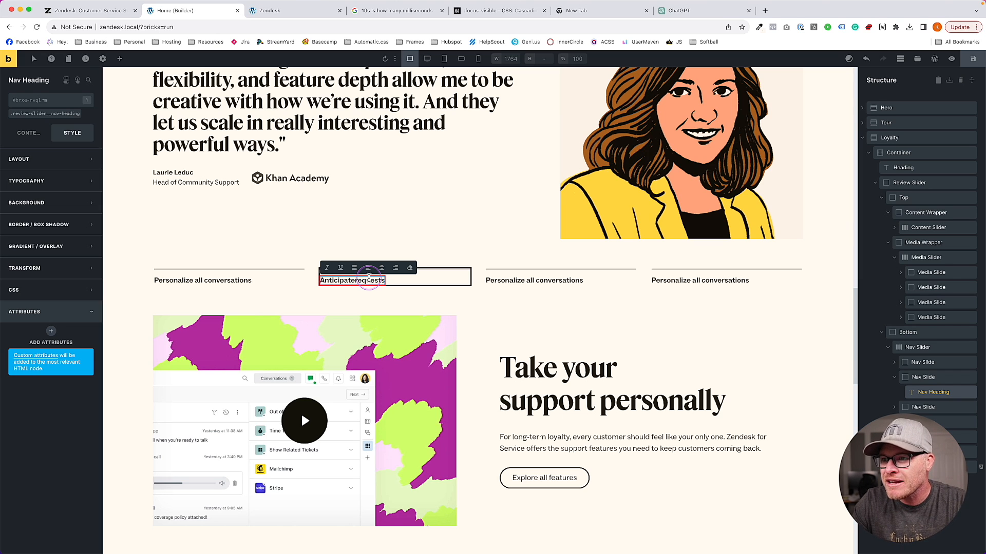
pyautogui.click(29, 133)
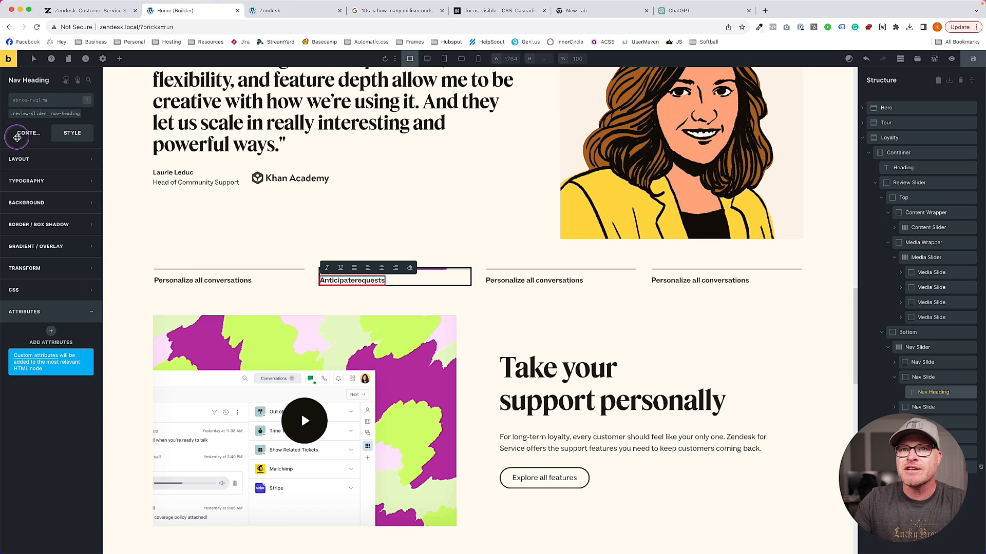
pyautogui.click(61, 159)
pyautogui.press('super+a')
pyautogui.press('BackSpace')
pyautogui.write('An')
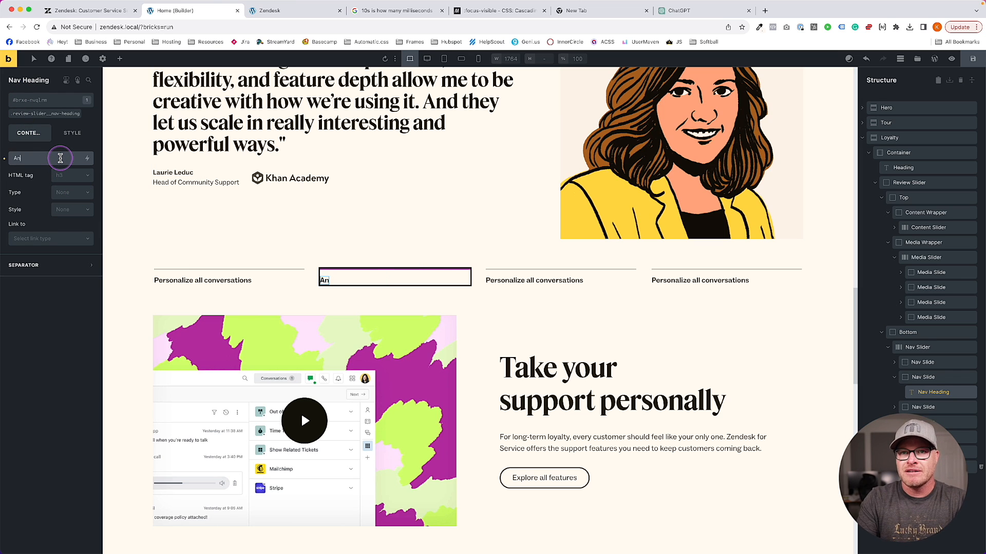
pyautogui.write('ticipate requests with AI')
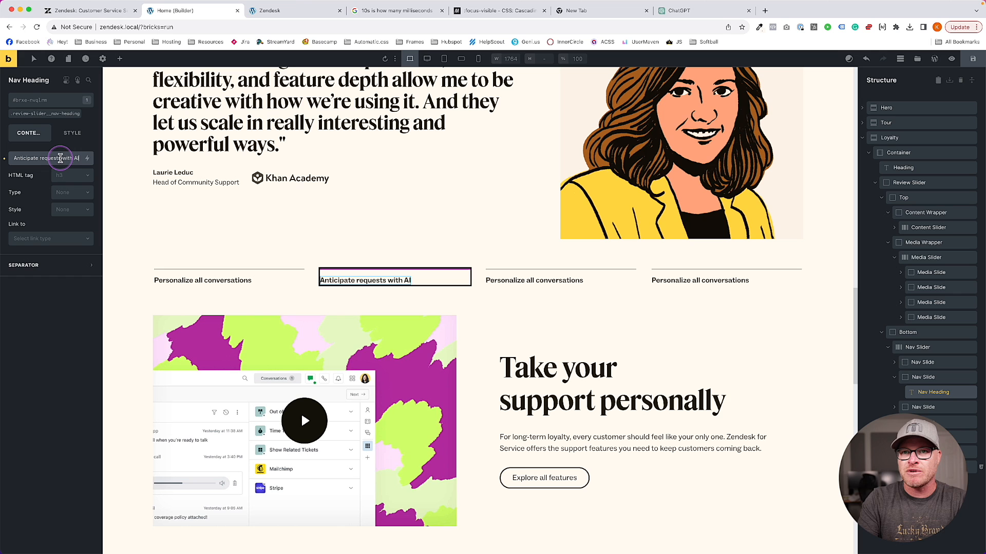
# Retitle the third nav heading 'Adapt to changing needs' after checking Zendesk's tab labels
pyautogui.click(103, 11)
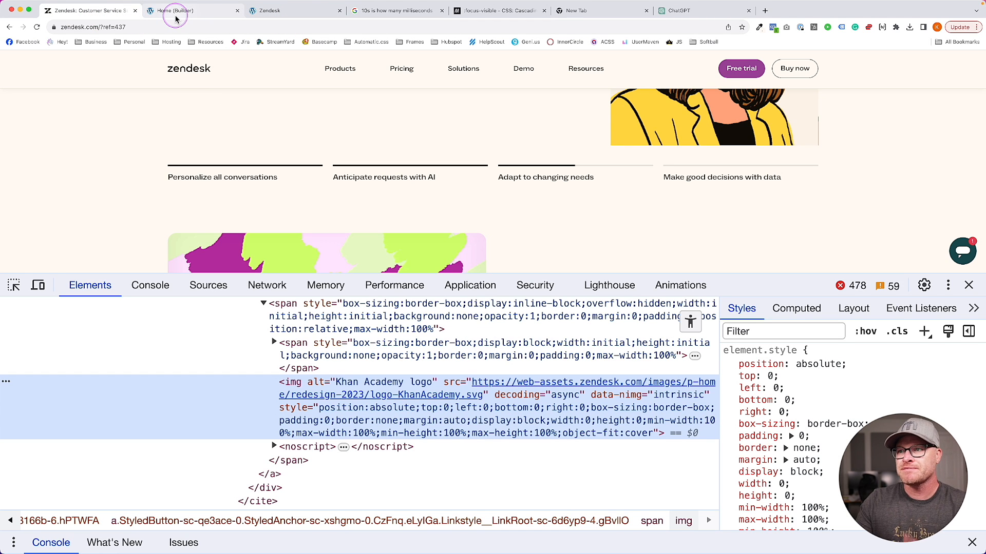
pyautogui.scroll(5, 394, 147)
pyautogui.scroll(-2, 402, 164)
pyautogui.scroll(-3, 513, 177)
pyautogui.scroll(4, 431, 180)
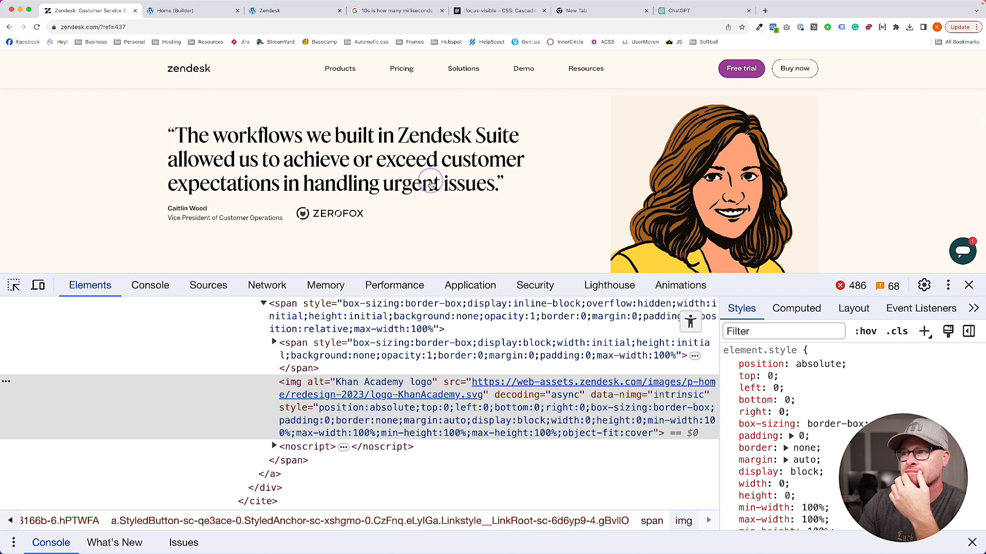
pyautogui.scroll(-4, 430, 180)
pyautogui.click(205, 11)
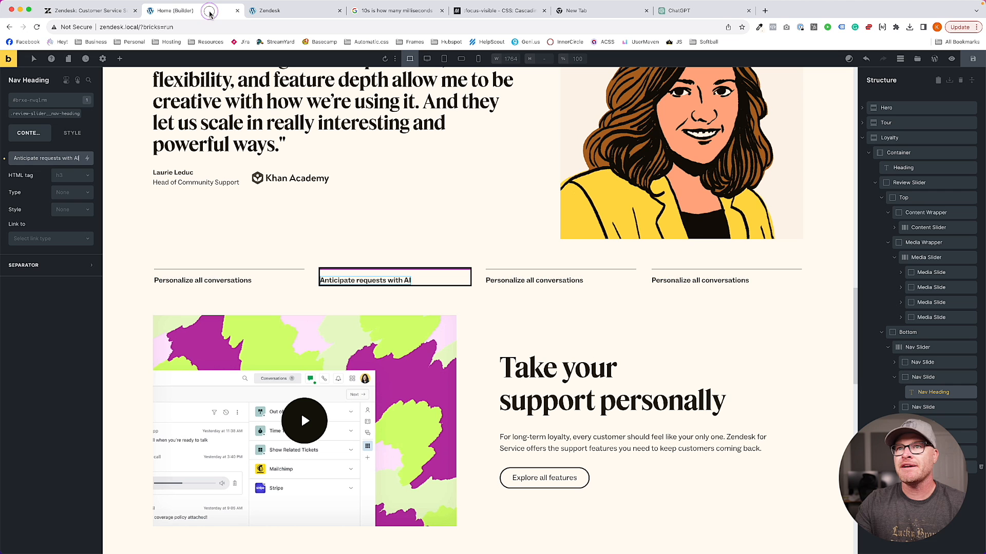
pyautogui.click(578, 280)
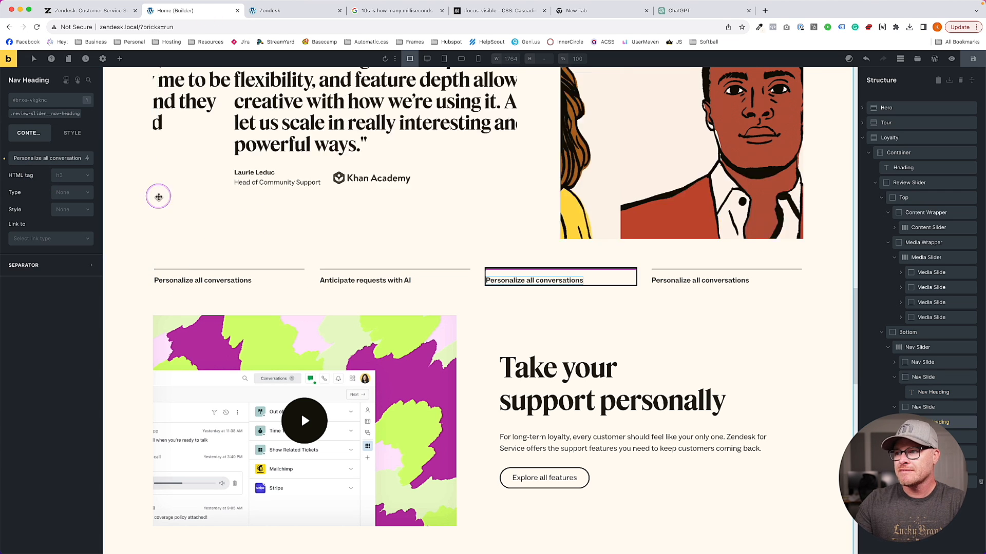
pyautogui.tripleClick(38, 153)
pyautogui.write('Adapt to changing needs')
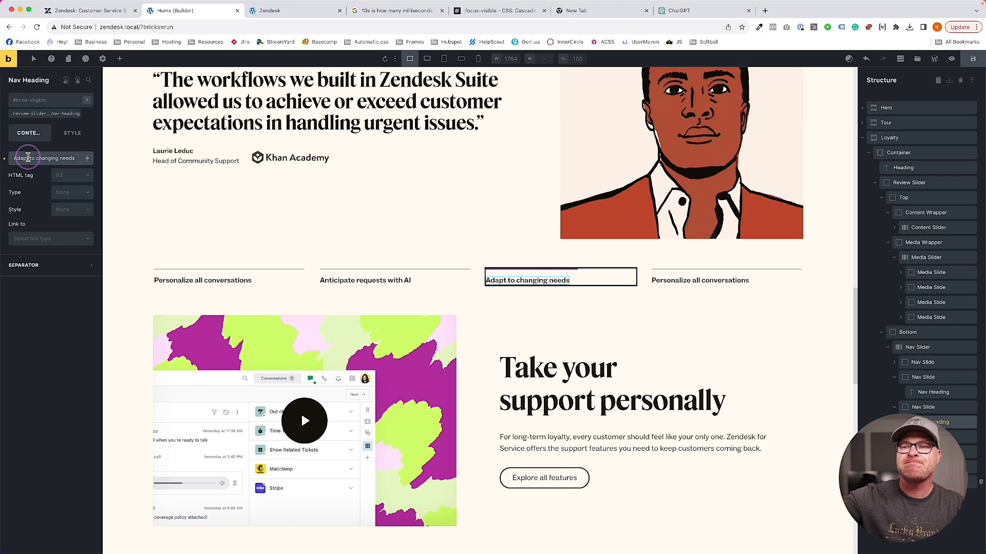
# Set the first nav heading's HTML tag to a custom tag
pyautogui.click(203, 281)
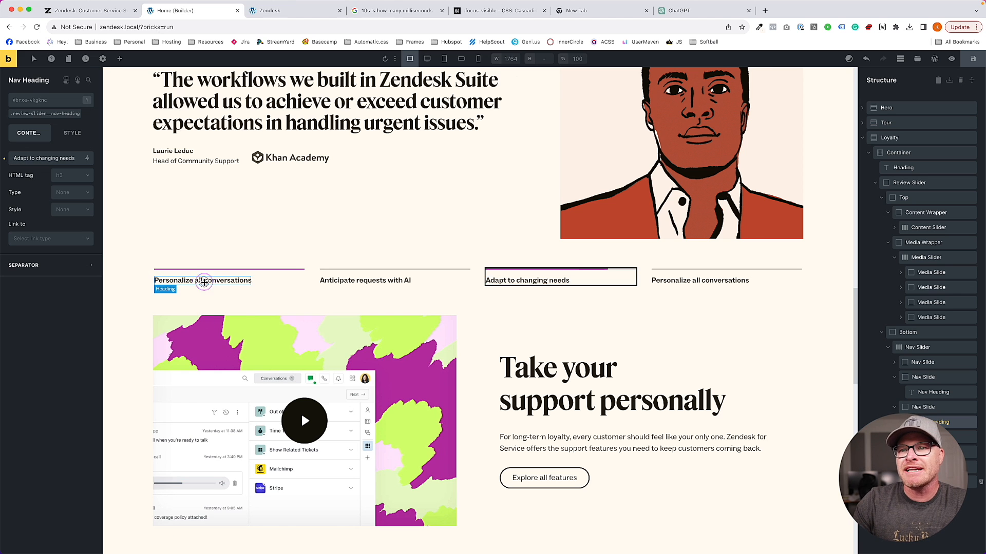
pyautogui.click(68, 180)
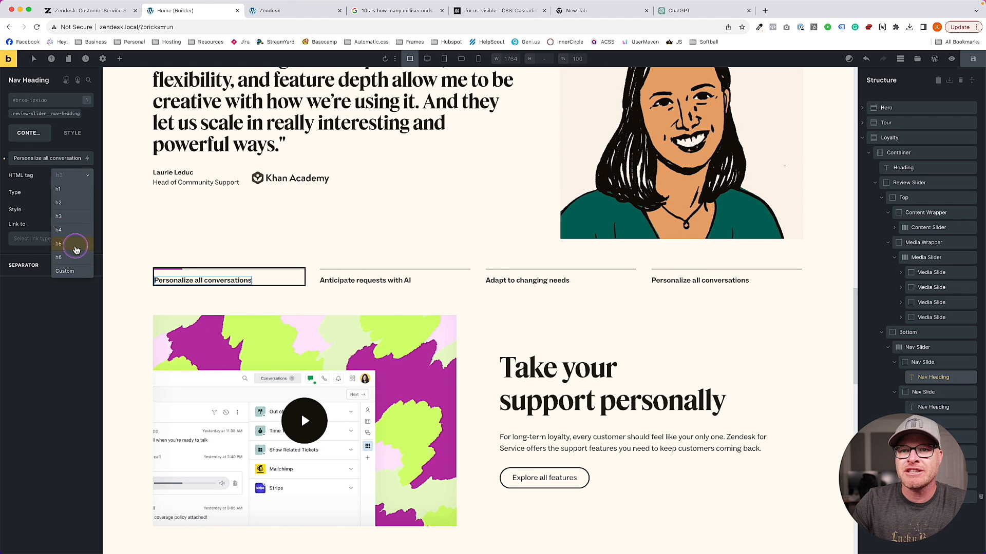
pyautogui.click(76, 272)
pyautogui.click(68, 193)
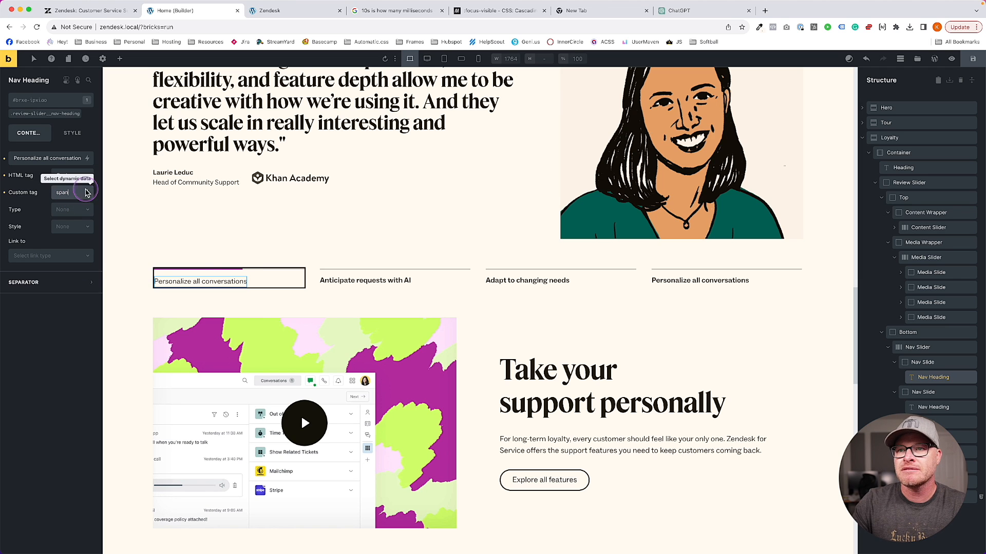
pyautogui.click(67, 119)
# Set the shared nav-heading class font weight to 700
pyautogui.click(72, 132)
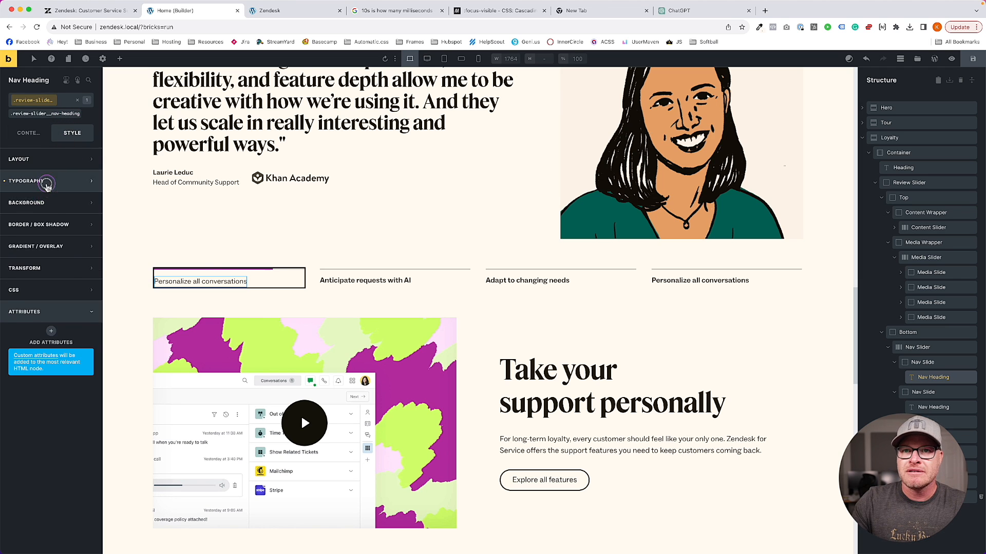
pyautogui.click(49, 180)
pyautogui.click(43, 325)
pyautogui.click(51, 343)
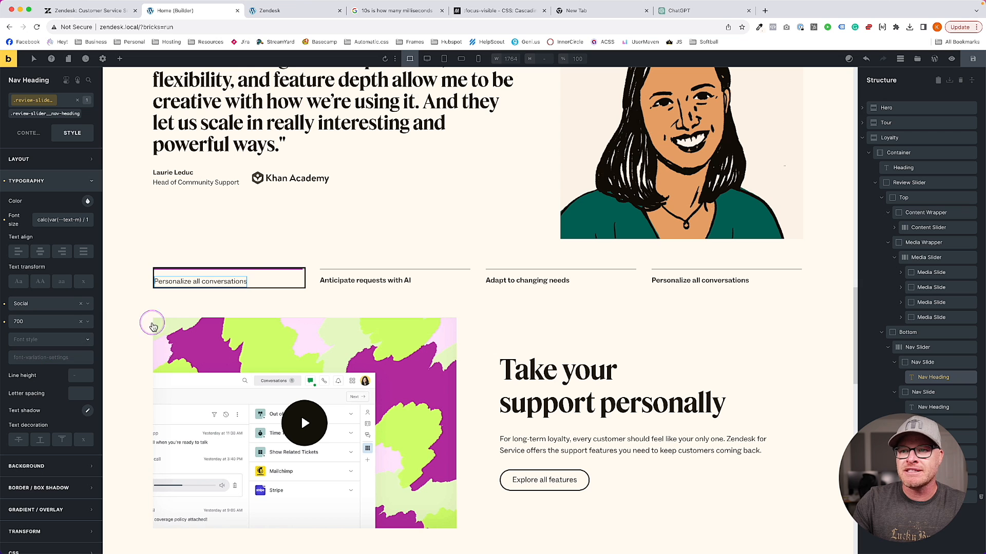
# Give the second, third and fourth nav labels a custom 'span' HTML tag
pyautogui.click(377, 280)
pyautogui.click(28, 132)
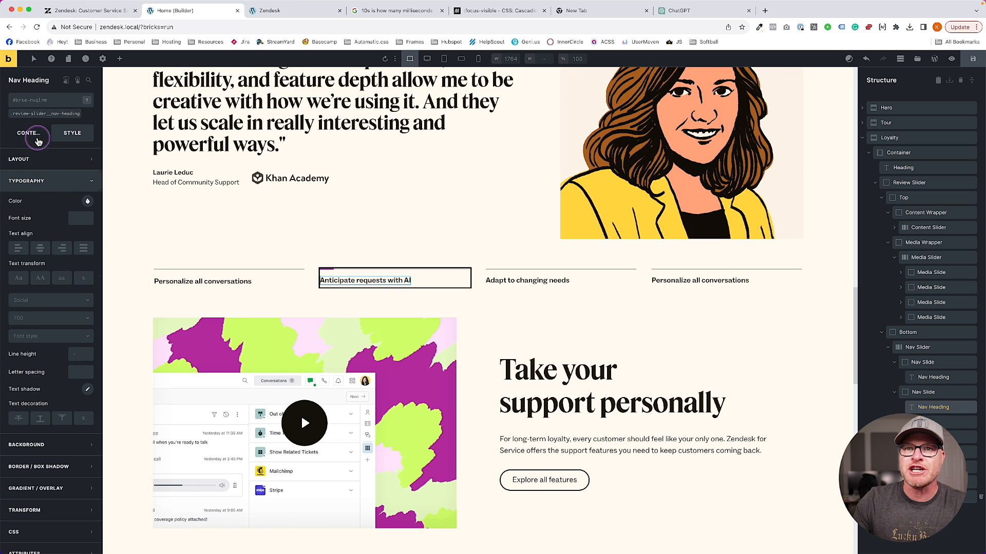
pyautogui.click(70, 176)
pyautogui.click(65, 271)
pyautogui.click(66, 192)
pyautogui.write('span')
pyautogui.click(498, 281)
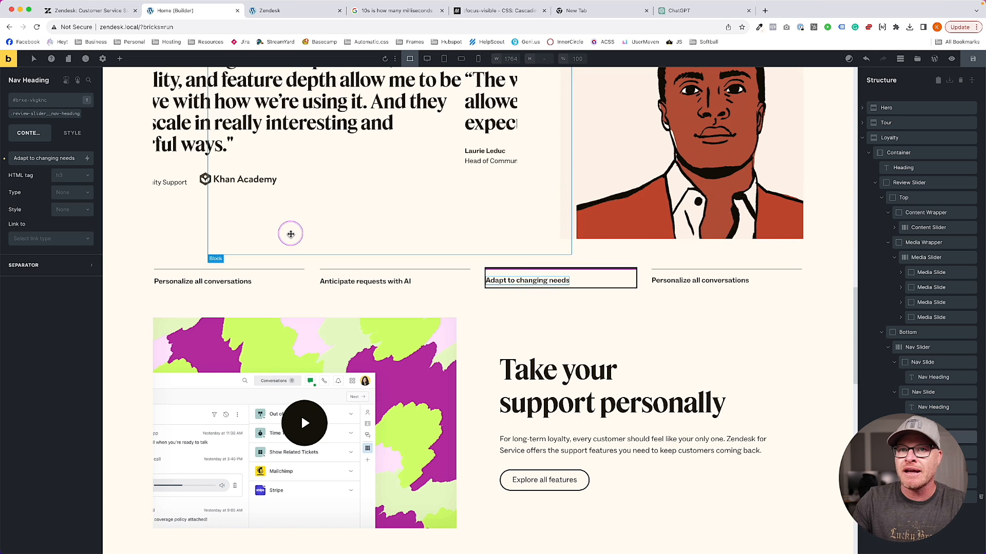
pyautogui.click(72, 175)
pyautogui.click(65, 271)
pyautogui.click(70, 191)
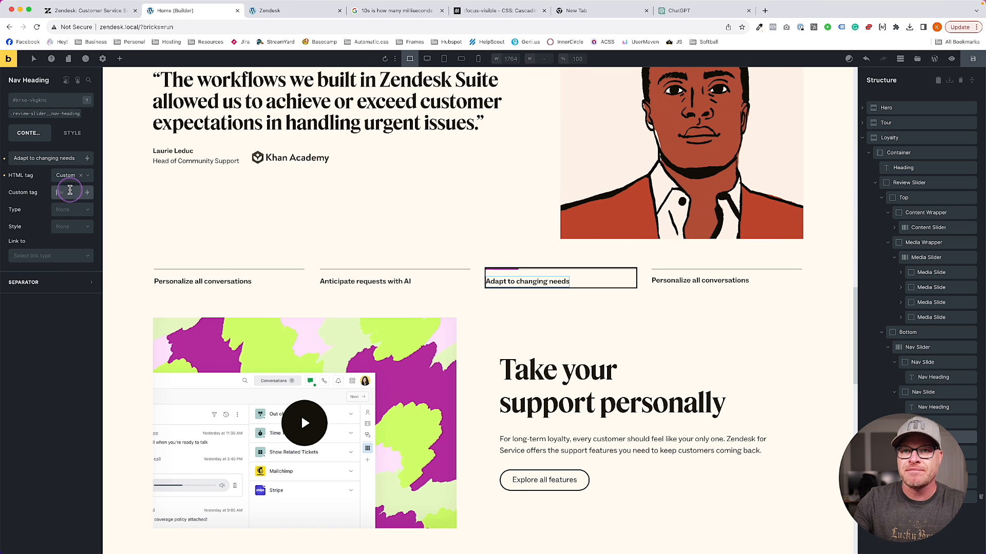
pyautogui.write('span')
pyautogui.click(700, 282)
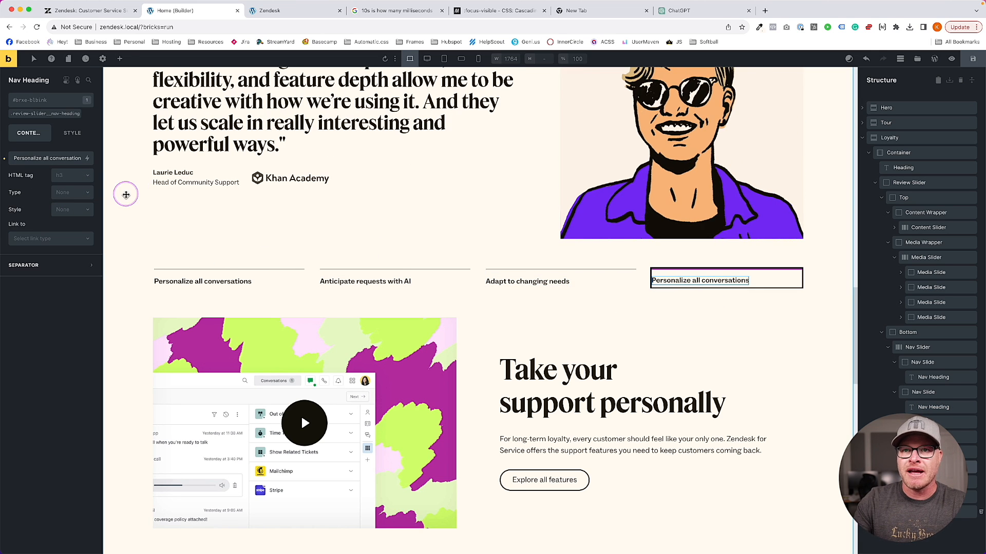
pyautogui.click(67, 175)
pyautogui.click(64, 271)
pyautogui.click(67, 193)
pyautogui.write('span')
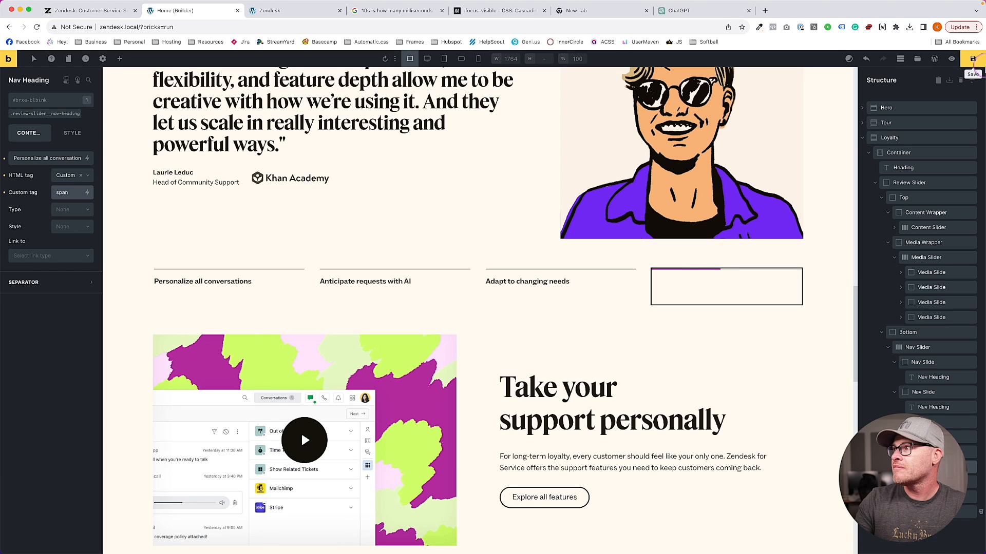
# Retitle the fourth nav label 'Make good decisions with data', save, and reload the front-end preview
pyautogui.hotkey('ctrl', 's')
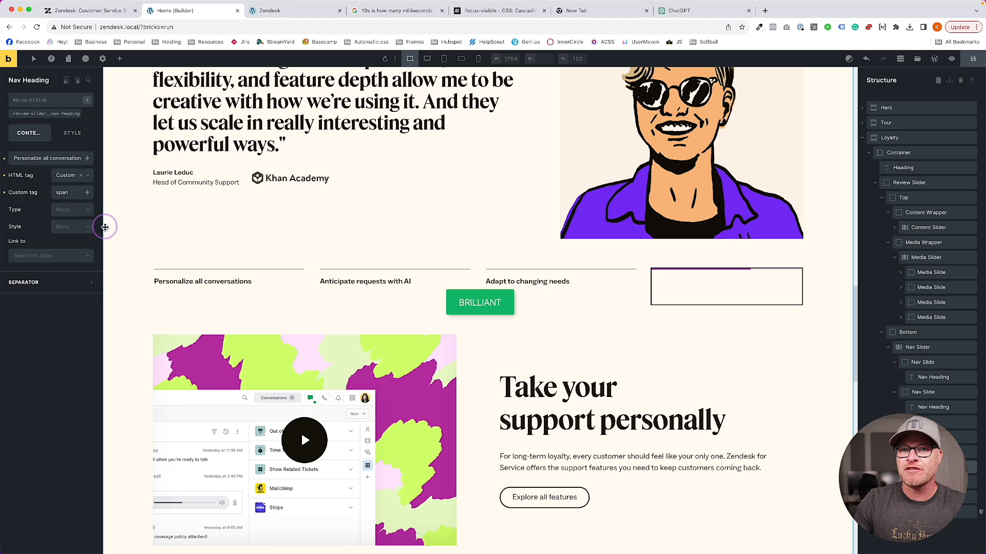
pyautogui.click(708, 289)
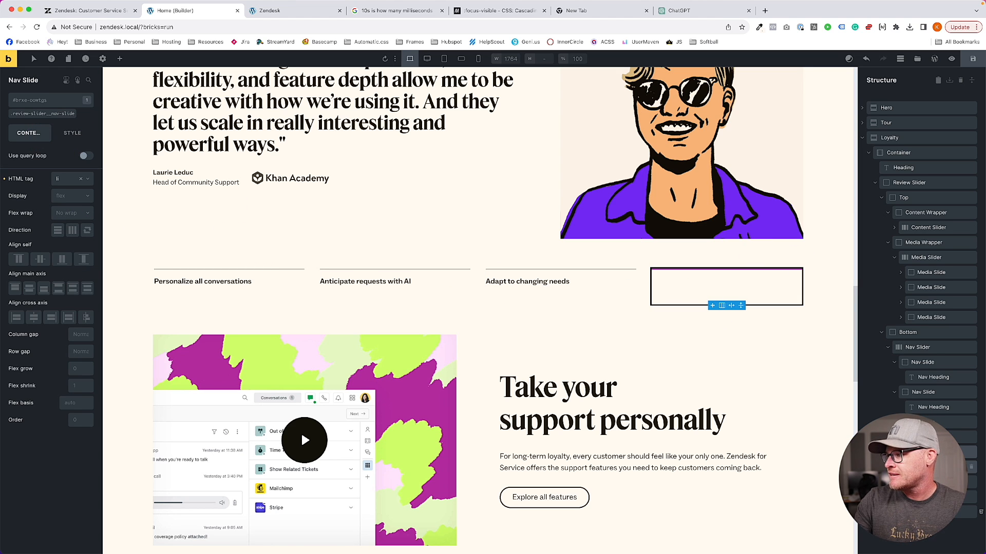
pyautogui.scroll(-4, 123, 200)
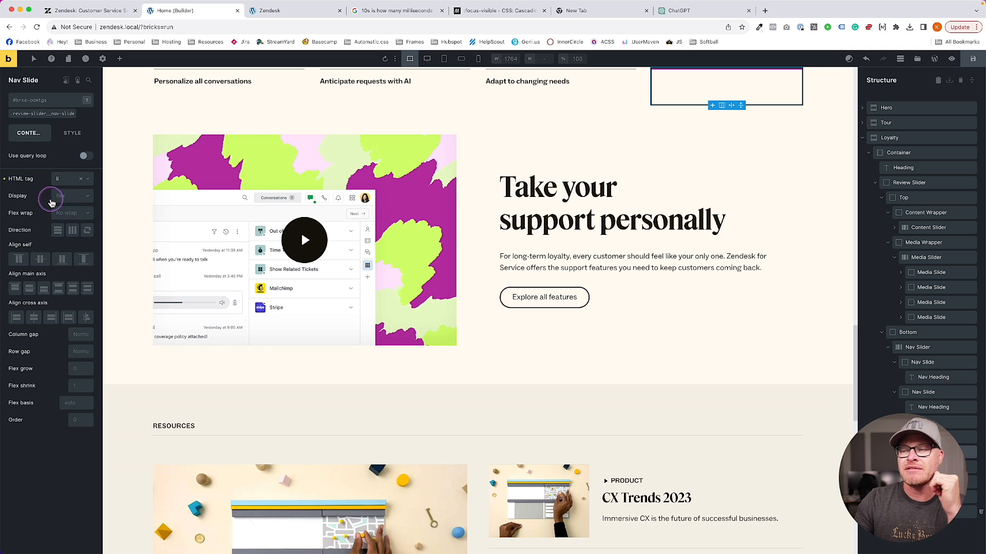
pyautogui.click(933, 467)
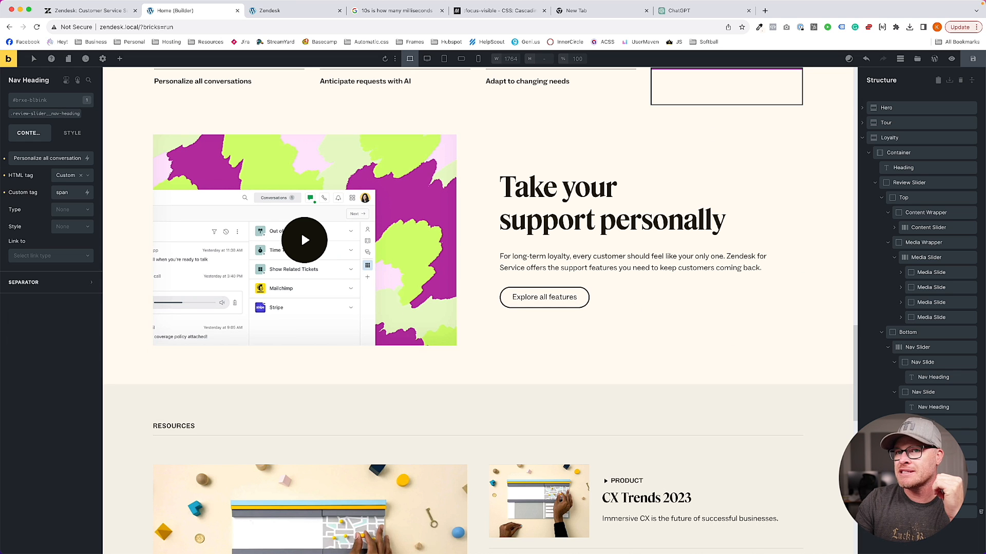
pyautogui.click(125, 12)
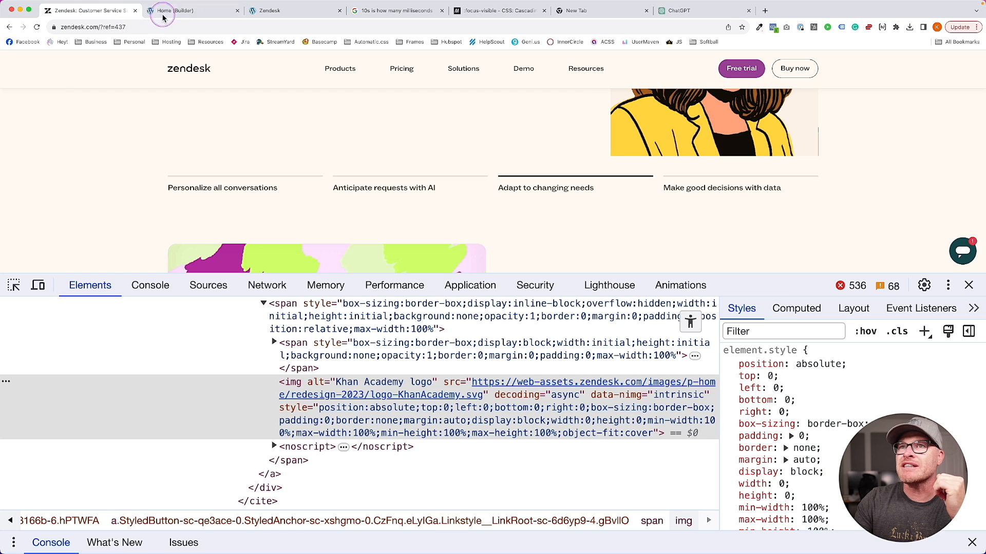
pyautogui.click(178, 14)
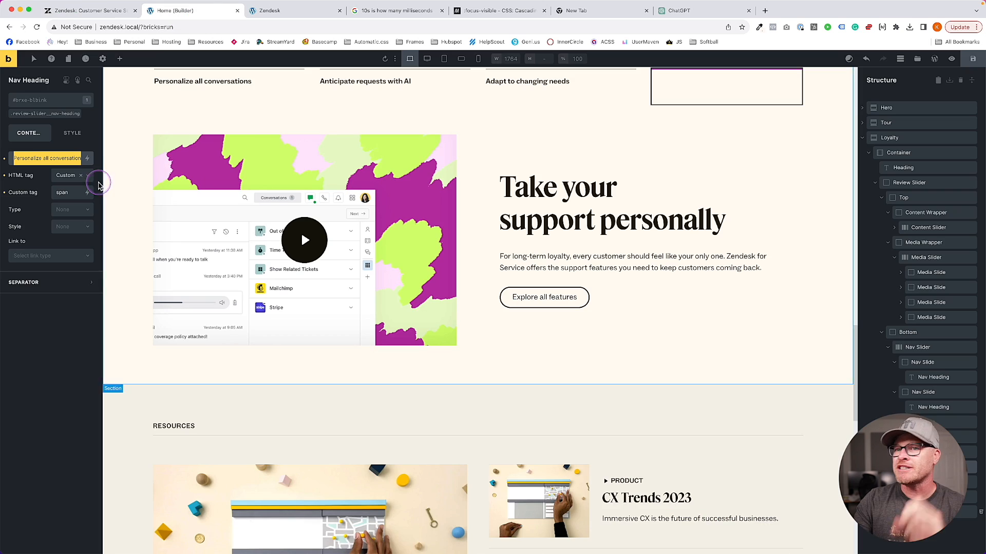
pyautogui.click(23, 150)
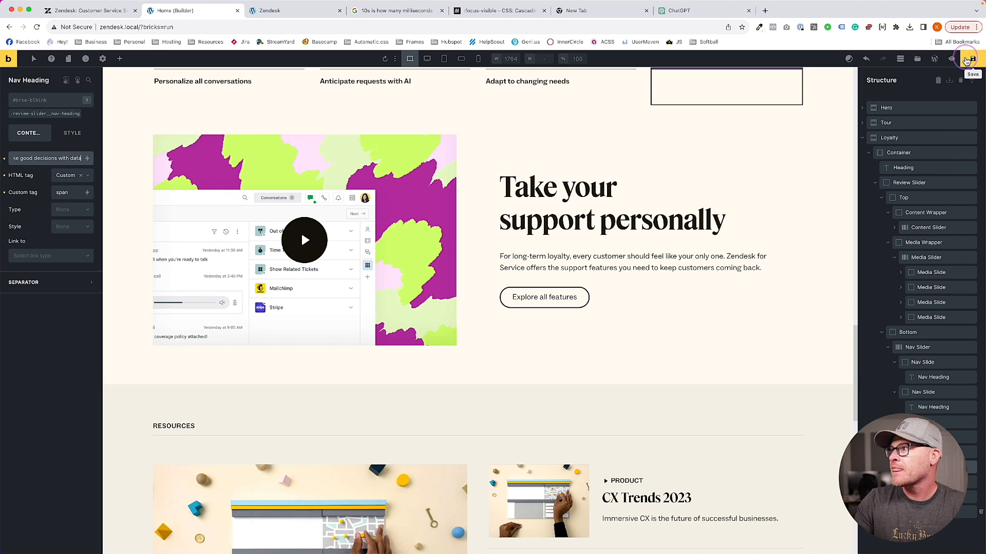
pyautogui.press('super+s')
pyautogui.click(291, 8)
pyautogui.press('super+r')
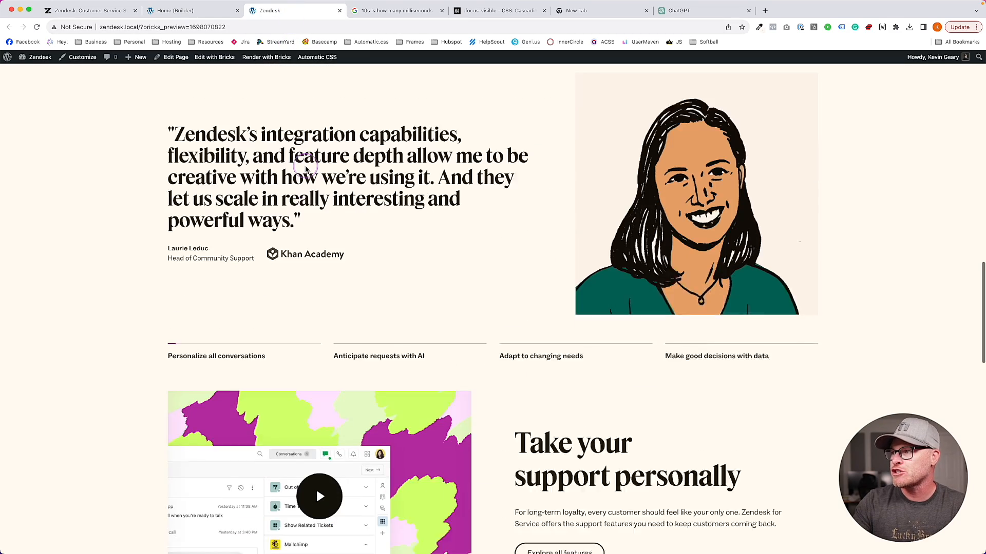
# Click the fourth, third, second and first nav labels to check the testimonial switches
pyautogui.scroll(-1, 306, 169)
pyautogui.click(695, 256)
pyautogui.click(586, 256)
pyautogui.click(448, 257)
pyautogui.click(295, 255)
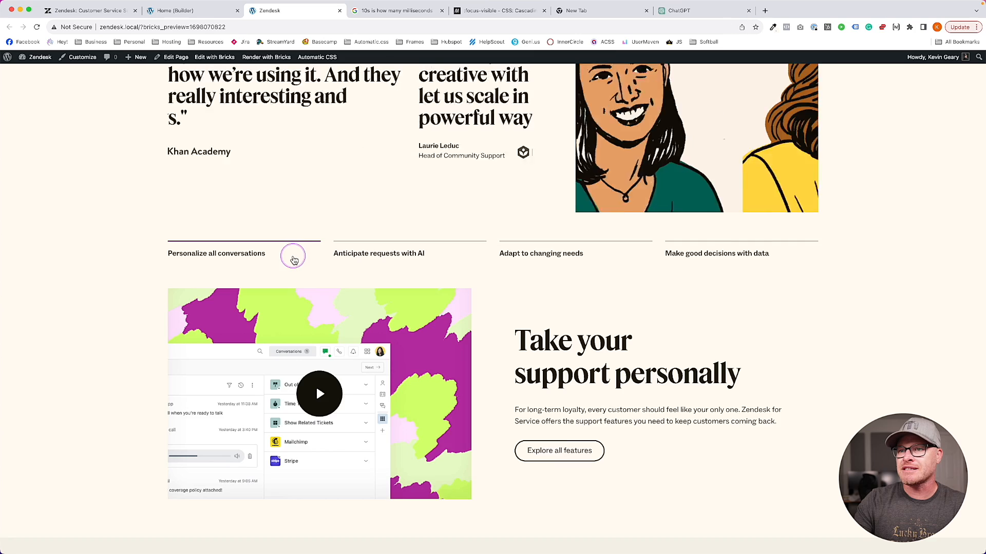
pyautogui.scroll(3, 294, 260)
pyautogui.scroll(-1, 475, 282)
pyautogui.scroll(1, 731, 255)
# Cycle through the Adapt, Make good decisions, Anticipate and Personalize labels, scrolling to confirm synced quotes
pyautogui.click(503, 392)
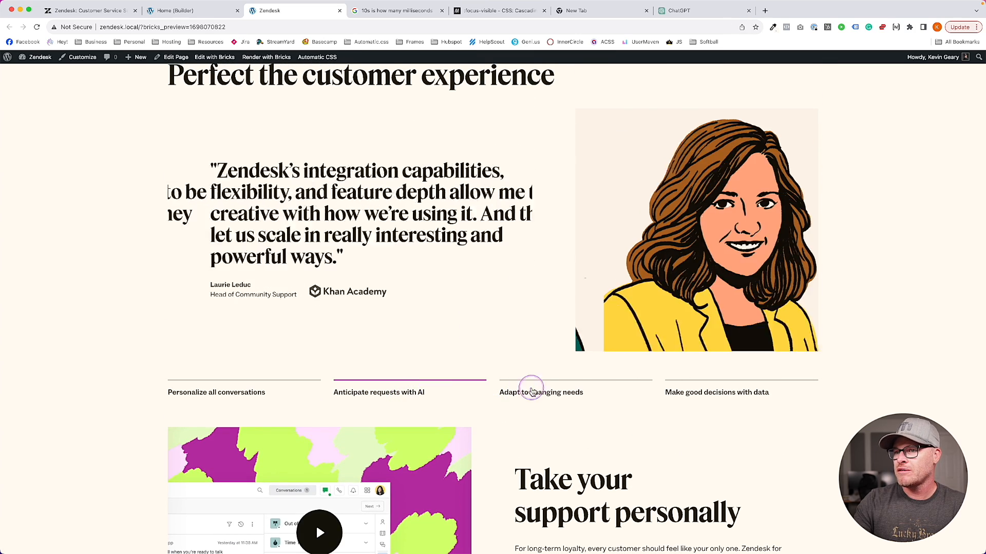
pyautogui.click(705, 397)
pyautogui.click(553, 388)
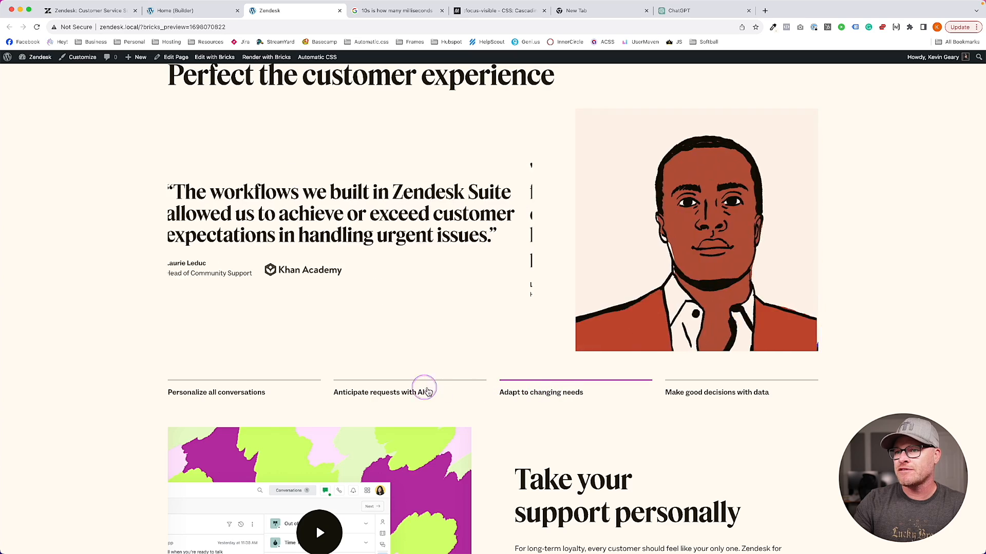
pyautogui.click(436, 390)
pyautogui.click(255, 391)
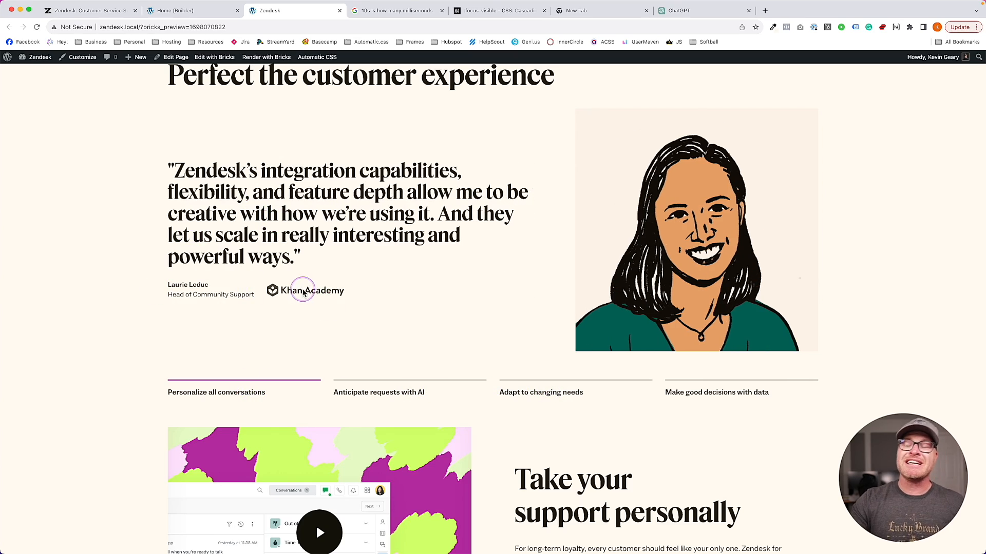
pyautogui.scroll(-15, 303, 293)
pyautogui.scroll(-4, 495, 181)
pyautogui.scroll(15, 222, 315)
pyautogui.scroll(3, 228, 324)
pyautogui.scroll(-2, 222, 267)
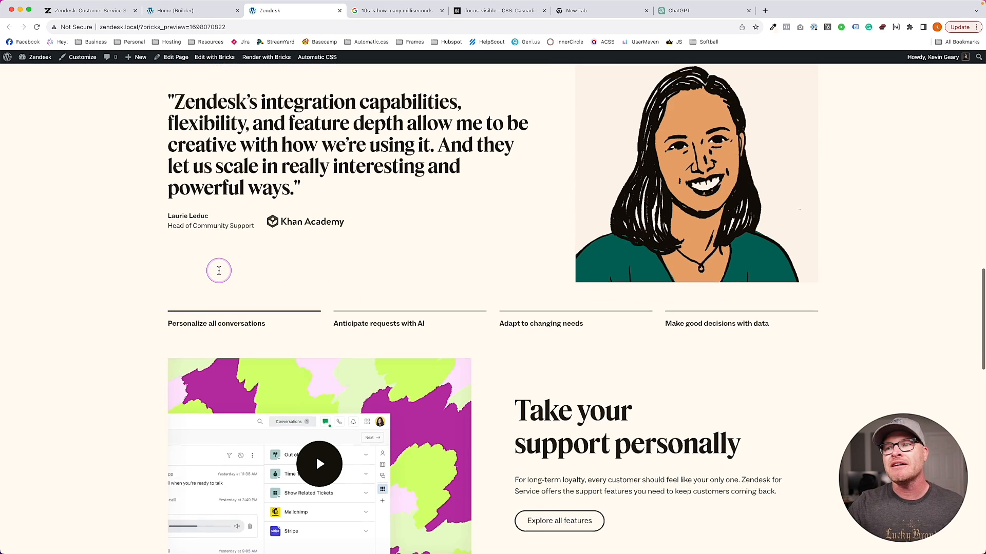
pyautogui.scroll(-2, 221, 267)
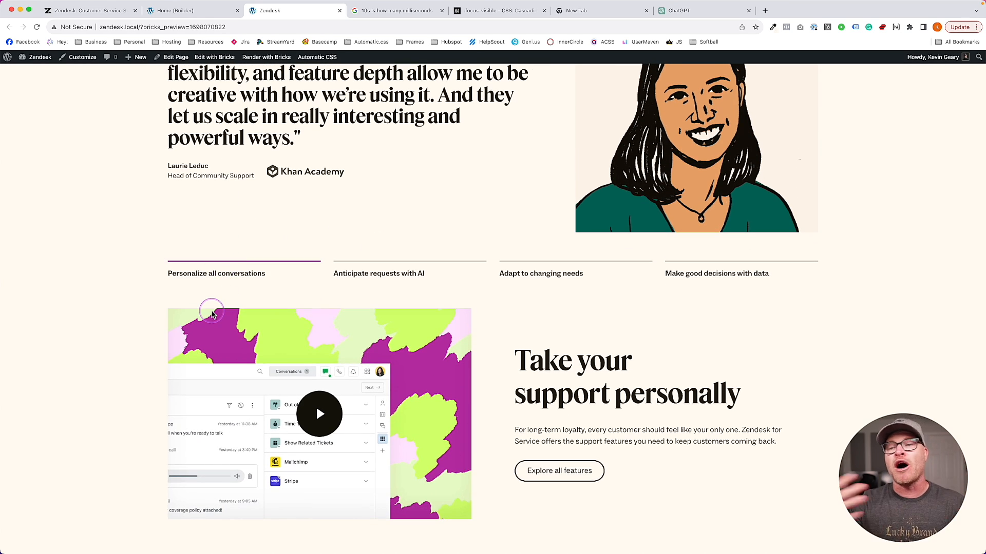
pyautogui.scroll(6, 208, 323)
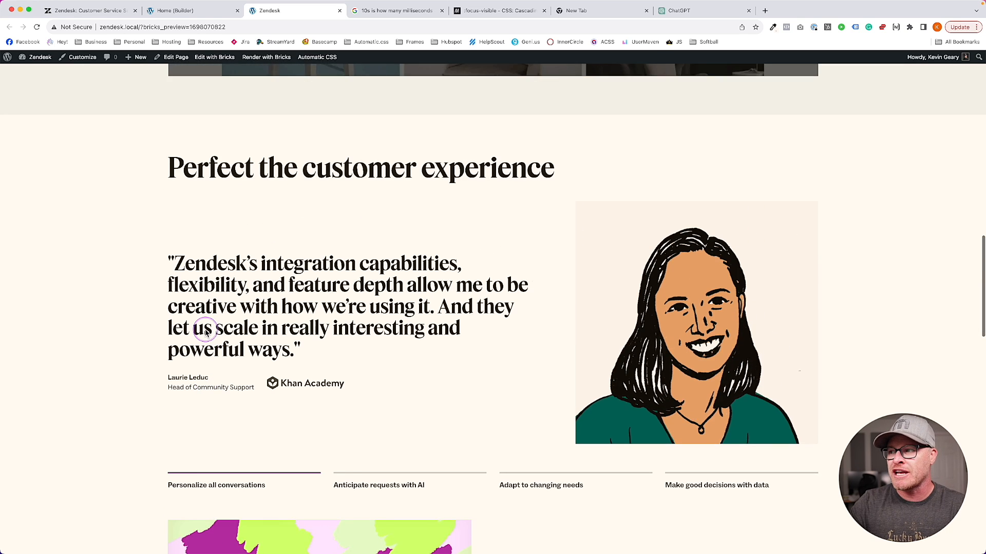
pyautogui.scroll(-3, 205, 333)
pyautogui.scroll(20, 286, 352)
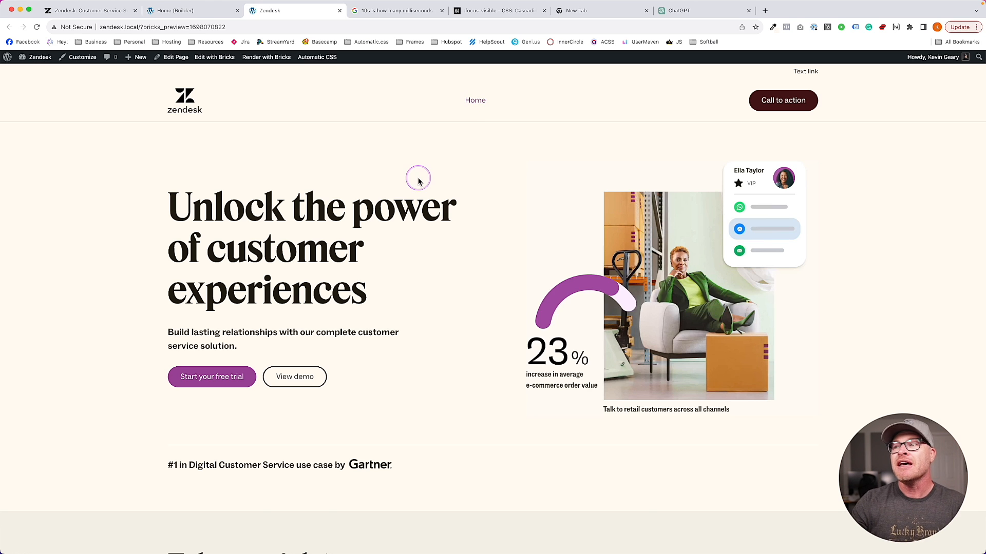
pyautogui.scroll(-15, 420, 185)
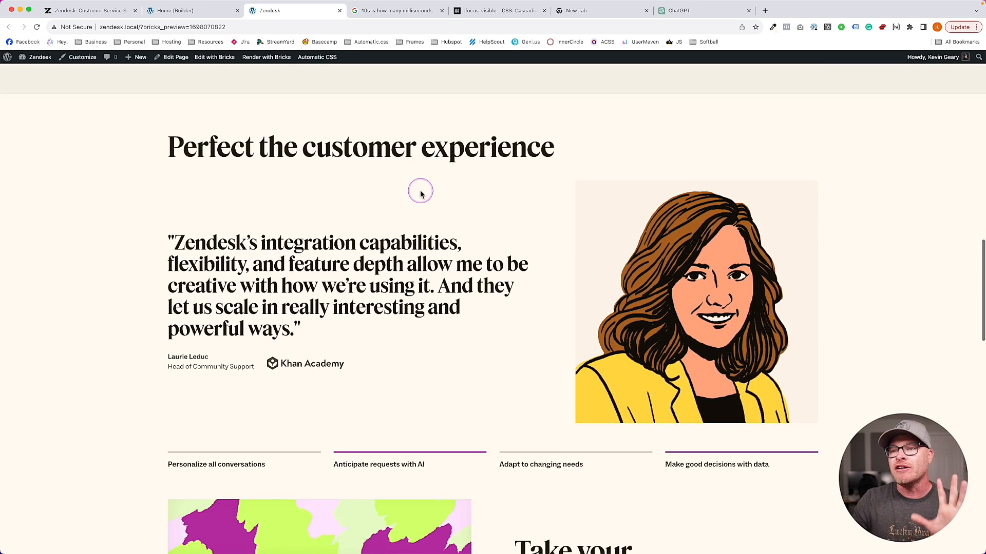
pyautogui.scroll(1, 420, 194)
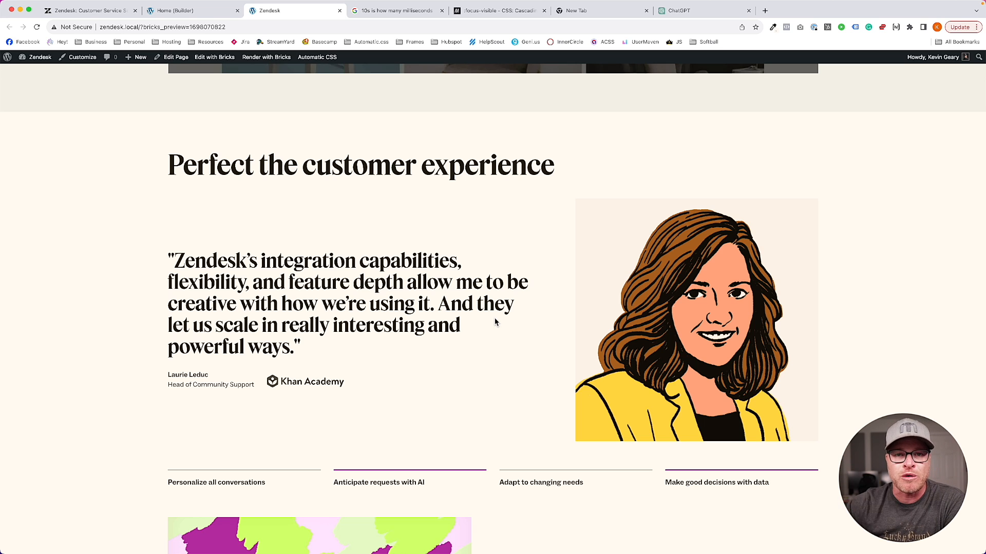
pyautogui.click(472, 318)
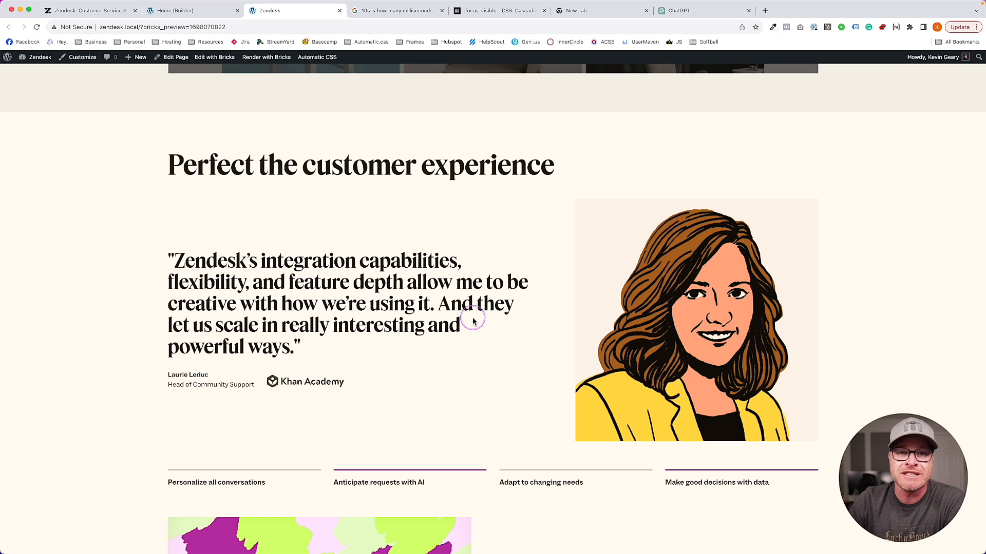